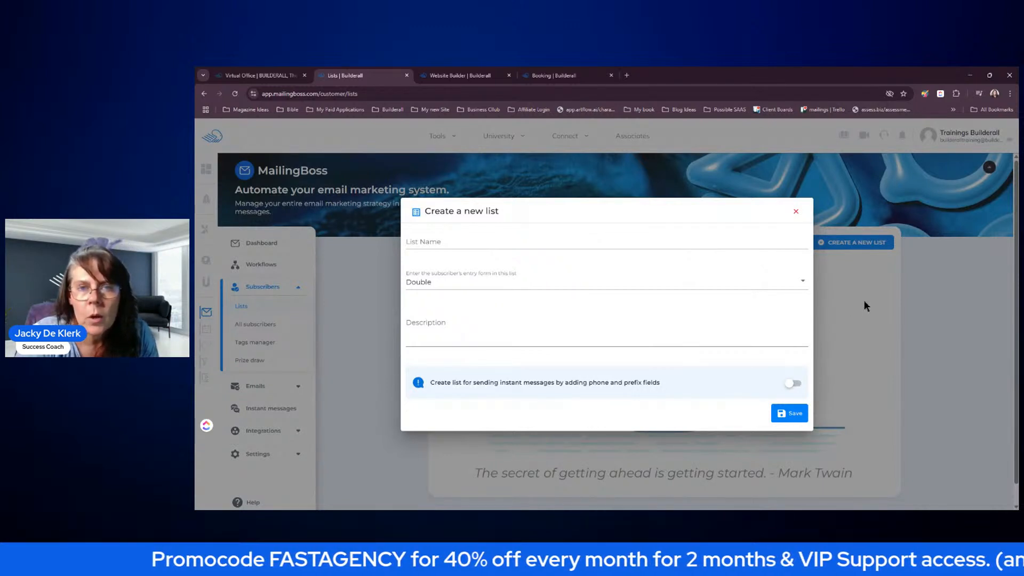
# - Create the list 'My Agency Client' with a Single opt-in entry form and save it
pyautogui.click(536, 240)
pyautogui.write('Myt')
pyautogui.press('BackSpace')
pyautogui.write('Agency Client')
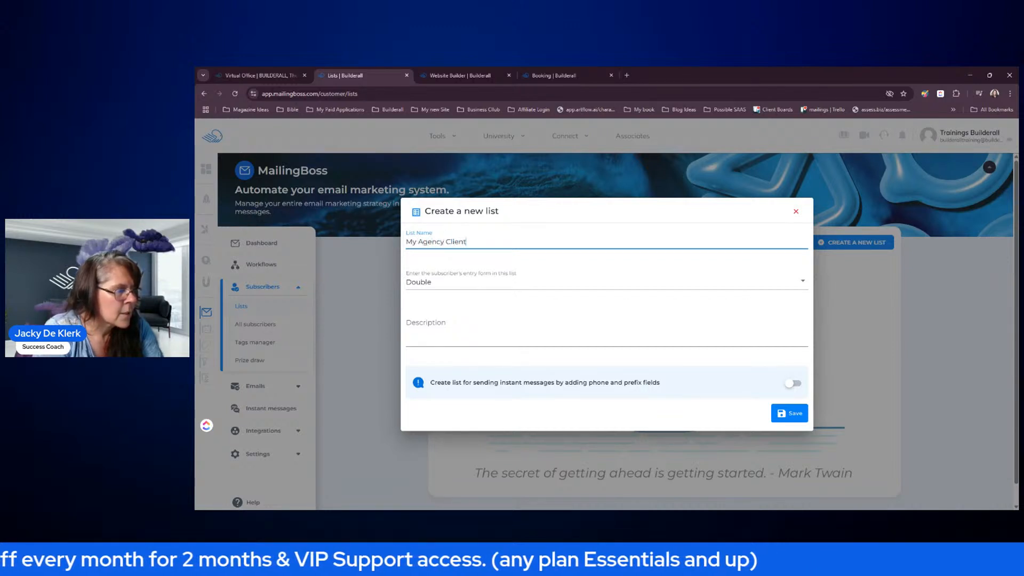
pyautogui.click(521, 281)
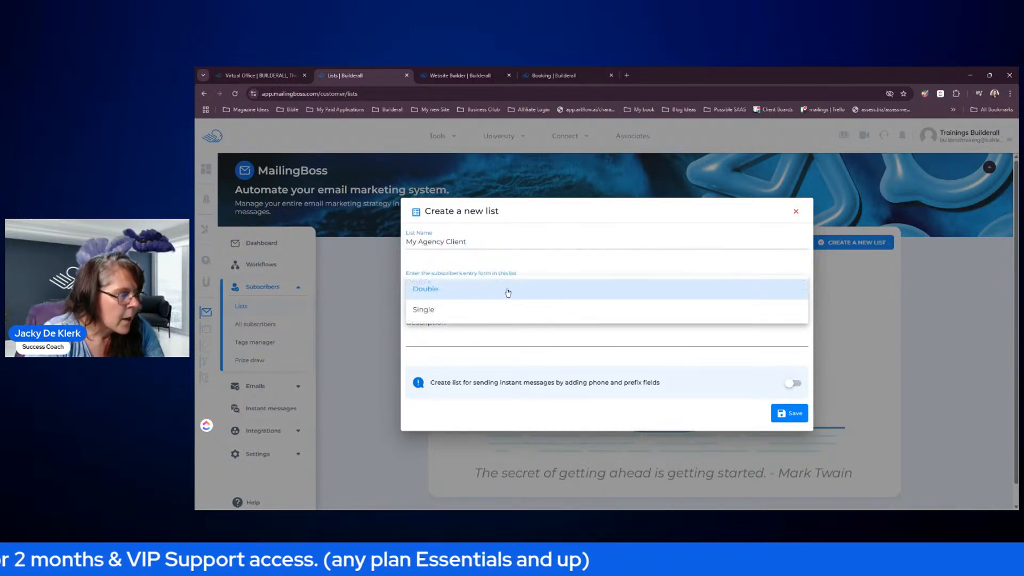
pyautogui.click(449, 316)
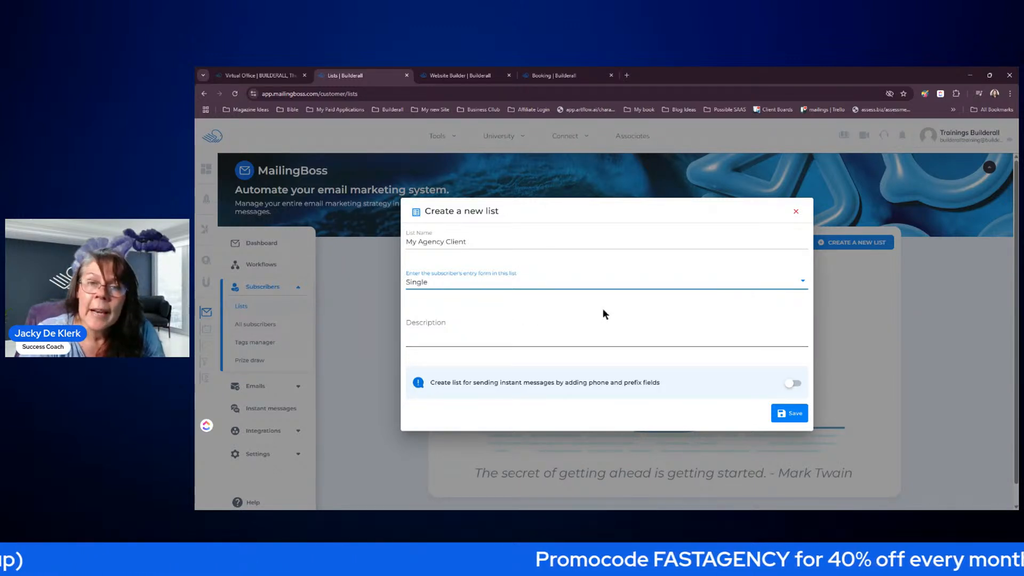
pyautogui.click(786, 414)
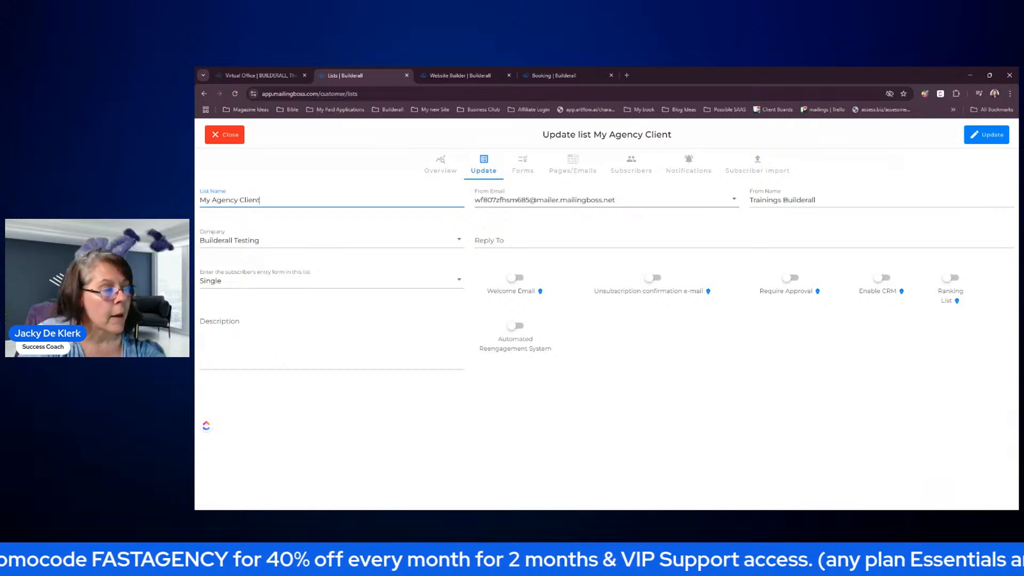
# - Choose the trainer's domain address as From Email and paste it into Reply To
pyautogui.click(736, 199)
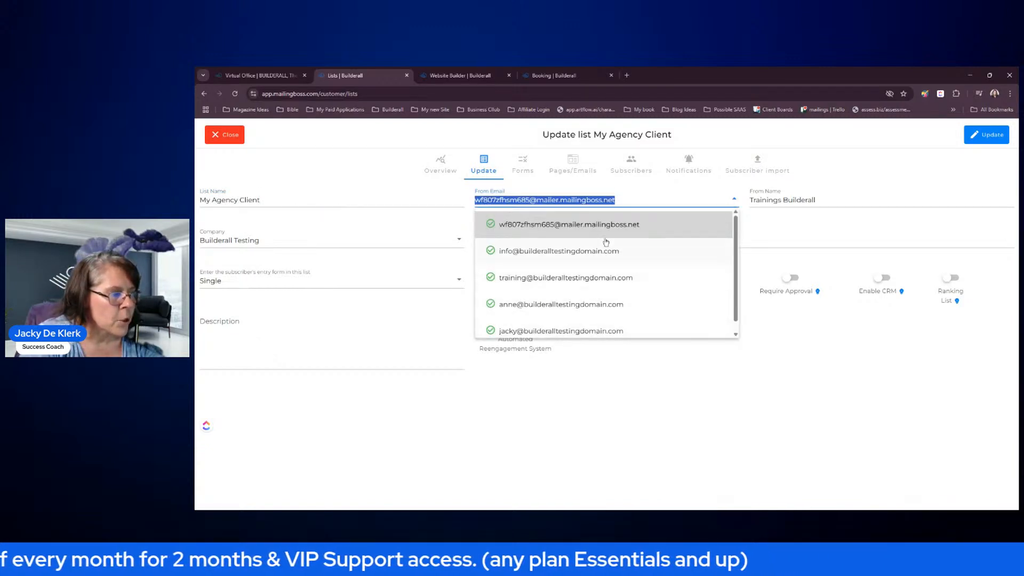
pyautogui.click(615, 331)
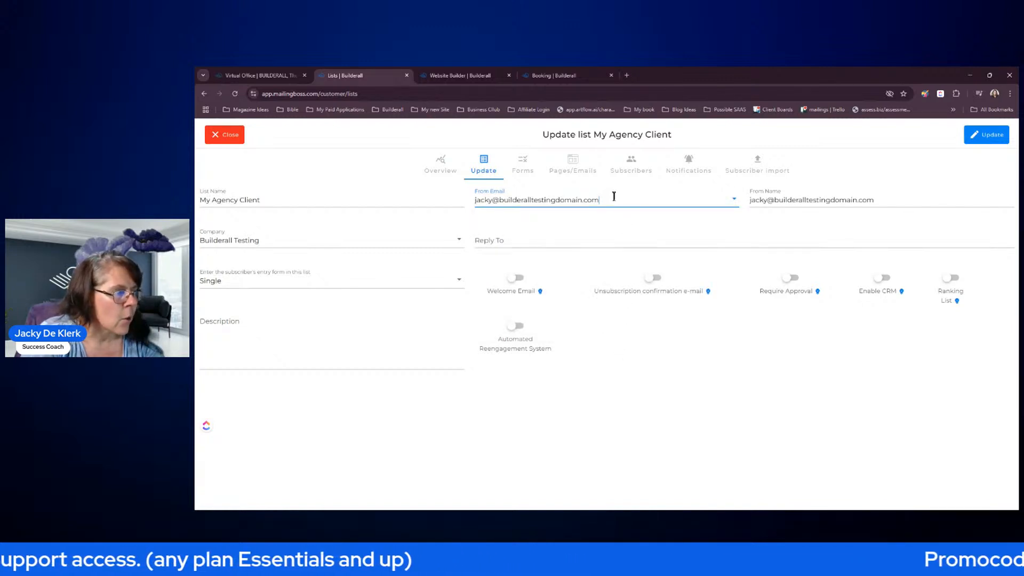
pyautogui.moveTo(614, 196); pyautogui.dragTo(474, 199)
pyautogui.hotkey('ctrl', 'c')
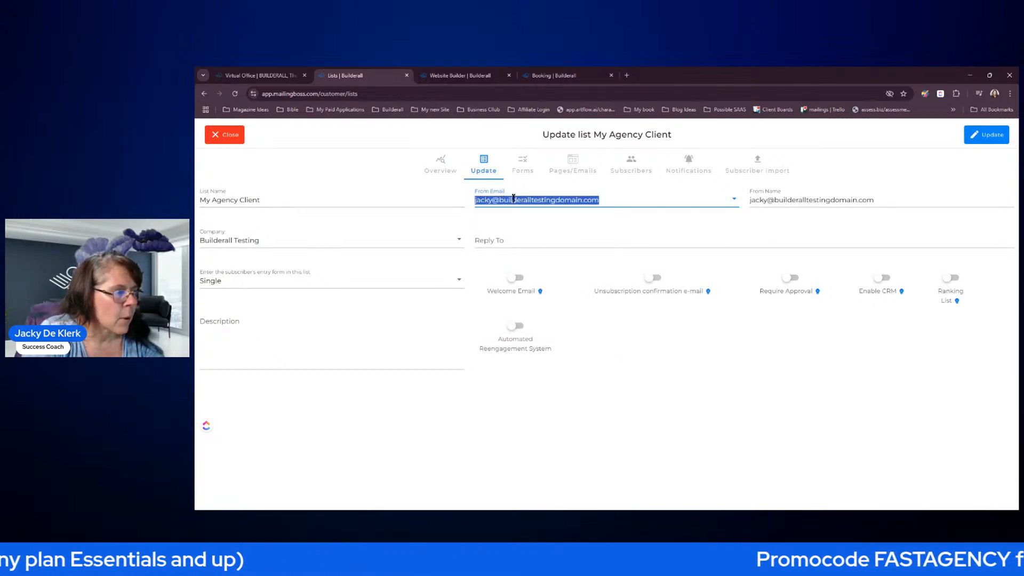
pyautogui.click(521, 242)
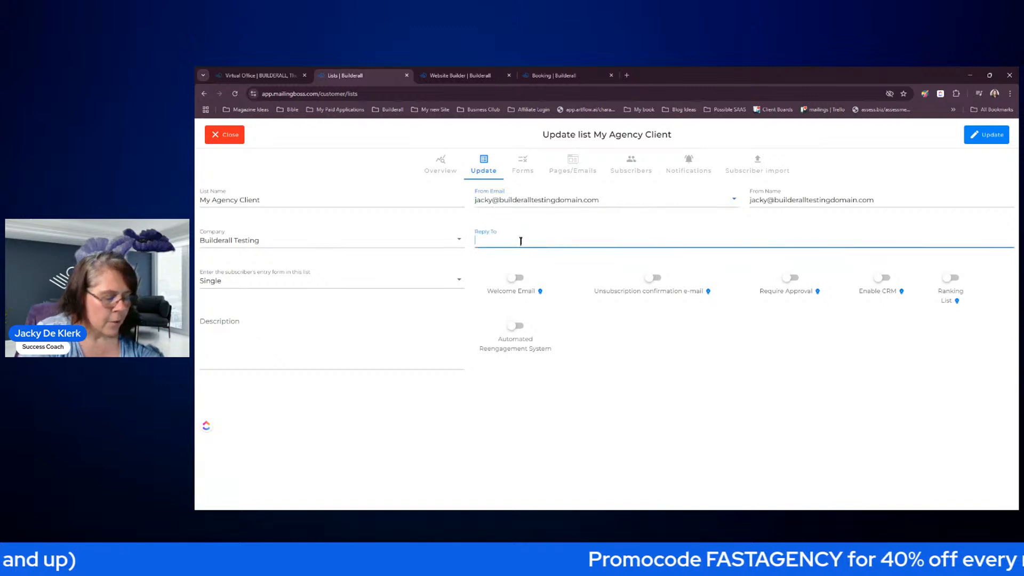
pyautogui.hotkey('ctrl', 'v')
pyautogui.click(585, 296)
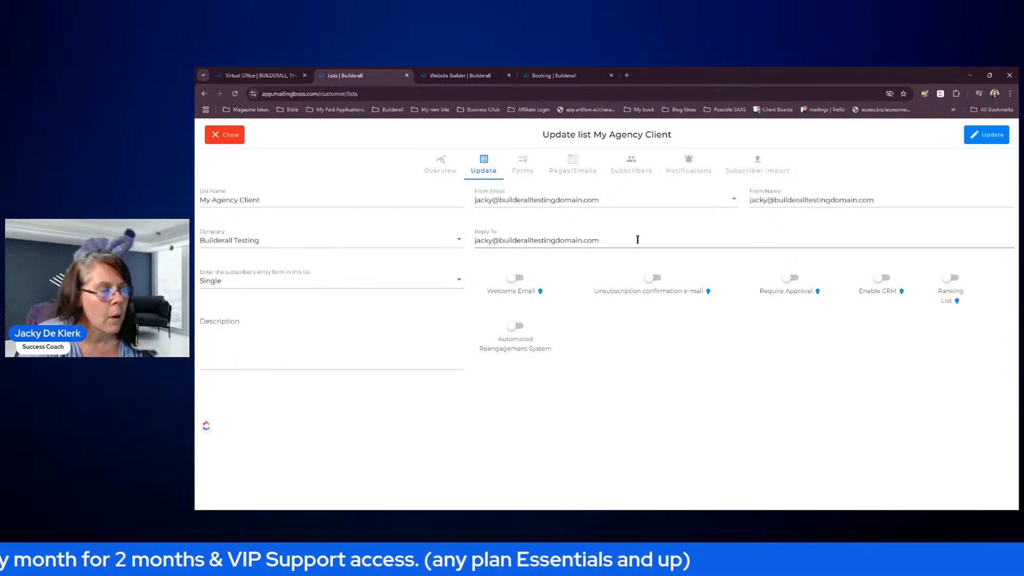
# - Change the From Name to 'My Agency' and update the list settings
pyautogui.moveTo(892, 199); pyautogui.dragTo(729, 200)
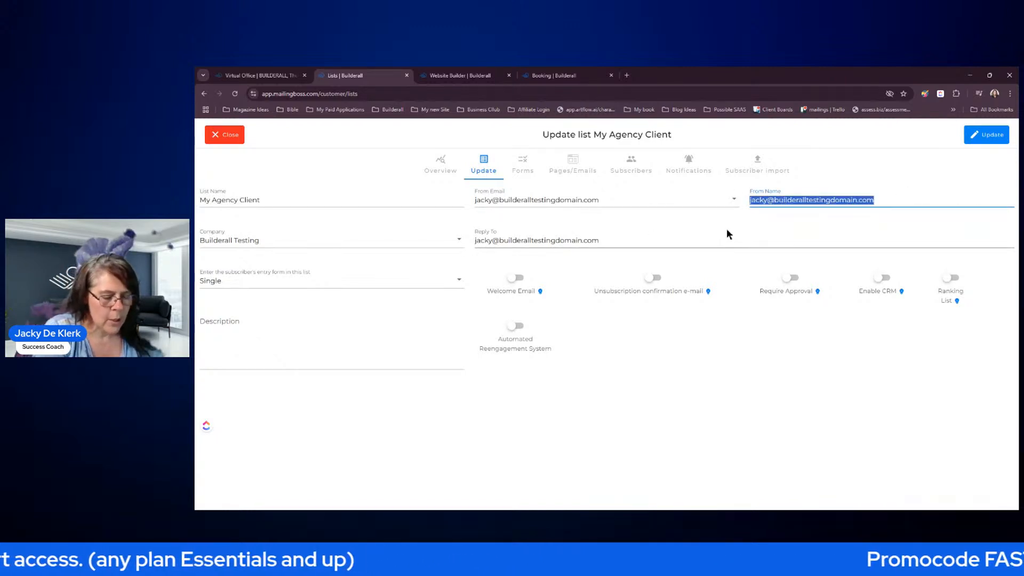
pyautogui.write('My Agne')
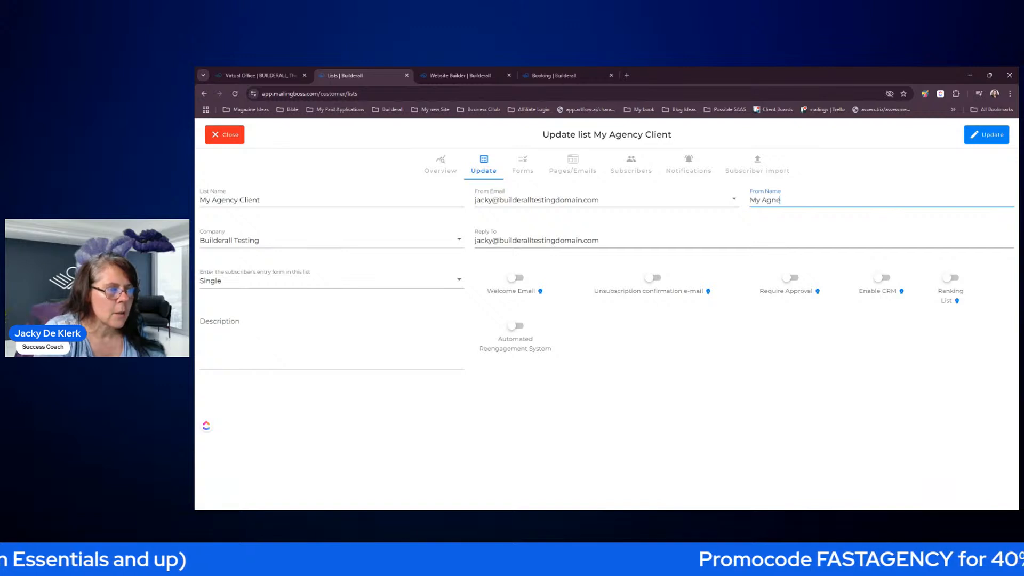
pyautogui.press('BackSpace')
pyautogui.press('BackSpace')
pyautogui.write('ency')
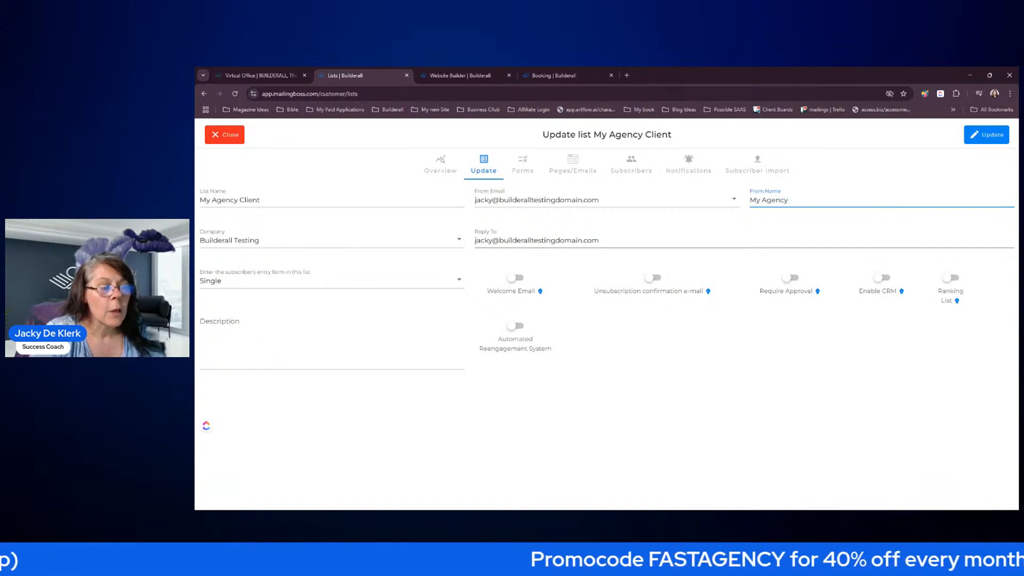
pyautogui.click(792, 340)
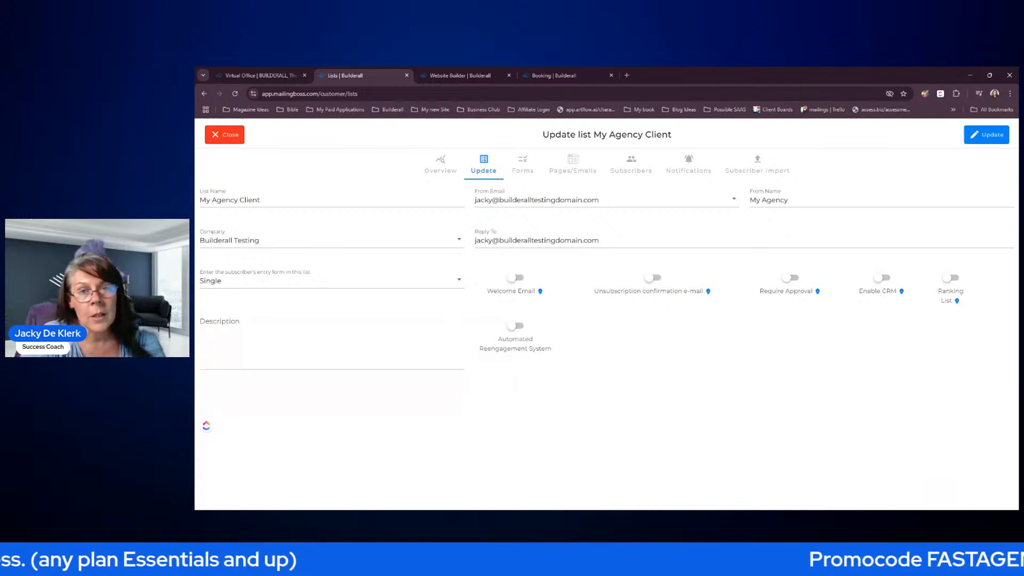
pyautogui.click(983, 143)
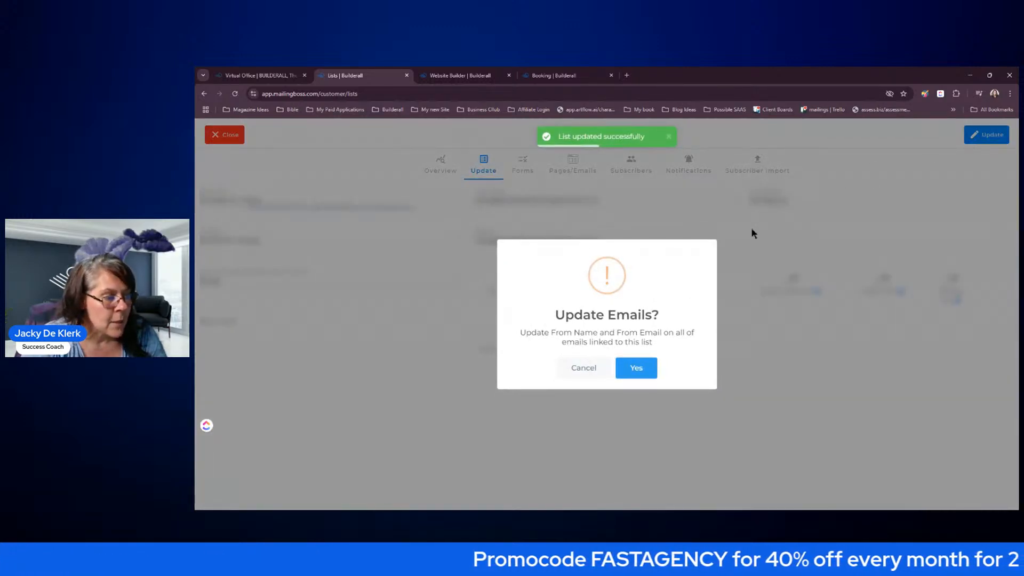
# - Cancel the 'Update Emails?' prompt so existing emails keep their sender details
pyautogui.click(584, 368)
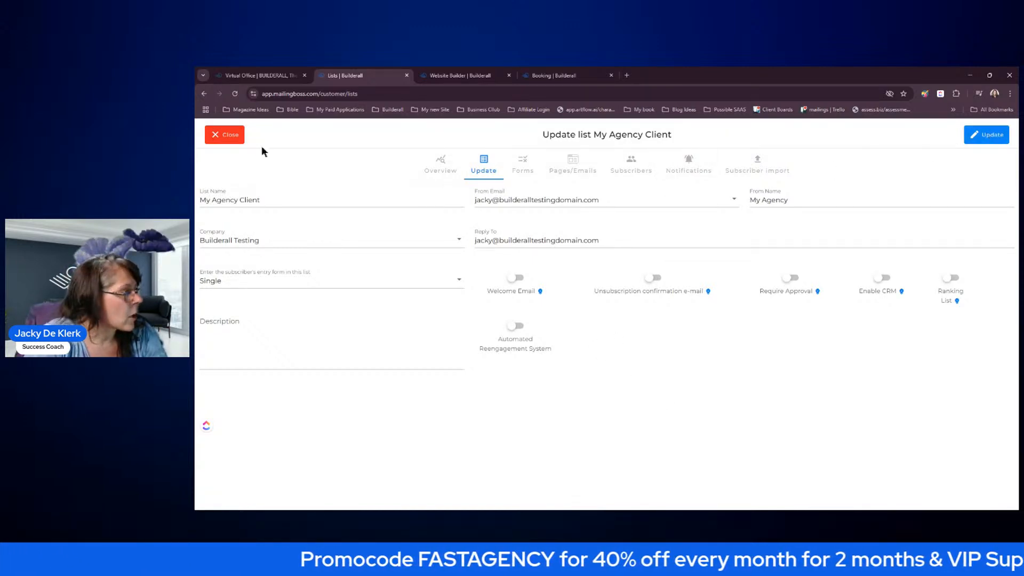
# - Close the list settings and go to Emails > Email sequence
pyautogui.click(230, 134)
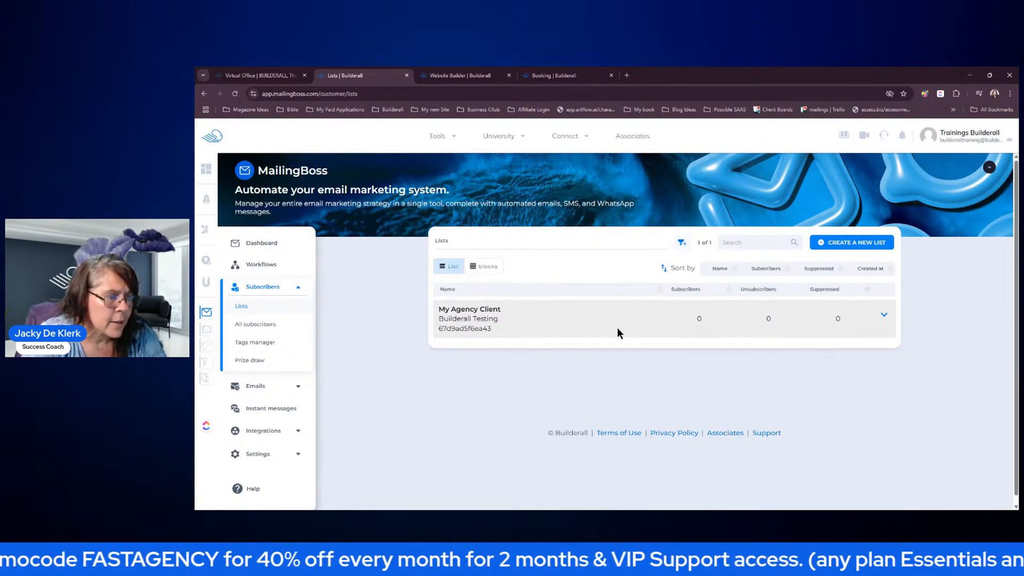
pyautogui.click(257, 386)
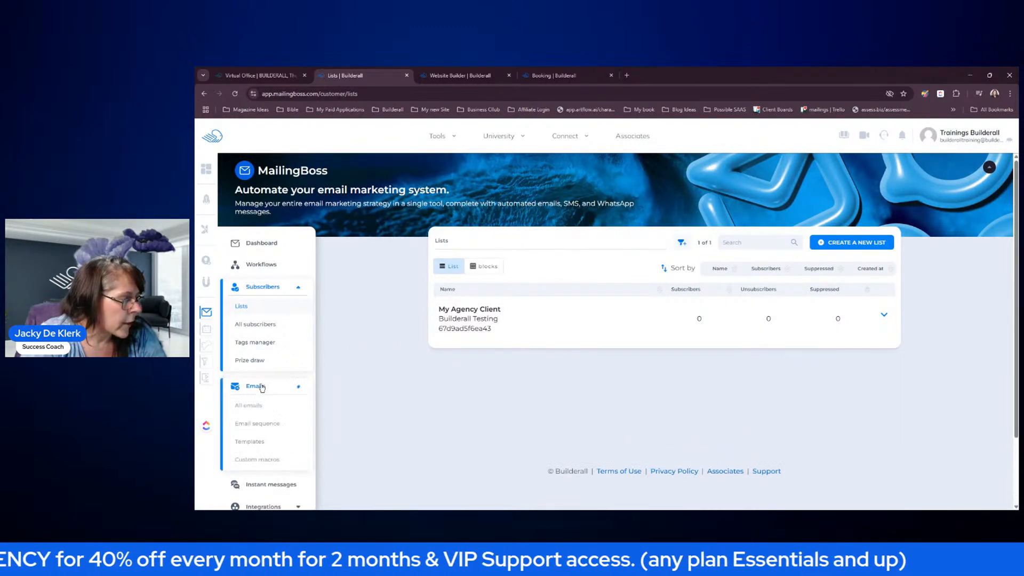
pyautogui.scroll(-2, 354, 344)
pyautogui.click(267, 340)
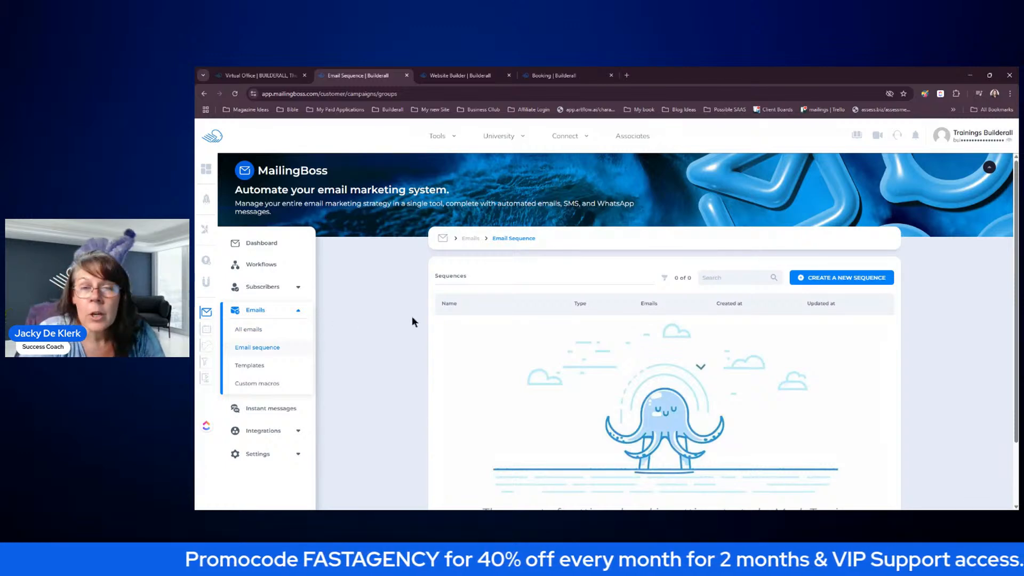
# - Create and save sequence 'Follow Up', type Sequence, default list My Agency Client
pyautogui.click(824, 280)
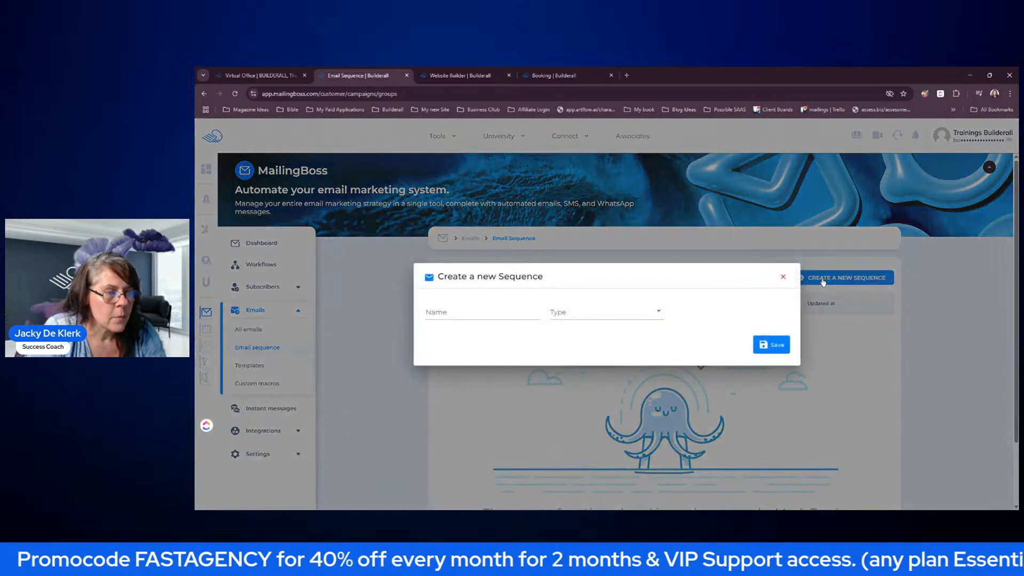
pyautogui.click(493, 313)
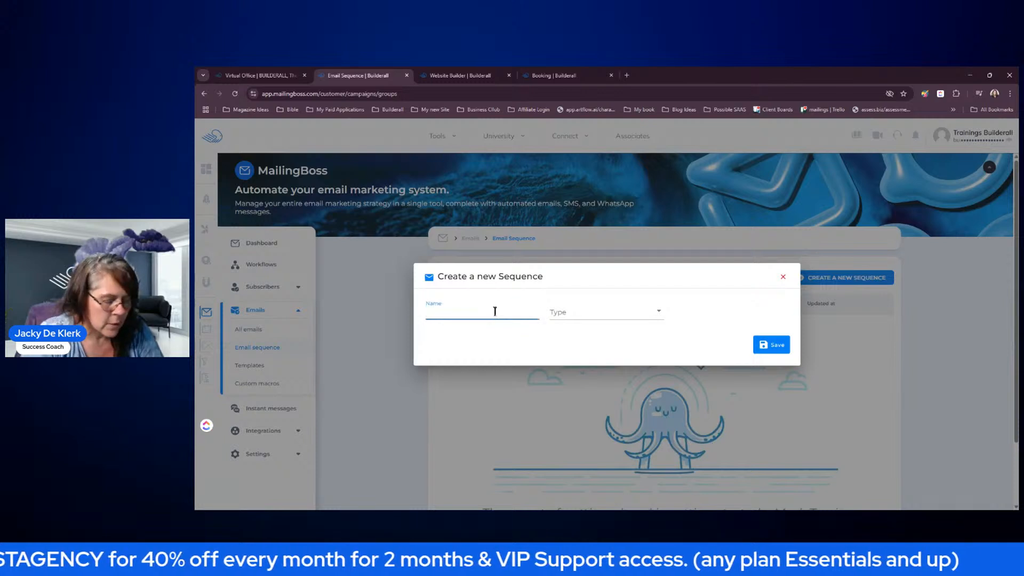
pyautogui.write('Follow ')
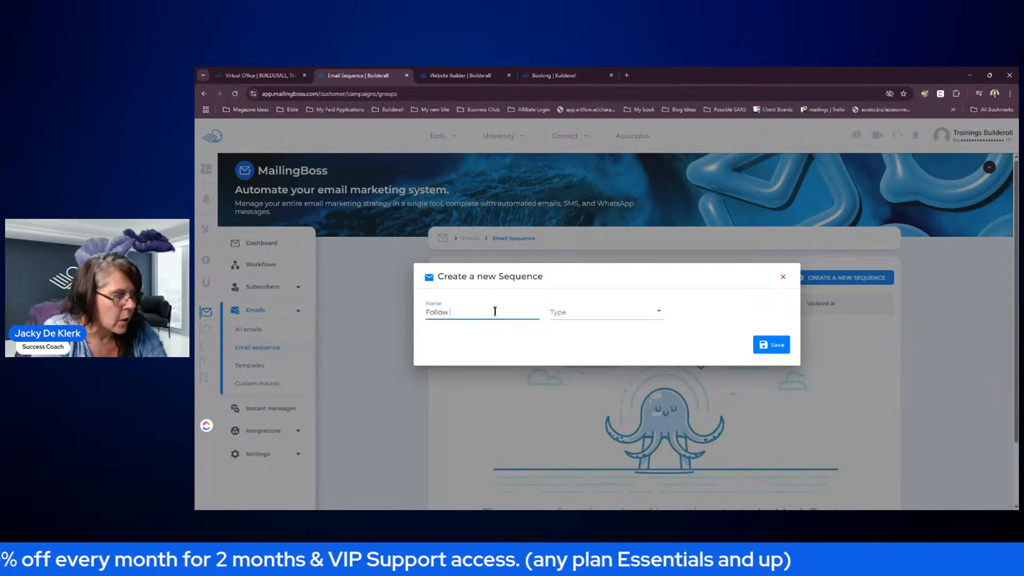
pyautogui.write('Up')
pyautogui.click(639, 309)
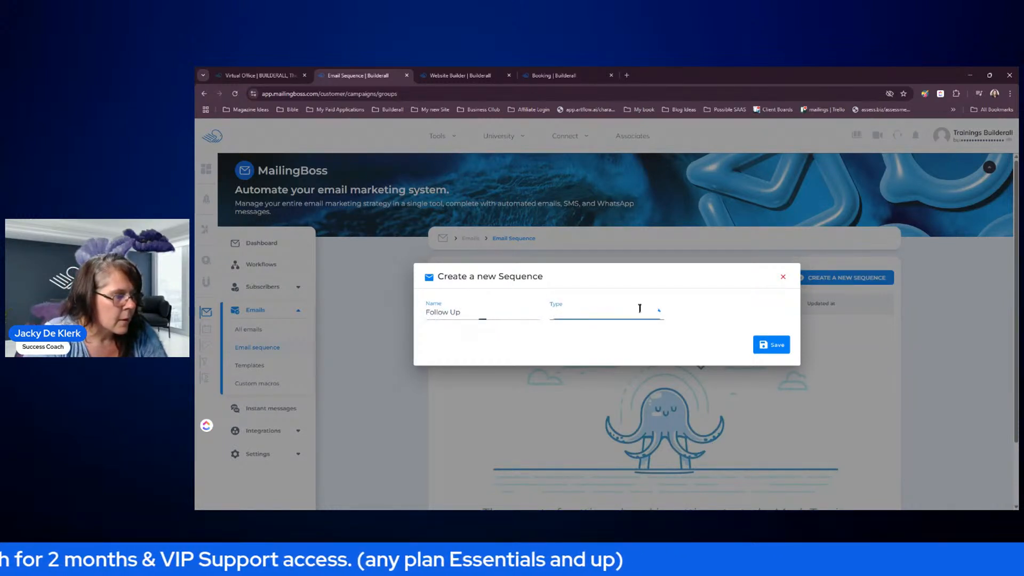
pyautogui.click(589, 320)
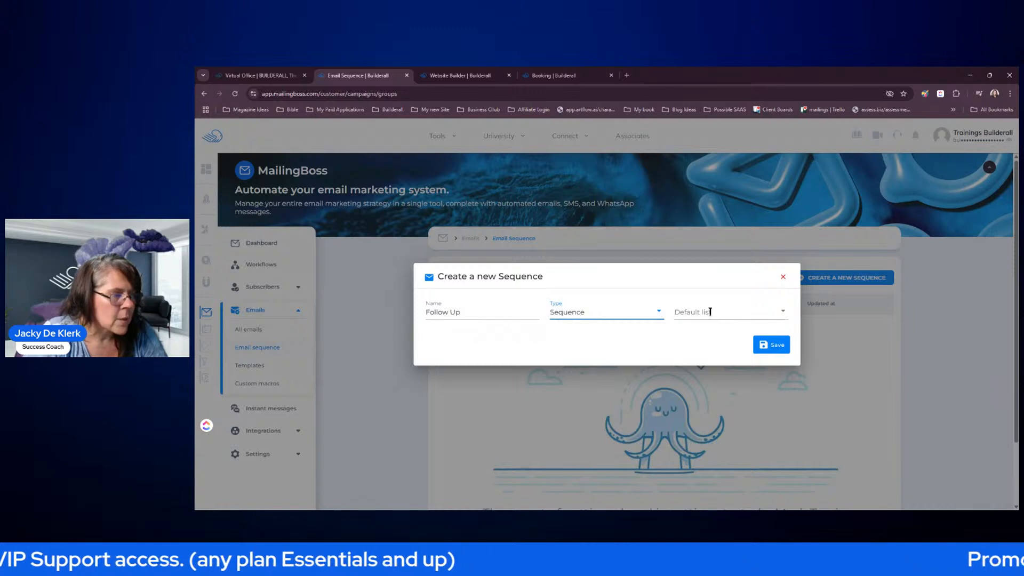
pyautogui.click(609, 315)
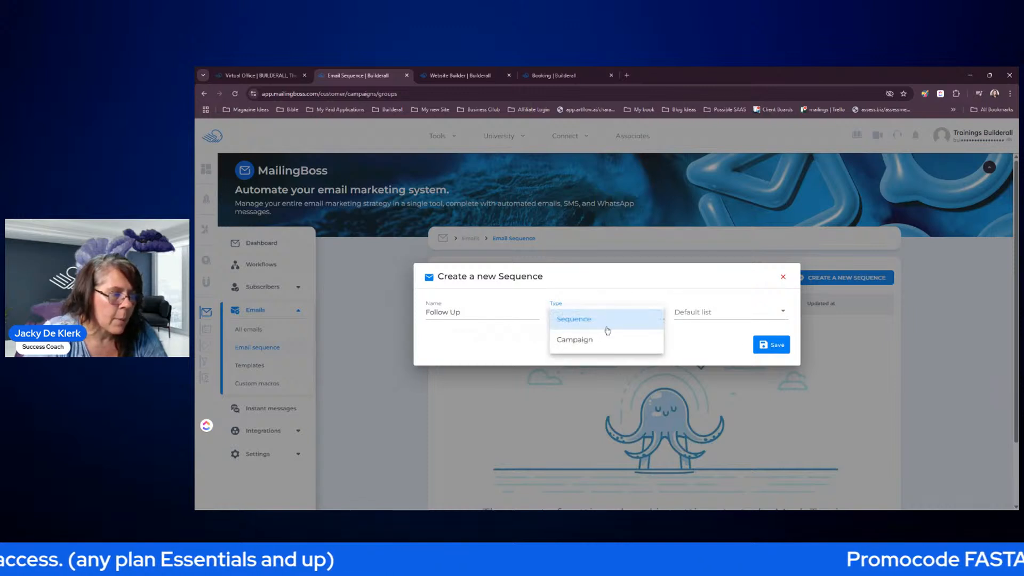
pyautogui.click(722, 342)
pyautogui.click(734, 311)
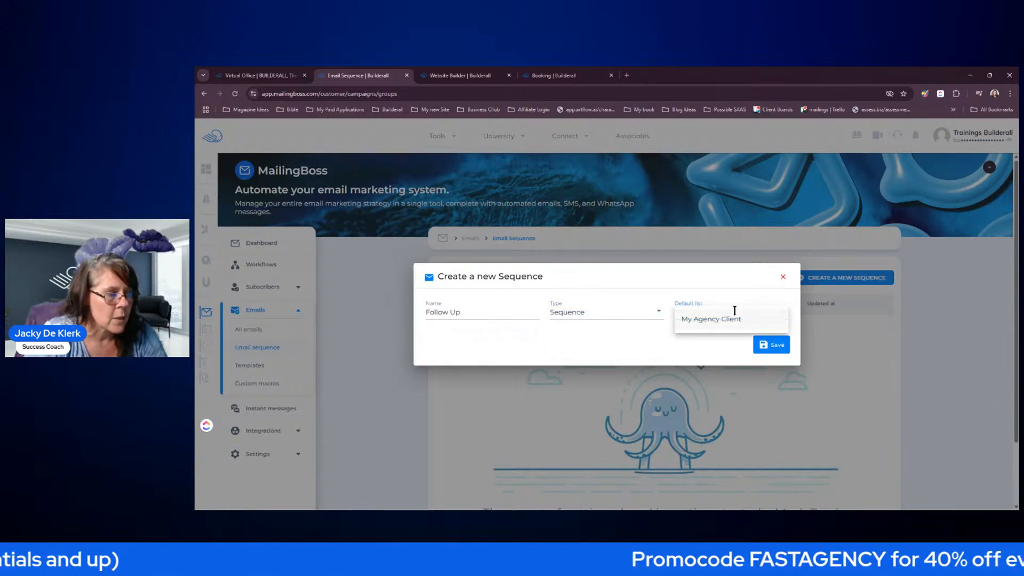
pyautogui.click(727, 325)
pyautogui.click(771, 344)
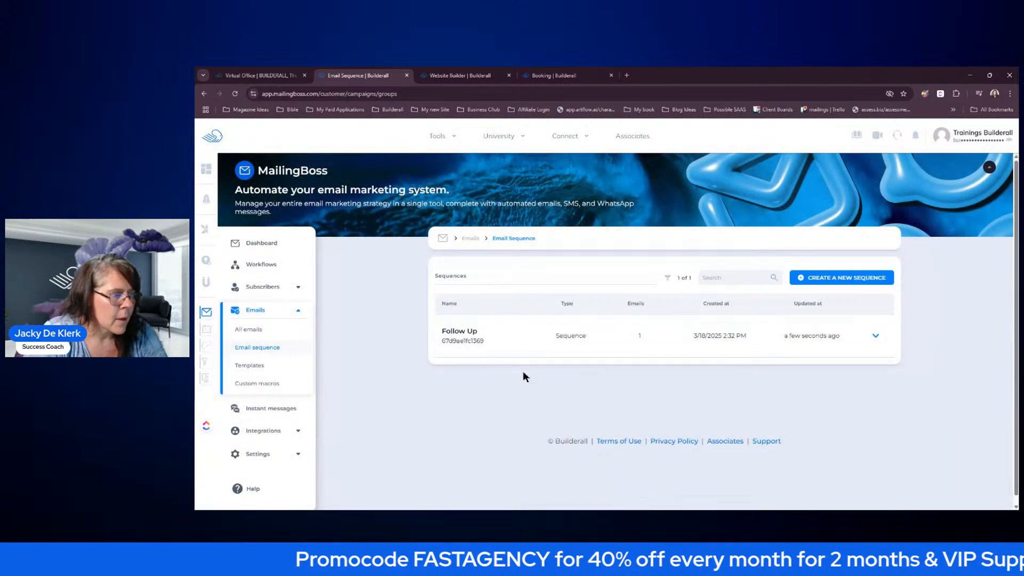
# - Open the Follow Up sequence, then its first sequence email, for updating
pyautogui.click(876, 335)
pyautogui.click(831, 331)
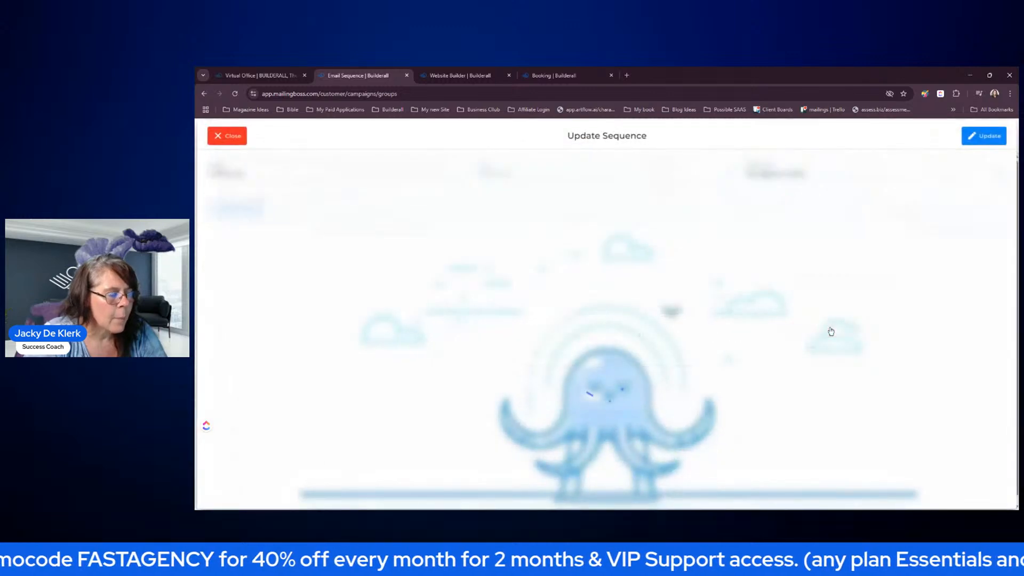
pyautogui.click(383, 344)
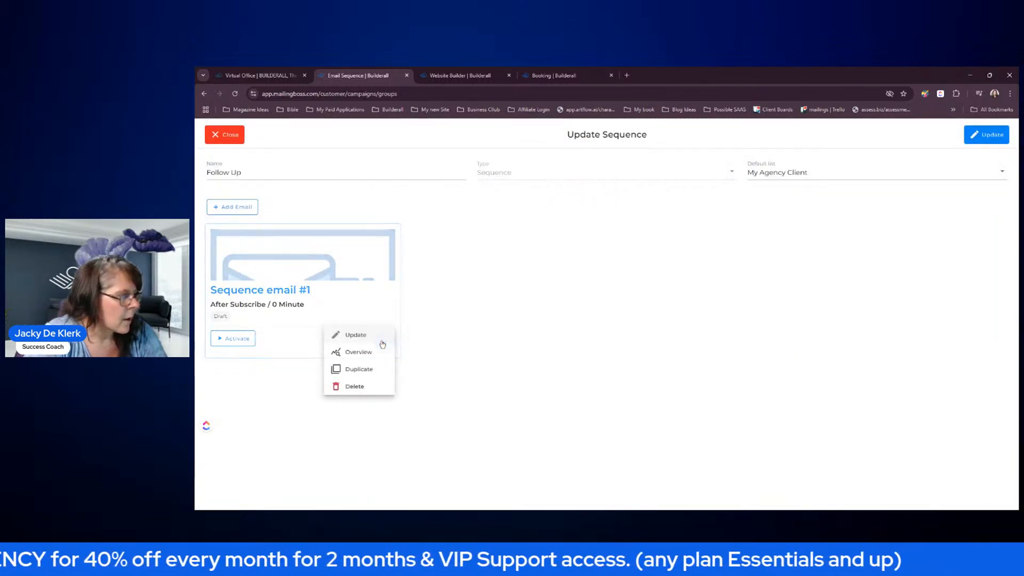
pyautogui.click(368, 335)
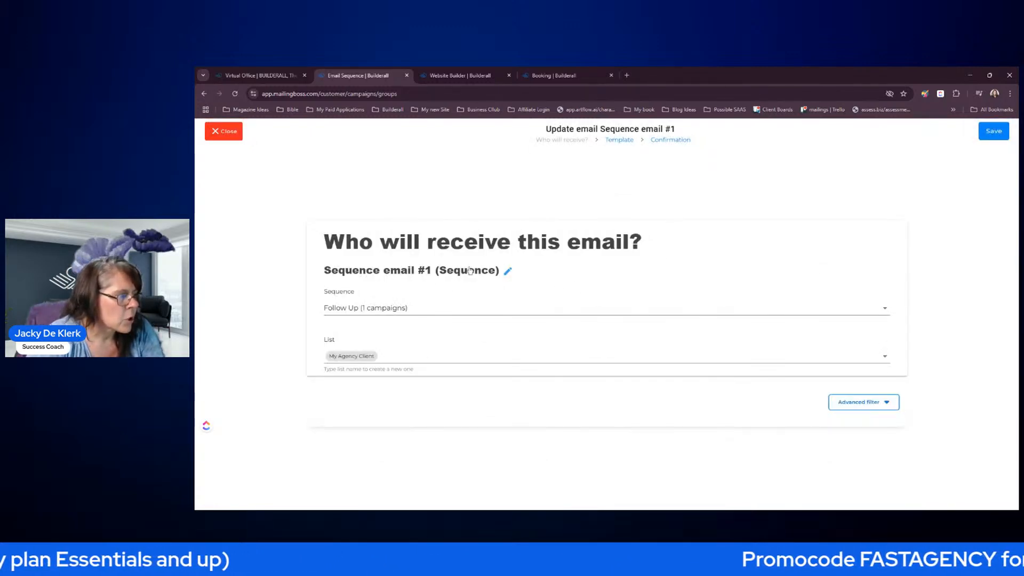
# - Rename the first email to 'Follow Up' and save its recipient settings
pyautogui.click(508, 271)
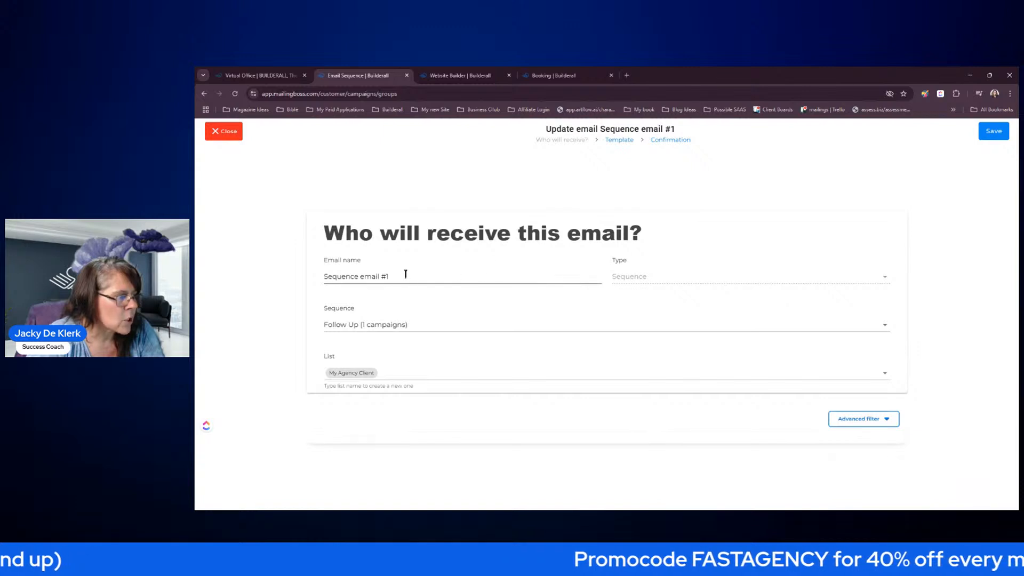
pyautogui.moveTo(408, 277); pyautogui.dragTo(324, 276)
pyautogui.write('Follow Up')
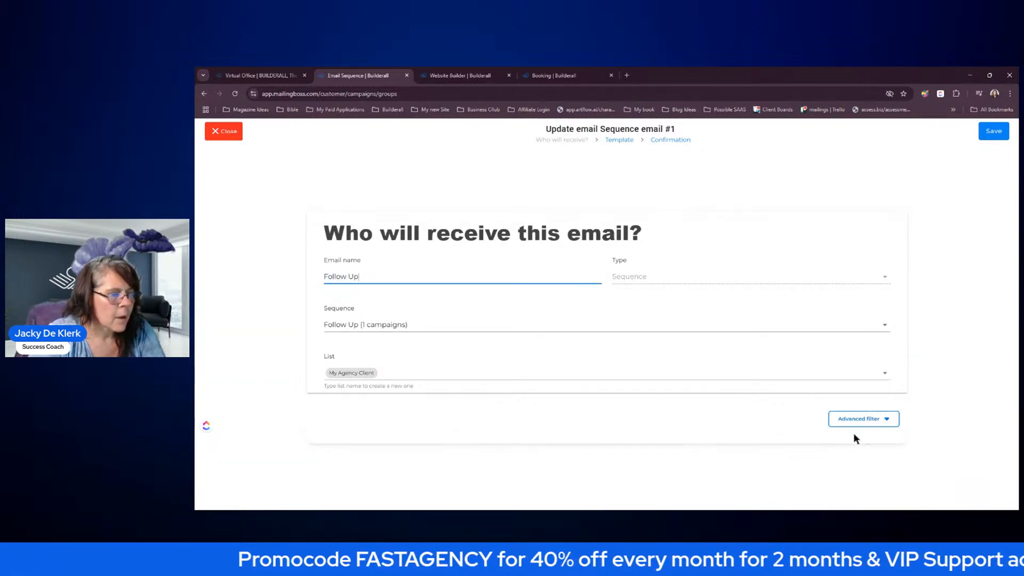
pyautogui.click(993, 131)
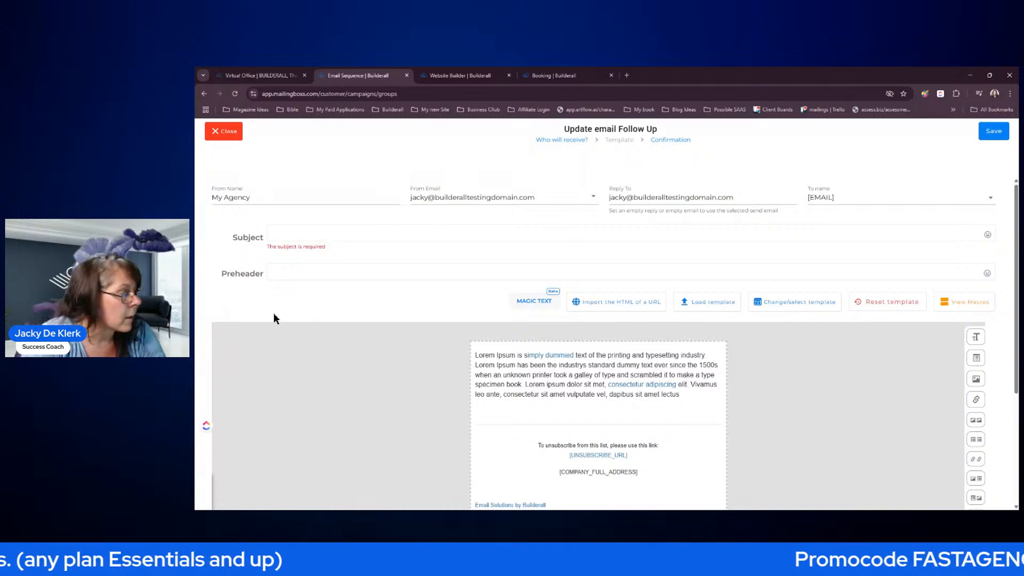
# - Enter 'Welcome to Our Agency' as the email subject, leaving the preheader empty
pyautogui.click(312, 236)
pyautogui.write('W')
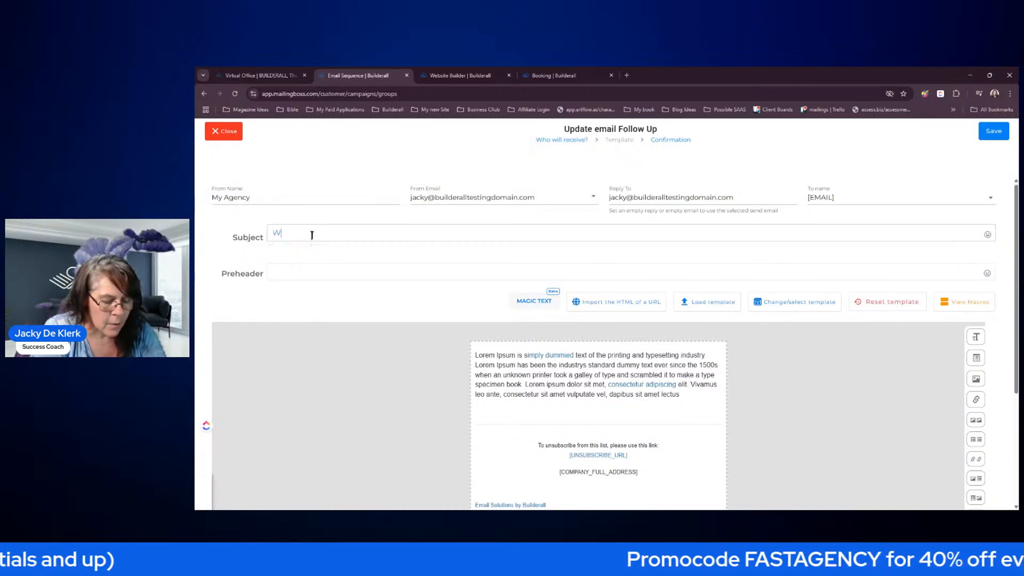
pyautogui.write('elc')
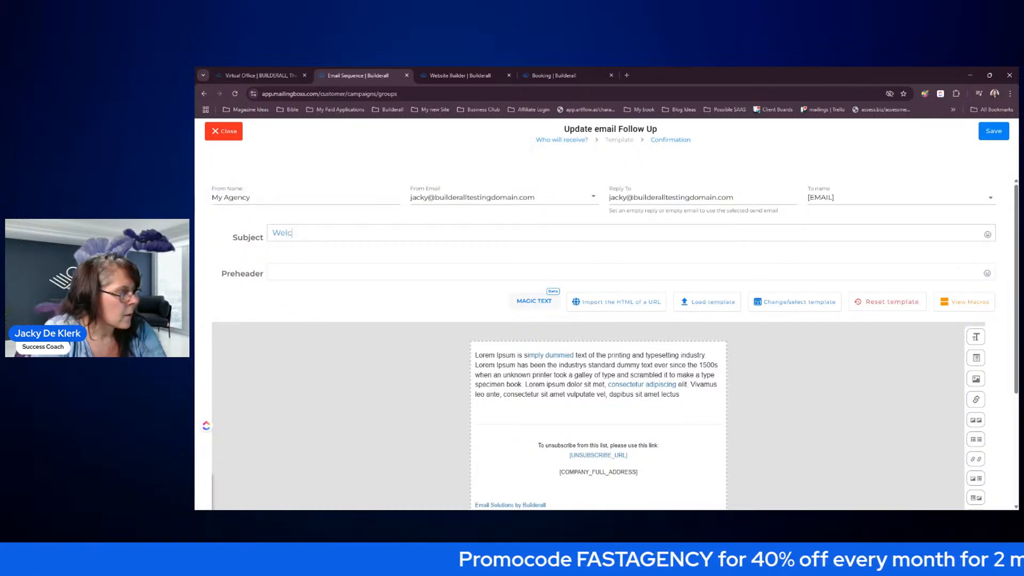
pyautogui.write('ome to Our Agency')
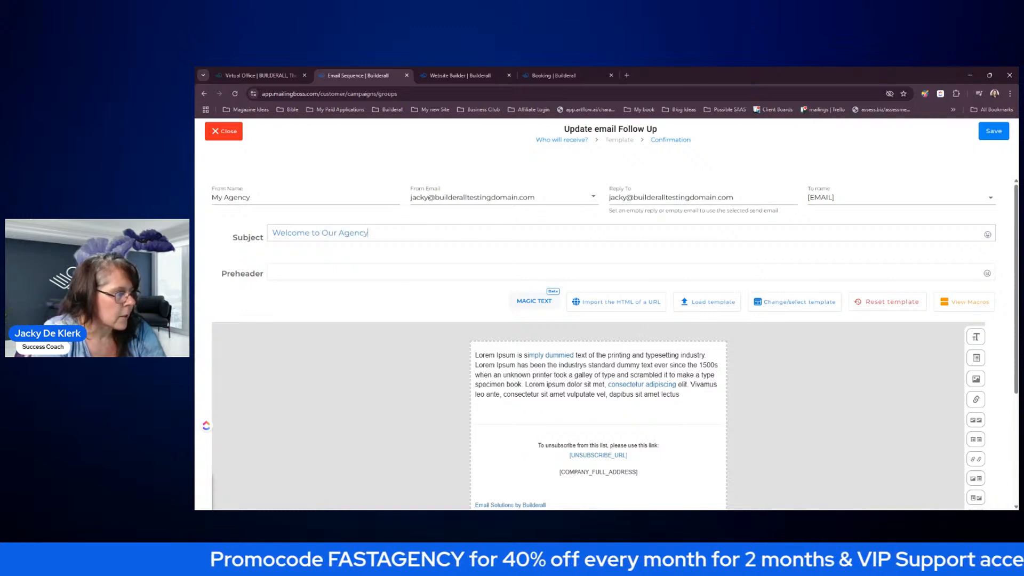
pyautogui.click(303, 269)
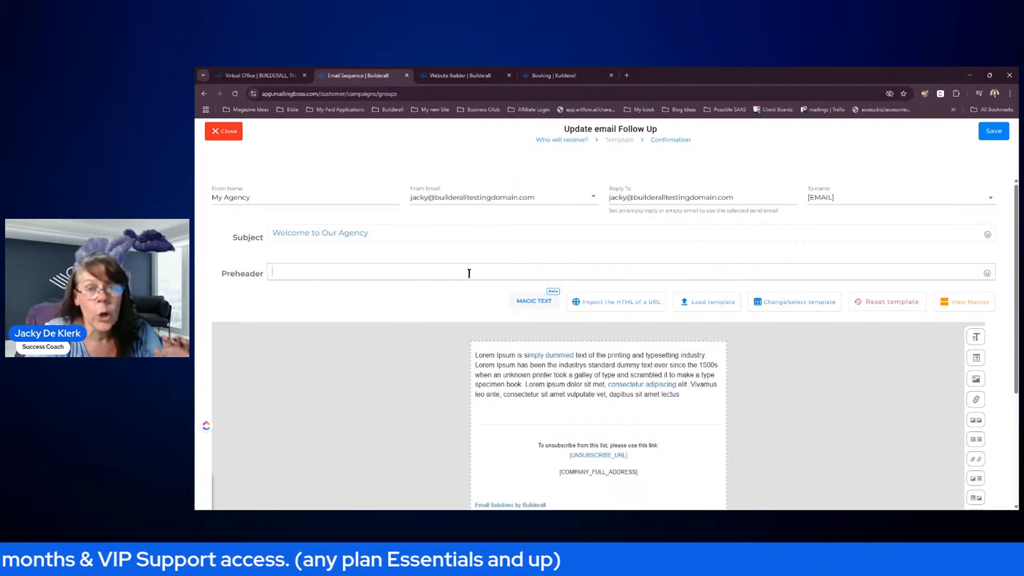
# - Replace the Lorem Ipsum placeholder with the greeting 'Hello [FNAME],'
pyautogui.click(558, 395)
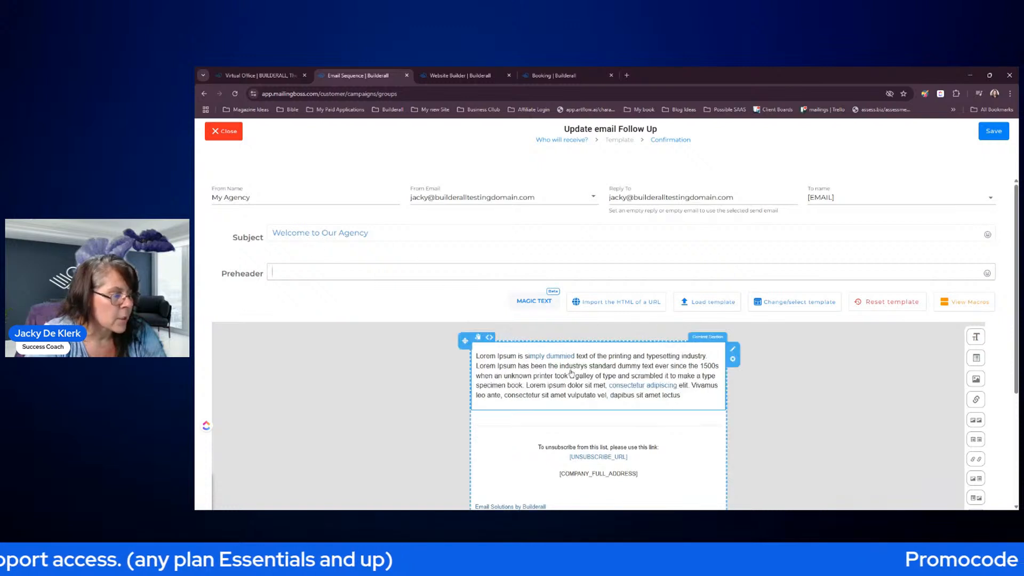
pyautogui.click(685, 396)
pyautogui.moveTo(686, 396); pyautogui.dragTo(477, 356)
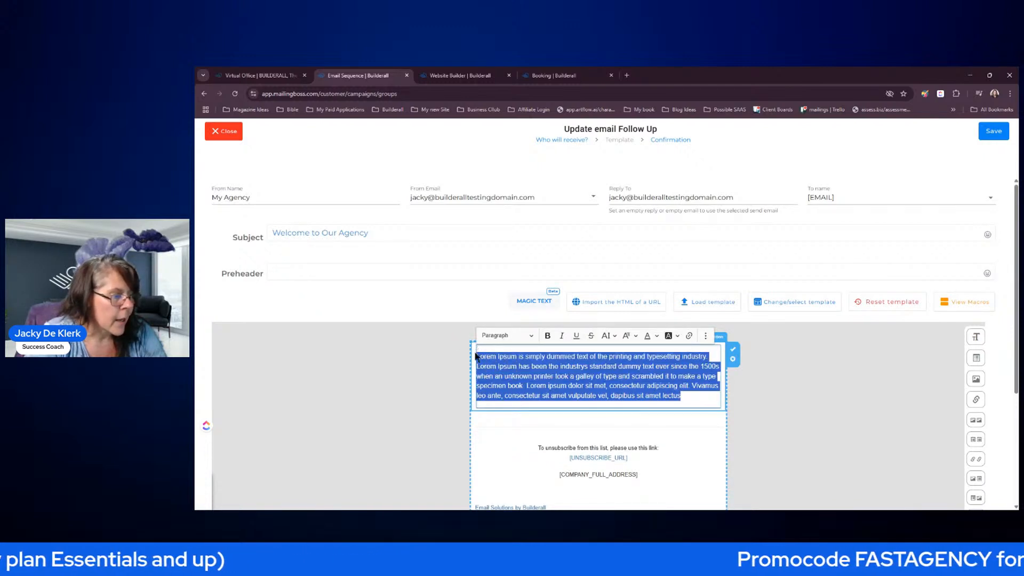
pyautogui.write('Hello')
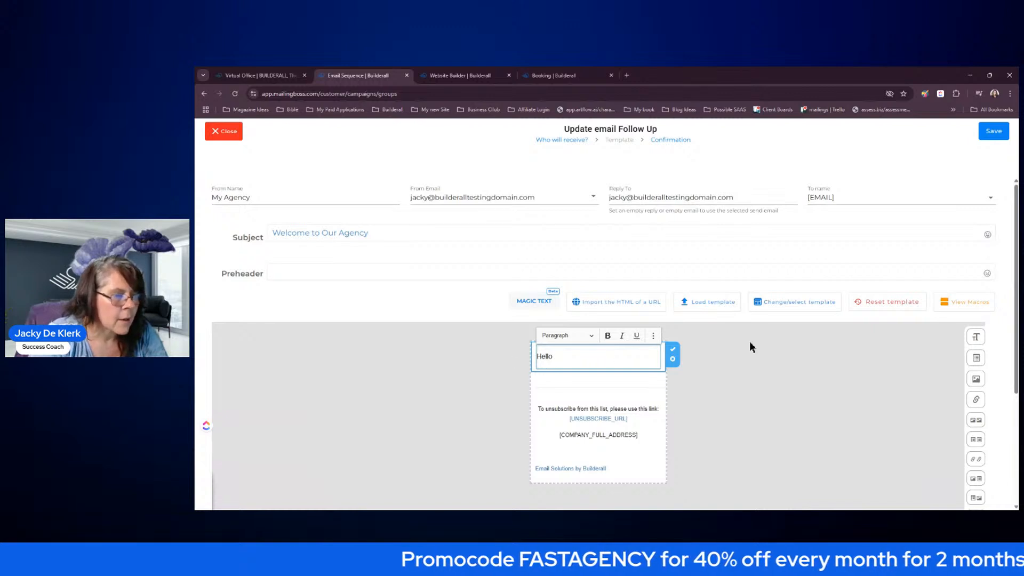
pyautogui.click(970, 302)
pyautogui.scroll(-8, 937, 320)
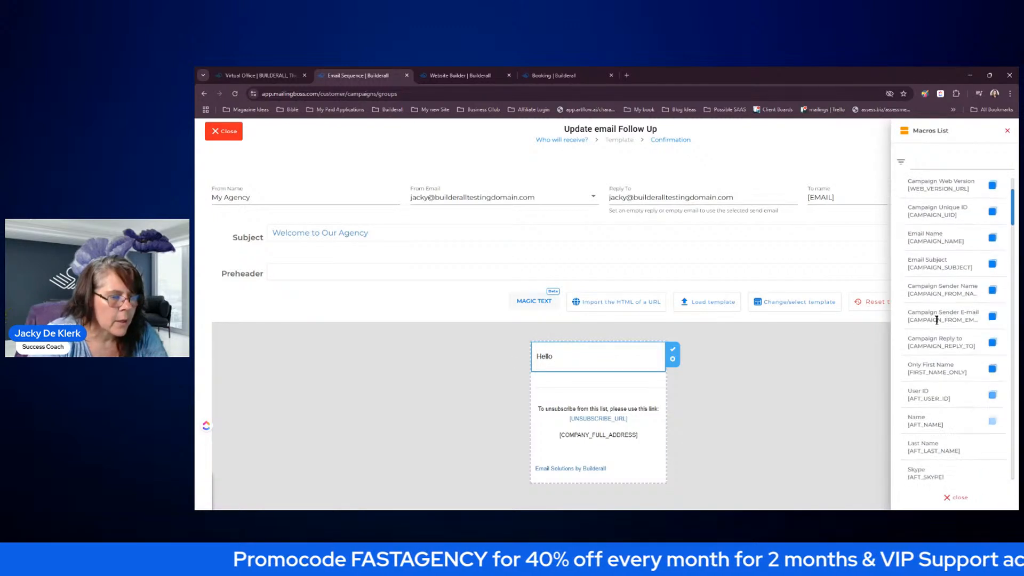
pyautogui.scroll(-15, 938, 319)
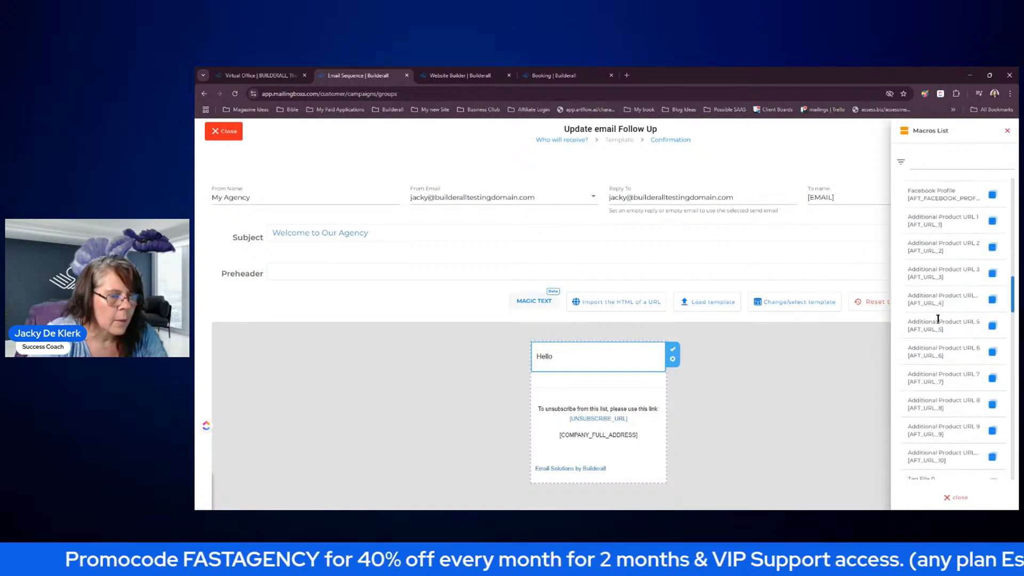
pyautogui.scroll(-5, 938, 318)
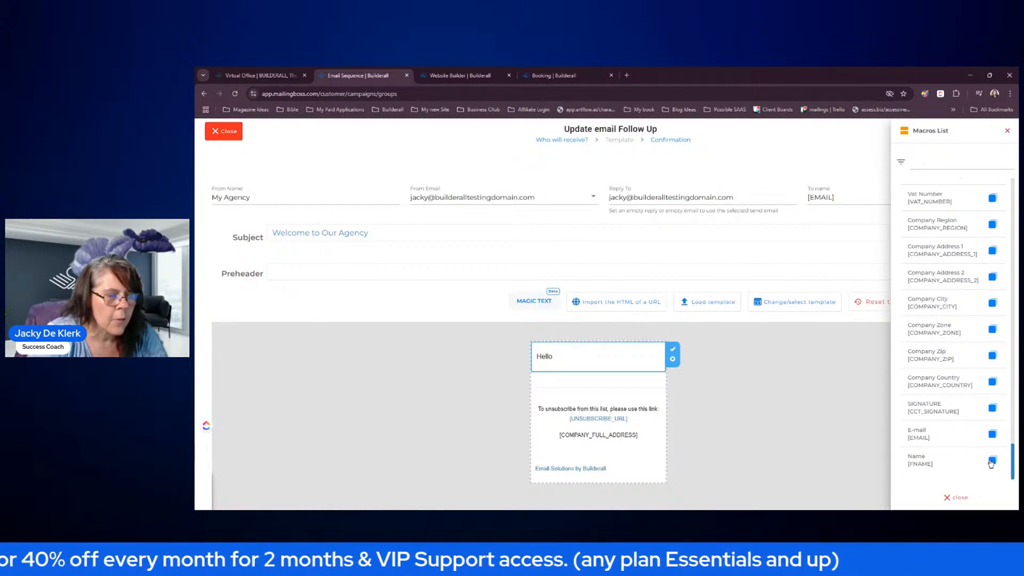
pyautogui.click(571, 359)
pyautogui.write('[FNAME]')
pyautogui.write(',')
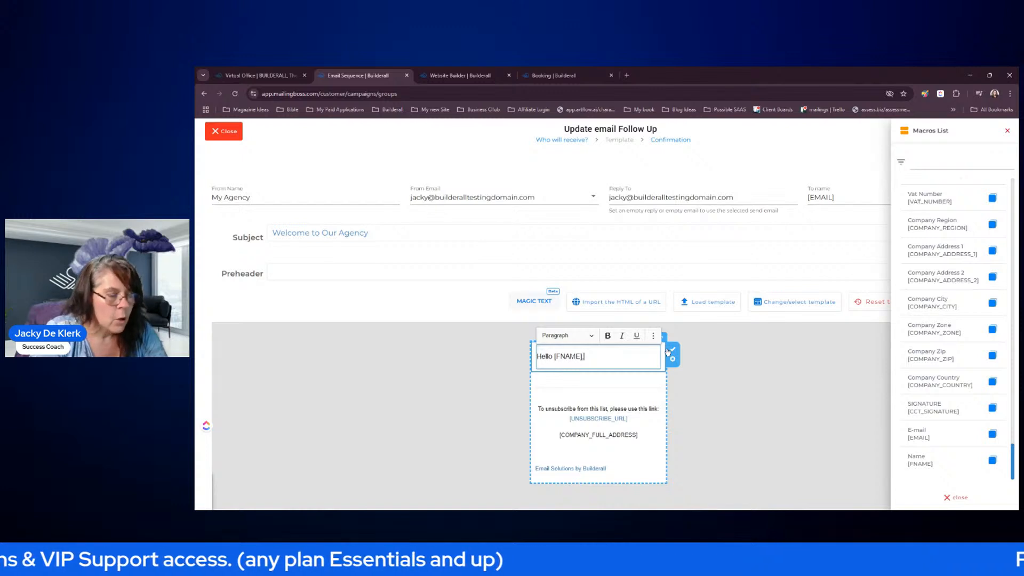
pyautogui.press('Return')
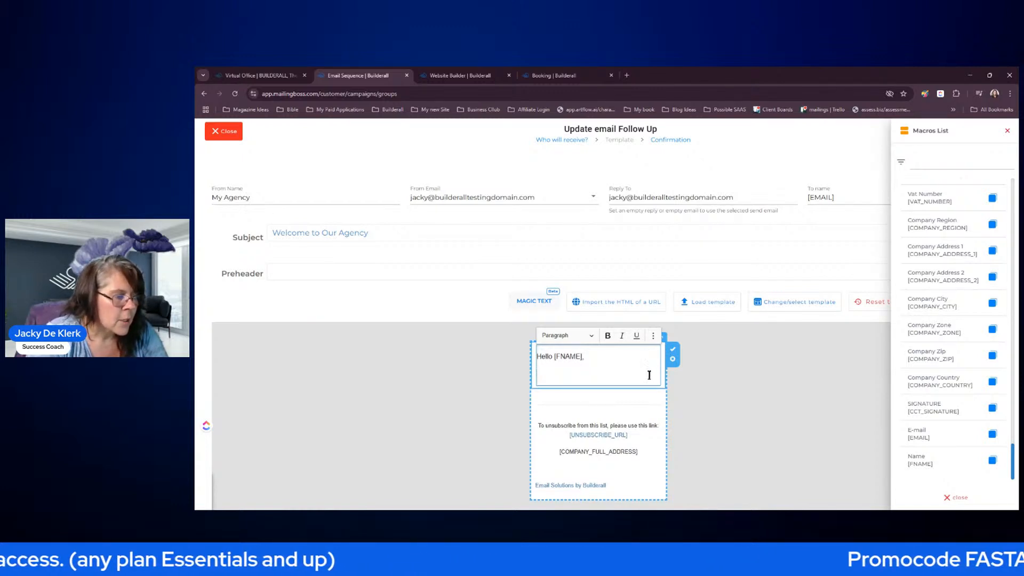
# - Write the body: 'Thank you for choosing our Agency.' plus a contact-us-by-email-or-reply line
pyautogui.write('Thank')
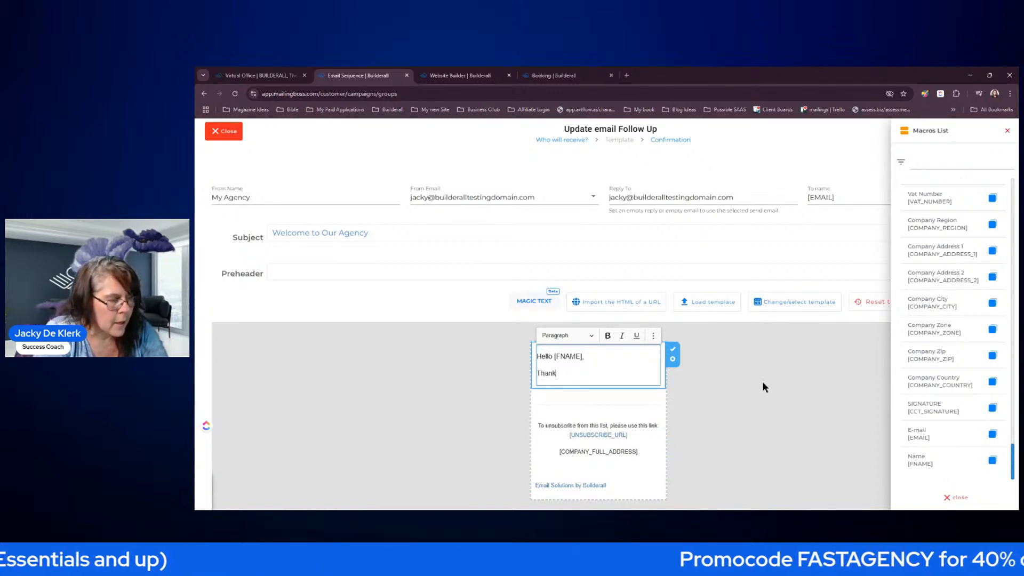
pyautogui.write(' you for choosing')
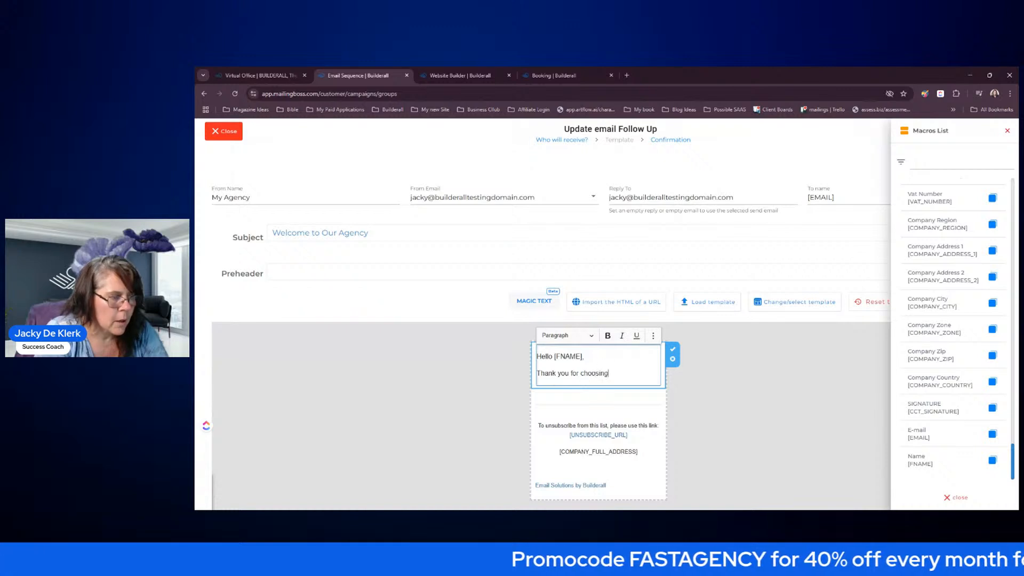
pyautogui.write(' our Agency.')
pyautogui.press('Return')
pyautogui.write('Please know')
pyautogui.write(' that you can alway')
pyautogui.write('s conta')
pyautogui.write('us throught')
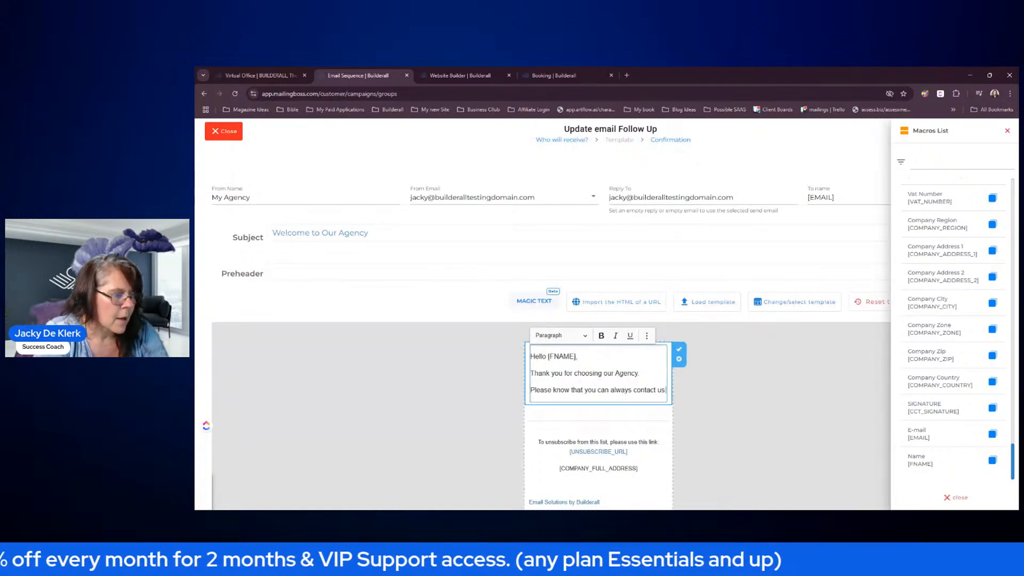
pyautogui.press('BackSpace')
pyautogui.write('emil')
pyautogui.press('BackSpace')
pyautogui.press('BackSpace')
pyautogui.write('a')
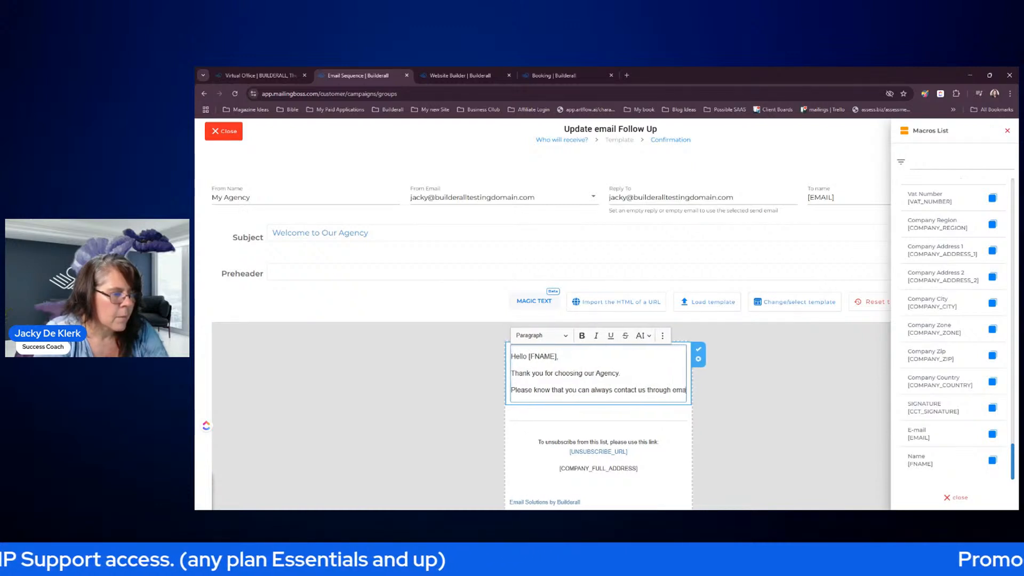
pyautogui.write('il or by teply')
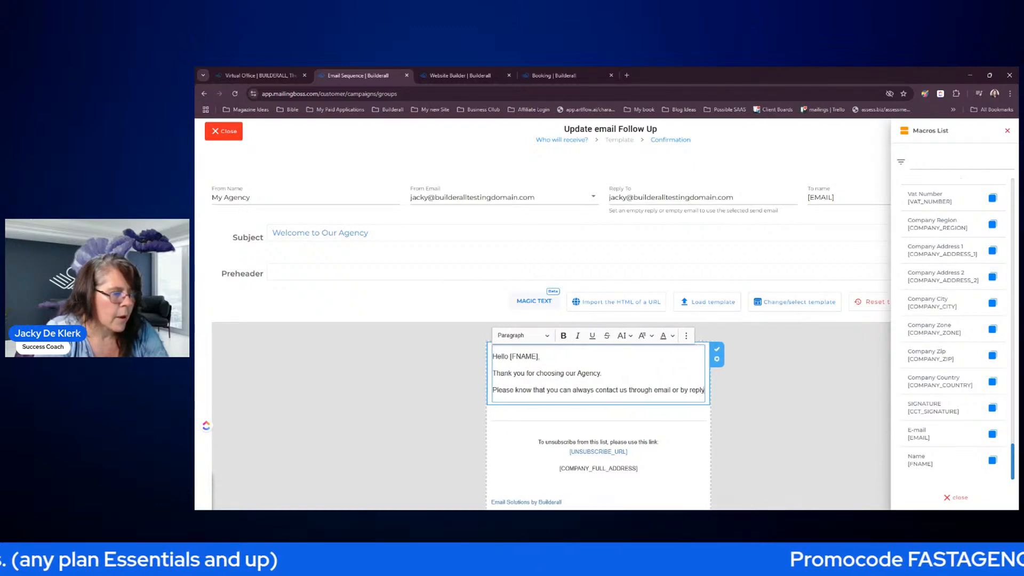
pyautogui.write('ing to this mail.')
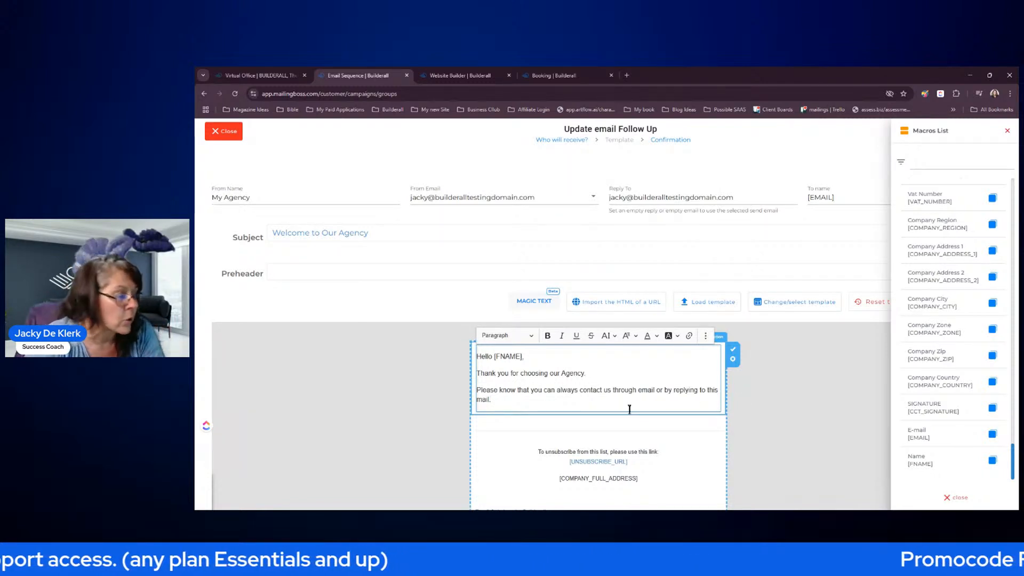
# - Sign off with 'Regards' and the sender's name, then close the macros list
pyautogui.press('Return')
pyautogui.press('Return')
pyautogui.write('rg')
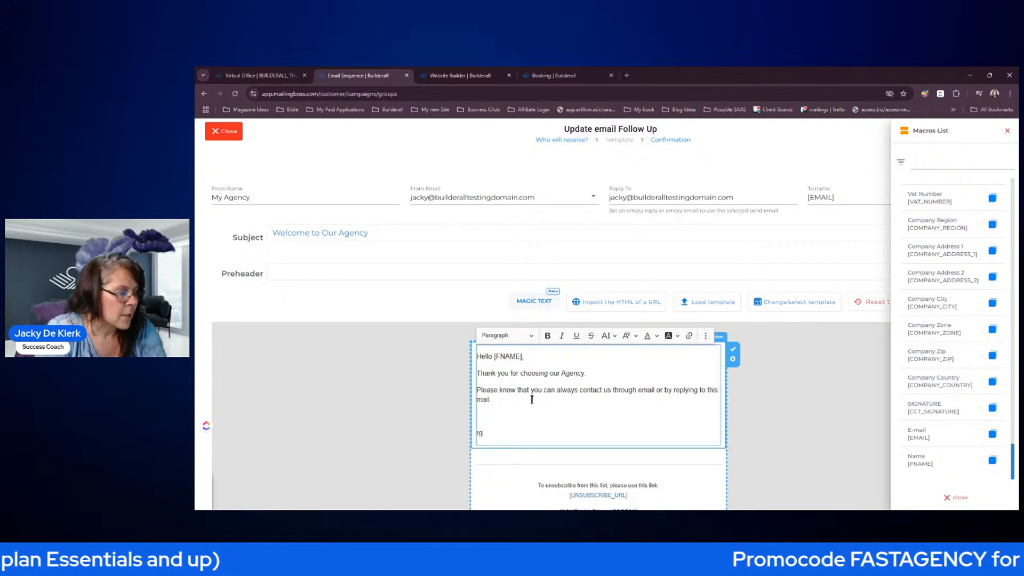
pyautogui.press('BackSpace')
pyautogui.press('BackSpace')
pyautogui.press('BackSpace')
pyautogui.write('regards')
pyautogui.press('BackSpace')
pyautogui.press('BackSpace')
pyautogui.press('BackSpace')
pyautogui.press('BackSpace')
pyautogui.press('BackSpace')
pyautogui.press('BackSpace')
pyautogui.press('BackSpace')
pyautogui.write('Regards')
pyautogui.press('Return')
pyautogui.write('Jacky')
pyautogui.click(761, 374)
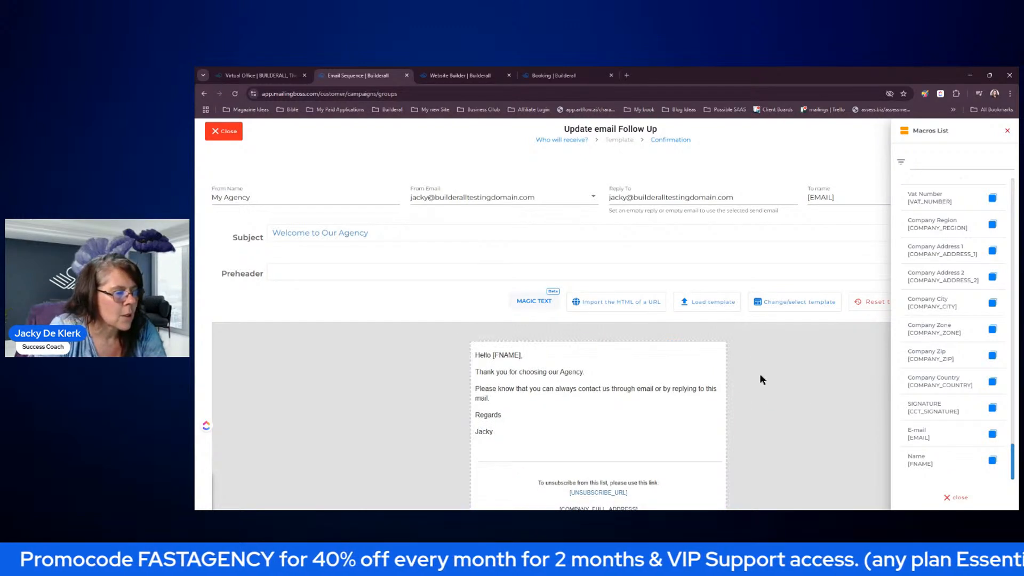
pyautogui.click(1007, 131)
# - Save the content, set the send delay to 1 Day, then Save & Activate and confirm
pyautogui.click(995, 137)
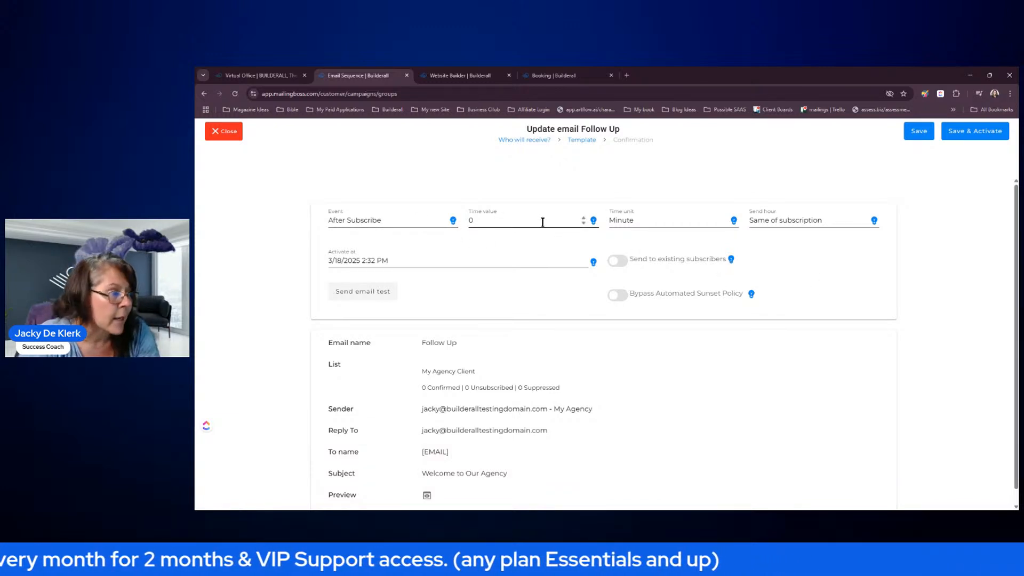
pyautogui.click(485, 222)
pyautogui.write('1')
pyautogui.click(658, 217)
pyautogui.click(635, 270)
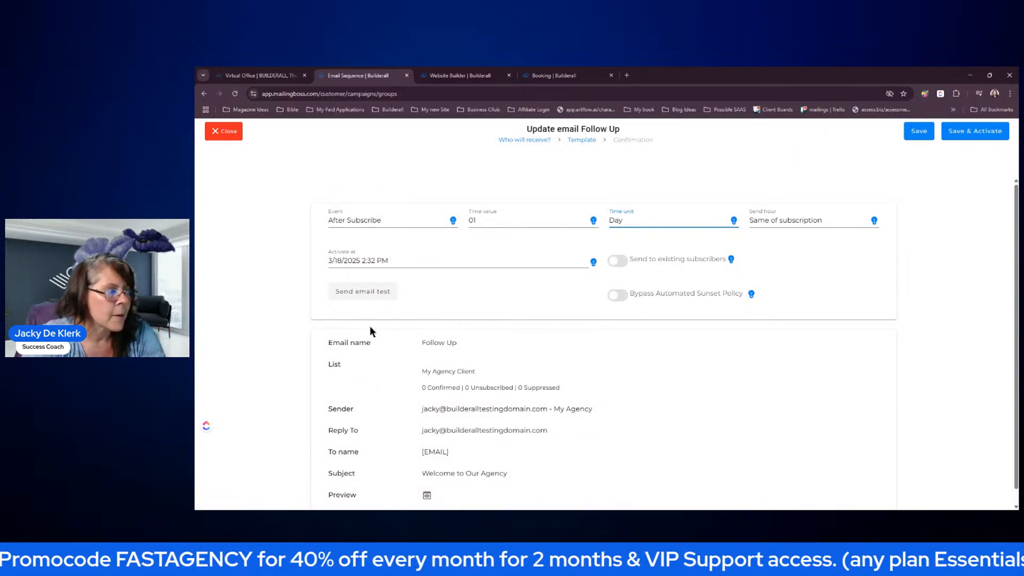
pyautogui.click(959, 136)
pyautogui.click(625, 376)
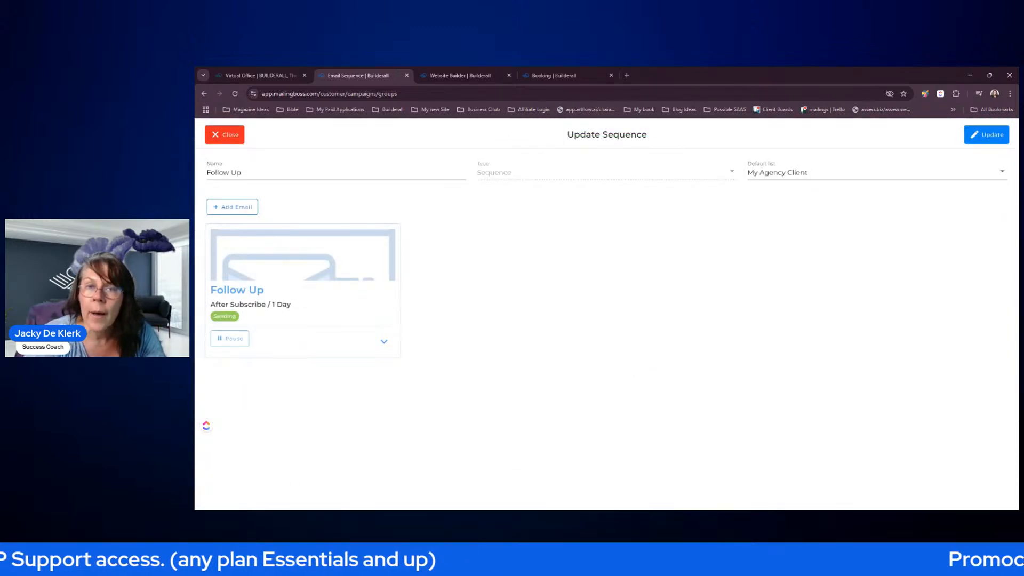
# - Close the Update Sequence screen to return to the Email Sequence list showing Follow Up
pyautogui.click(241, 138)
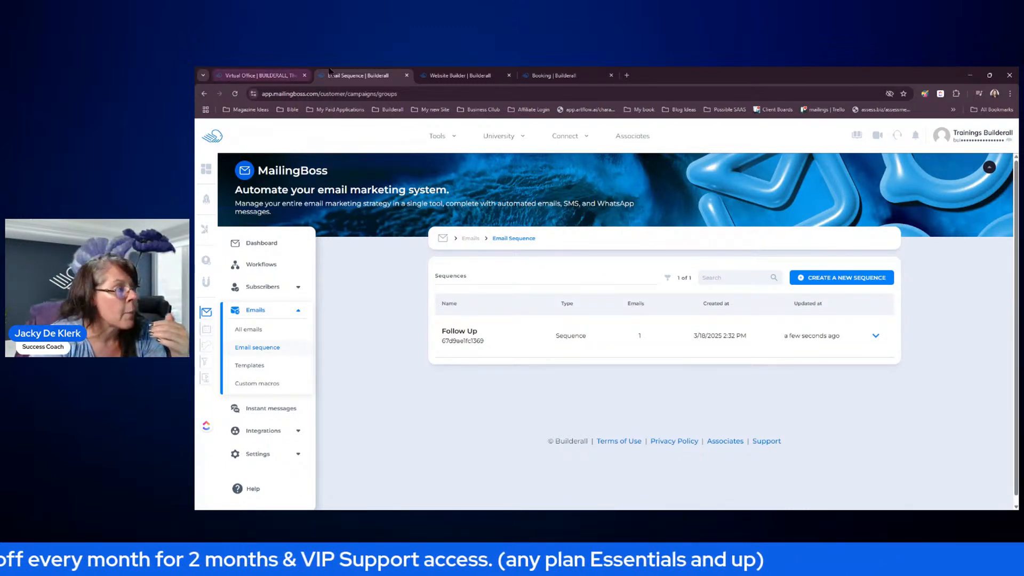
# - Switch to the Builderall Website Builder dashboard listing FAST TRACK AGENCY and Builderall Training
pyautogui.click(457, 76)
pyautogui.click(359, 75)
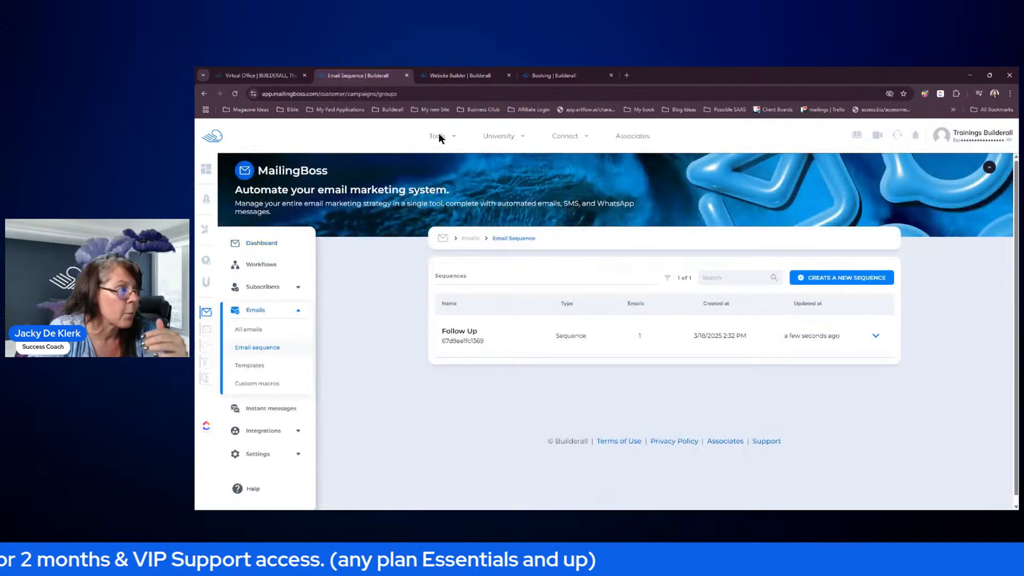
pyautogui.click(455, 136)
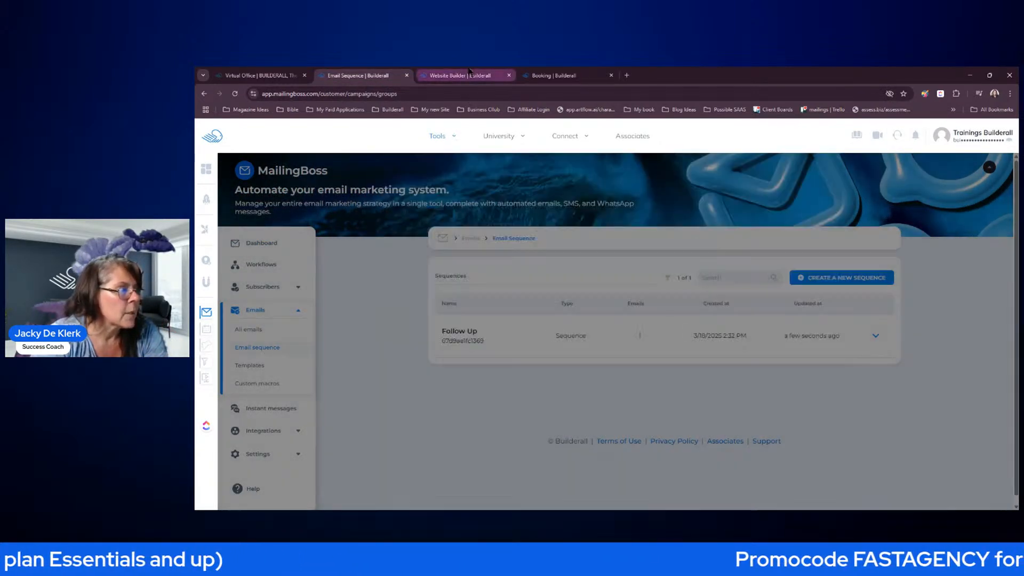
pyautogui.click(467, 77)
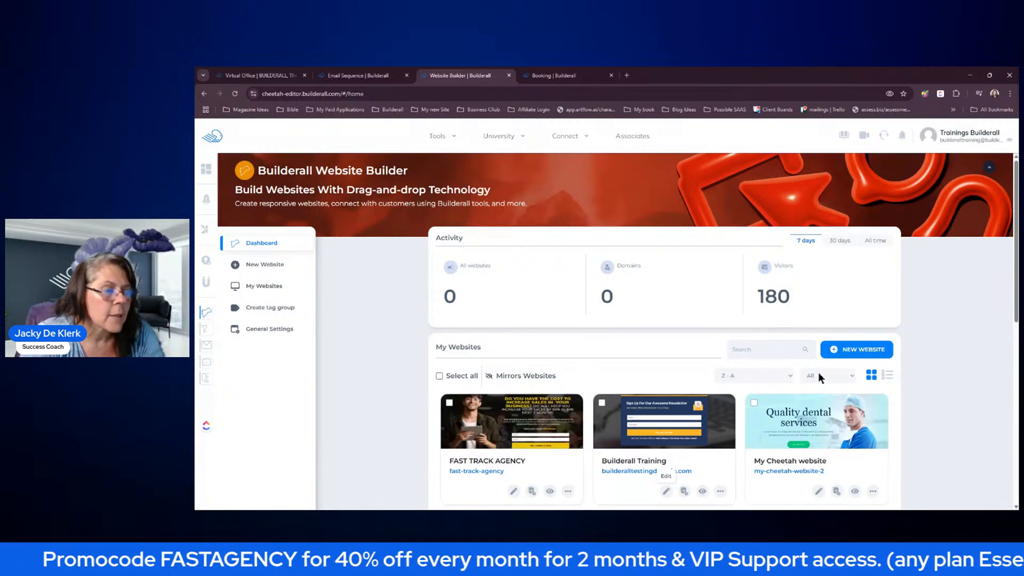
# - Start a new website and browse the template gallery, toggling premium templates off and on
pyautogui.click(871, 353)
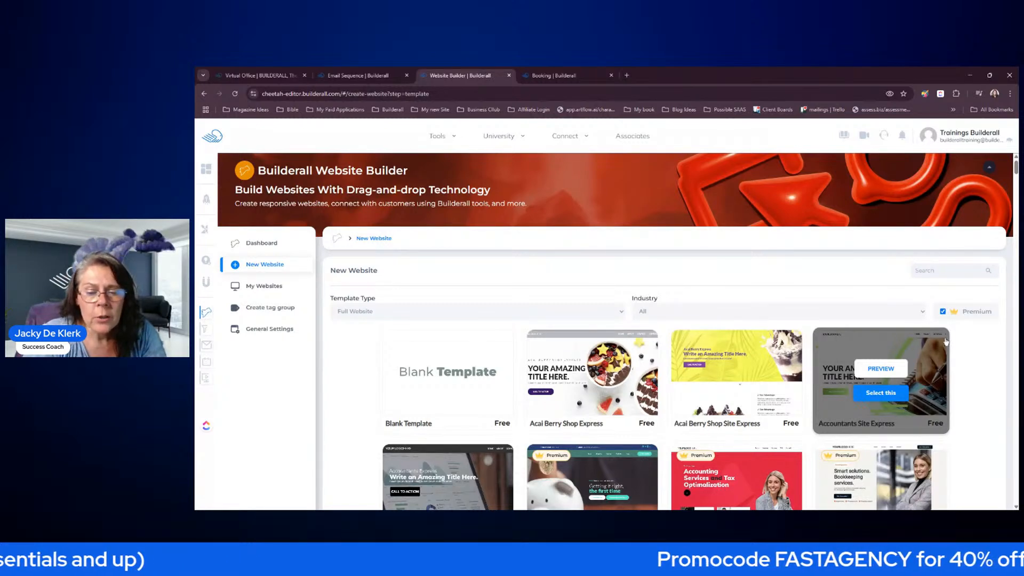
pyautogui.scroll(-1, 939, 320)
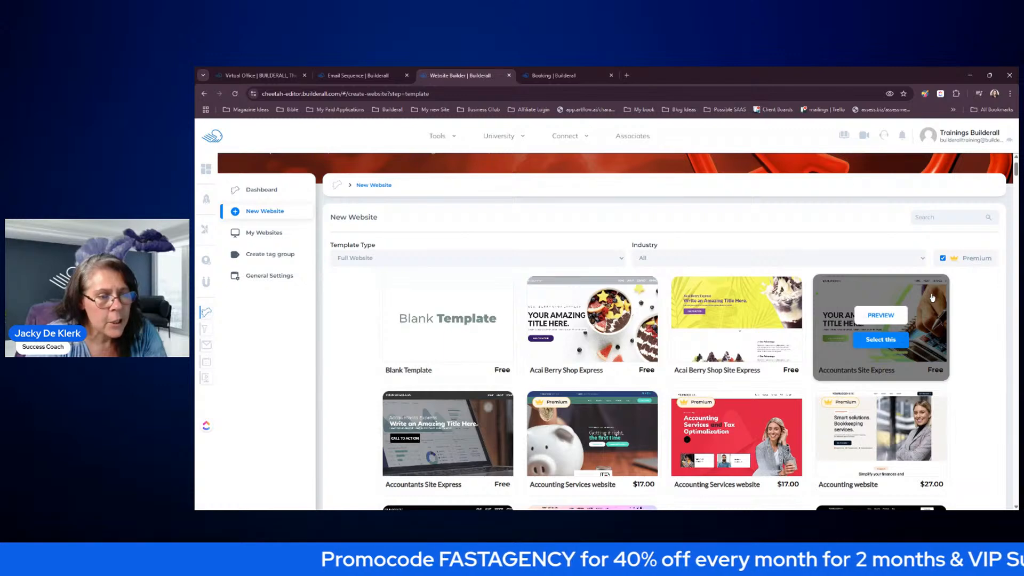
pyautogui.scroll(-2, 933, 298)
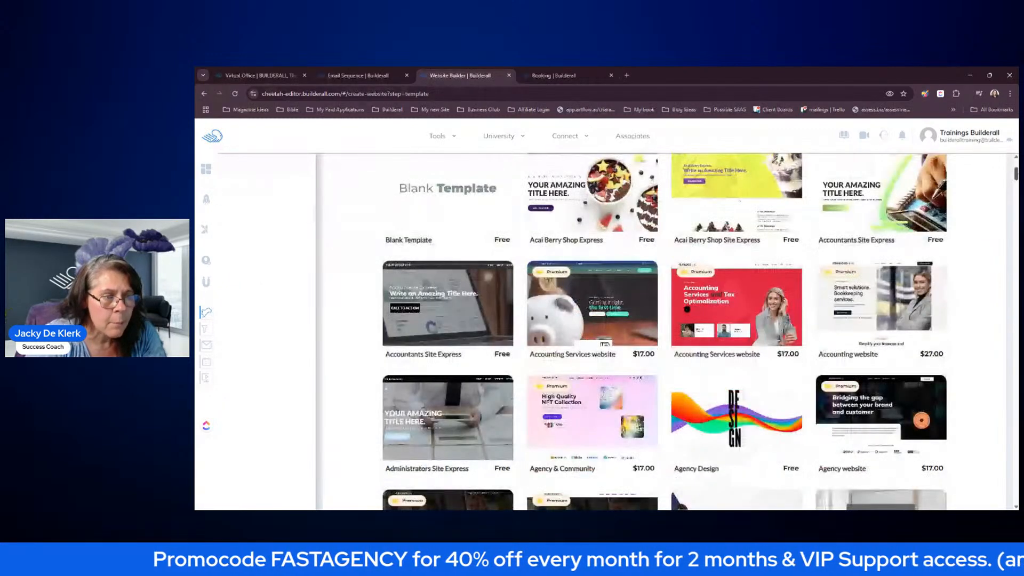
pyautogui.scroll(3, 945, 307)
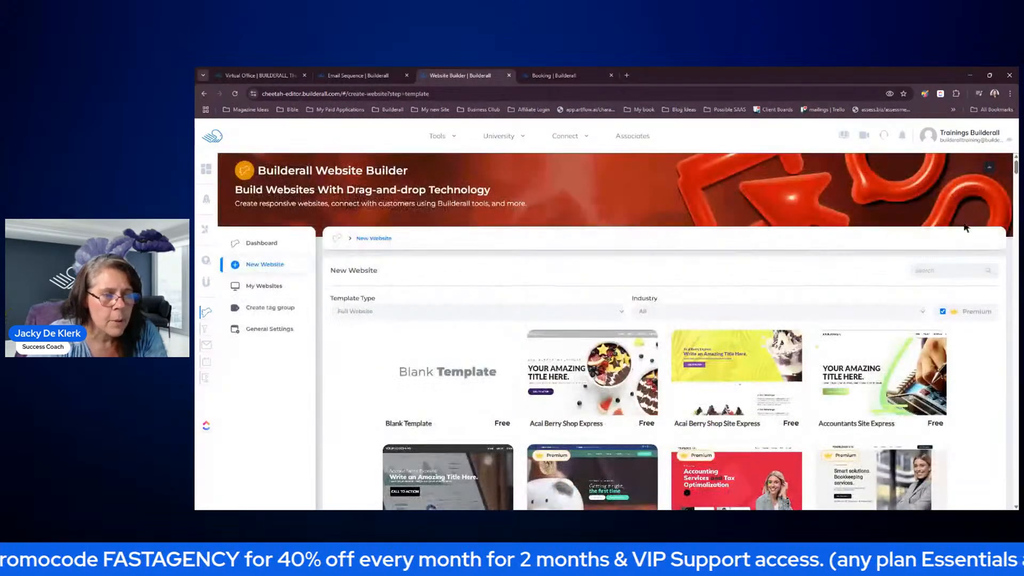
pyautogui.click(943, 312)
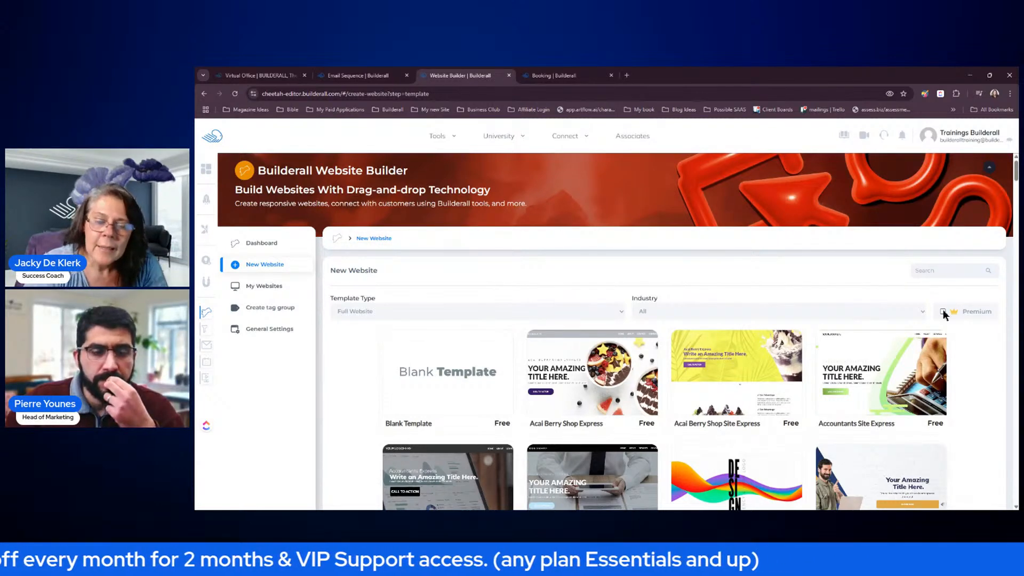
pyautogui.click(942, 311)
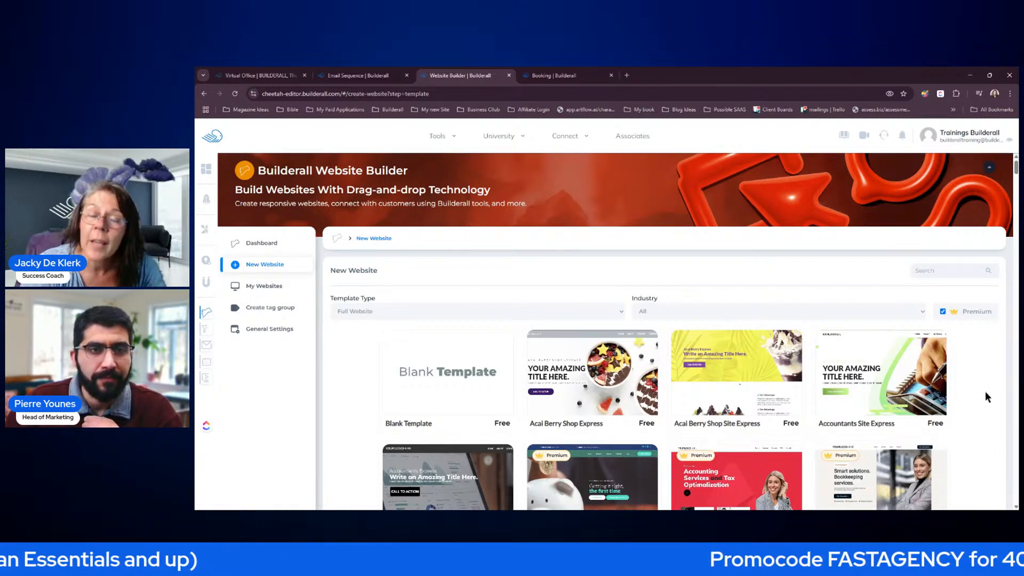
pyautogui.moveTo(452, 397)
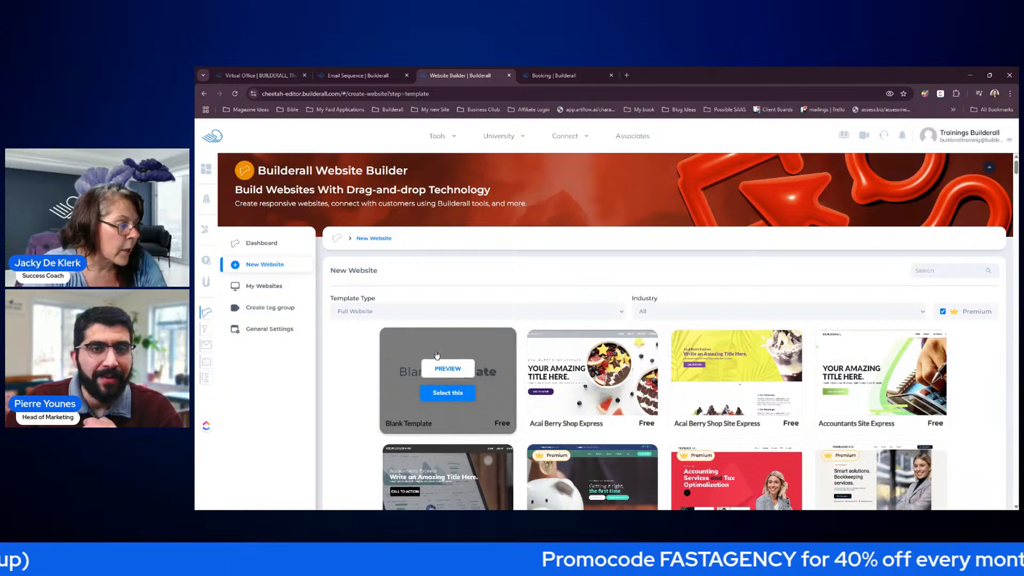
# - Pick the Blank Template, confirm Get Started, and select the lorem ipsum section in the editor
pyautogui.click(450, 394)
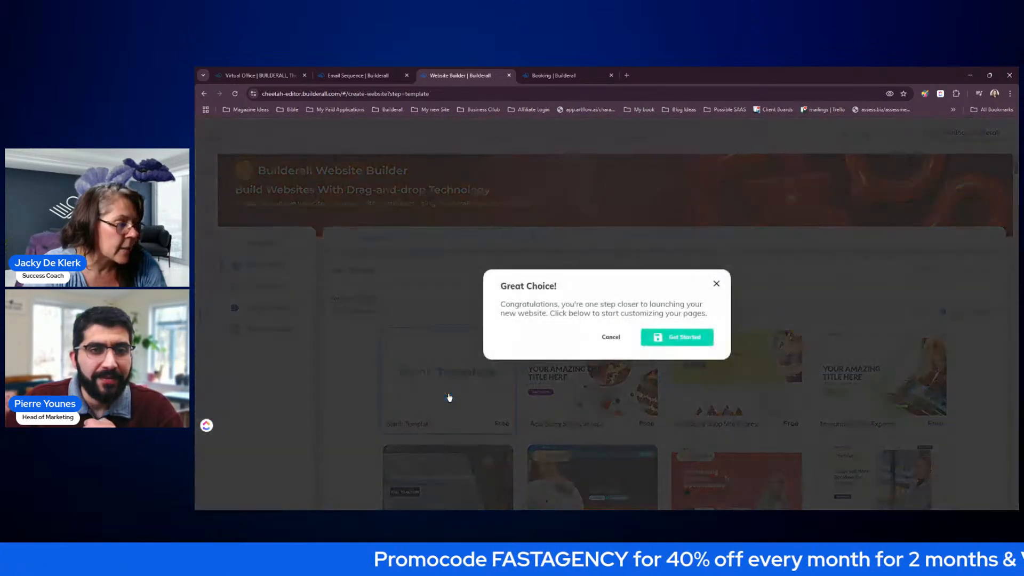
pyautogui.click(694, 343)
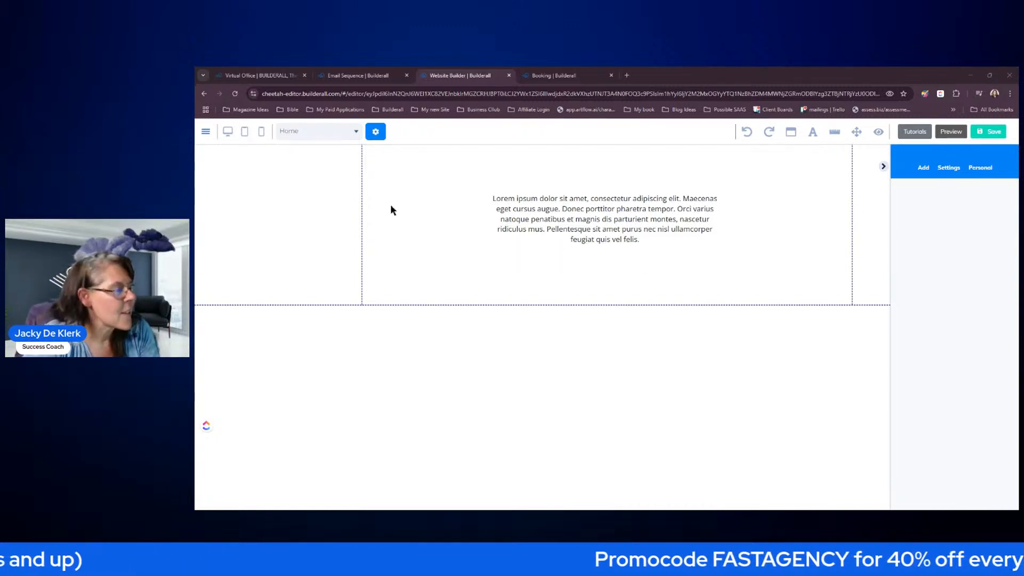
pyautogui.click(307, 192)
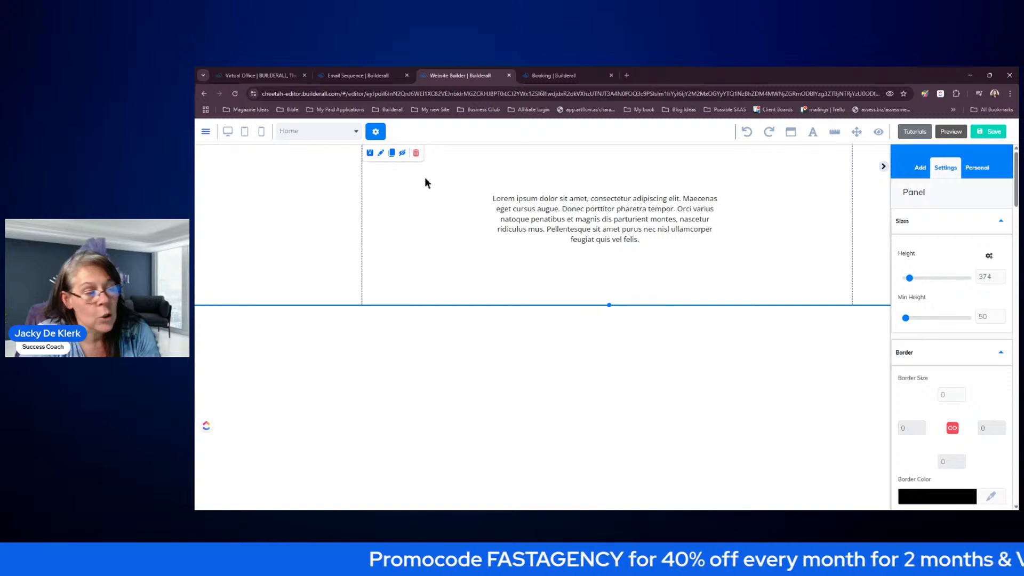
# - Delete the lorem ipsum section, then browse the Add Panels list including the Landing Page category
pyautogui.click(416, 154)
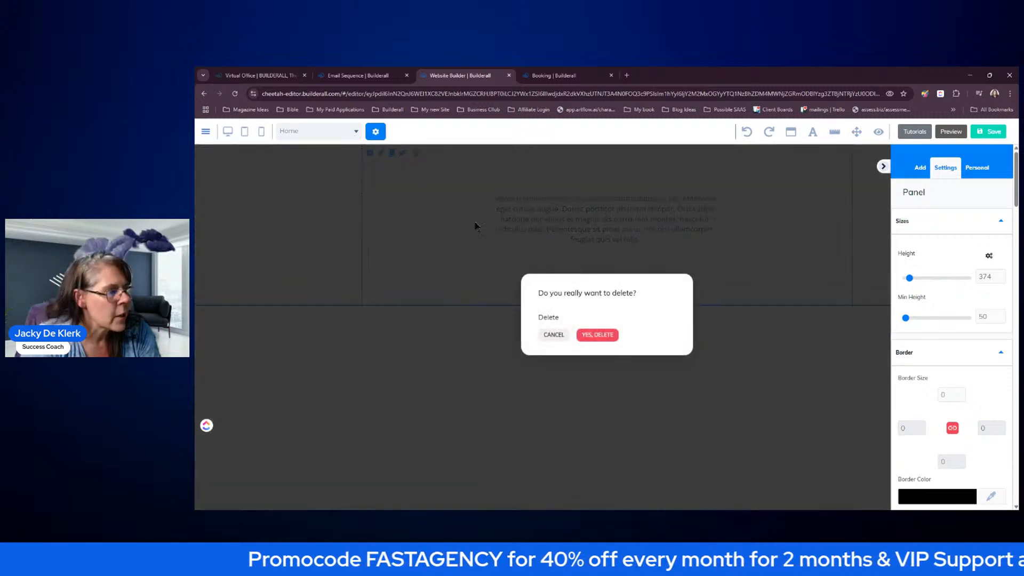
pyautogui.click(595, 334)
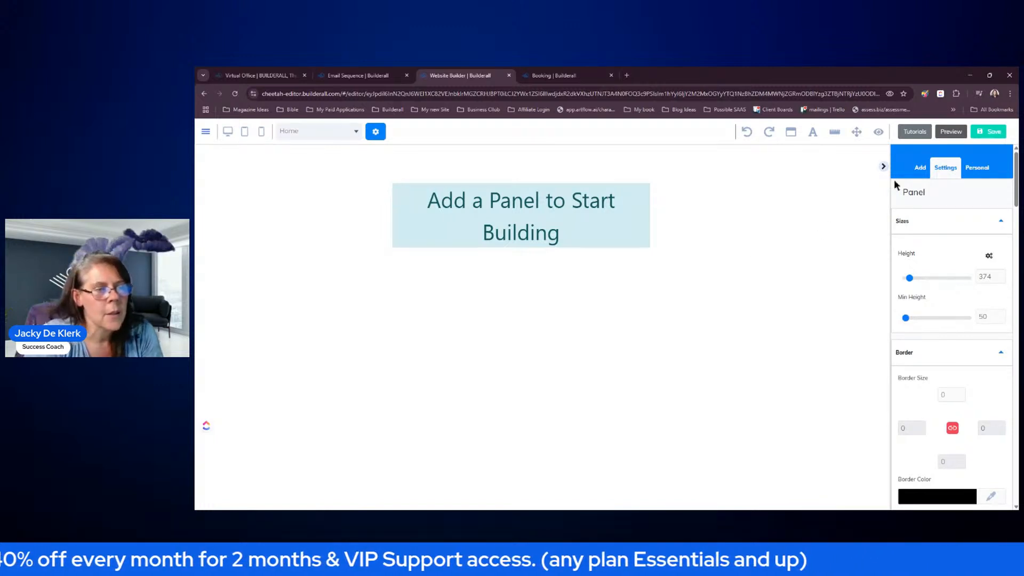
pyautogui.click(922, 168)
pyautogui.click(932, 194)
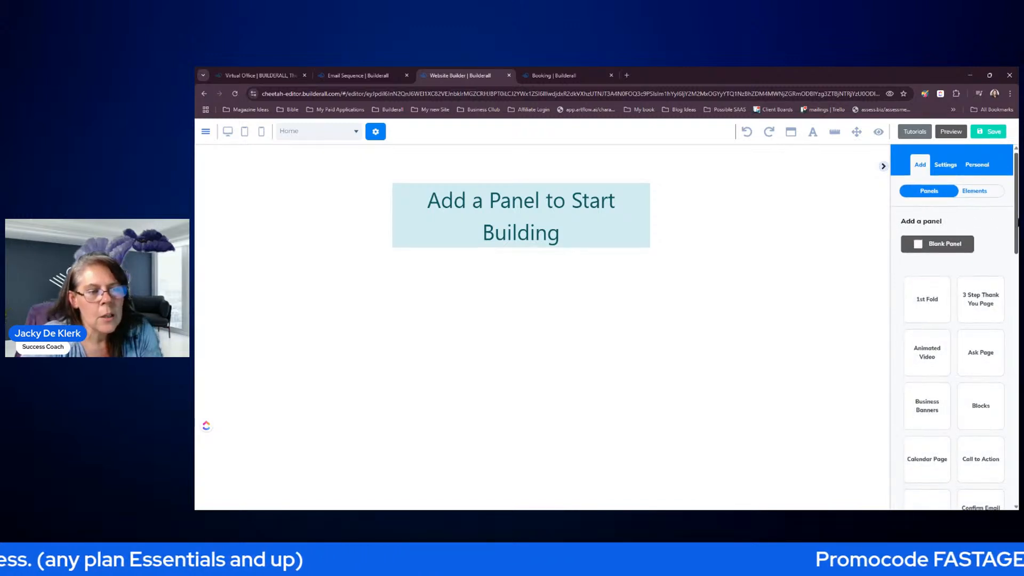
pyautogui.scroll(-3, 999, 223)
pyautogui.scroll(-3, 1013, 266)
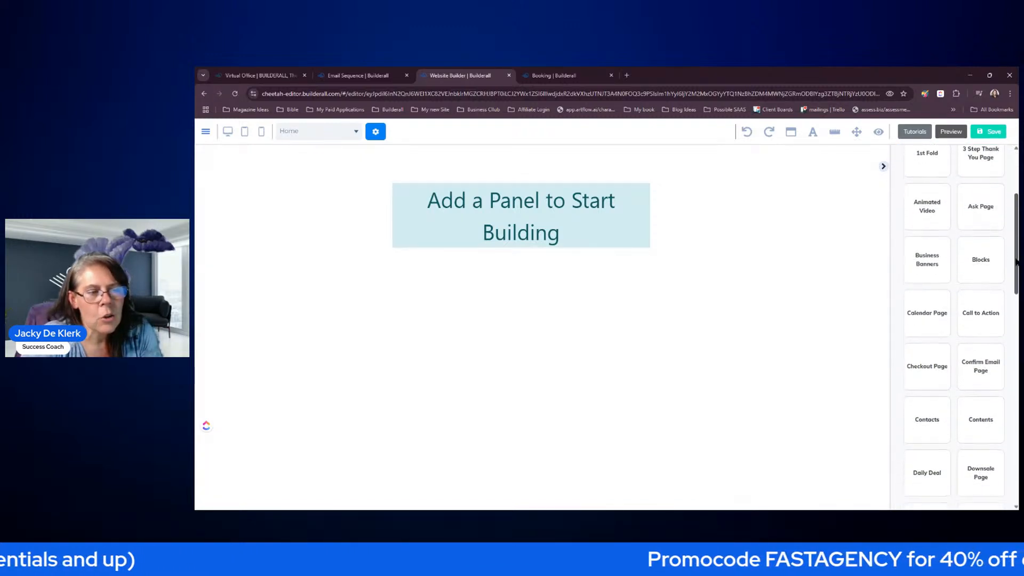
pyautogui.scroll(-2, 1014, 267)
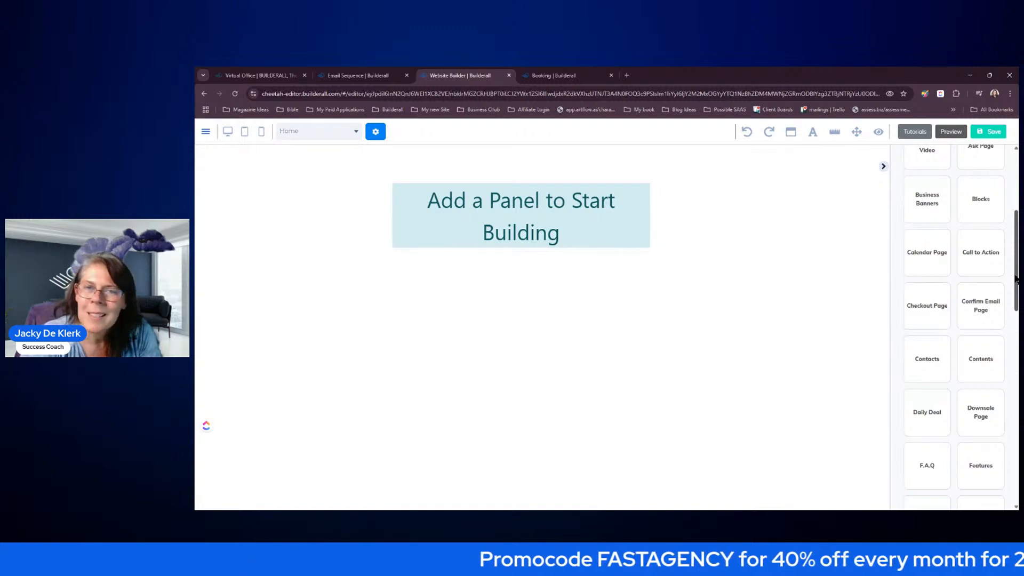
pyautogui.moveTo(1016, 283); pyautogui.dragTo(1017, 367)
pyautogui.click(985, 265)
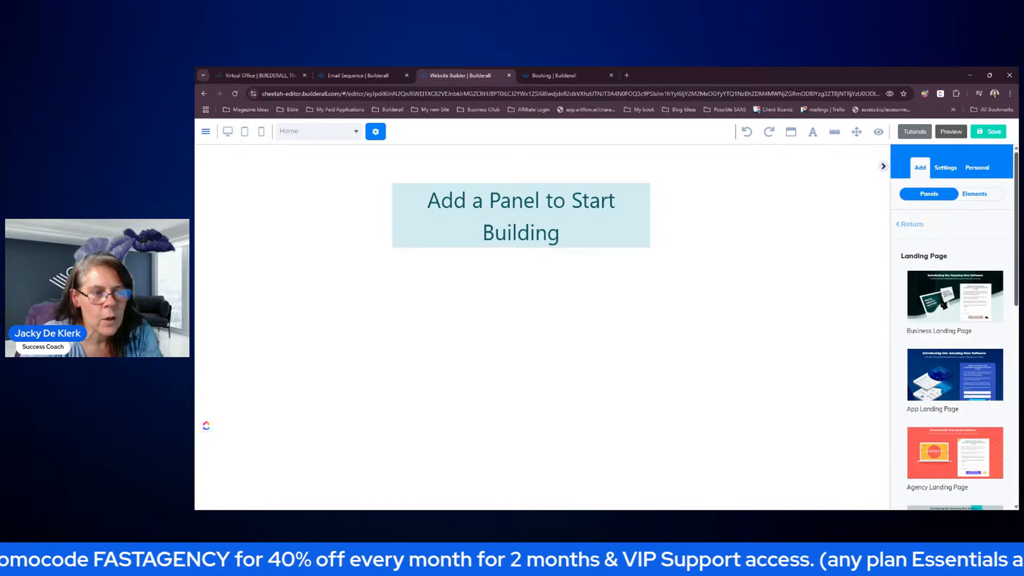
pyautogui.moveTo(1017, 268)
pyautogui.mouseDown()
pyautogui.moveTo(1018, 429)
pyautogui.moveTo(1017, 258)
pyautogui.mouseUp()
pyautogui.click(912, 213)
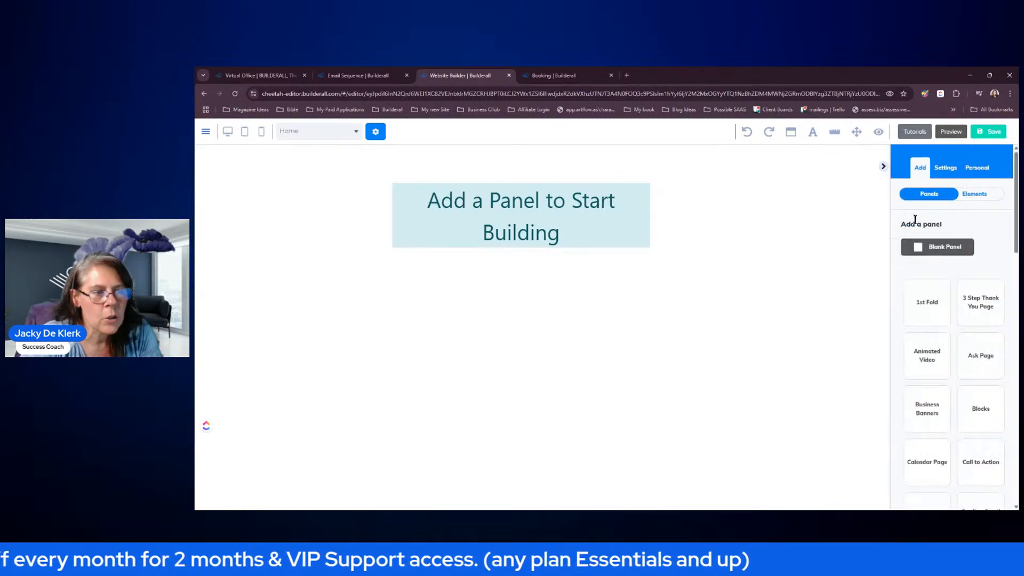
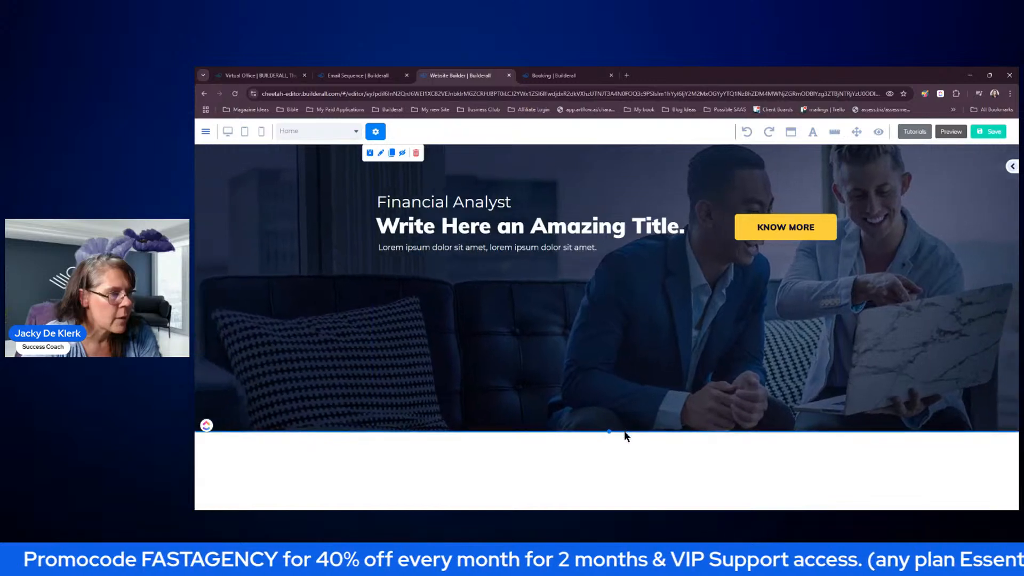
# - Narrow the hero text box and stack the title, lorem ipsum line and KNOW MORE button vertically
pyautogui.click(684, 257)
pyautogui.moveTo(704, 265); pyautogui.dragTo(679, 416)
pyautogui.moveTo(772, 237); pyautogui.dragTo(483, 384)
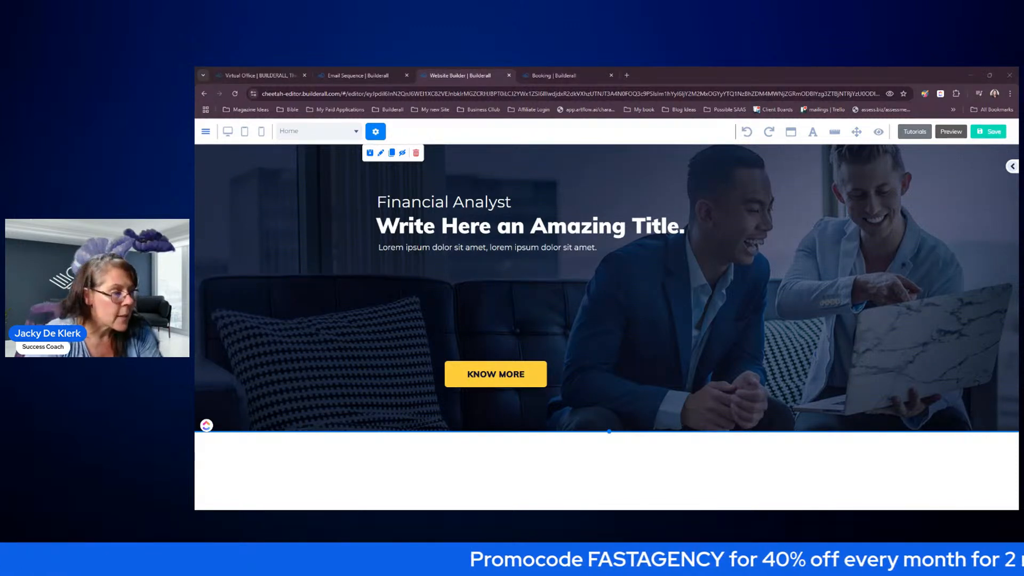
pyautogui.moveTo(595, 249); pyautogui.dragTo(604, 313)
pyautogui.moveTo(490, 203); pyautogui.dragTo(508, 206)
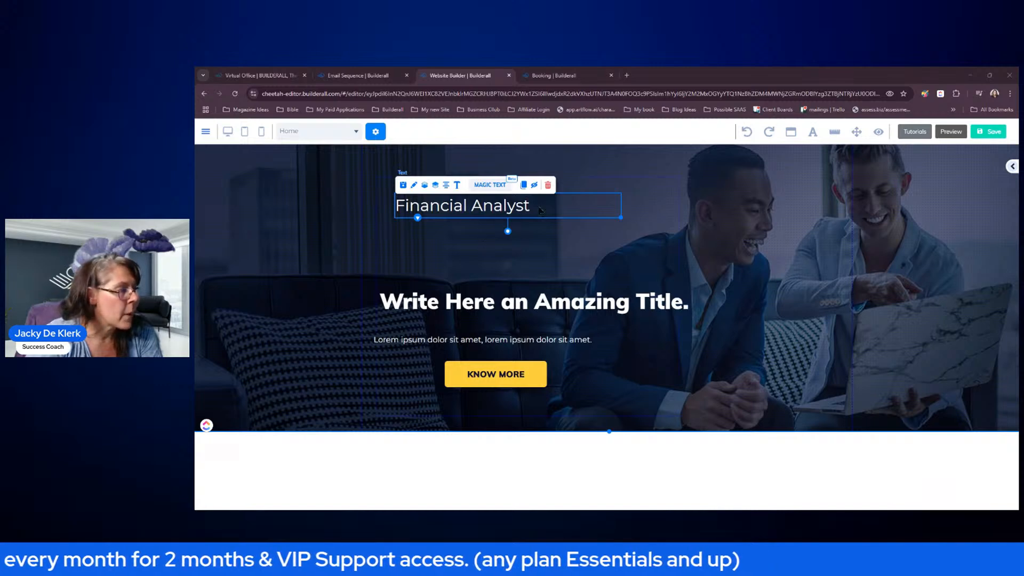
# - Replace the Financial Analyst text with the sales question, widen it, and colour it yellow
pyautogui.click(457, 185)
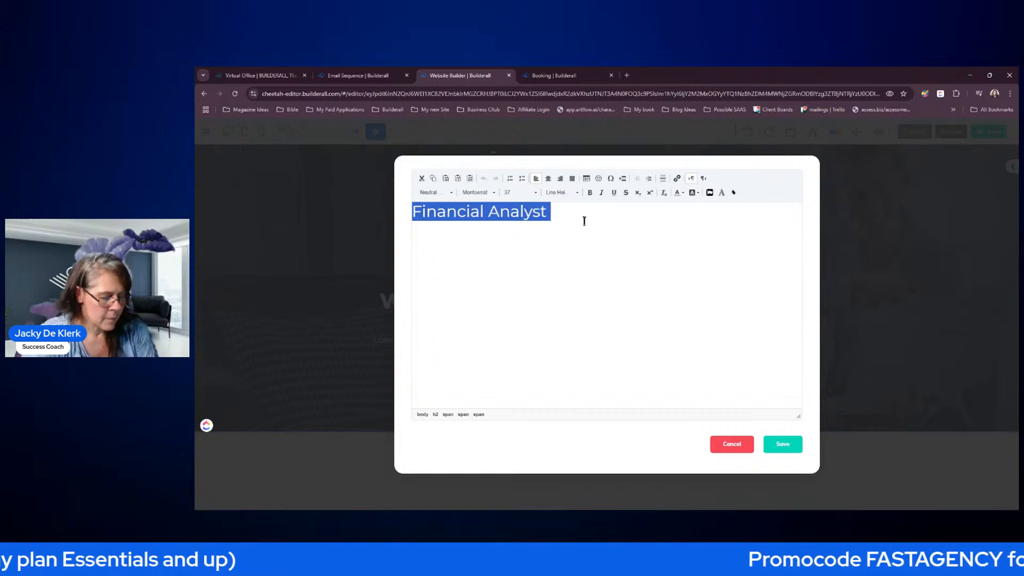
pyautogui.press('BackSpace')
pyautogui.click(780, 444)
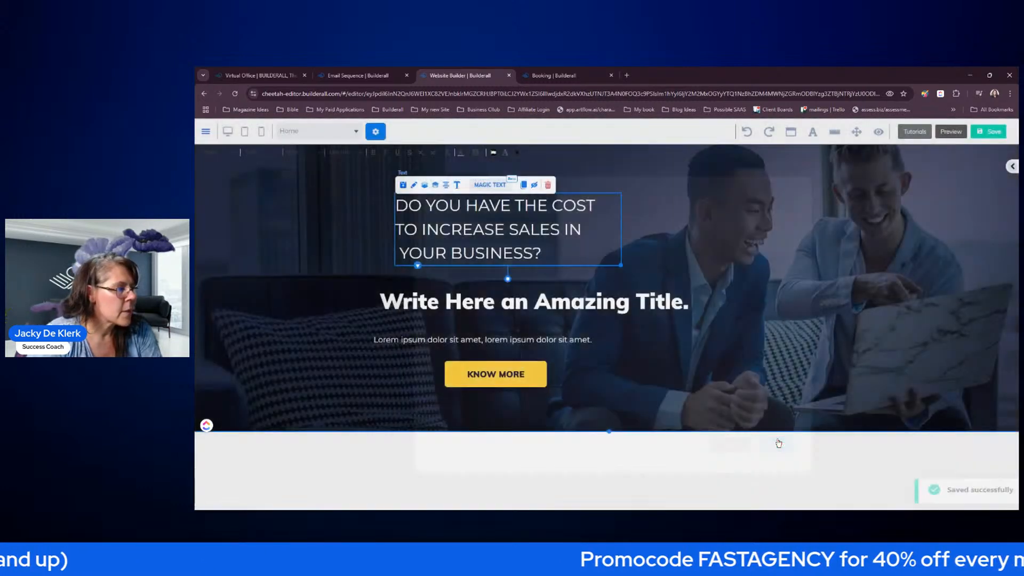
pyautogui.moveTo(695, 263); pyautogui.dragTo(838, 244)
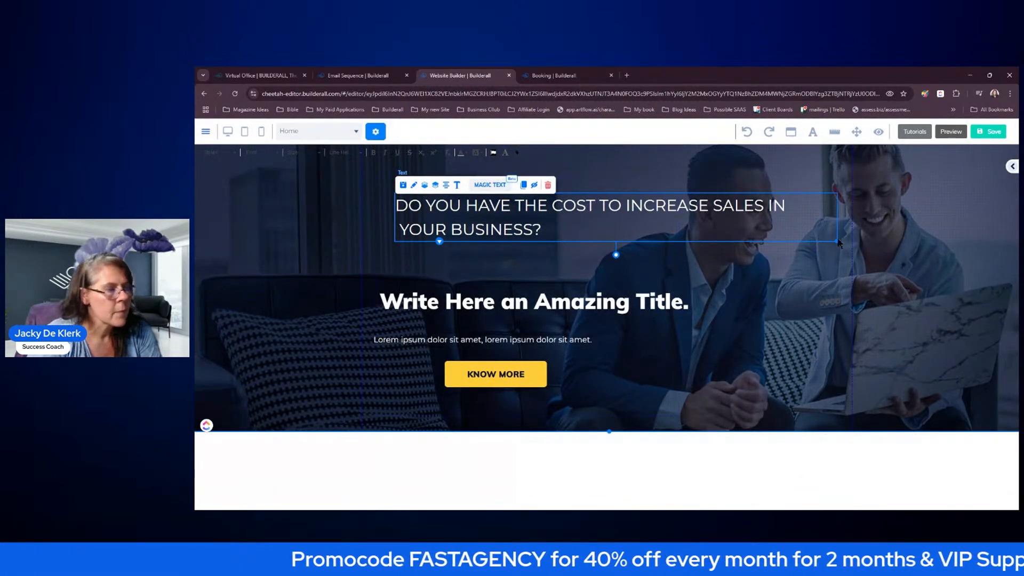
pyautogui.click(549, 229)
pyautogui.moveTo(550, 229); pyautogui.dragTo(397, 205)
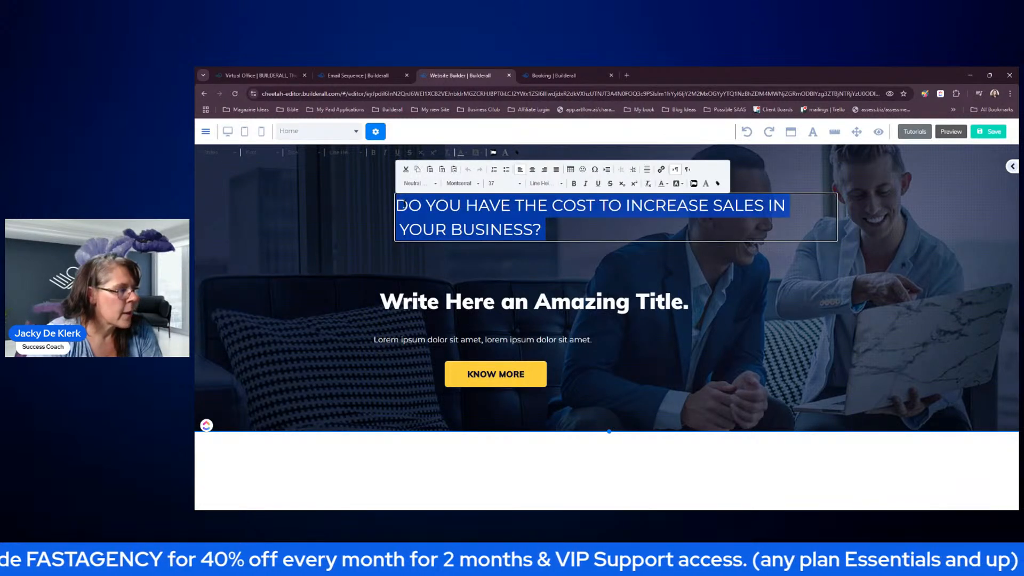
pyautogui.click(665, 184)
pyautogui.click(717, 233)
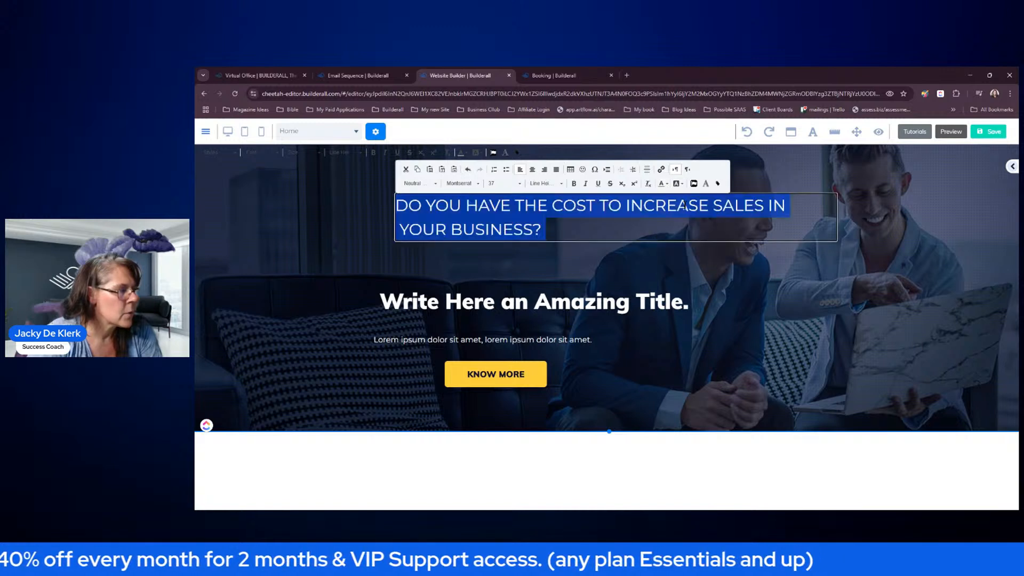
pyautogui.click(609, 283)
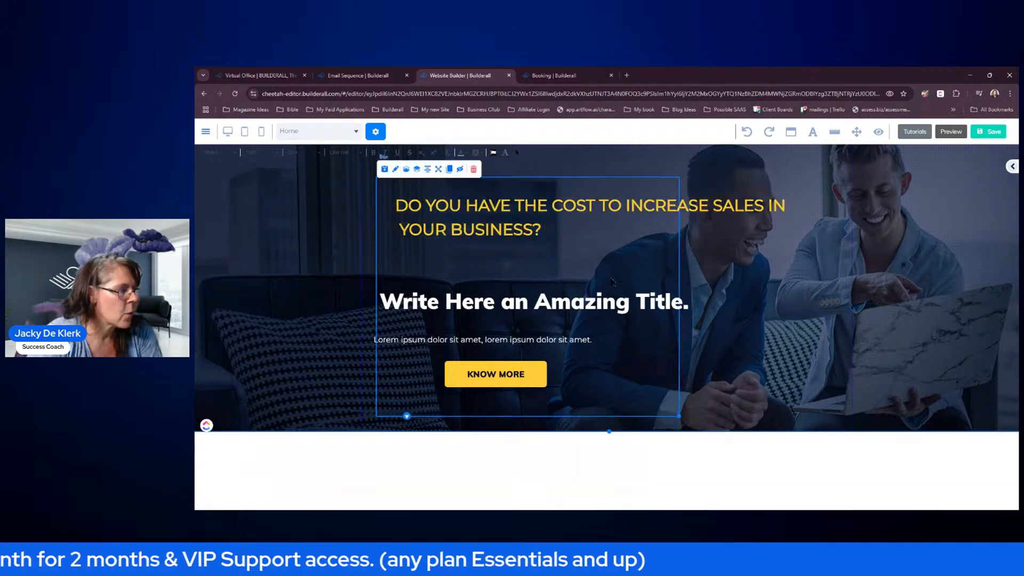
# - Paste 'WE WILL HELP YOU INCREASE YOUR SALES BY 50% IN THE NEXT 3 MONTHS' as the title and widen it
pyautogui.click(592, 306)
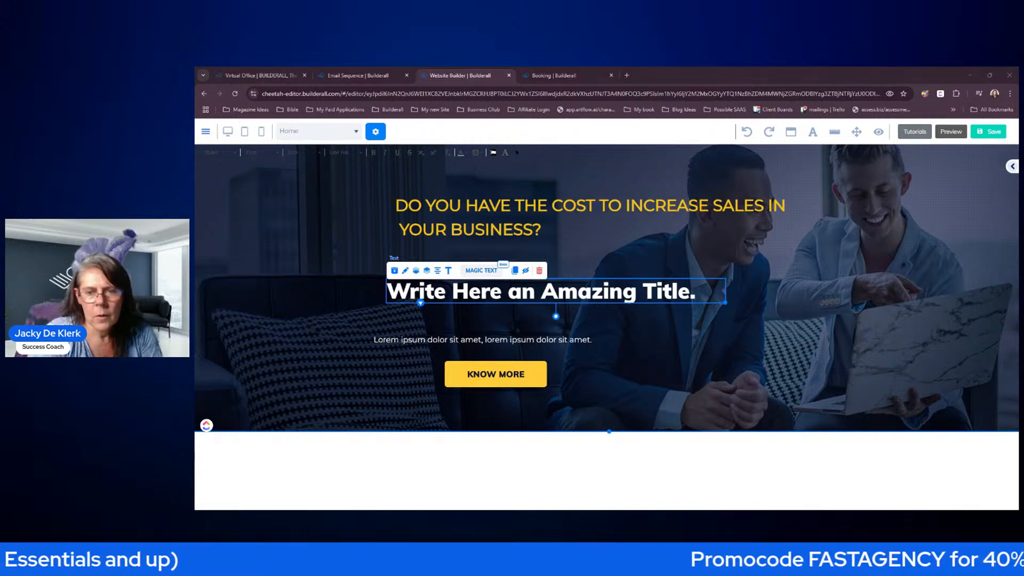
pyautogui.click(701, 295)
pyautogui.moveTo(699, 295); pyautogui.dragTo(390, 292)
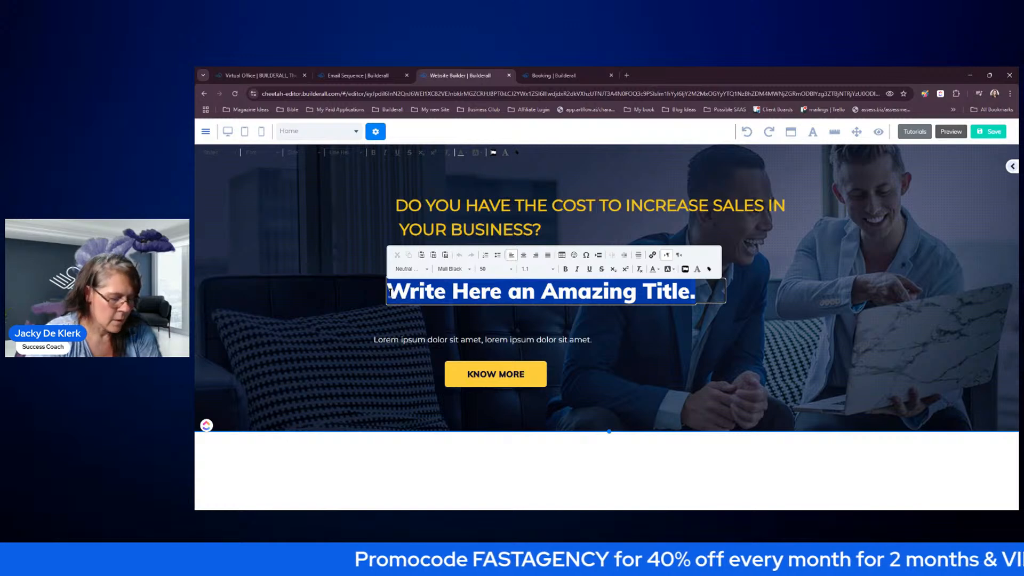
pyautogui.write('WE WILL HELP YOU INCREASE YOUR SALES BY 50% IN THE NEXT 3 MONTHS')
pyautogui.press('Escape')
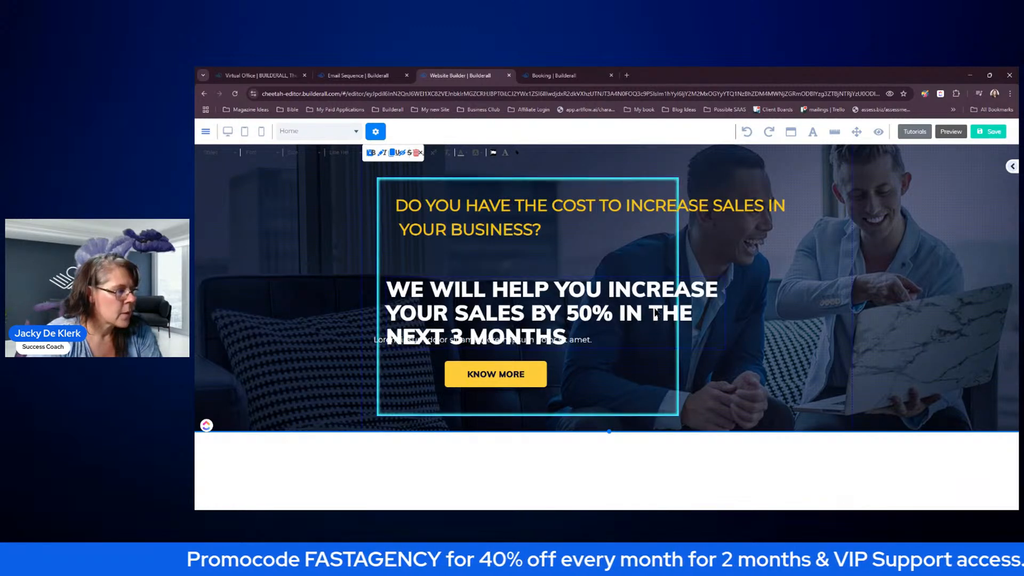
pyautogui.moveTo(655, 309); pyautogui.dragTo(653, 264)
pyautogui.moveTo(724, 302); pyautogui.dragTo(828, 302)
pyautogui.moveTo(699, 263); pyautogui.dragTo(704, 280)
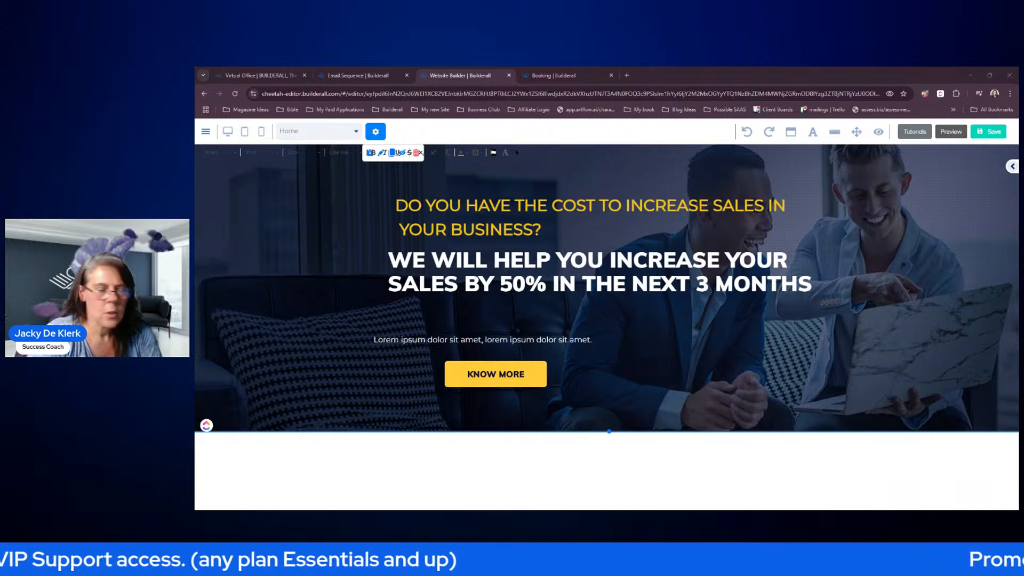
# - Paste the 'Stop talking to everyone' paragraph over the lorem ipsum text
pyautogui.doubleClick(544, 342)
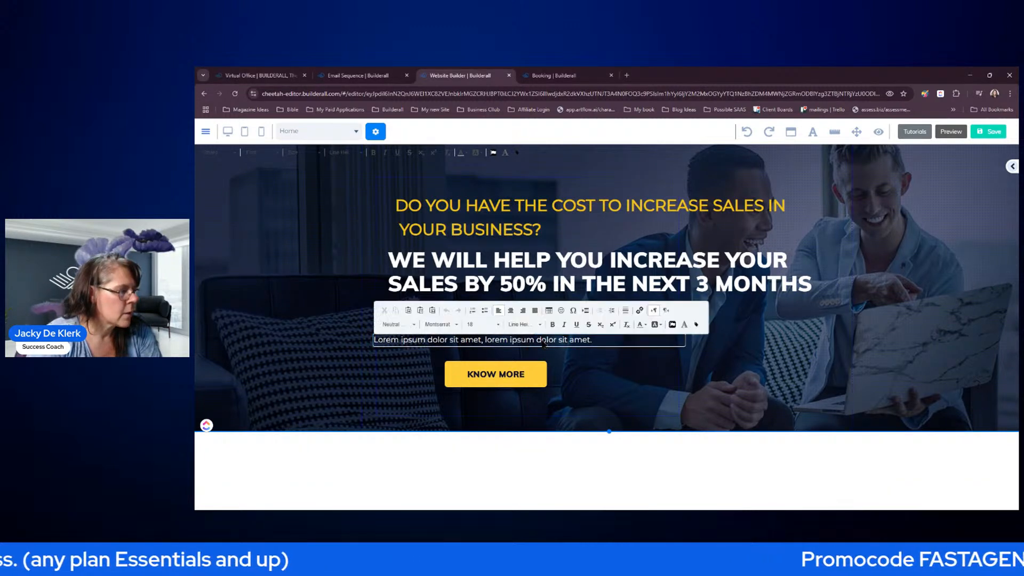
pyautogui.hotkey('ctrl', 'a')
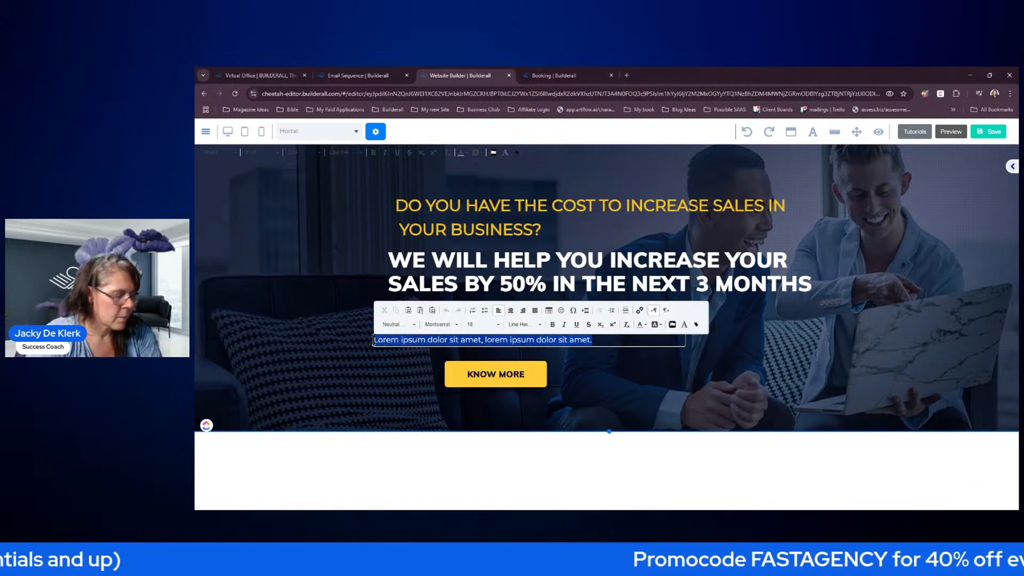
pyautogui.hotkey('ctrl', 'v')
pyautogui.click(757, 369)
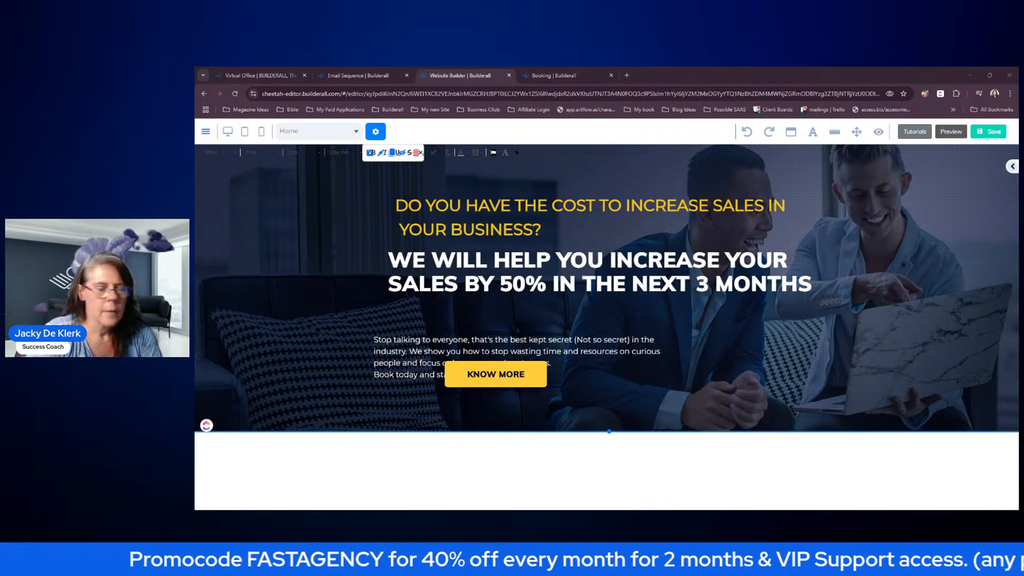
pyautogui.click(798, 347)
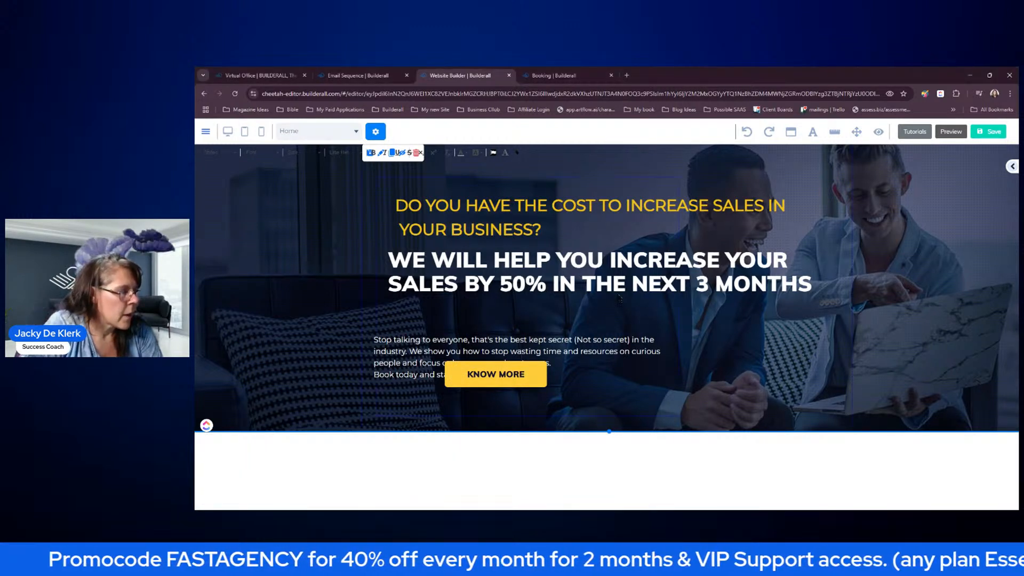
# - Set the yellow question heading to font size 30 and narrow it so it wraps
pyautogui.click(500, 212)
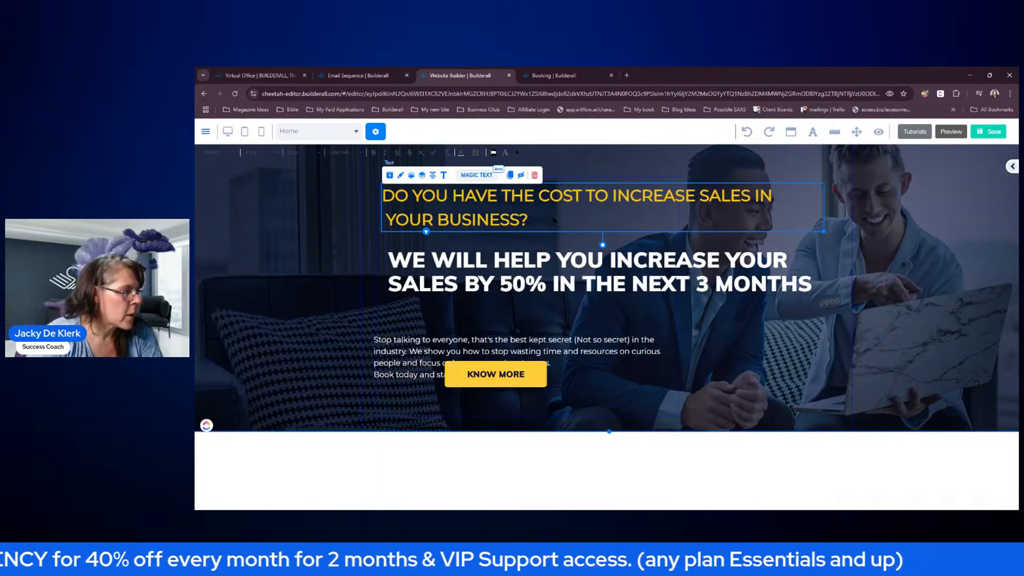
pyautogui.click(444, 179)
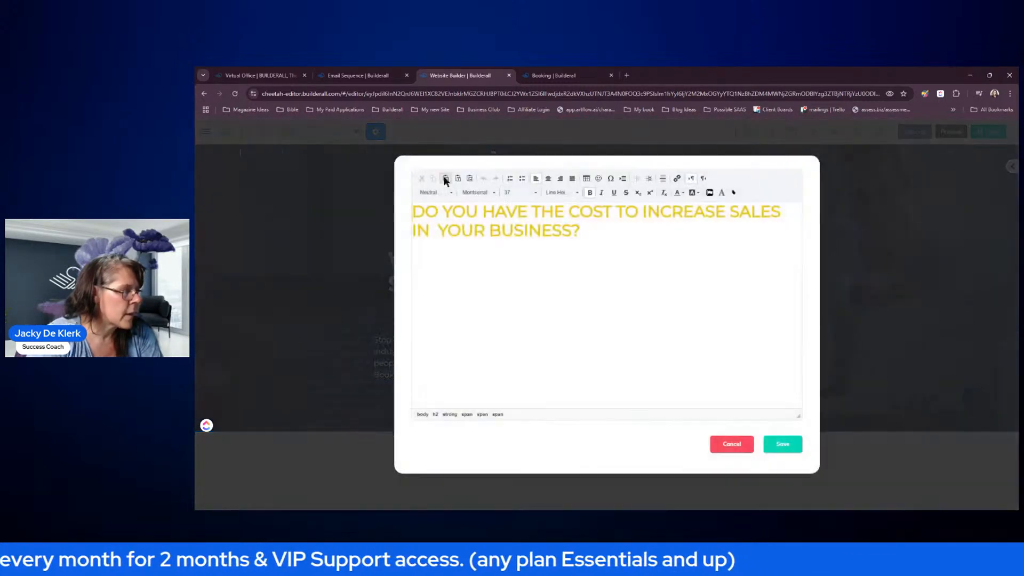
pyautogui.hotkey('ctrl', 'a')
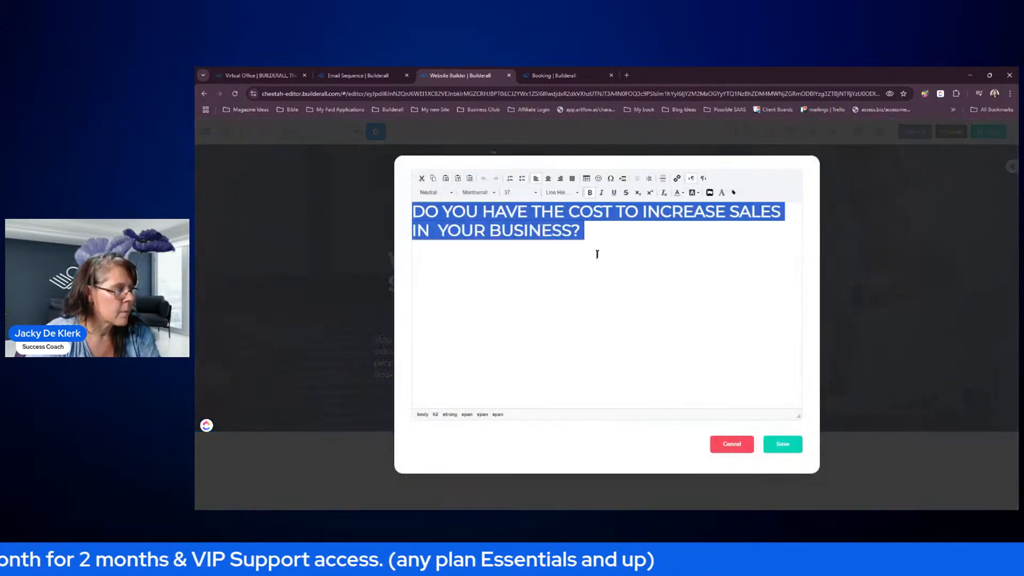
pyautogui.click(535, 193)
pyautogui.scroll(2, 555, 206)
pyautogui.scroll(5, 555, 206)
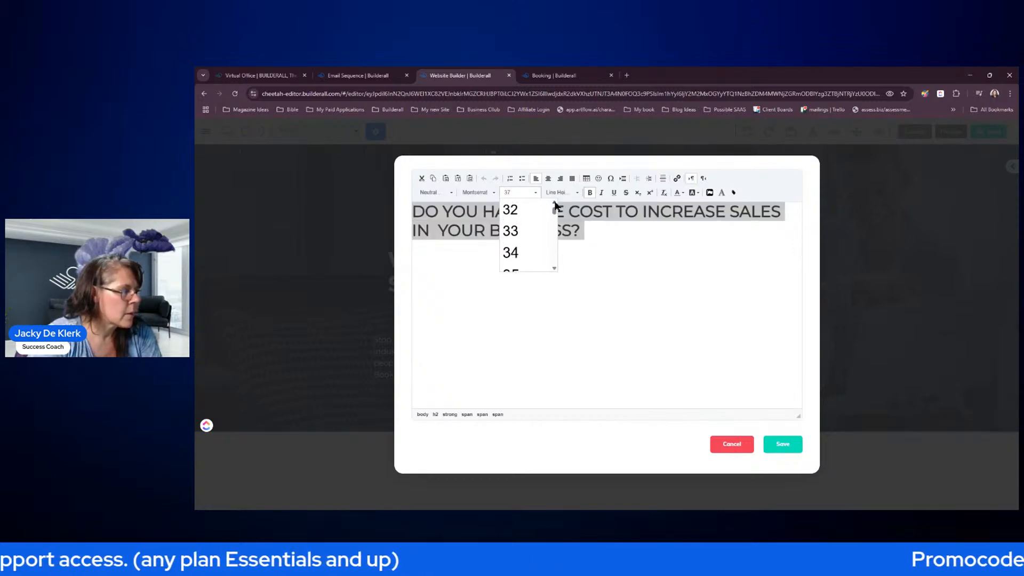
pyautogui.click(525, 225)
pyautogui.click(783, 444)
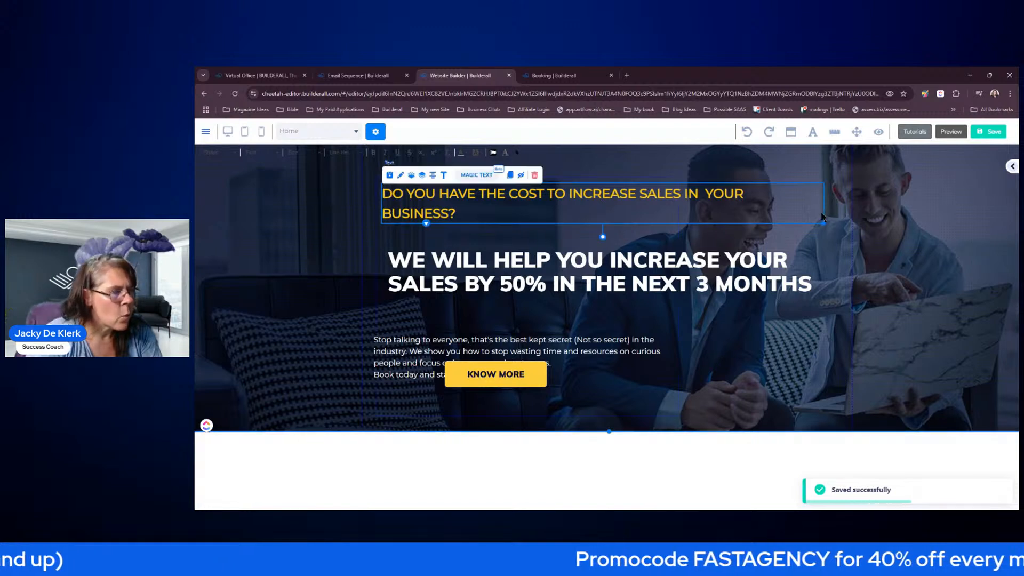
pyautogui.moveTo(823, 223); pyautogui.dragTo(668, 224)
pyautogui.click(723, 242)
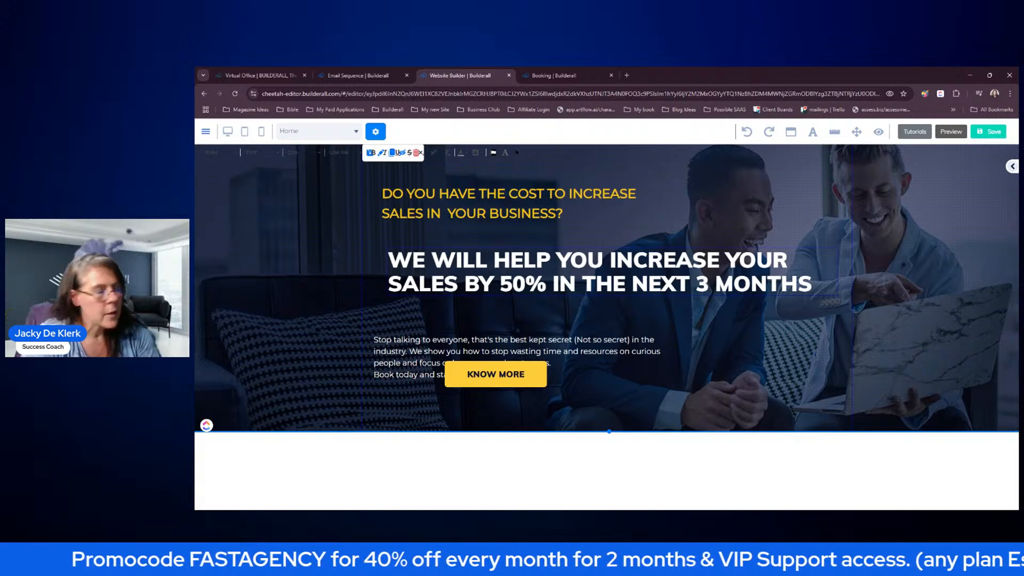
# - Nudge the white title and move the paragraph above KNOW MORE, widening it to three lines
pyautogui.moveTo(703, 284); pyautogui.dragTo(692, 274)
pyautogui.click(725, 328)
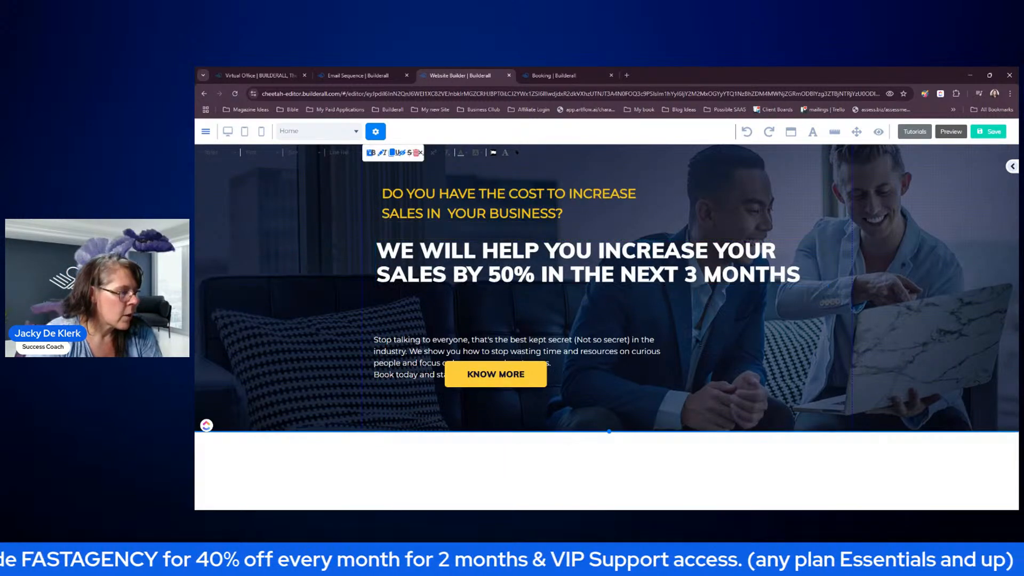
pyautogui.moveTo(618, 349); pyautogui.dragTo(622, 318)
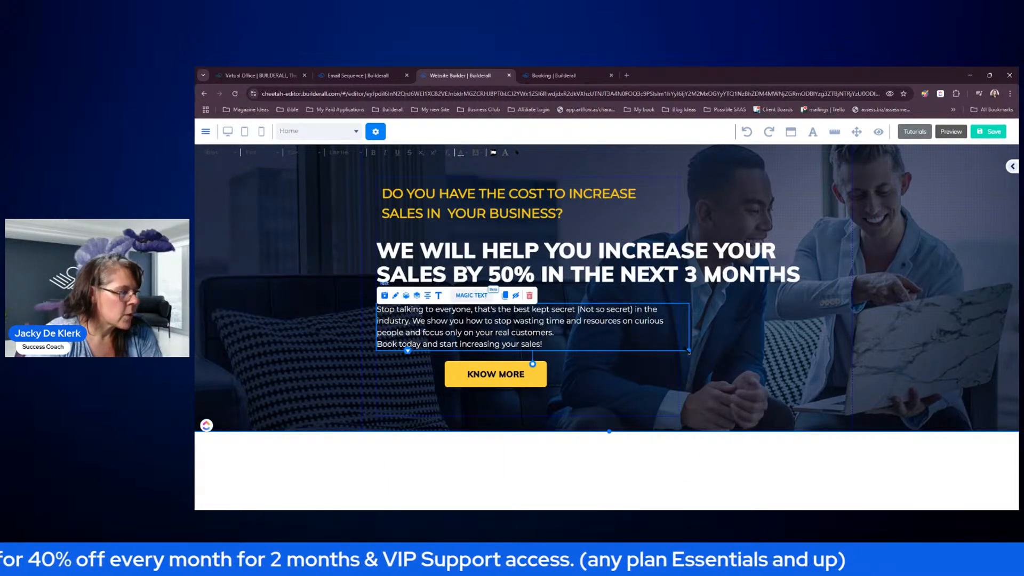
pyautogui.moveTo(689, 351); pyautogui.dragTo(800, 352)
pyautogui.click(572, 323)
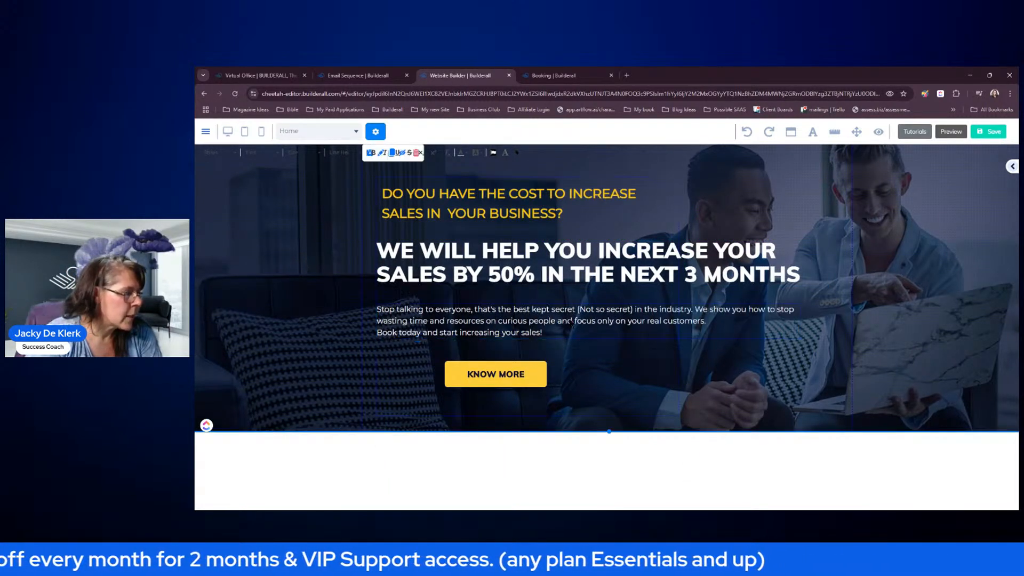
# - Put 'We show you how' on a new line, add a blank line before 'Book today', and narrow the paragraph
pyautogui.click(697, 313)
pyautogui.click(698, 312)
pyautogui.press('Return')
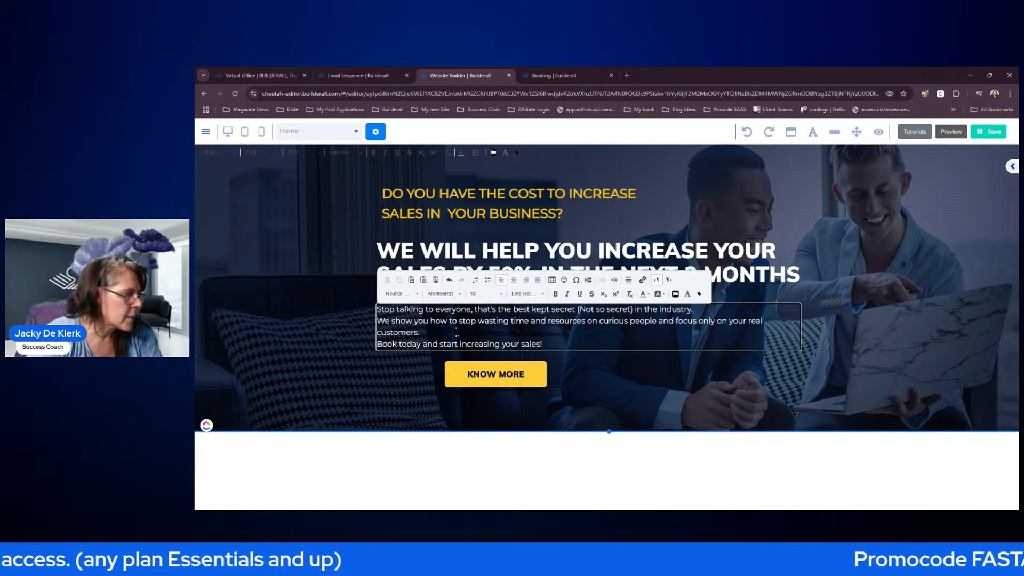
pyautogui.press('Return')
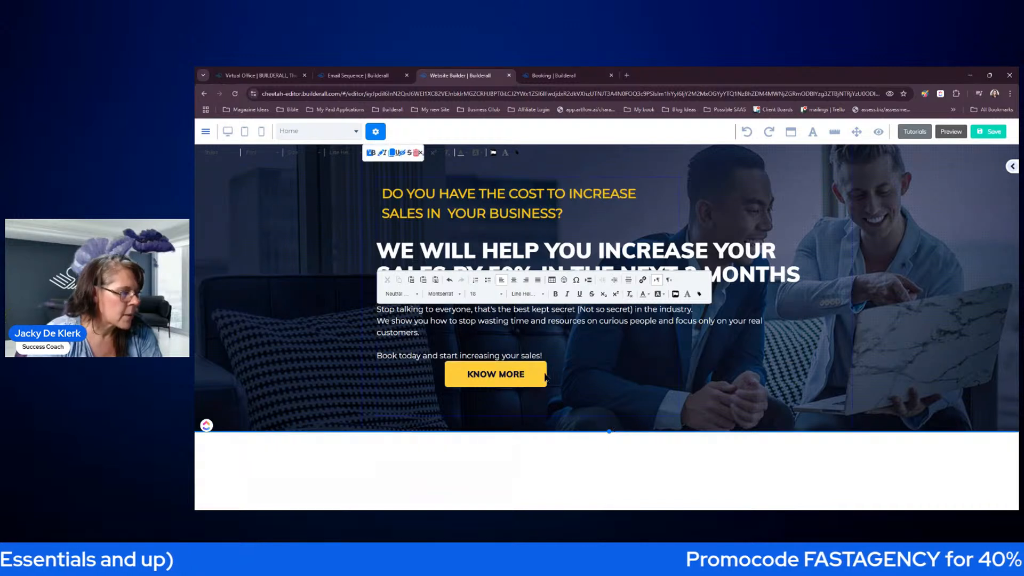
pyautogui.click(524, 374)
pyautogui.click(585, 327)
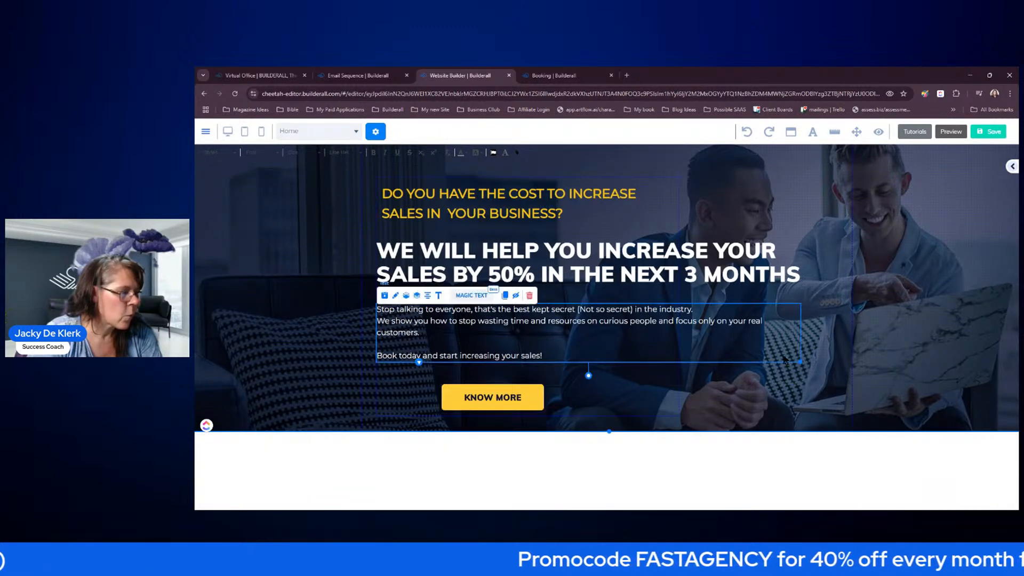
pyautogui.moveTo(800, 361); pyautogui.dragTo(654, 355)
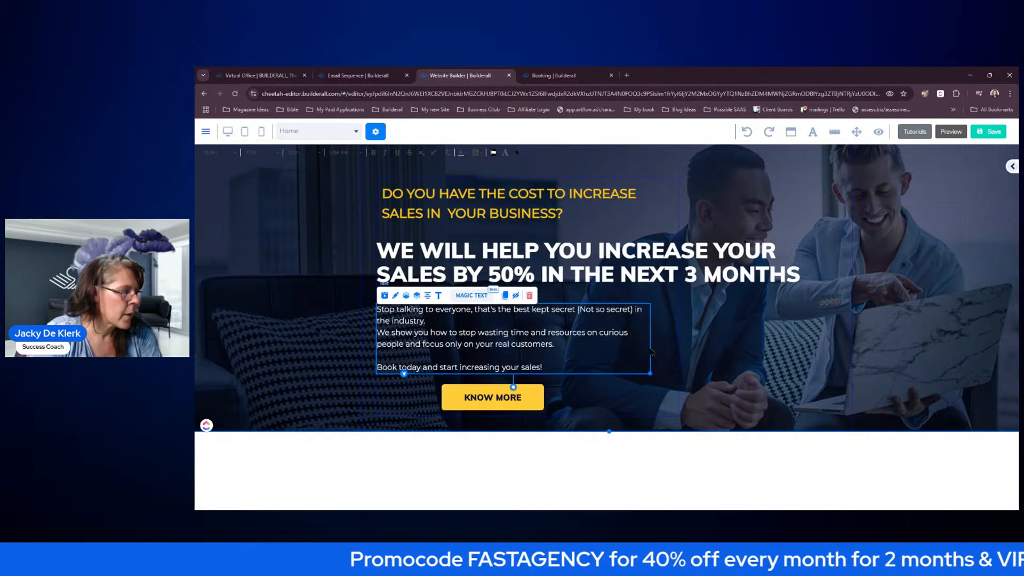
pyautogui.click(597, 208)
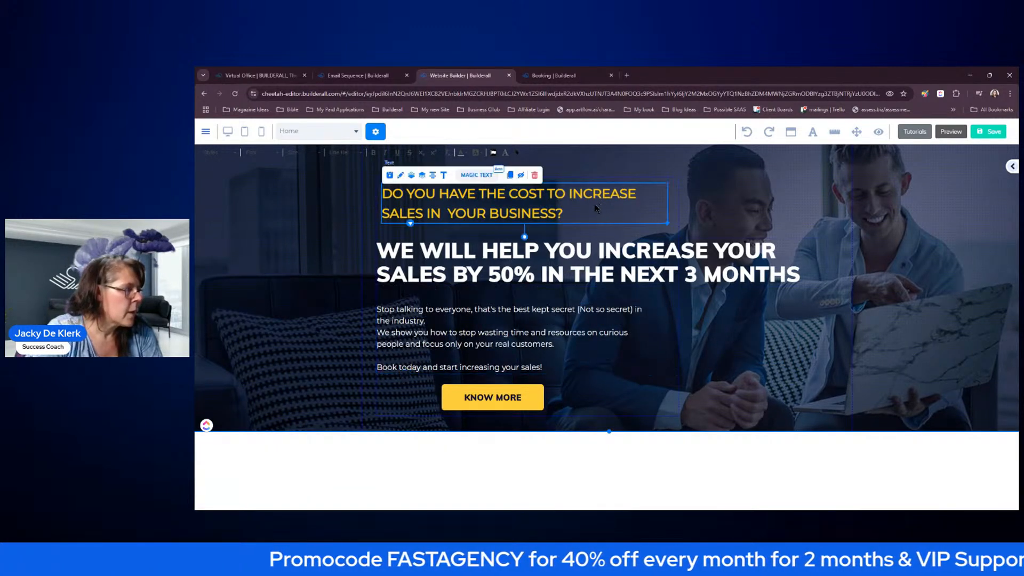
# - Centre-align the yellow question heading and the white 50% headline
pyautogui.click(443, 179)
pyautogui.hotkey('ctrl', 'a')
pyautogui.click(550, 180)
pyautogui.click(797, 451)
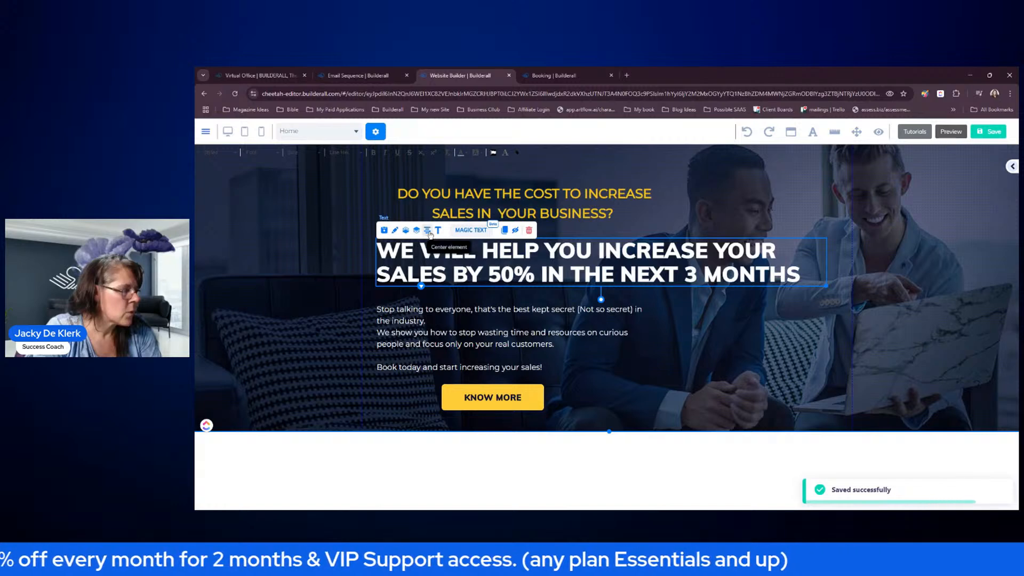
pyautogui.click(439, 232)
pyautogui.hotkey('ctrl', 'a')
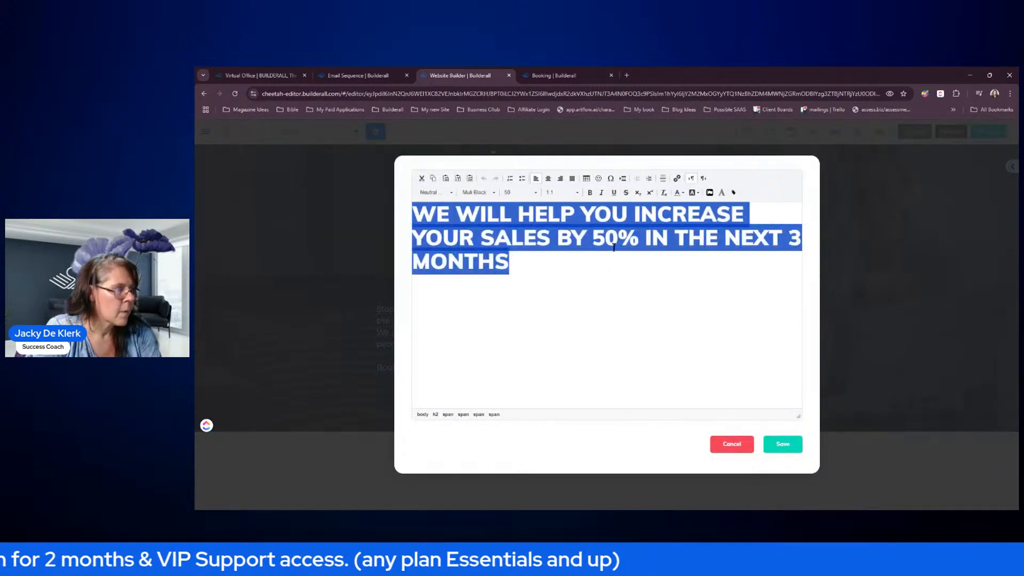
pyautogui.click(549, 178)
pyautogui.click(783, 444)
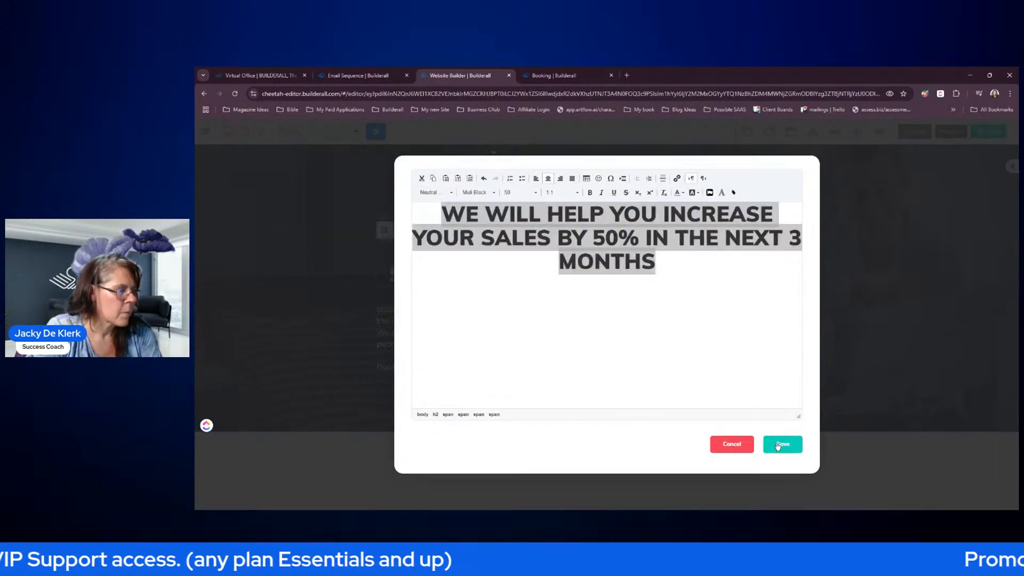
# - Centre-align the paragraph text below the headline
pyautogui.click(635, 340)
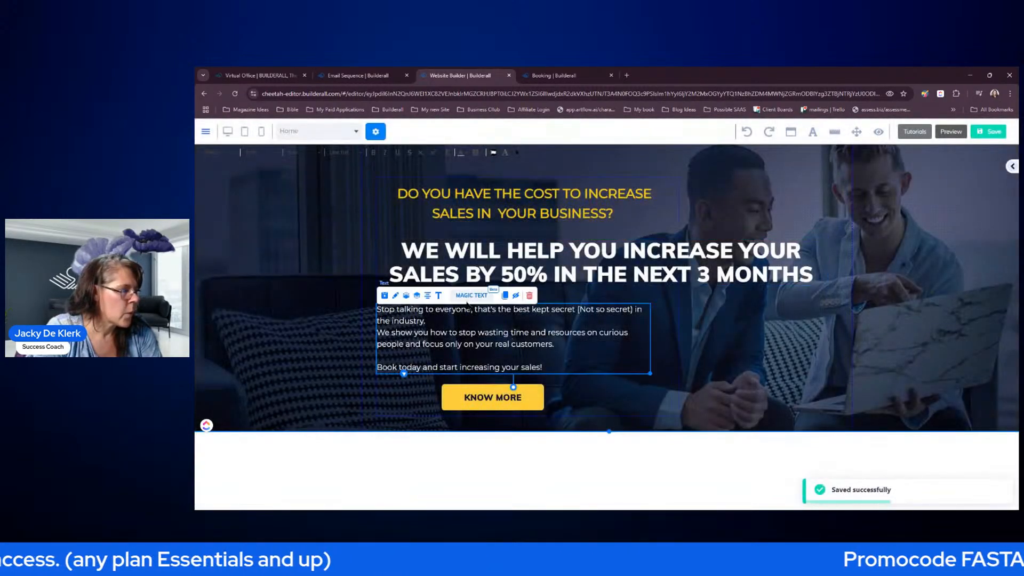
pyautogui.click(439, 299)
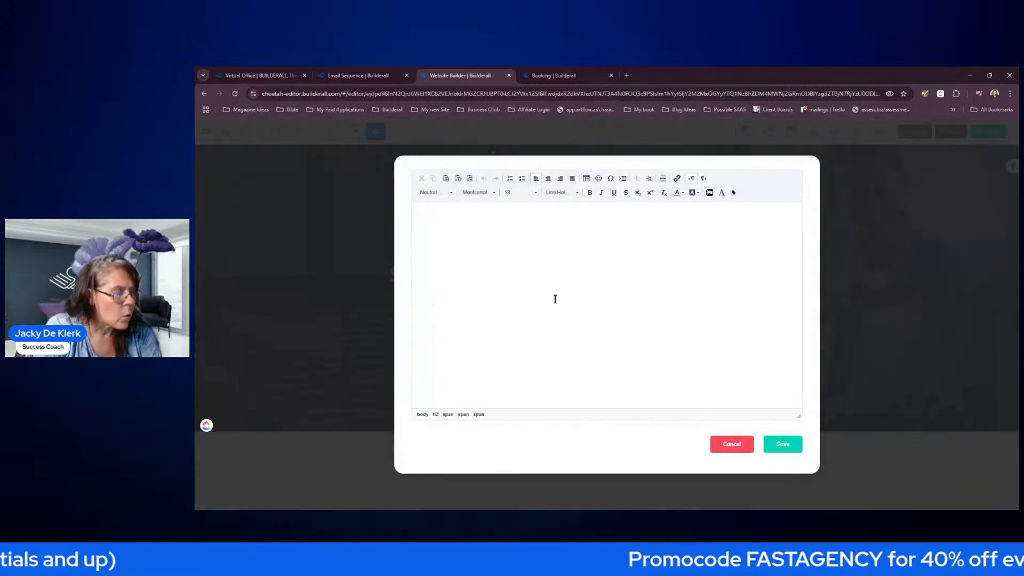
pyautogui.hotkey('ctrl', 'a')
pyautogui.click(549, 179)
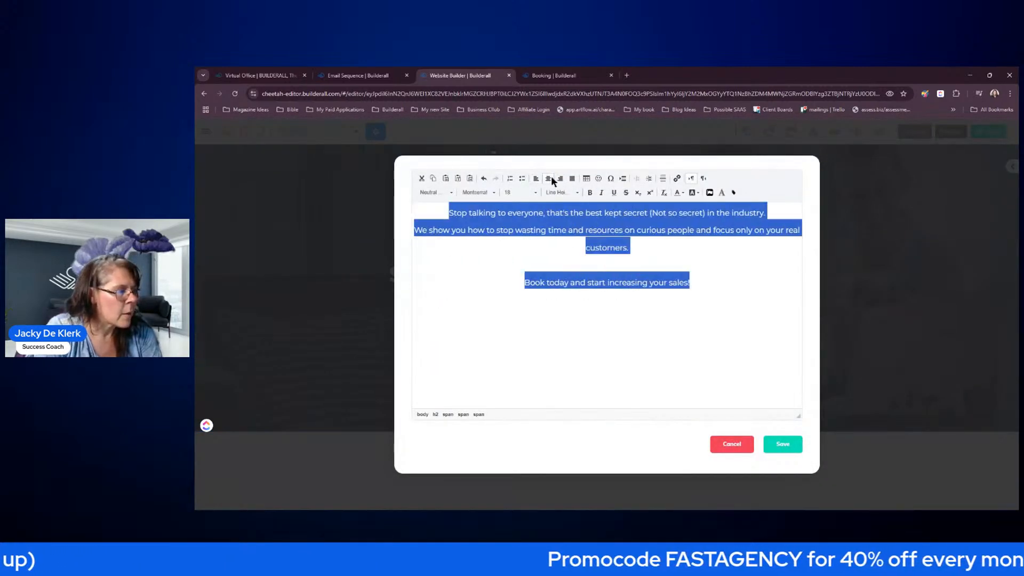
pyautogui.click(783, 444)
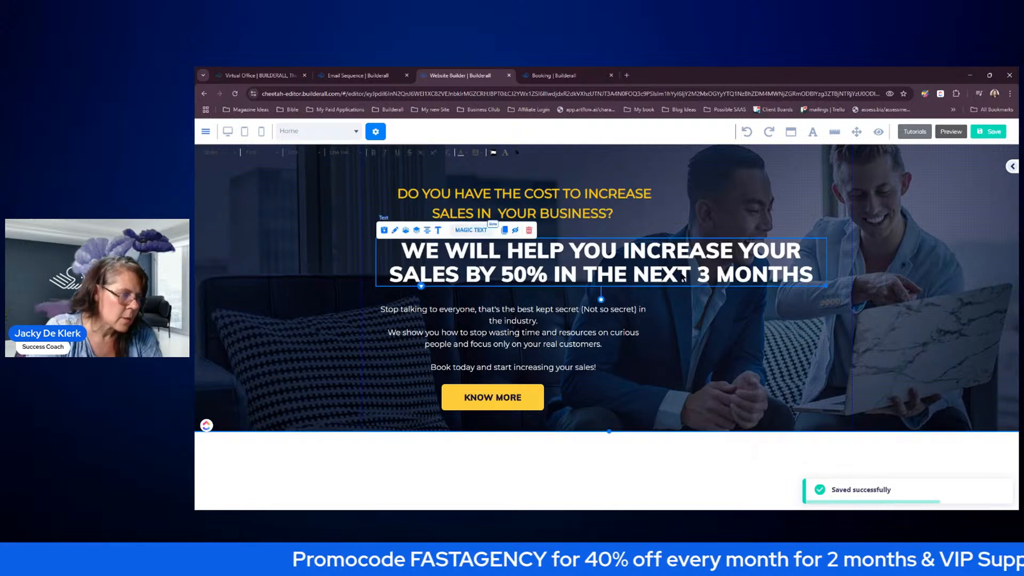
# - Colour the words INCREASE and 50% yellow in the headline
pyautogui.moveTo(621, 317); pyautogui.dragTo(632, 318)
pyautogui.moveTo(682, 271); pyautogui.dragTo(671, 272)
pyautogui.click(722, 258)
pyautogui.doubleClick(722, 258)
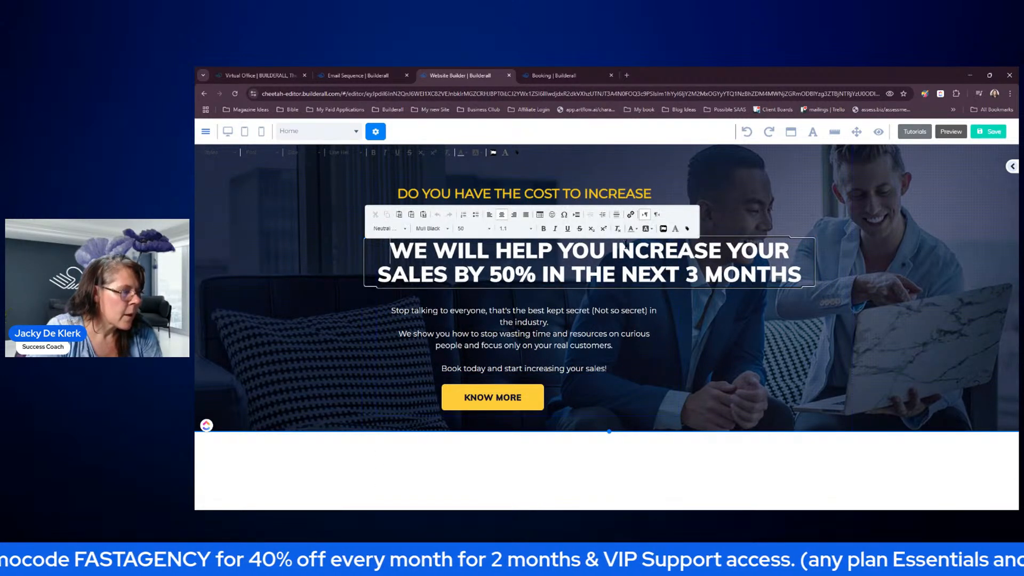
pyautogui.moveTo(610, 250); pyautogui.dragTo(721, 255)
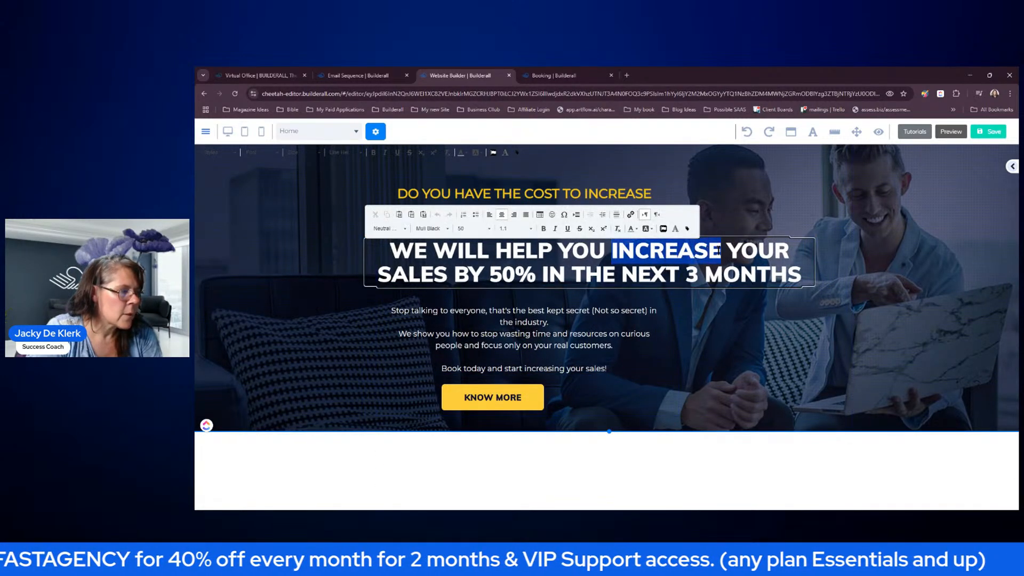
pyautogui.click(637, 229)
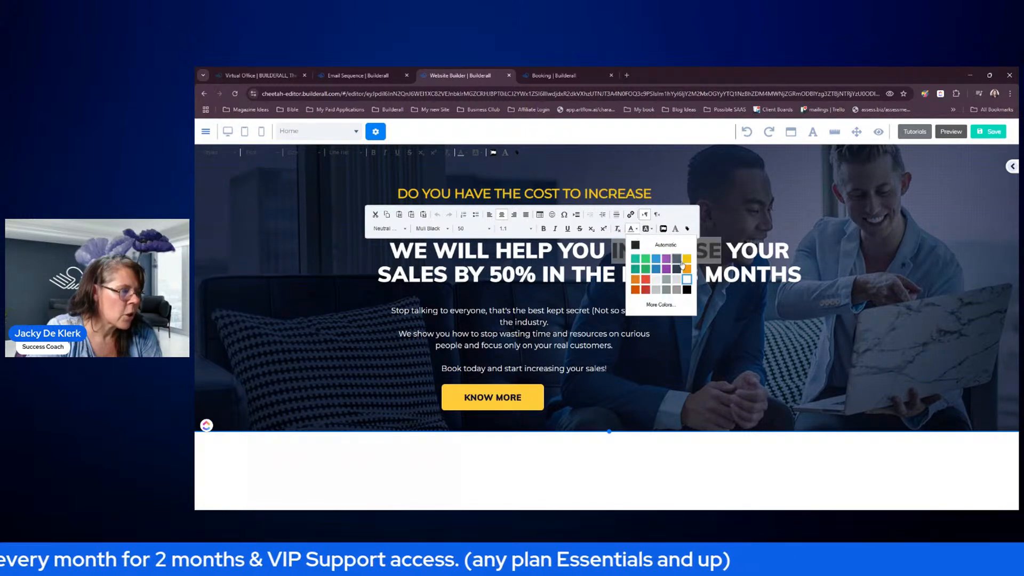
pyautogui.click(685, 261)
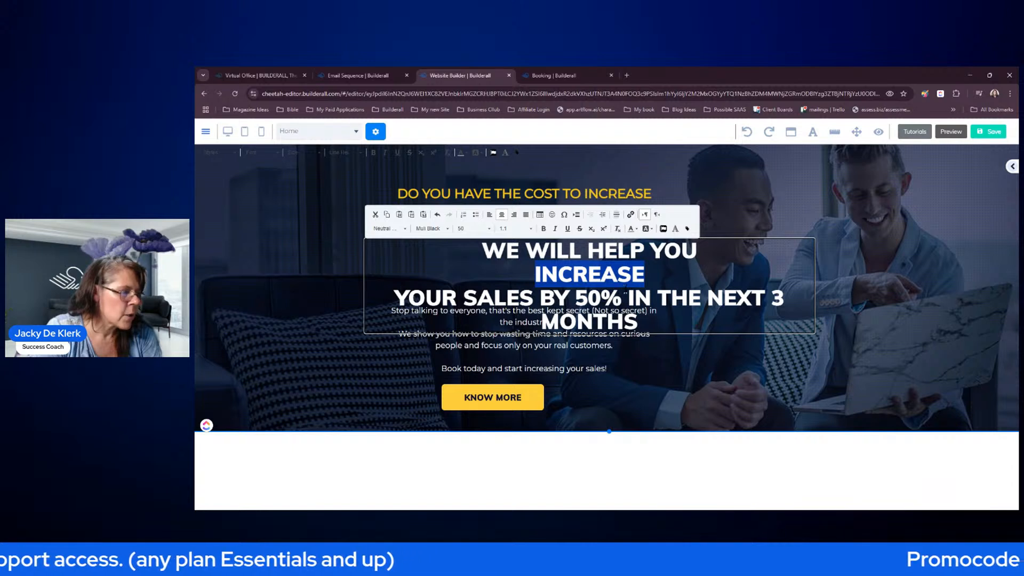
pyautogui.moveTo(574, 299); pyautogui.dragTo(622, 299)
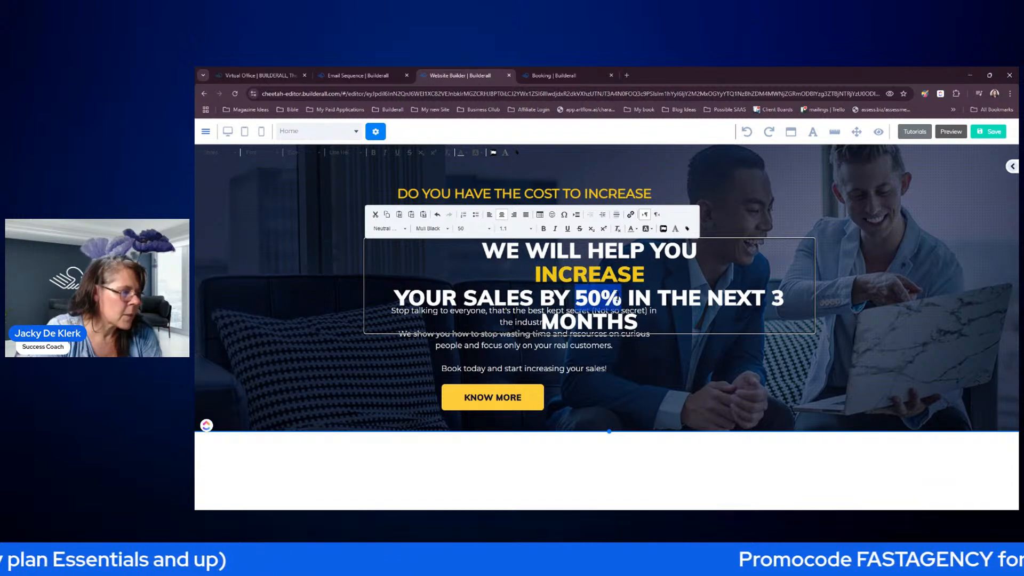
pyautogui.click(636, 230)
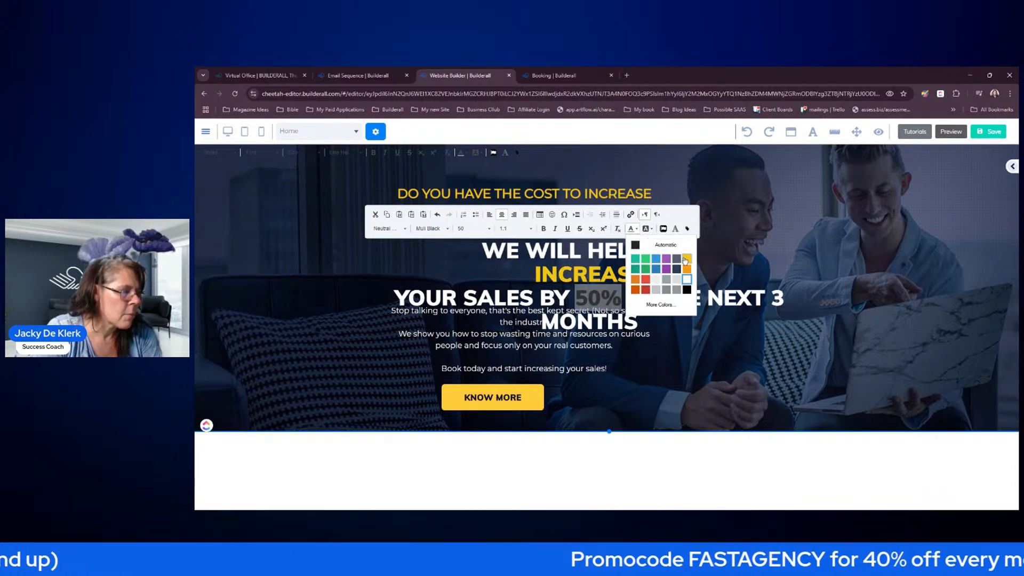
pyautogui.click(688, 261)
pyautogui.click(723, 259)
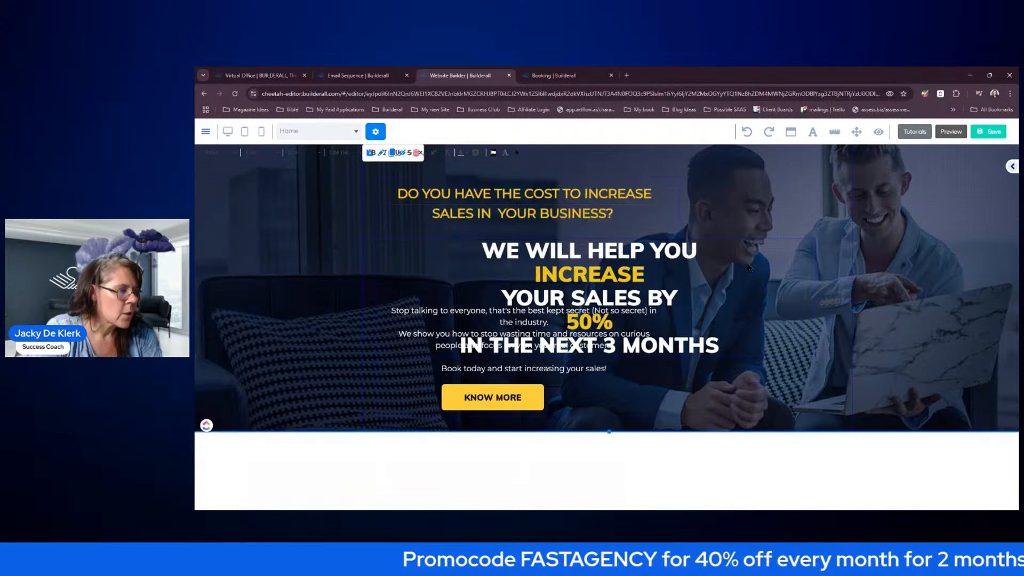
# - Join INCREASE and 50% onto the preceding lines, then move the headline up-left and narrow it
pyautogui.doubleClick(711, 254)
pyautogui.press('Delete')
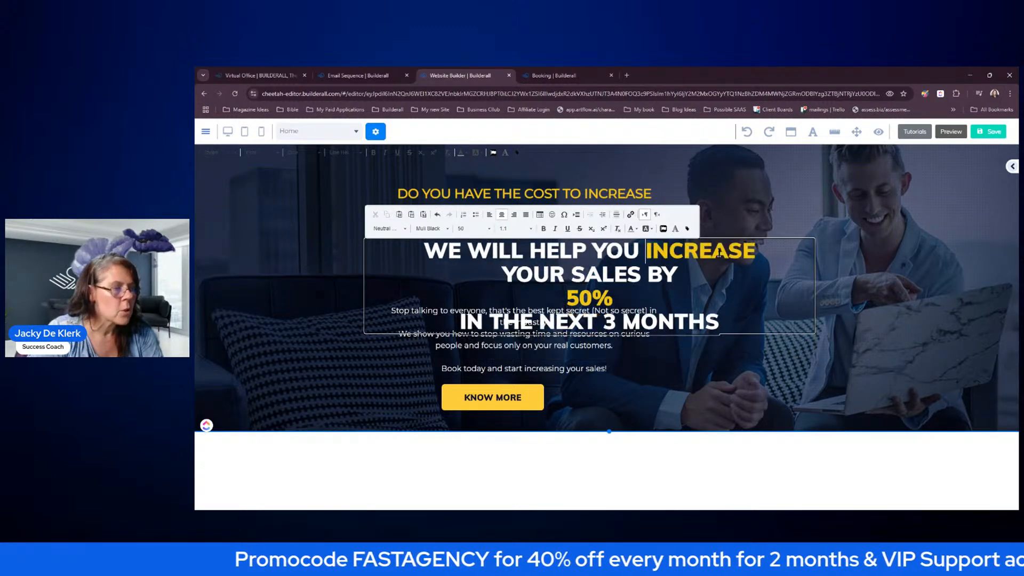
pyautogui.click(712, 271)
pyautogui.press('Delete')
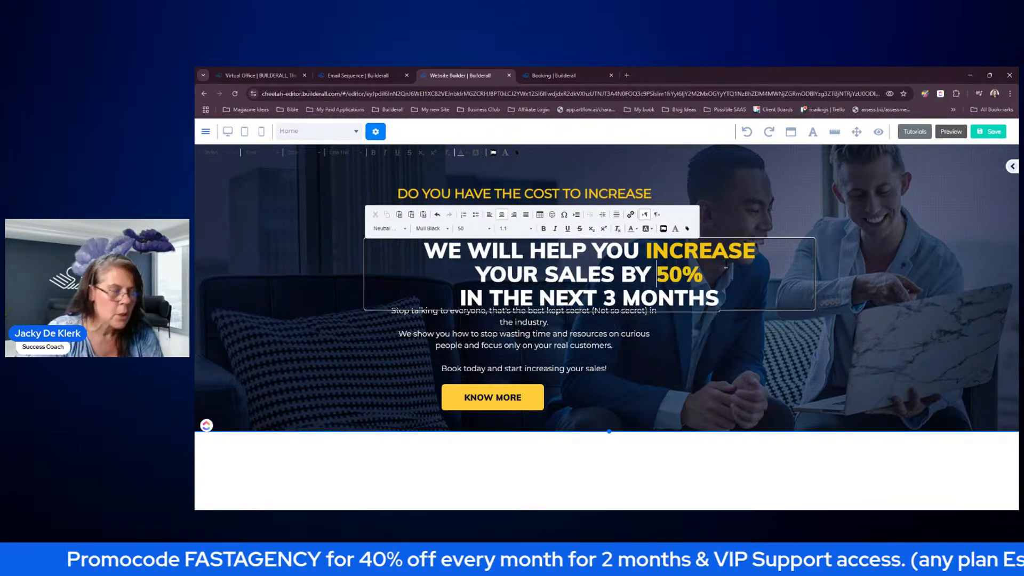
pyautogui.click(778, 326)
pyautogui.moveTo(648, 281); pyautogui.dragTo(596, 262)
pyautogui.doubleClick(603, 262)
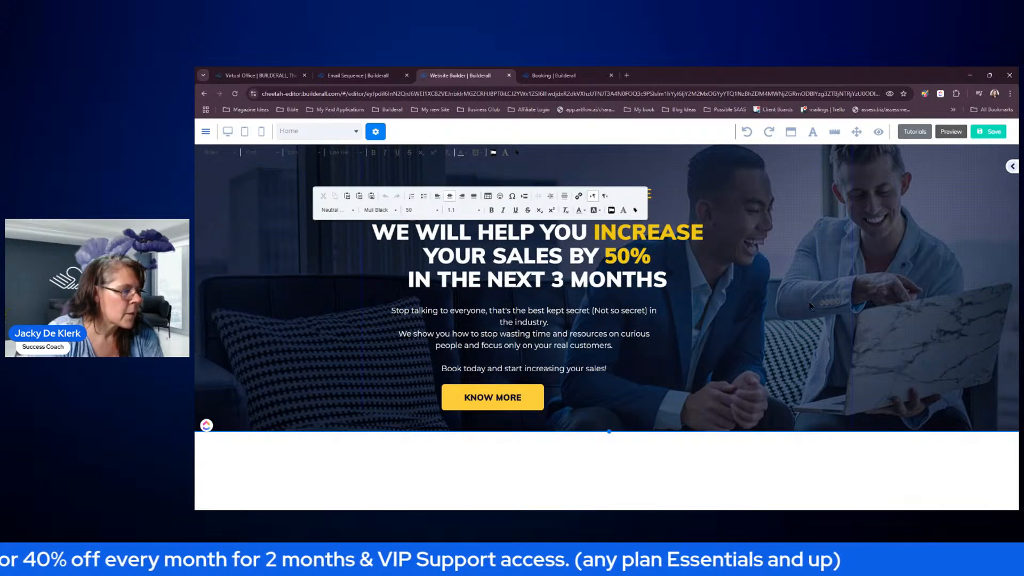
pyautogui.click(777, 314)
pyautogui.moveTo(764, 293)
pyautogui.moveTo(764, 293); pyautogui.dragTo(695, 283)
# - Widen the hero content box, reposition the yellow question and paragraph, then slightly narrow the box
pyautogui.moveTo(707, 406); pyautogui.dragTo(842, 408)
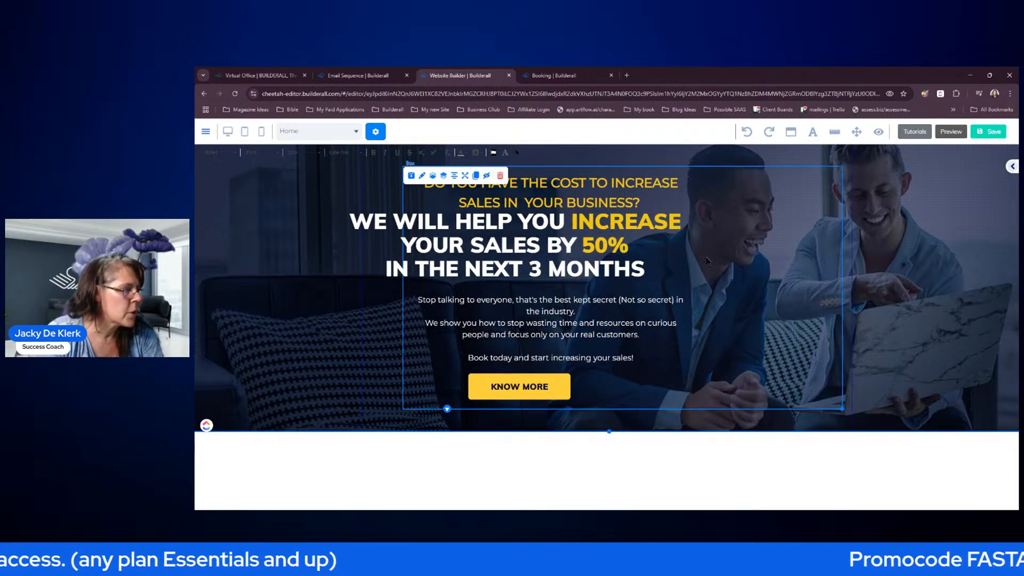
pyautogui.moveTo(637, 192)
pyautogui.mouseDown()
pyautogui.moveTo(658, 191)
pyautogui.moveTo(640, 190)
pyautogui.mouseUp()
pyautogui.moveTo(623, 241); pyautogui.dragTo(684, 258)
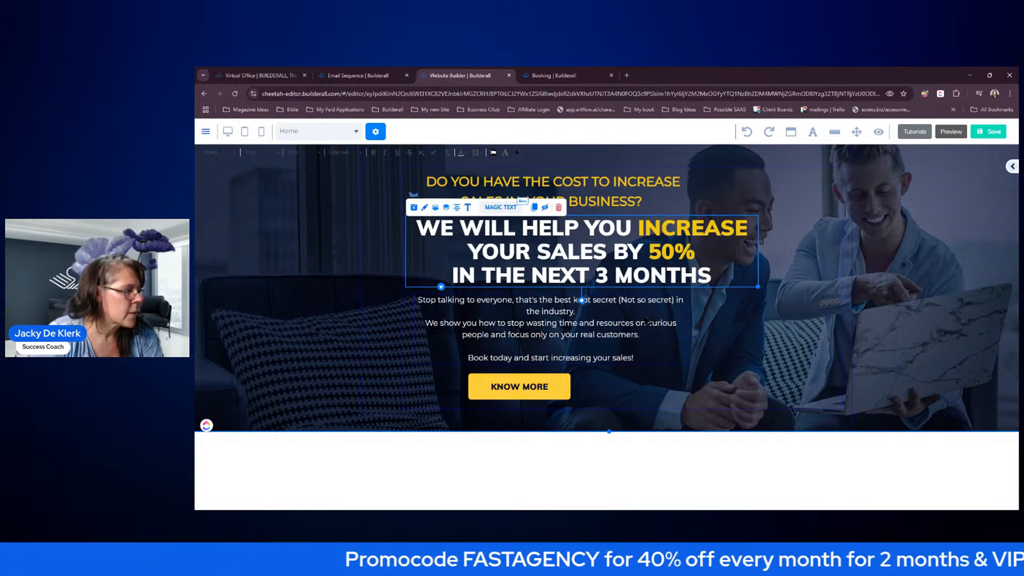
pyautogui.moveTo(646, 321); pyautogui.dragTo(642, 317)
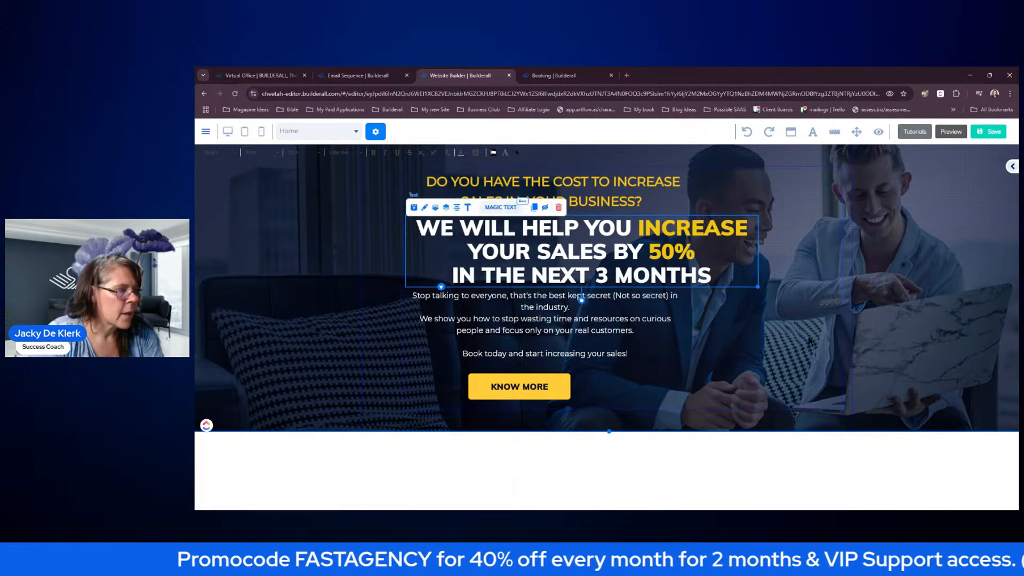
pyautogui.click(840, 407)
pyautogui.moveTo(843, 409); pyautogui.dragTo(762, 408)
# - Widen the paragraph, shift KNOW MORE right, and centre the paragraph and question heading in the box
pyautogui.click(610, 322)
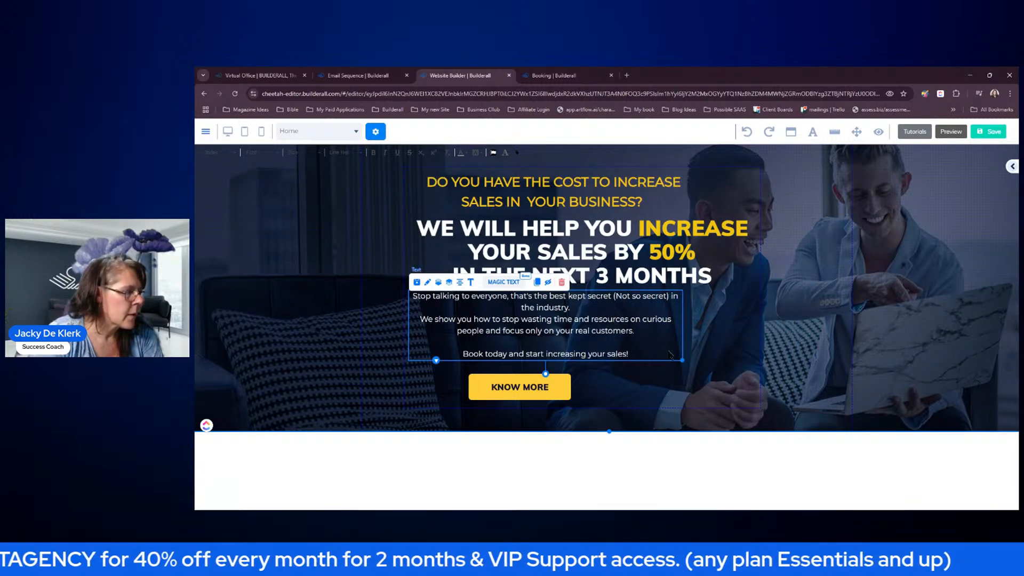
pyautogui.moveTo(683, 360); pyautogui.dragTo(753, 351)
pyautogui.moveTo(650, 314); pyautogui.dragTo(649, 321)
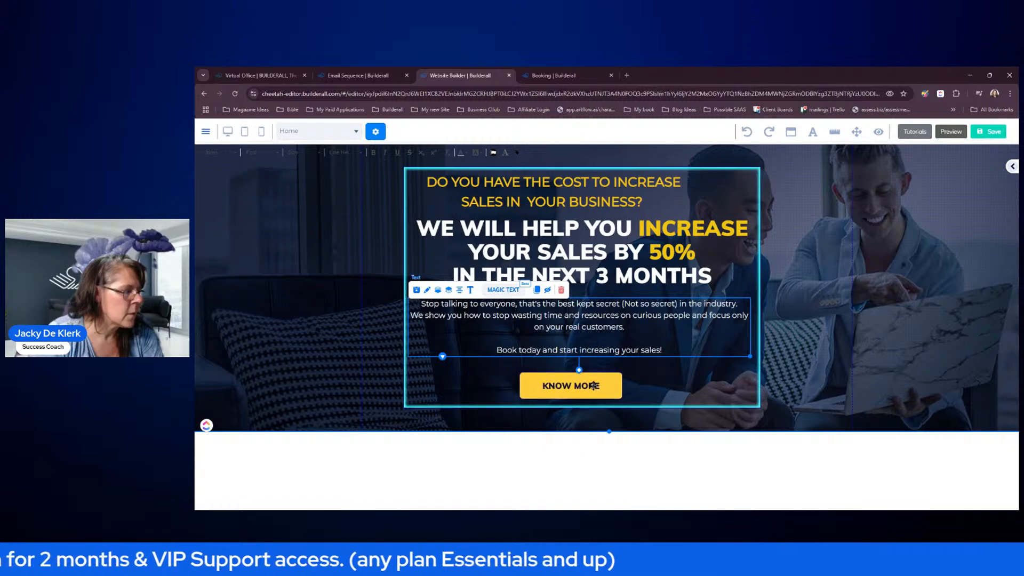
pyautogui.click(563, 388)
pyautogui.moveTo(562, 387); pyautogui.dragTo(574, 387)
pyautogui.click(566, 317)
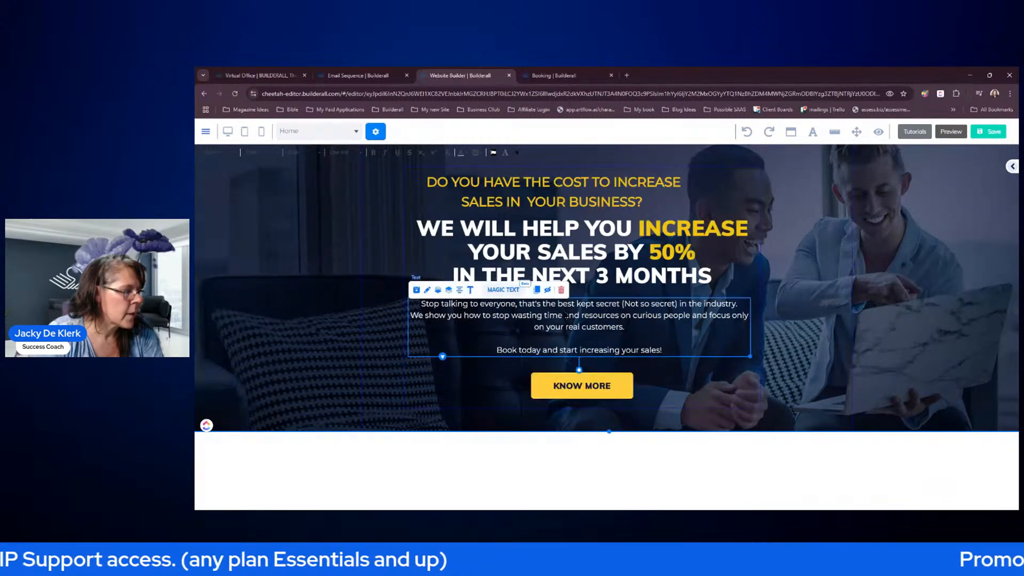
pyautogui.click(459, 290)
pyautogui.click(460, 278)
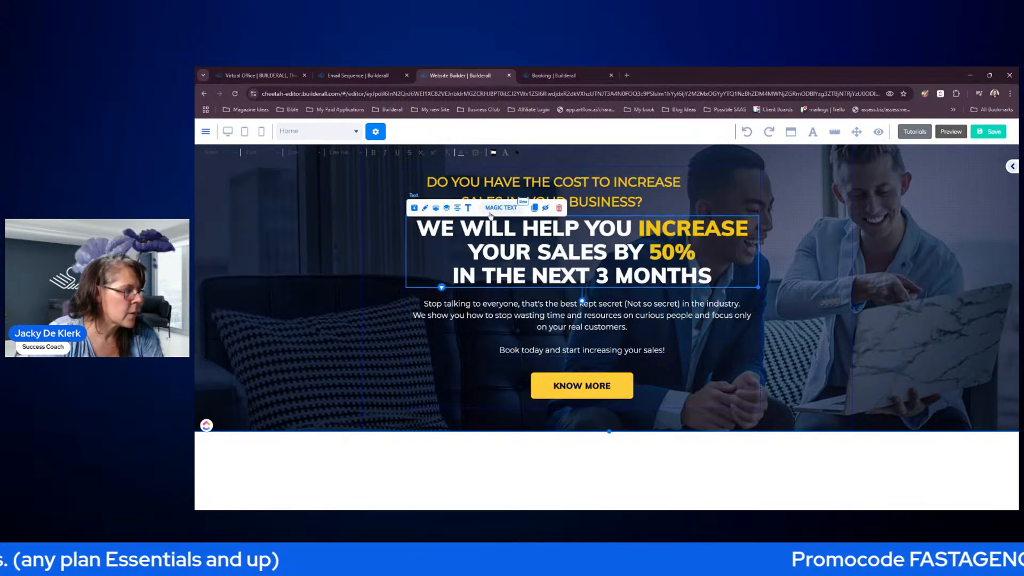
pyautogui.click(472, 184)
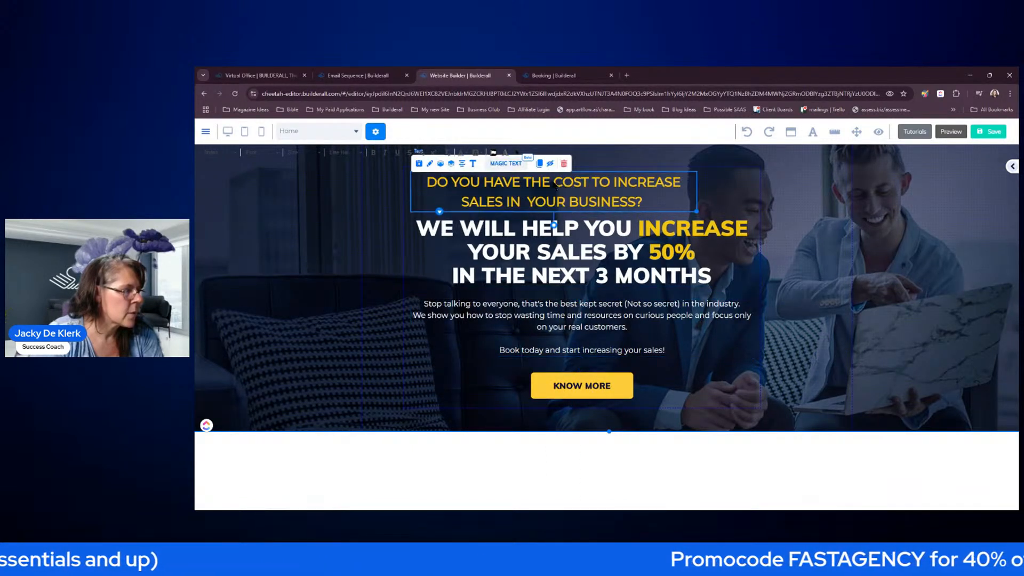
pyautogui.click(471, 165)
# - Close the element-saving panel and bring up the hero content box's settings
pyautogui.click(744, 384)
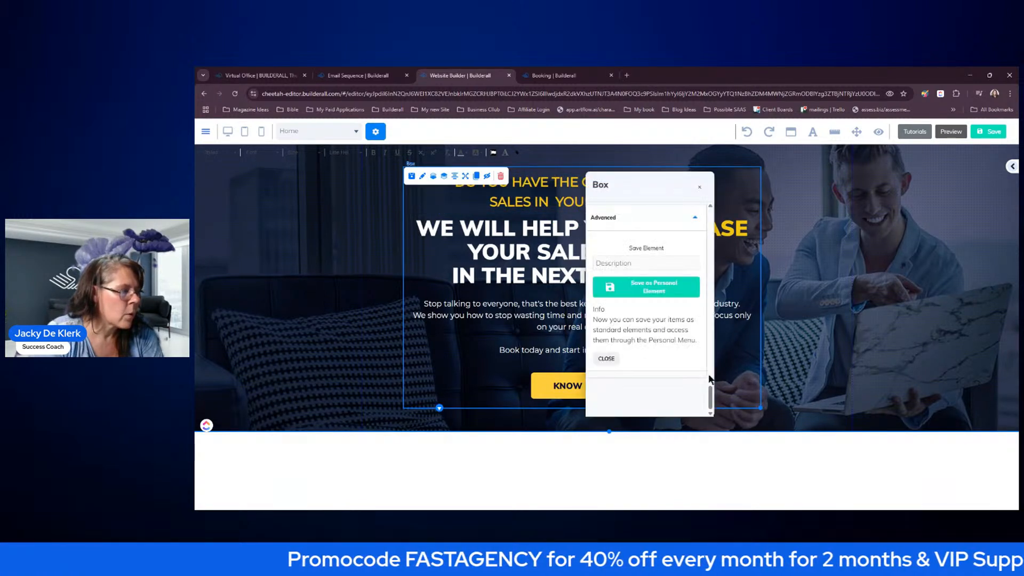
pyautogui.moveTo(660, 193); pyautogui.dragTo(787, 185)
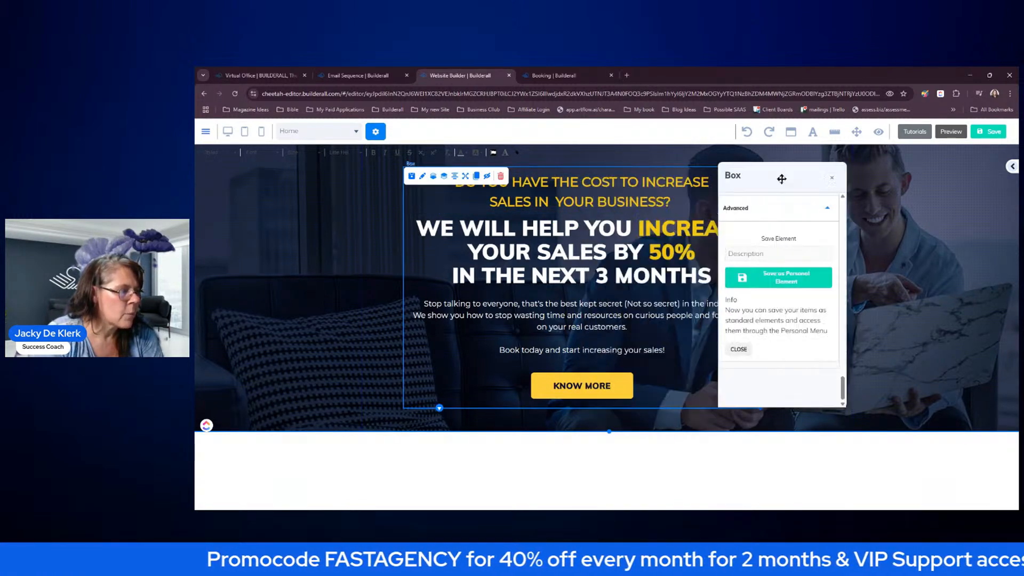
pyautogui.click(833, 177)
pyautogui.click(1013, 168)
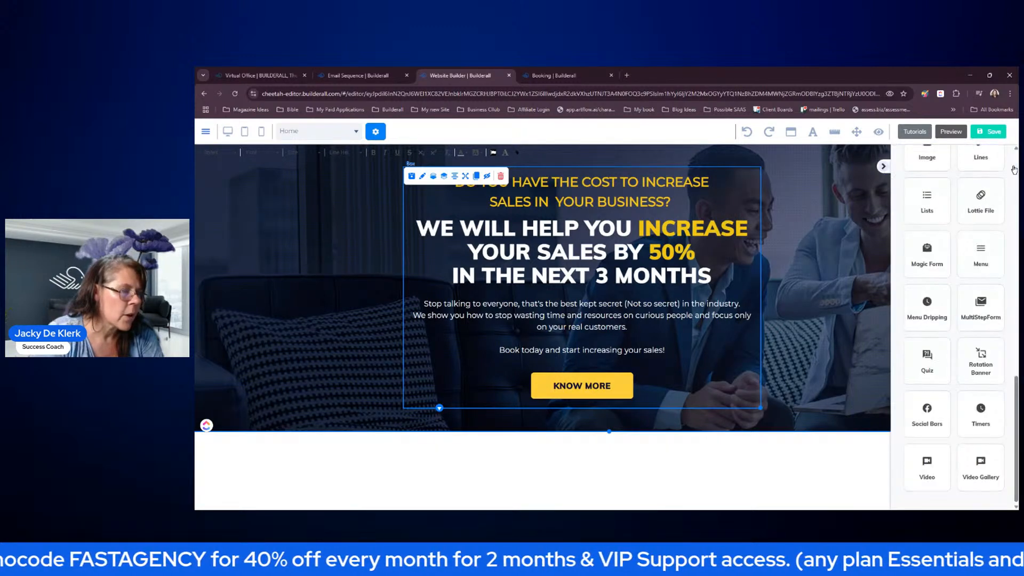
pyautogui.click(737, 384)
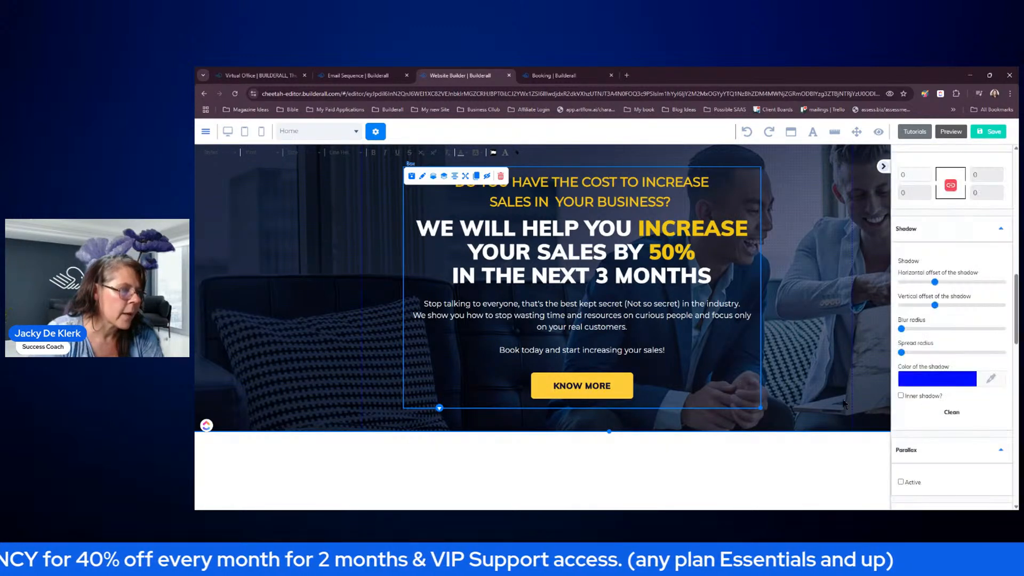
pyautogui.scroll(6, 972, 266)
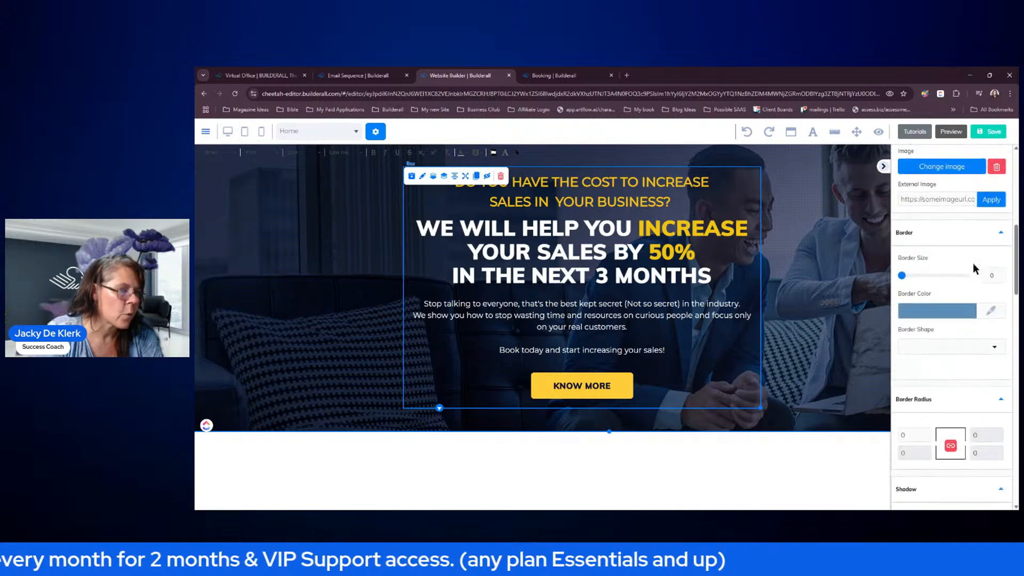
pyautogui.scroll(5, 961, 406)
pyautogui.scroll(-3, 966, 372)
pyautogui.scroll(-1, 963, 368)
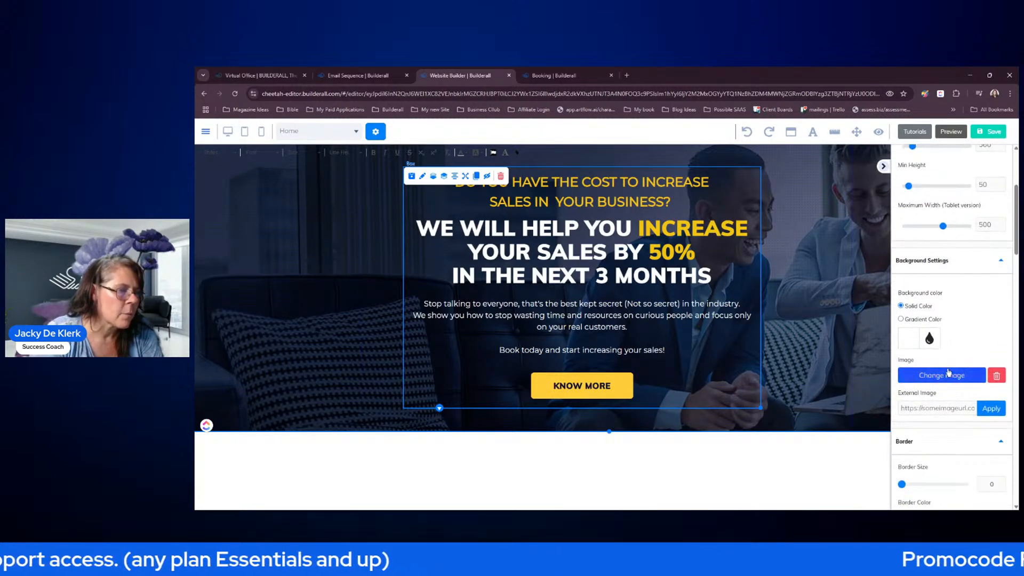
# - Give the box a dark navy background and lower its opacity so the photo shows through
pyautogui.click(904, 341)
pyautogui.scroll(-1, 940, 369)
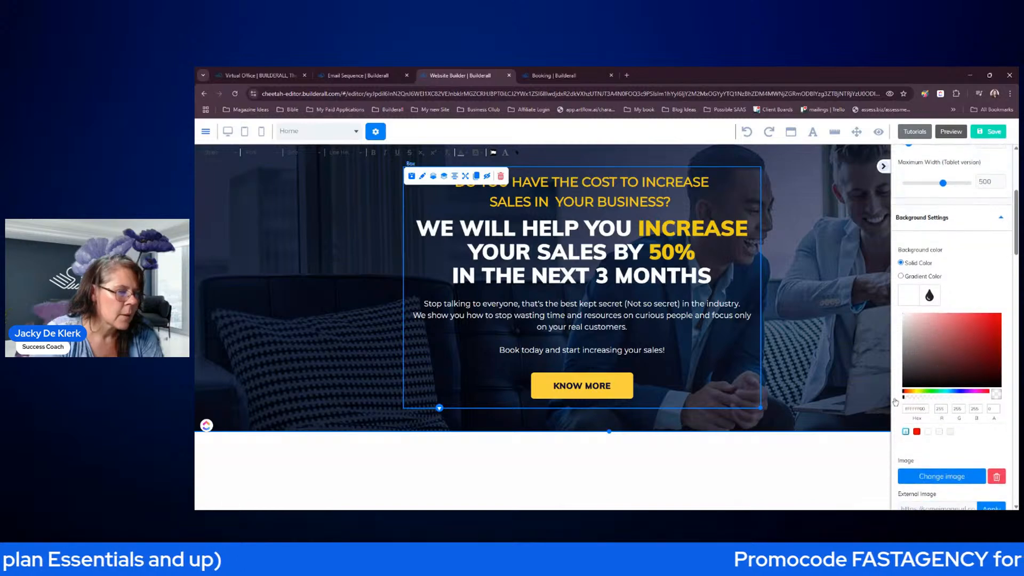
pyautogui.moveTo(906, 397); pyautogui.dragTo(988, 397)
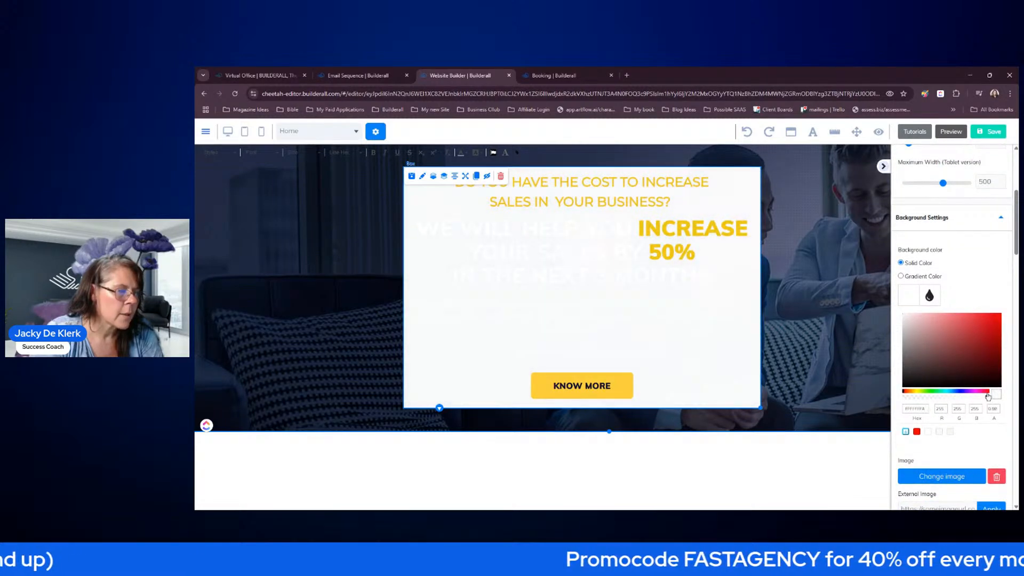
pyautogui.click(959, 393)
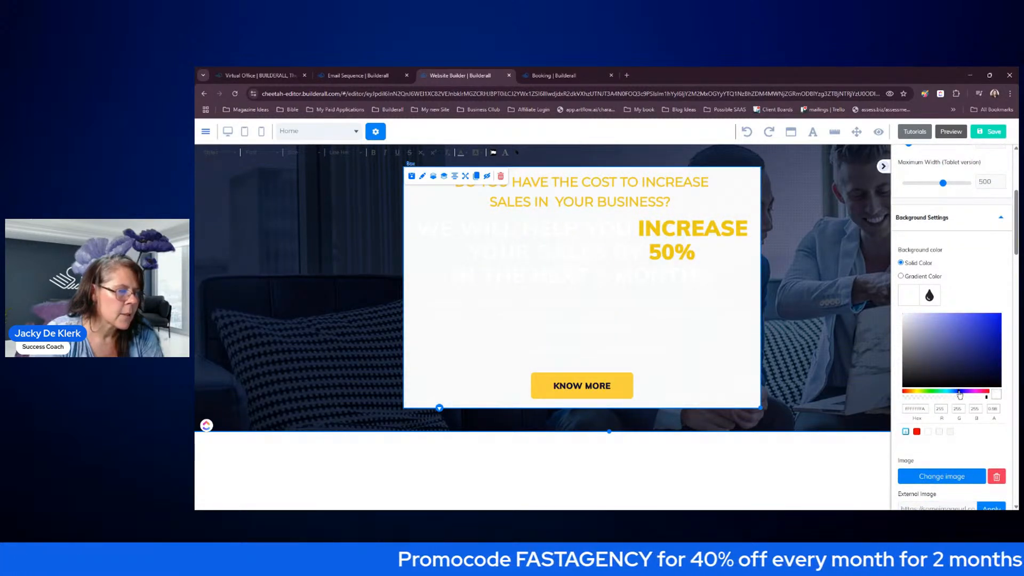
pyautogui.click(960, 363)
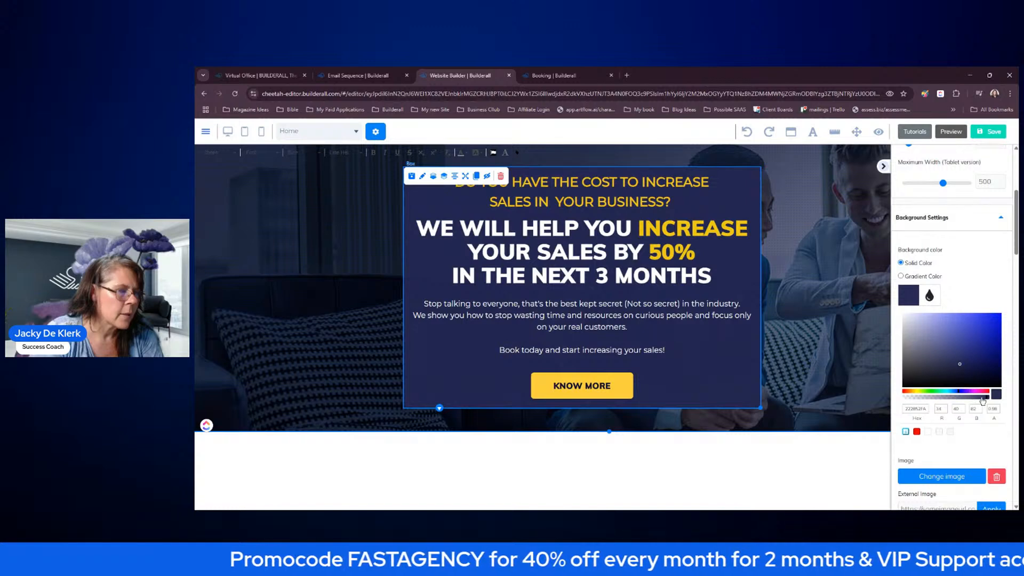
pyautogui.moveTo(986, 401); pyautogui.dragTo(971, 407)
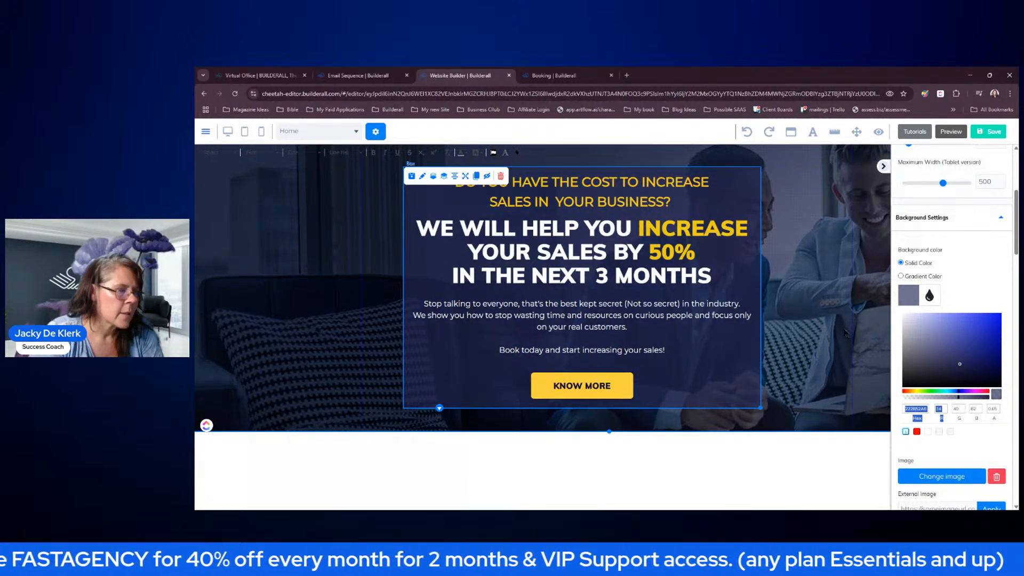
pyautogui.scroll(5, 989, 283)
pyautogui.scroll(-10, 987, 280)
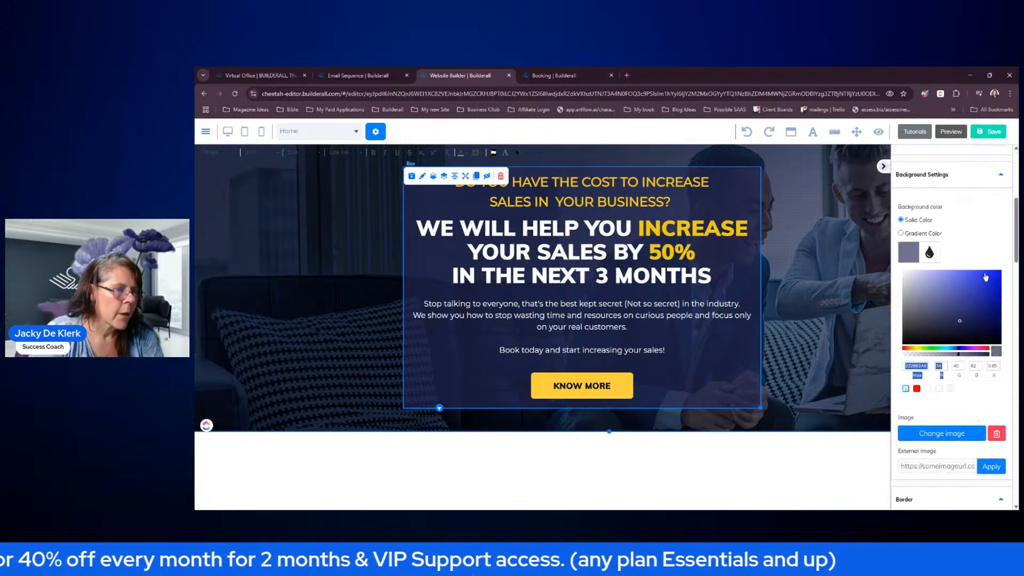
pyautogui.scroll(-3, 986, 276)
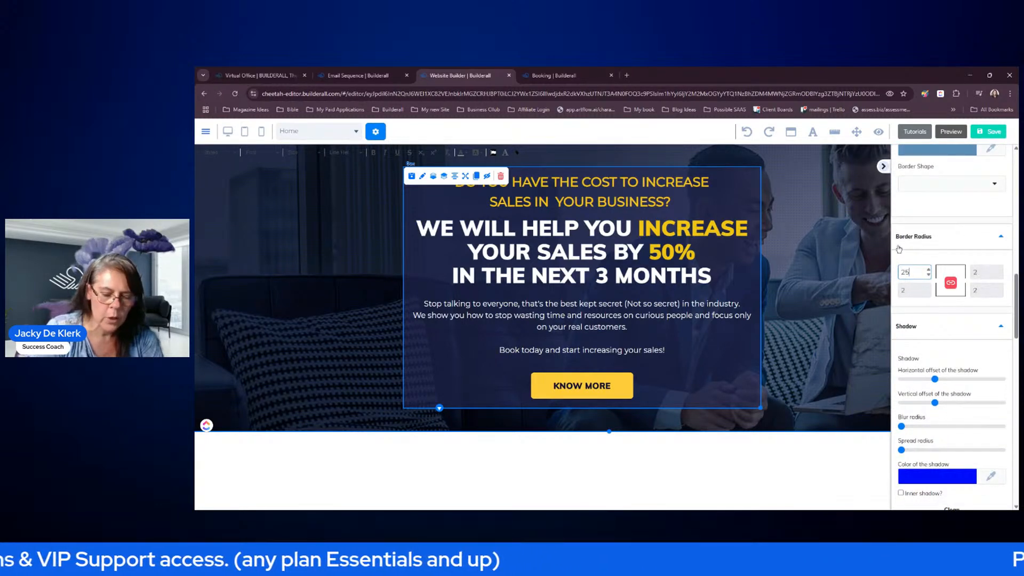
# - Hide the settings sidebar and bring up the KNOW MORE button's settings
pyautogui.click(876, 193)
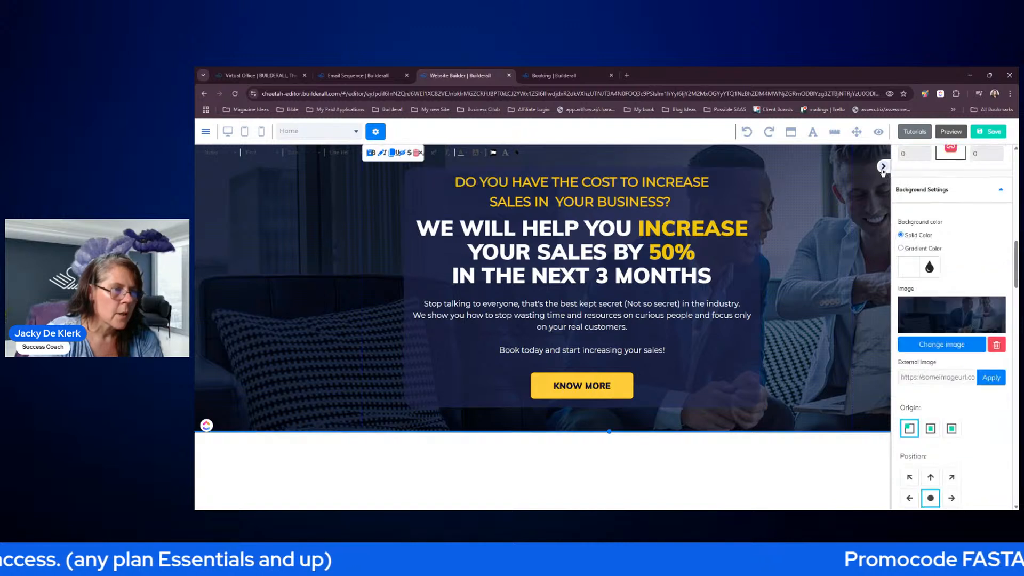
pyautogui.click(883, 168)
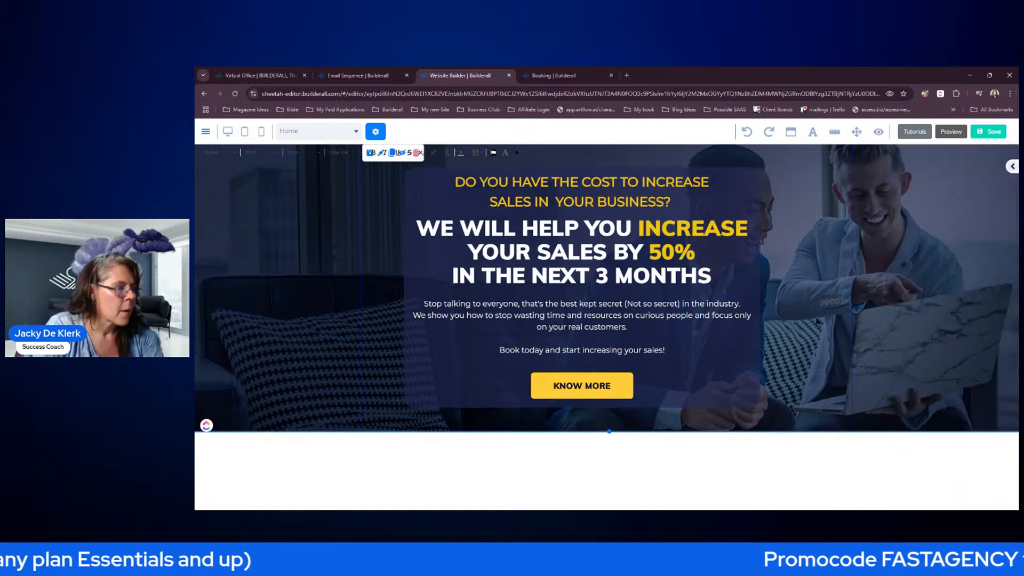
pyautogui.click(583, 386)
pyautogui.moveTo(611, 390); pyautogui.dragTo(832, 227)
pyautogui.scroll(-3, 848, 356)
pyautogui.scroll(-2, 850, 352)
pyautogui.scroll(5, 873, 335)
pyautogui.scroll(6, 880, 326)
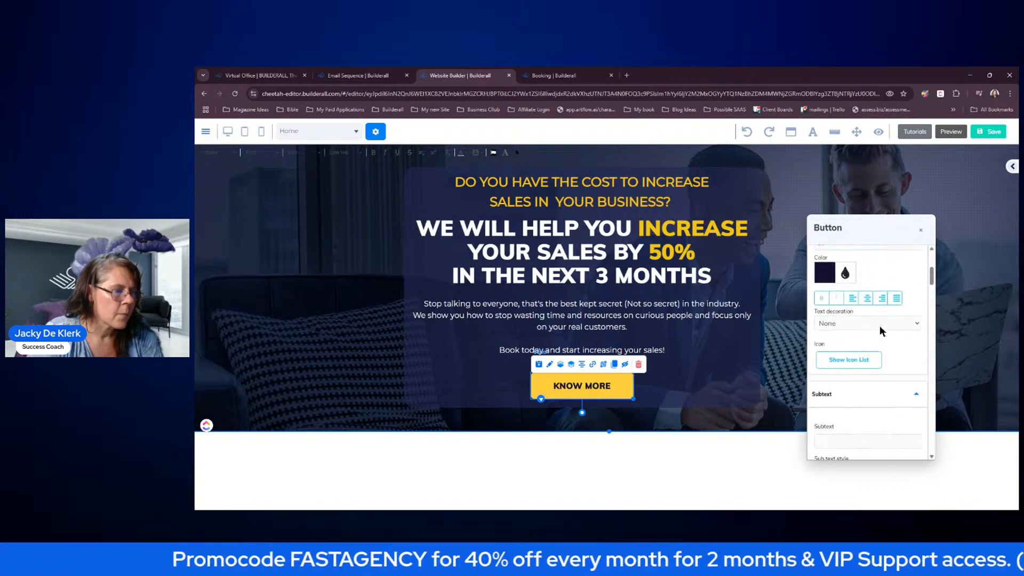
# - Change the button's label to 'BOOK FREE CONSULTATION NOW!'
pyautogui.moveTo(865, 276); pyautogui.dragTo(811, 280)
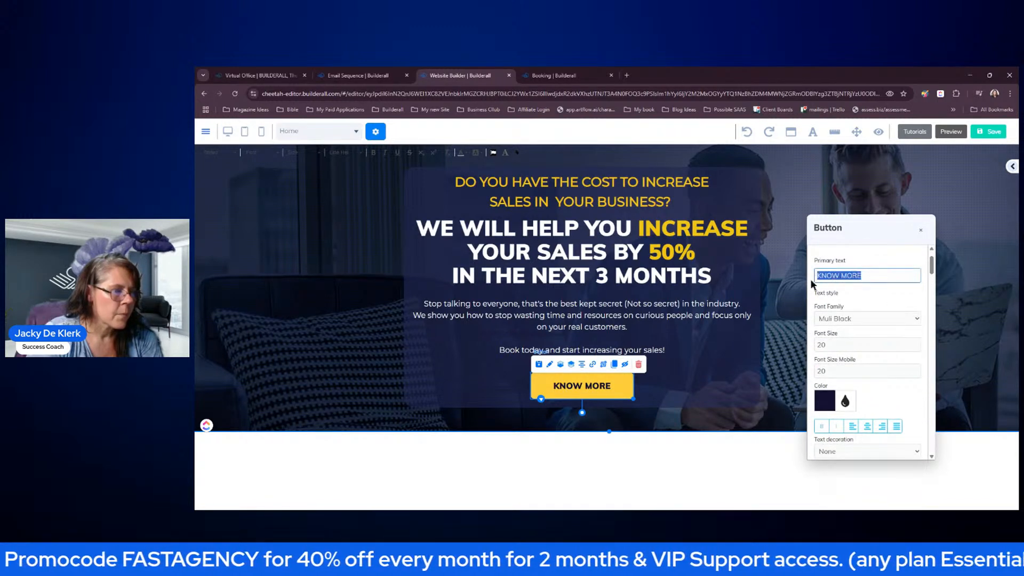
pyautogui.write('bo')
pyautogui.press('BackSpace')
pyautogui.press('BackSpace')
pyautogui.write('BOOK CONSUL')
pyautogui.press('BackSpace')
pyautogui.press('BackSpace')
pyautogui.press('BackSpace')
pyautogui.press('BackSpace')
pyautogui.press('BackSpace')
pyautogui.press('BackSpace')
pyautogui.write('FREE CONSULTATION NOW!')
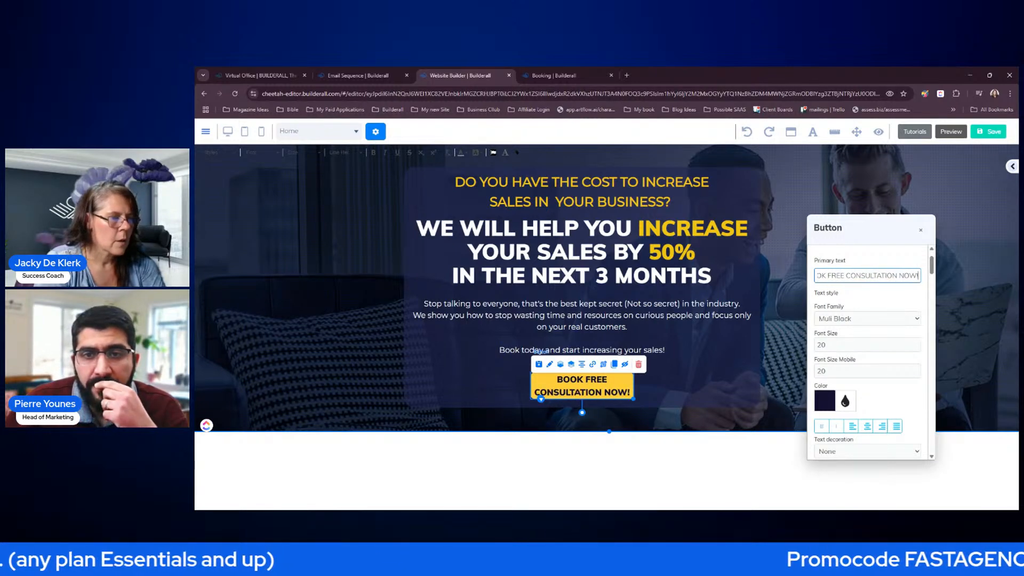
pyautogui.click(820, 285)
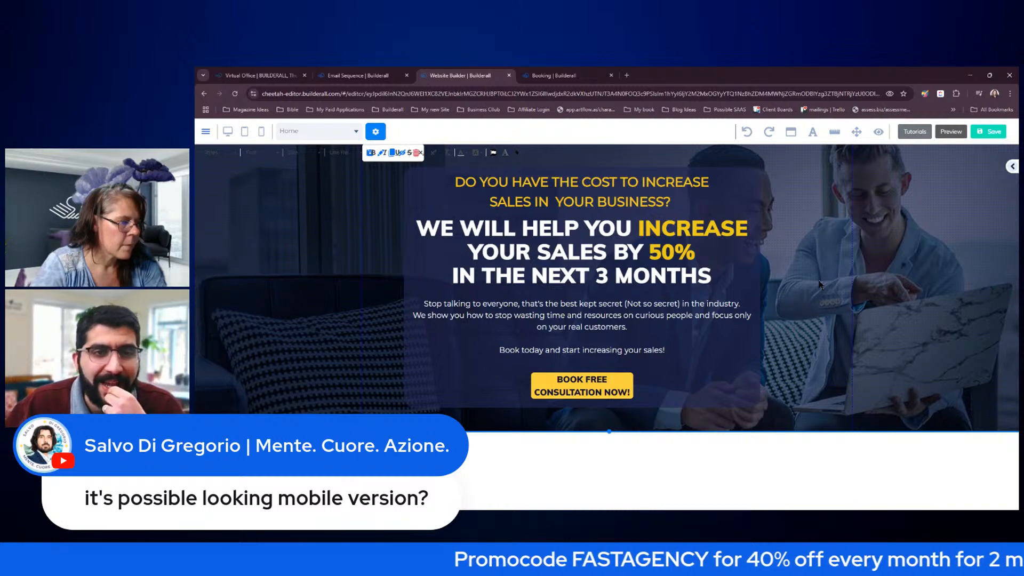
# - Widen the button so its label fits one line, centre it, and slightly widen the hero box
pyautogui.click(582, 386)
pyautogui.moveTo(633, 399); pyautogui.dragTo(709, 403)
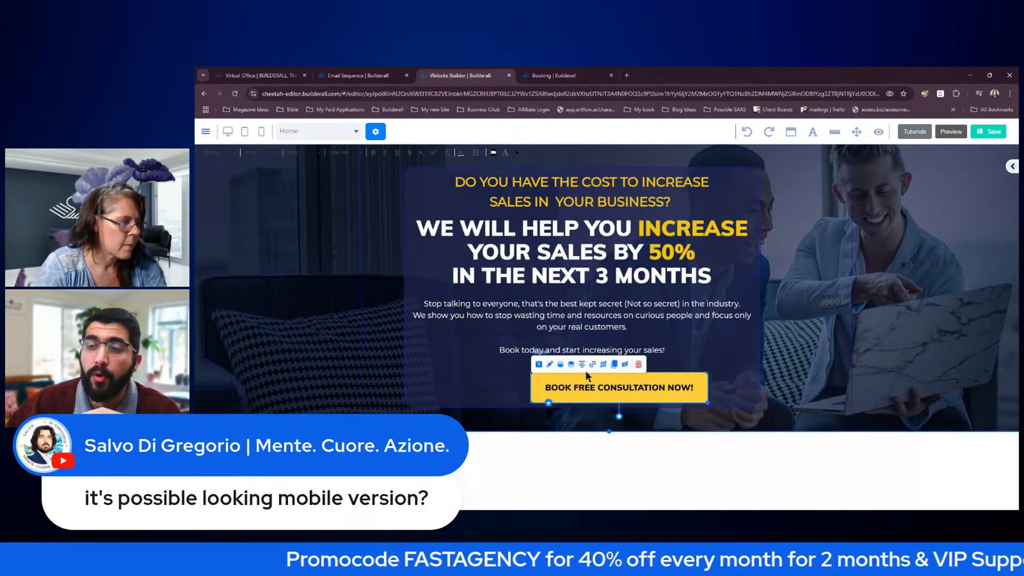
pyautogui.click(583, 366)
pyautogui.click(795, 365)
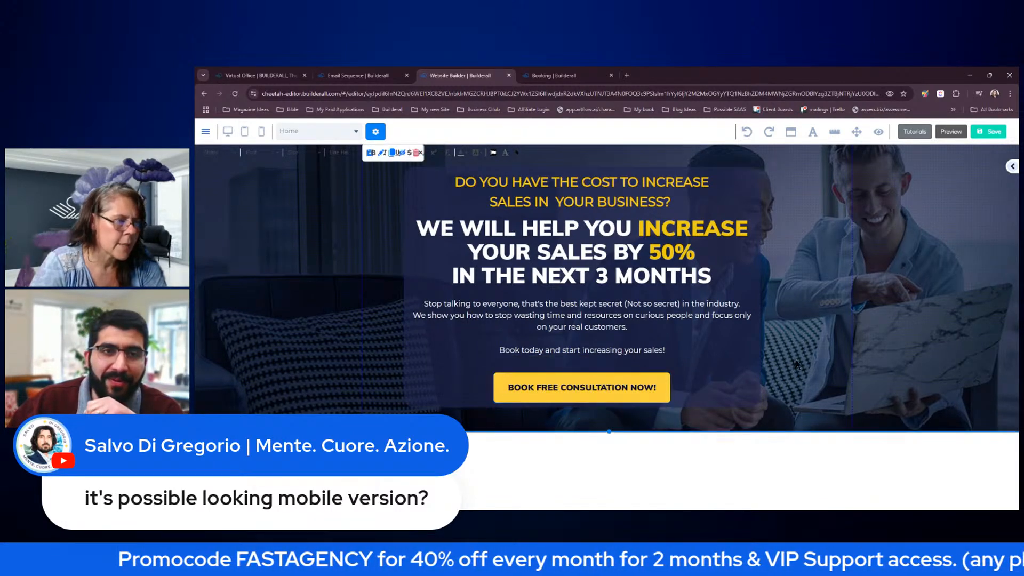
pyautogui.click(751, 382)
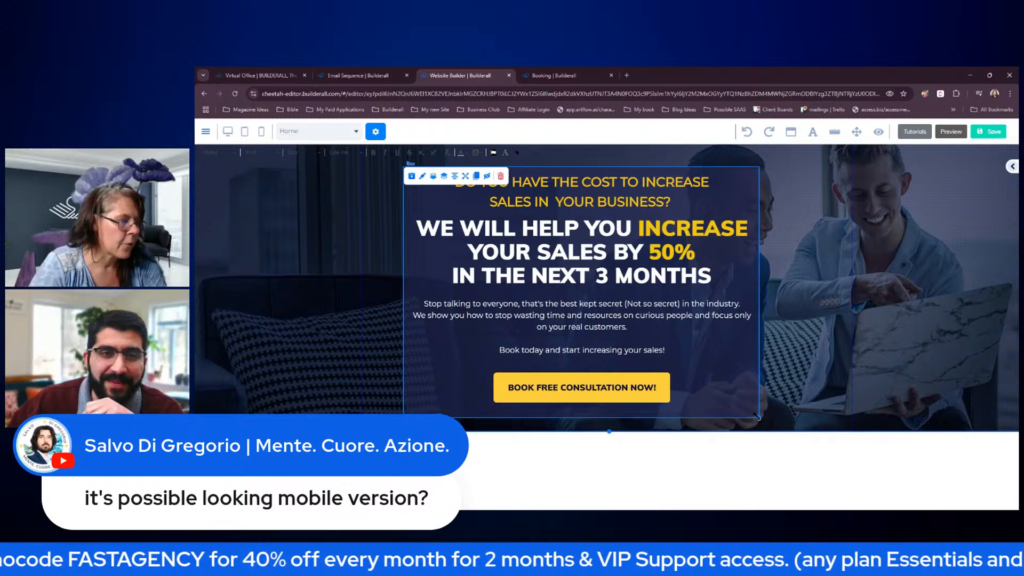
pyautogui.moveTo(757, 416); pyautogui.dragTo(768, 419)
pyautogui.click(833, 396)
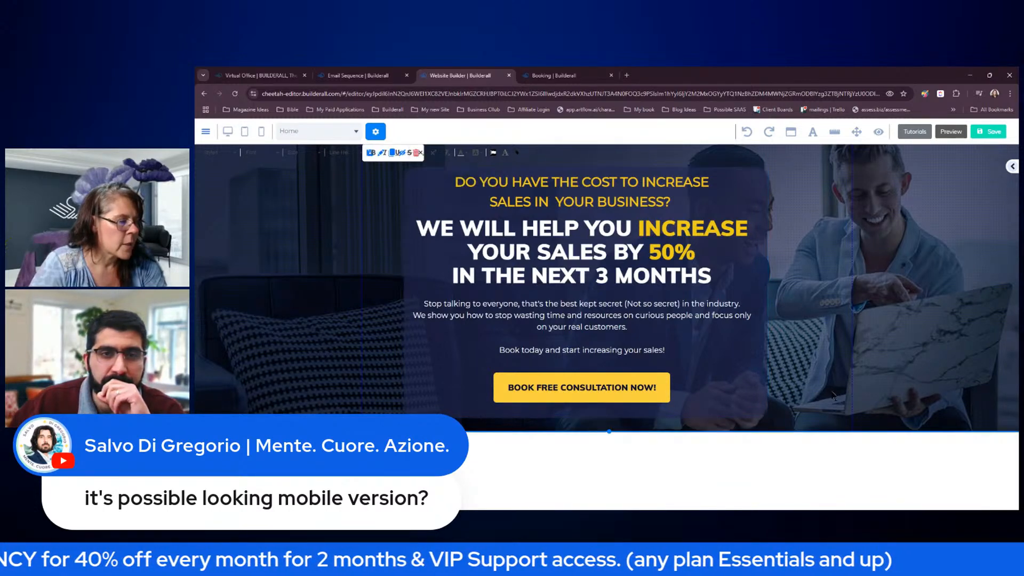
pyautogui.click(761, 383)
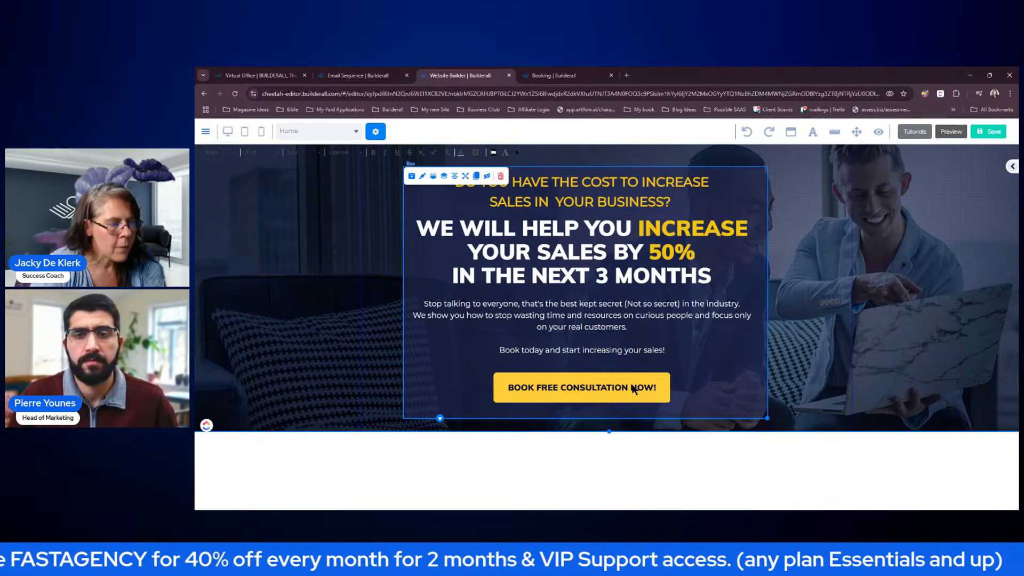
pyautogui.moveTo(620, 388); pyautogui.dragTo(958, 327)
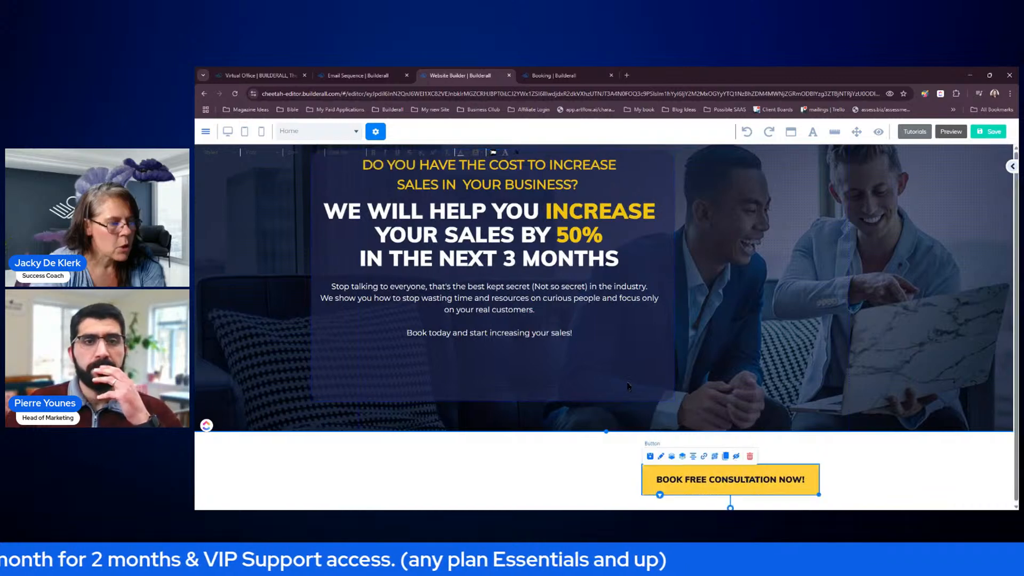
pyautogui.click(655, 367)
pyautogui.moveTo(857, 483); pyautogui.dragTo(911, 370)
pyautogui.moveTo(658, 377); pyautogui.dragTo(722, 390)
pyautogui.moveTo(869, 373); pyautogui.dragTo(558, 375)
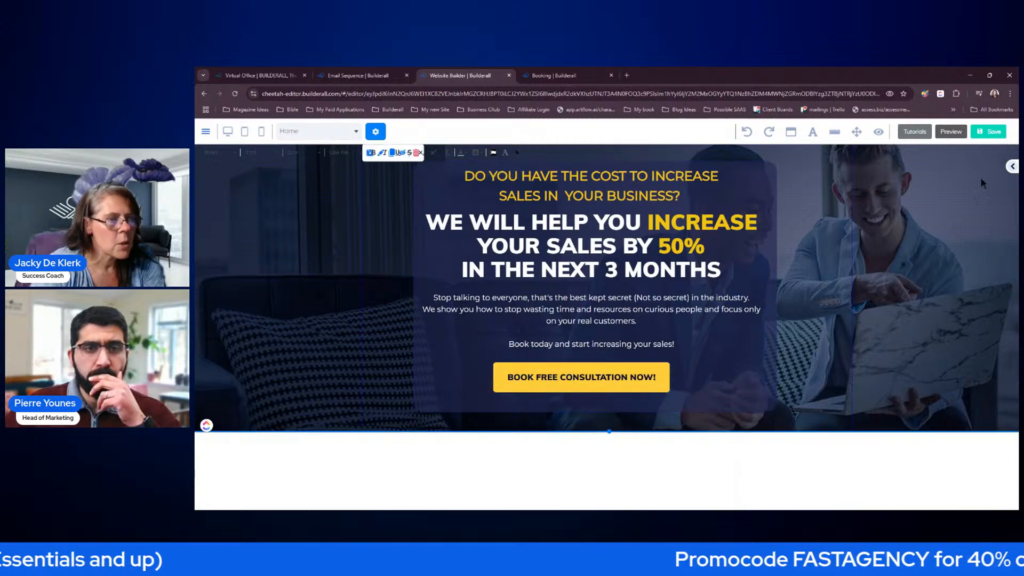
# - Drag a Register now button from the Button elements onto the hero
pyautogui.click(1011, 167)
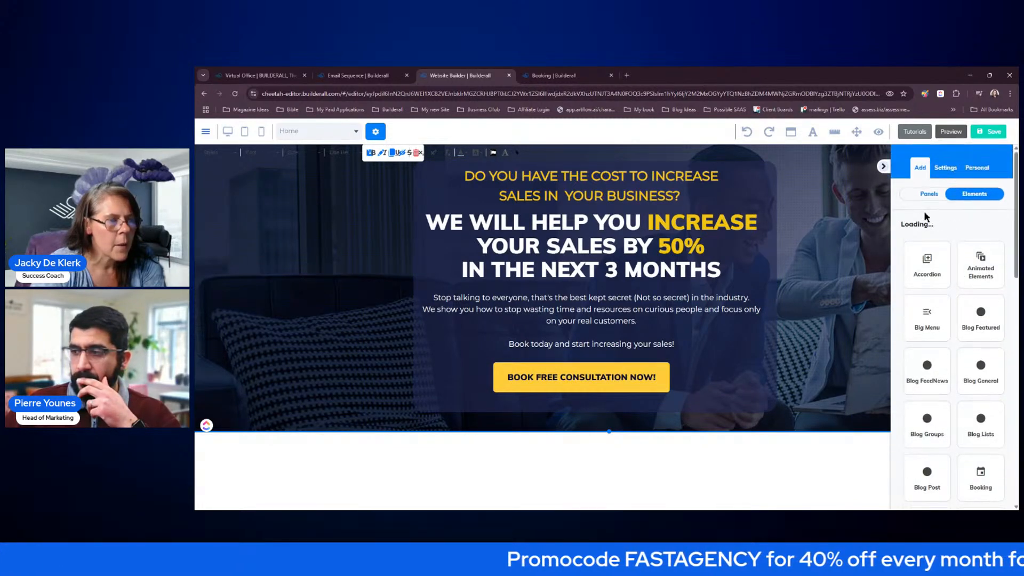
pyautogui.click(940, 197)
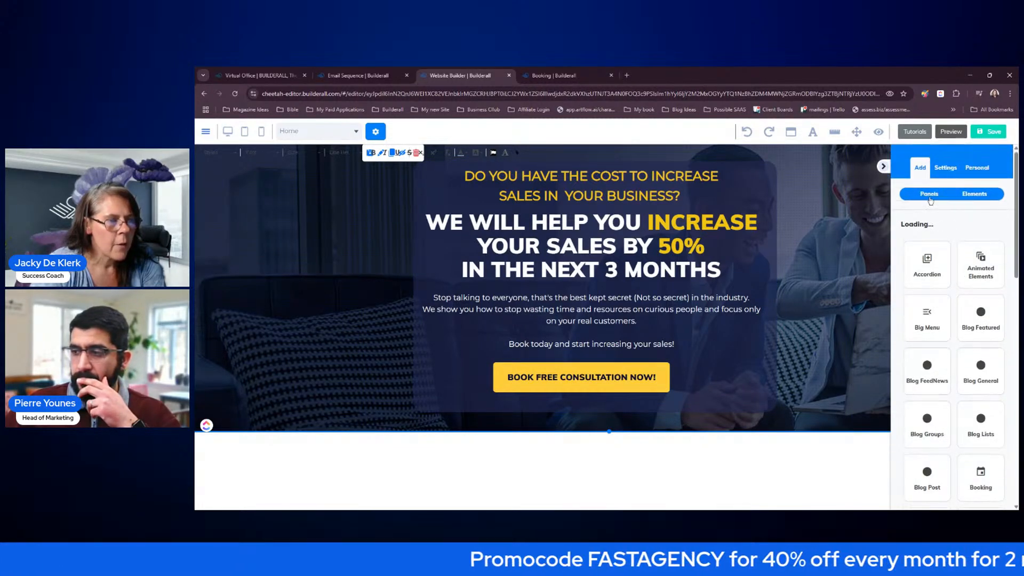
pyautogui.click(975, 195)
pyautogui.scroll(-3, 985, 312)
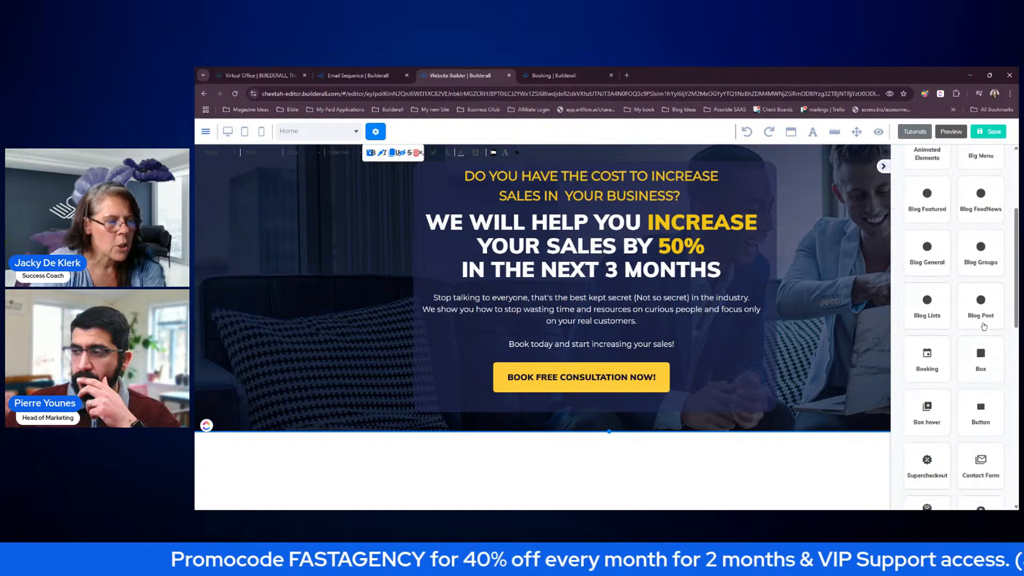
pyautogui.click(973, 372)
pyautogui.click(913, 225)
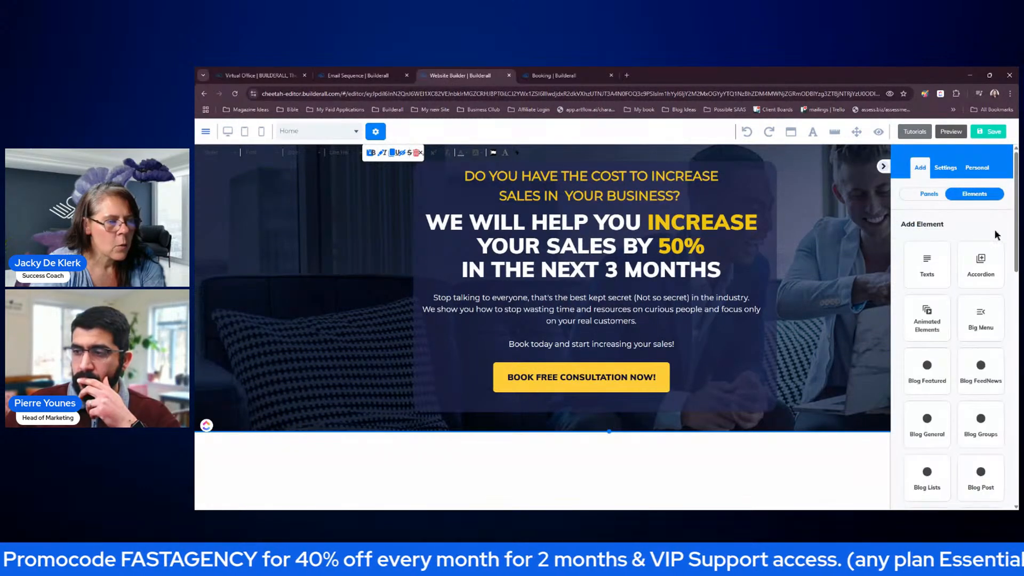
pyautogui.scroll(-2, 955, 438)
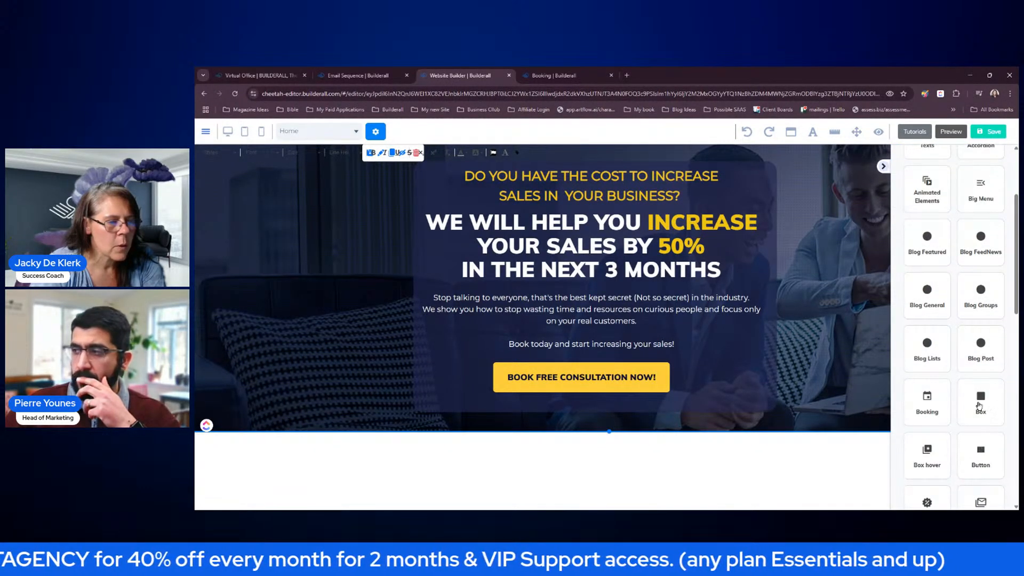
pyautogui.scroll(-2, 984, 408)
pyautogui.click(985, 373)
pyautogui.moveTo(949, 360); pyautogui.dragTo(832, 328)
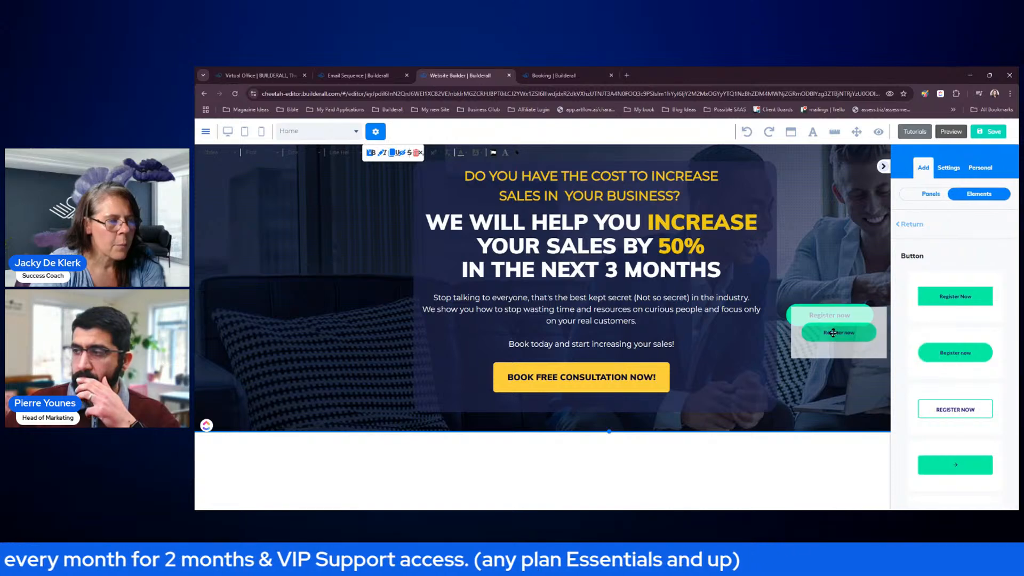
pyautogui.click(883, 168)
# - Try button positions, then delete the Register now button and shift the hero text box slightly left
pyautogui.moveTo(749, 378)
pyautogui.mouseDown()
pyautogui.moveTo(729, 363)
pyautogui.moveTo(749, 369)
pyautogui.moveTo(668, 383)
pyautogui.moveTo(724, 346)
pyautogui.moveTo(749, 370)
pyautogui.moveTo(739, 362)
pyautogui.mouseUp()
pyautogui.moveTo(819, 316); pyautogui.dragTo(836, 297)
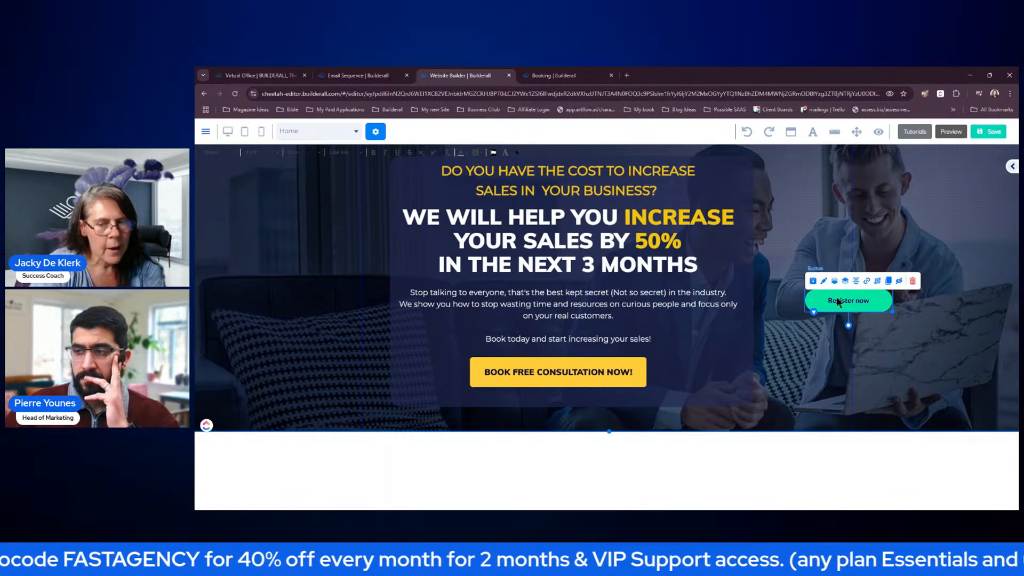
pyautogui.click(913, 282)
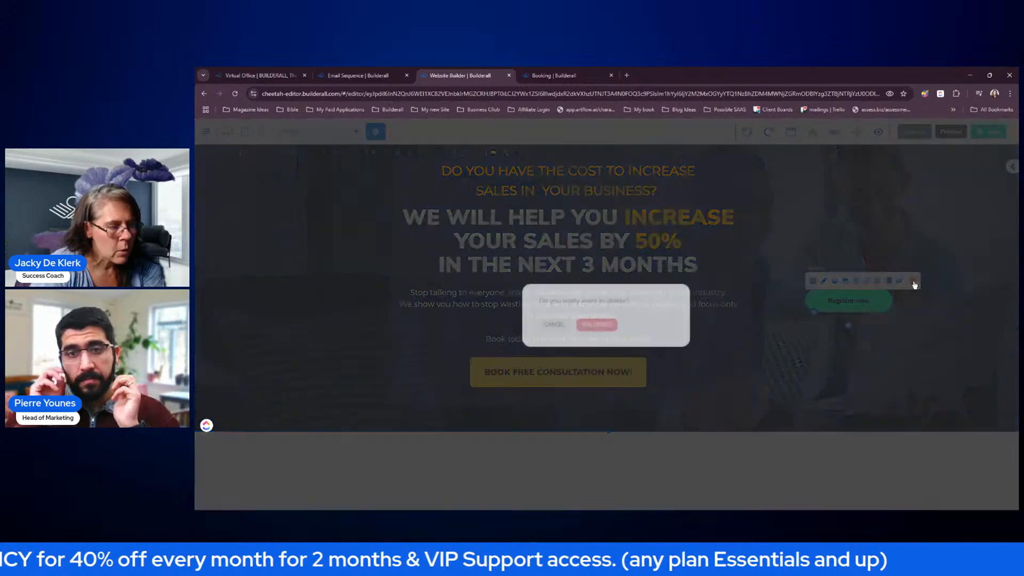
pyautogui.click(597, 326)
pyautogui.moveTo(712, 383); pyautogui.dragTo(700, 384)
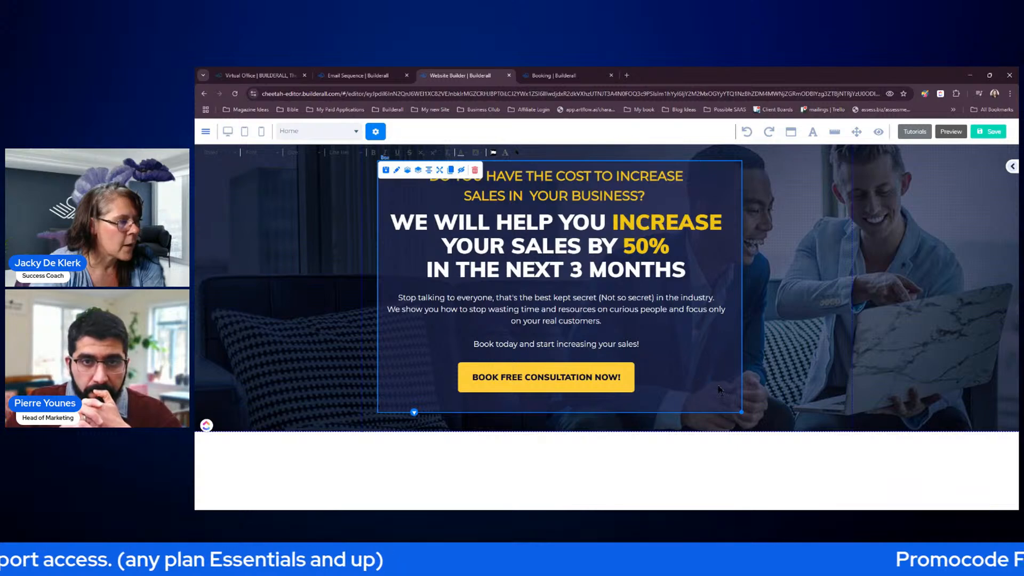
# - Make the hero section taller, then insert the F.A.Q - 10 panel below it
pyautogui.click(773, 382)
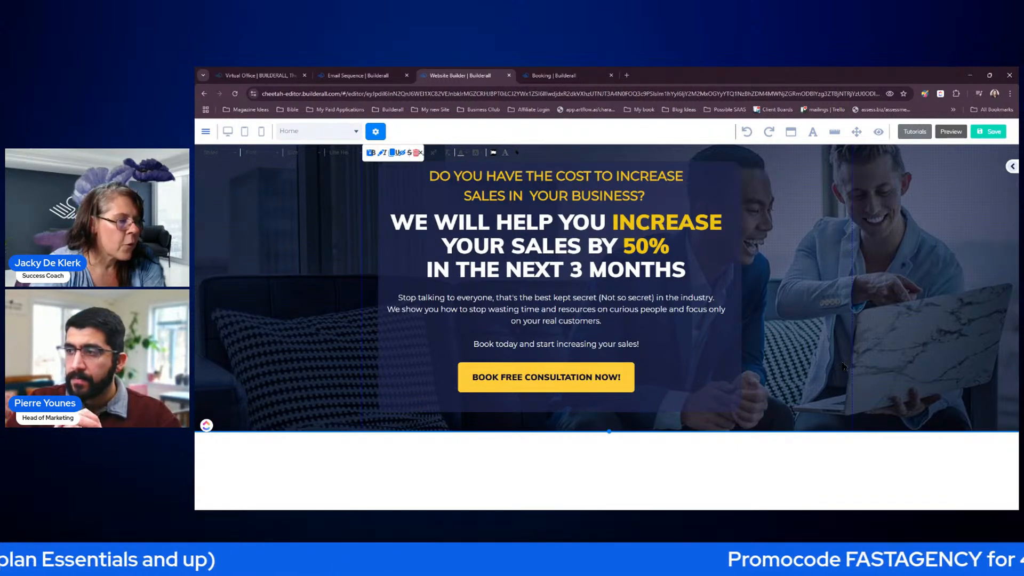
pyautogui.moveTo(610, 432); pyautogui.dragTo(619, 479)
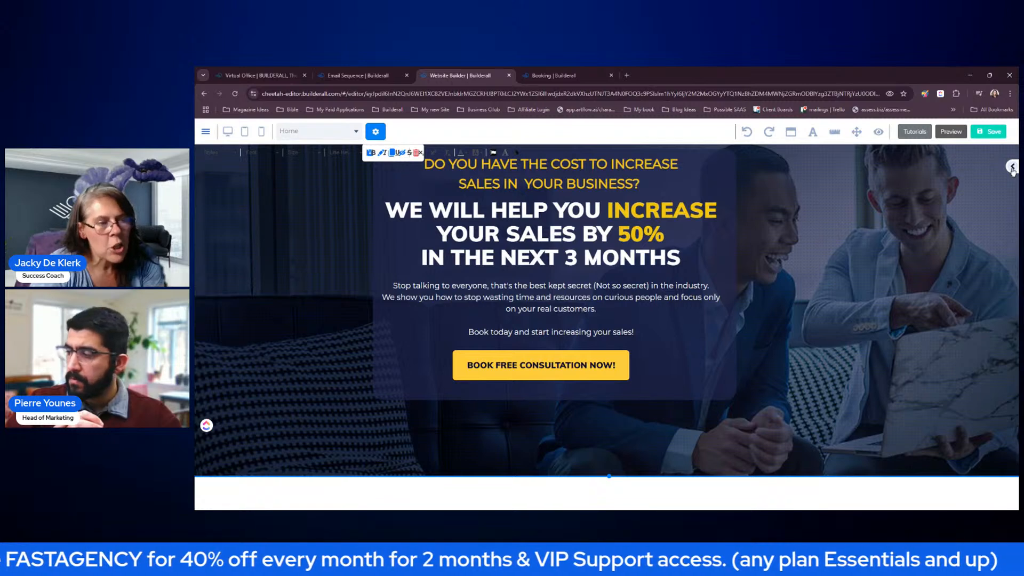
pyautogui.click(1012, 168)
pyautogui.click(911, 225)
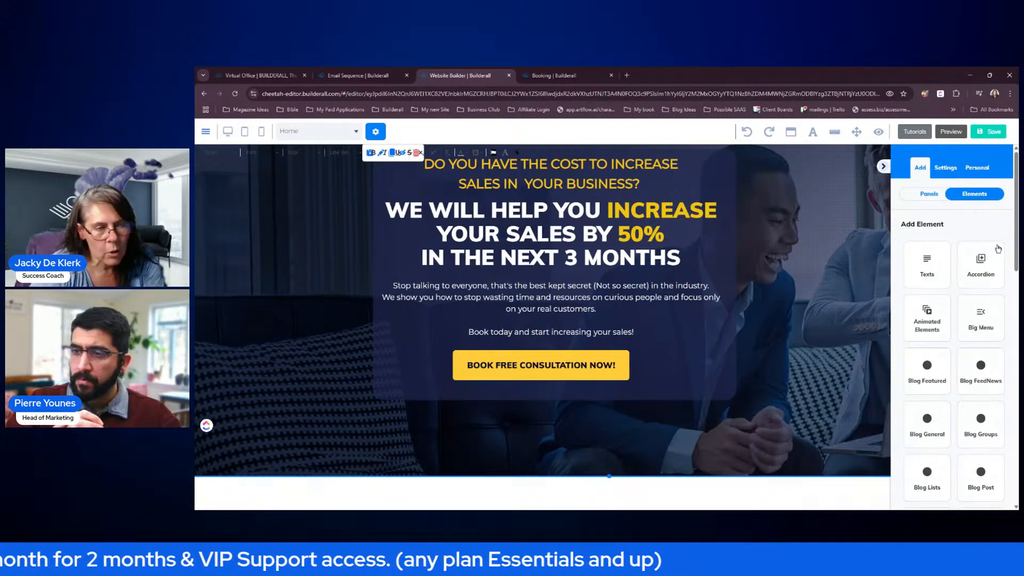
pyautogui.click(929, 194)
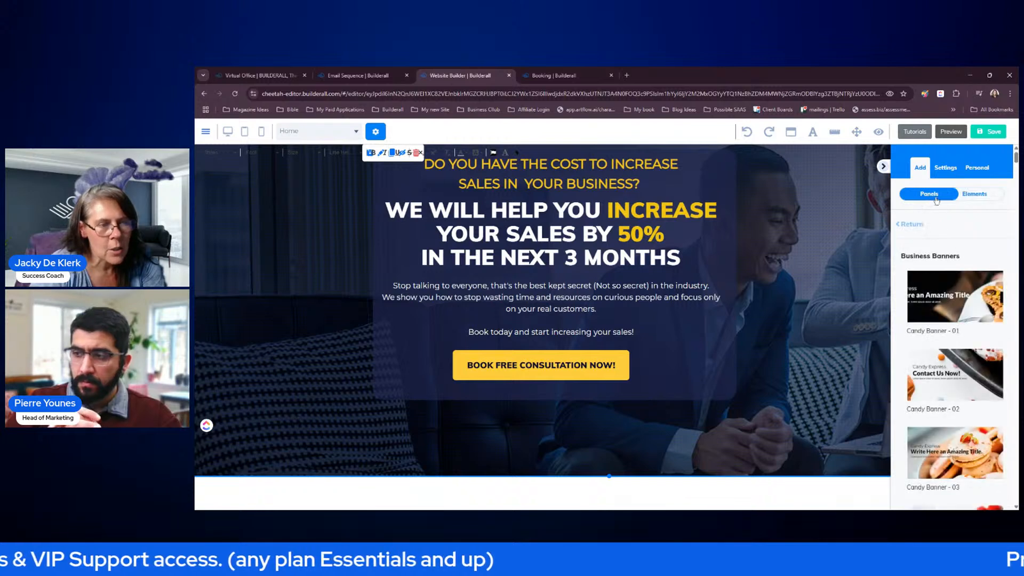
pyautogui.click(910, 227)
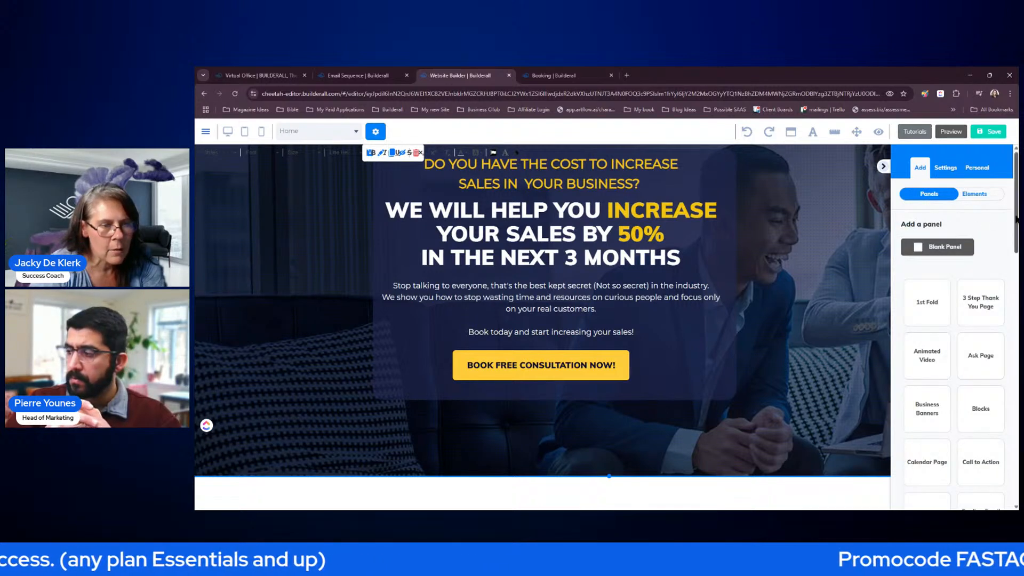
pyautogui.scroll(-1, 1016, 230)
pyautogui.scroll(-6, 1016, 230)
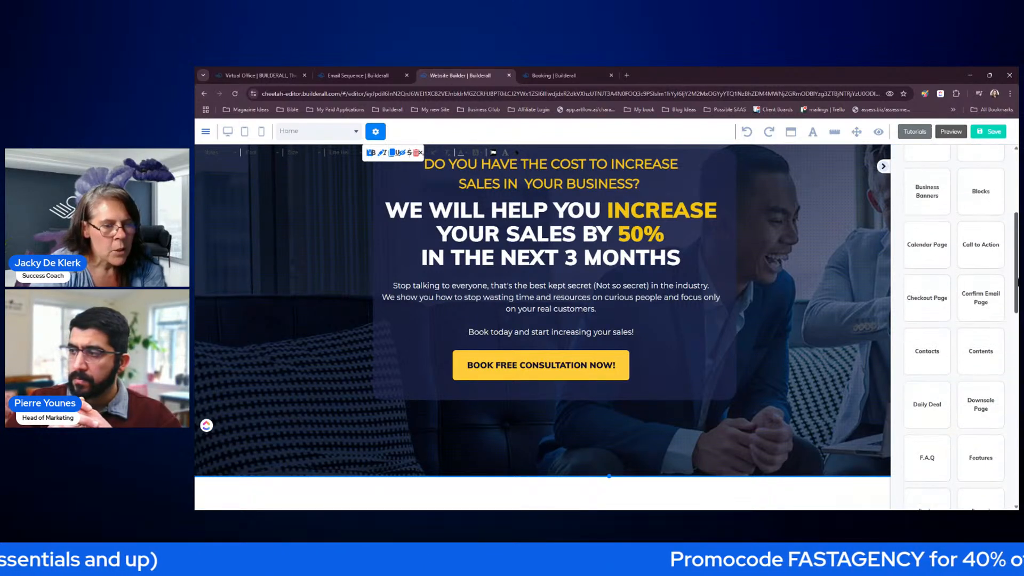
pyautogui.scroll(-1, 955, 301)
pyautogui.click(940, 296)
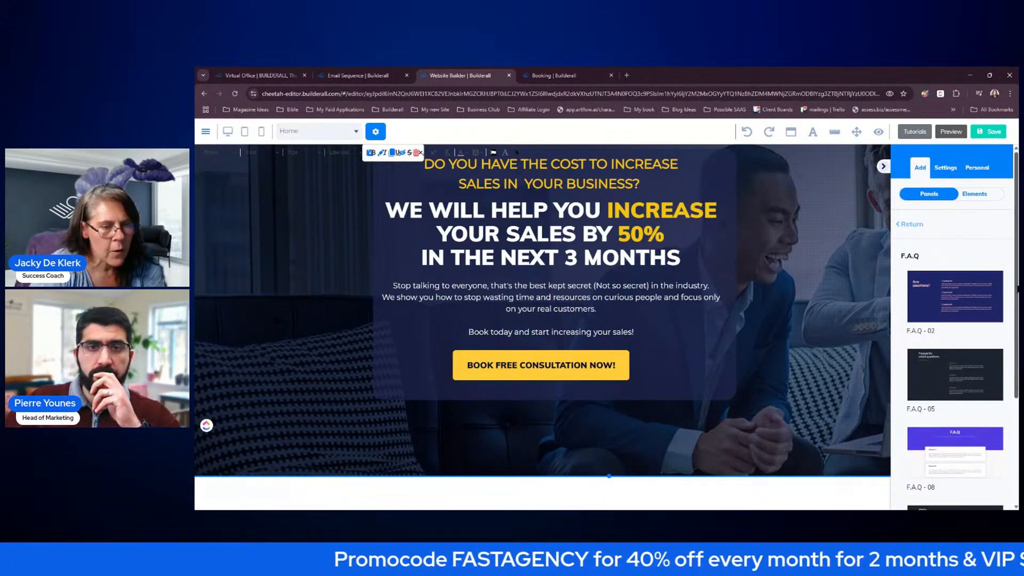
pyautogui.scroll(-3, 1013, 284)
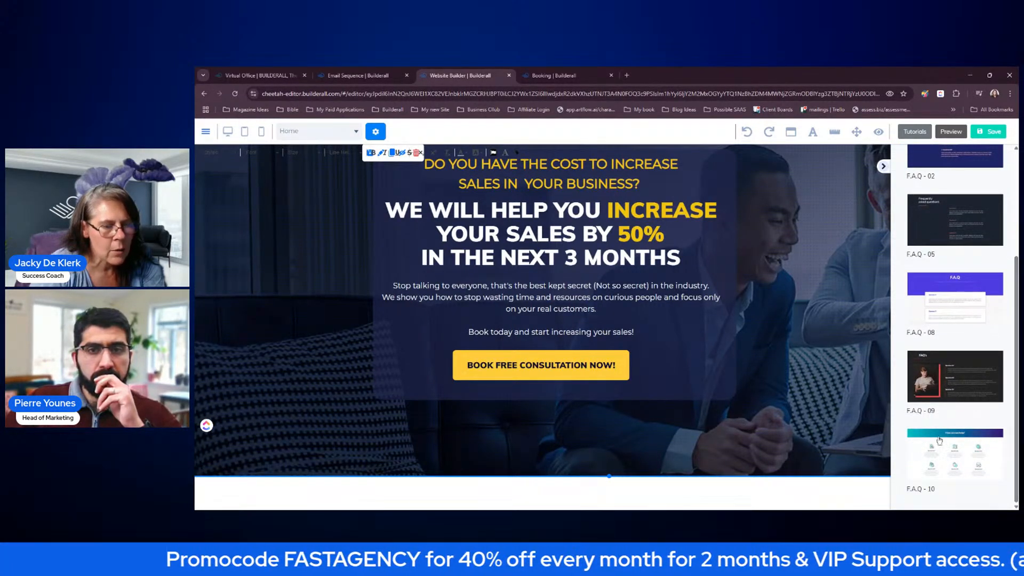
pyautogui.click(947, 446)
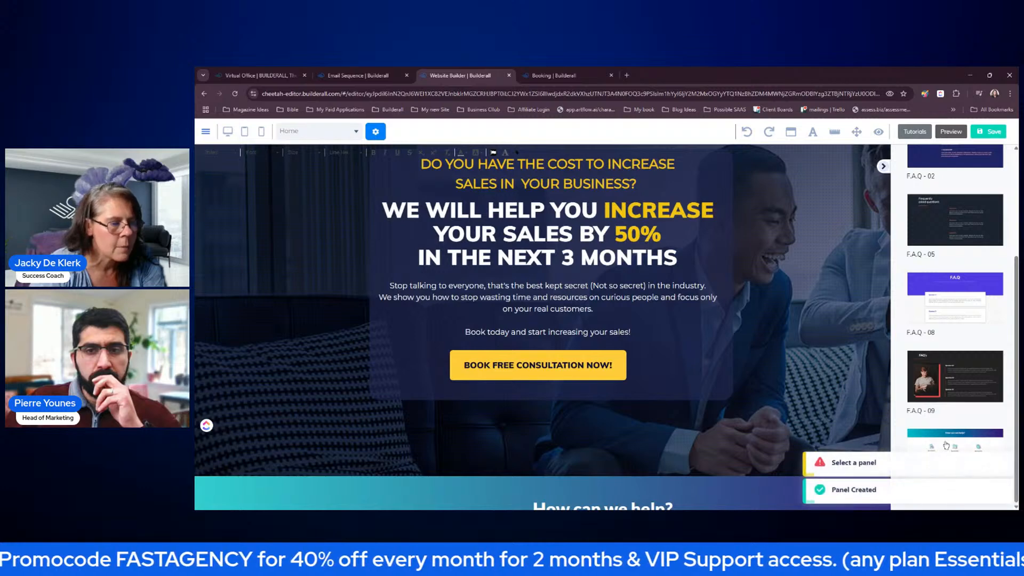
pyautogui.click(884, 167)
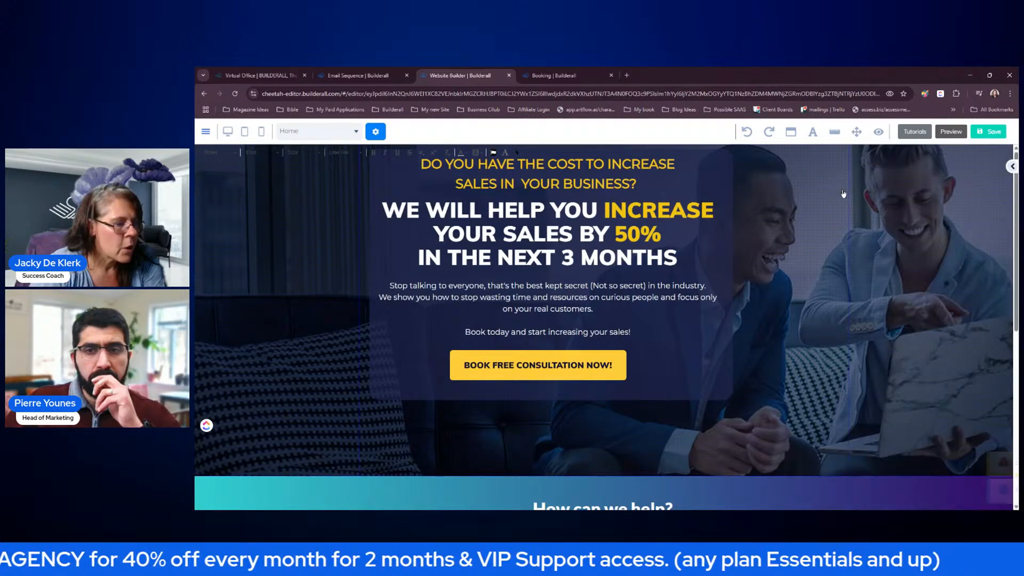
# - Delete the 'How can we help?' heading from the FAQ banner
pyautogui.scroll(-5, 849, 331)
pyautogui.scroll(4, 868, 329)
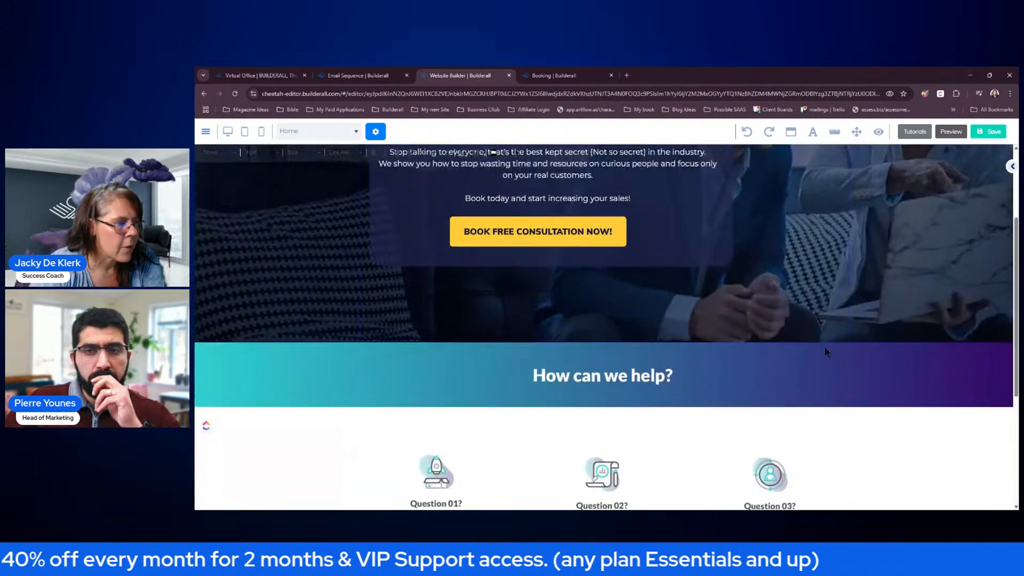
pyautogui.click(594, 377)
pyautogui.click(641, 355)
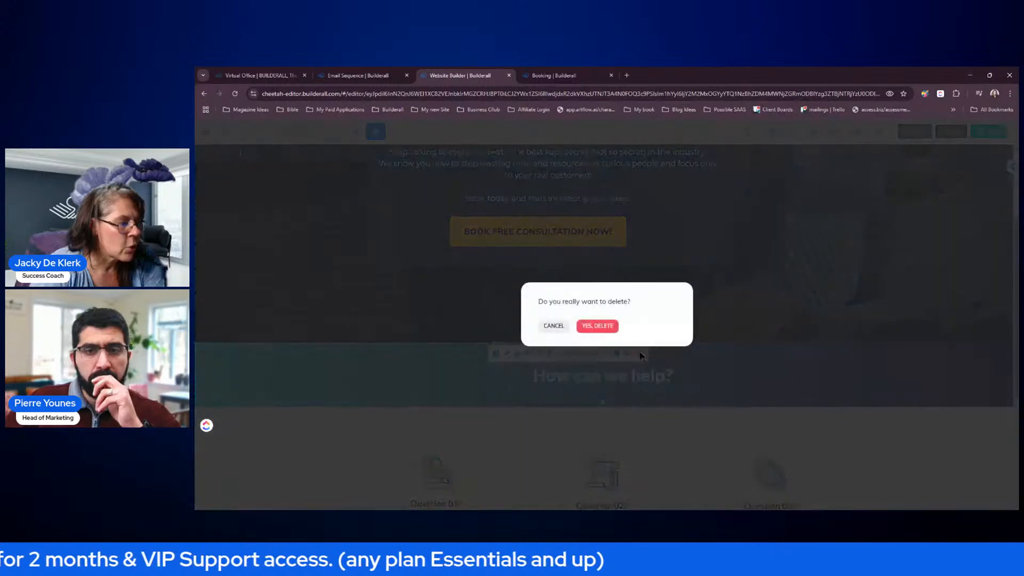
pyautogui.click(605, 331)
# - Delete the empty teal banner panel and drag the hero's bottom edge further down
pyautogui.click(315, 357)
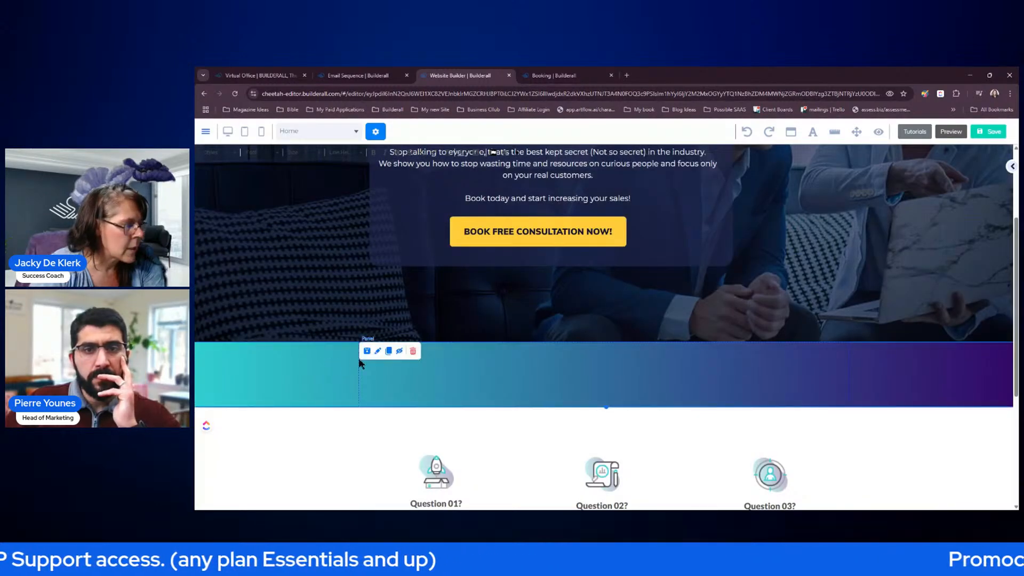
pyautogui.click(414, 351)
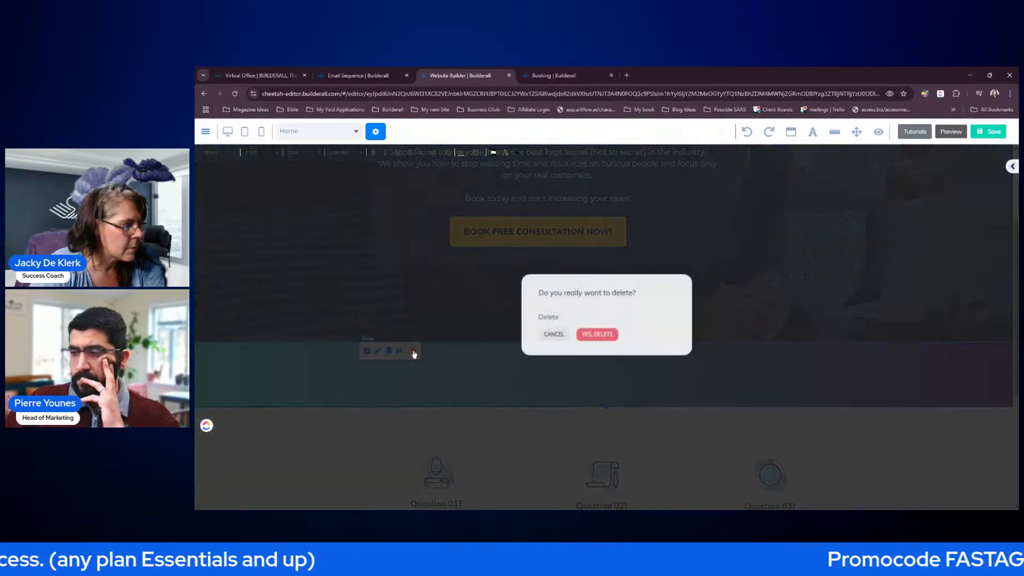
pyautogui.click(599, 336)
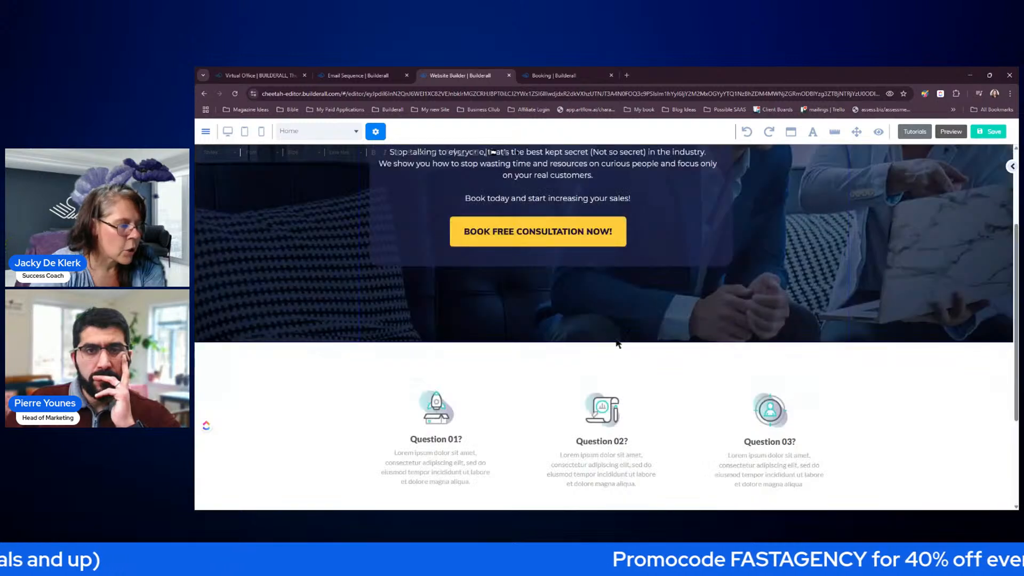
pyautogui.moveTo(608, 344); pyautogui.dragTo(608, 367)
# - Drag a white Box onto the hero, enlarge it, move Question 01 into it, and raise it a layer
pyautogui.click(1013, 167)
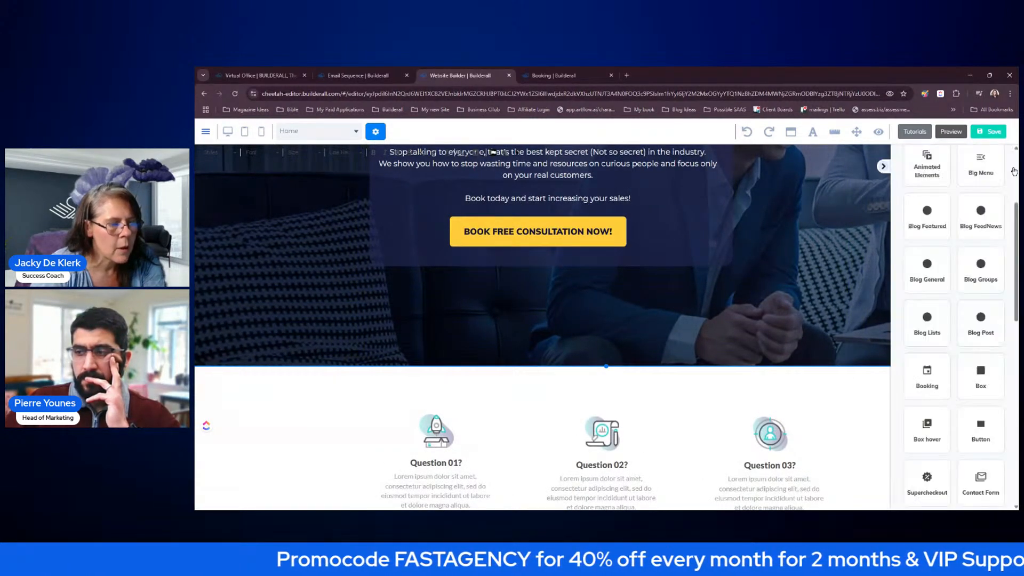
pyautogui.click(983, 372)
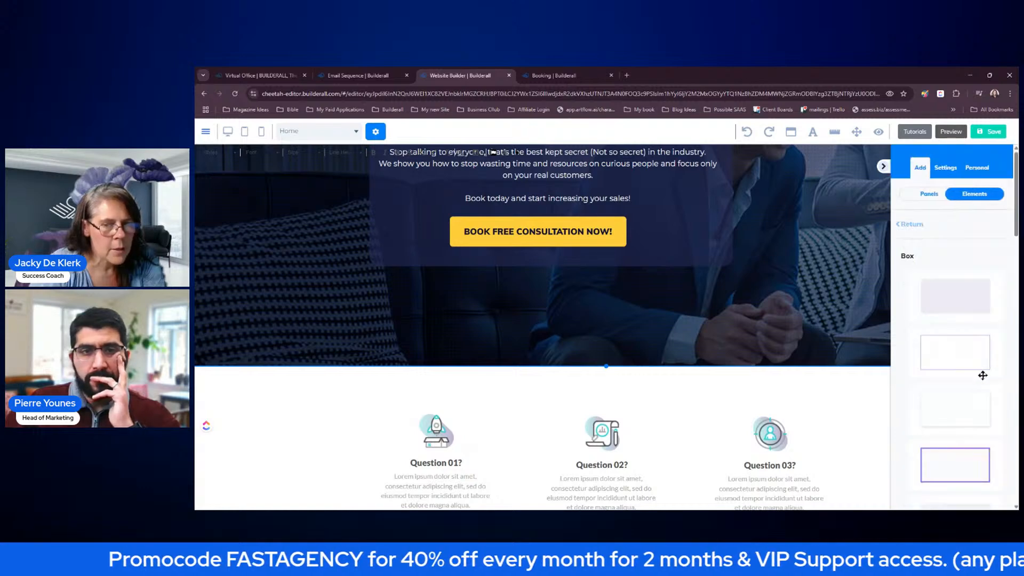
pyautogui.moveTo(968, 397); pyautogui.dragTo(472, 357)
pyautogui.click(523, 390)
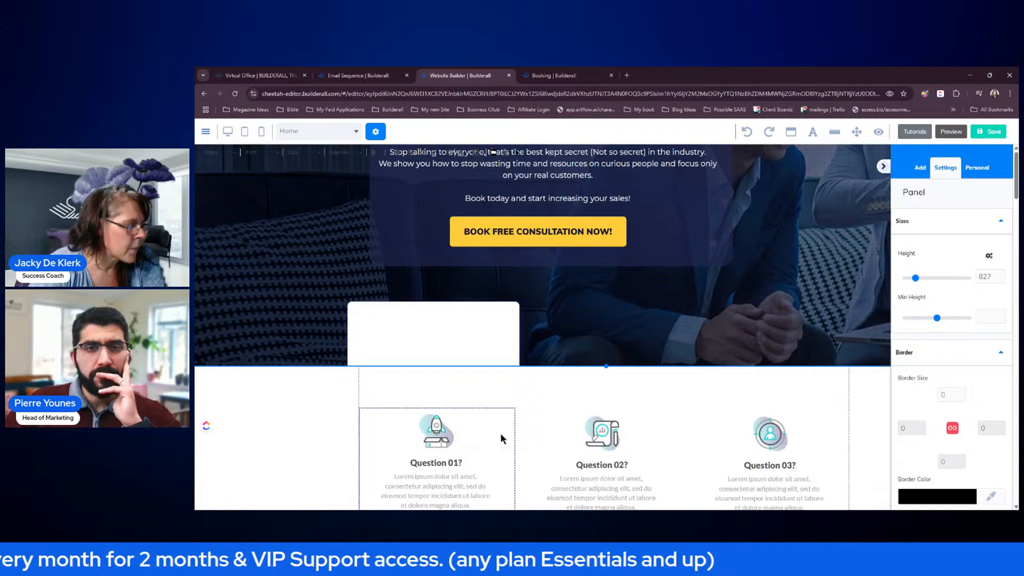
pyautogui.scroll(-3, 675, 326)
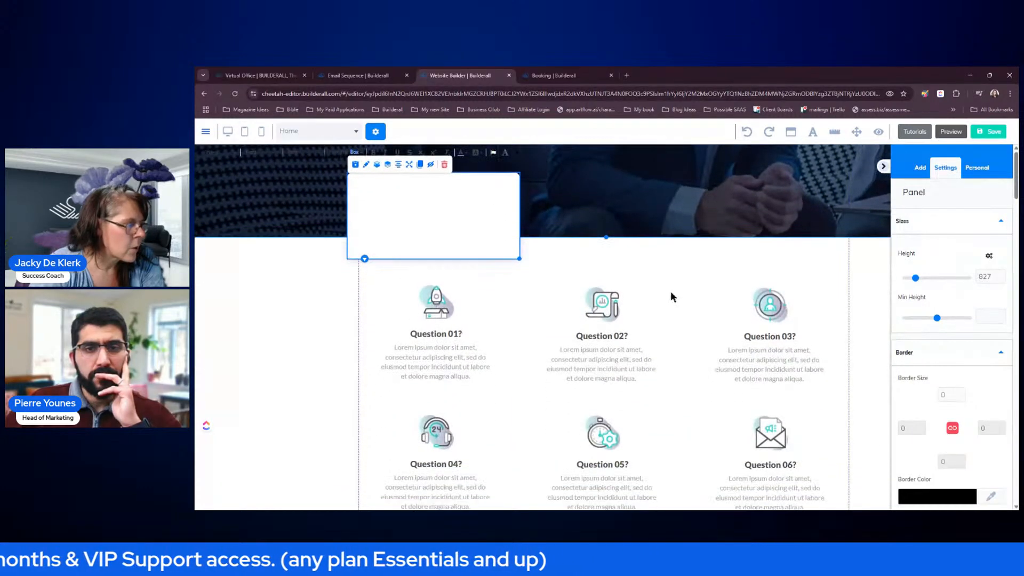
pyautogui.moveTo(520, 259); pyautogui.dragTo(522, 307)
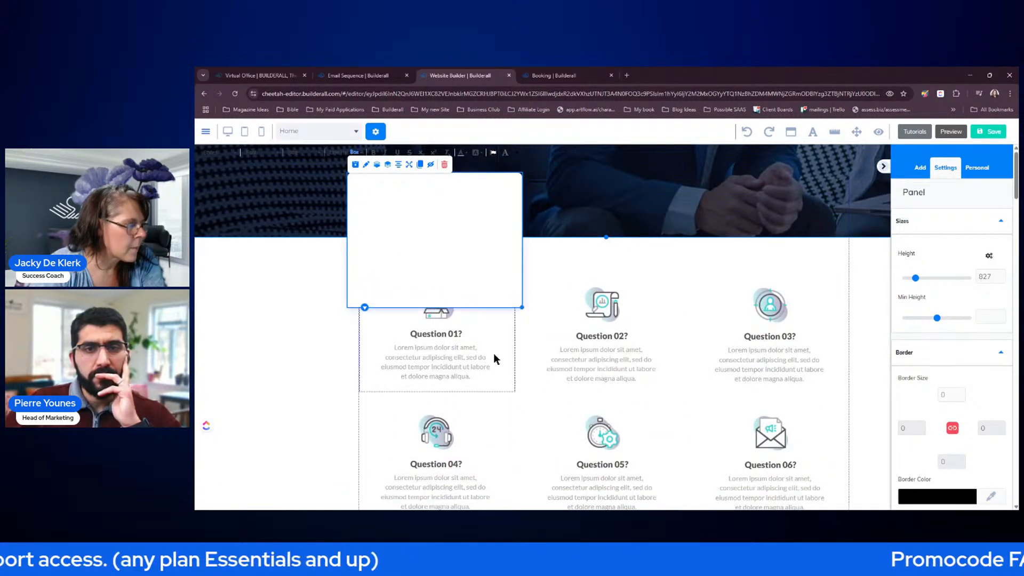
pyautogui.moveTo(504, 359); pyautogui.dragTo(505, 278)
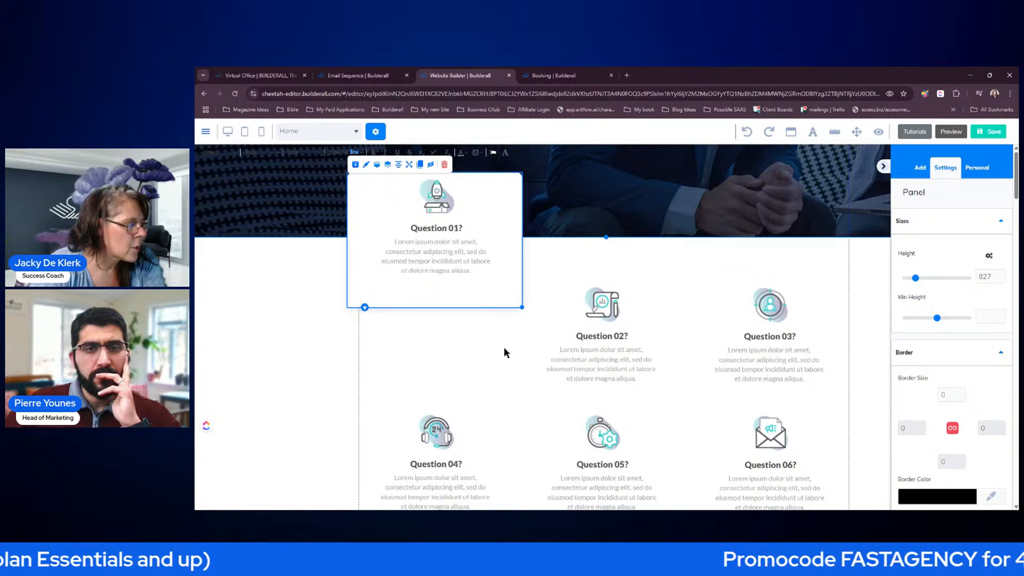
pyautogui.click(352, 188)
pyautogui.click(389, 167)
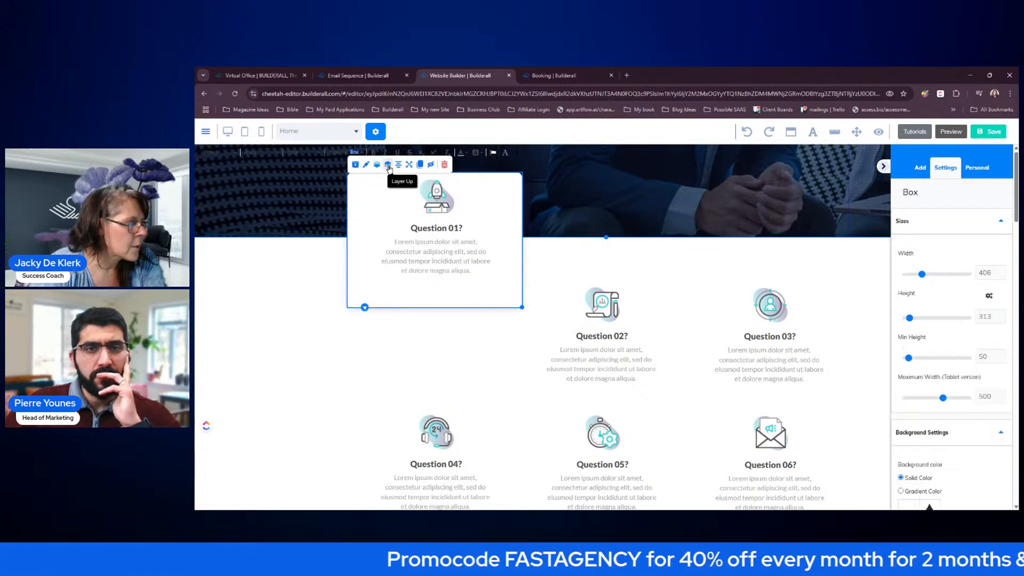
pyautogui.click(853, 175)
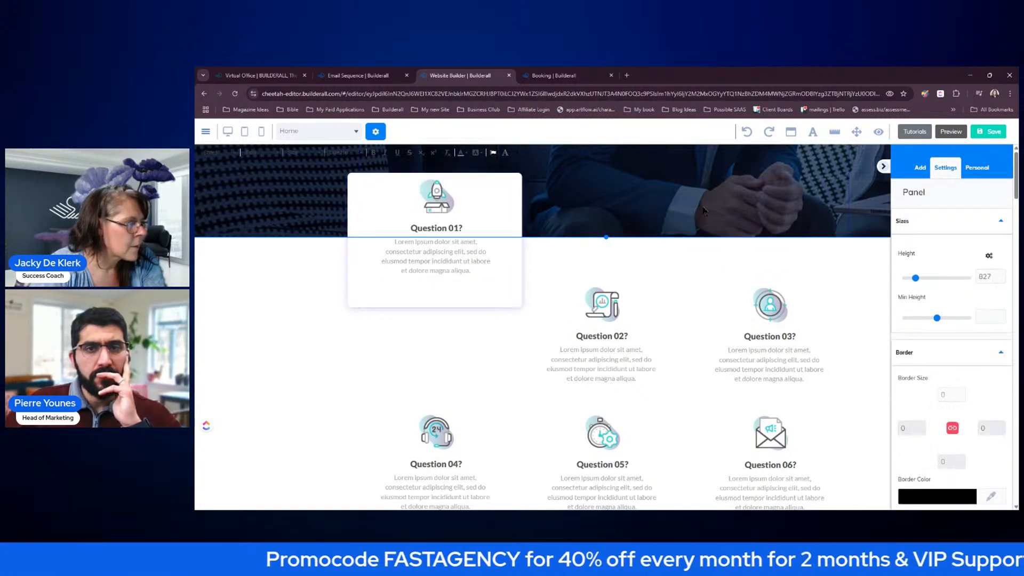
# - Position the Question 01 card and its content along the hero's lower edge
pyautogui.click(884, 167)
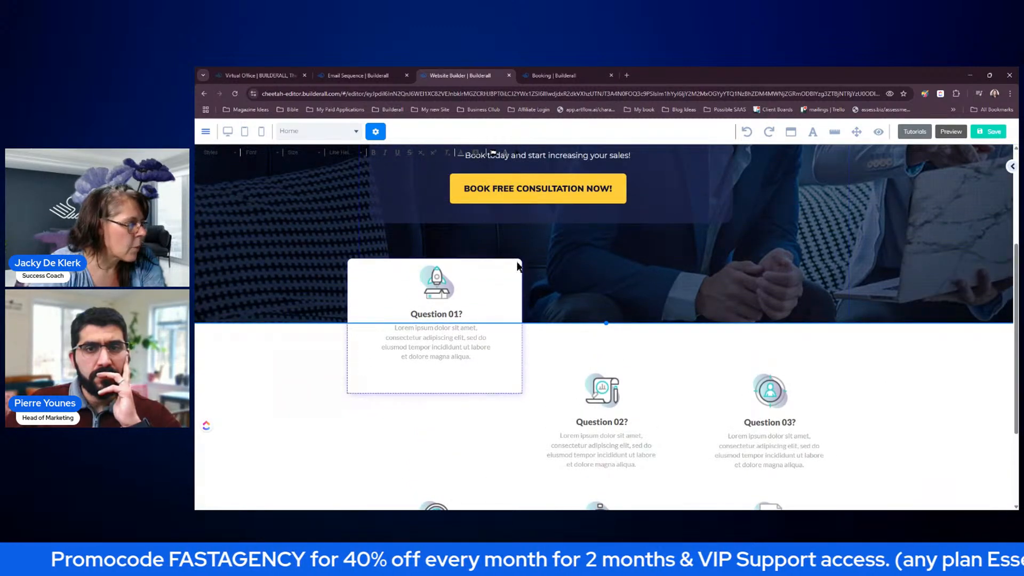
pyautogui.moveTo(519, 263); pyautogui.dragTo(512, 260)
pyautogui.moveTo(491, 298); pyautogui.dragTo(481, 298)
pyautogui.click(511, 386)
pyautogui.moveTo(517, 391); pyautogui.dragTo(497, 378)
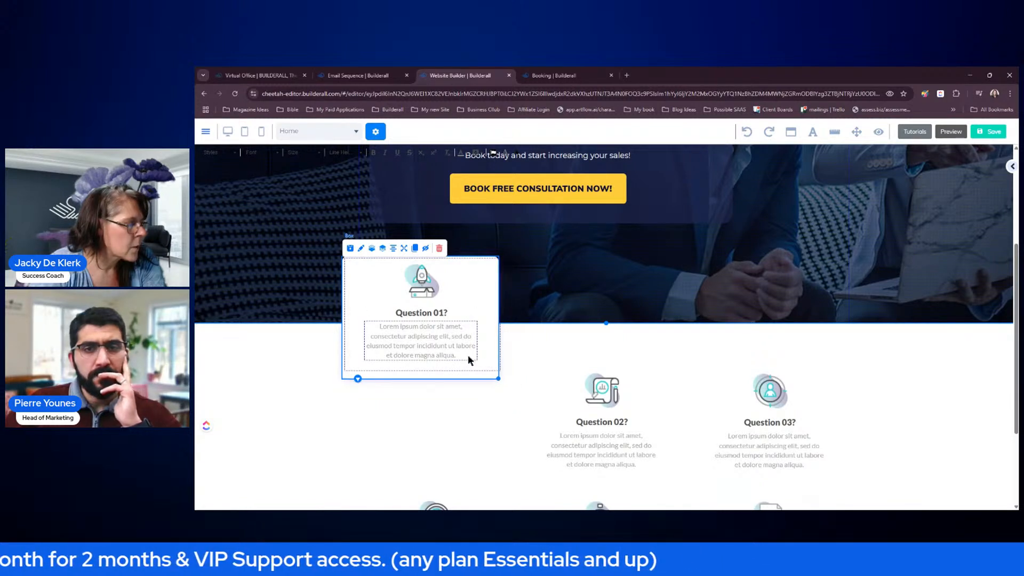
pyautogui.click(482, 404)
pyautogui.moveTo(486, 374); pyautogui.dragTo(492, 376)
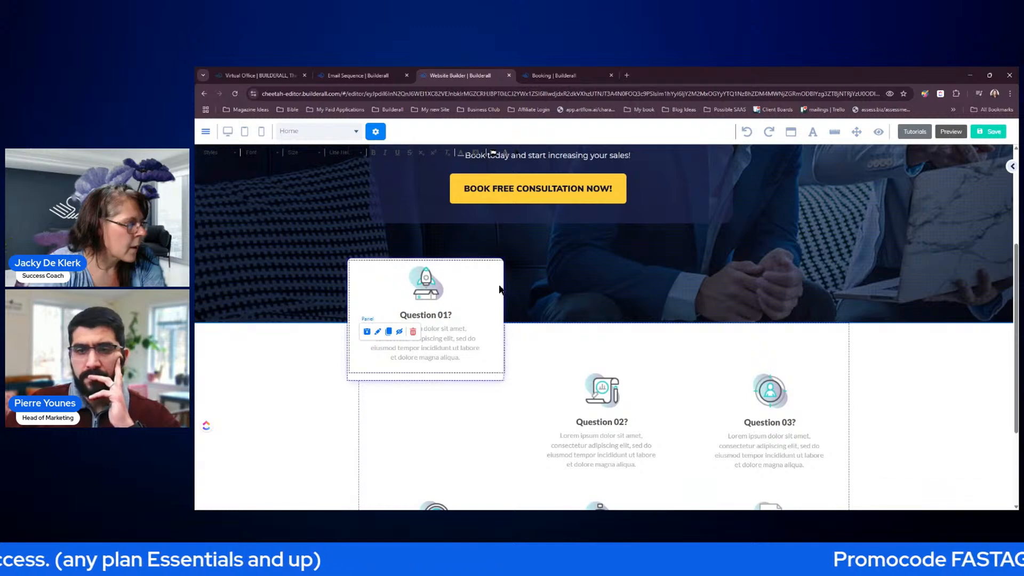
# - Place two copies of the Question 01 card to its right, aligned in one row
pyautogui.click(494, 375)
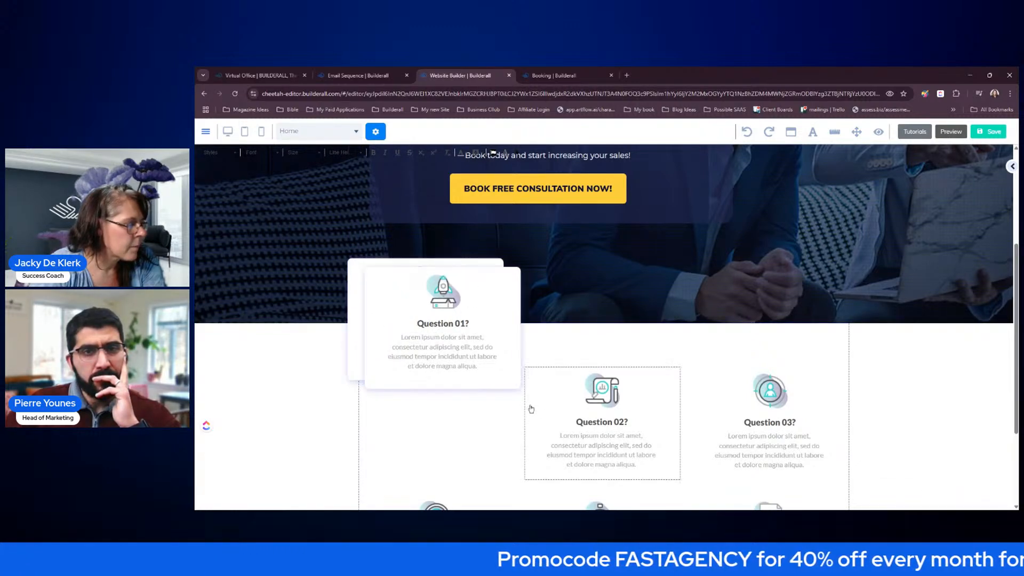
pyautogui.moveTo(516, 383); pyautogui.dragTo(678, 379)
pyautogui.moveTo(668, 429); pyautogui.dragTo(667, 469)
pyautogui.moveTo(675, 425); pyautogui.dragTo(671, 379)
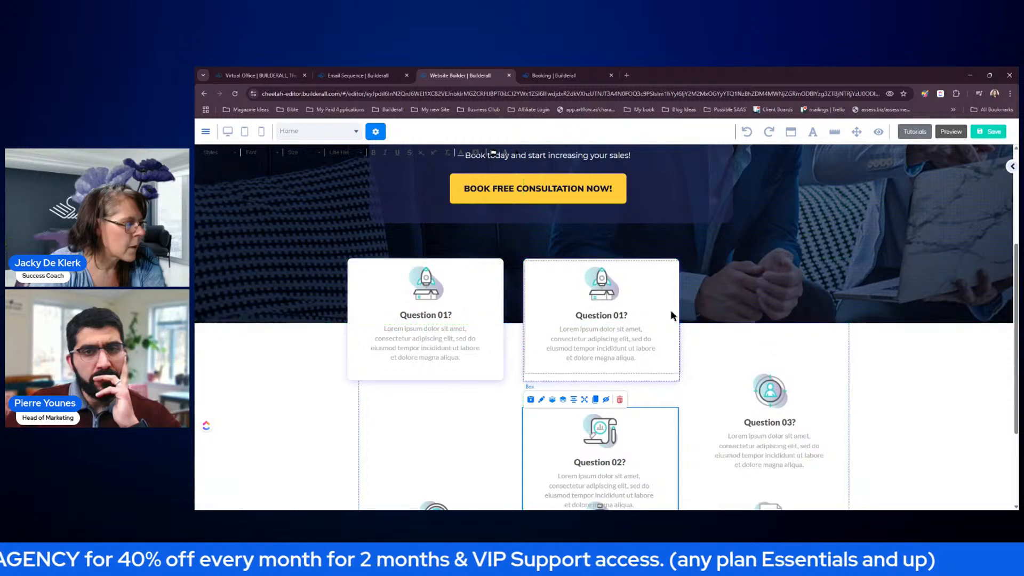
pyautogui.click(663, 376)
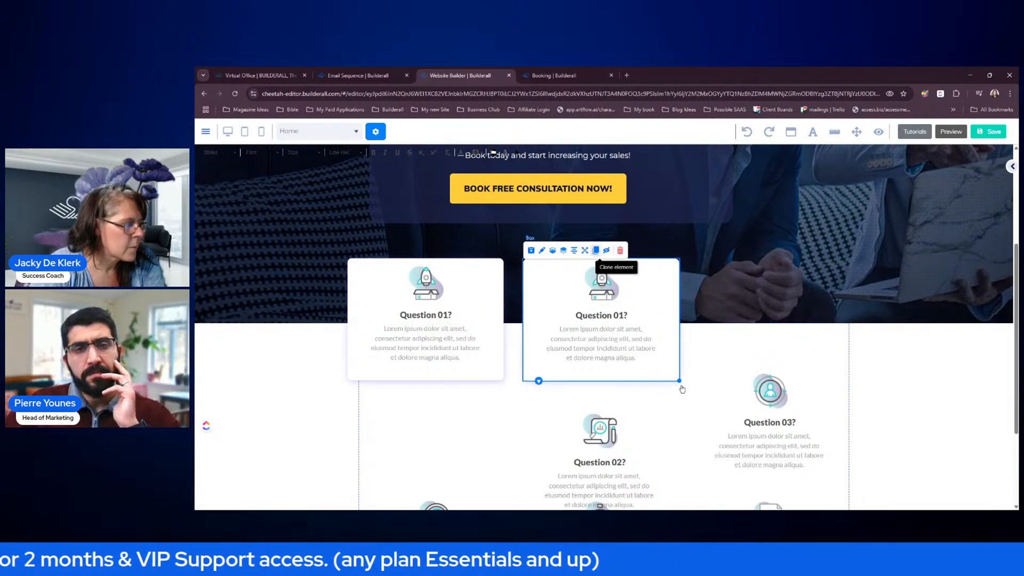
pyautogui.moveTo(667, 376)
pyautogui.mouseDown()
pyautogui.moveTo(672, 386)
pyautogui.moveTo(828, 375)
pyautogui.mouseUp()
pyautogui.moveTo(844, 453); pyautogui.dragTo(839, 370)
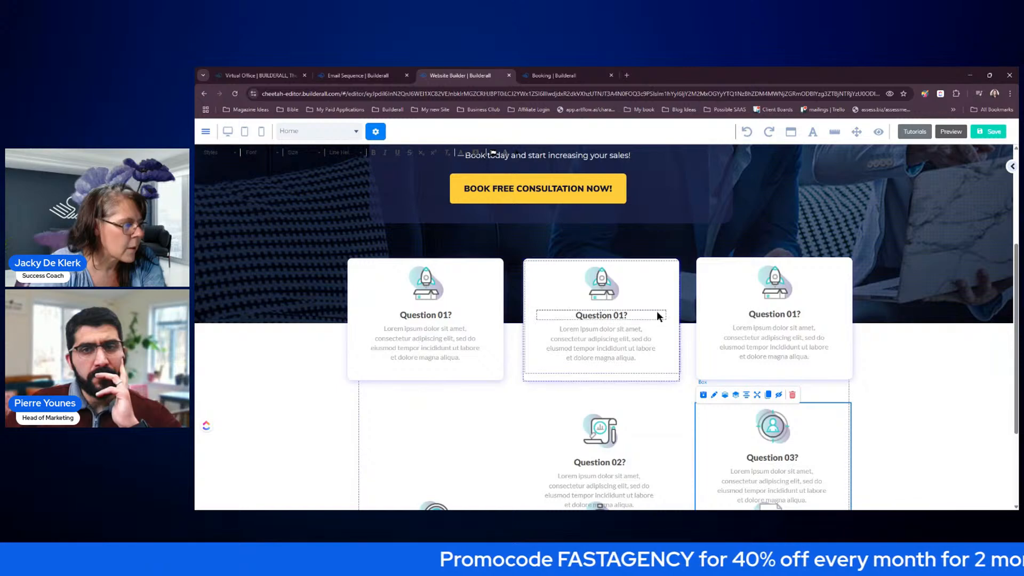
# - Empty the middle and right cards and move Question 02 and Question 03 into them
pyautogui.click(670, 288)
pyautogui.press('Delete')
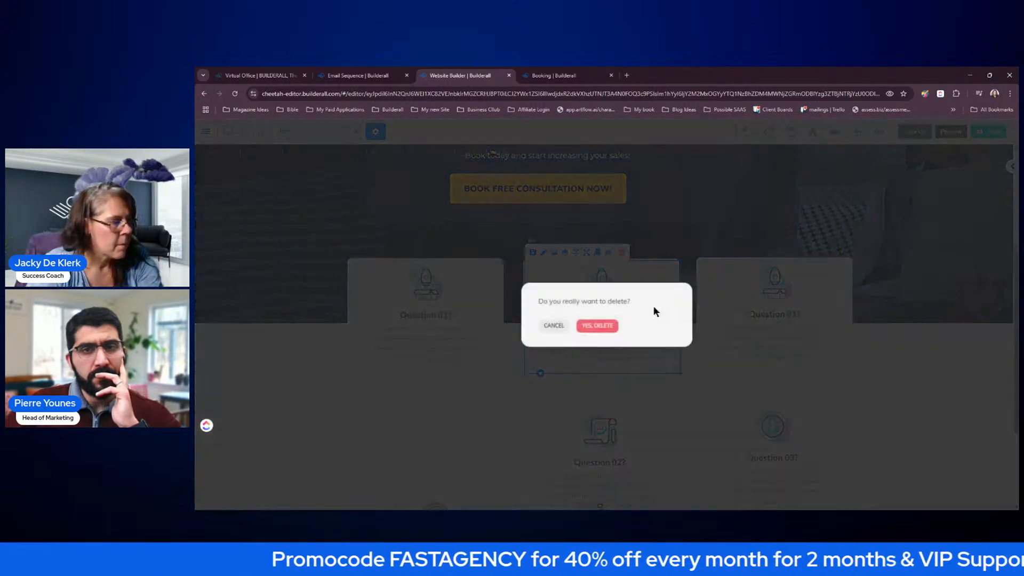
pyautogui.press('Return')
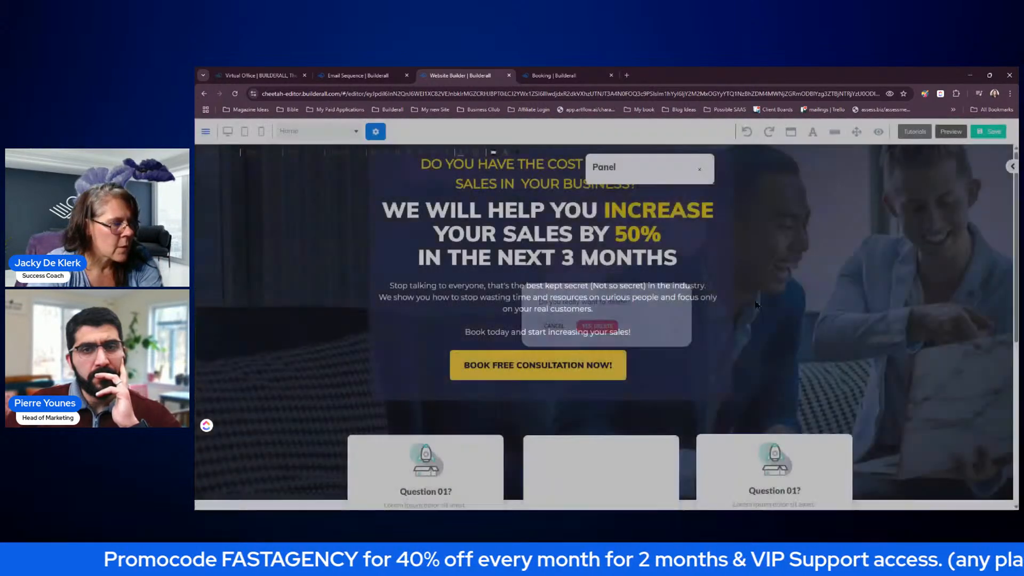
pyautogui.scroll(-3, 807, 303)
pyautogui.click(809, 303)
pyautogui.press('Delete')
pyautogui.press('Return')
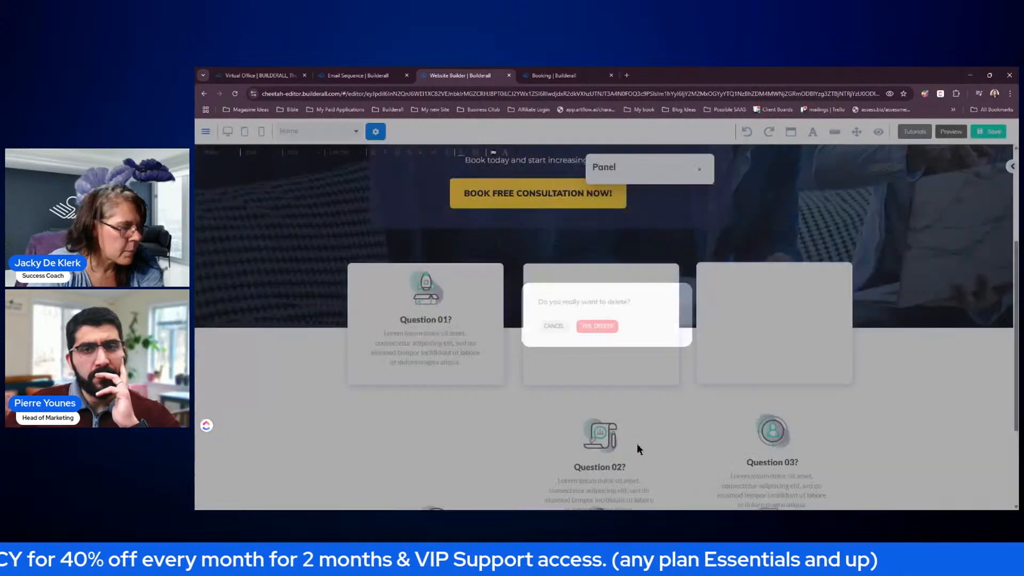
pyautogui.moveTo(639, 446); pyautogui.dragTo(651, 302)
pyautogui.moveTo(741, 443); pyautogui.dragTo(834, 303)
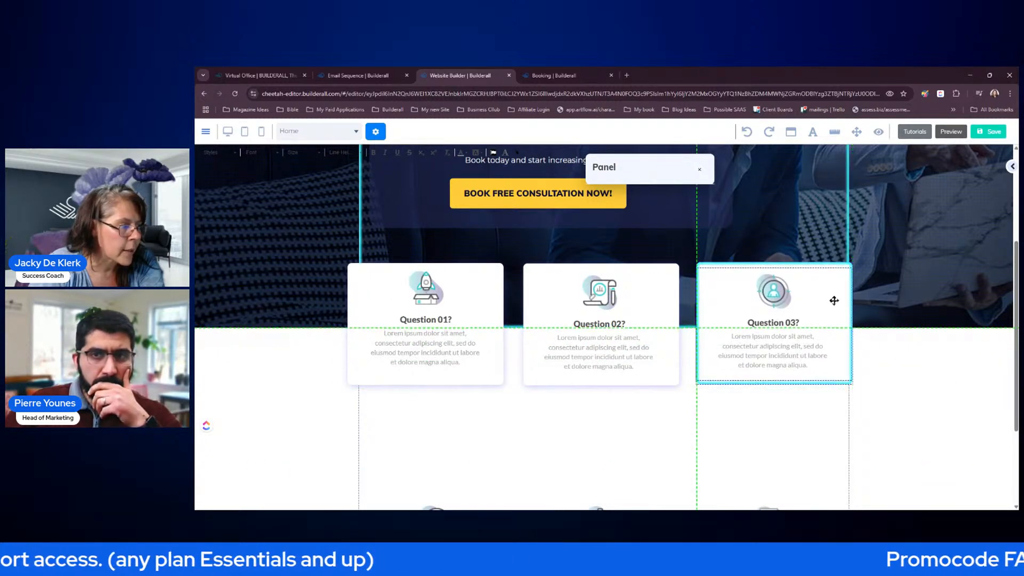
pyautogui.click(768, 446)
# - Delete the leftover Question 04, 05 and 06 cards below the hero
pyautogui.scroll(-2, 766, 441)
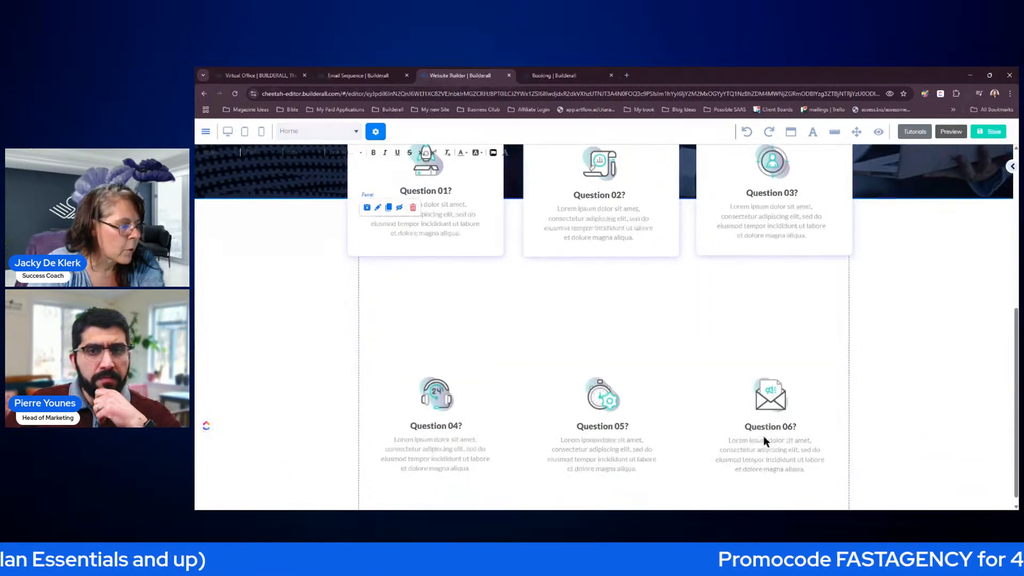
pyautogui.click(483, 386)
pyautogui.press('Delete')
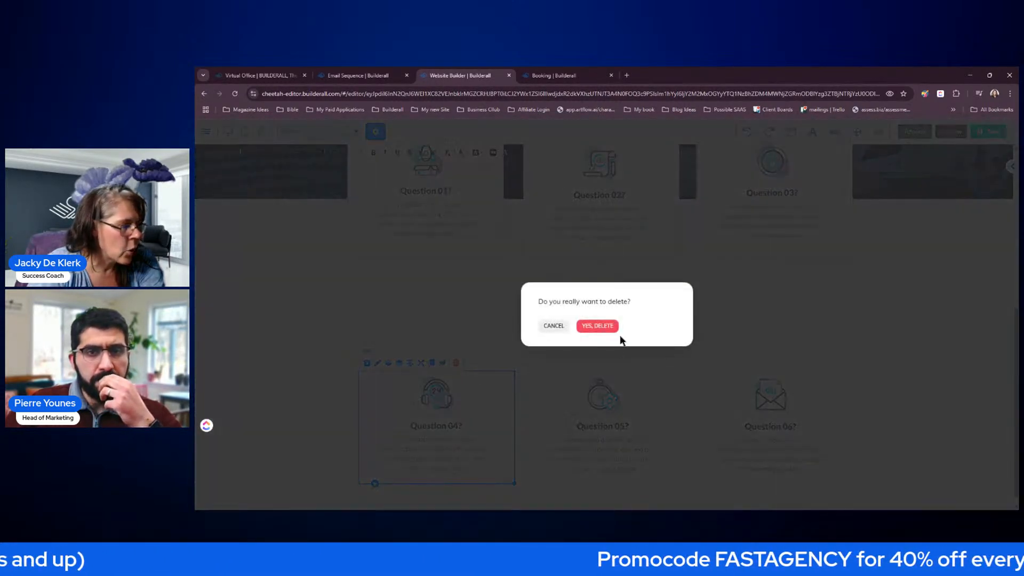
pyautogui.press('Return')
pyautogui.click(650, 399)
pyautogui.press('Delete')
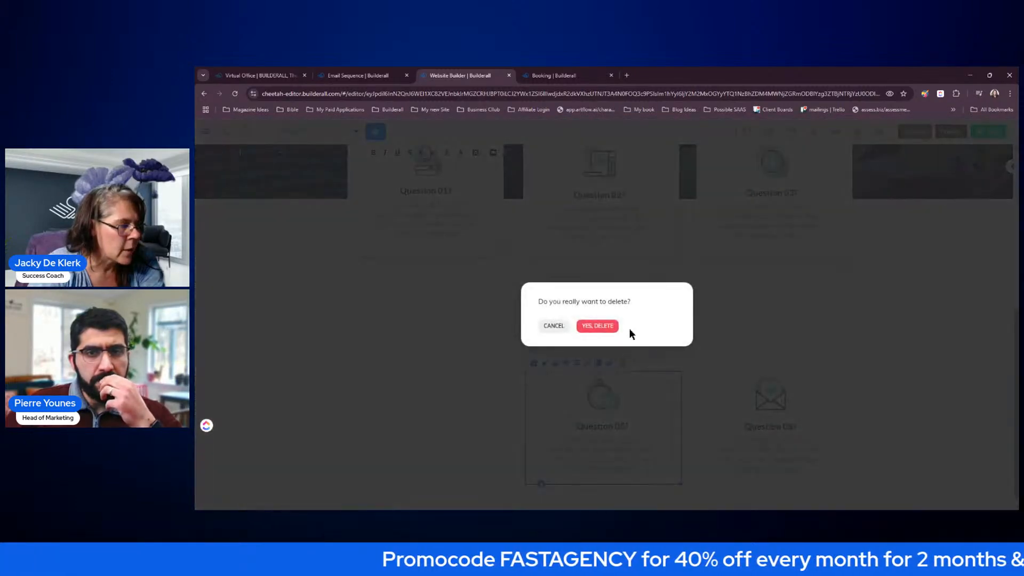
pyautogui.click(614, 327)
pyautogui.click(822, 392)
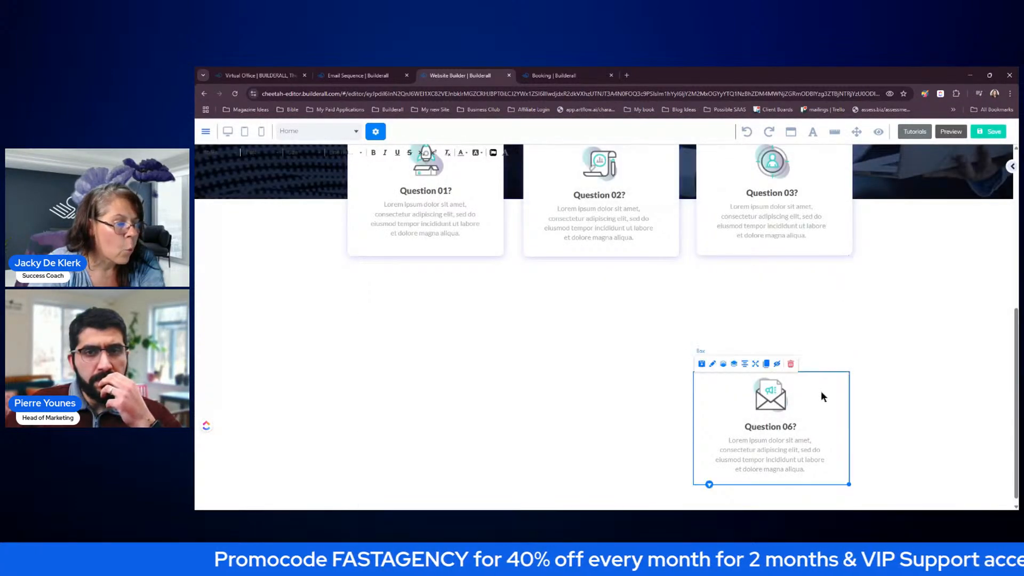
pyautogui.click(789, 365)
pyautogui.click(608, 326)
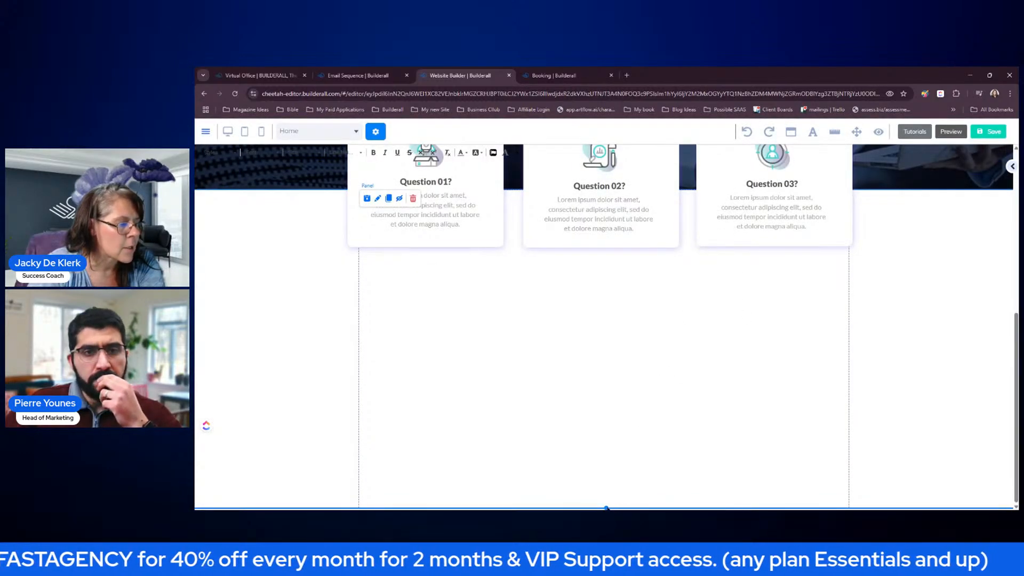
pyautogui.scroll(4, 619, 459)
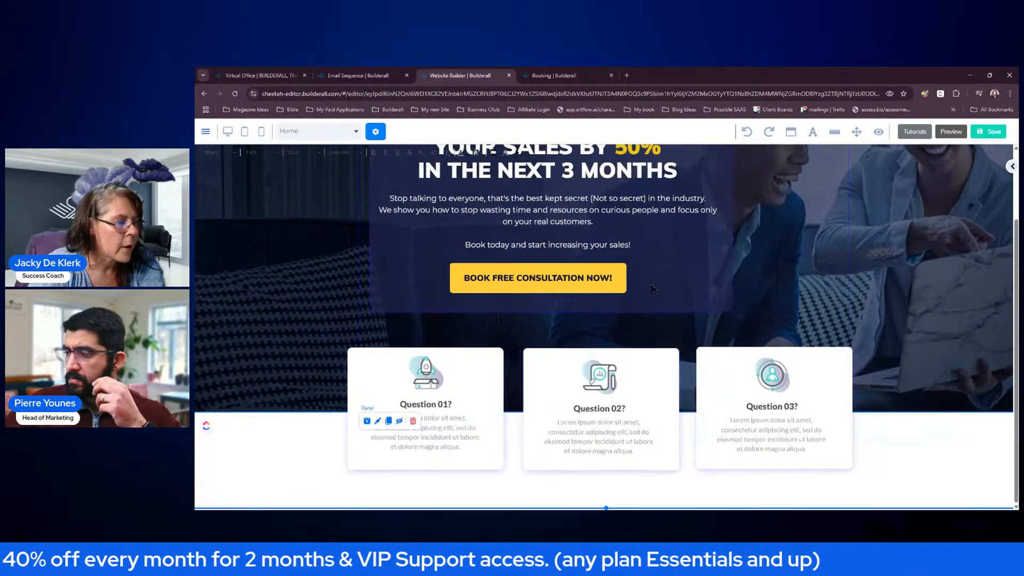
# - Bring up the add-content panel and browse the ready-made panel templates
pyautogui.scroll(2, 881, 260)
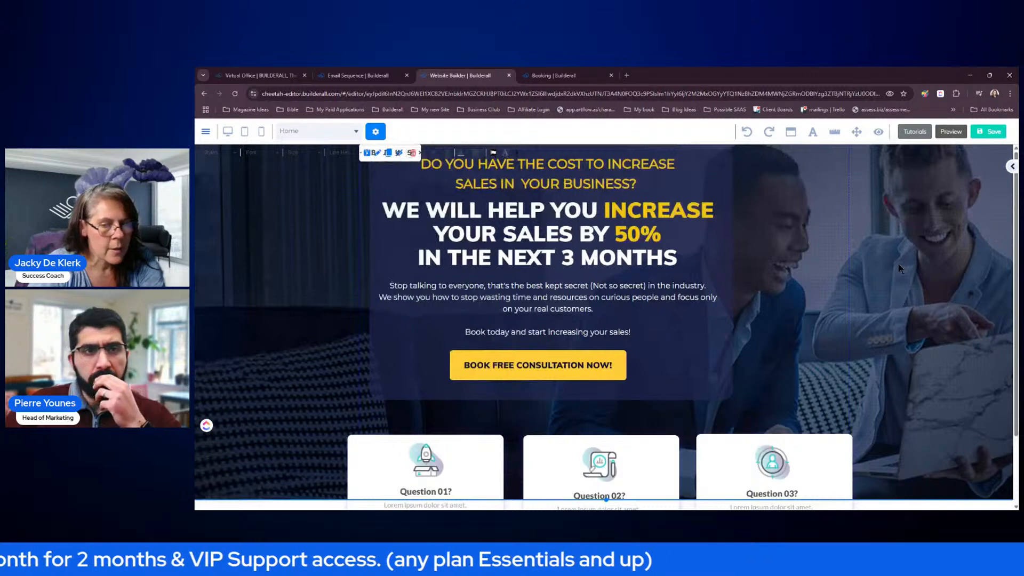
pyautogui.scroll(-2, 900, 268)
pyautogui.scroll(2, 900, 268)
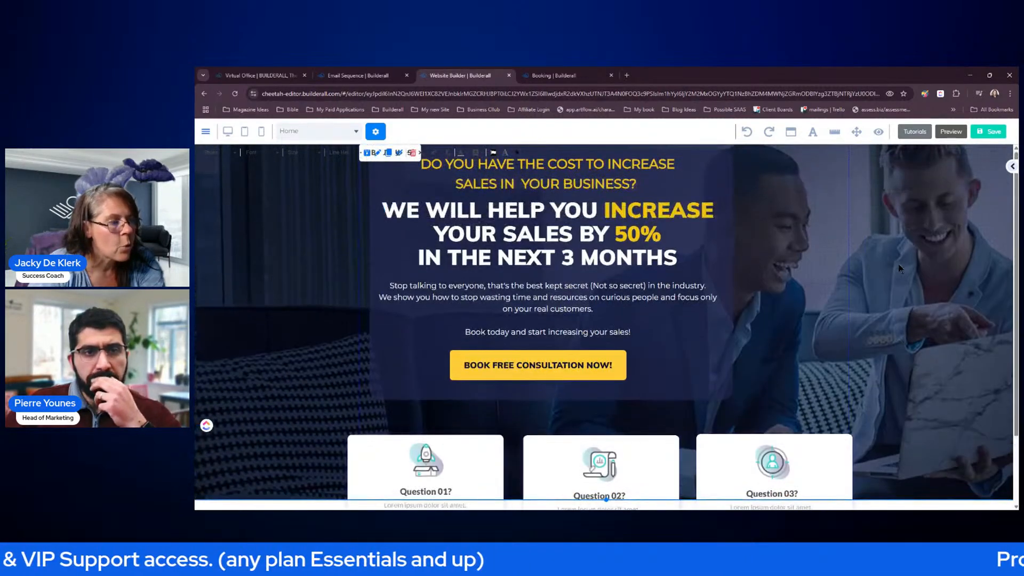
pyautogui.scroll(-2, 835, 316)
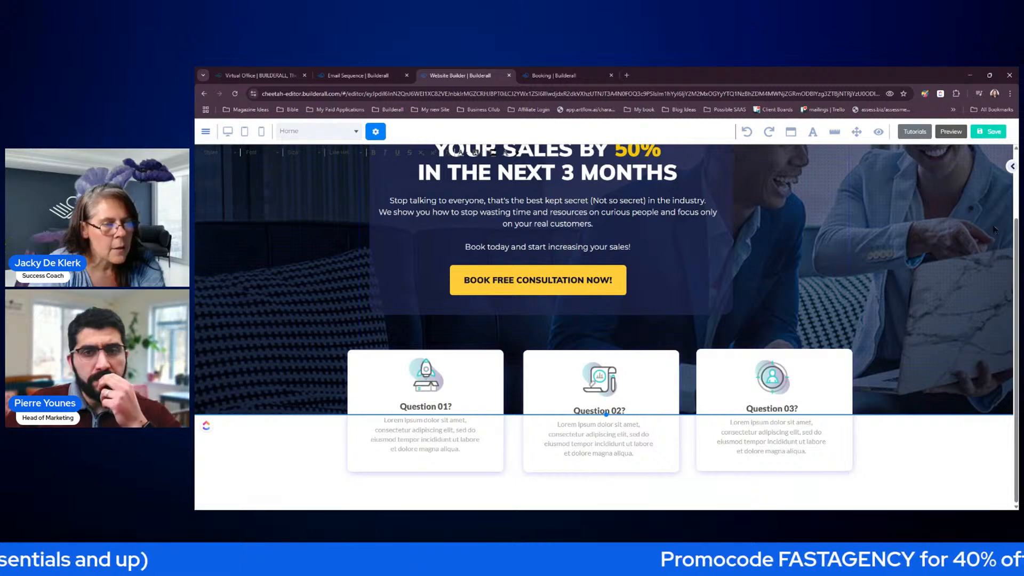
pyautogui.click(1013, 167)
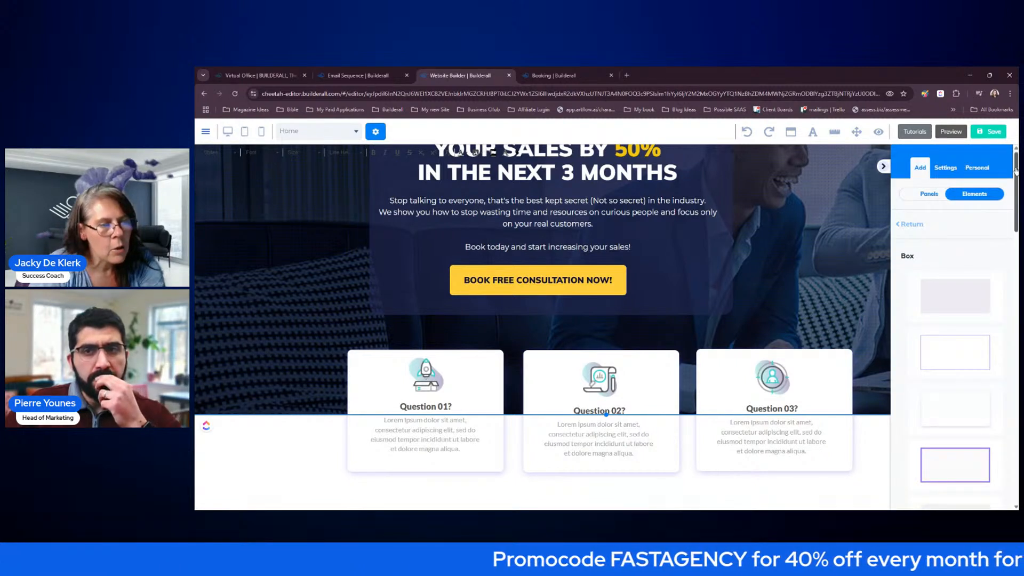
pyautogui.click(911, 224)
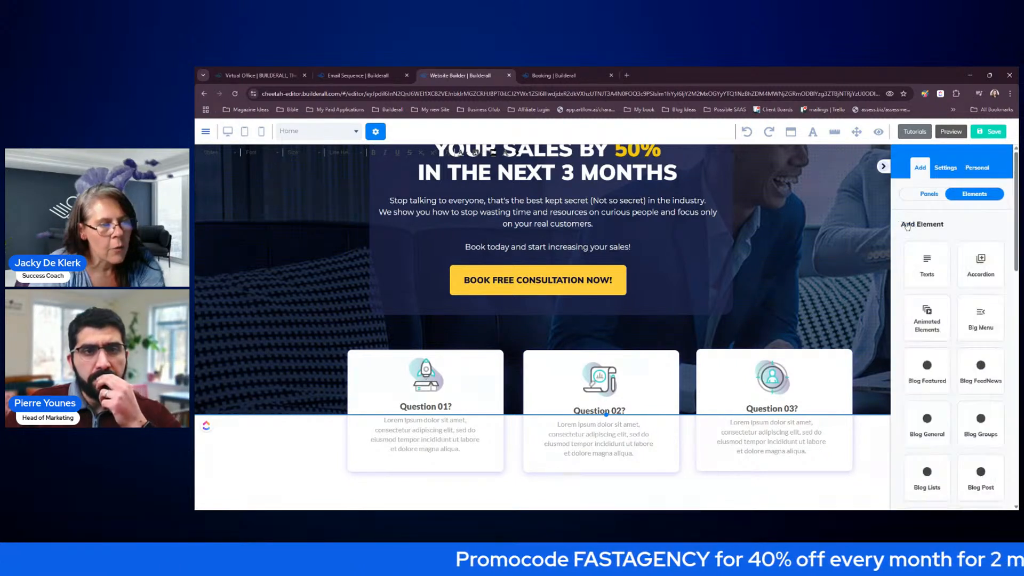
pyautogui.click(883, 167)
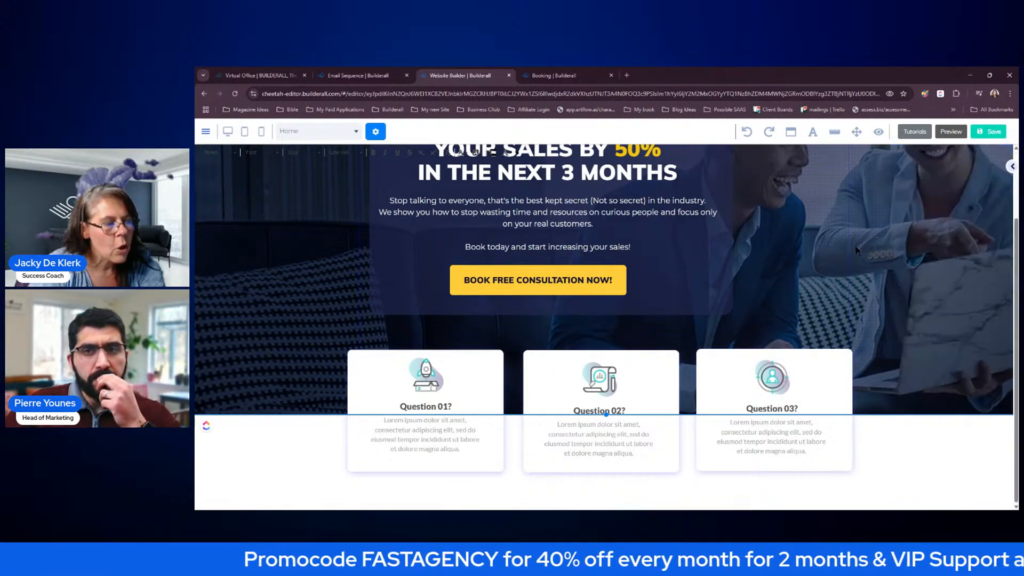
pyautogui.click(1012, 167)
pyautogui.click(928, 194)
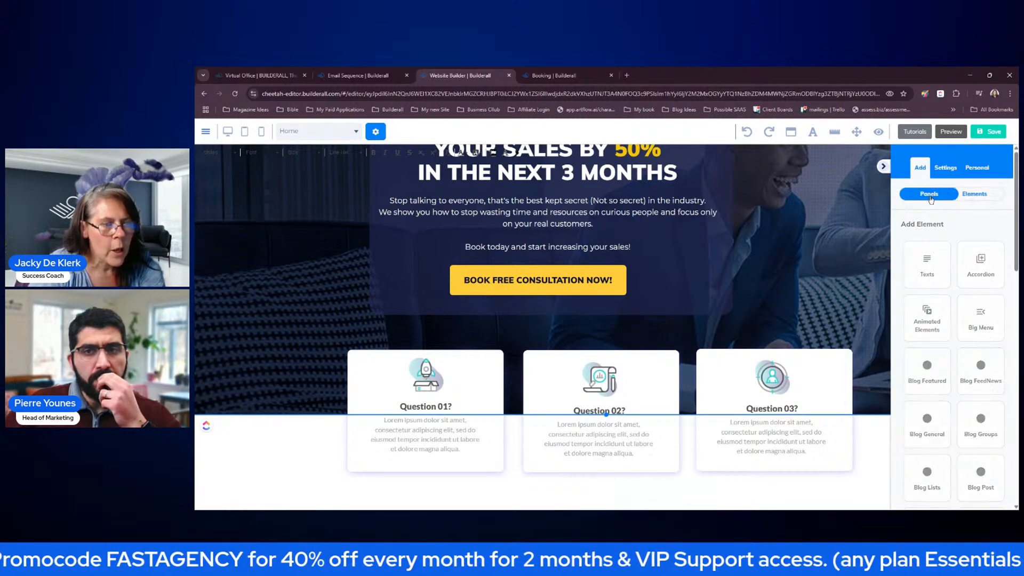
pyautogui.click(937, 248)
# - Insert the F.A.Q - 09 template from the F.A.Q category below the question cards
pyautogui.click(912, 226)
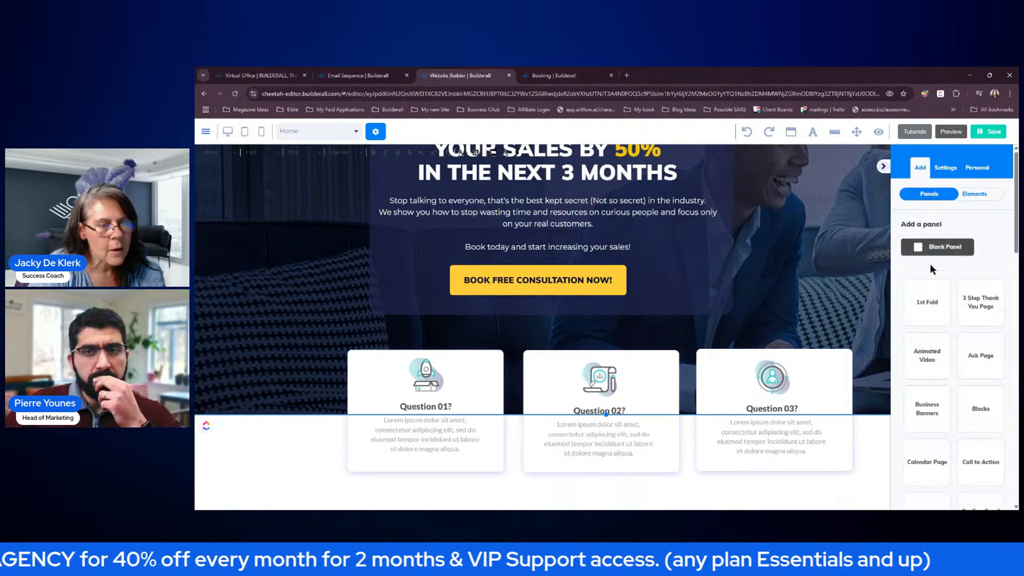
pyautogui.scroll(-3, 939, 285)
pyautogui.scroll(1, 953, 284)
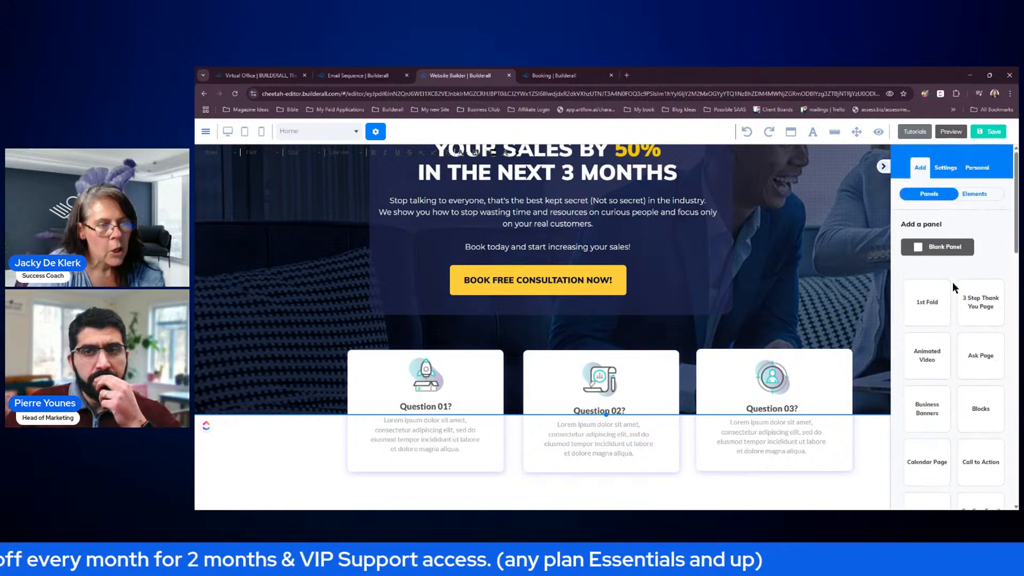
pyautogui.scroll(-5, 960, 288)
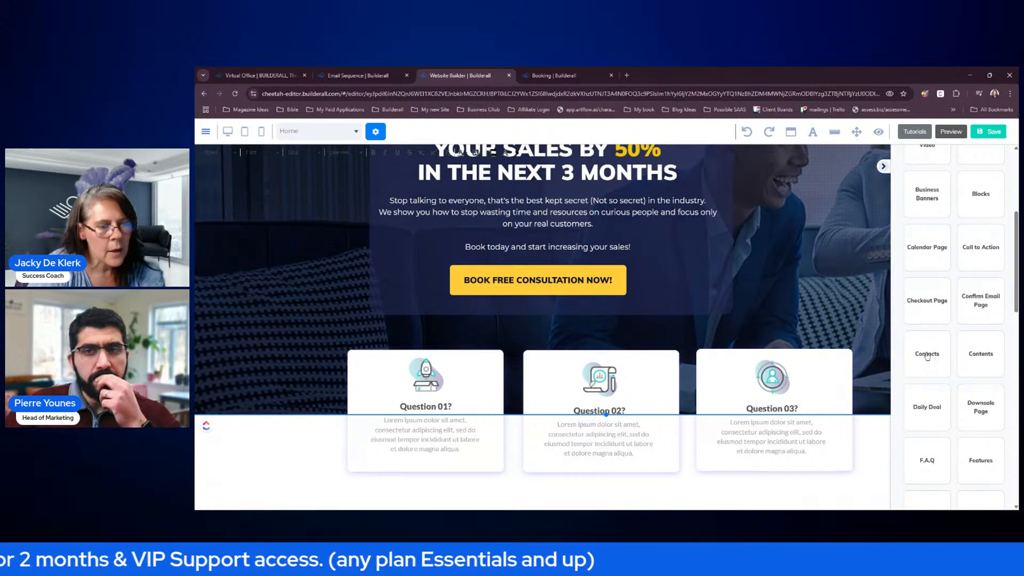
pyautogui.click(932, 475)
pyautogui.scroll(-5, 969, 355)
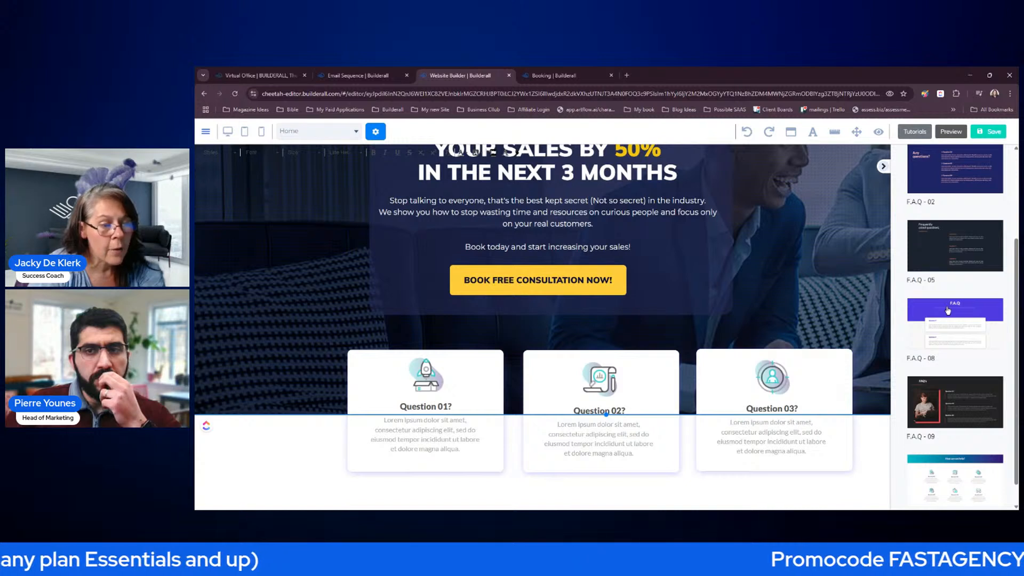
pyautogui.click(948, 381)
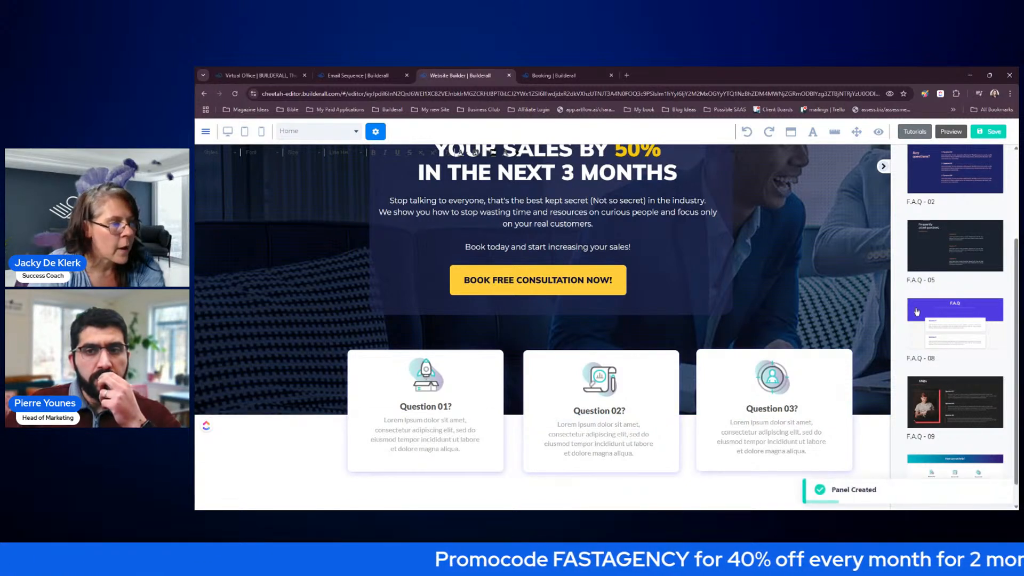
pyautogui.click(884, 166)
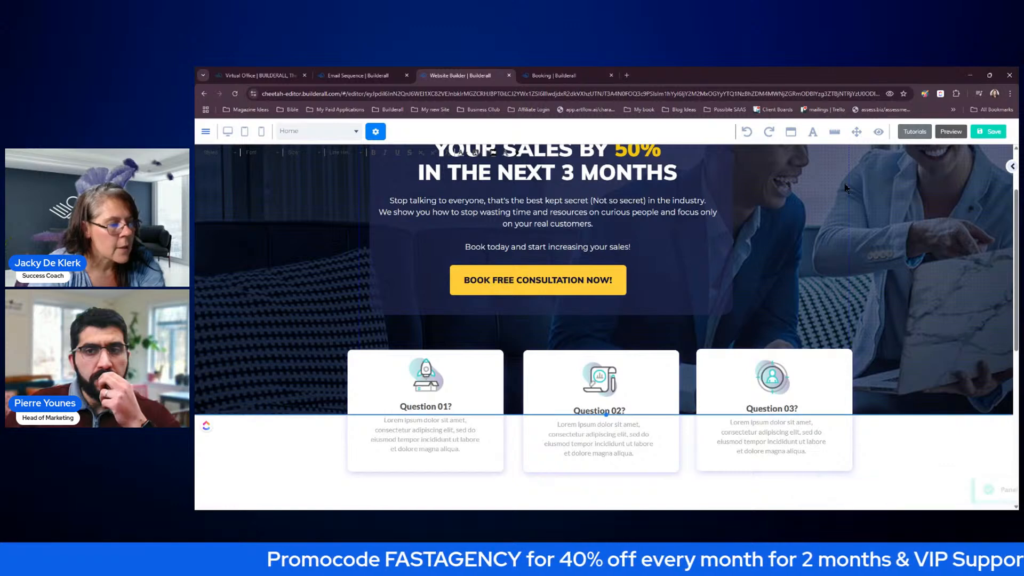
pyautogui.scroll(-4, 926, 272)
pyautogui.scroll(5, 925, 268)
# - Set the FAQ section's background colour to navy 192B84
pyautogui.scroll(-3, 922, 287)
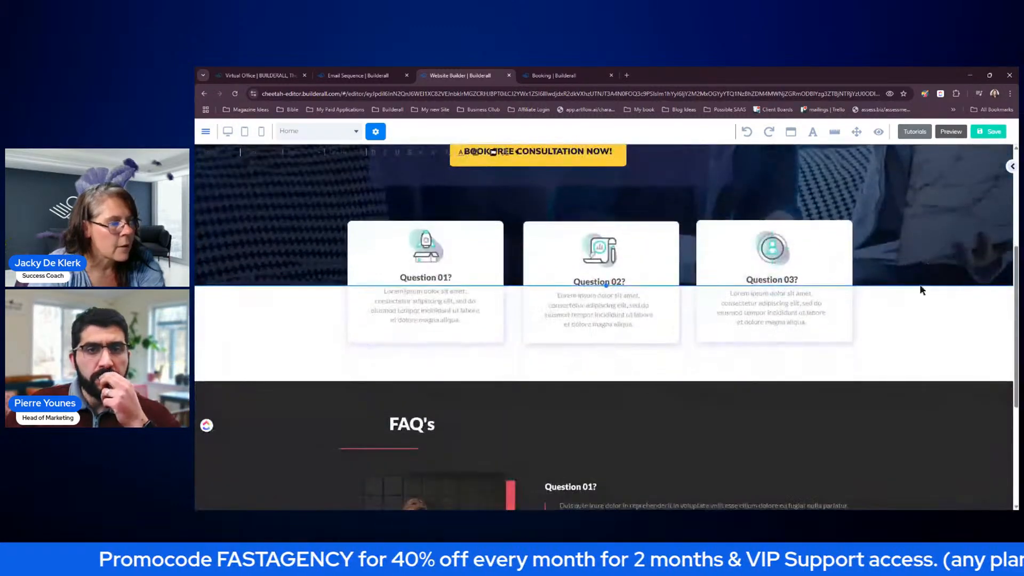
pyautogui.scroll(-4, 927, 329)
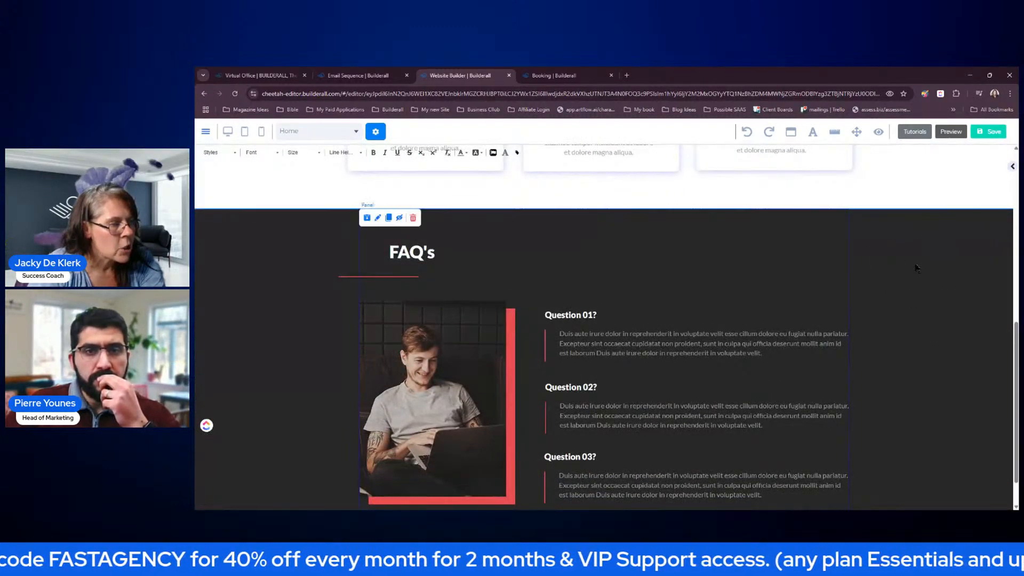
pyautogui.doubleClick(900, 280)
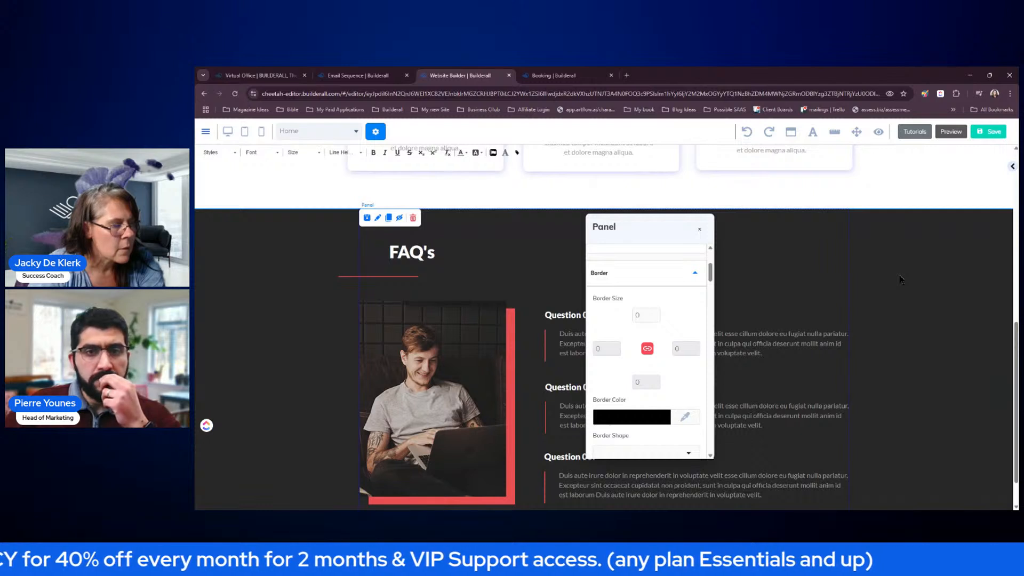
pyautogui.scroll(-2, 652, 355)
pyautogui.scroll(4, 664, 352)
pyautogui.scroll(-5, 664, 351)
pyautogui.scroll(-5, 670, 355)
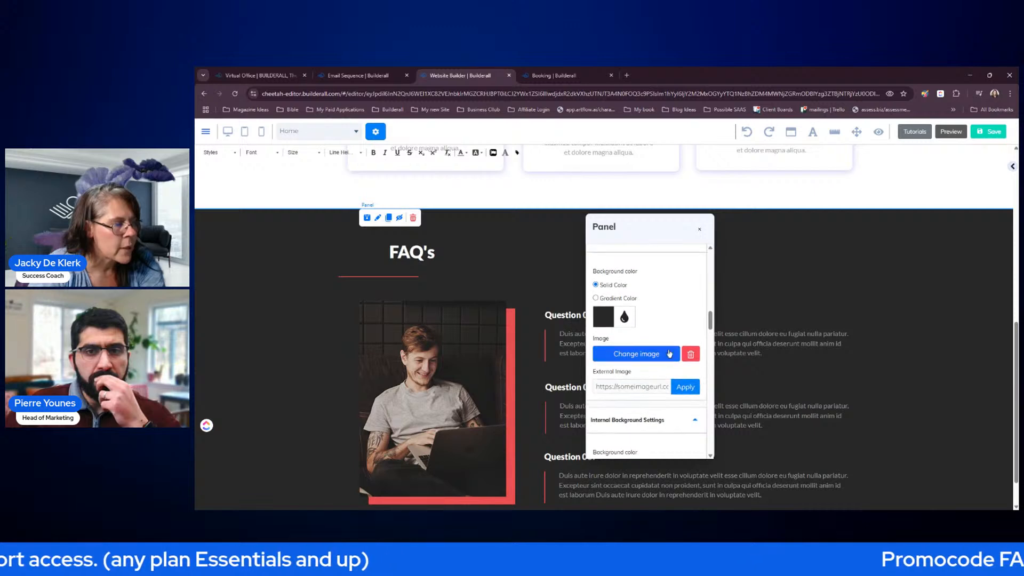
pyautogui.click(608, 320)
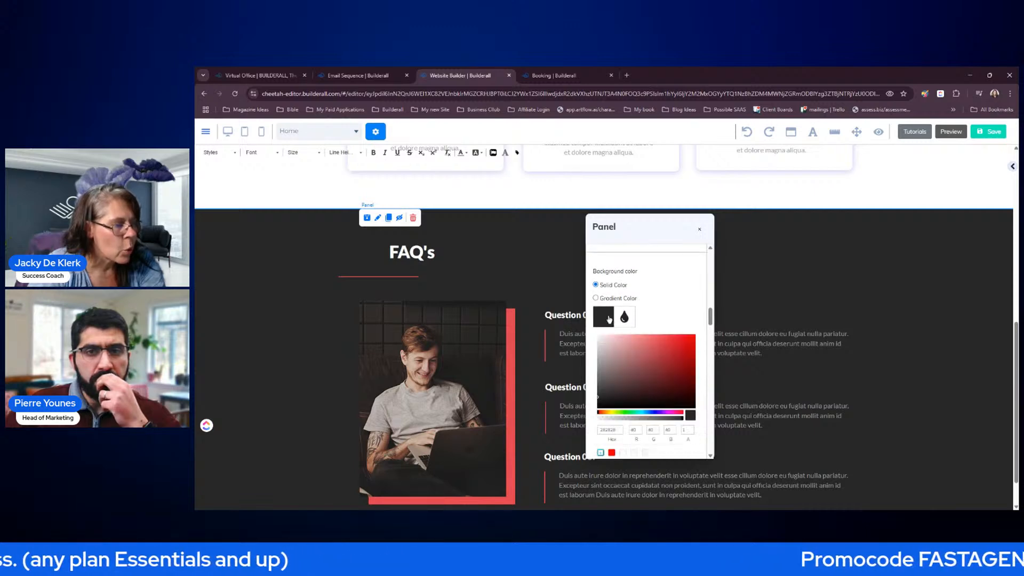
pyautogui.click(654, 415)
pyautogui.click(646, 351)
pyautogui.click(661, 365)
pyautogui.click(677, 373)
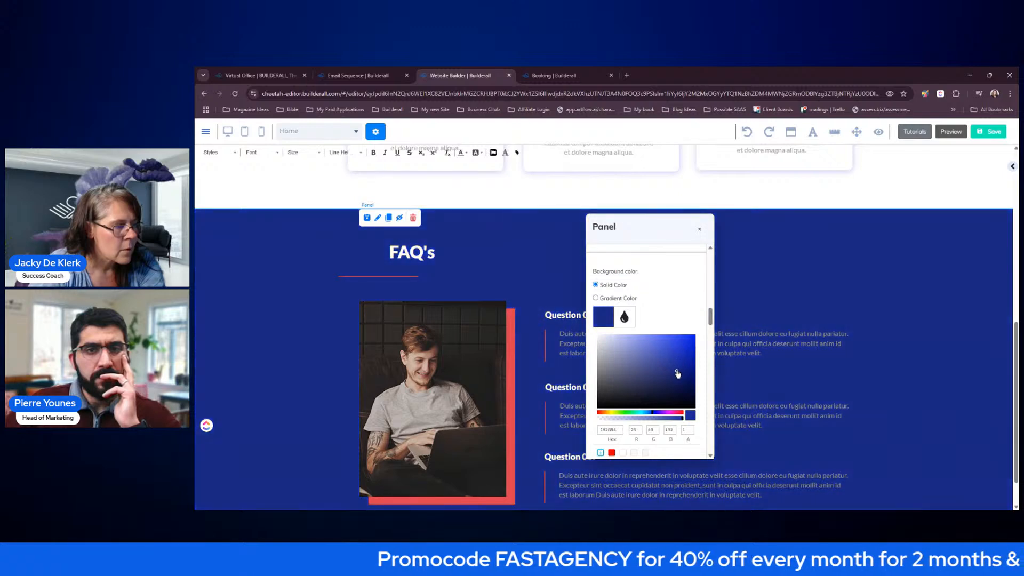
pyautogui.click(914, 272)
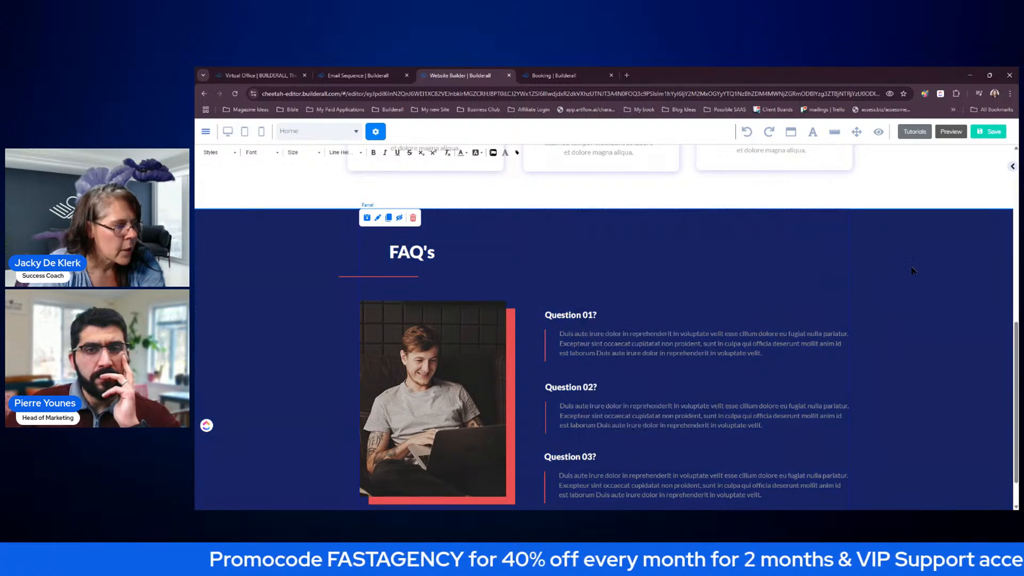
# - Inspect the red box's border colour settings behind the FAQ photo, leaving it unchanged
pyautogui.click(512, 357)
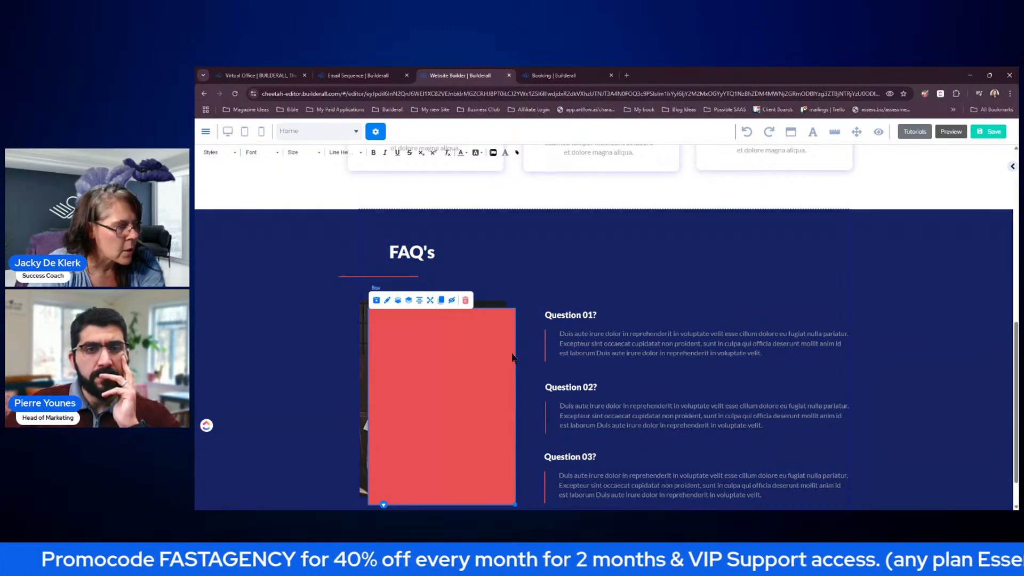
pyautogui.doubleClick(512, 357)
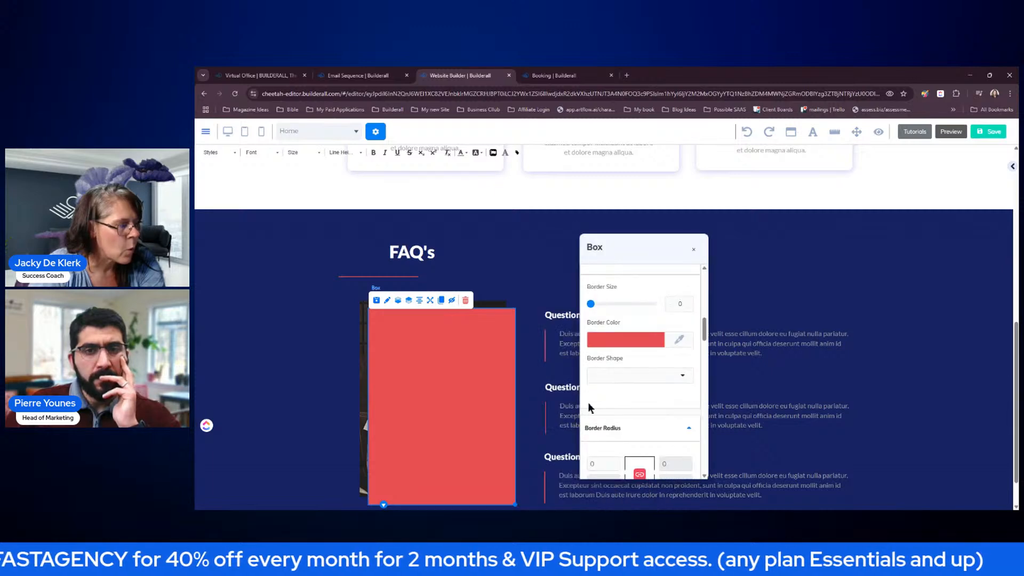
pyautogui.click(626, 339)
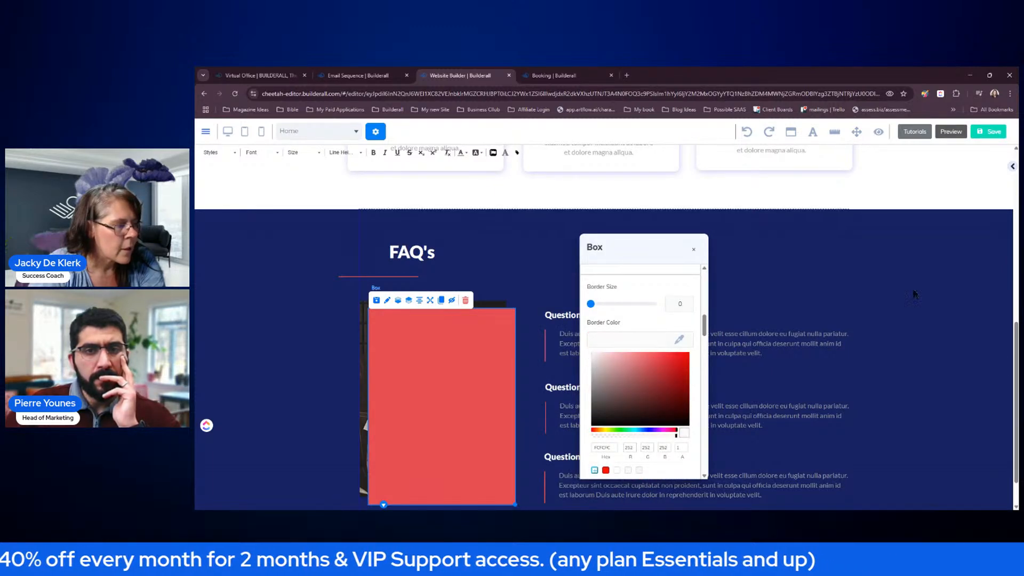
pyautogui.click(917, 316)
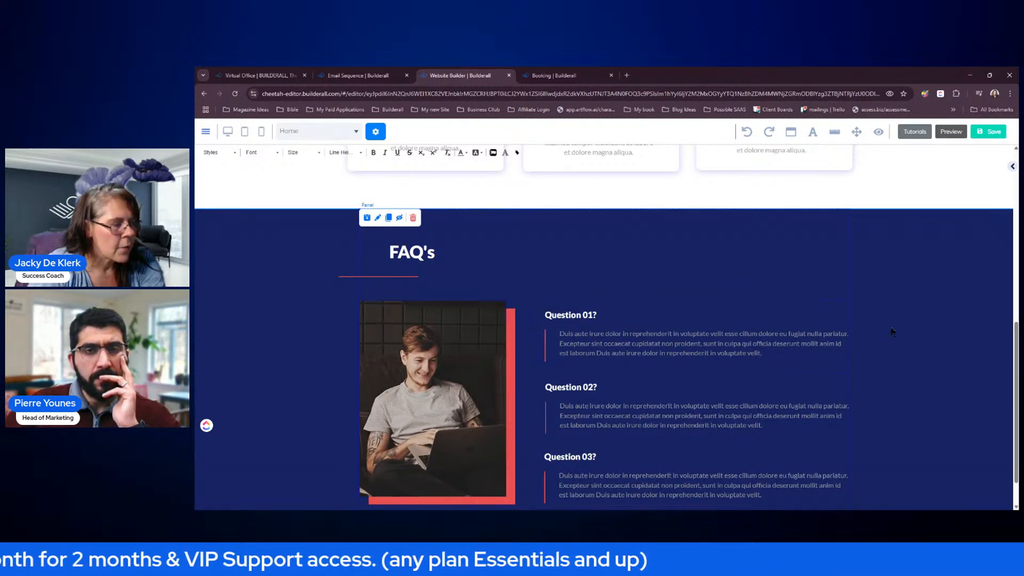
# - Save the Home page and decline publishing with 'Not now!'
pyautogui.scroll(7, 957, 263)
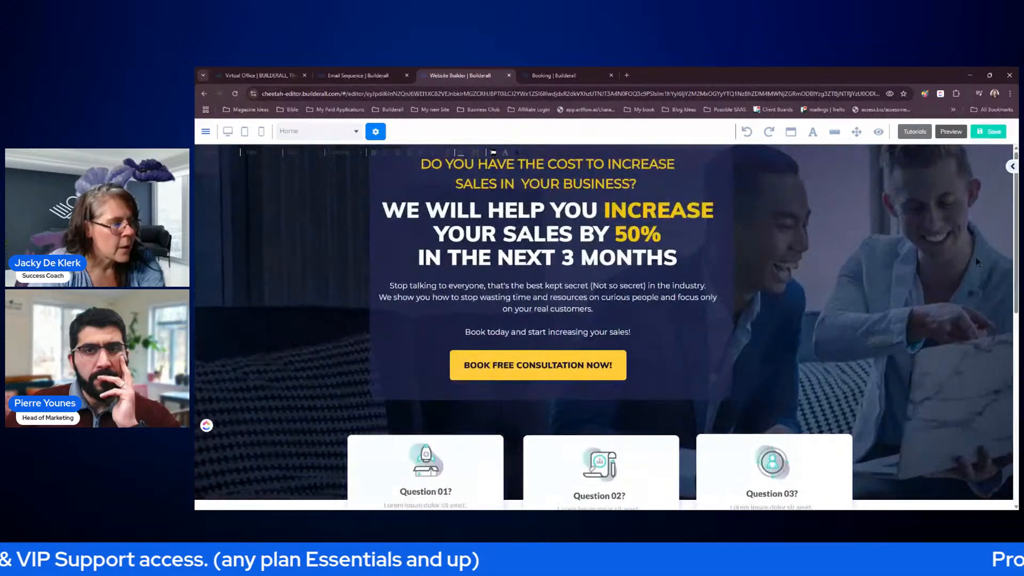
pyautogui.click(991, 133)
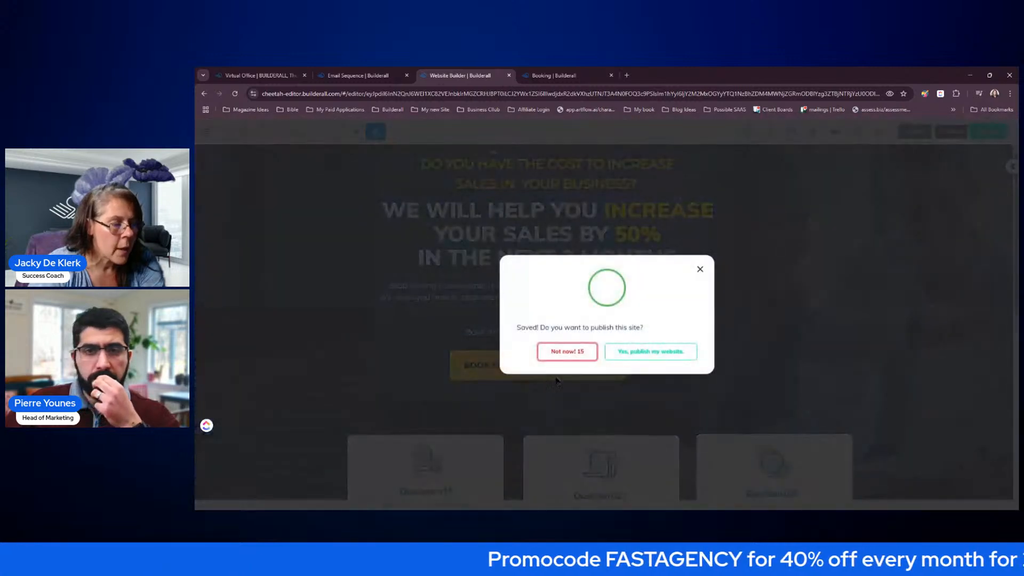
pyautogui.click(576, 355)
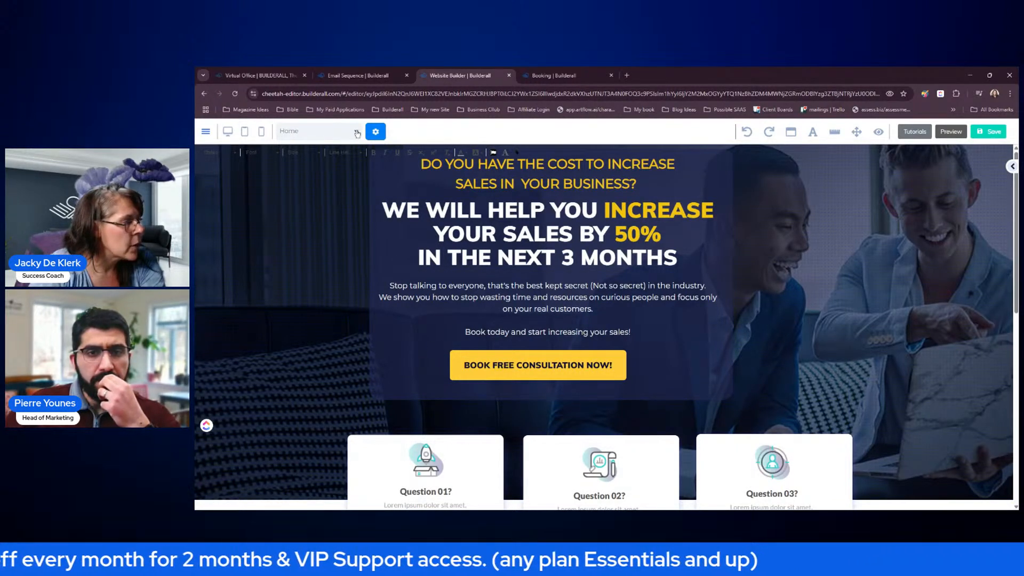
pyautogui.click(207, 132)
# - Duplicate the Home page in My pages and open the home-copy page's settings
pyautogui.click(231, 240)
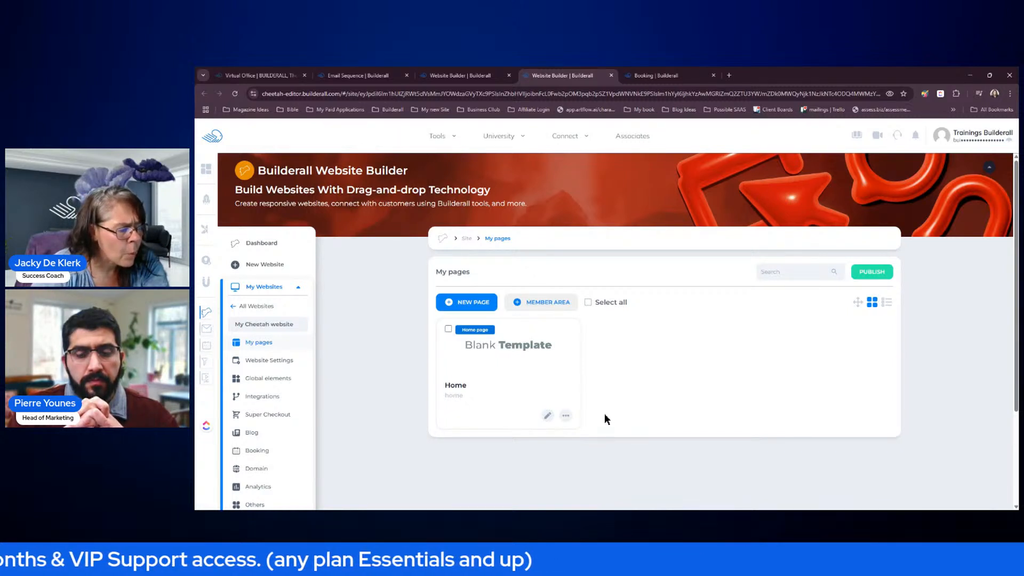
pyautogui.click(566, 416)
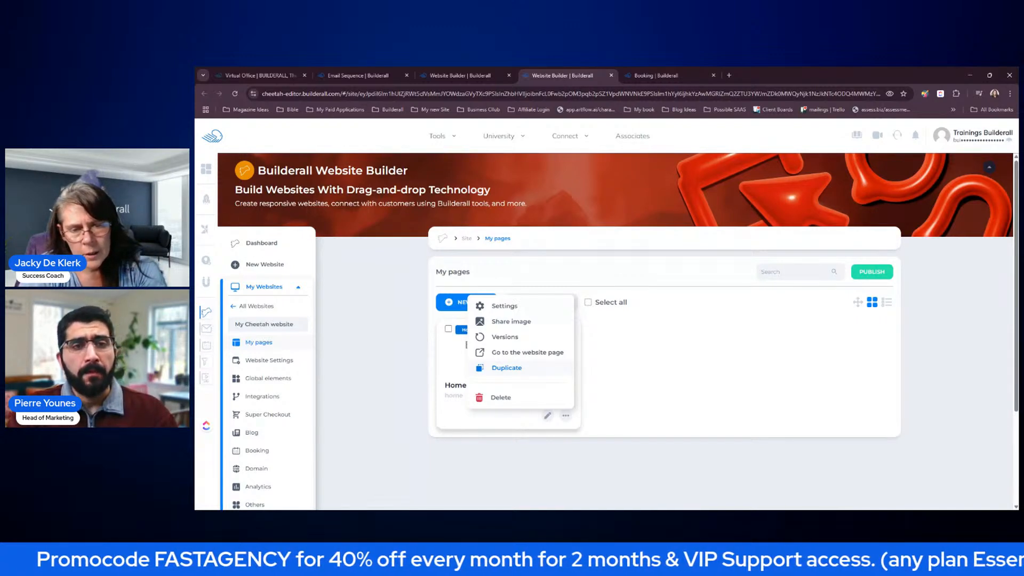
pyautogui.click(517, 368)
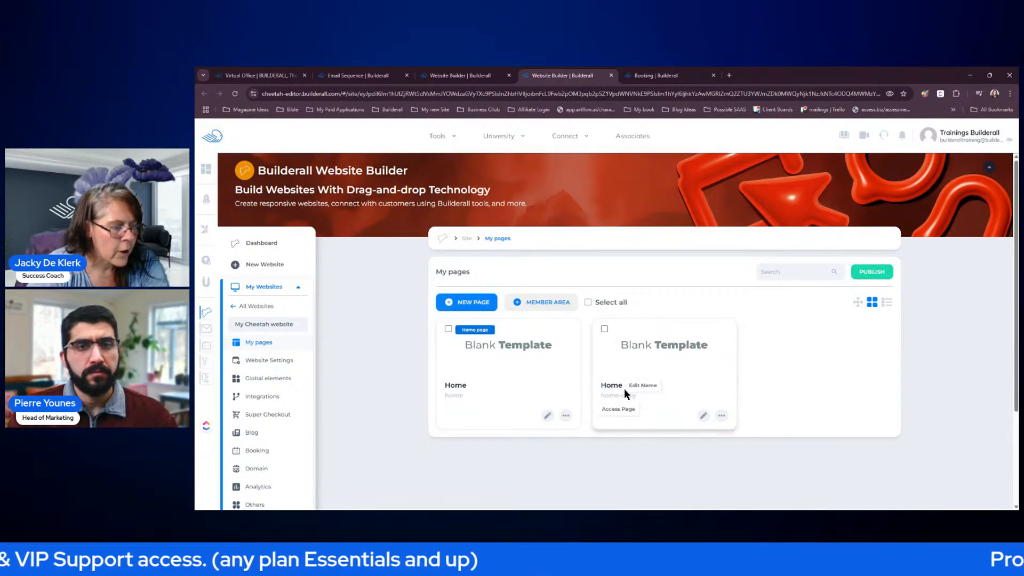
pyautogui.click(722, 416)
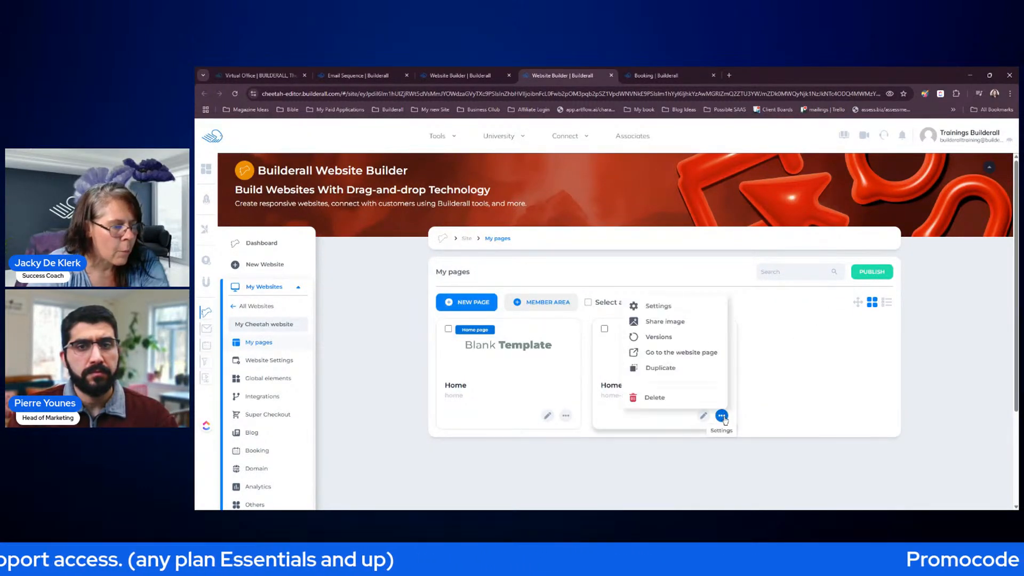
pyautogui.click(667, 306)
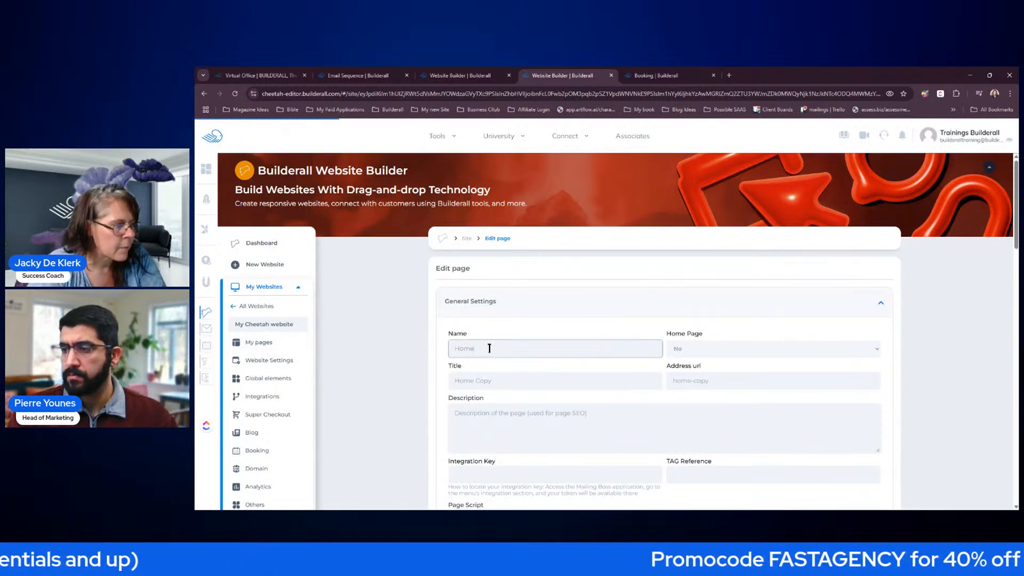
# - Rename the copied page from Home to 'Thank You'
pyautogui.moveTo(487, 348); pyautogui.dragTo(446, 350)
pyautogui.write('tHANK')
pyautogui.press('BackSpace')
pyautogui.press('BackSpace')
pyautogui.press('BackSpace')
pyautogui.press('BackSpace')
pyautogui.write('Thank YOu')
pyautogui.press('Tab')
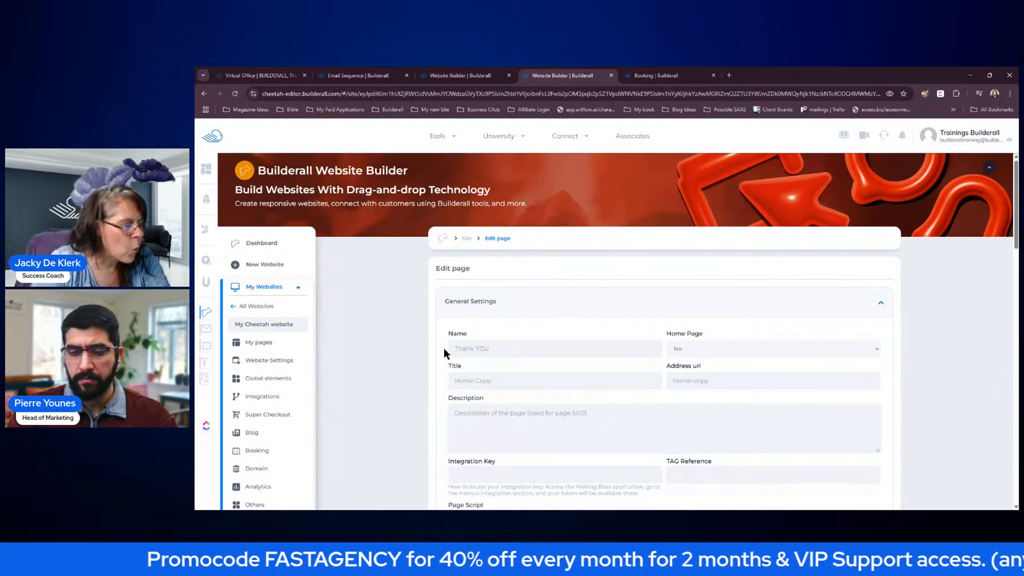
pyautogui.click(511, 348)
pyautogui.press('BackSpace')
pyautogui.press('BackSpace')
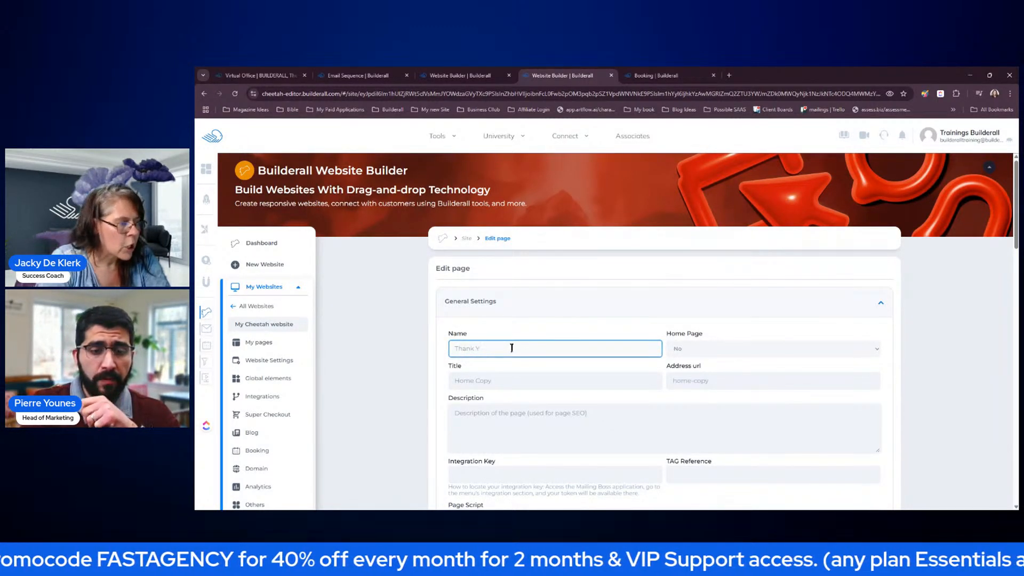
pyautogui.write('ou')
# - Set the page title to 'Thank You' and the address to 'thank-you', then save
pyautogui.click(557, 387)
pyautogui.moveTo(523, 380); pyautogui.dragTo(451, 381)
pyautogui.write('T')
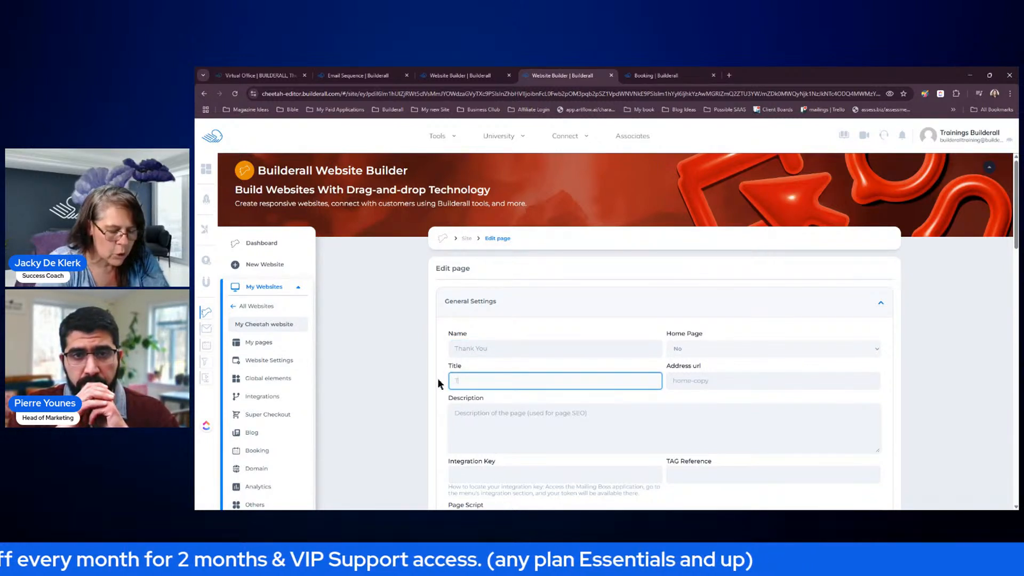
pyautogui.press('Tab')
pyautogui.write('thank')
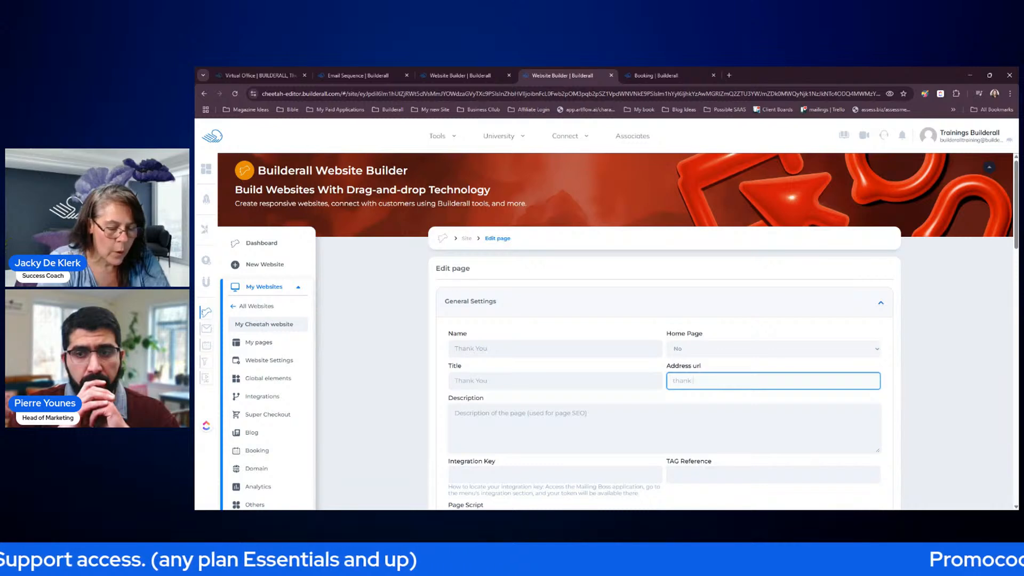
pyautogui.click(871, 336)
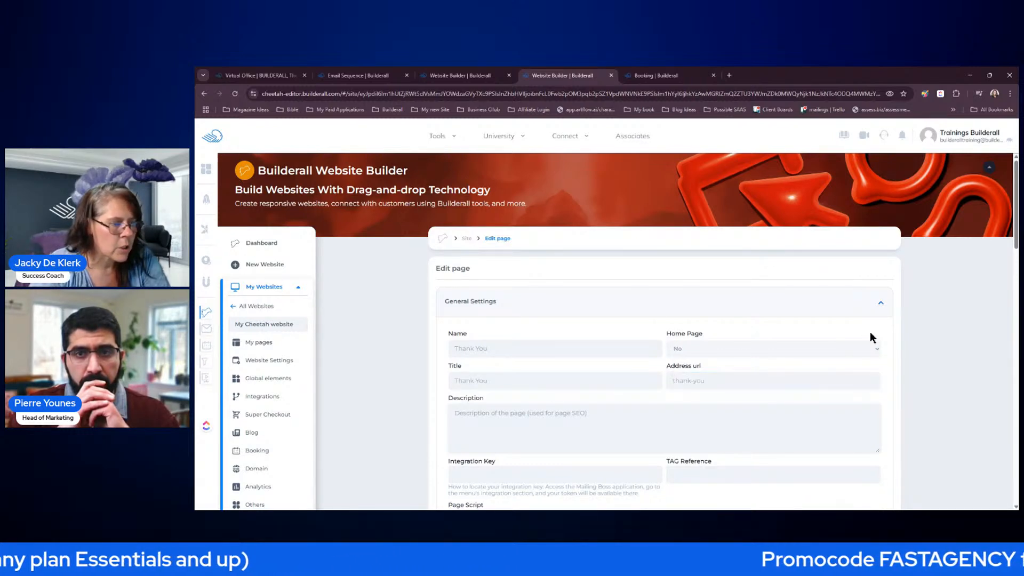
pyautogui.scroll(-9, 877, 352)
pyautogui.click(865, 282)
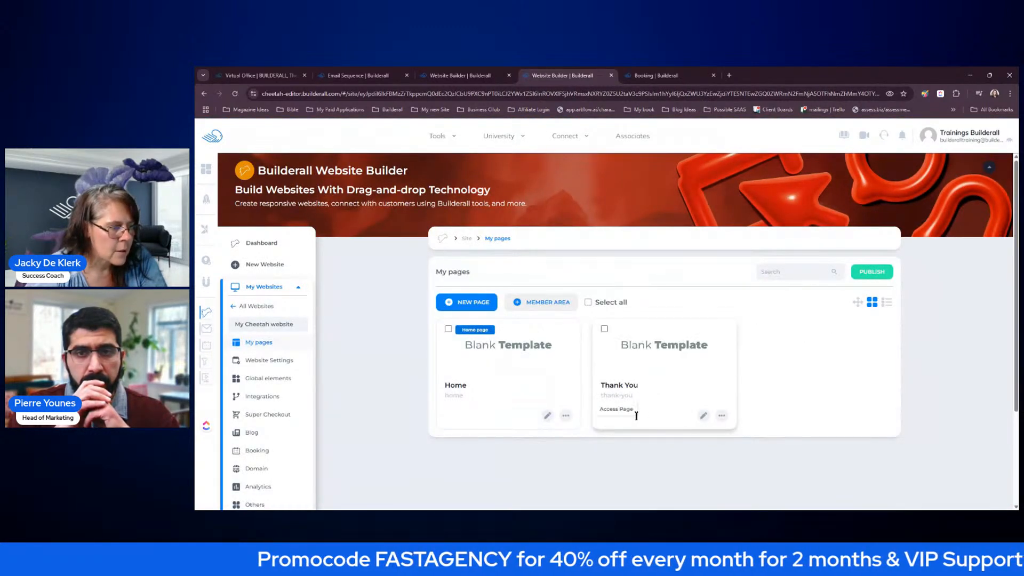
# - Open the Thank You page and delete its question-cards row and FAQ section
pyautogui.click(703, 416)
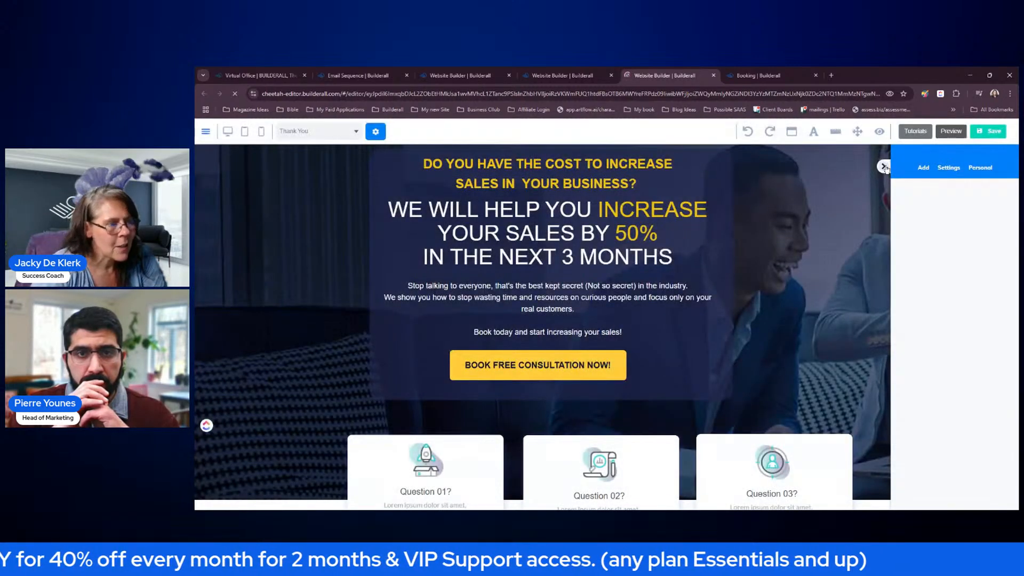
pyautogui.scroll(-5, 533, 294)
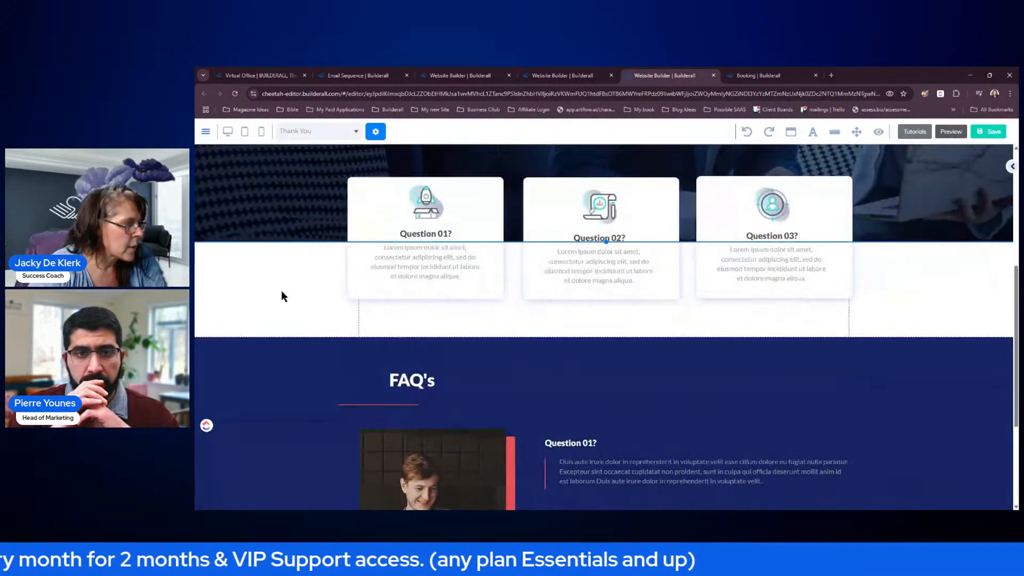
pyautogui.click(412, 250)
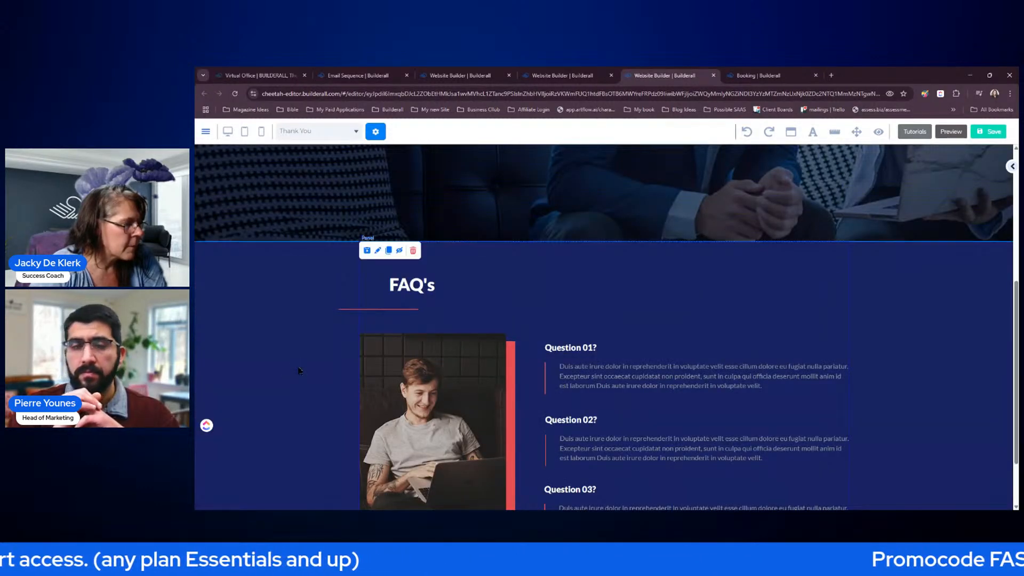
pyautogui.click(413, 251)
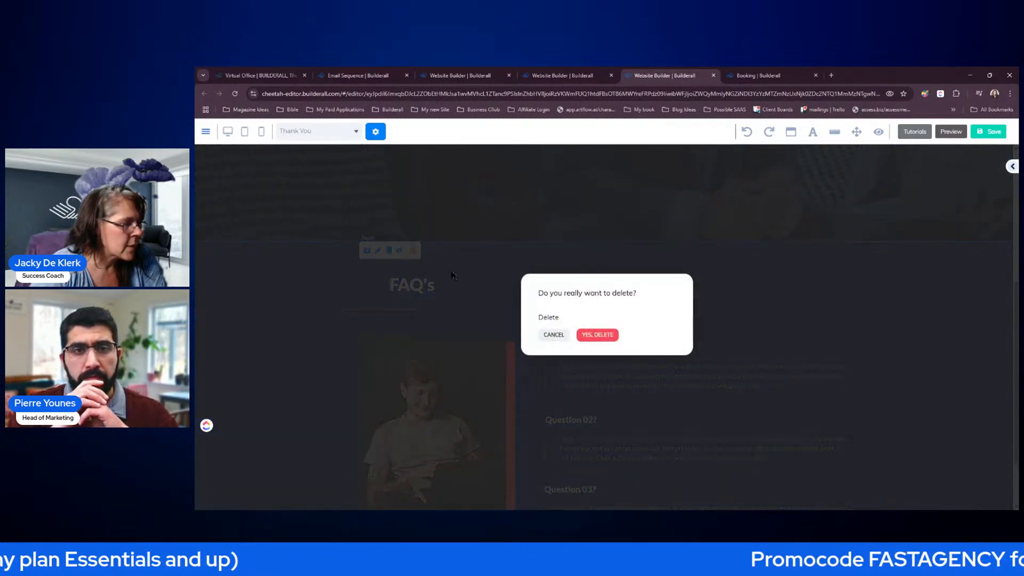
pyautogui.click(587, 337)
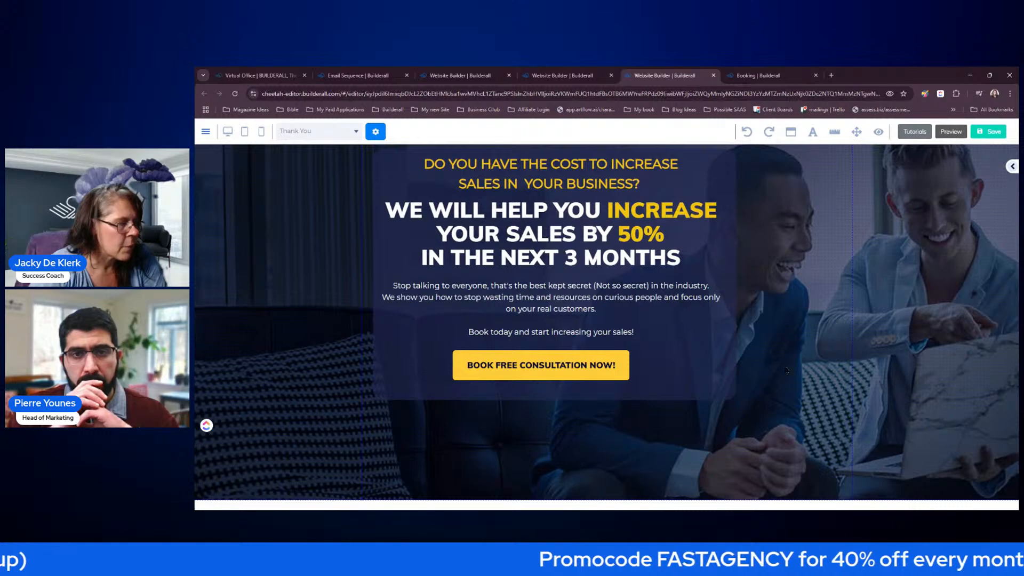
# - Remove the background photo from the hero panel
pyautogui.doubleClick(834, 286)
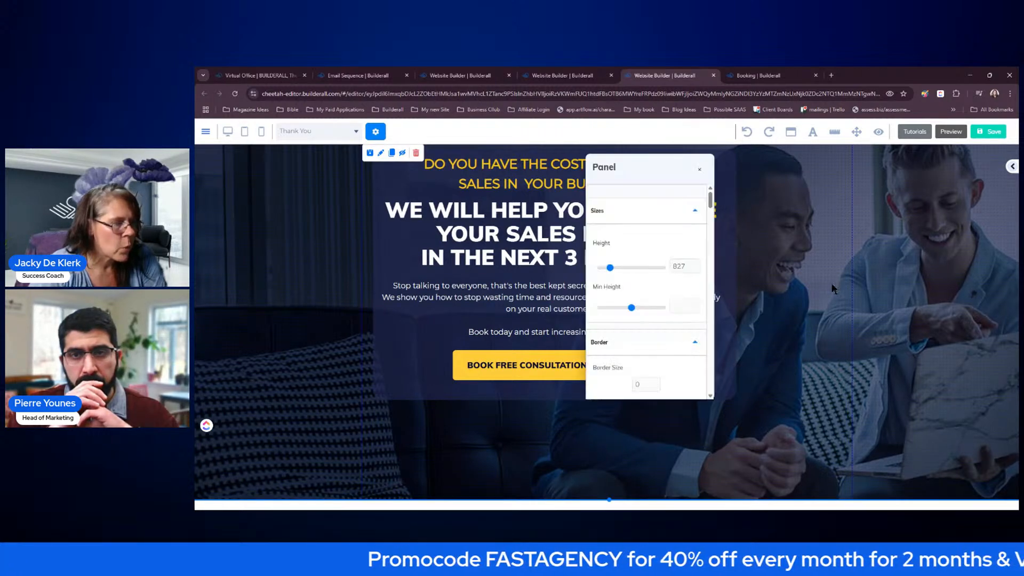
pyautogui.moveTo(711, 202); pyautogui.dragTo(717, 235)
pyautogui.scroll(-5, 705, 278)
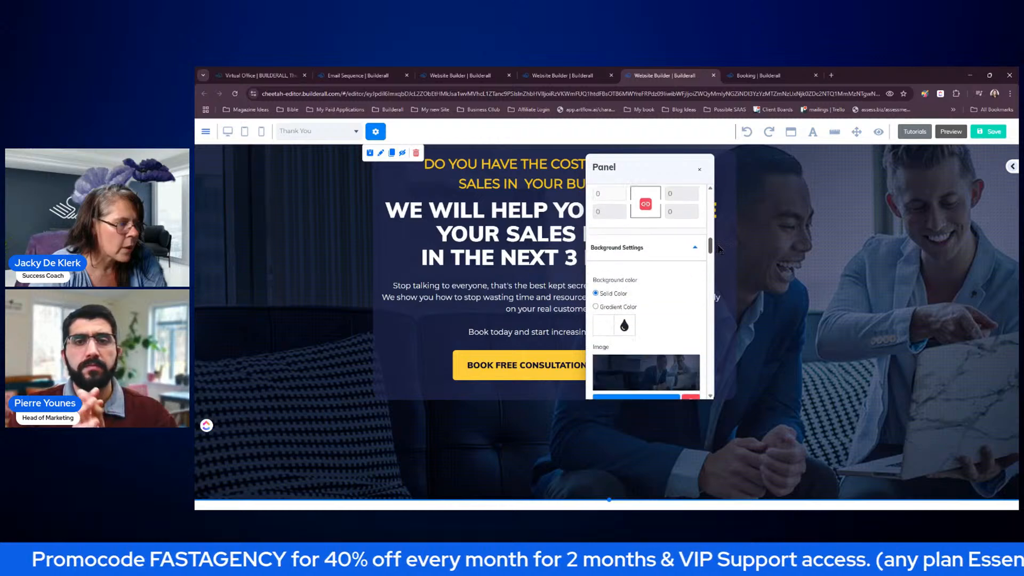
pyautogui.click(692, 316)
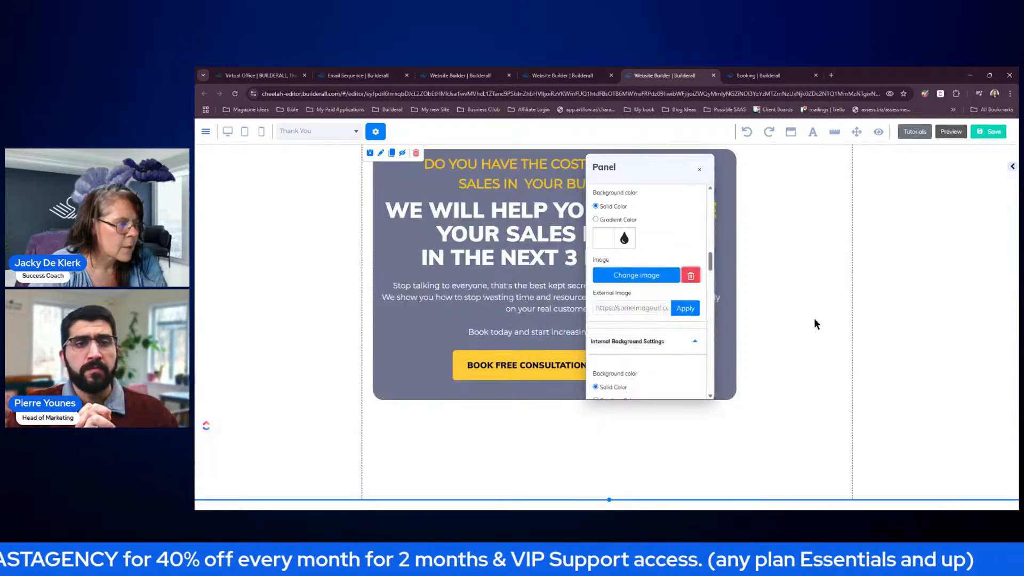
pyautogui.click(815, 316)
# - Give the hero panel a solid dark navy background colour
pyautogui.doubleClick(812, 295)
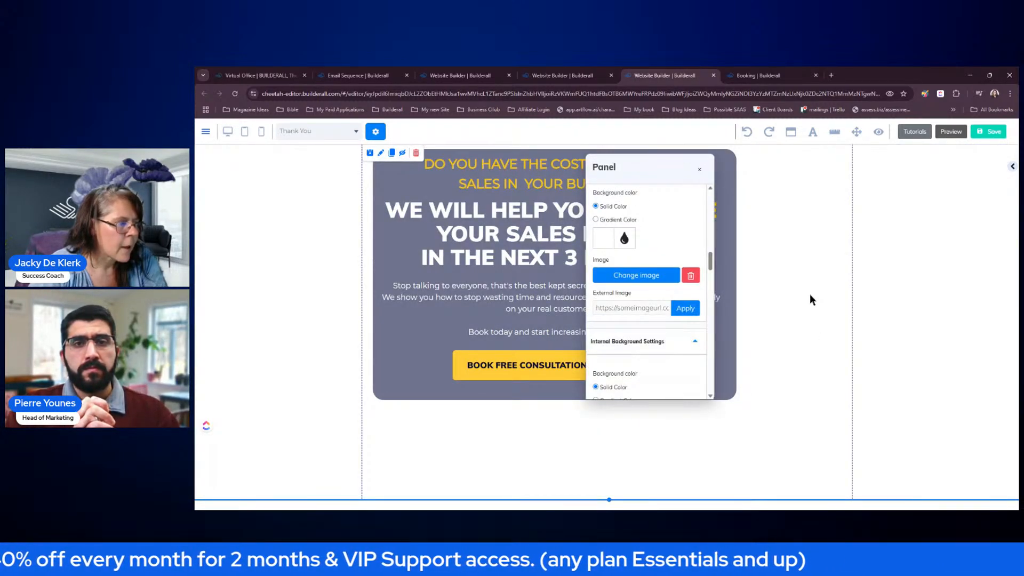
pyautogui.click(611, 245)
pyautogui.moveTo(652, 336); pyautogui.dragTo(637, 312)
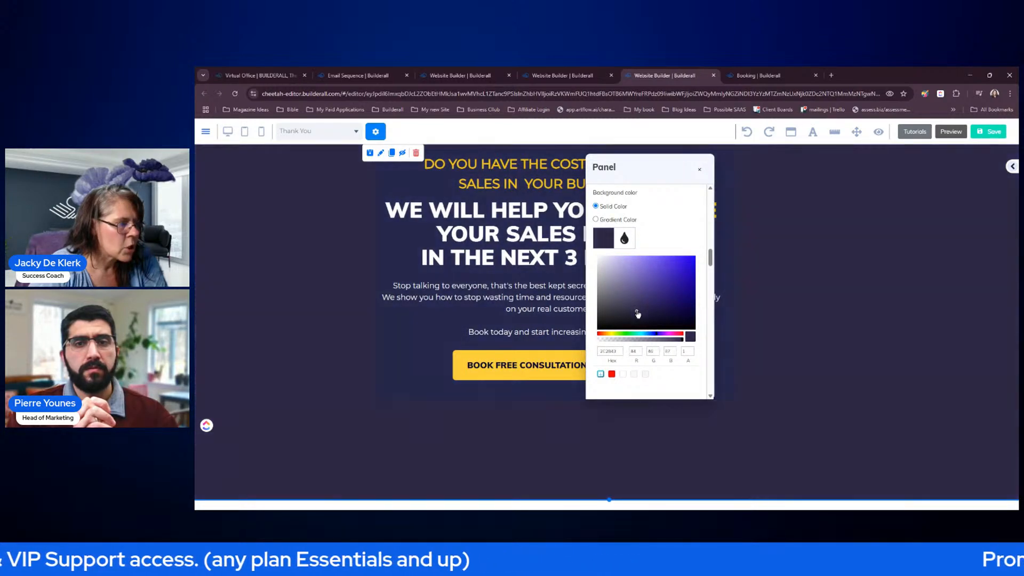
pyautogui.click(823, 294)
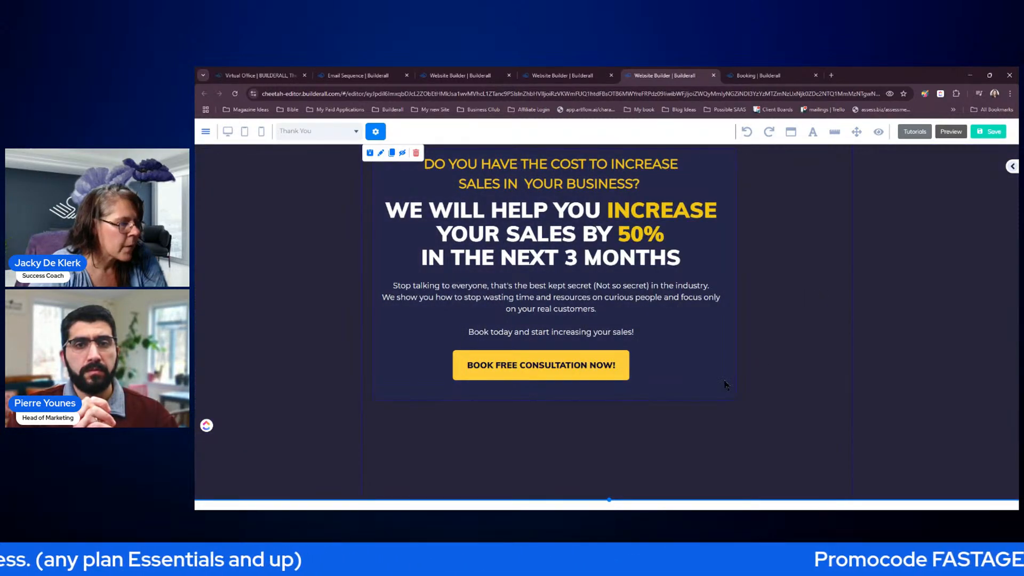
pyautogui.click(727, 385)
# - Widen the hero content box, the question line, the headline and the paragraph
pyautogui.moveTo(736, 401); pyautogui.dragTo(854, 433)
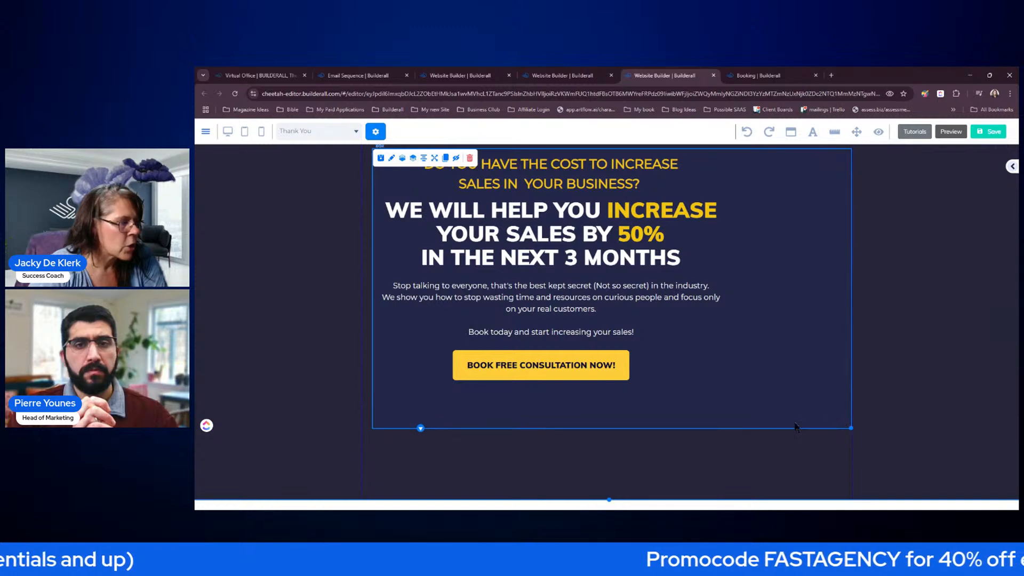
pyautogui.click(634, 187)
pyautogui.moveTo(691, 211); pyautogui.dragTo(839, 212)
pyautogui.click(632, 253)
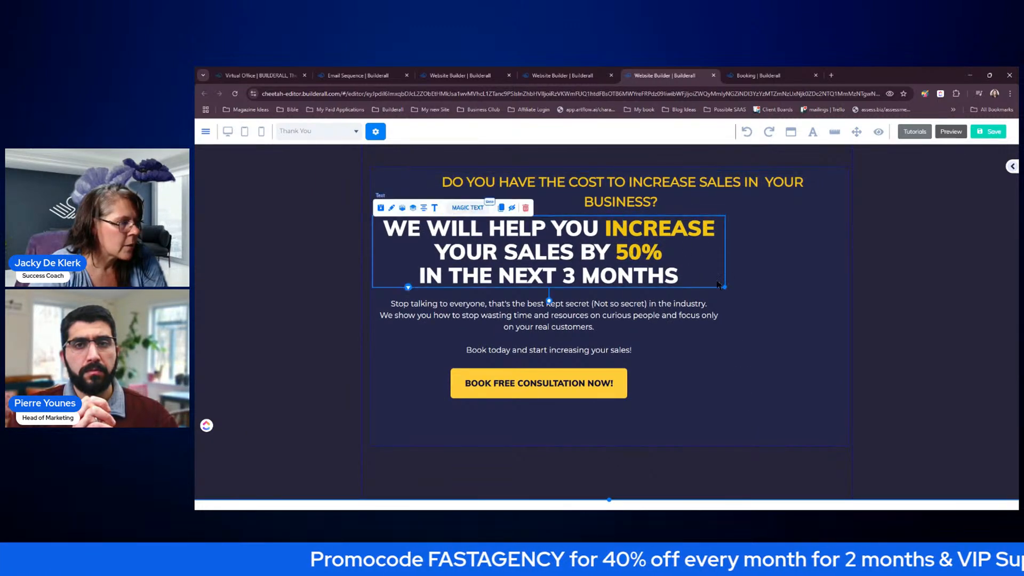
pyautogui.moveTo(726, 288); pyautogui.dragTo(848, 293)
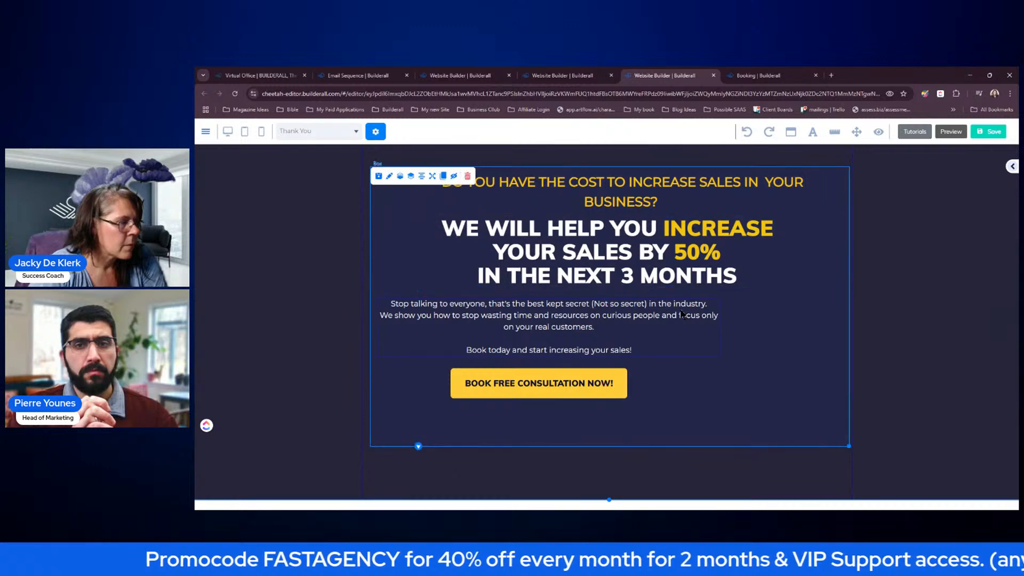
pyautogui.click(696, 338)
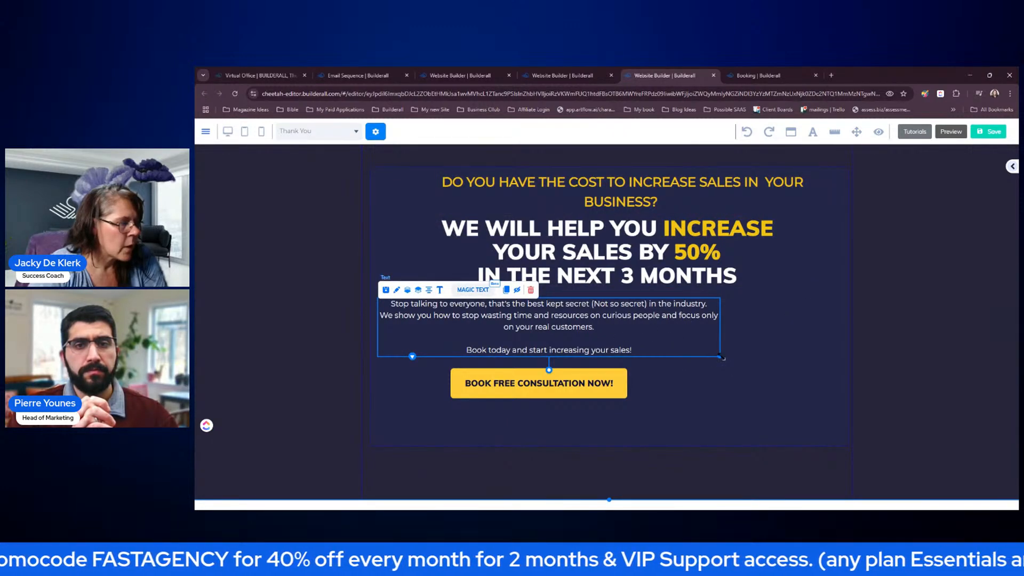
pyautogui.moveTo(722, 358); pyautogui.dragTo(848, 357)
pyautogui.click(730, 337)
# - Delete the BOOK FREE CONSULTATION NOW! button from the hero
pyautogui.click(587, 392)
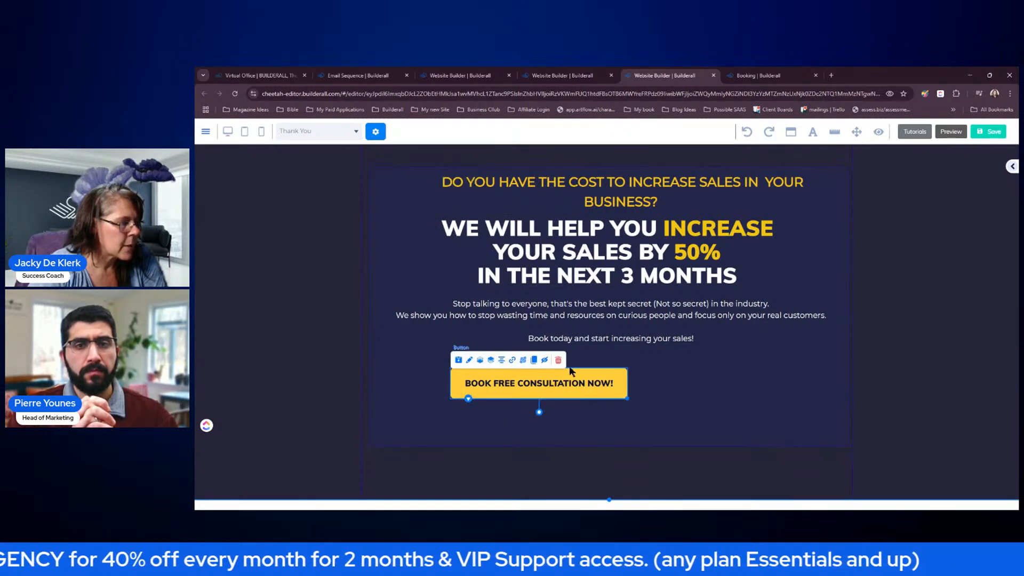
pyautogui.click(559, 361)
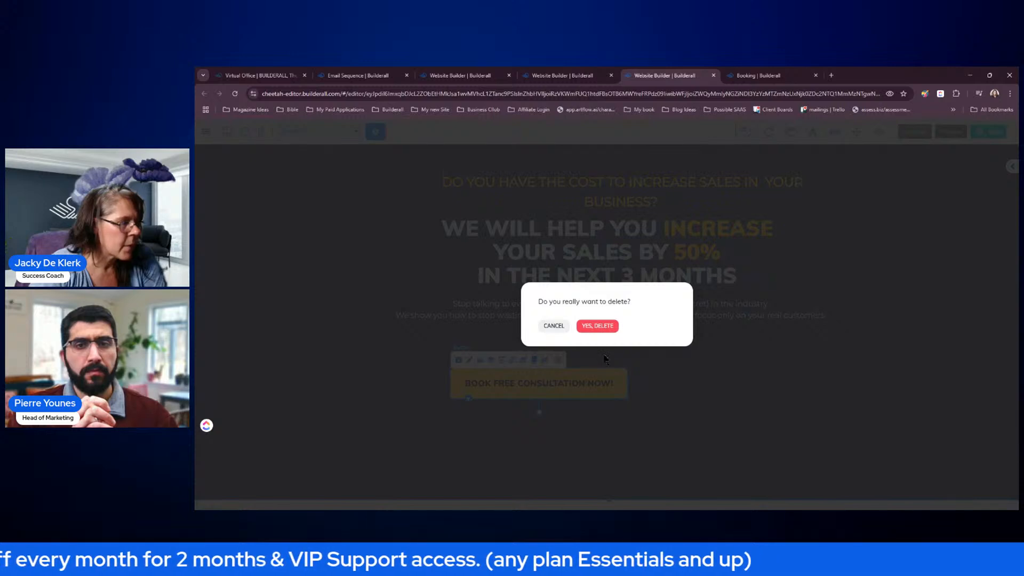
pyautogui.click(598, 325)
pyautogui.click(668, 337)
pyautogui.click(644, 184)
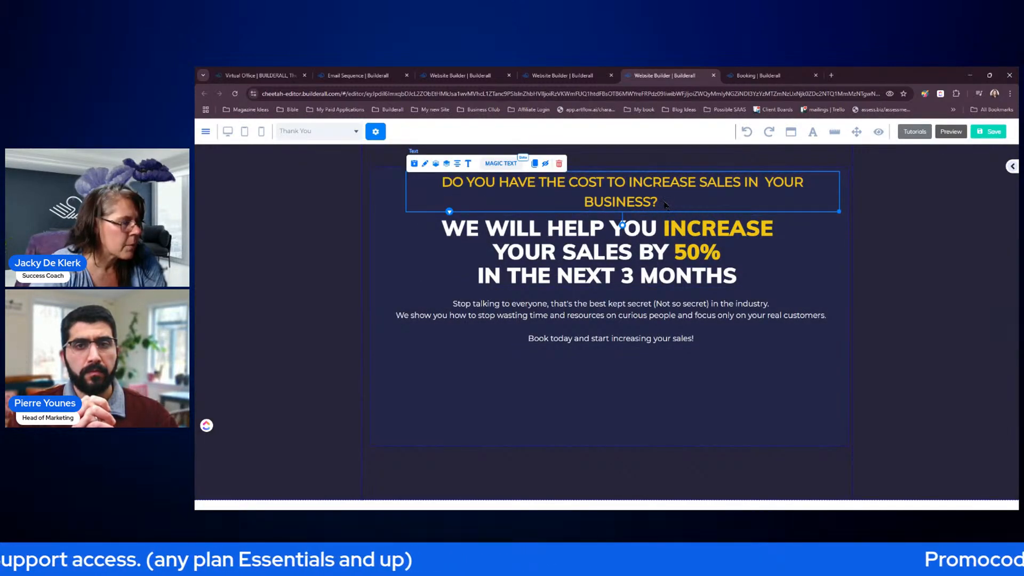
# - Replace the yellow question line's text with 'Thank You For Your Booking'
pyautogui.doubleClick(450, 186)
pyautogui.moveTo(451, 186); pyautogui.dragTo(660, 203)
pyautogui.write('Thank YOu')
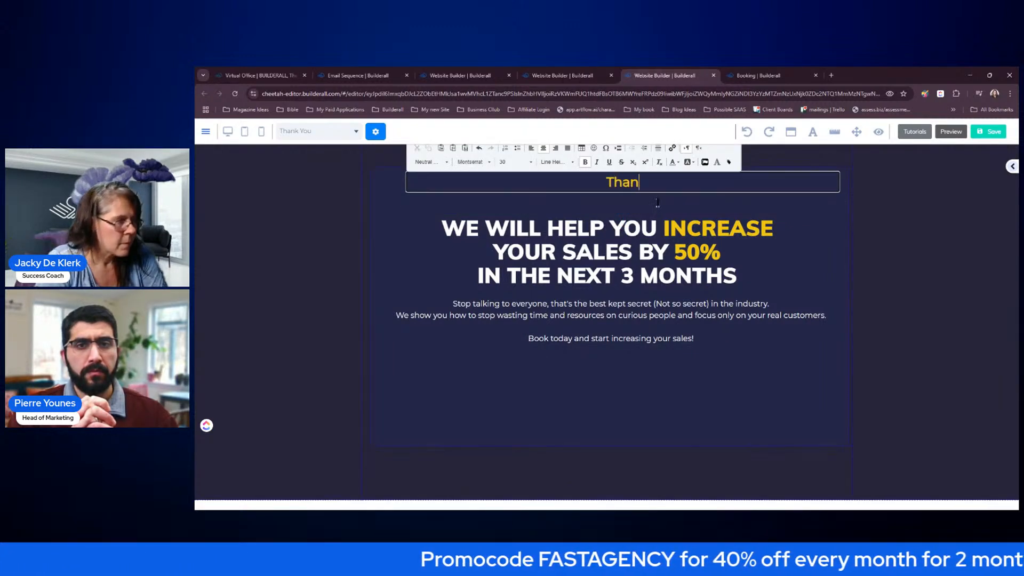
pyautogui.press('BackSpace')
pyautogui.press('BackSpace')
pyautogui.write('o')
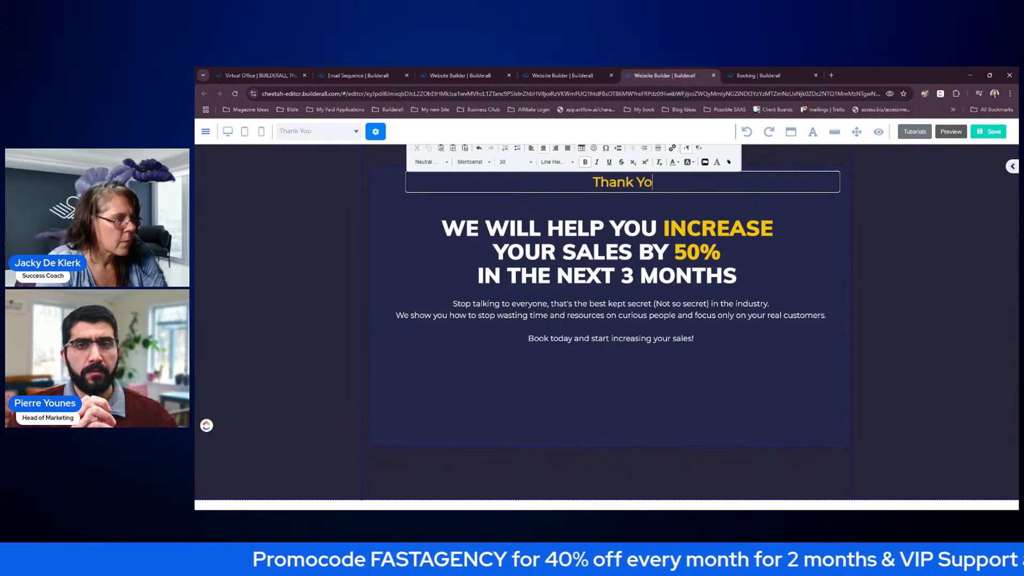
pyautogui.write('u For Yout B')
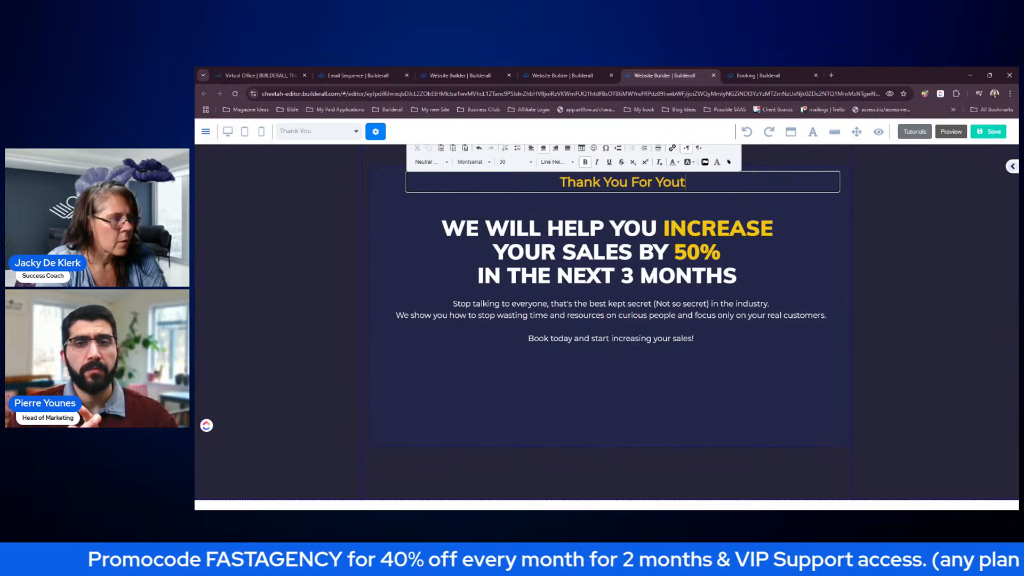
pyautogui.press('BackSpace')
pyautogui.press('BackSpace')
pyautogui.press('BackSpace')
pyautogui.write('r Booking')
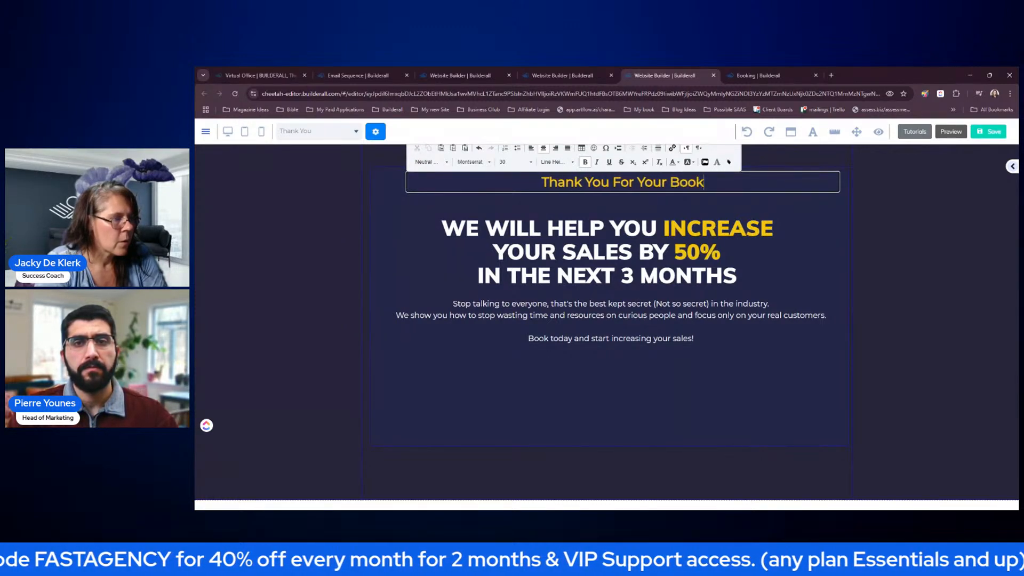
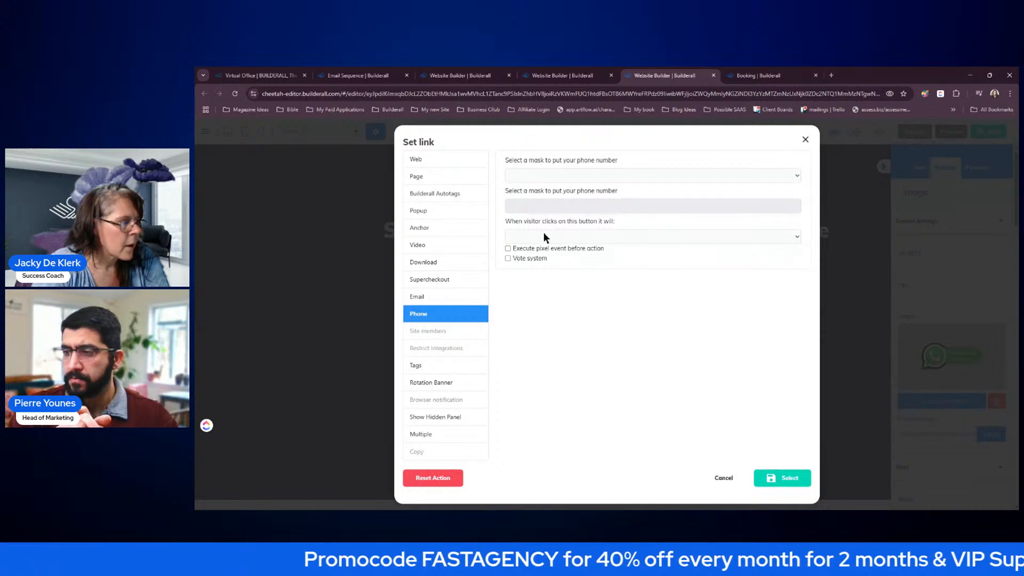
# - Link the button image to a WhatsApp message to the entered phone number, with no number mask
pyautogui.click(556, 238)
pyautogui.click(543, 281)
pyautogui.click(633, 173)
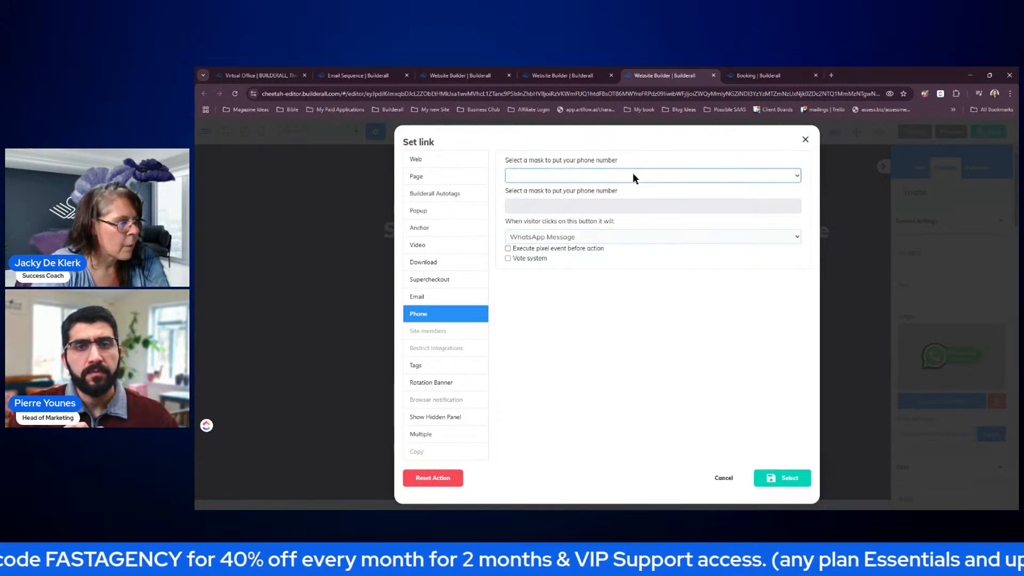
pyautogui.click(540, 190)
pyautogui.click(545, 206)
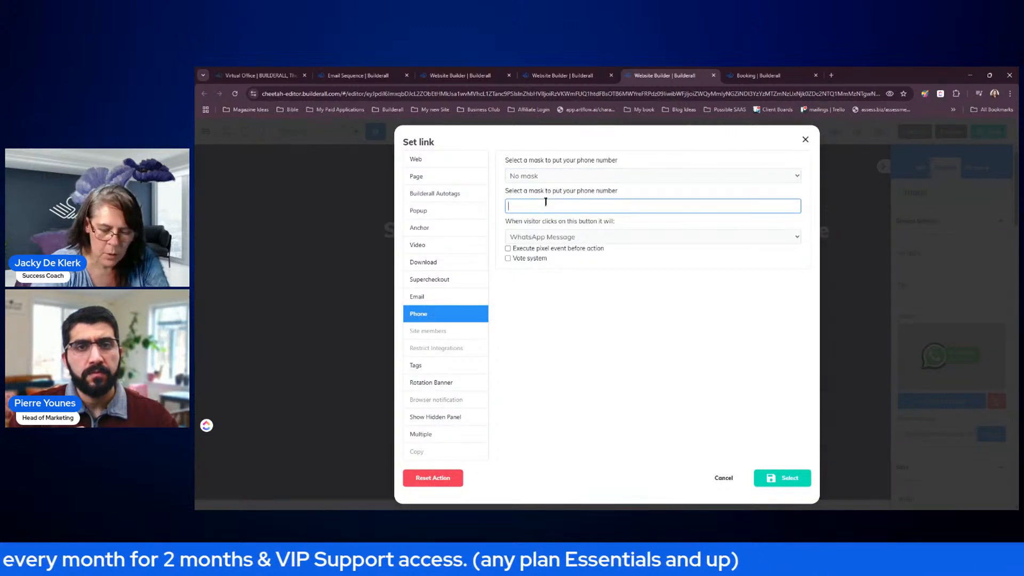
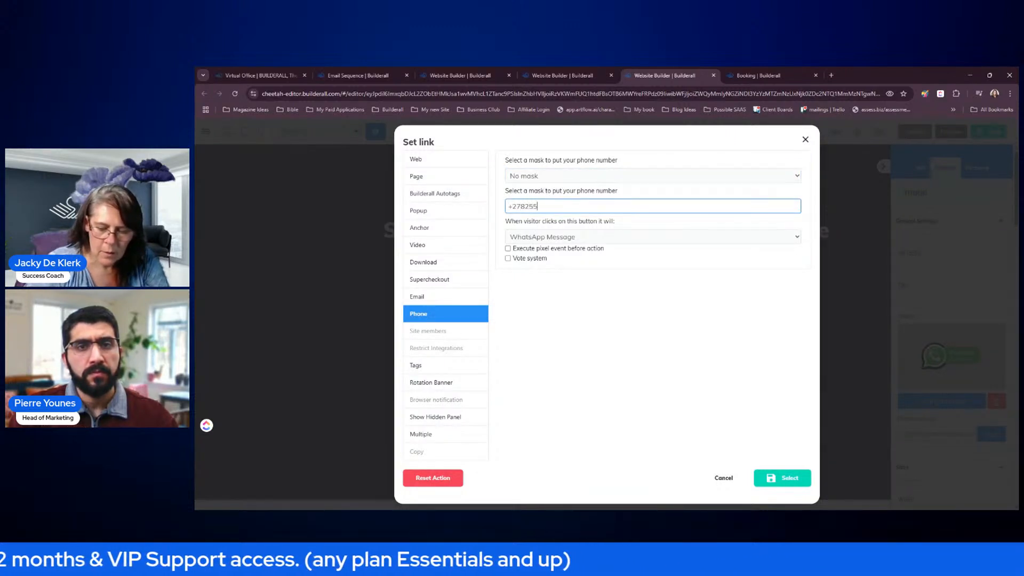
pyautogui.click(782, 478)
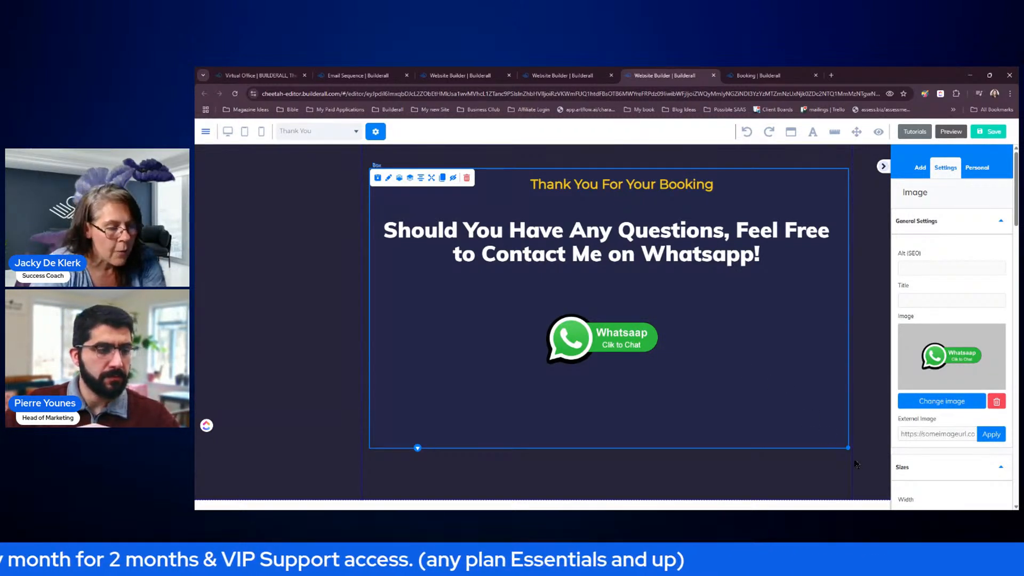
# - Shorten the box around the WhatsApp content and hide the element settings panel
pyautogui.moveTo(849, 448); pyautogui.dragTo(847, 386)
pyautogui.click(649, 460)
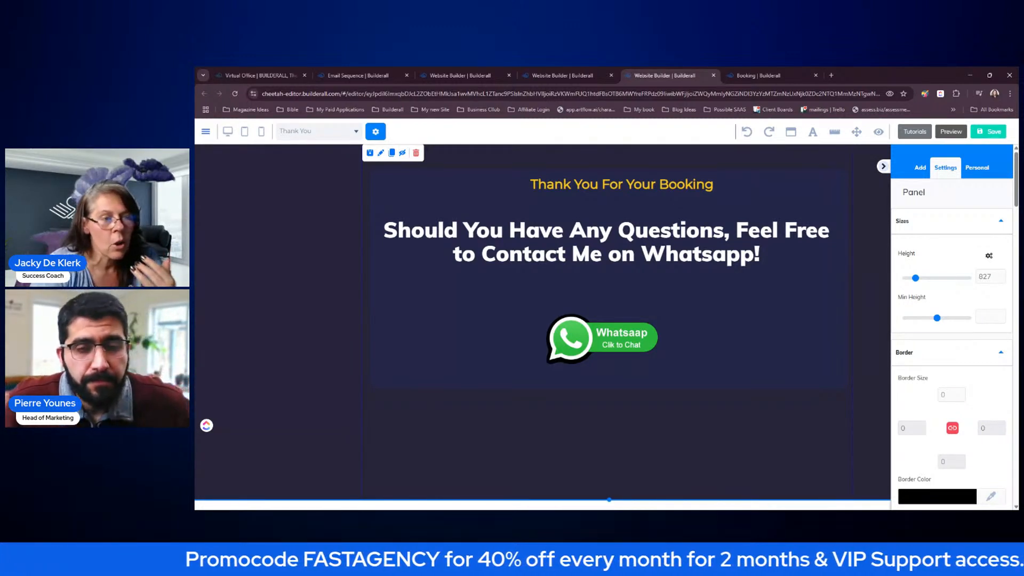
pyautogui.click(883, 167)
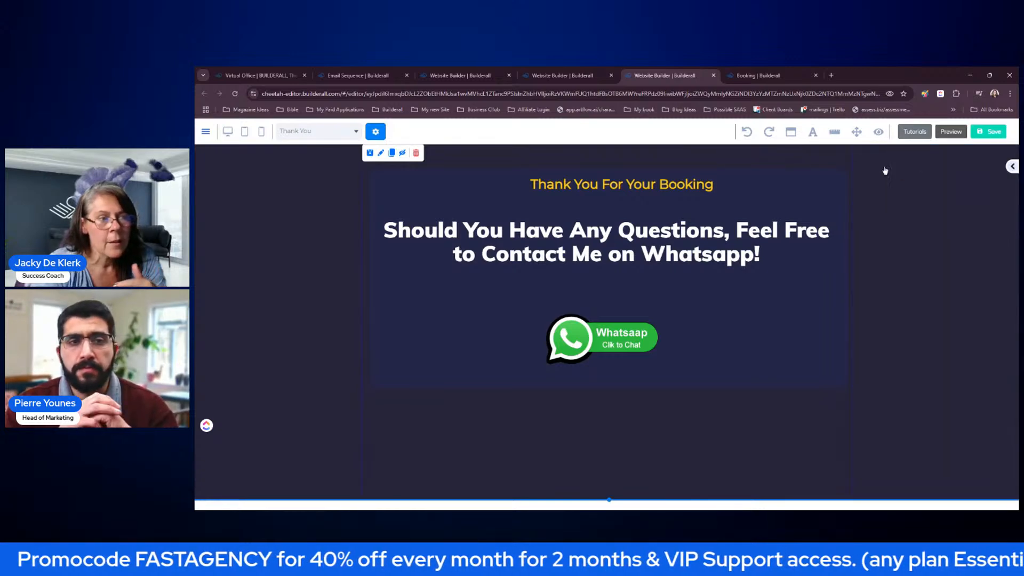
# - Save the Thank You page and republish the website
pyautogui.click(995, 133)
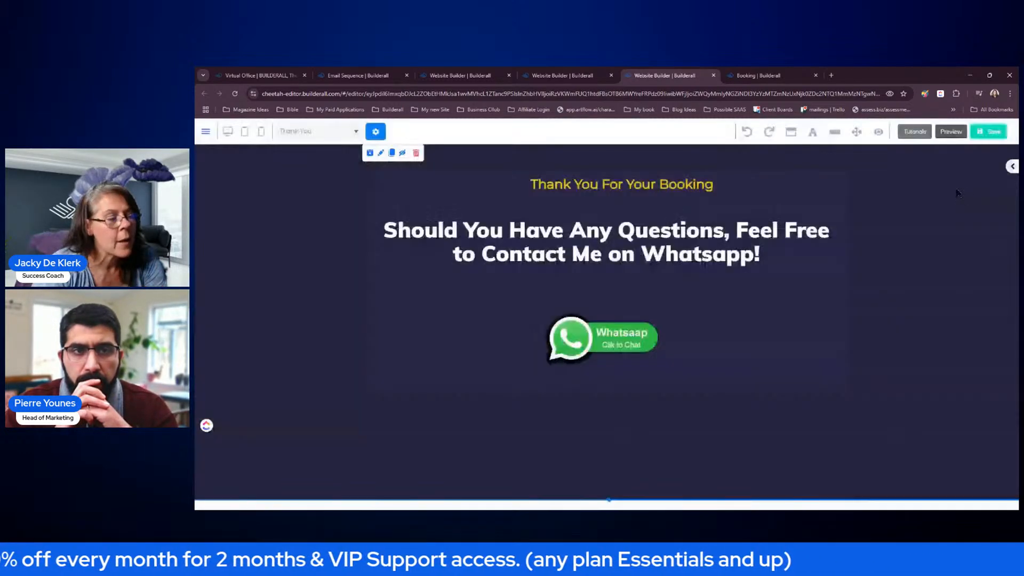
pyautogui.click(640, 354)
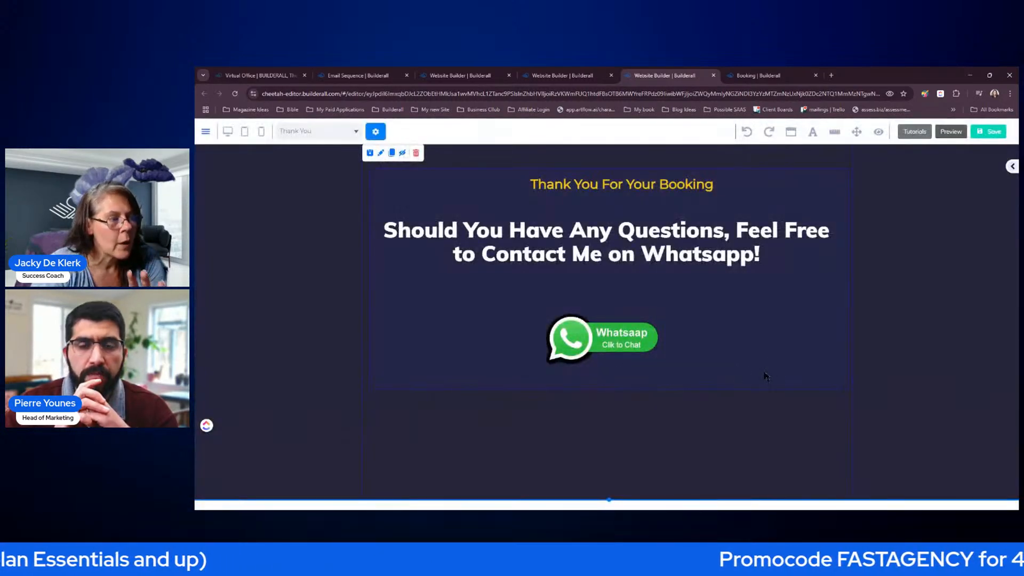
pyautogui.click(760, 405)
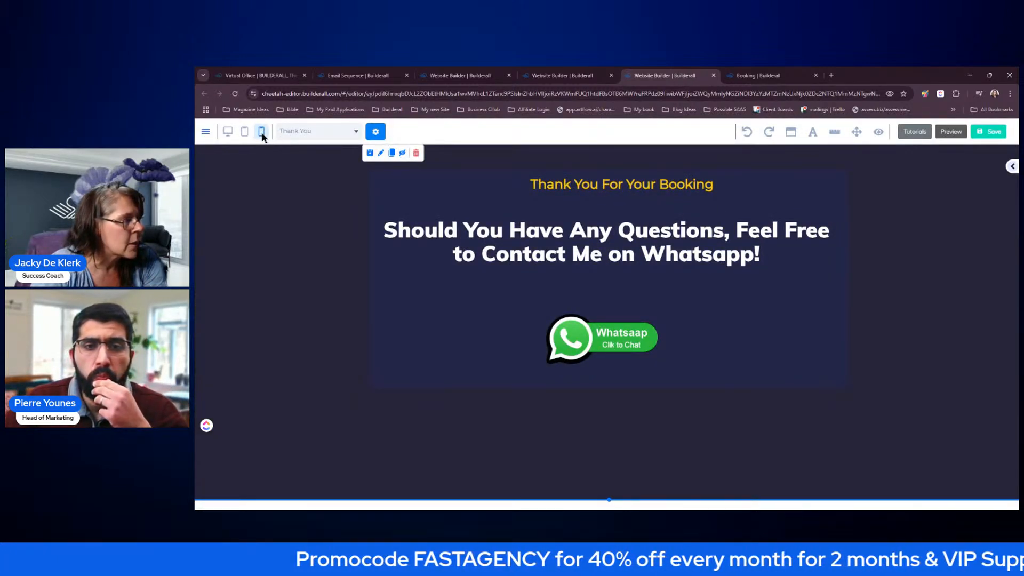
# - In mobile view, move the question text above the WhatsApp button and set its mobile size to 23
pyautogui.click(262, 134)
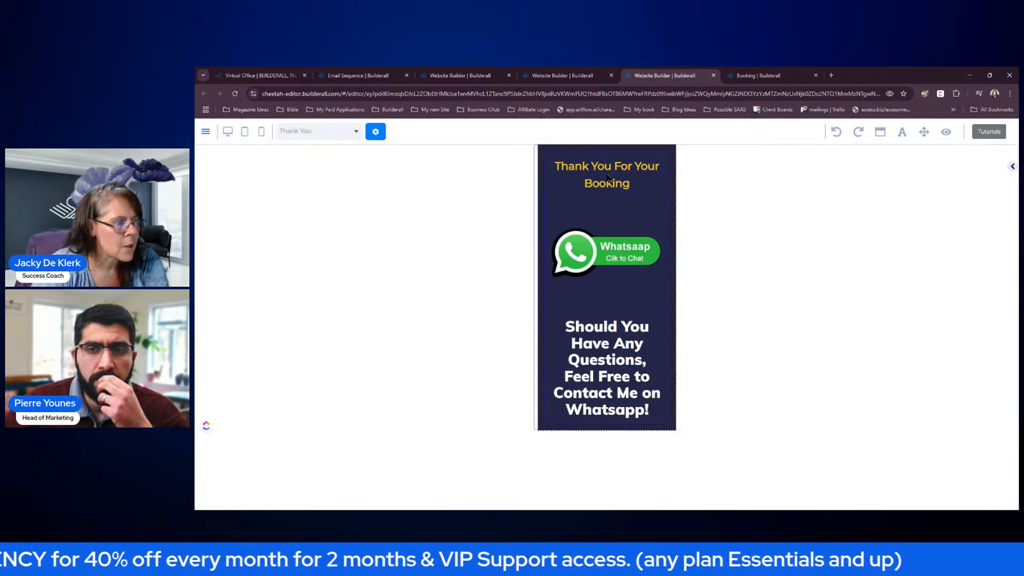
pyautogui.click(604, 347)
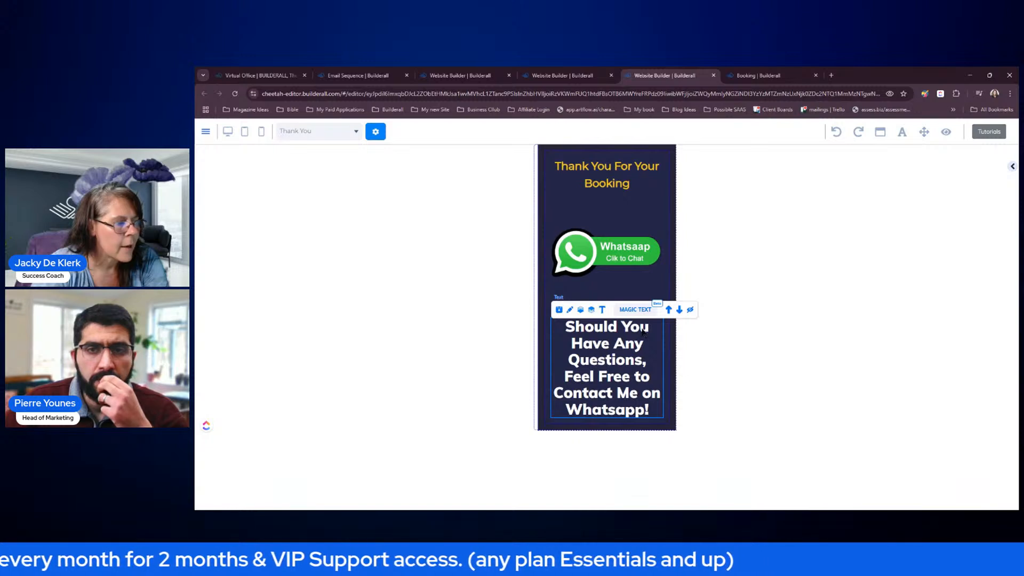
pyautogui.click(669, 310)
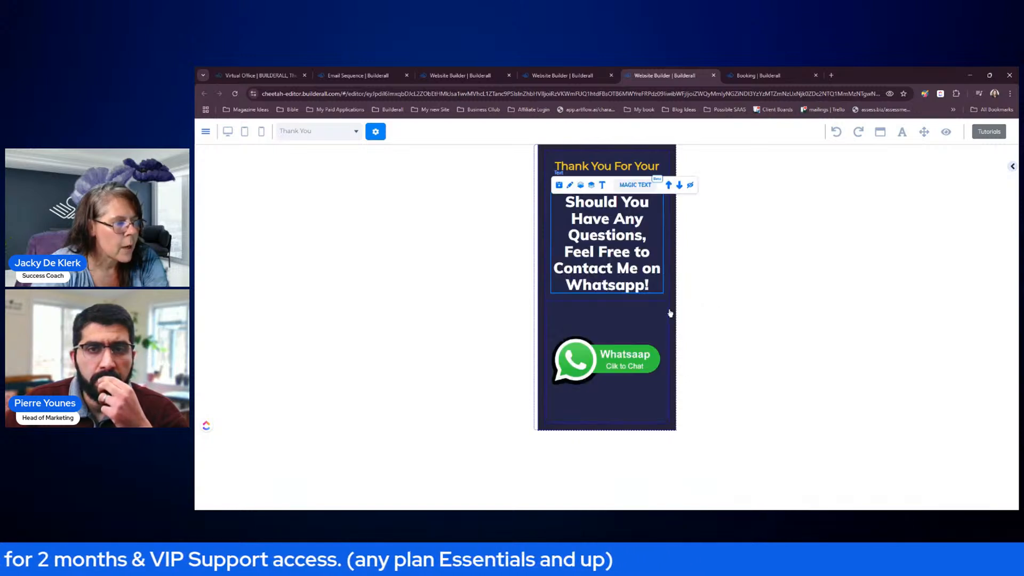
pyautogui.doubleClick(616, 245)
pyautogui.click(697, 303)
pyautogui.click(698, 303)
pyautogui.click(698, 302)
pyautogui.click(697, 302)
pyautogui.moveTo(656, 208); pyautogui.dragTo(780, 173)
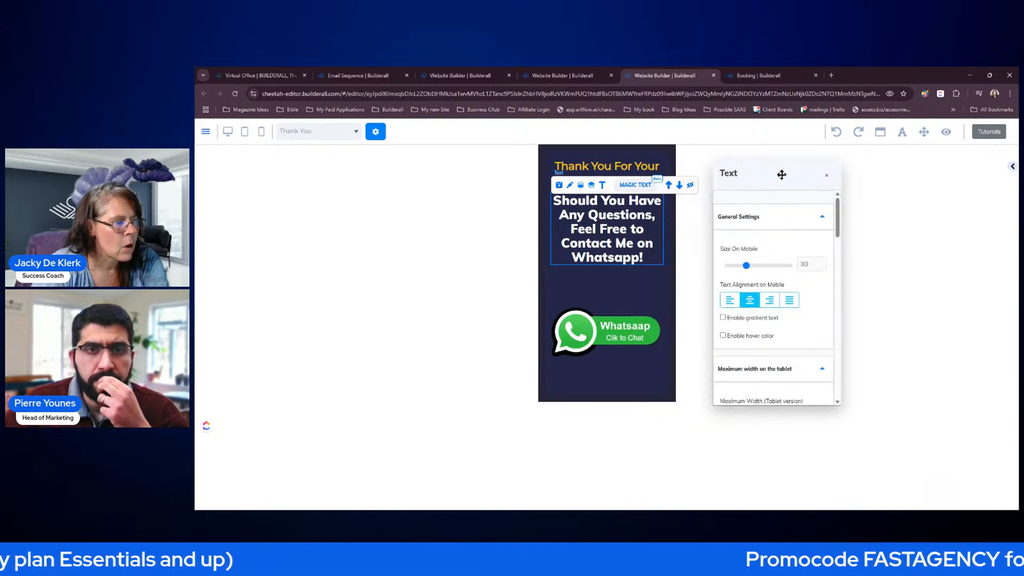
pyautogui.click(824, 268)
pyautogui.click(824, 268)
pyautogui.click(825, 268)
pyautogui.click(825, 267)
pyautogui.click(825, 268)
pyautogui.click(824, 268)
pyautogui.click(825, 268)
# - Give the WhatsApp image 40 lateral spacing on mobile and remove its top spacing
pyautogui.doubleClick(630, 304)
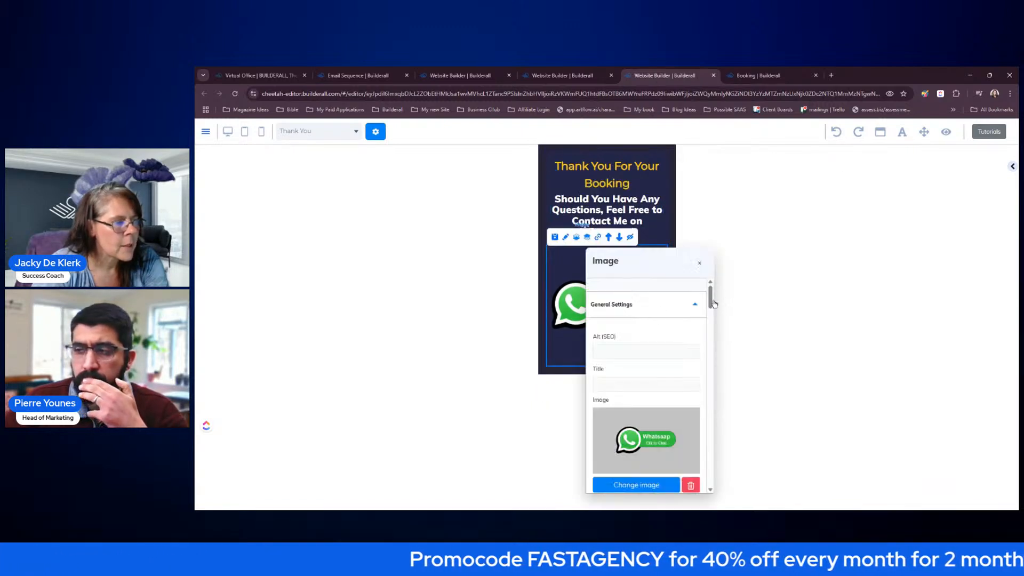
pyautogui.moveTo(820, 224); pyautogui.dragTo(824, 350)
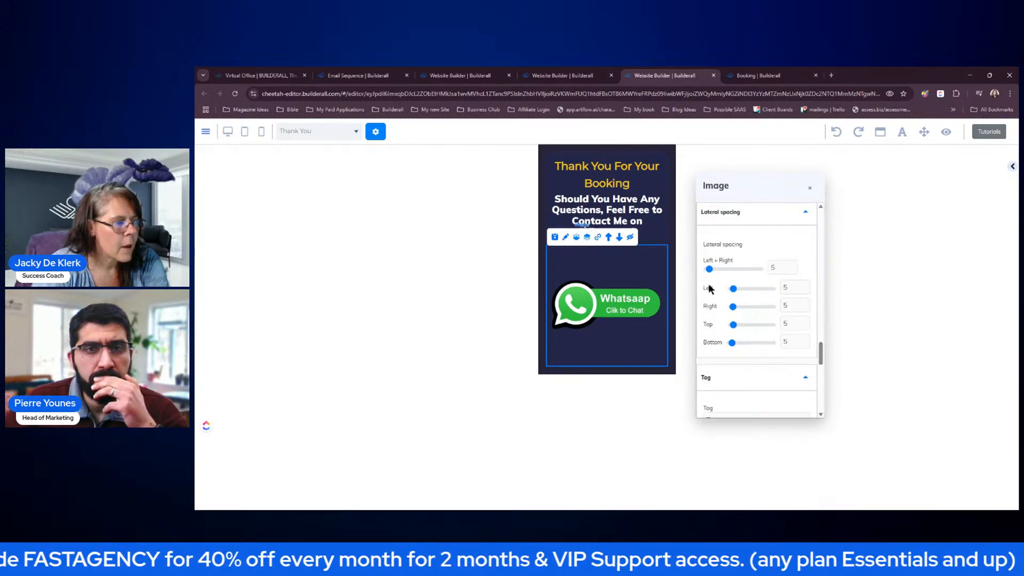
pyautogui.moveTo(710, 268); pyautogui.dragTo(730, 268)
pyautogui.moveTo(734, 324); pyautogui.dragTo(722, 346)
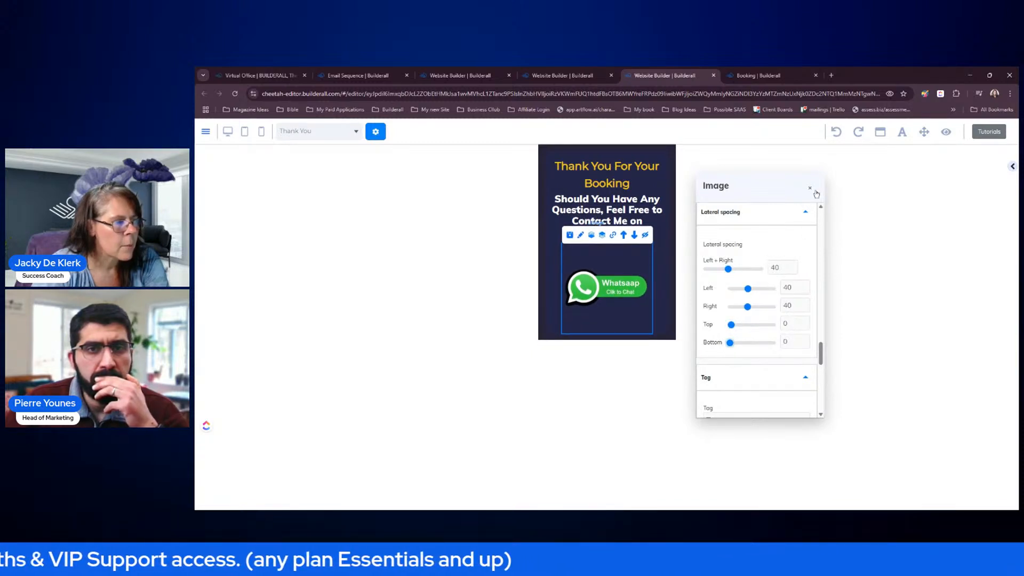
pyautogui.click(819, 196)
# - Raise the Thank You heading's mobile text size to 31, then return to desktop view
pyautogui.click(660, 183)
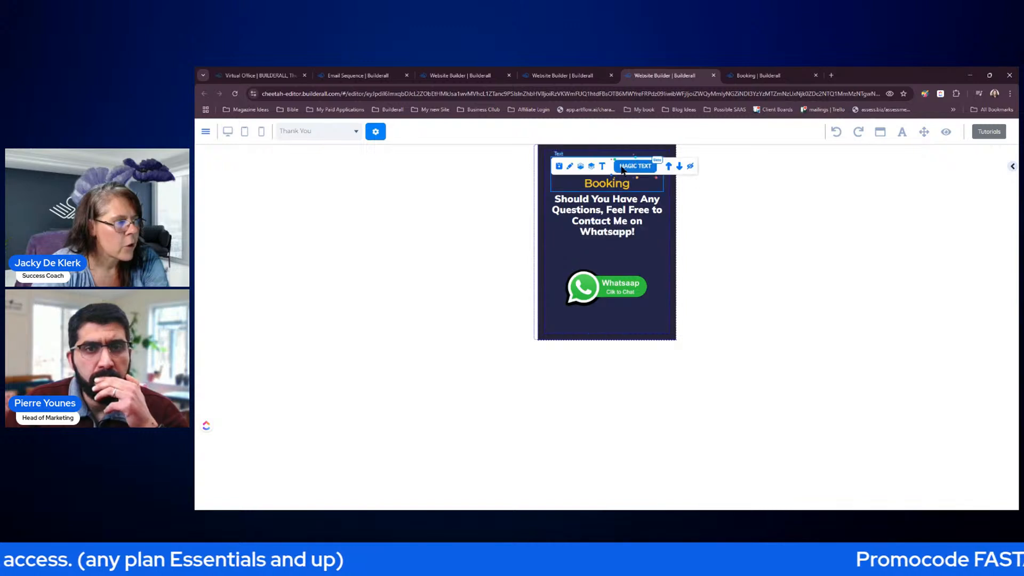
pyautogui.doubleClick(660, 183)
pyautogui.moveTo(693, 169); pyautogui.dragTo(830, 153)
pyautogui.moveTo(850, 358); pyautogui.dragTo(859, 201)
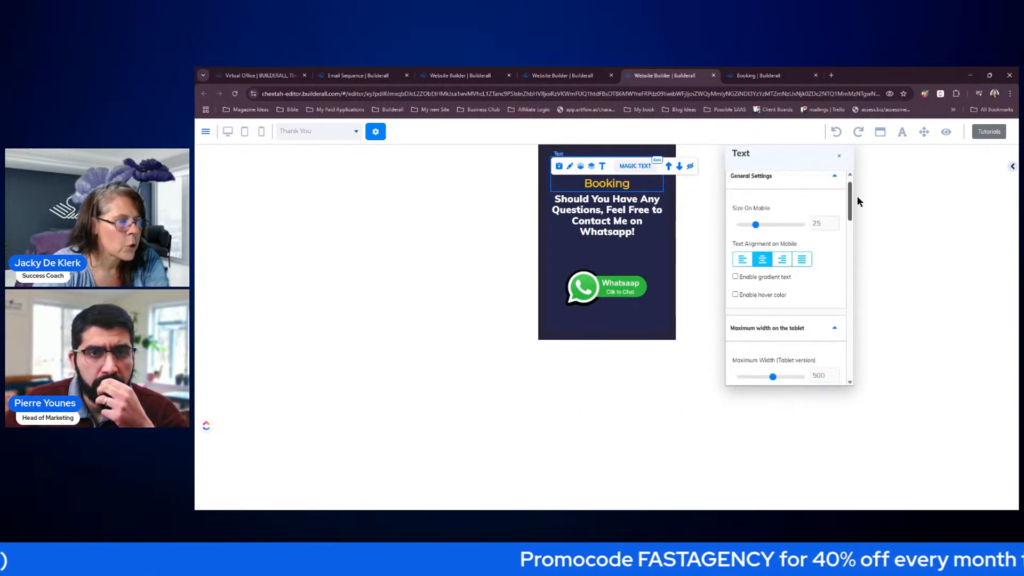
pyautogui.click(838, 222)
pyautogui.click(838, 222)
pyautogui.click(838, 222)
pyautogui.click(838, 222)
pyautogui.click(839, 156)
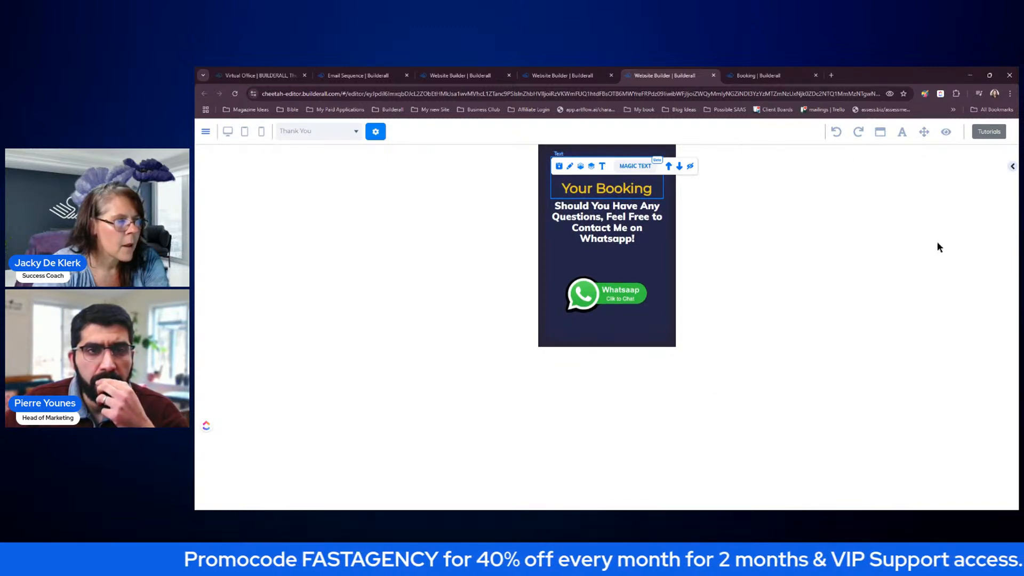
pyautogui.click(670, 327)
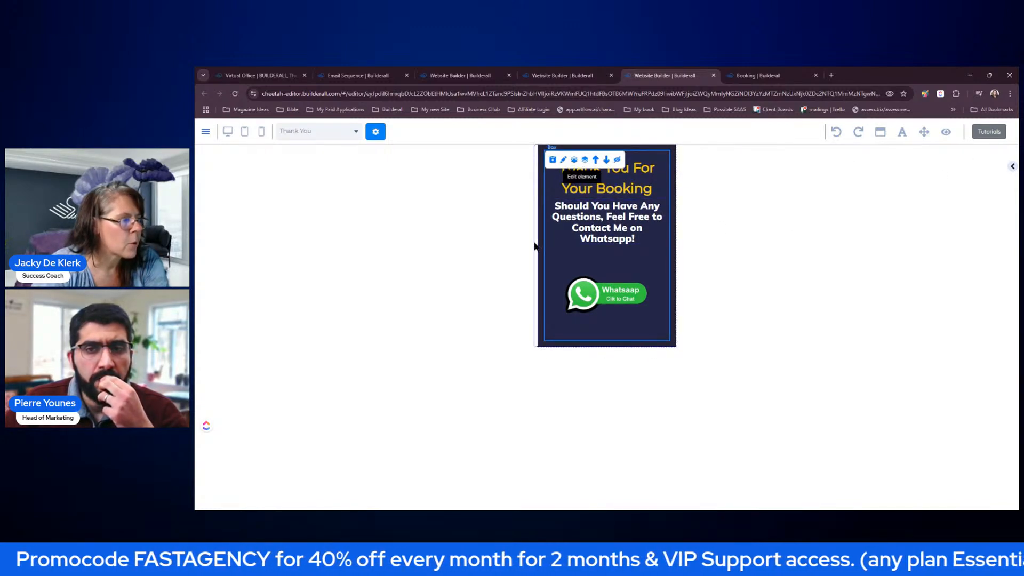
pyautogui.click(227, 132)
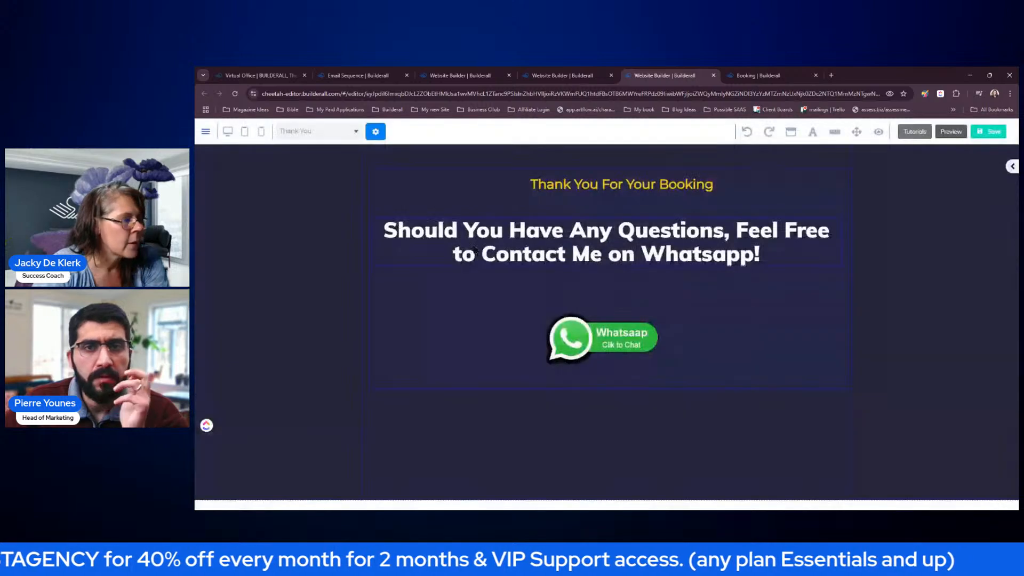
# - Save and republish the mobile changes, then close the page editor tab
pyautogui.click(983, 134)
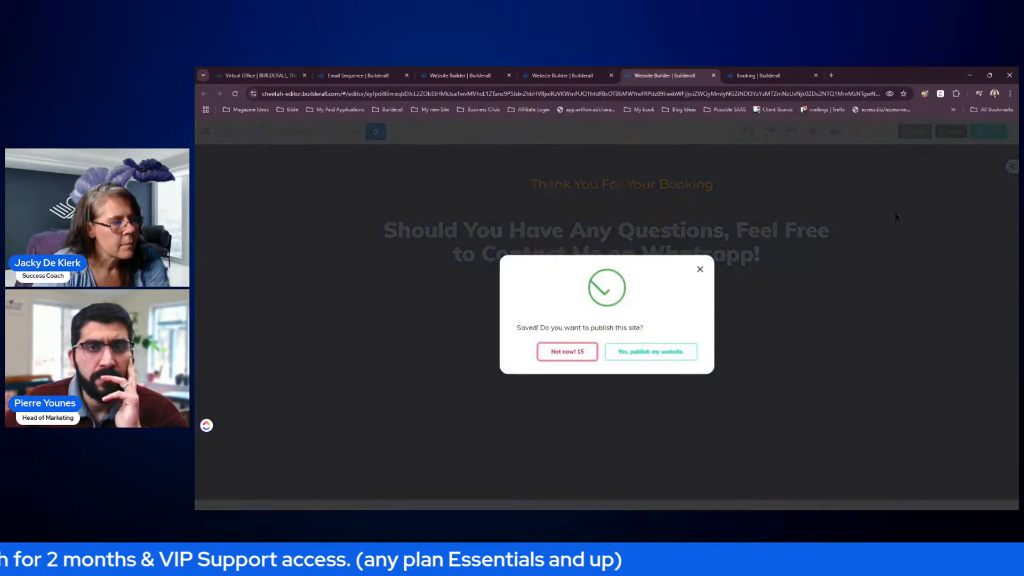
pyautogui.click(650, 359)
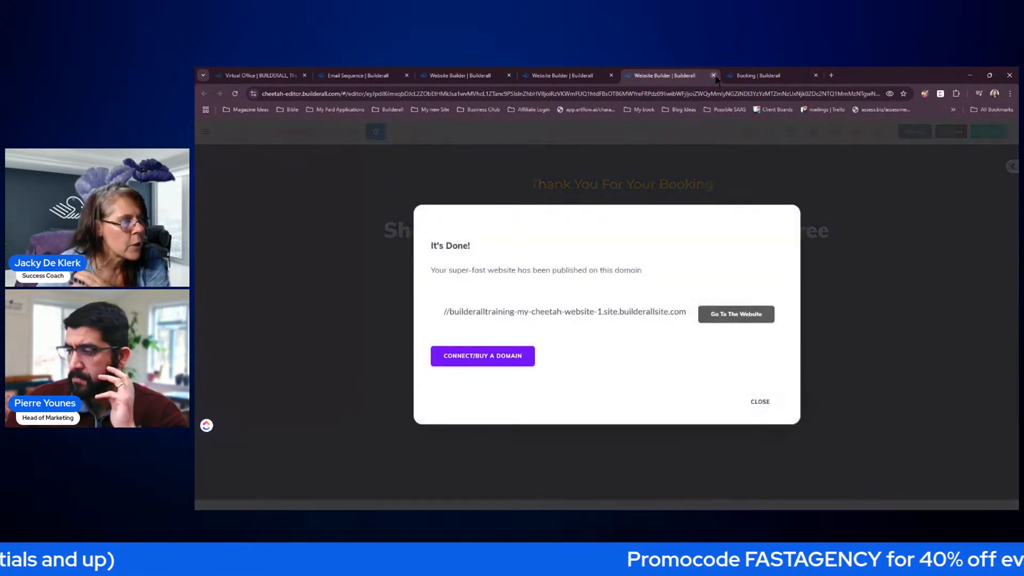
pyautogui.click(760, 401)
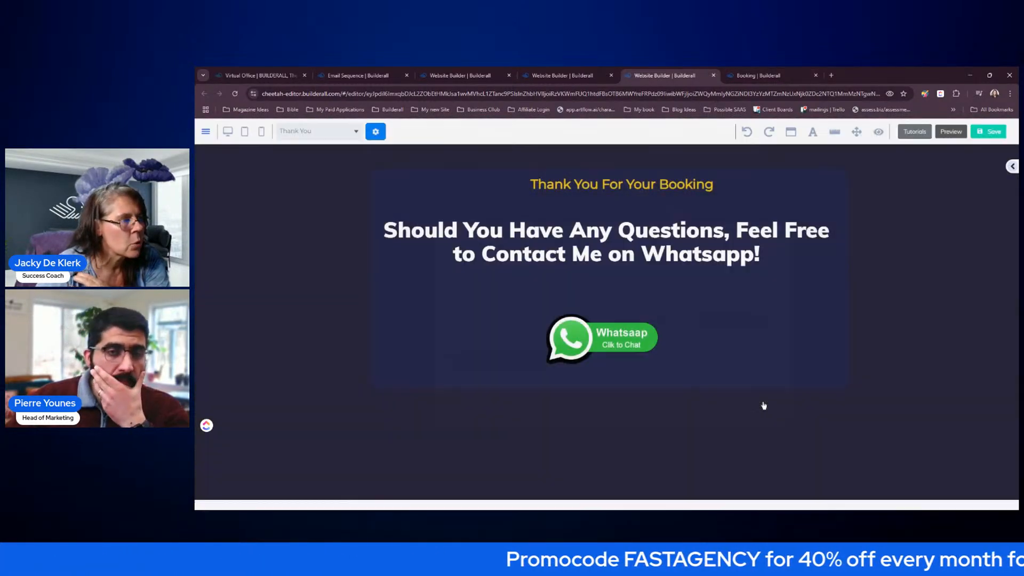
pyautogui.click(714, 75)
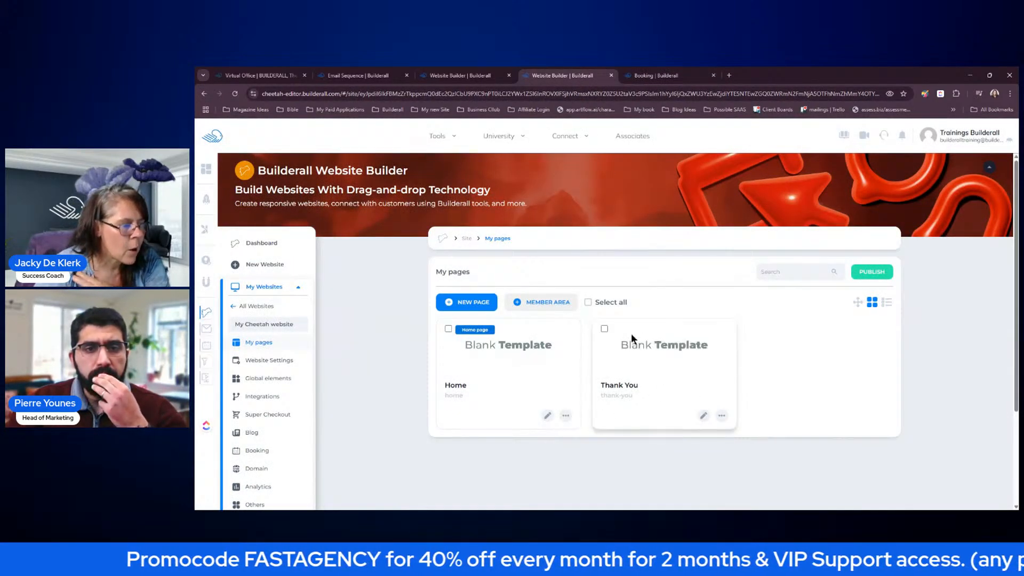
# - Set the laptop image as the Home page's share image, then return to the Home page editor
pyautogui.click(723, 416)
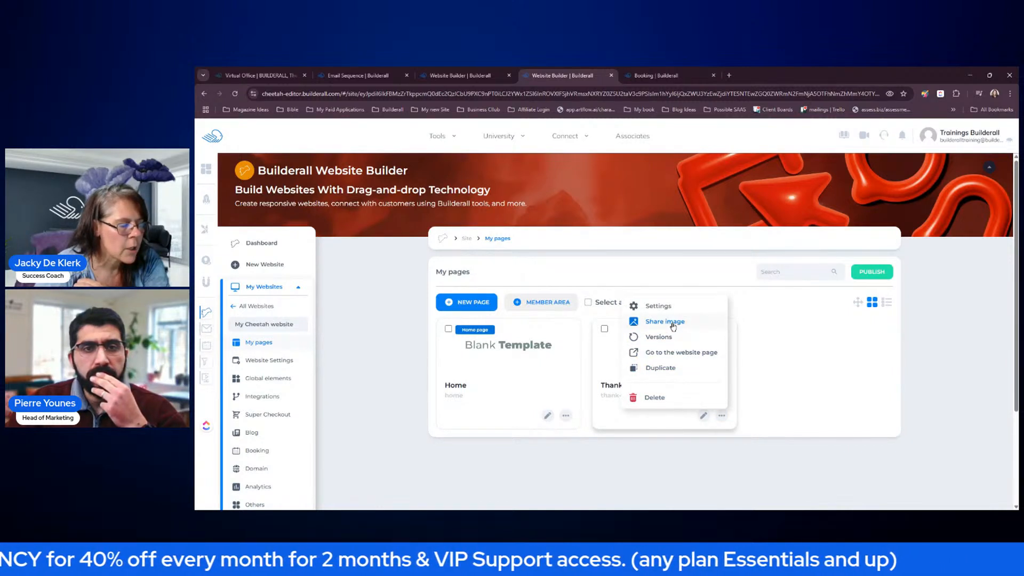
pyautogui.click(392, 332)
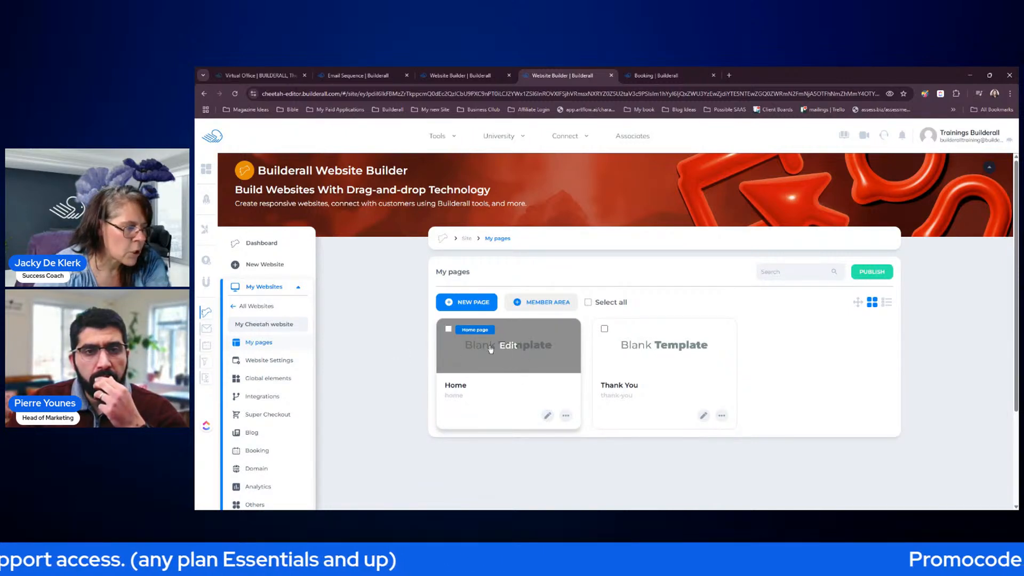
pyautogui.click(566, 415)
pyautogui.click(522, 324)
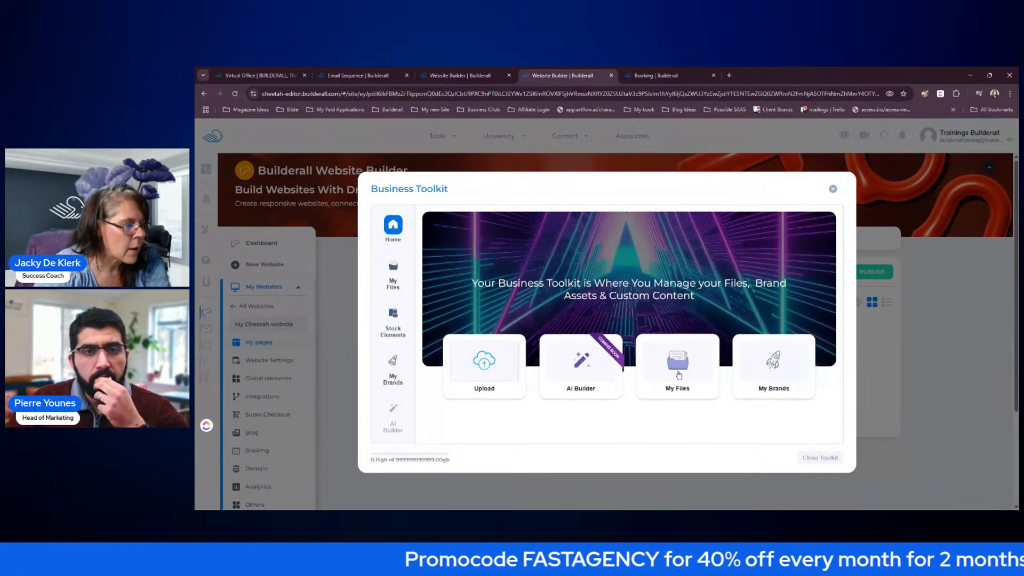
pyautogui.click(679, 375)
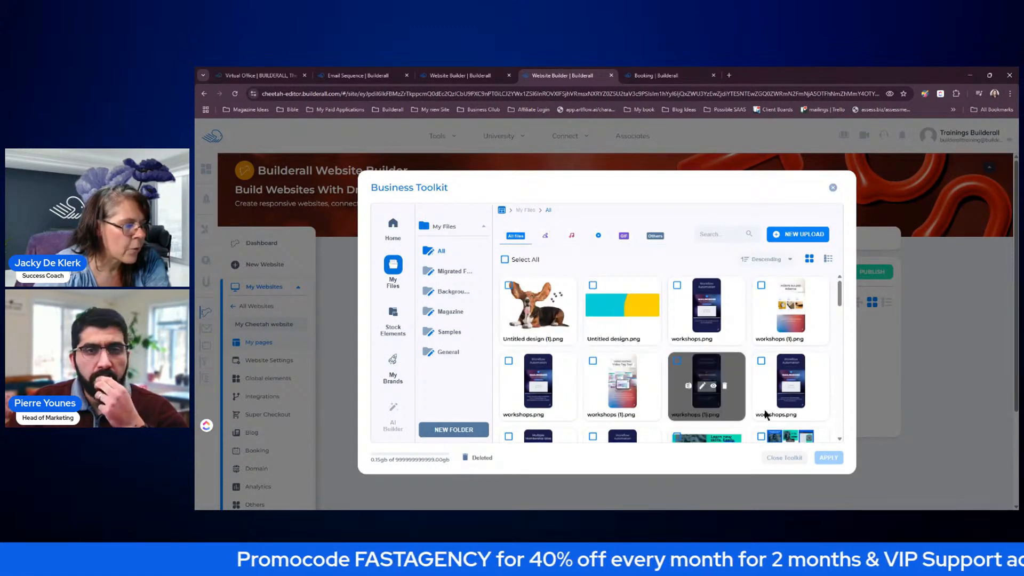
pyautogui.scroll(-5, 765, 414)
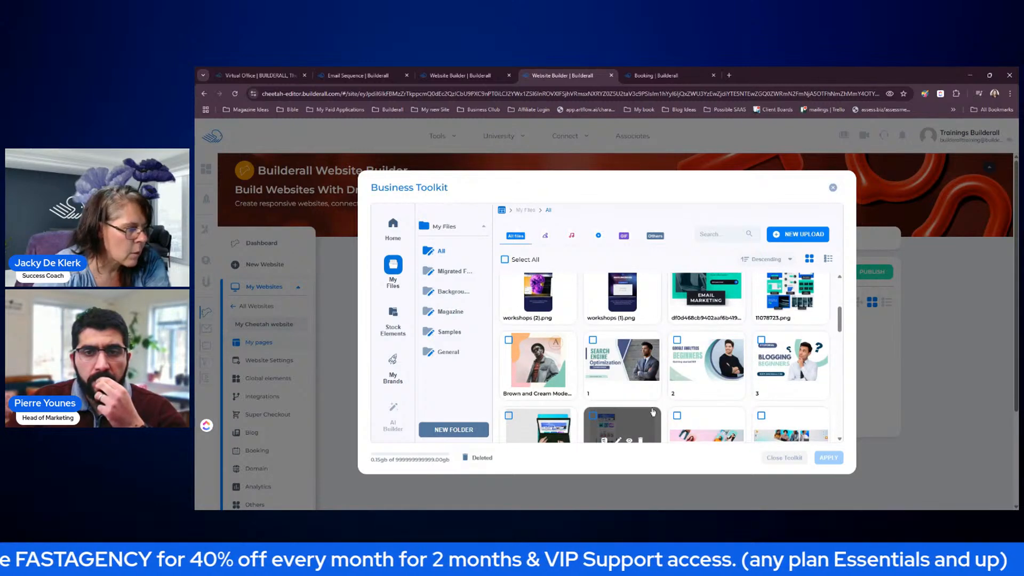
pyautogui.scroll(-2, 653, 412)
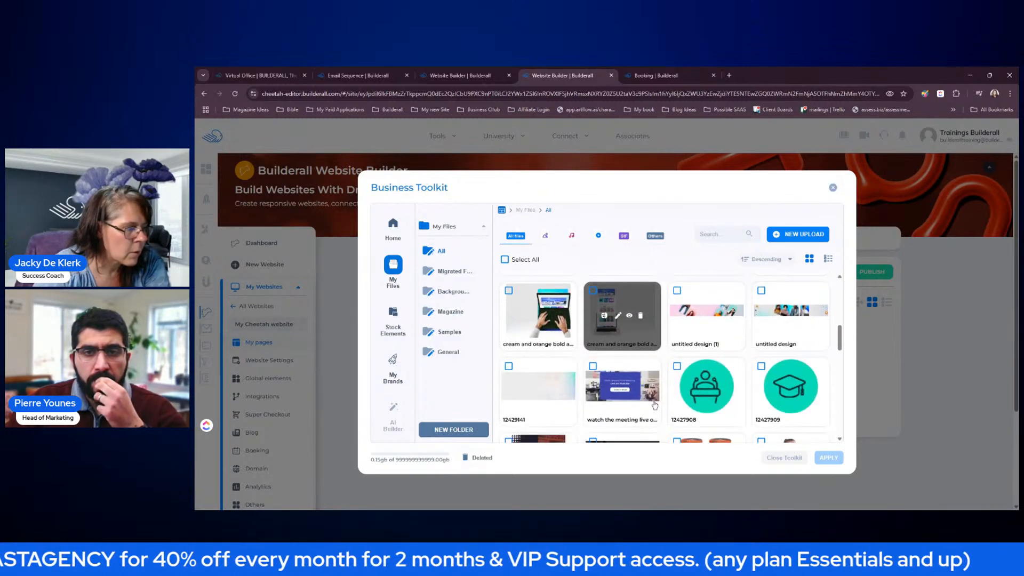
pyautogui.click(541, 324)
pyautogui.click(828, 462)
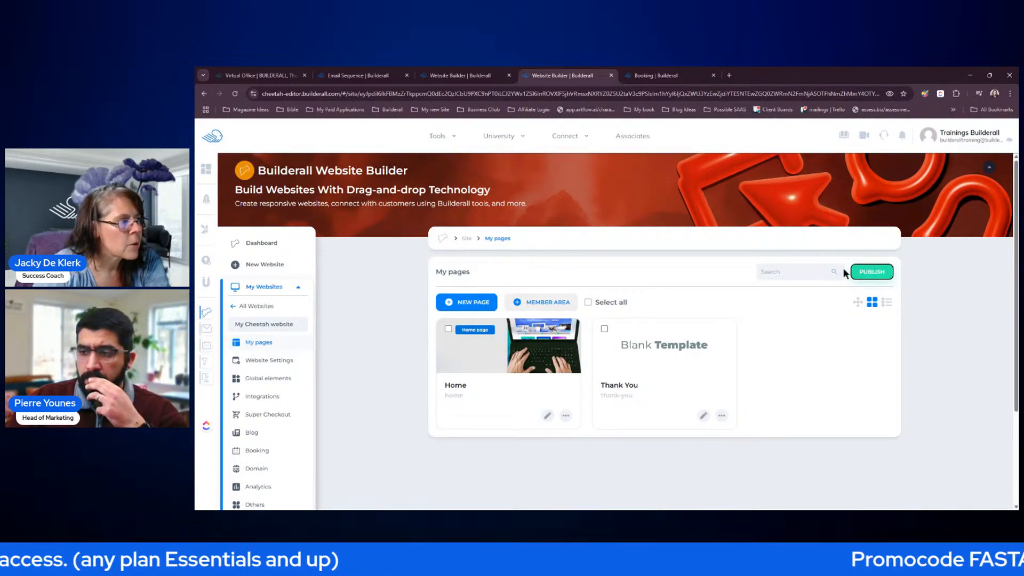
pyautogui.click(468, 79)
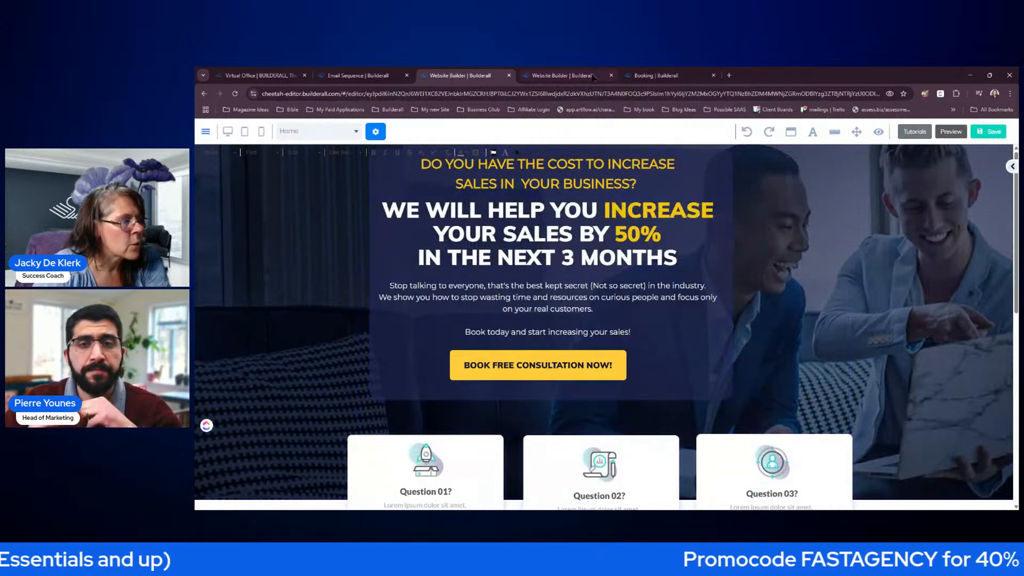
# - Close the duplicate editor tab, glance at the Booking dashboard, and open the site's List of pages
pyautogui.click(611, 75)
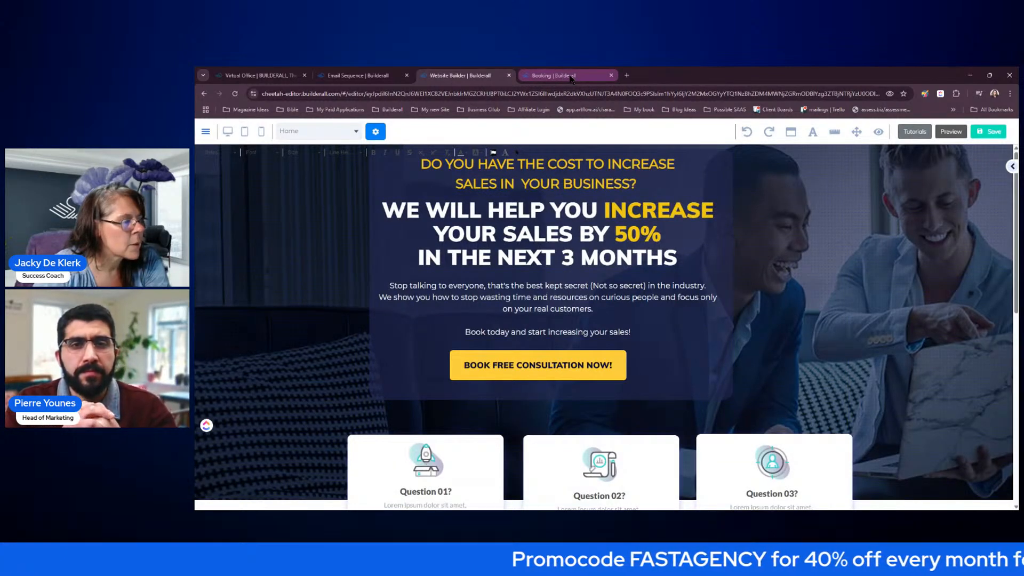
pyautogui.click(570, 78)
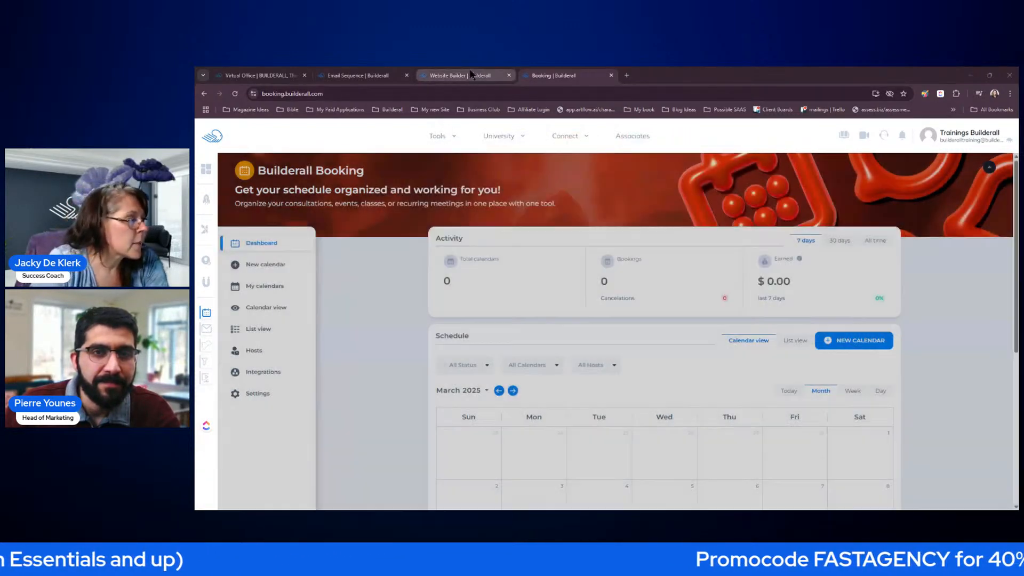
pyautogui.click(459, 75)
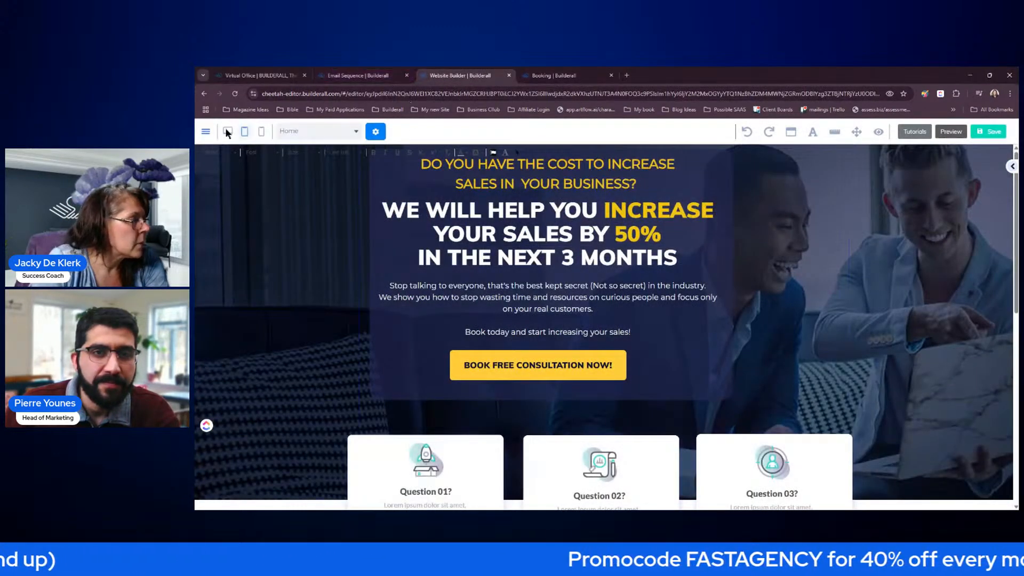
pyautogui.click(206, 132)
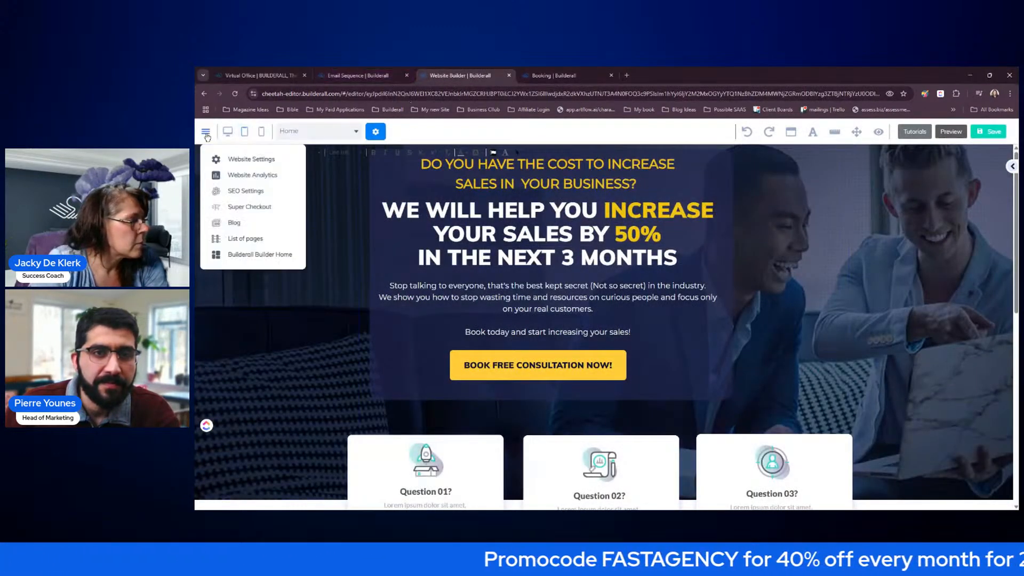
pyautogui.click(256, 240)
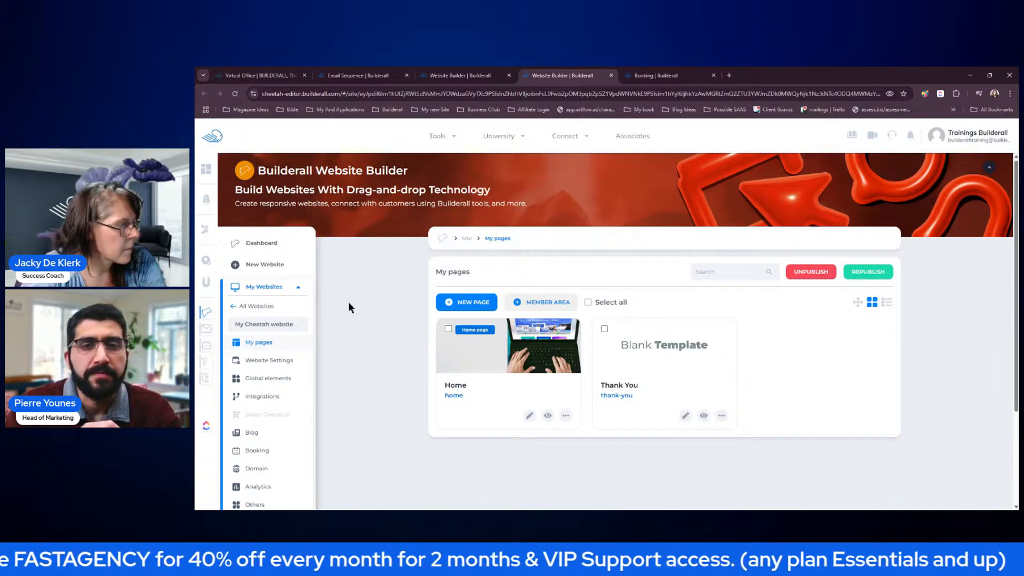
# - Start a new website and preview the Accounting Services template, then close the preview
pyautogui.click(272, 265)
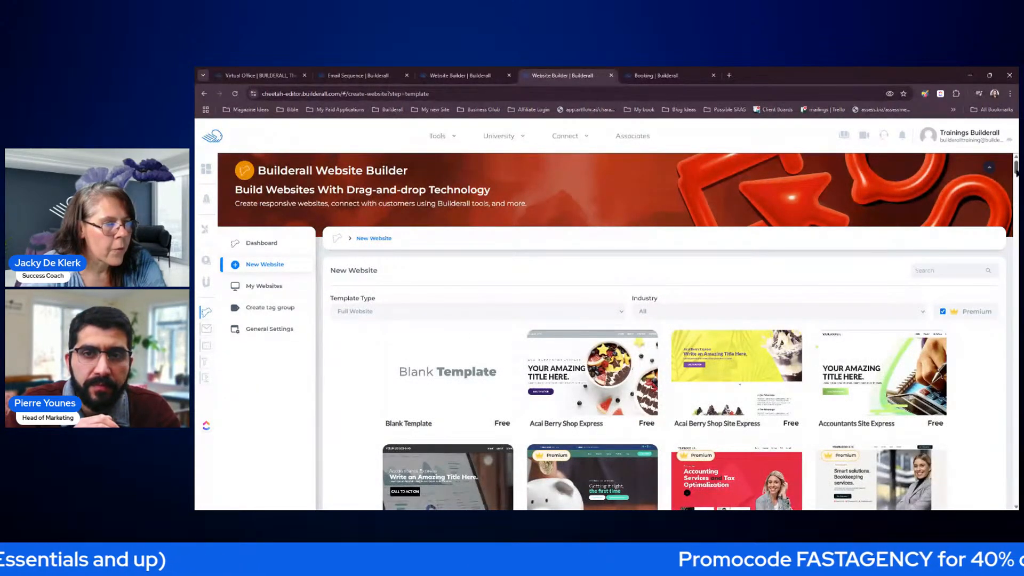
pyautogui.moveTo(1016, 170); pyautogui.dragTo(1017, 179)
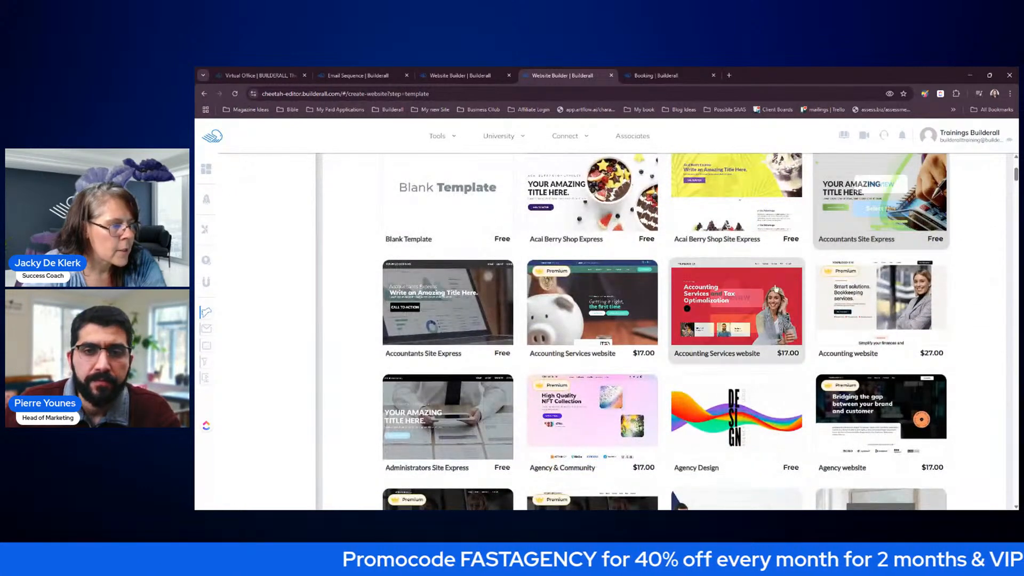
pyautogui.moveTo(753, 318)
pyautogui.click(741, 297)
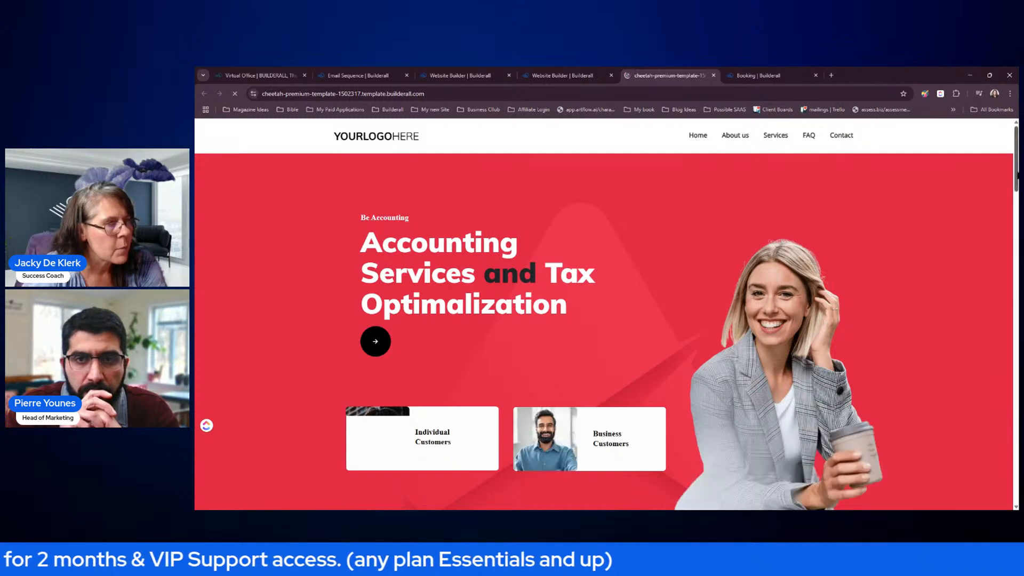
pyautogui.scroll(-6, 1017, 175)
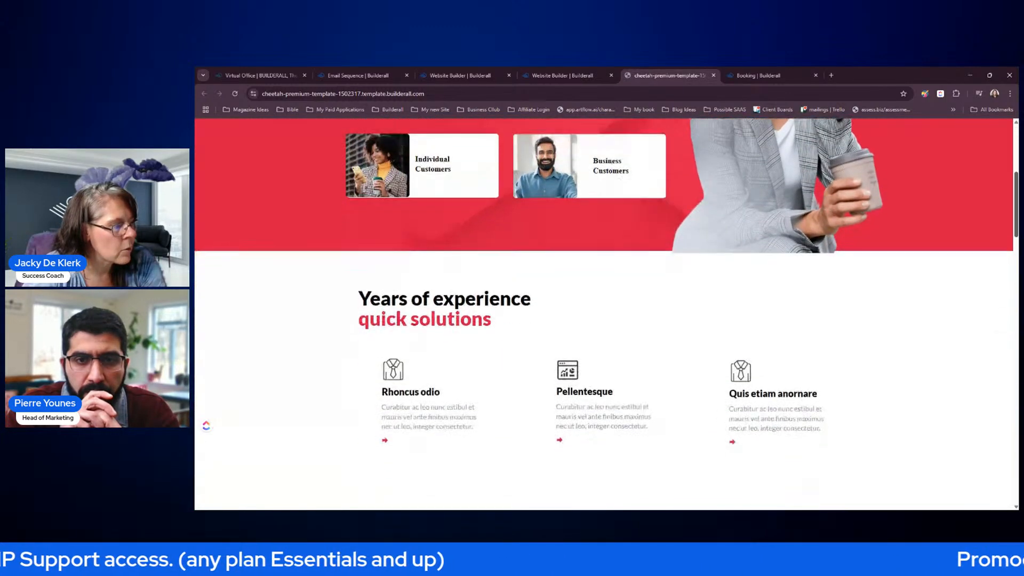
pyautogui.scroll(-8, 1011, 303)
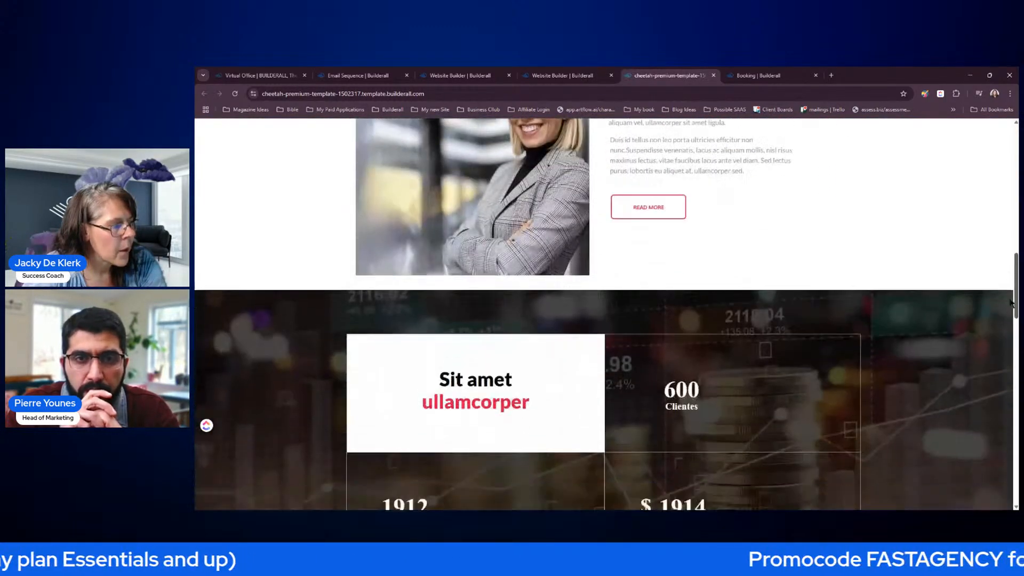
pyautogui.moveTo(1011, 303); pyautogui.dragTo(1013, 204)
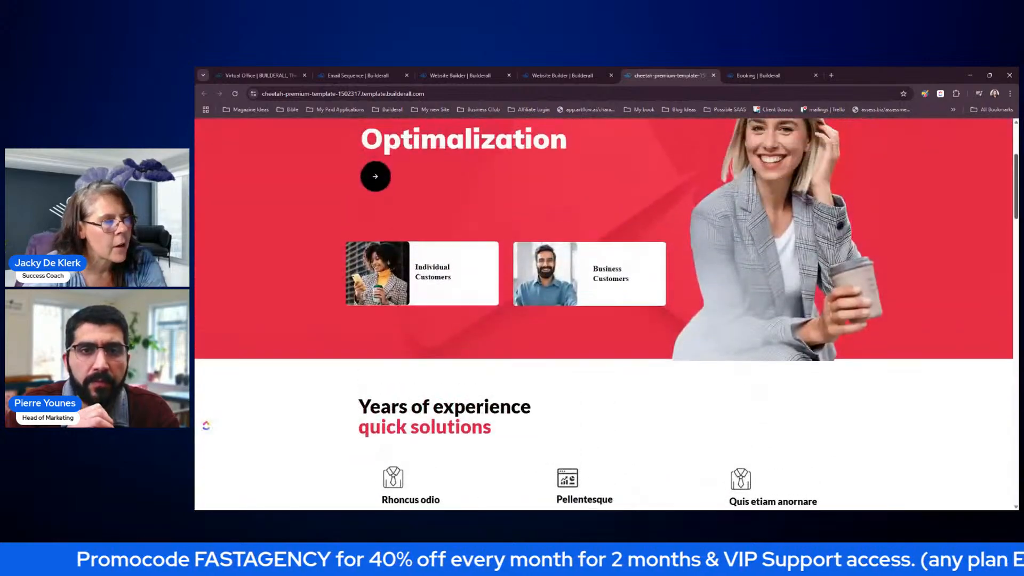
pyautogui.click(714, 75)
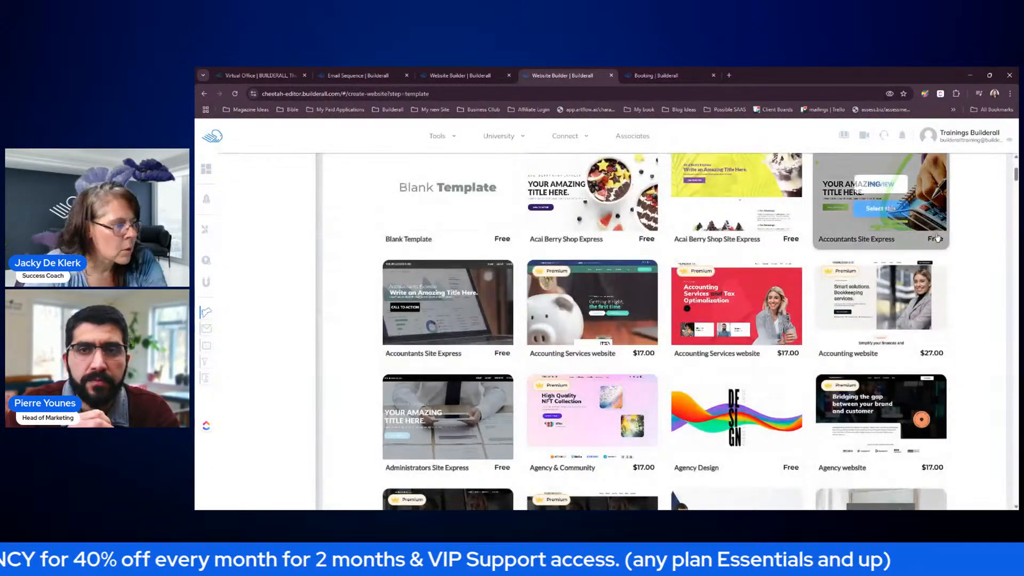
# - Preview the Banho Grátis para Cãezinhos template, close it, and return to the editor tab
pyautogui.scroll(-1, 947, 250)
pyautogui.scroll(-4, 946, 251)
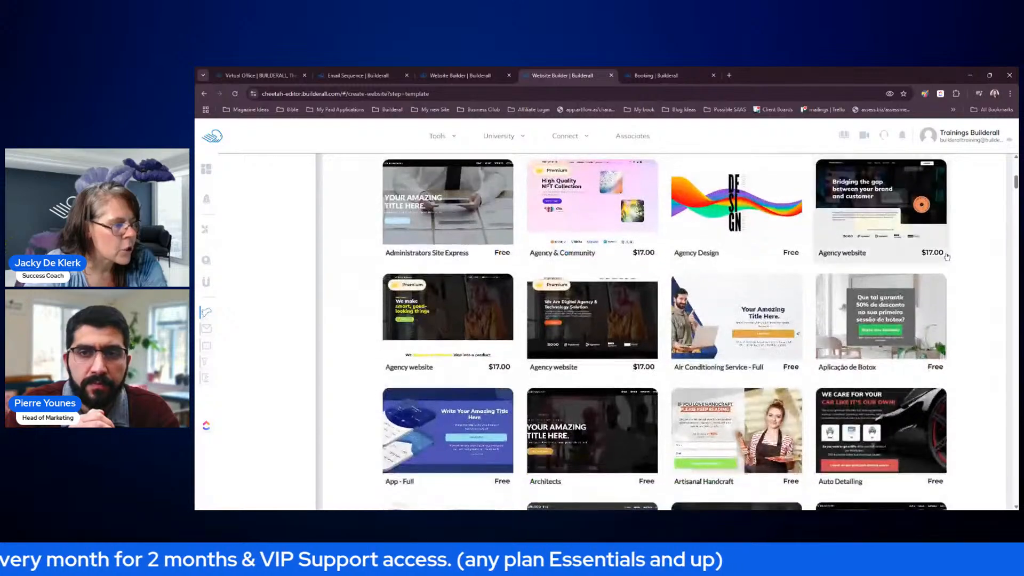
pyautogui.scroll(-4, 947, 257)
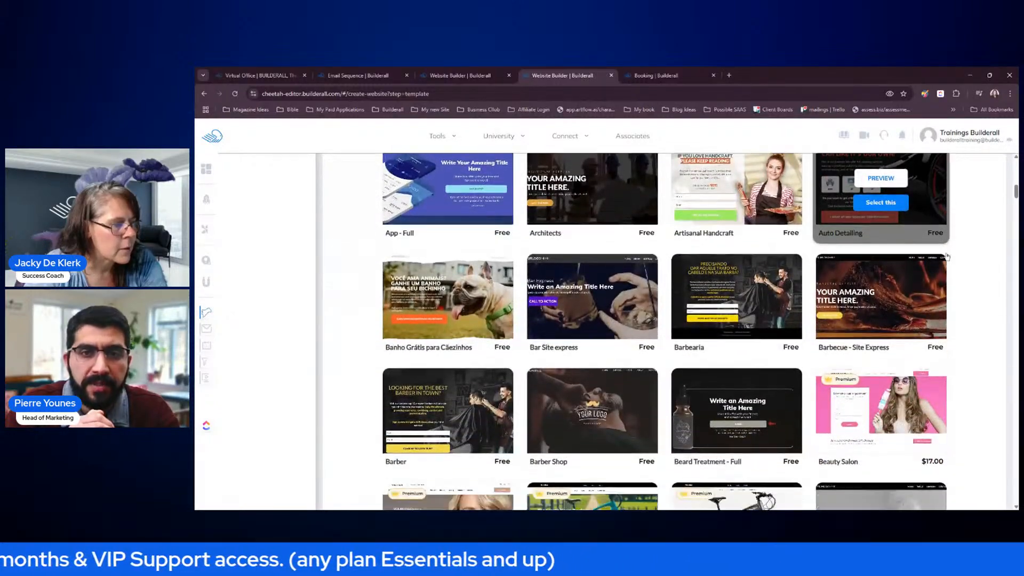
pyautogui.scroll(-3, 969, 264)
pyautogui.scroll(2, 972, 263)
pyautogui.scroll(1, 973, 259)
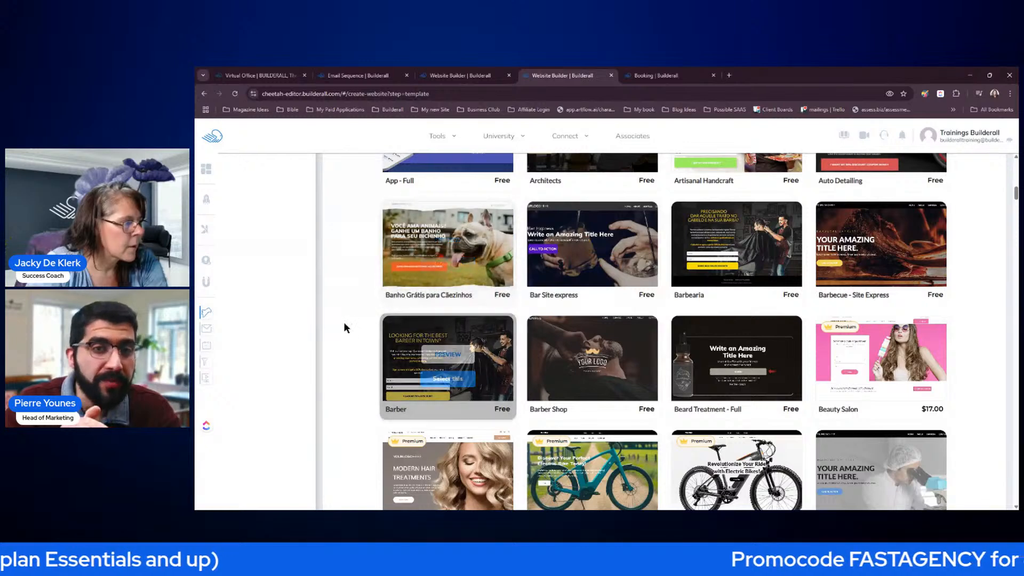
pyautogui.click(448, 240)
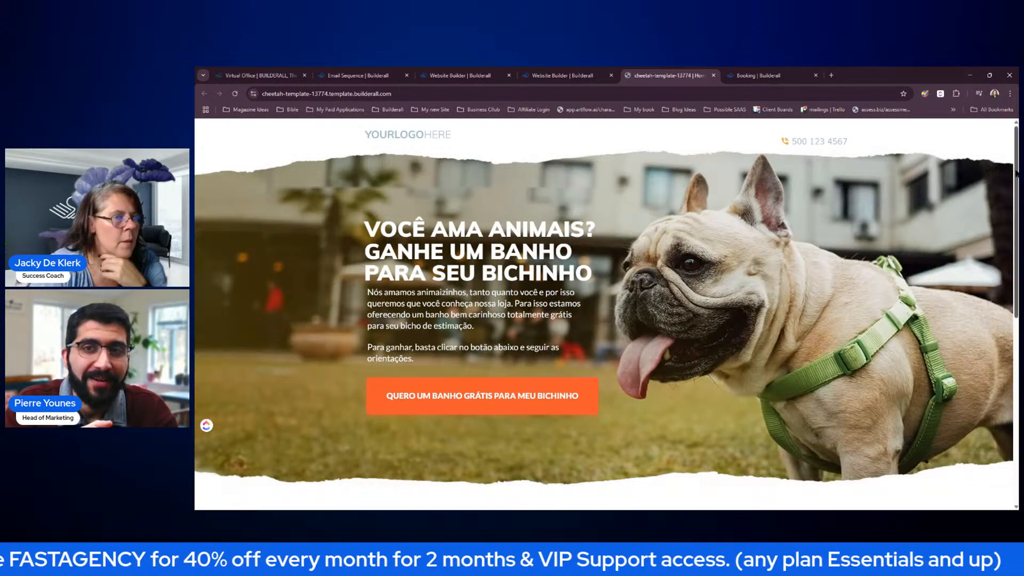
pyautogui.moveTo(1017, 173); pyautogui.dragTo(978, 162)
pyautogui.click(713, 76)
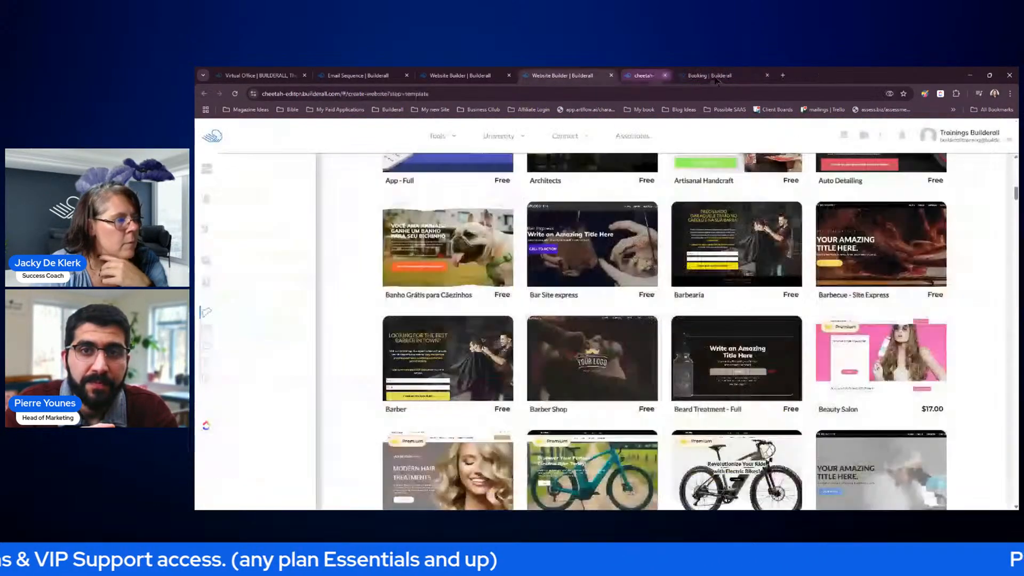
pyautogui.scroll(-2, 963, 313)
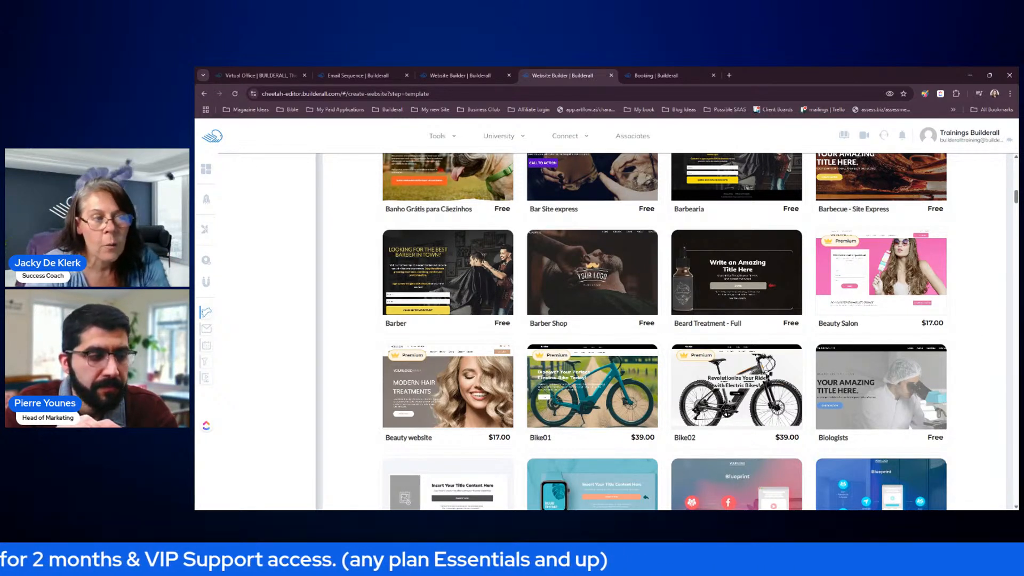
pyautogui.moveTo(757, 181)
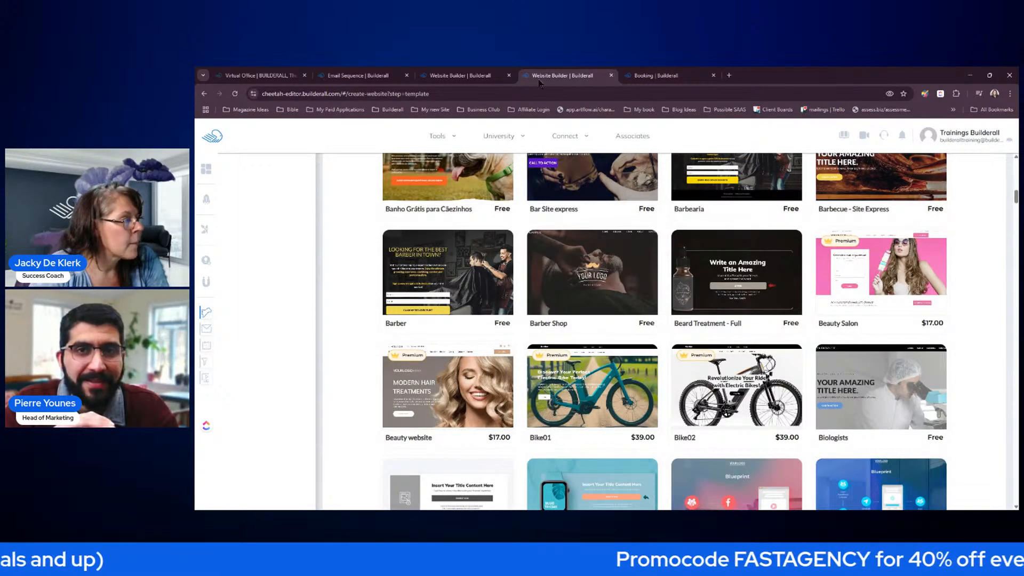
pyautogui.click(460, 75)
# - Close the extra Website Builder tab and view the empty Booking dashboard for March 2025
pyautogui.click(611, 75)
pyautogui.click(565, 77)
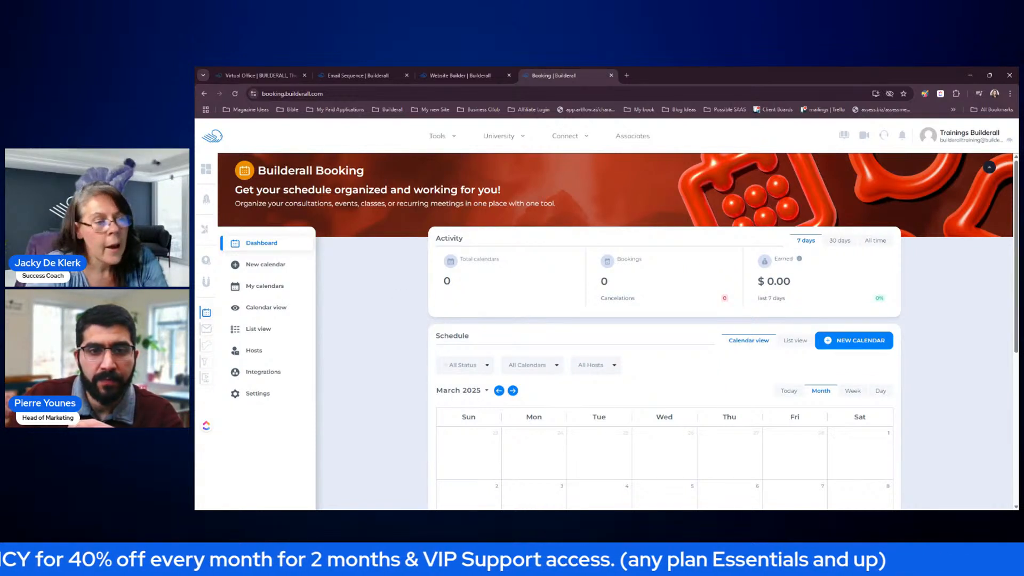
pyautogui.press('Tab')
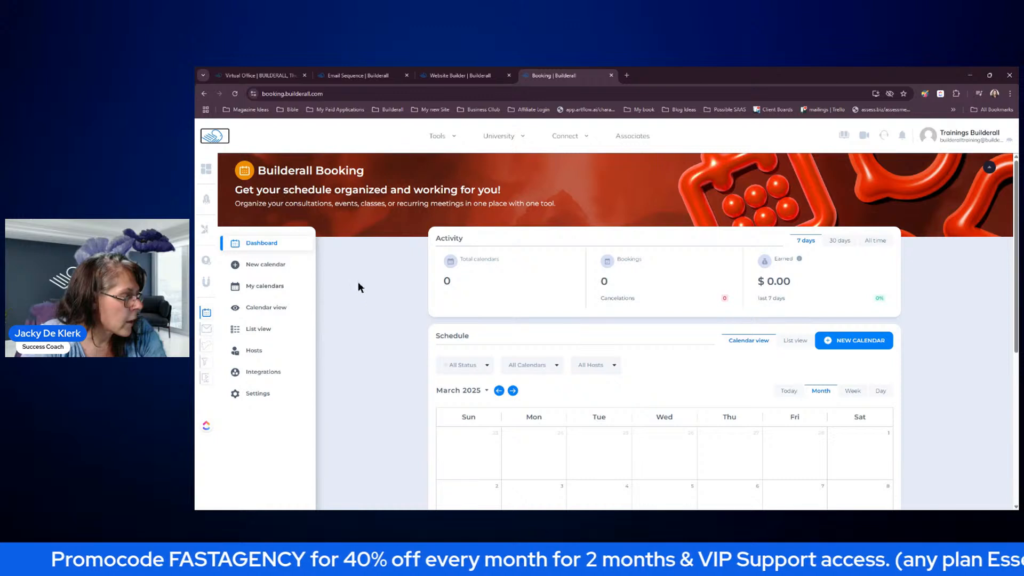
pyautogui.scroll(-1, 360, 287)
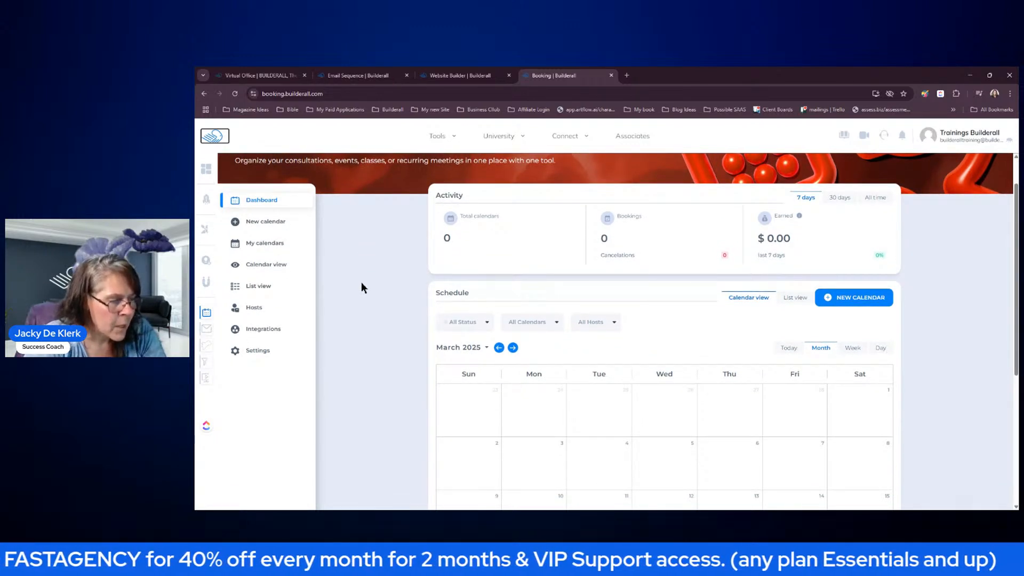
# - Review the Hosts list and a host's details without saving, then go to Integrations
pyautogui.click(260, 308)
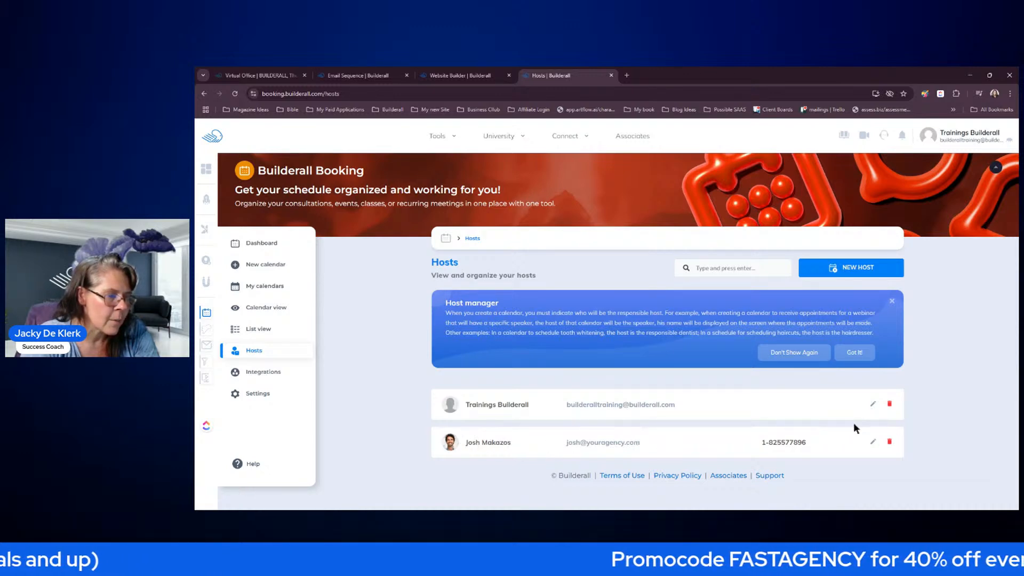
pyautogui.click(874, 443)
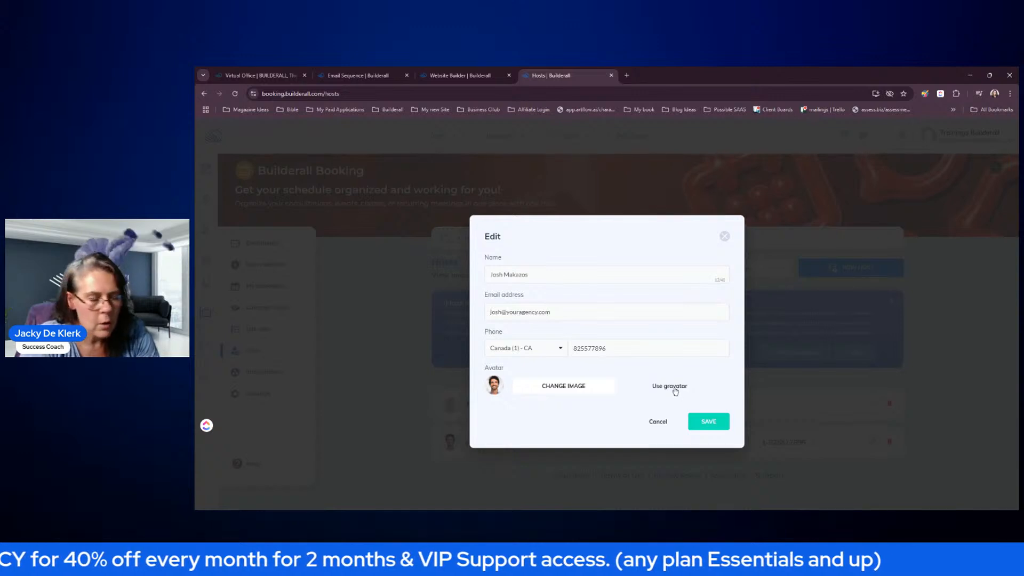
pyautogui.click(659, 422)
pyautogui.click(280, 372)
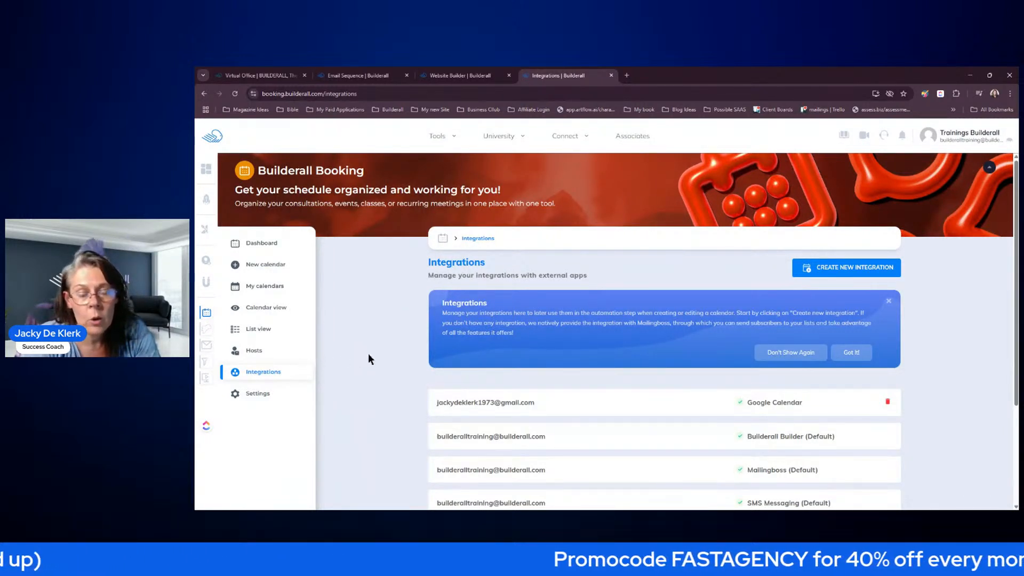
# - Create a new integration by signing in with Zoom and authorizing the account
pyautogui.scroll(-3, 932, 338)
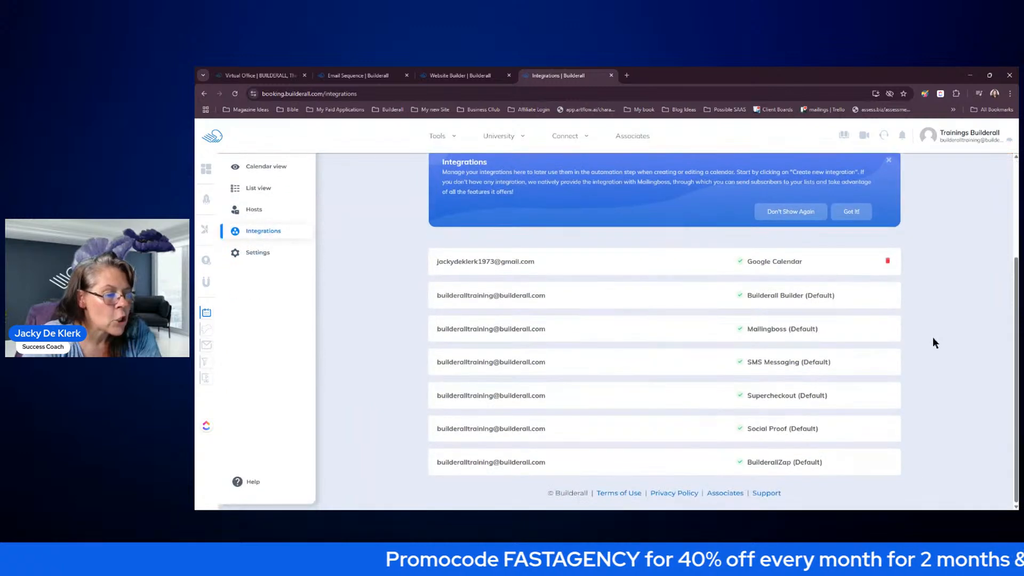
pyautogui.scroll(1, 933, 338)
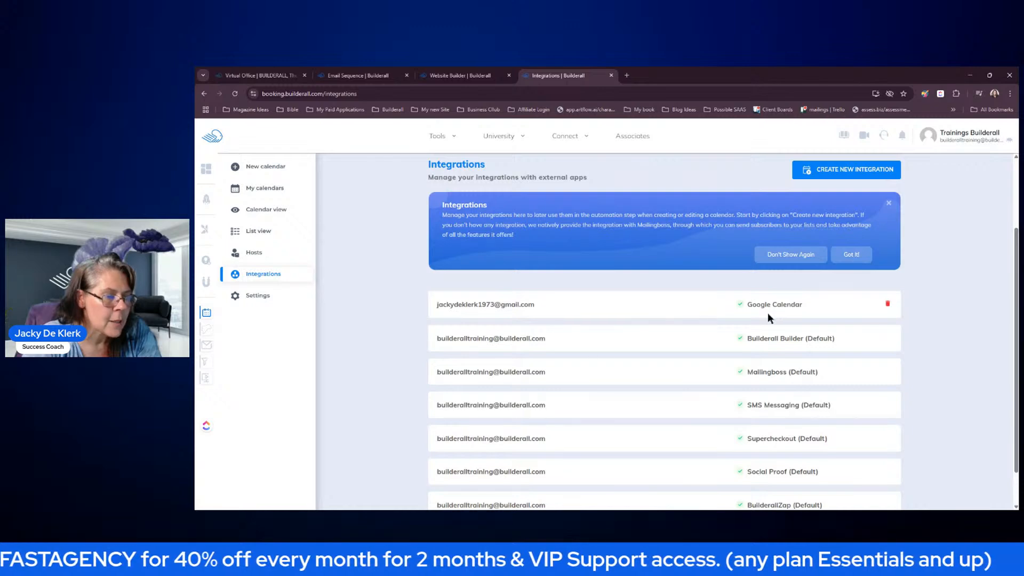
pyautogui.click(832, 170)
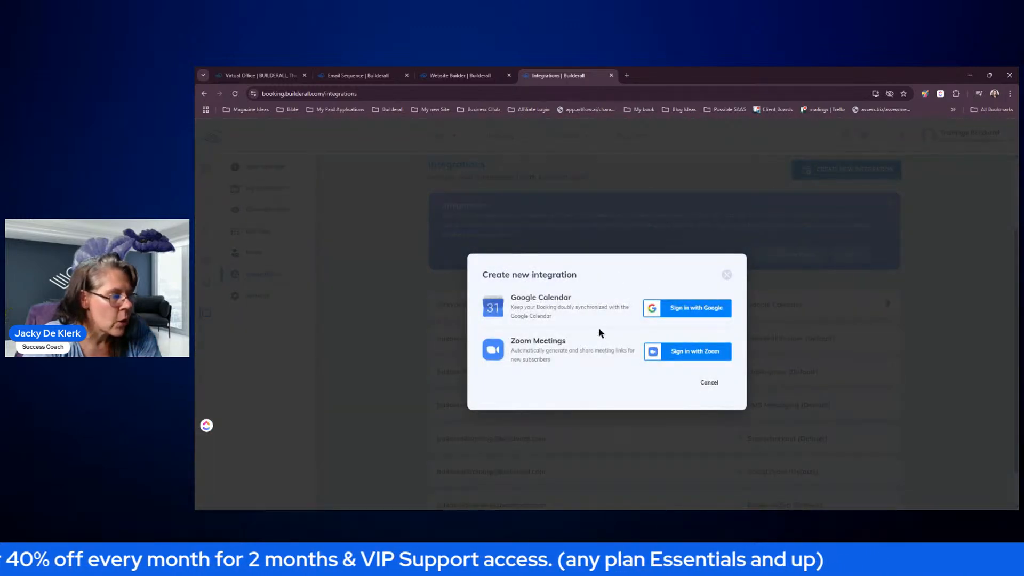
pyautogui.click(689, 353)
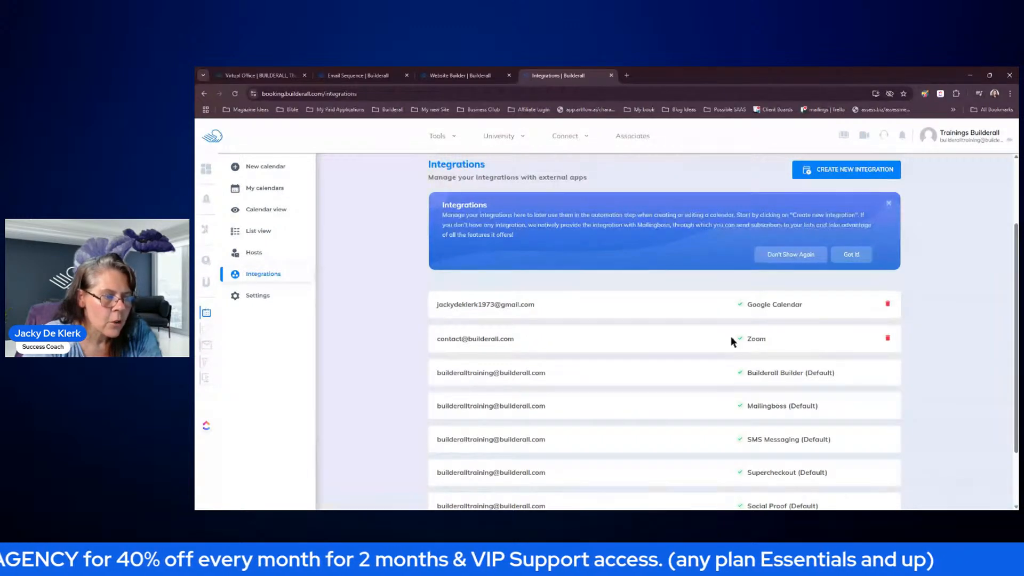
pyautogui.scroll(-2, 731, 332)
pyautogui.scroll(4, 723, 270)
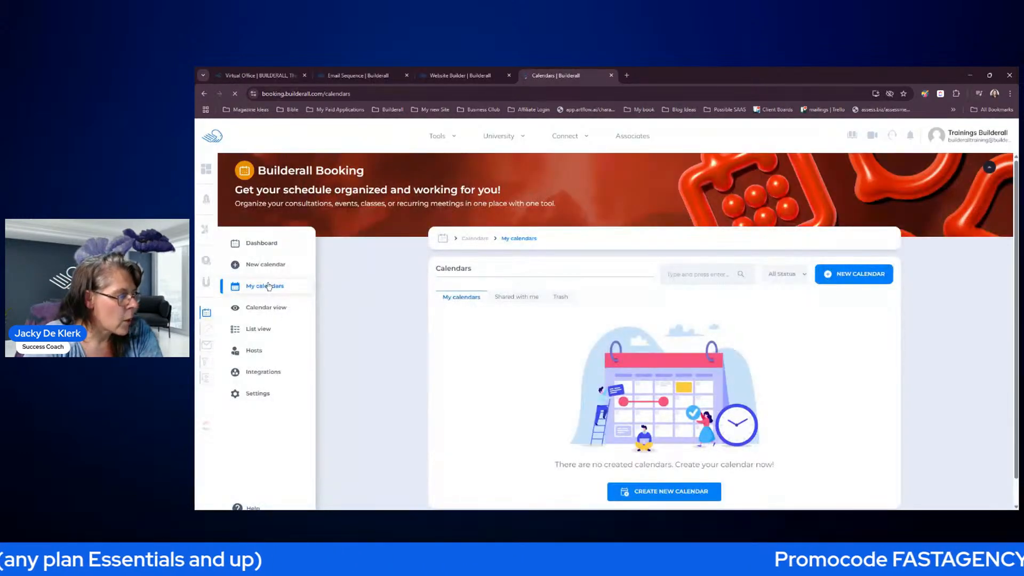
# - Start a new consultation calendar, title it 'My Agency', and create it
pyautogui.click(266, 266)
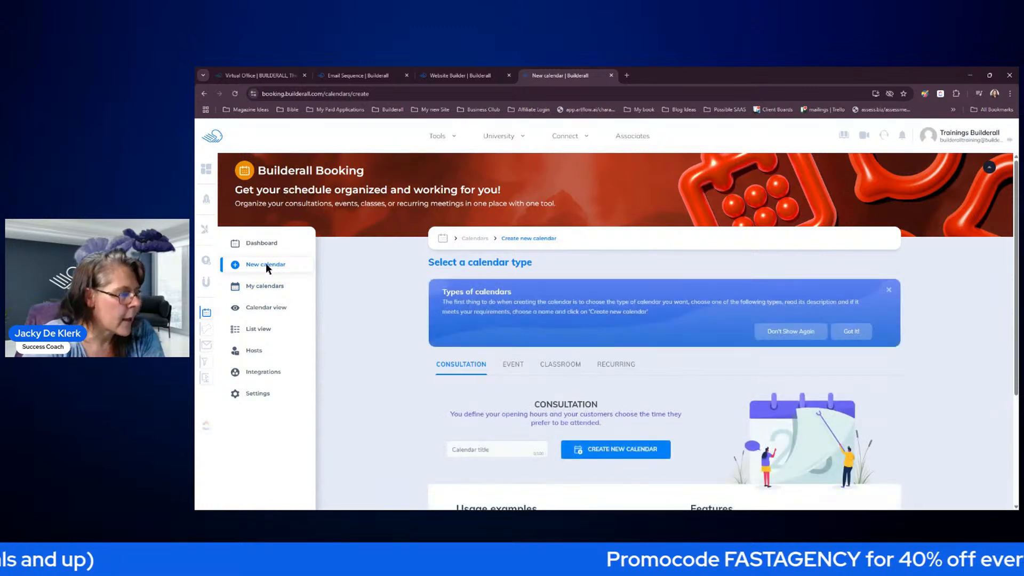
pyautogui.scroll(-2, 386, 370)
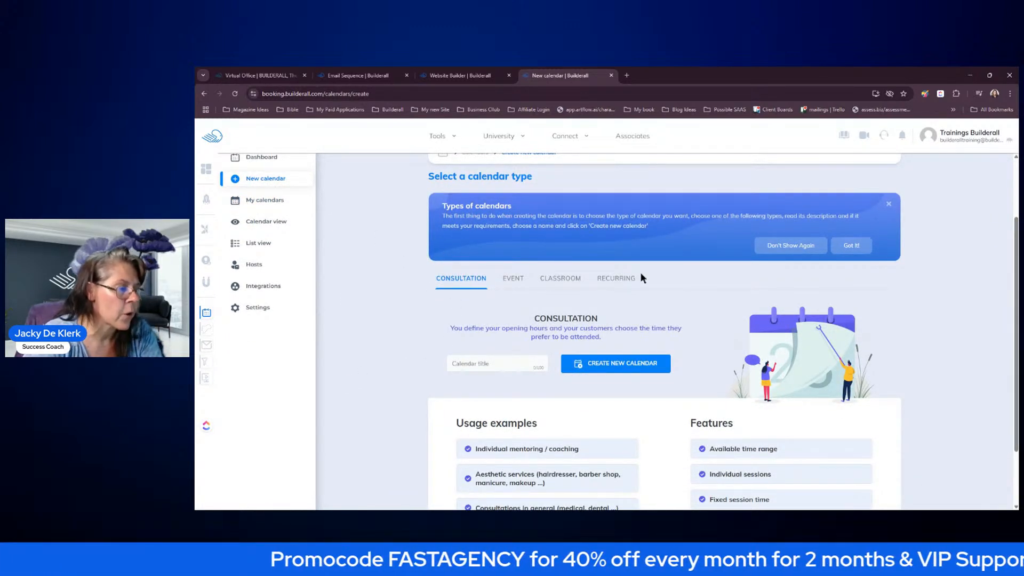
pyautogui.click(480, 364)
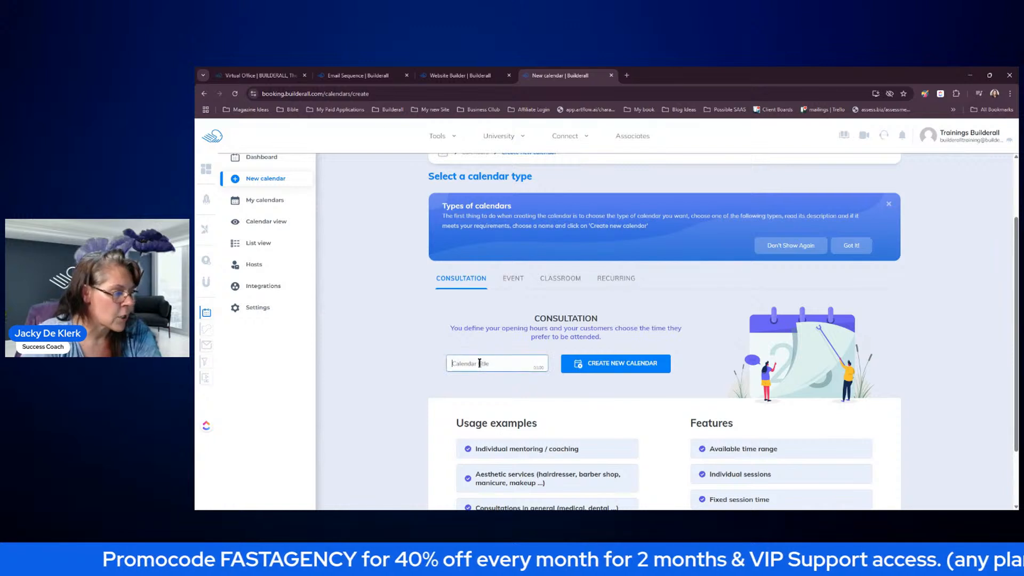
pyautogui.write('My AGency')
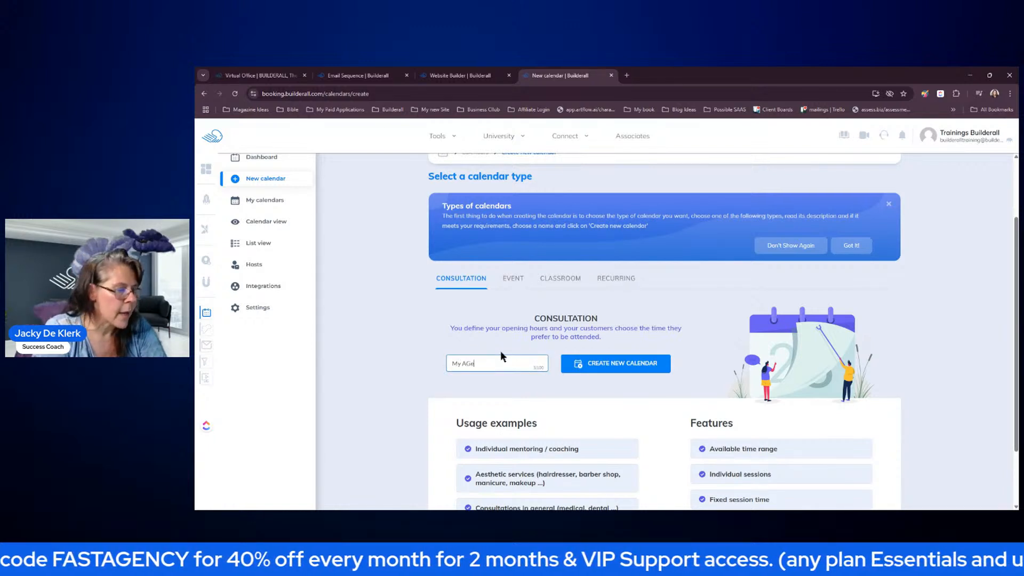
pyautogui.press('BackSpace')
pyautogui.press('BackSpace')
pyautogui.press('BackSpace')
pyautogui.press('BackSpace')
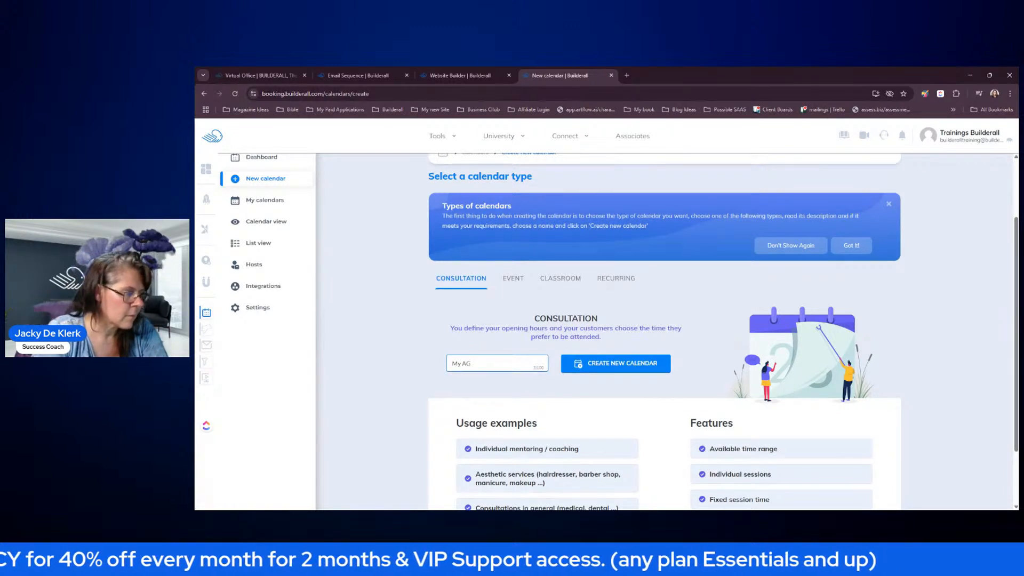
pyautogui.write('ncy')
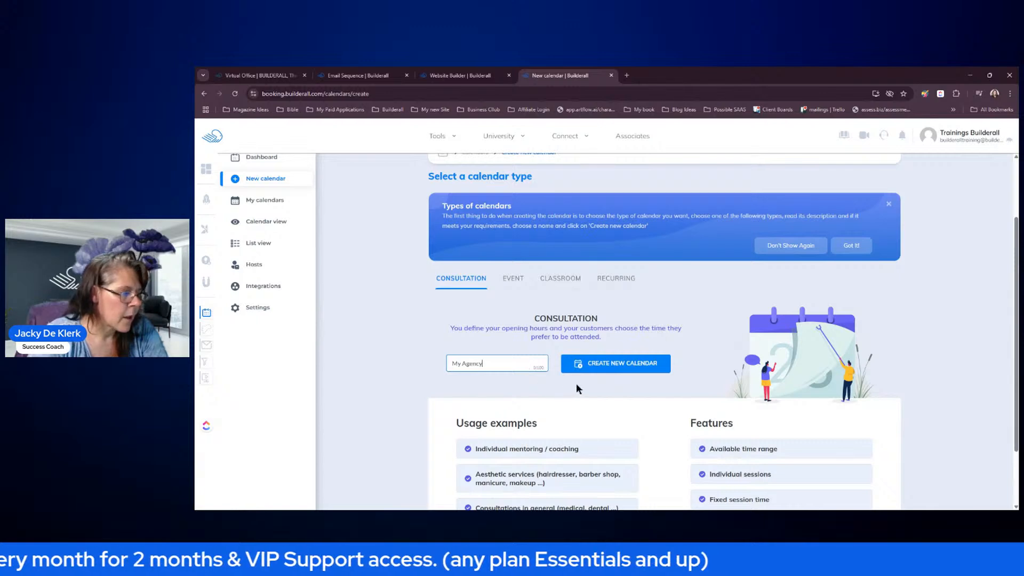
pyautogui.click(617, 368)
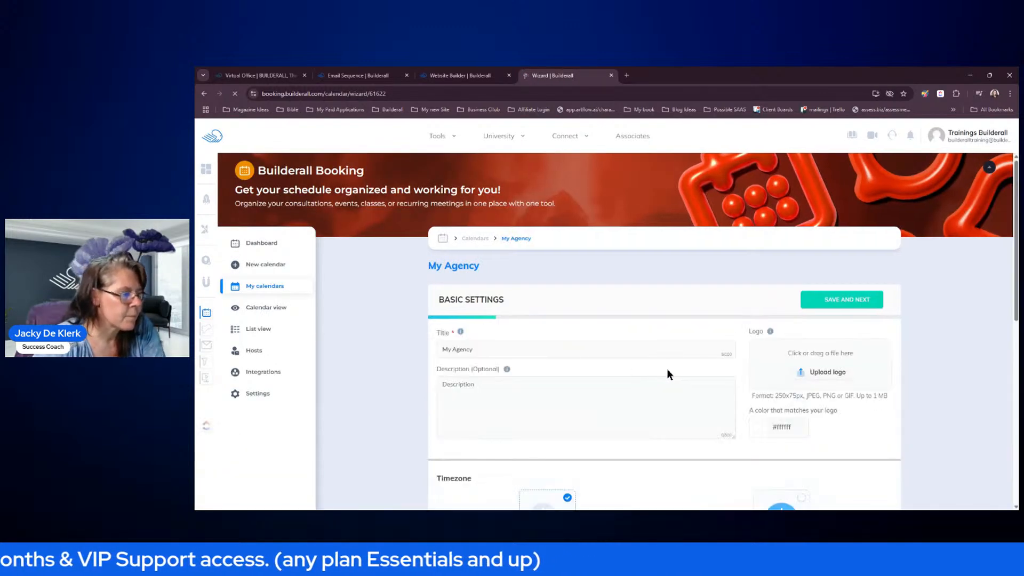
# - Upload the agency logo and set the calendar colour to a matching yellow shade
pyautogui.scroll(-1, 949, 324)
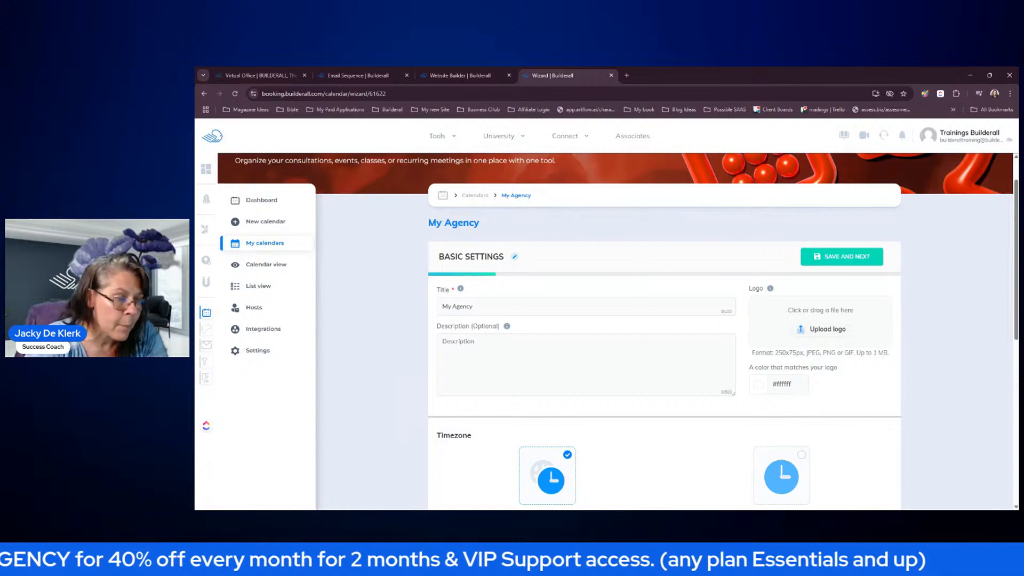
pyautogui.click(831, 330)
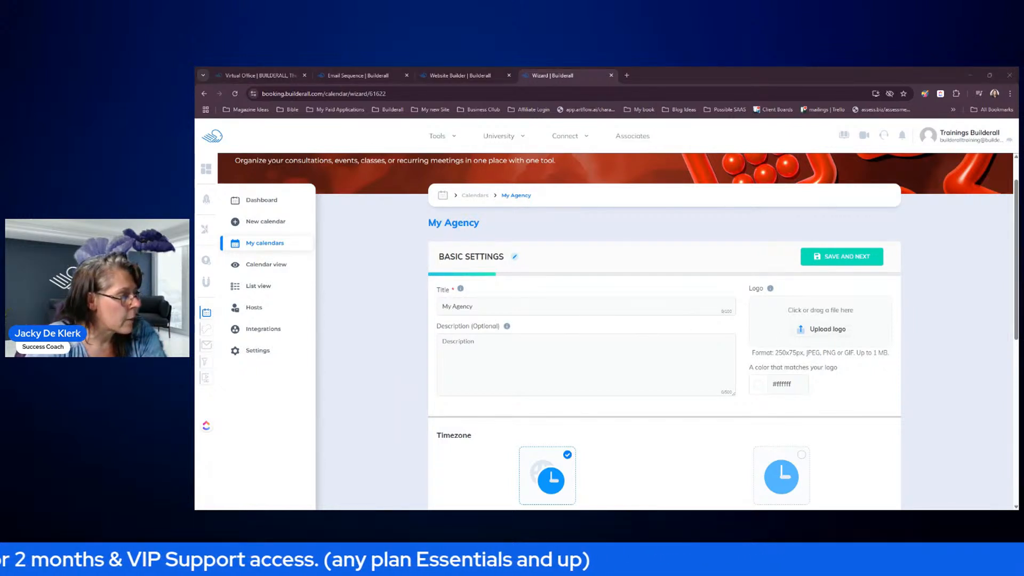
pyautogui.press('Return')
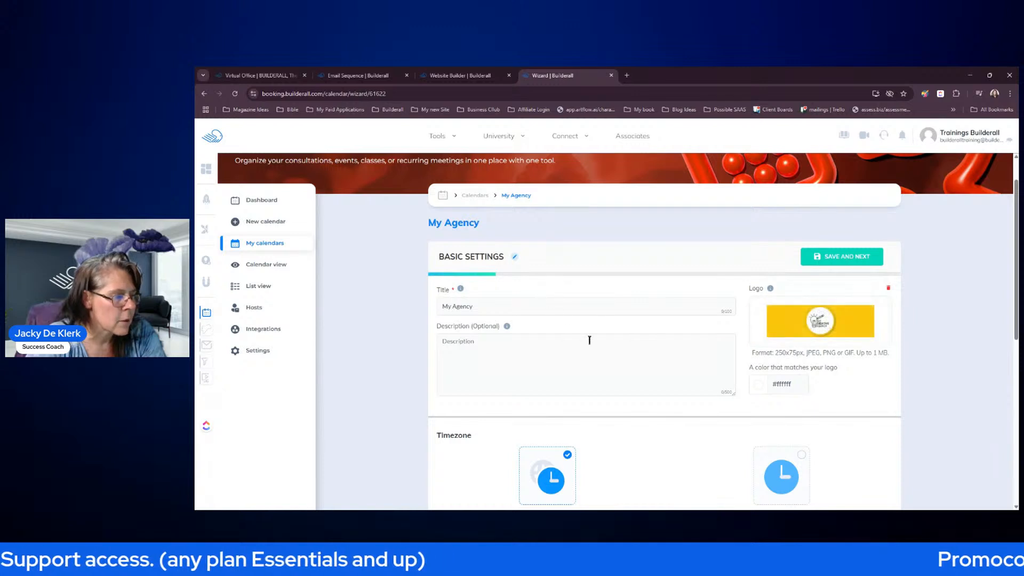
pyautogui.click(761, 384)
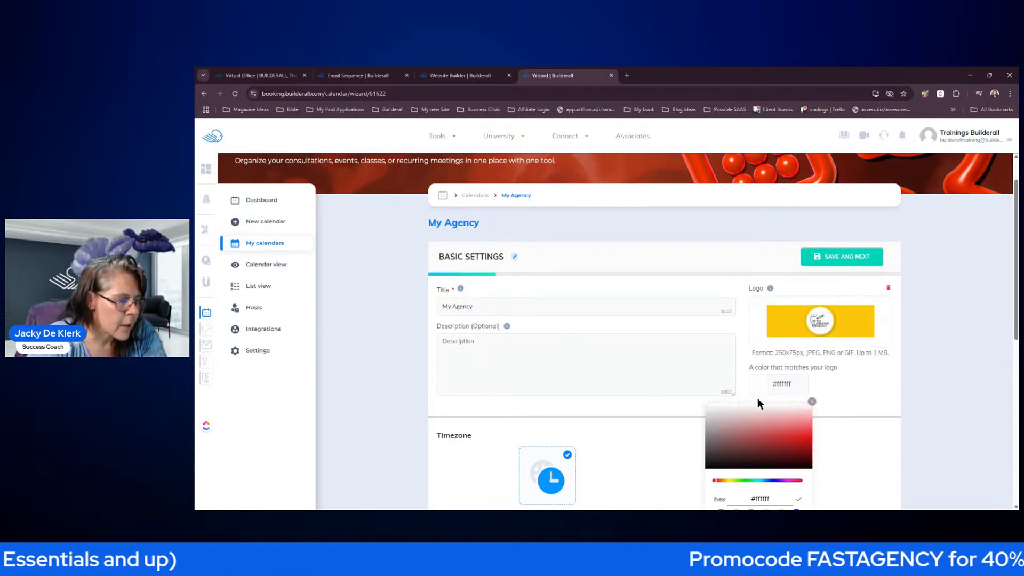
pyautogui.click(731, 481)
pyautogui.click(783, 435)
pyautogui.moveTo(782, 436)
pyautogui.mouseDown()
pyautogui.moveTo(770, 449)
pyautogui.moveTo(794, 447)
pyautogui.moveTo(807, 428)
pyautogui.moveTo(798, 415)
pyautogui.moveTo(702, 396)
pyautogui.mouseUp()
pyautogui.click(859, 394)
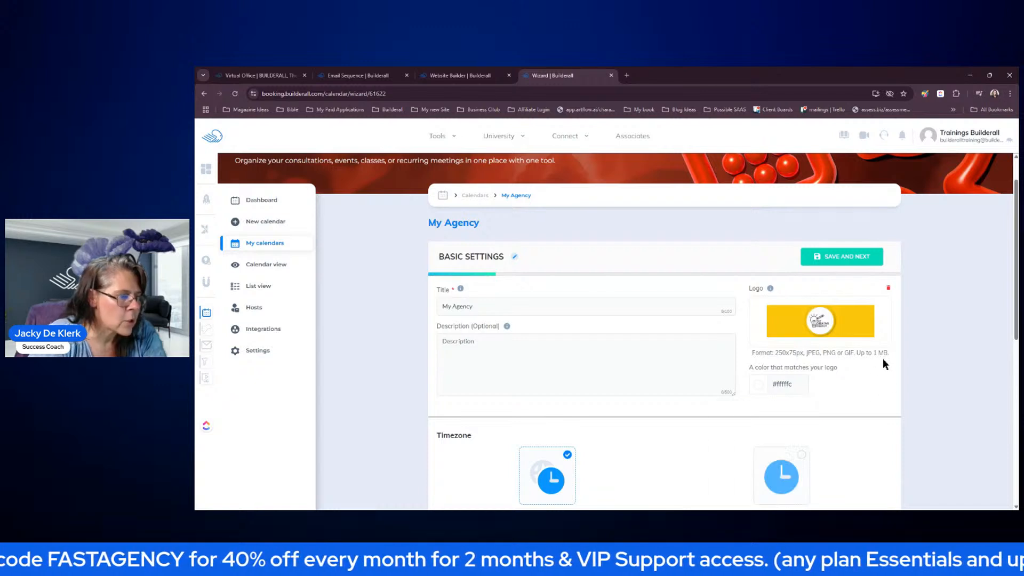
# - Enter the description 'Free Consultation' and save the basic settings
pyautogui.click(498, 344)
pyautogui.write('Free C')
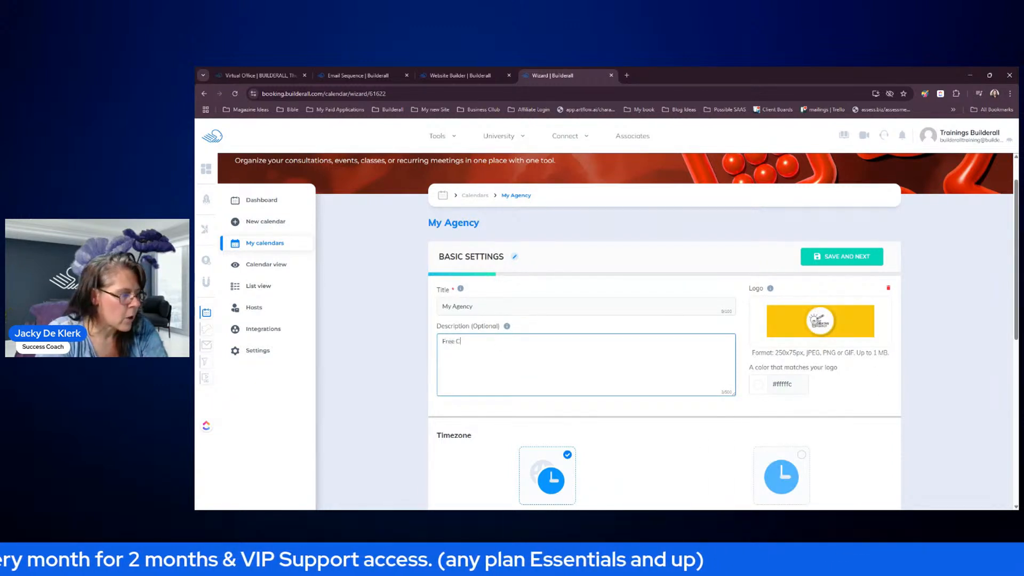
pyautogui.write('onsultation')
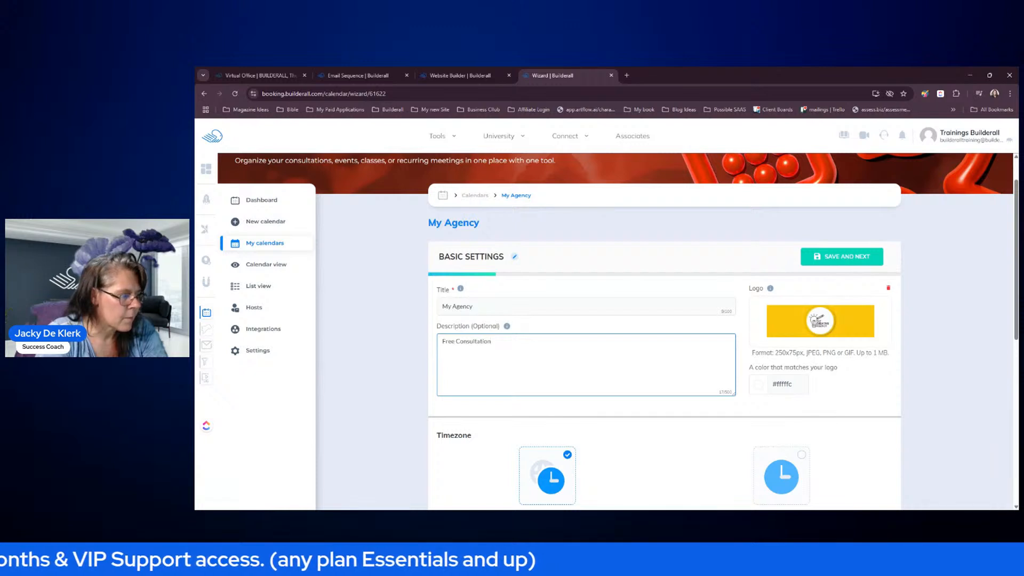
pyautogui.click(613, 424)
pyautogui.scroll(-3, 614, 424)
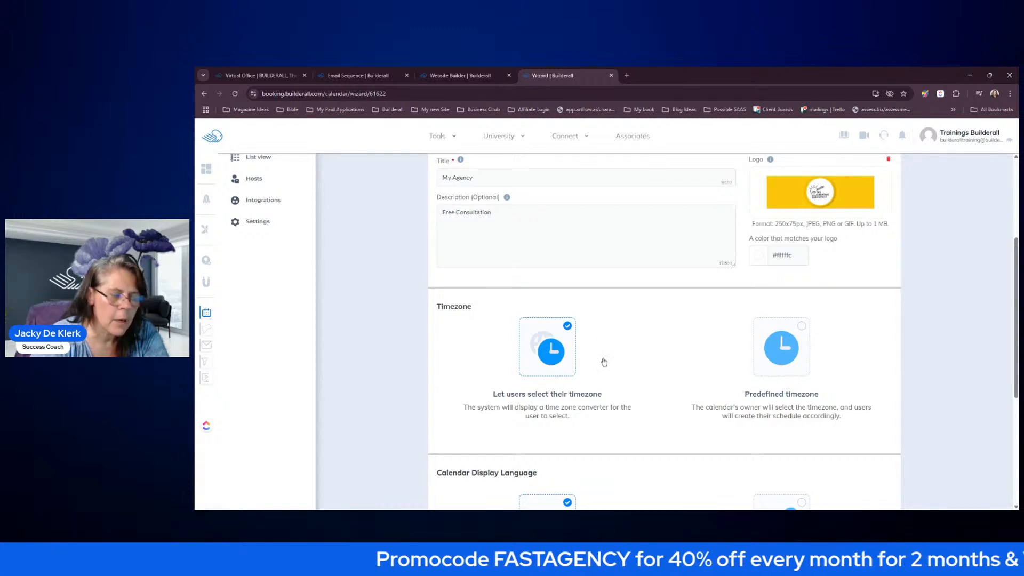
pyautogui.scroll(-3, 607, 376)
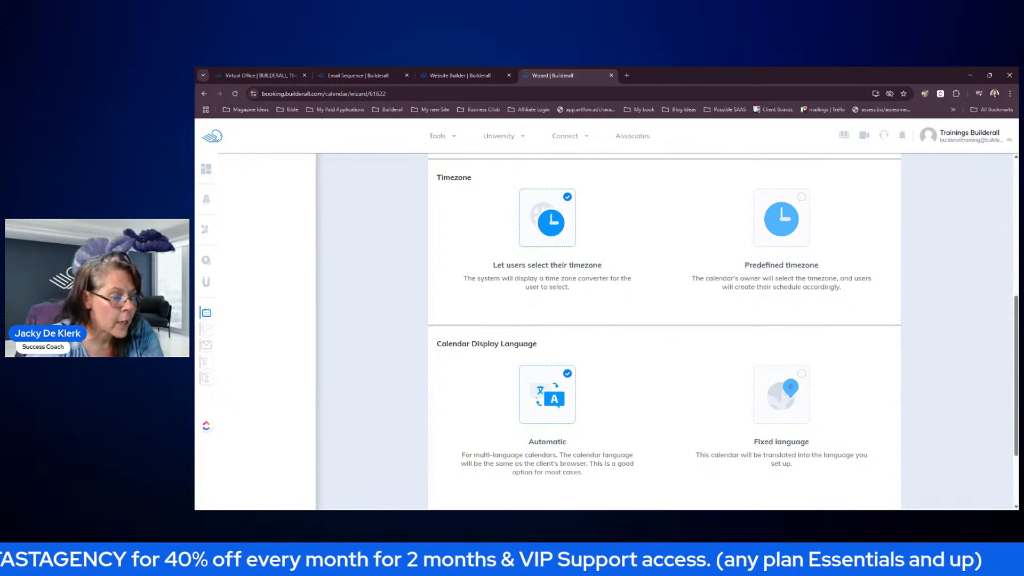
pyautogui.scroll(-2, 627, 390)
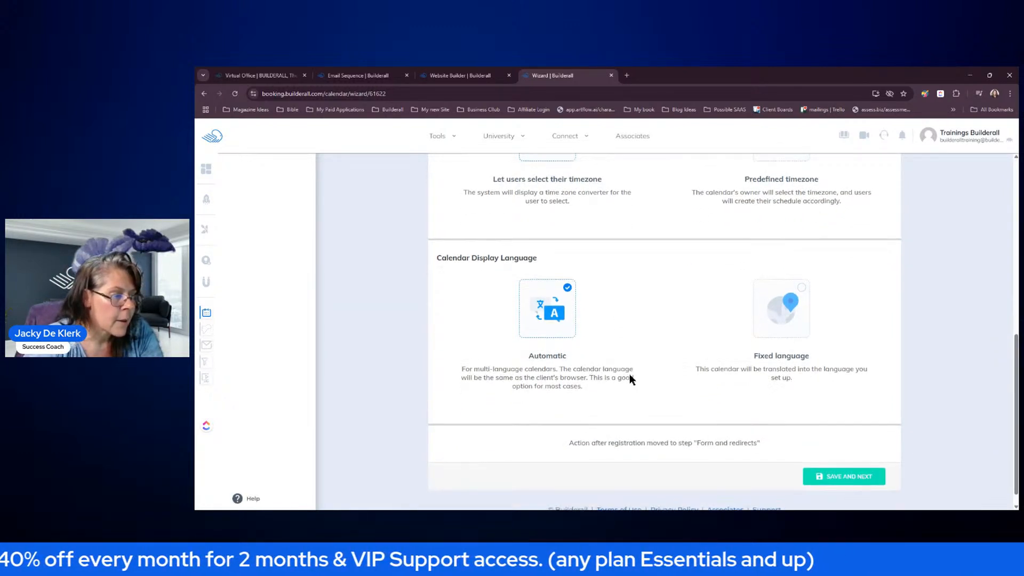
pyautogui.scroll(-1, 585, 300)
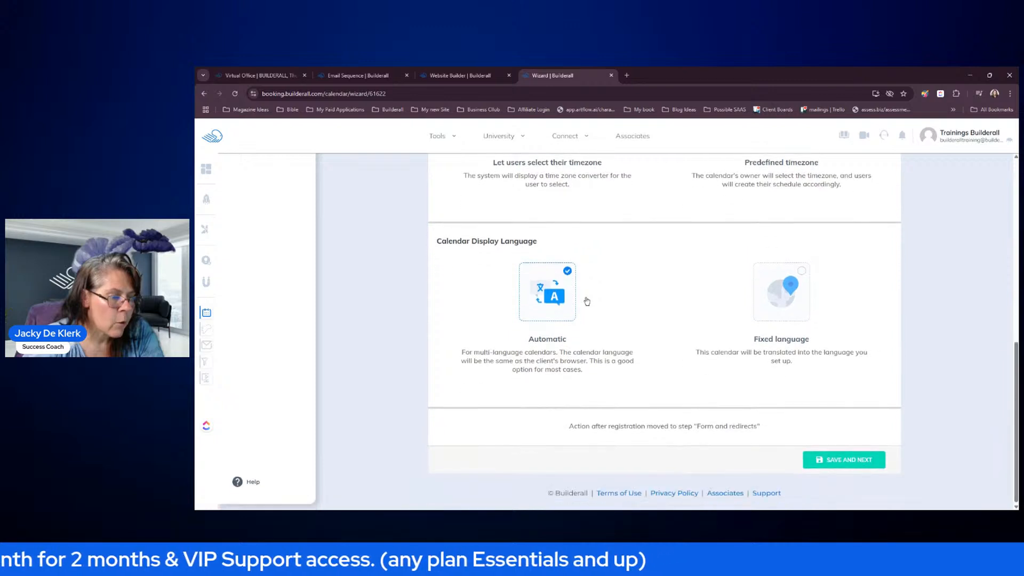
pyautogui.click(850, 460)
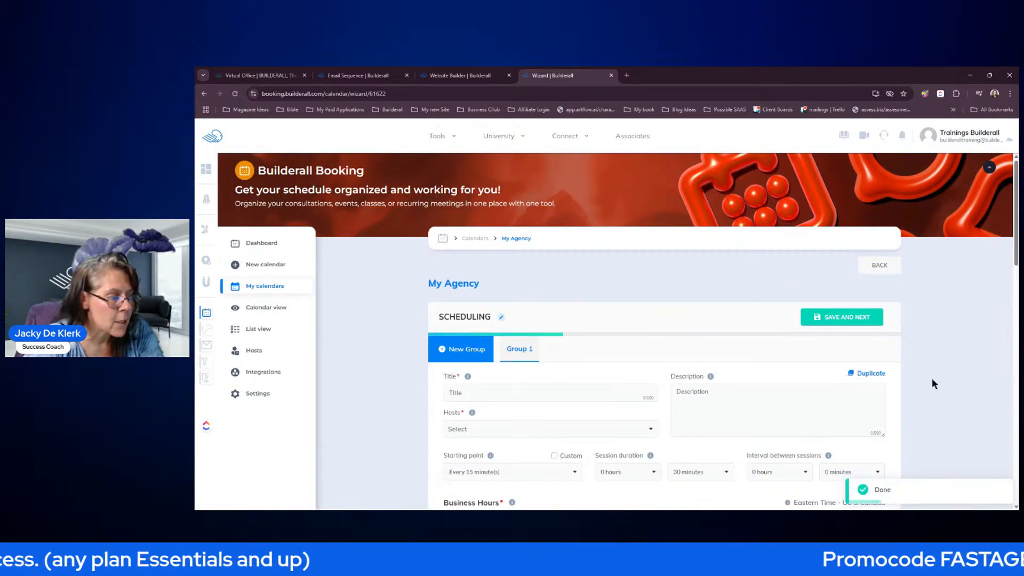
# - Title the scheduling group 'Free Consultations', use the same description, and add the second listed host
pyautogui.scroll(-2, 933, 377)
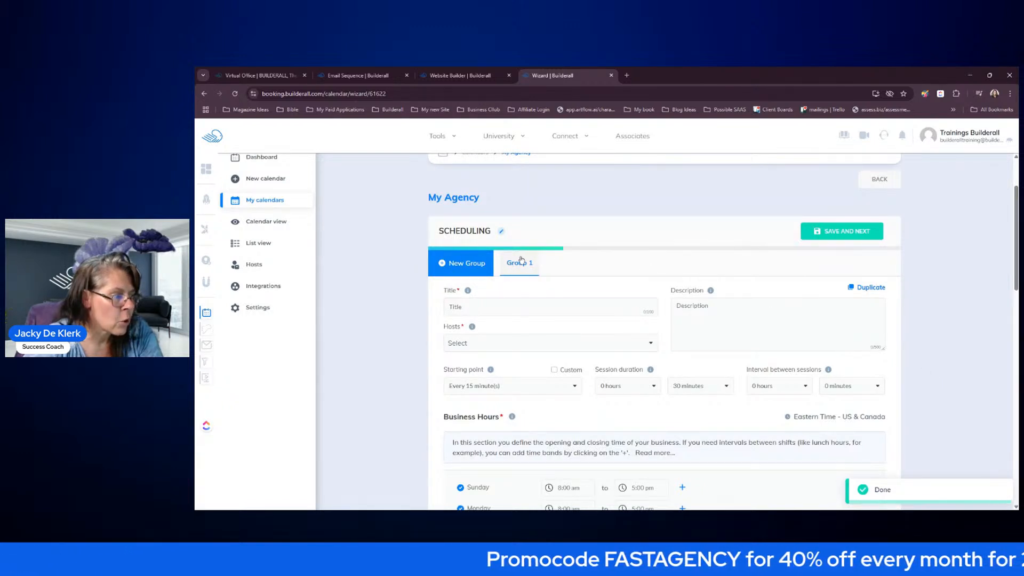
pyautogui.click(479, 307)
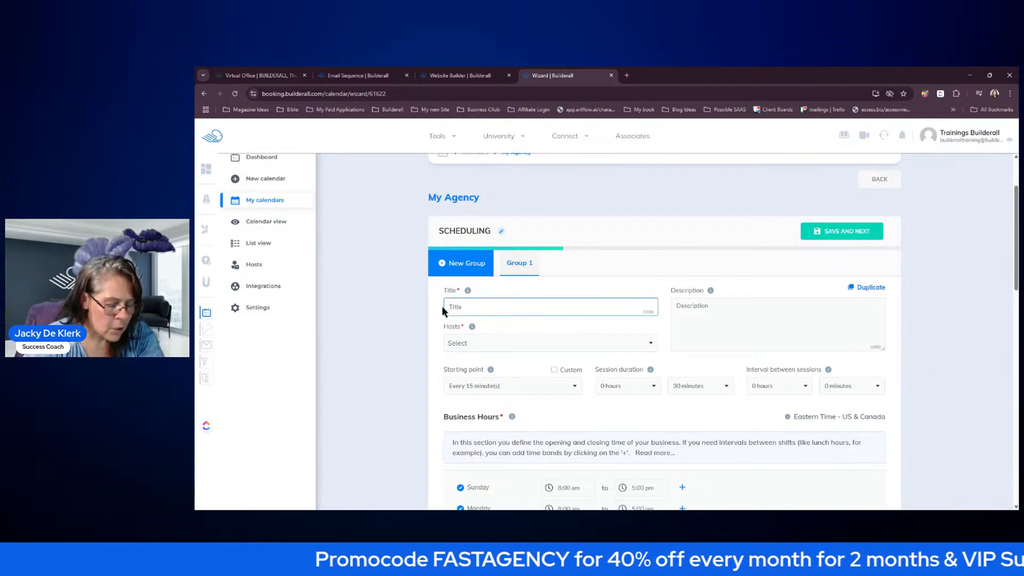
pyautogui.write('Free')
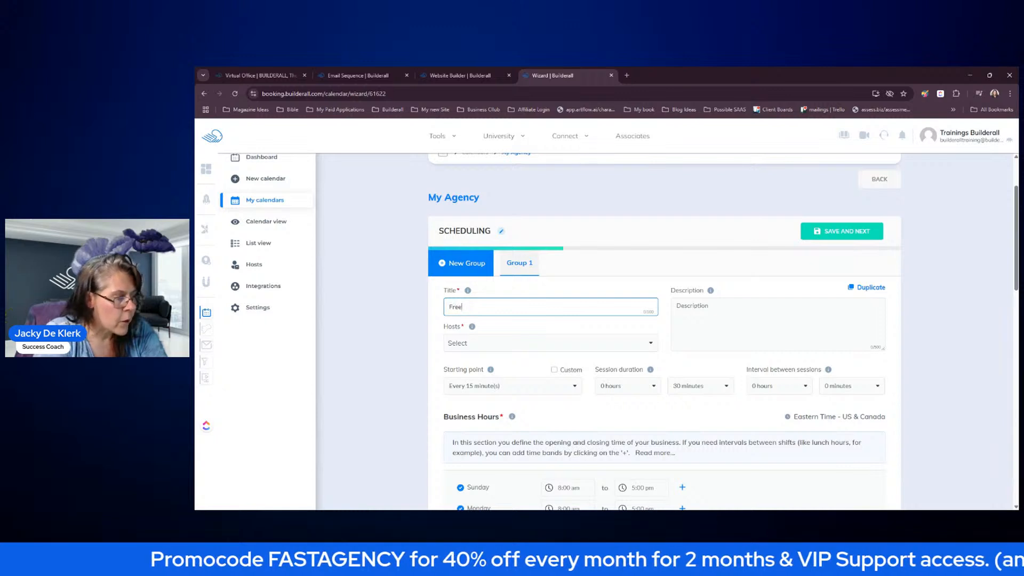
pyautogui.write(' Consulta')
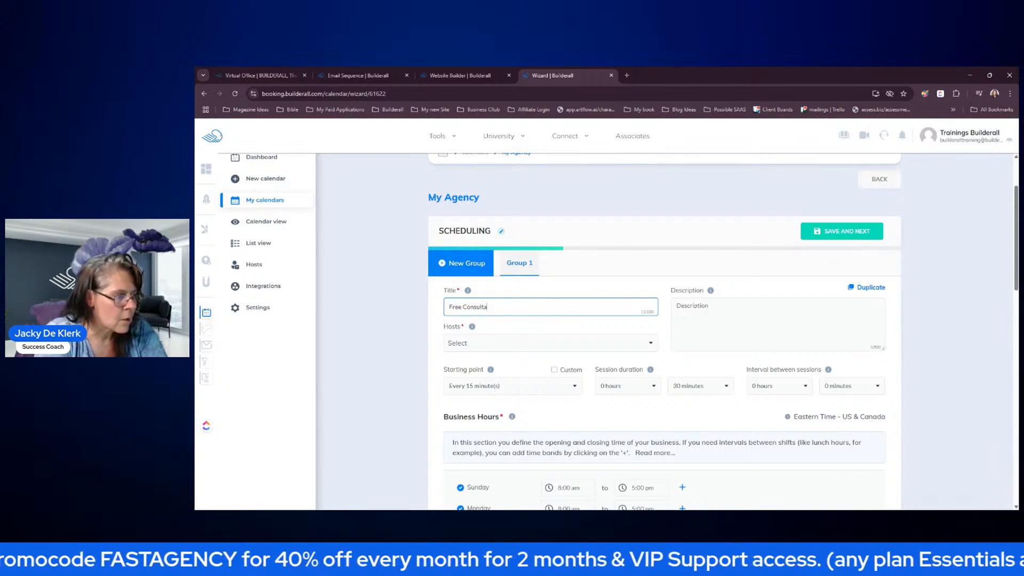
pyautogui.write('tions')
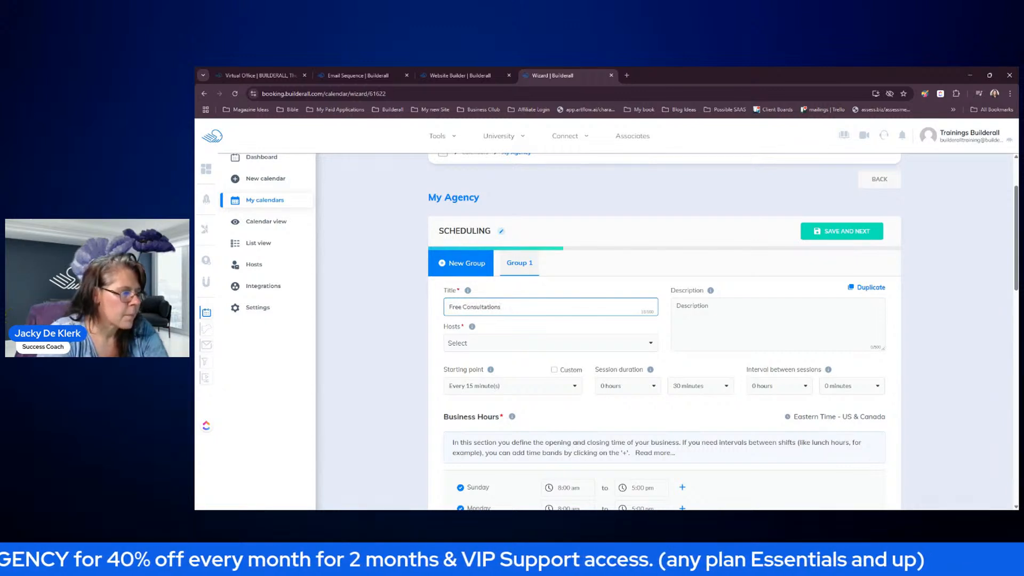
pyautogui.click(697, 309)
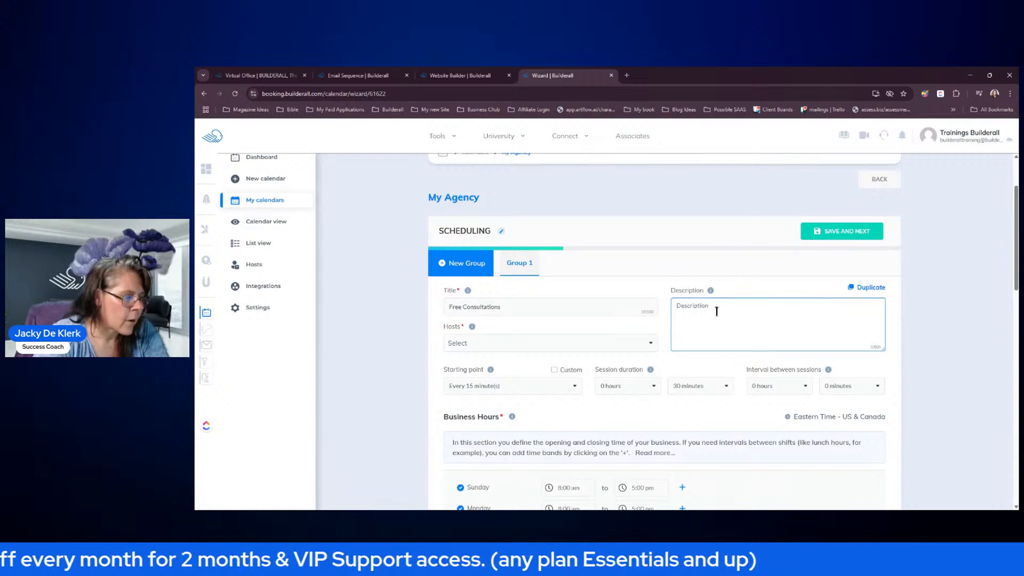
pyautogui.write('Free ')
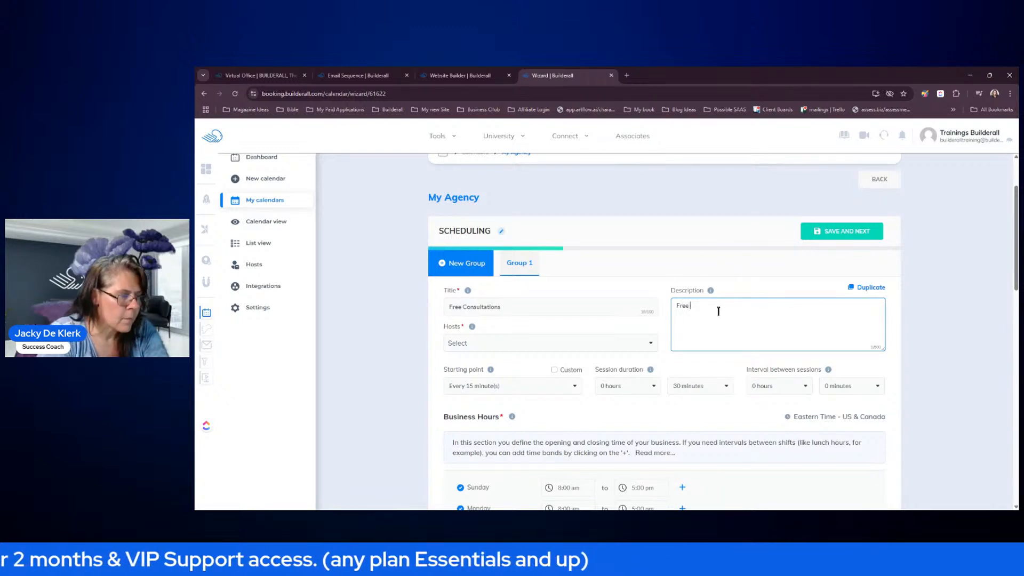
pyautogui.write('Consultations')
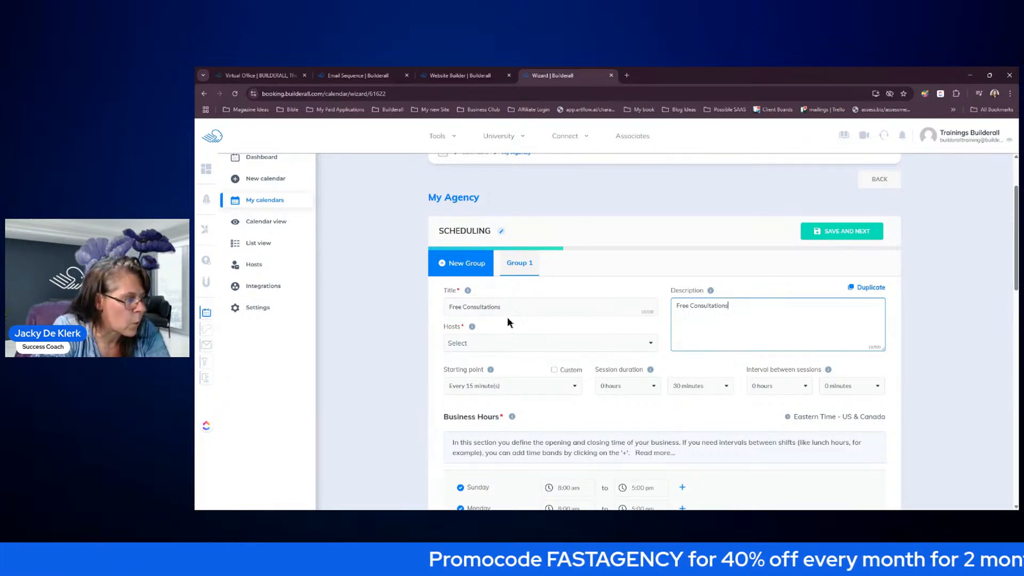
pyautogui.click(517, 346)
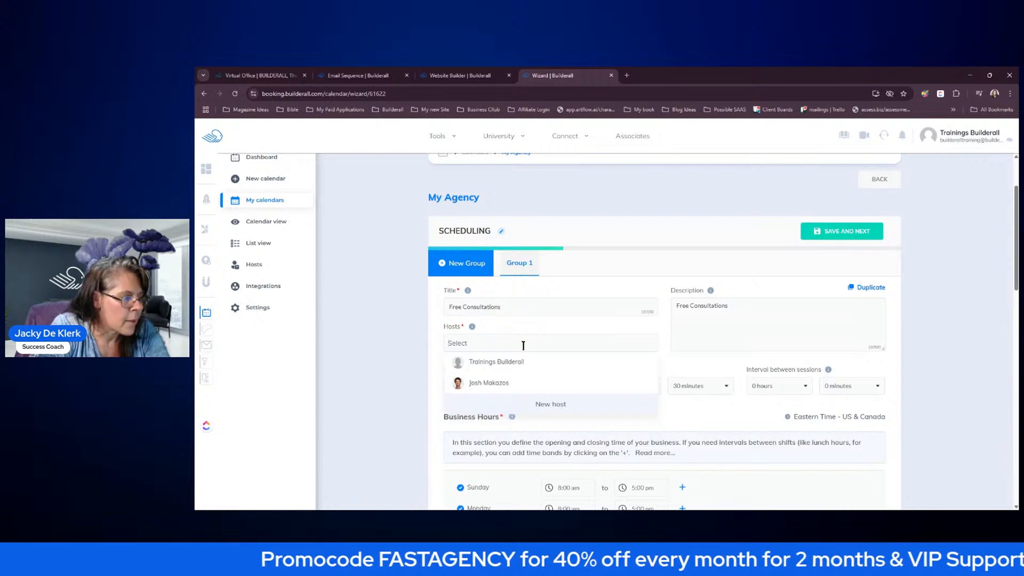
pyautogui.click(489, 384)
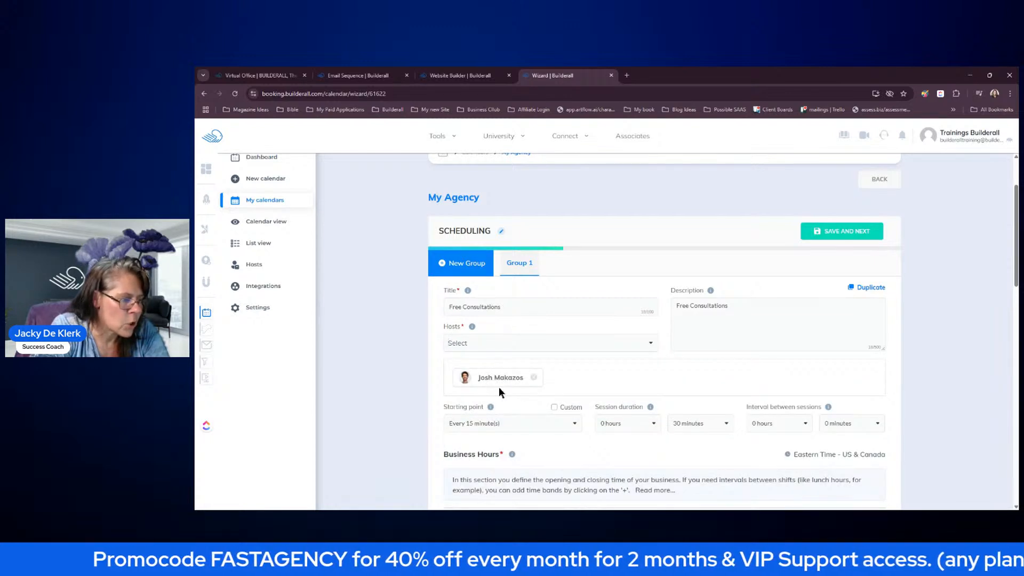
# - Set the session duration to 1 hour and the interval between sessions to 20 minutes
pyautogui.scroll(-3, 552, 370)
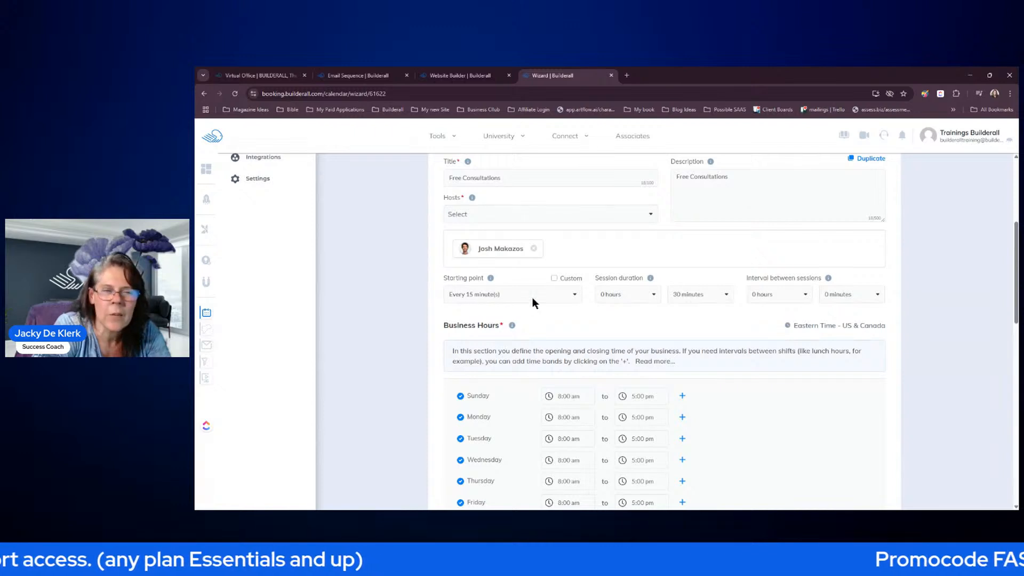
pyautogui.click(654, 292)
pyautogui.click(705, 275)
pyautogui.click(654, 292)
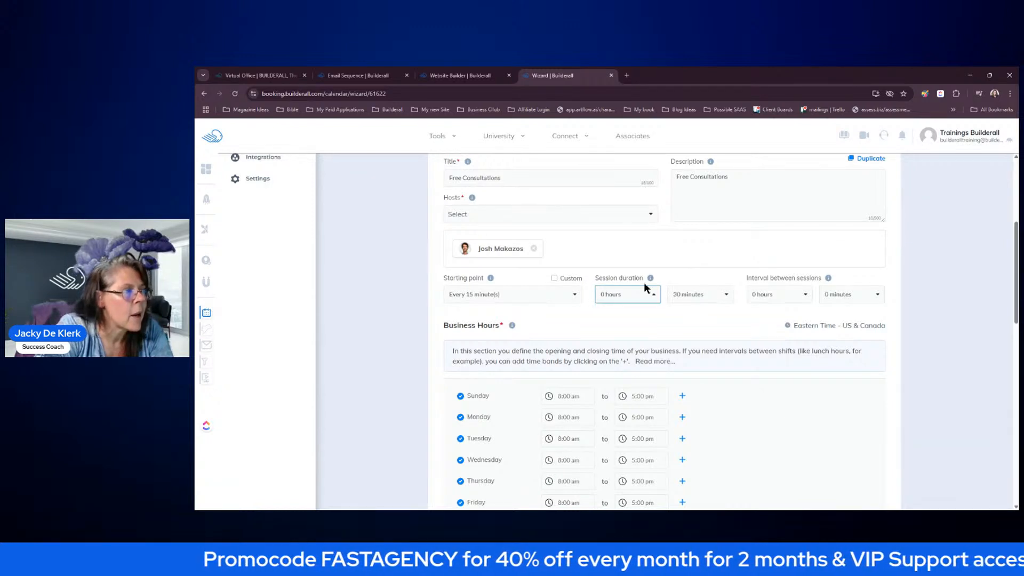
pyautogui.click(725, 296)
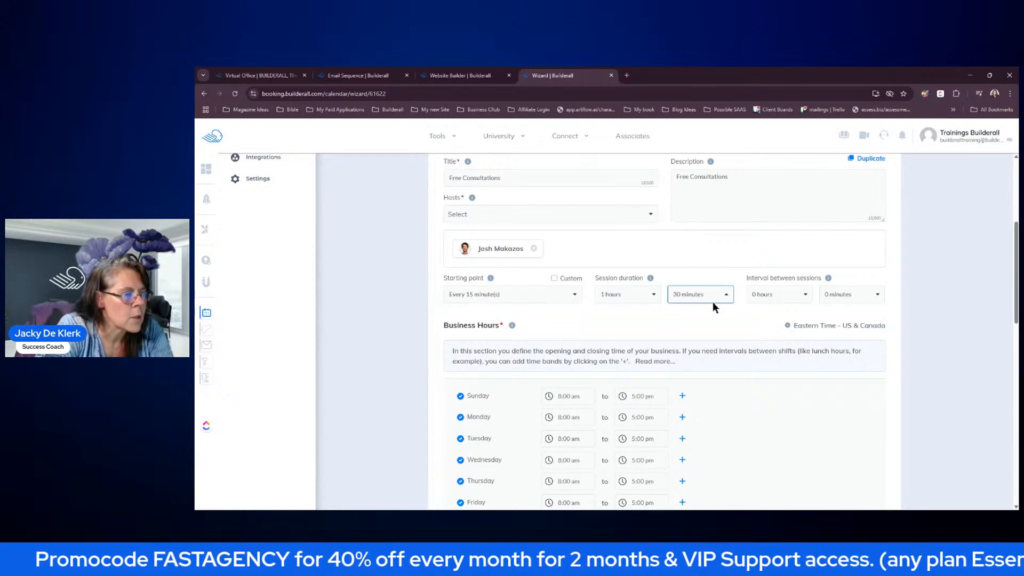
pyautogui.click(735, 319)
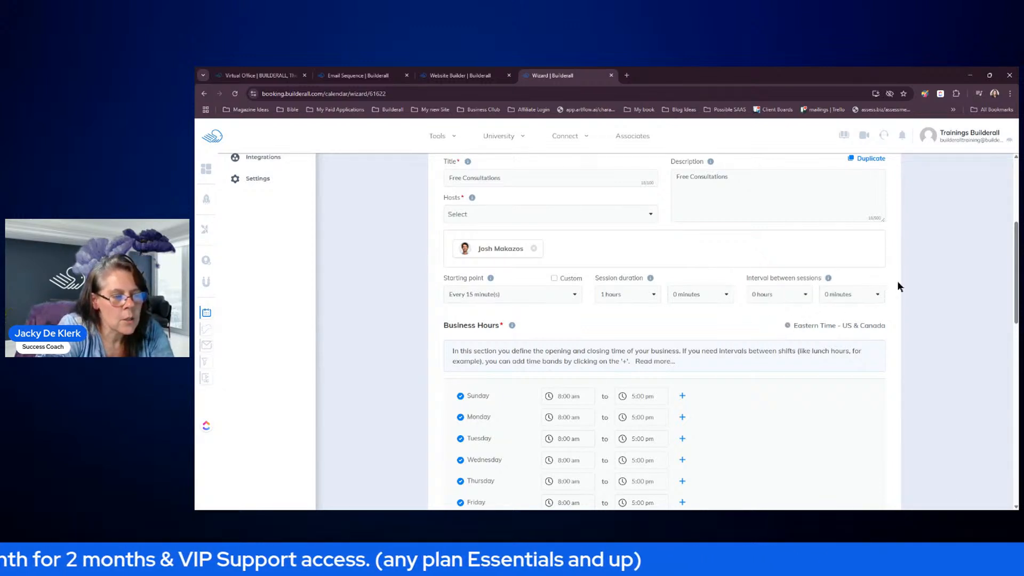
pyautogui.click(866, 299)
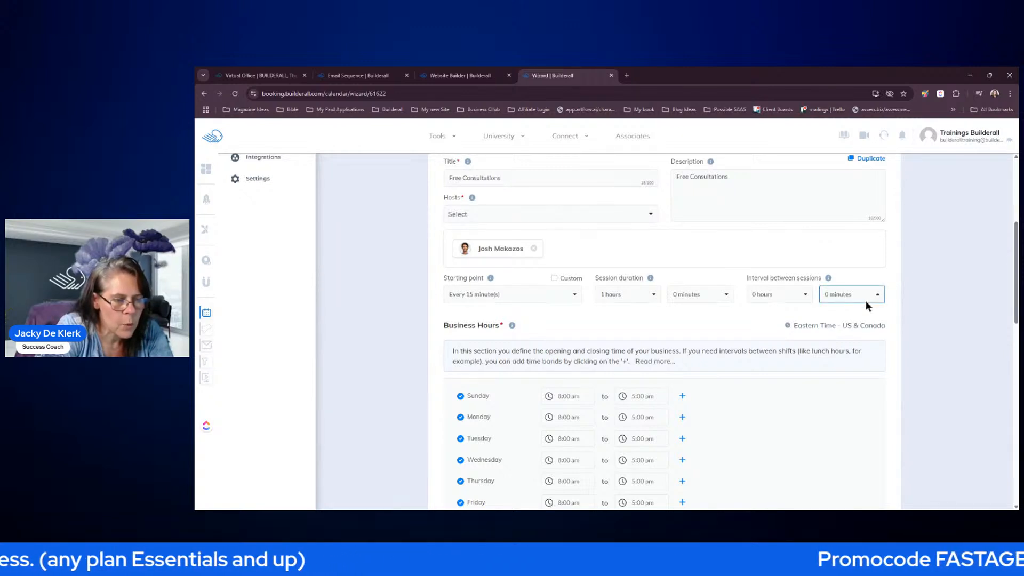
pyautogui.click(865, 305)
pyautogui.click(955, 343)
# - Switch off Sunday and Saturday, and set Monday–Wednesday start times to 9:00 am
pyautogui.scroll(-3, 961, 343)
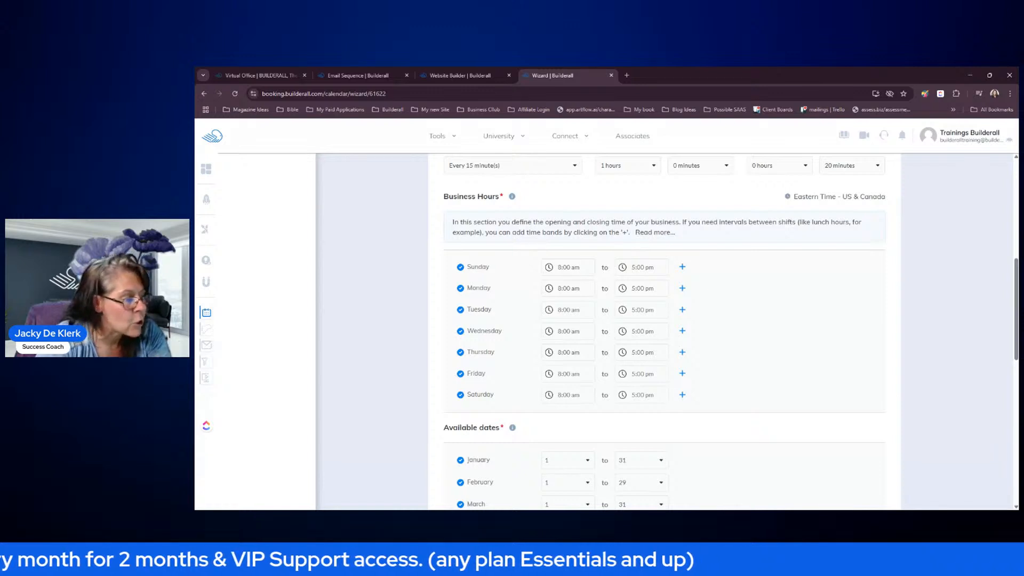
pyautogui.click(461, 268)
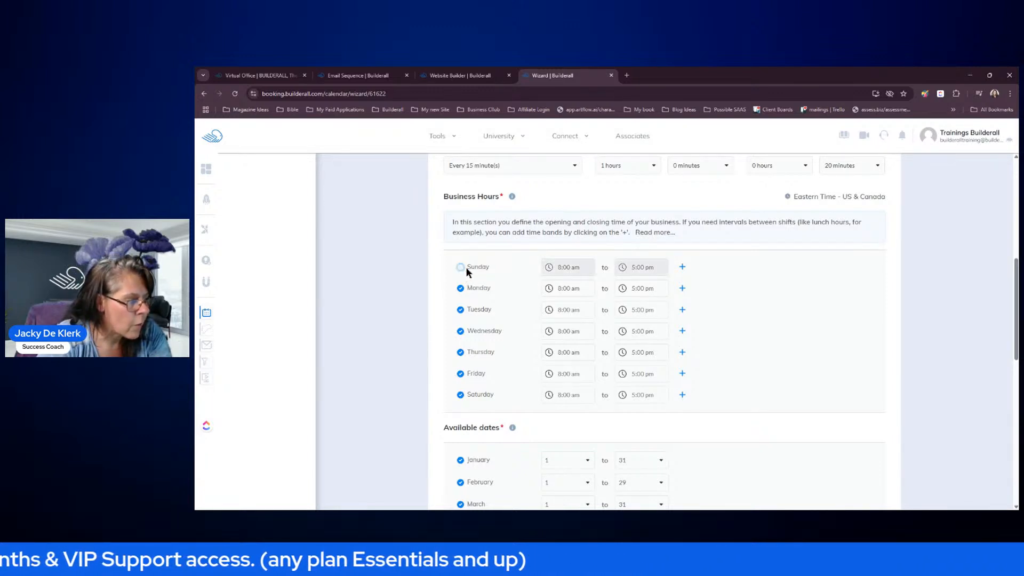
pyautogui.click(462, 395)
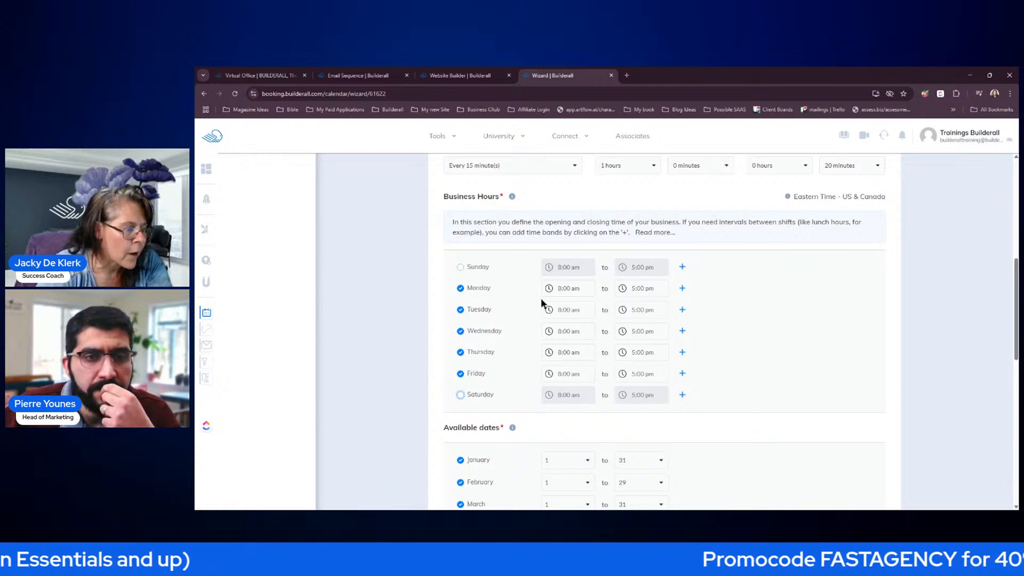
pyautogui.click(555, 289)
pyautogui.click(555, 305)
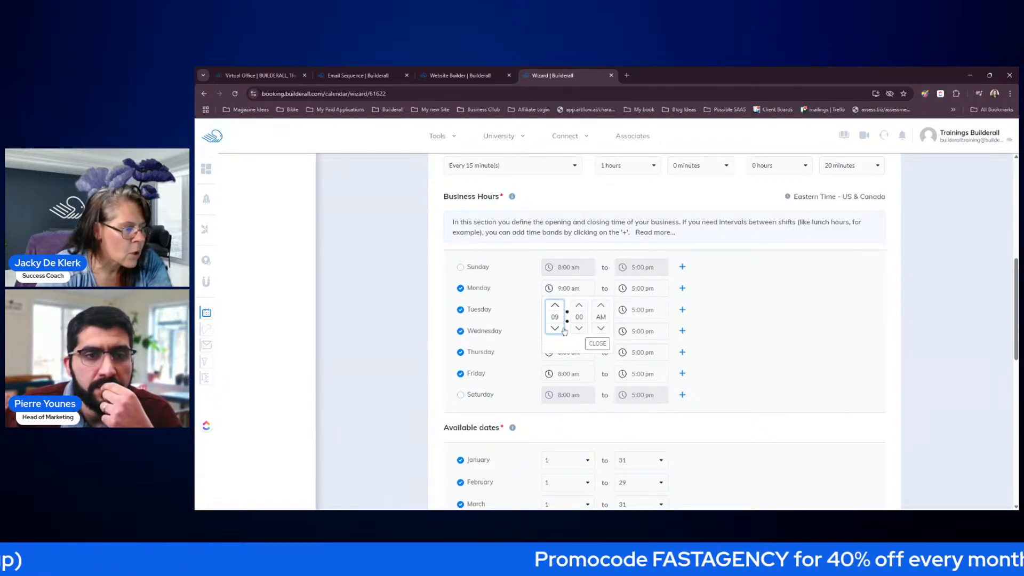
pyautogui.click(598, 343)
pyautogui.click(553, 311)
pyautogui.click(556, 328)
pyautogui.click(598, 365)
pyautogui.click(568, 352)
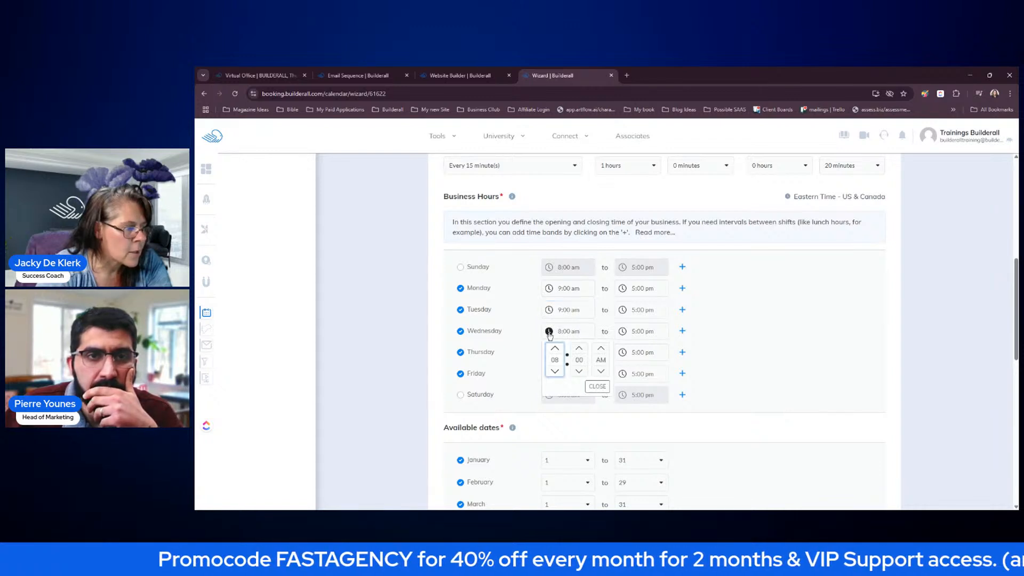
pyautogui.click(600, 388)
# - Set Thursday and Friday start times to 9:00 am
pyautogui.click(550, 353)
pyautogui.click(554, 297)
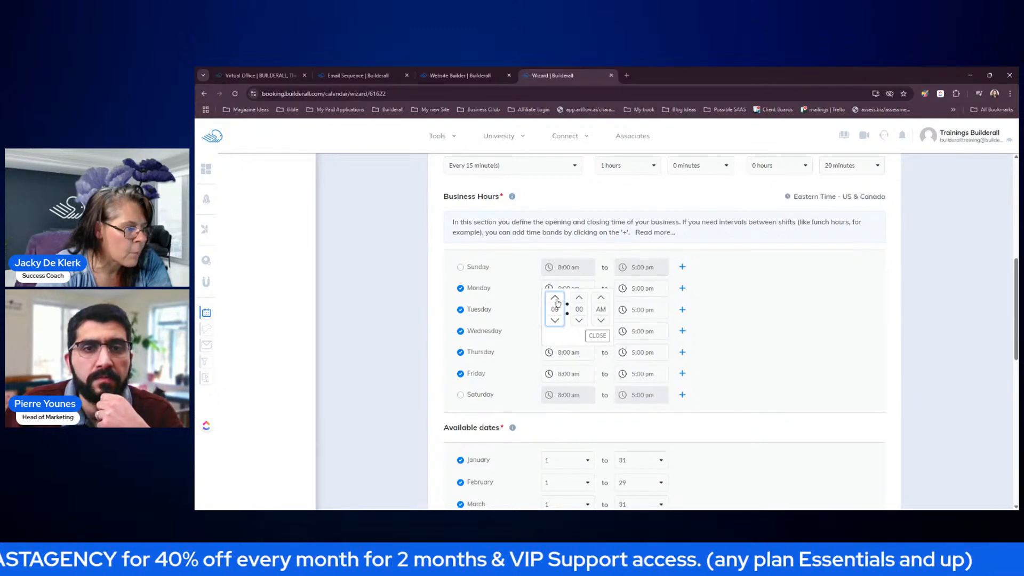
pyautogui.click(597, 335)
pyautogui.click(550, 375)
pyautogui.click(554, 319)
pyautogui.click(597, 356)
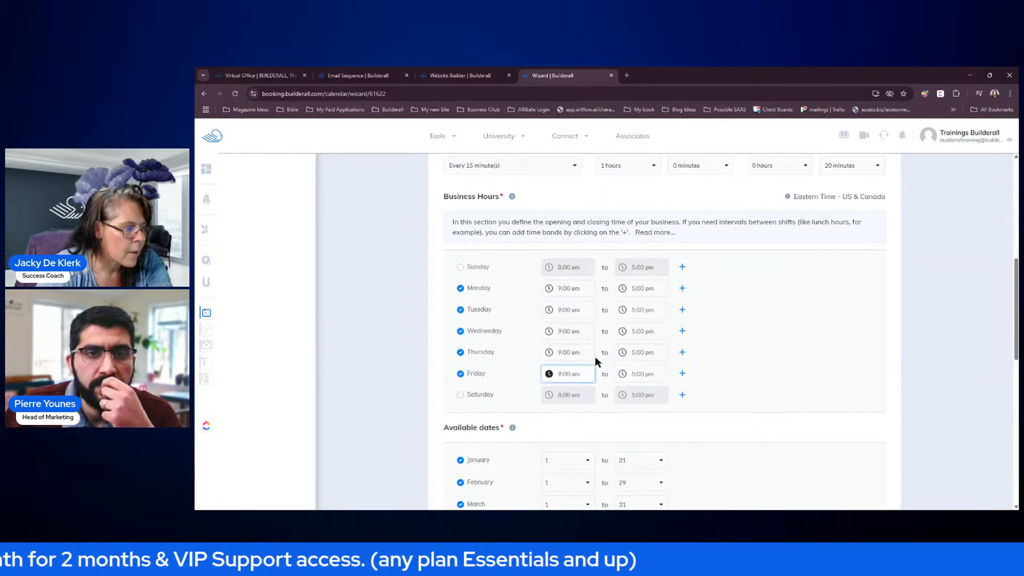
# - Set Monday, Tuesday and Wednesday closing times to 11:00 pm
pyautogui.click(623, 289)
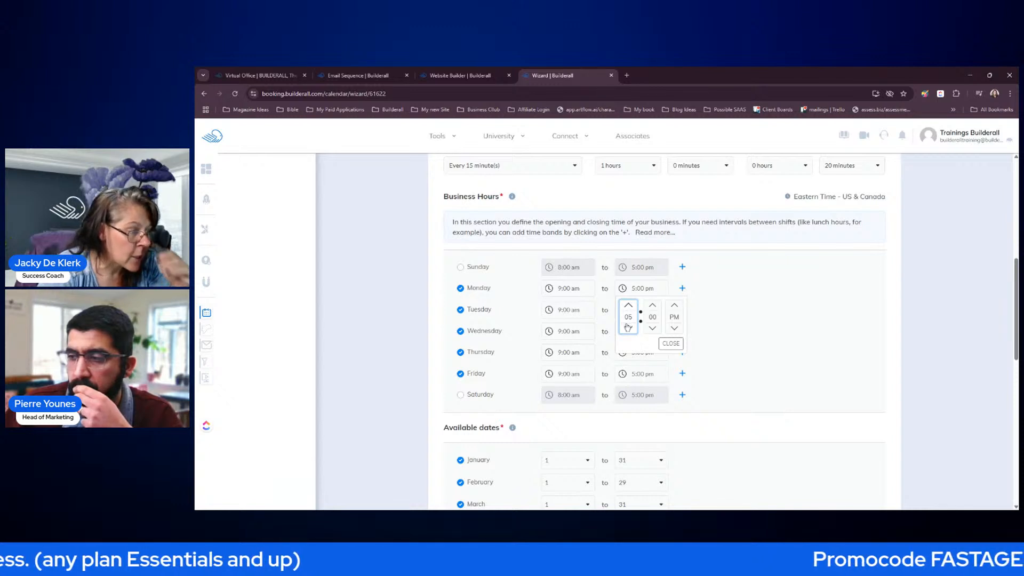
pyautogui.click(628, 306)
pyautogui.click(629, 306)
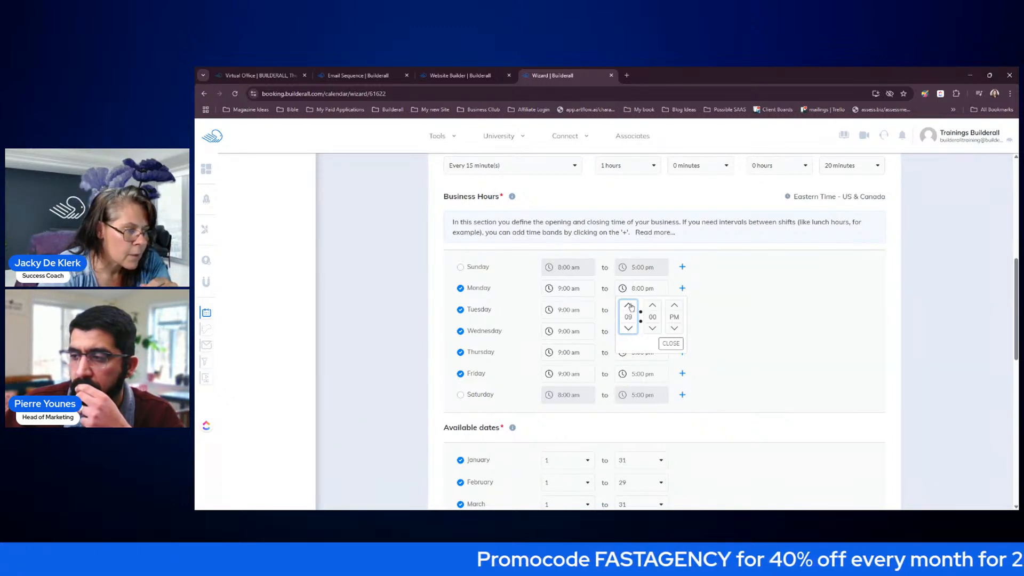
pyautogui.click(629, 305)
pyautogui.click(671, 343)
pyautogui.click(624, 310)
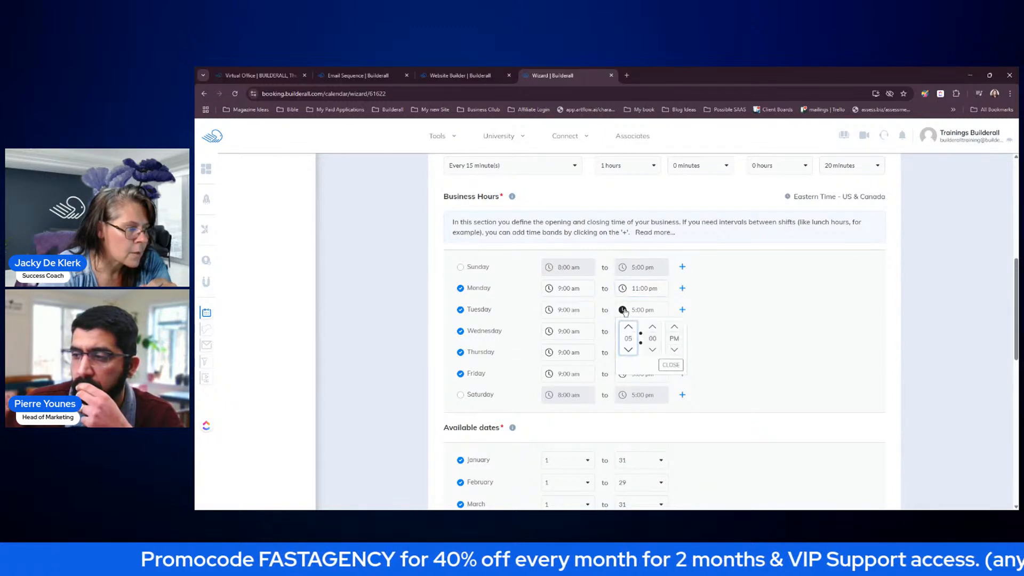
pyautogui.click(628, 328)
pyautogui.click(629, 327)
pyautogui.click(628, 328)
pyautogui.click(671, 364)
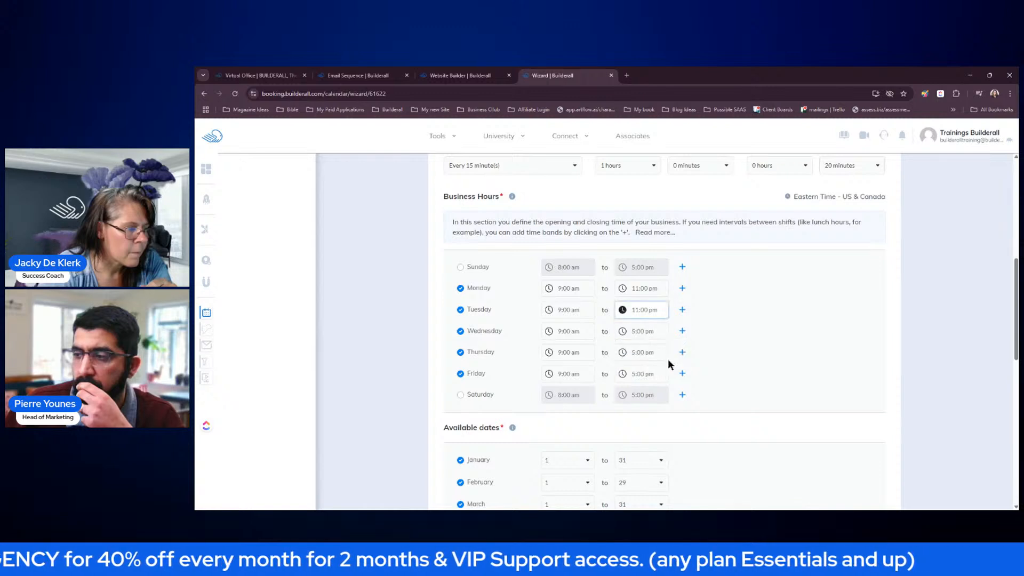
pyautogui.click(624, 332)
pyautogui.click(628, 348)
pyautogui.click(628, 348)
pyautogui.click(628, 349)
pyautogui.click(628, 348)
pyautogui.click(627, 348)
pyautogui.click(628, 349)
pyautogui.click(672, 386)
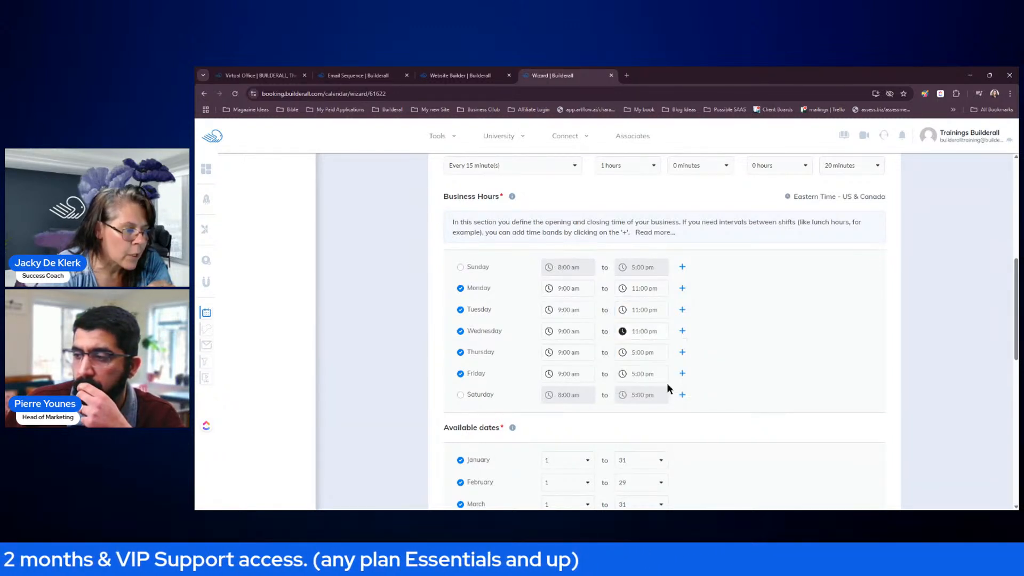
# - Switch off Wednesday as a business day
pyautogui.click(624, 354)
pyautogui.click(767, 364)
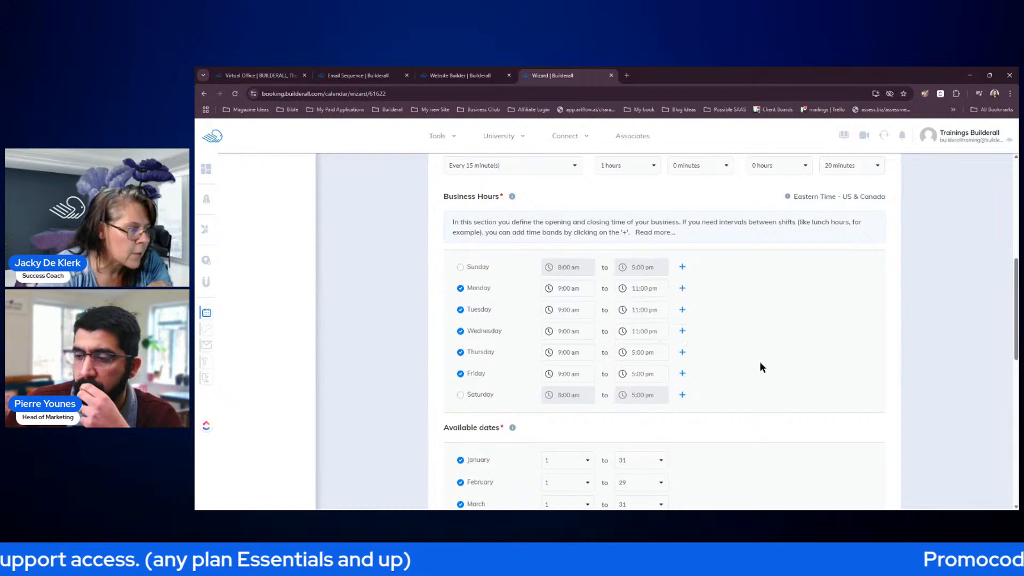
pyautogui.click(460, 332)
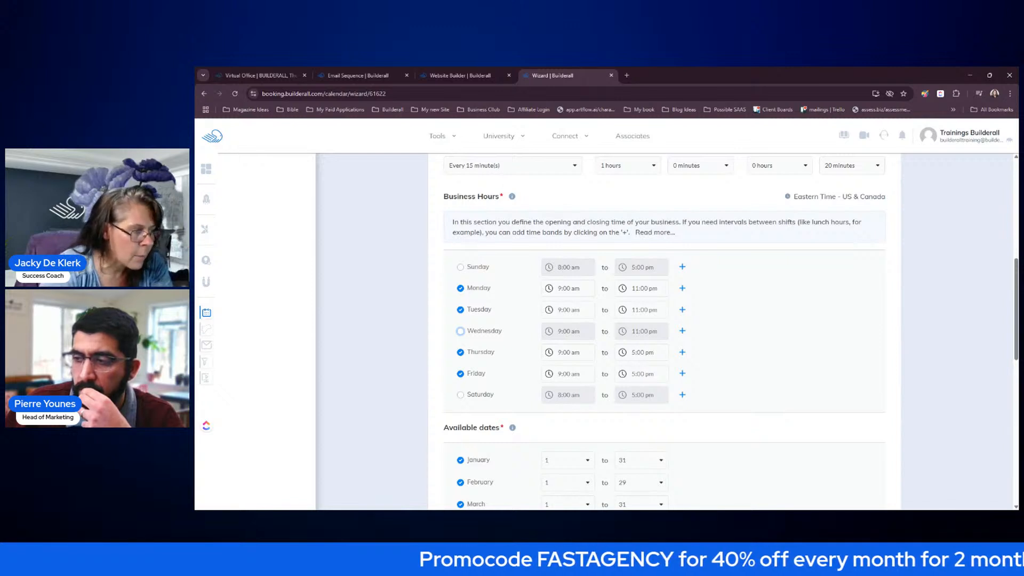
# - Set Thursday and Friday closing times to 11:00 pm, then try an extra Monday time band
pyautogui.click(622, 353)
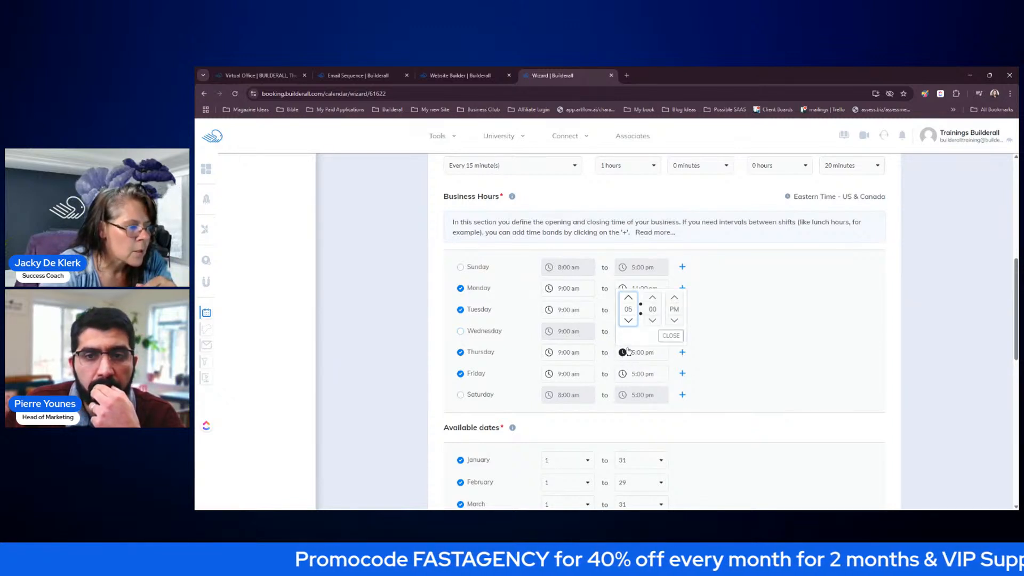
pyautogui.click(629, 299)
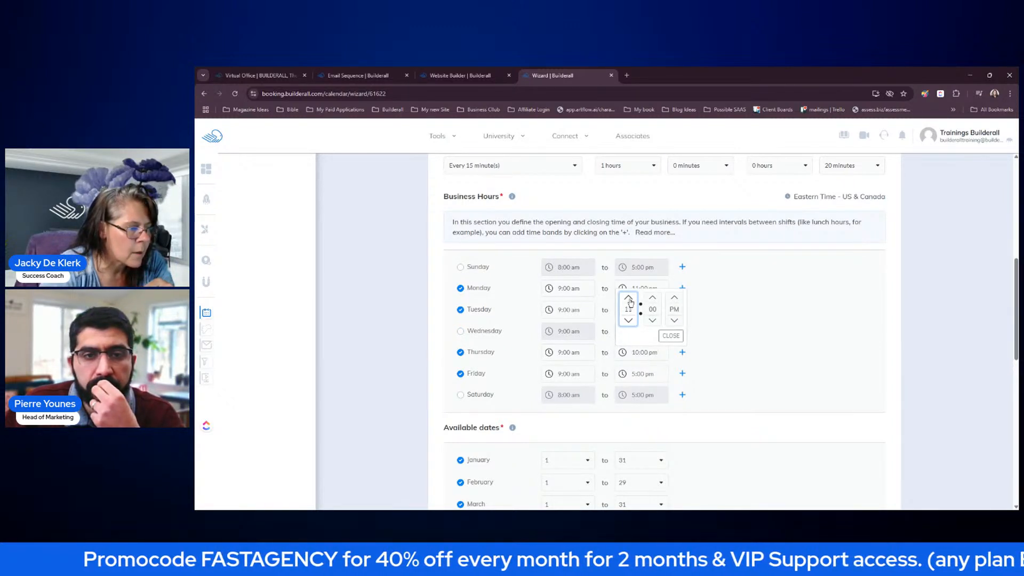
pyautogui.click(671, 336)
pyautogui.click(623, 374)
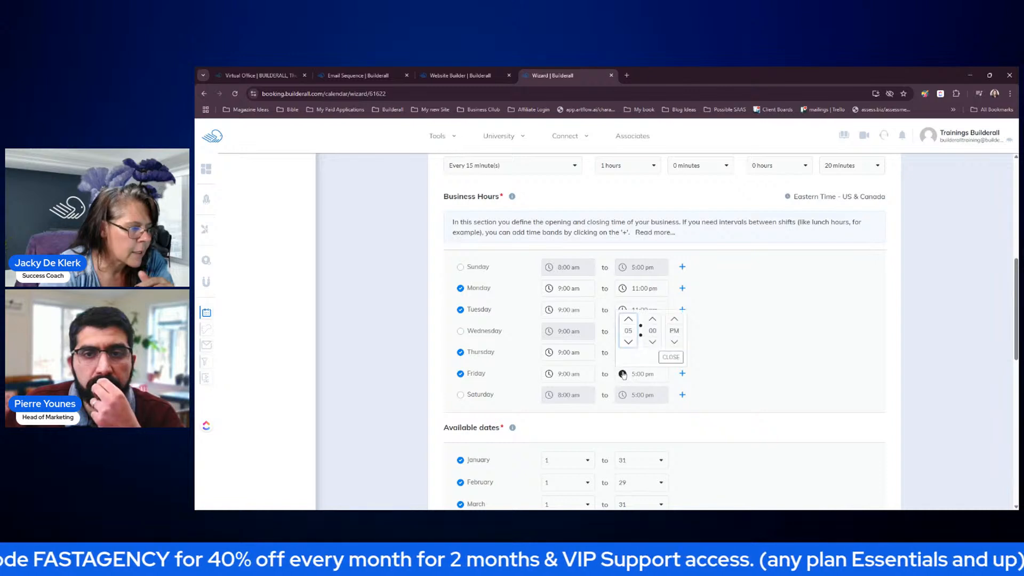
pyautogui.click(629, 319)
pyautogui.click(629, 319)
pyautogui.click(671, 357)
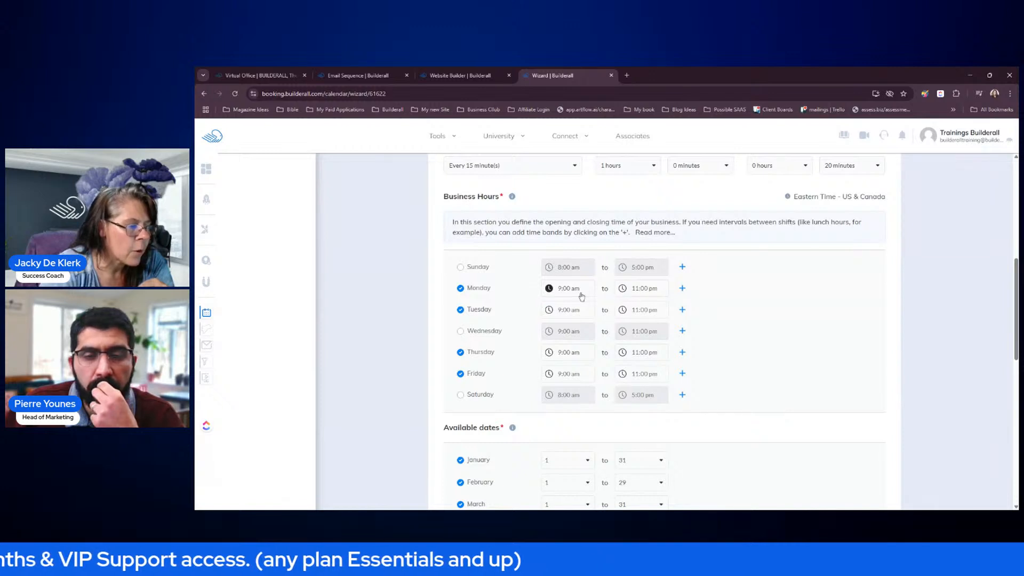
pyautogui.click(683, 290)
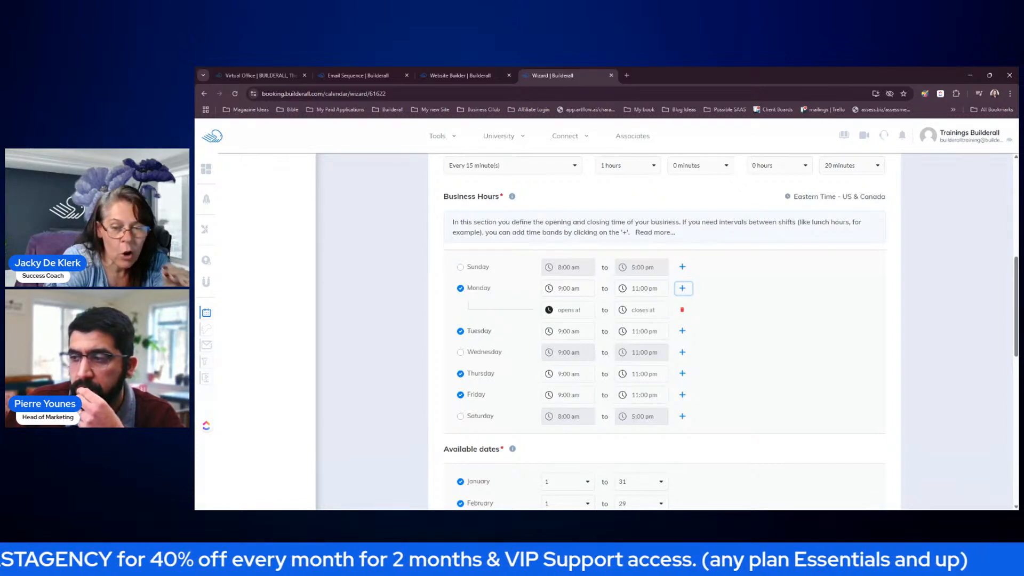
pyautogui.click(682, 310)
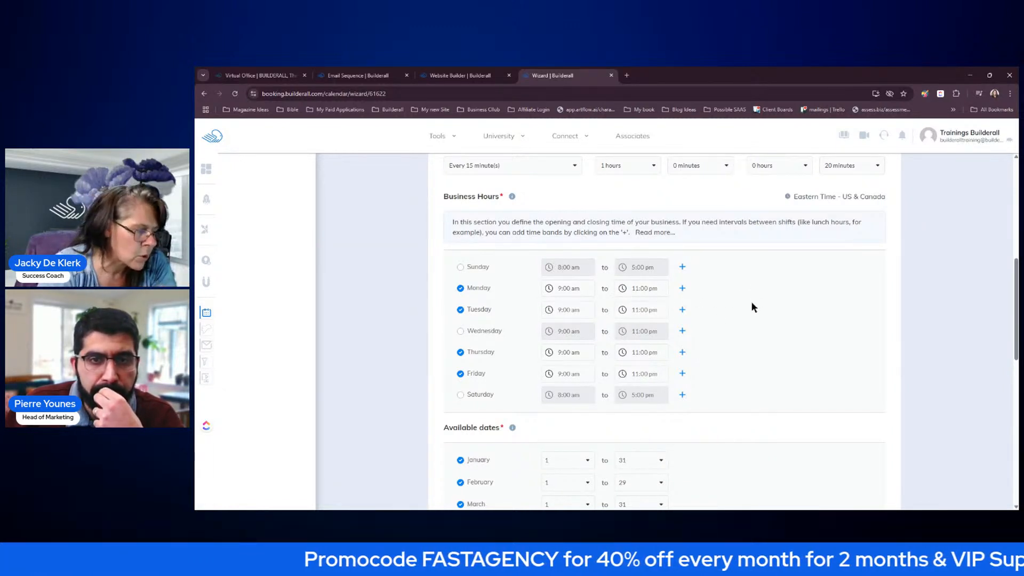
# - Uncheck December and June in the Available dates months
pyautogui.scroll(-3, 751, 301)
pyautogui.scroll(1, 760, 308)
pyautogui.scroll(-1, 760, 308)
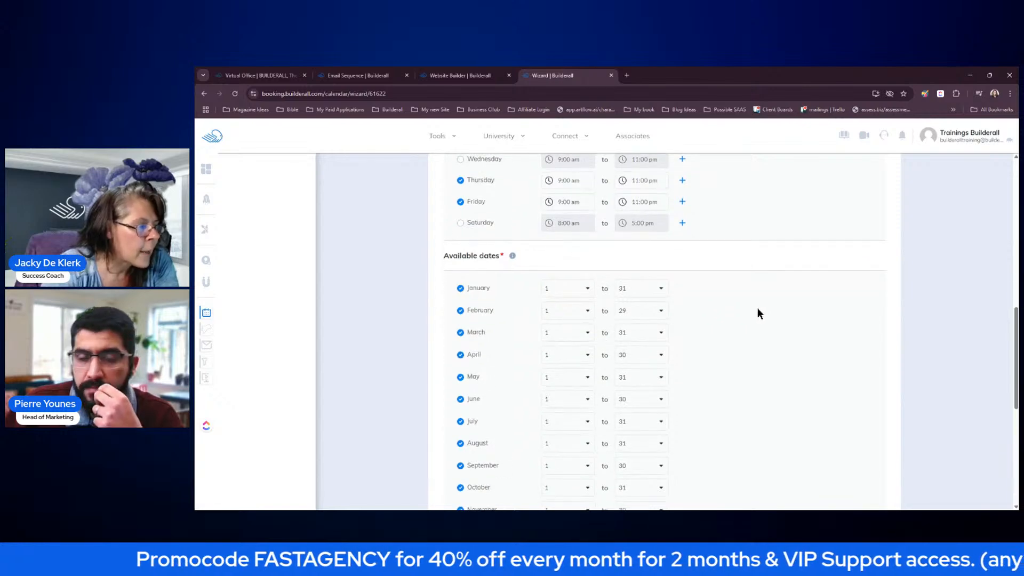
pyautogui.scroll(-1, 758, 317)
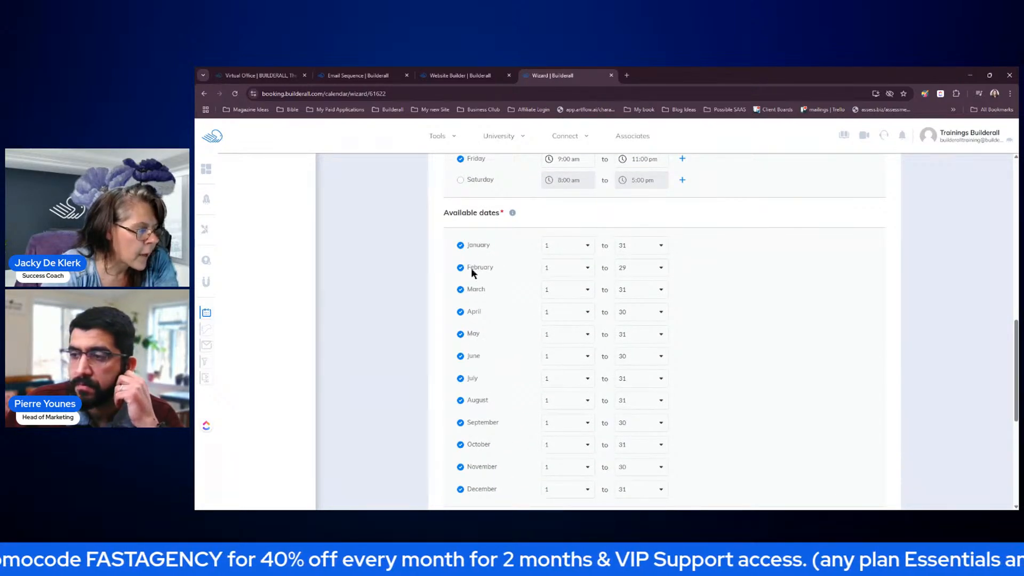
pyautogui.scroll(-2, 480, 416)
pyautogui.click(461, 361)
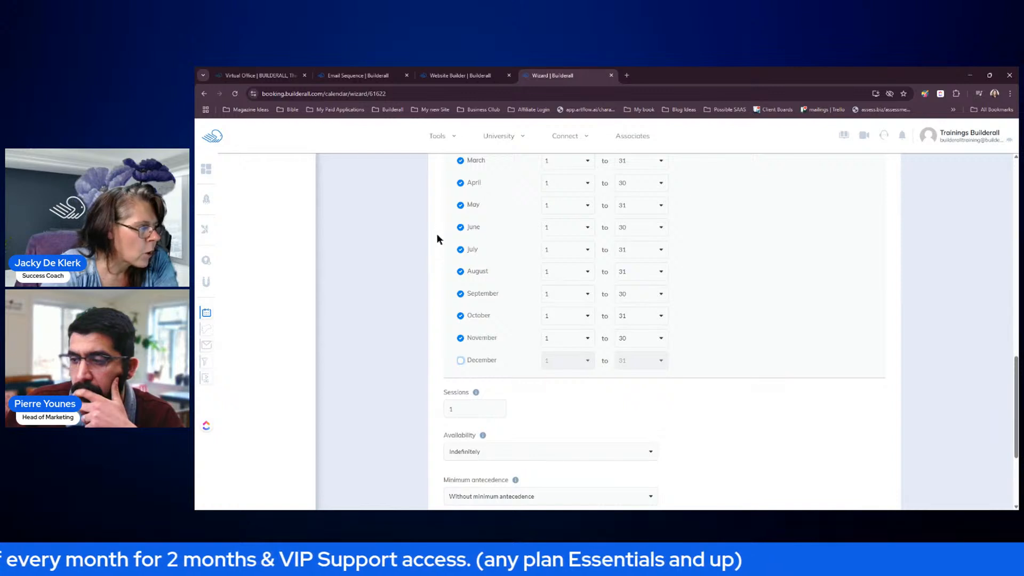
pyautogui.click(458, 227)
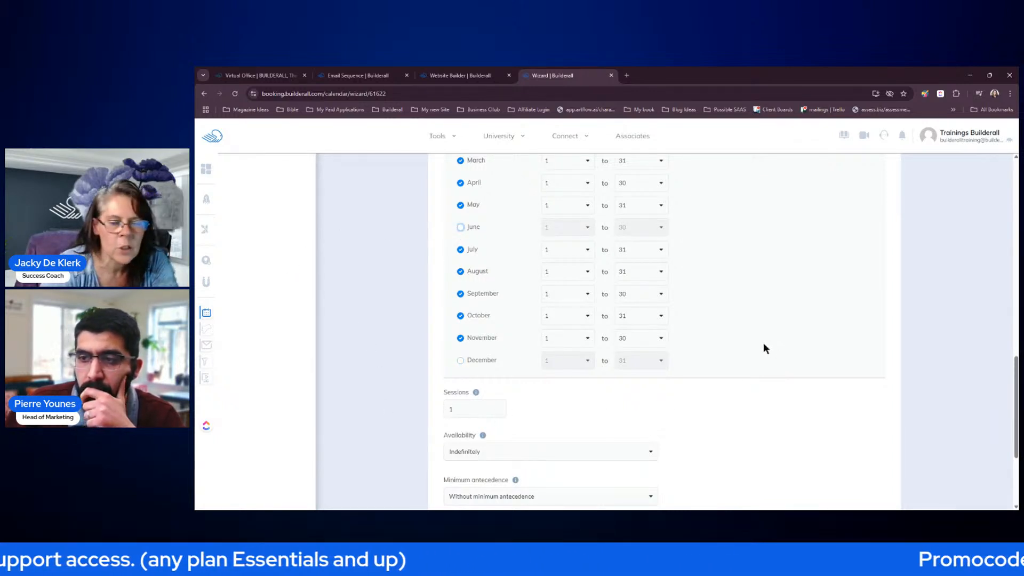
pyautogui.scroll(-2, 770, 328)
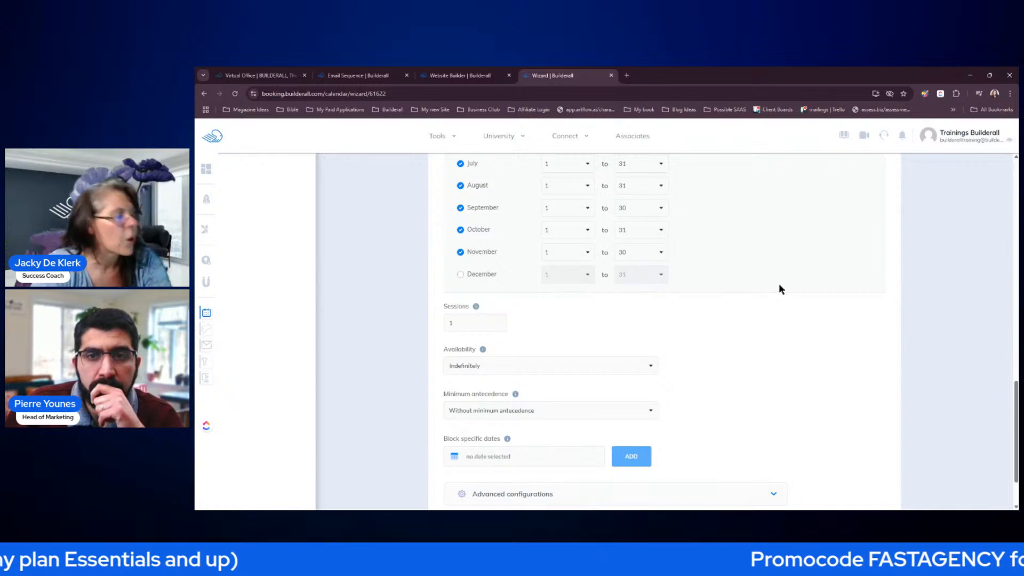
pyautogui.scroll(-1, 777, 284)
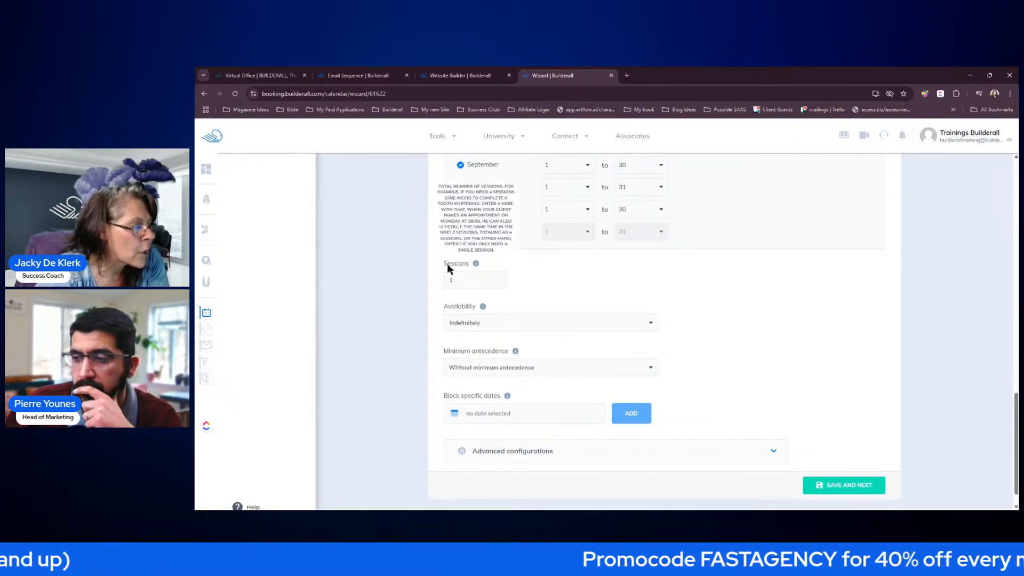
pyautogui.moveTo(480, 266)
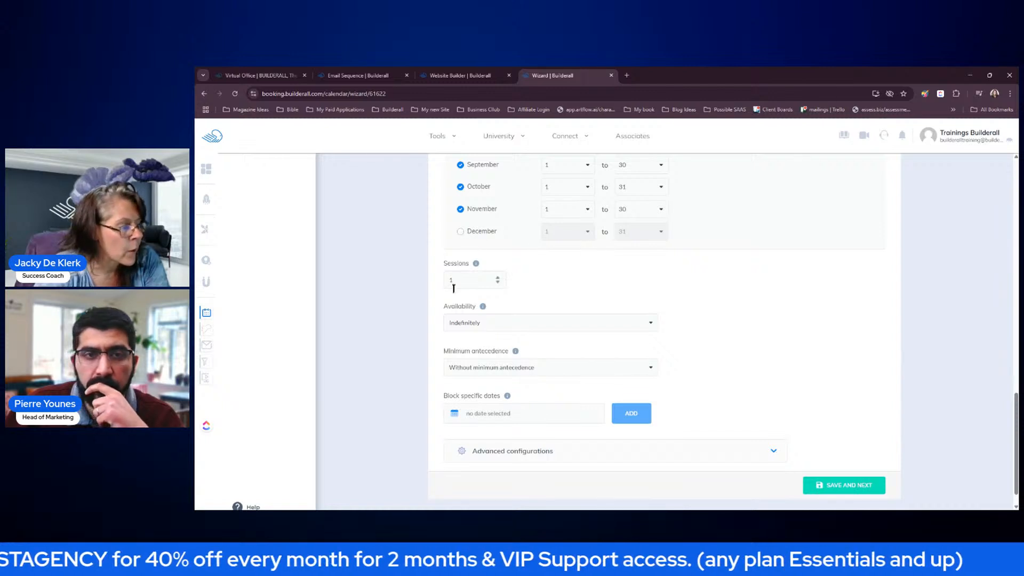
# - Expand Advanced configurations, review the default approval and cancellation options, then collapse the section
pyautogui.scroll(-1, 718, 305)
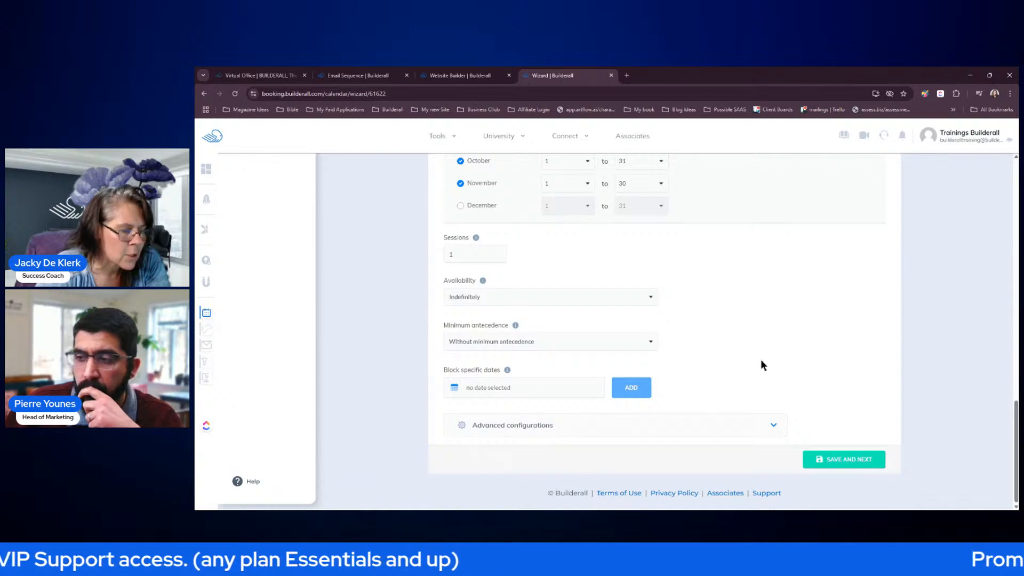
pyautogui.click(761, 428)
pyautogui.scroll(4, 789, 404)
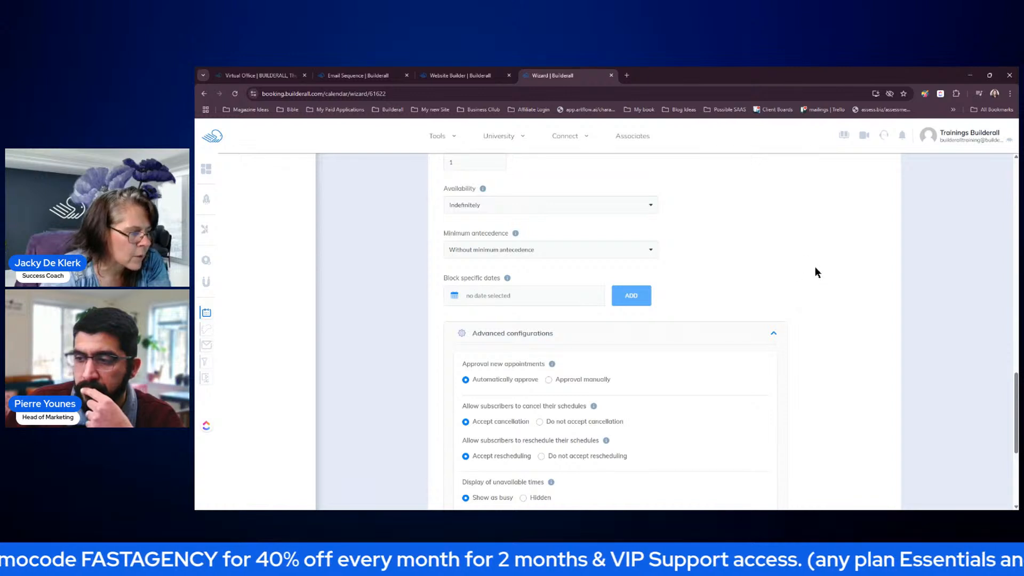
pyautogui.scroll(-2, 815, 273)
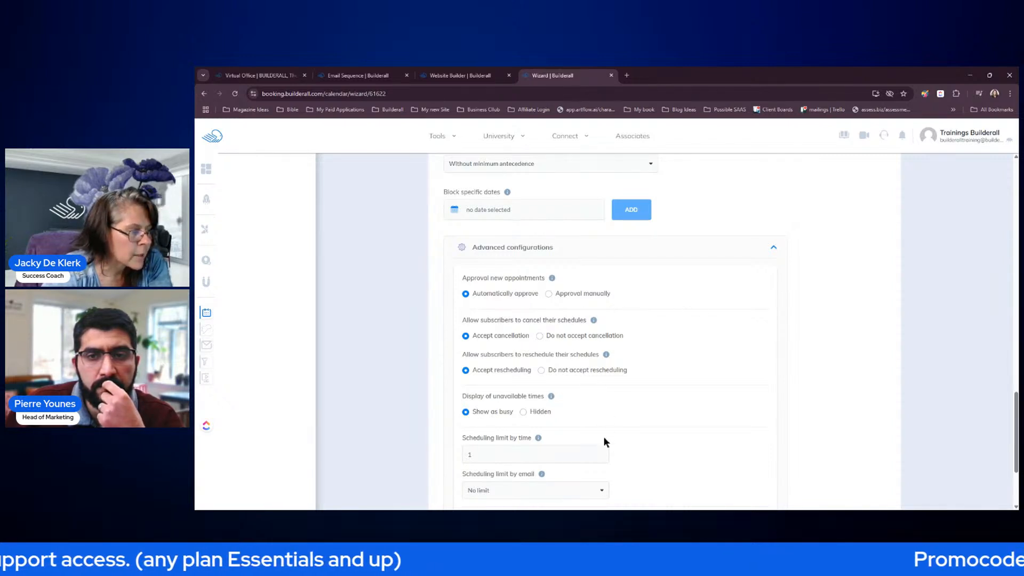
pyautogui.scroll(-2, 636, 307)
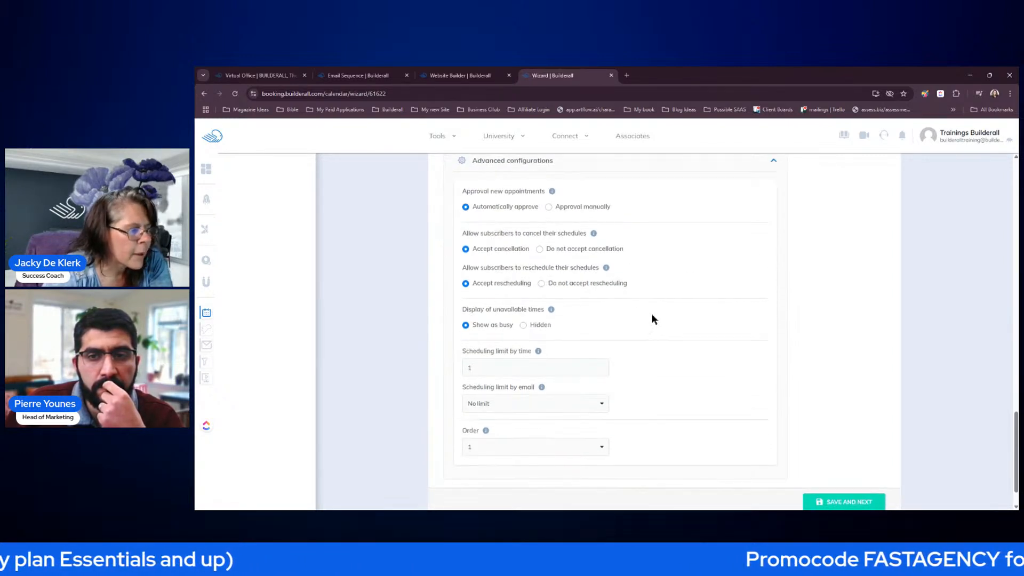
pyautogui.scroll(-1, 649, 307)
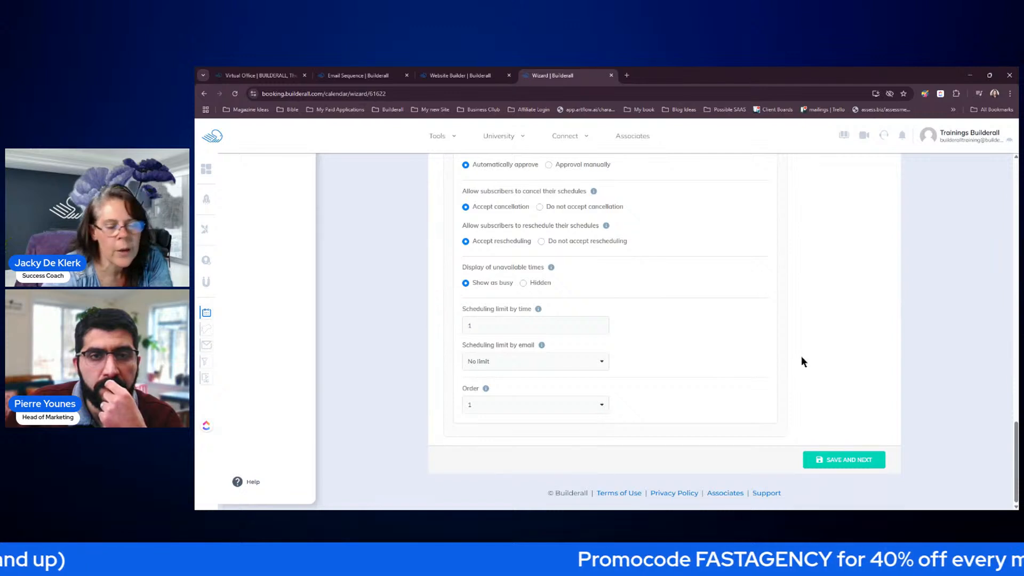
pyautogui.scroll(2, 801, 357)
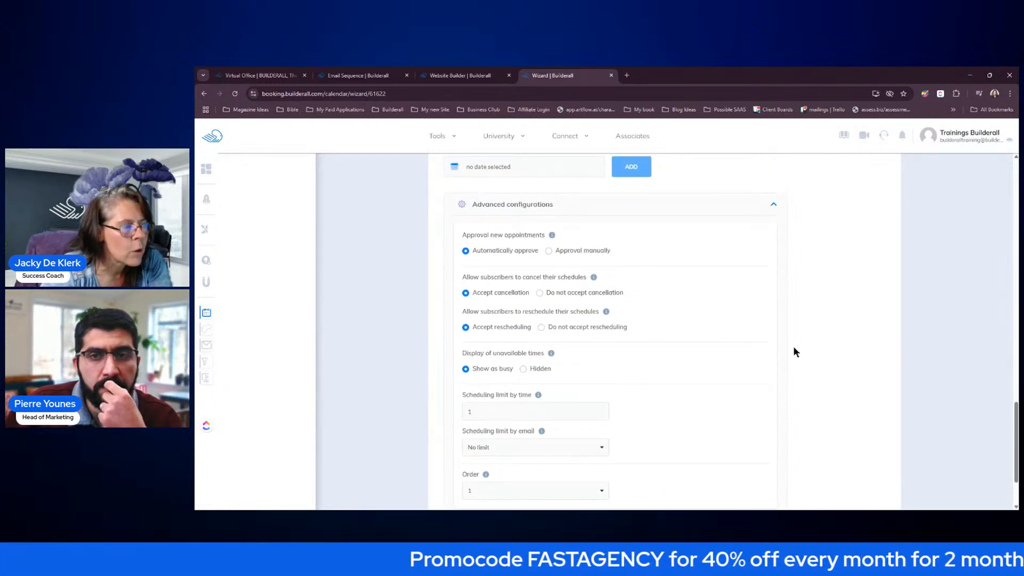
pyautogui.click(774, 208)
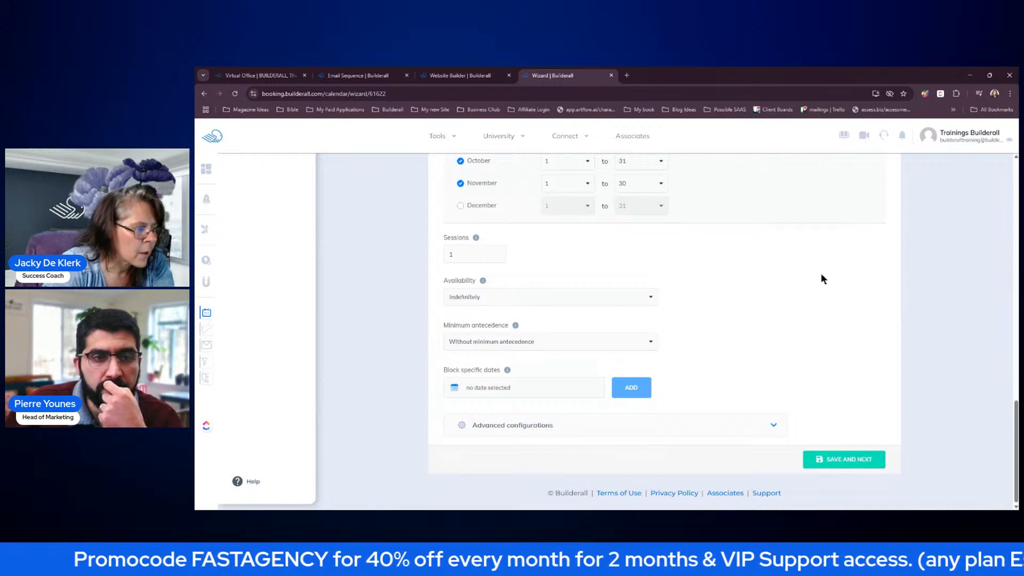
# - Save the scheduling settings and set the booking form's Phone field visibility to Required
pyautogui.click(837, 460)
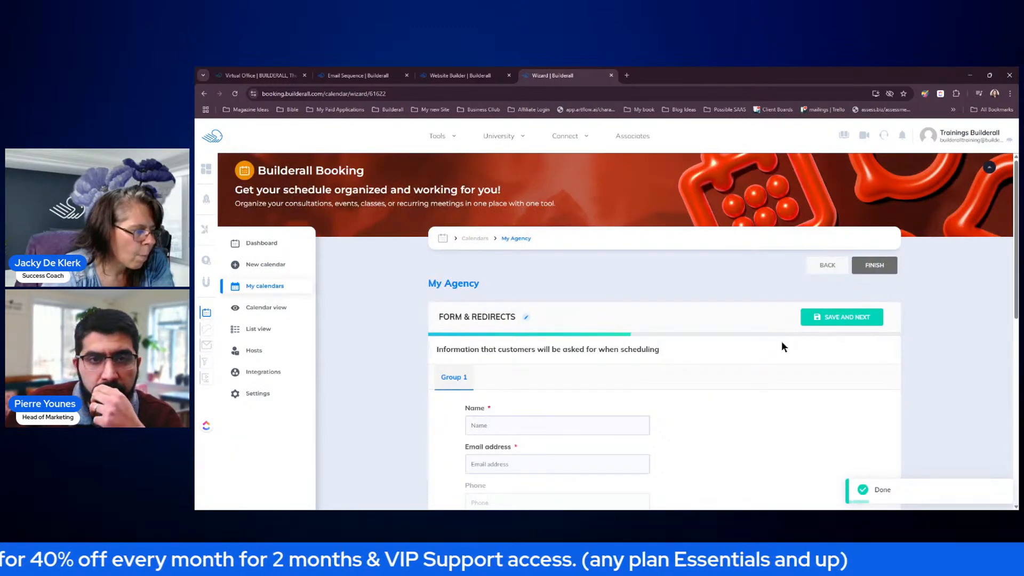
pyautogui.scroll(-1, 779, 375)
pyautogui.scroll(-1, 780, 375)
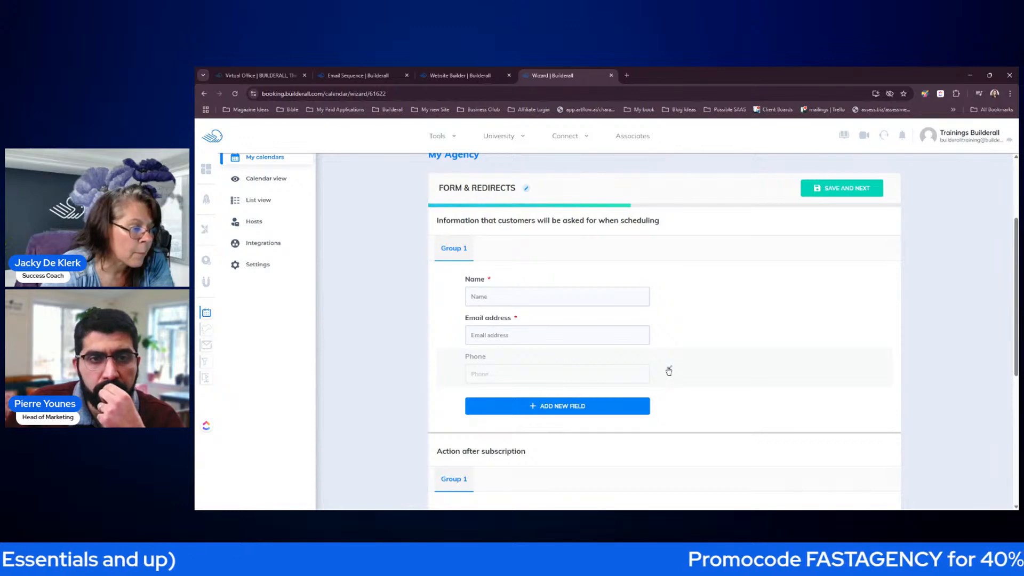
pyautogui.click(670, 371)
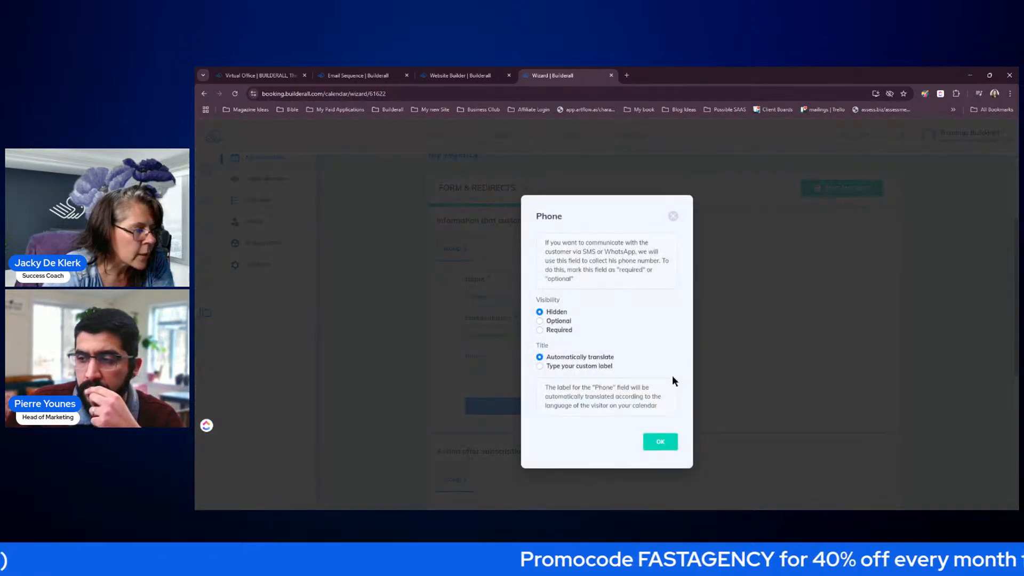
pyautogui.click(540, 330)
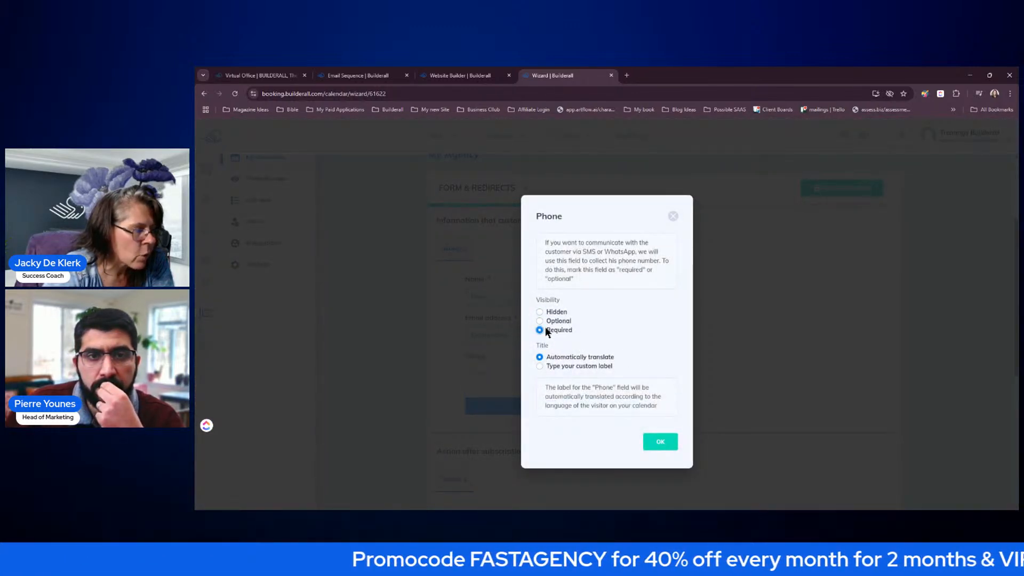
pyautogui.click(660, 441)
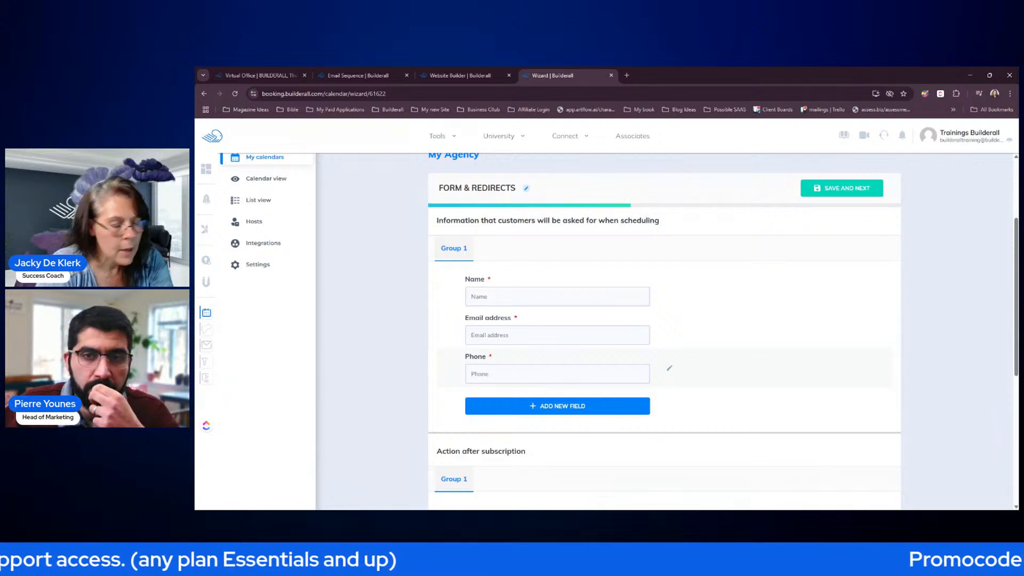
pyautogui.scroll(-5, 677, 373)
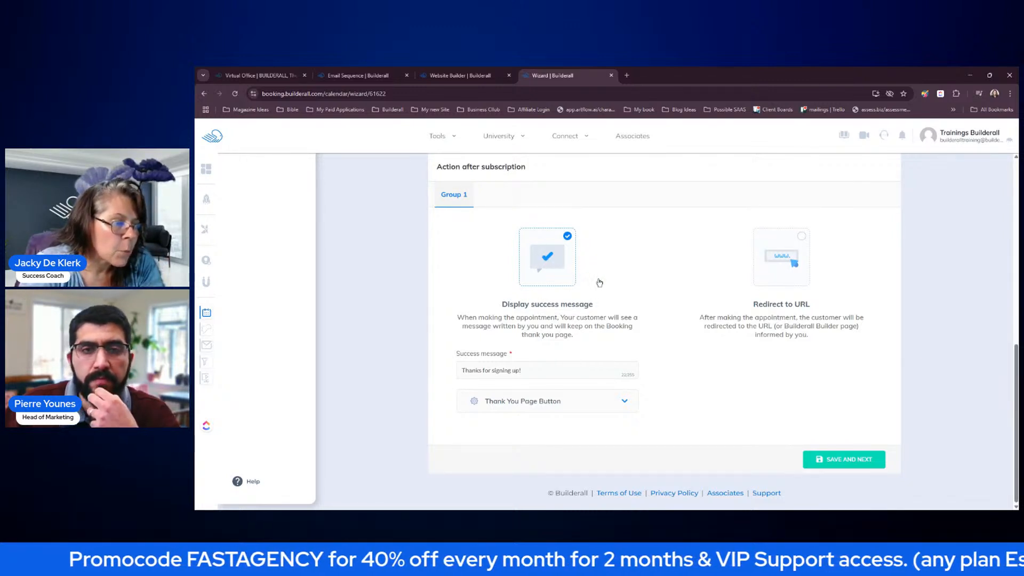
# - Choose Redirect to URL, targeting the Thank You page on My Cheetah website
pyautogui.click(795, 245)
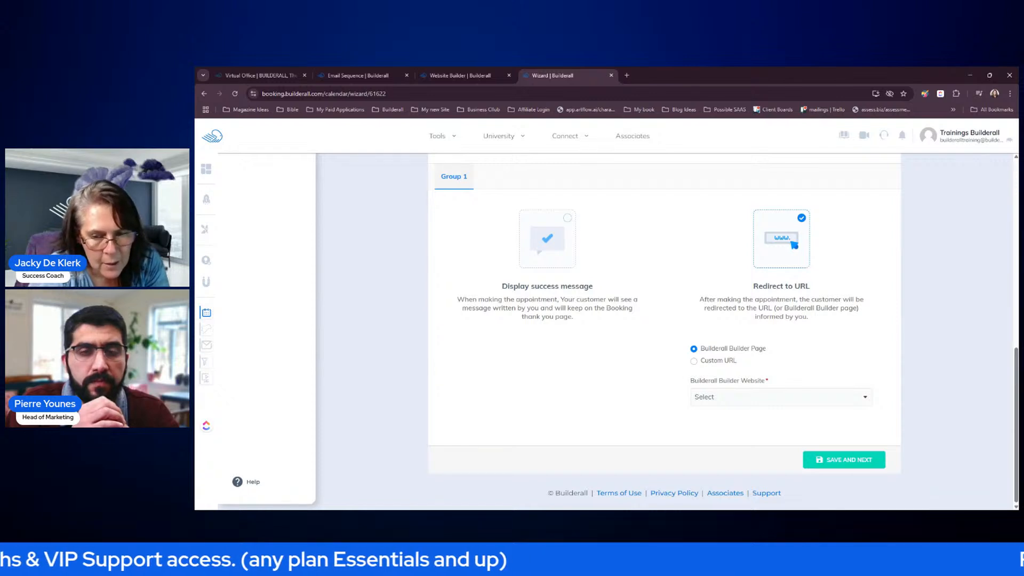
pyautogui.click(788, 397)
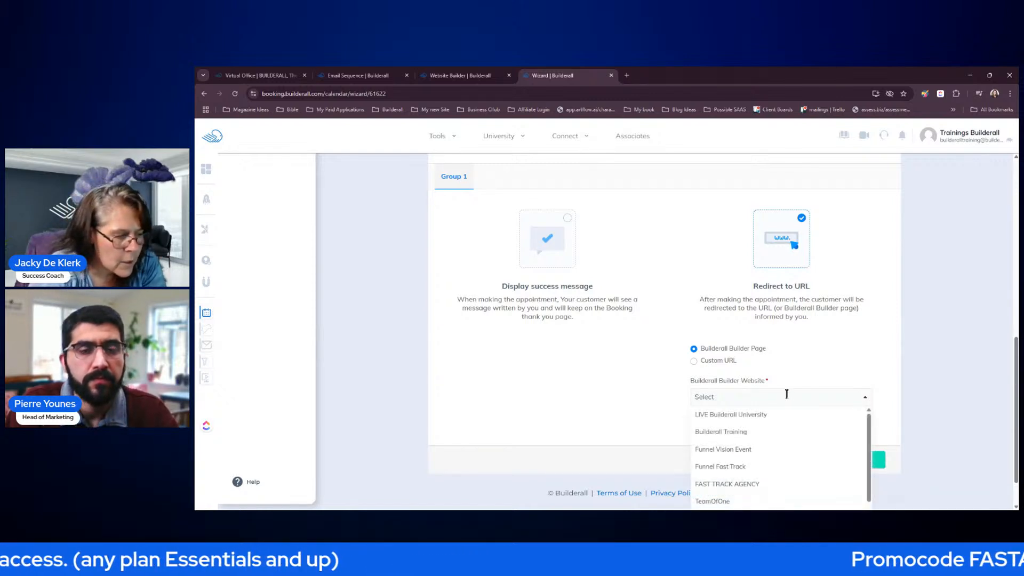
pyautogui.scroll(-1, 853, 363)
pyautogui.scroll(1, 865, 348)
pyautogui.scroll(-1, 925, 331)
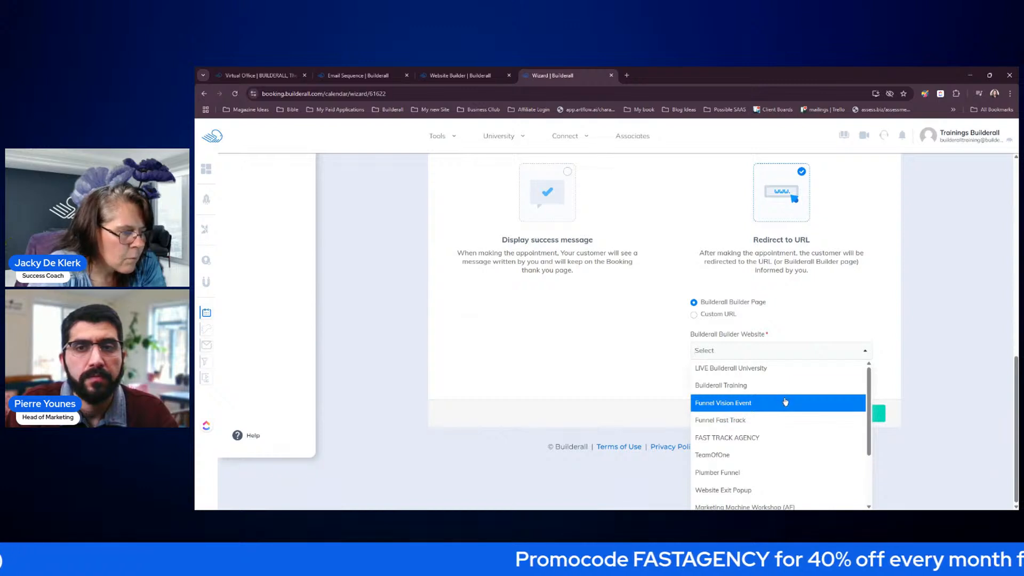
pyautogui.scroll(-3, 807, 385)
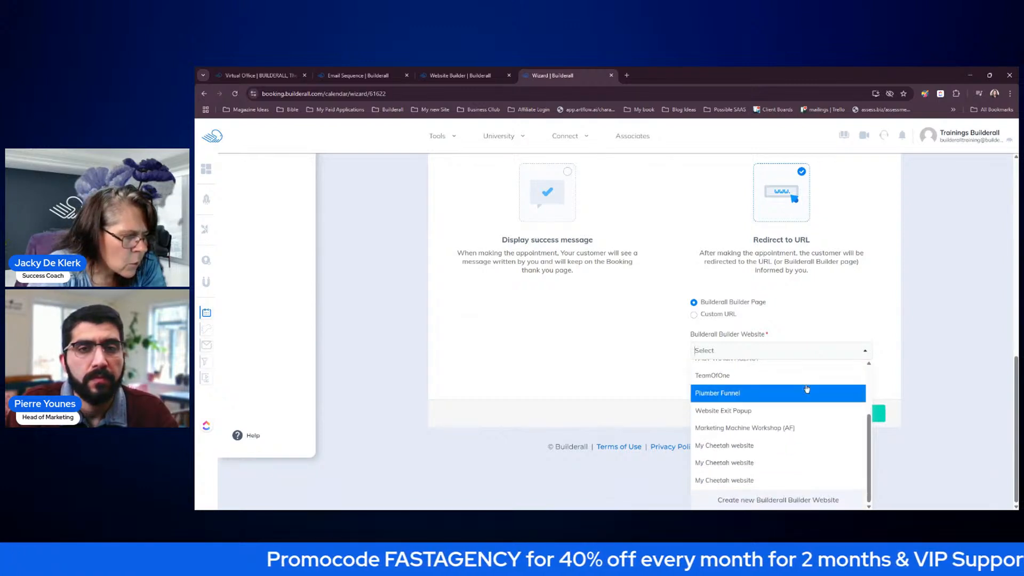
pyautogui.click(760, 481)
pyautogui.click(751, 395)
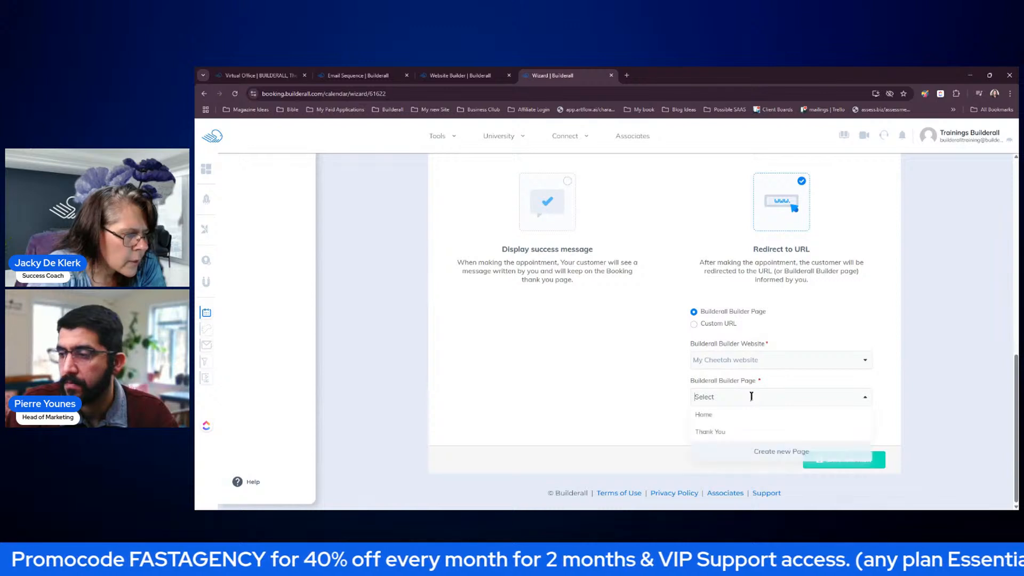
pyautogui.click(715, 433)
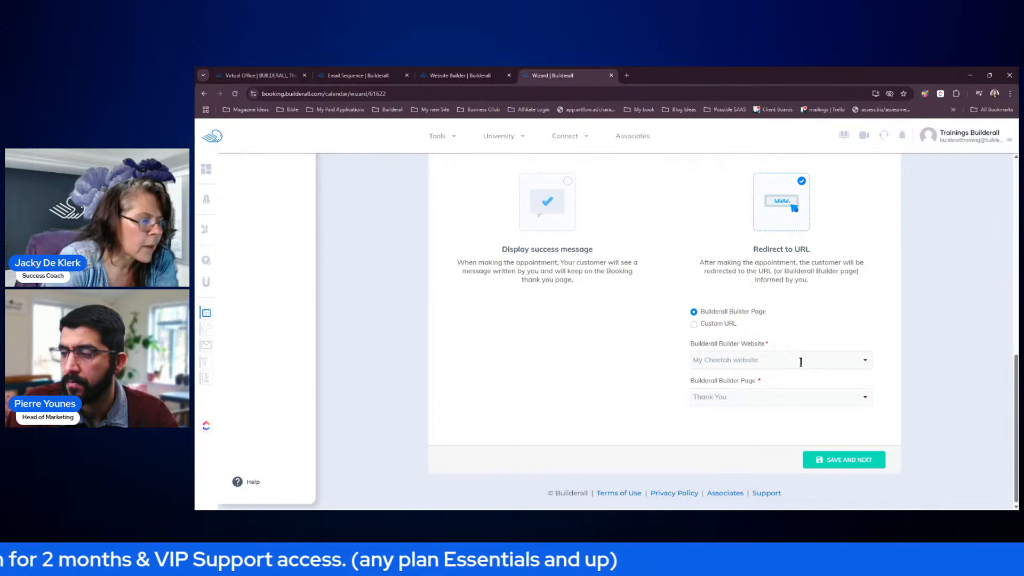
# - Save the form settings, choose 'Yes, send confirmation to subscribers', and edit the confirmation email
pyautogui.click(841, 459)
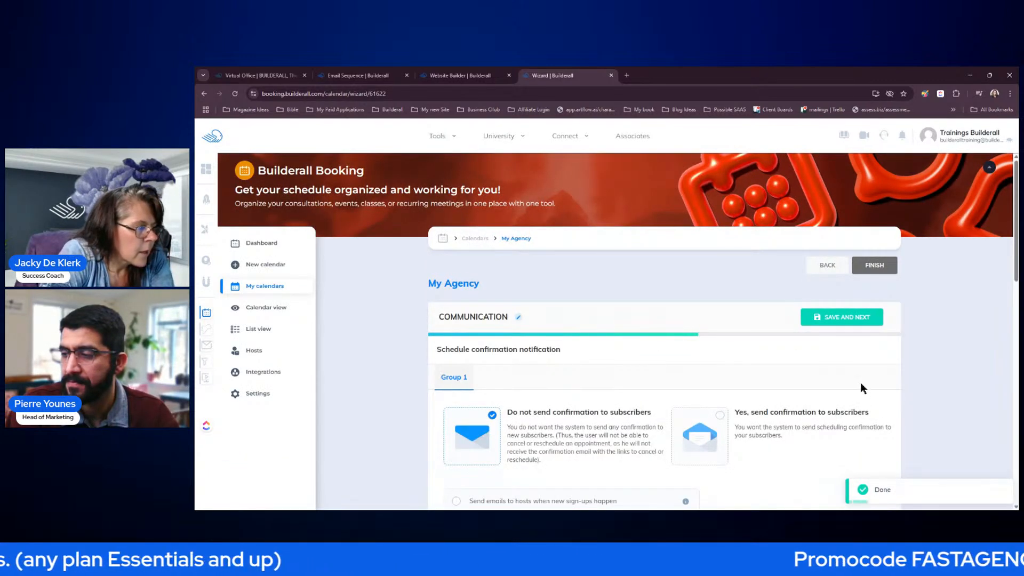
pyautogui.scroll(-3, 861, 384)
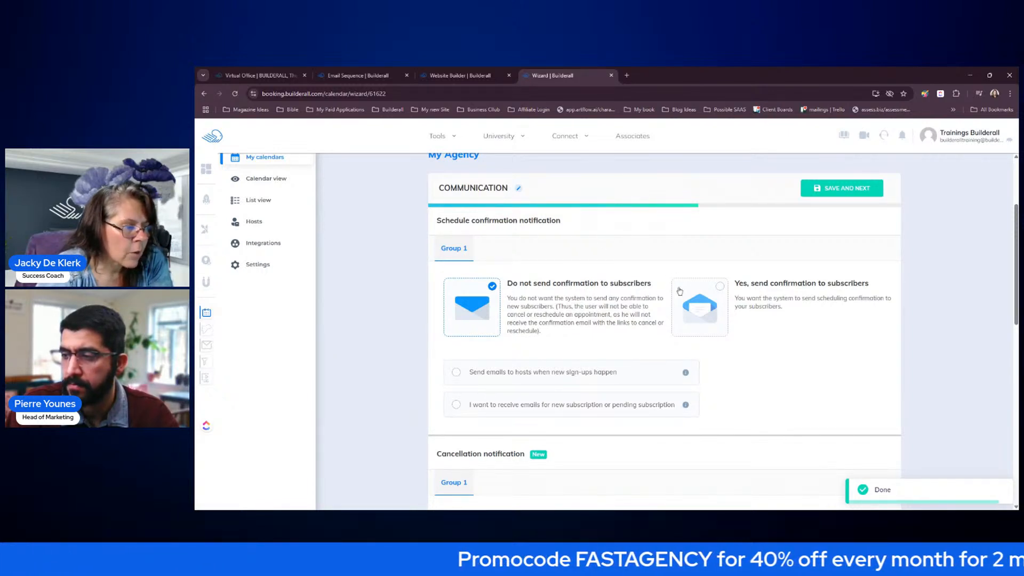
pyautogui.click(719, 288)
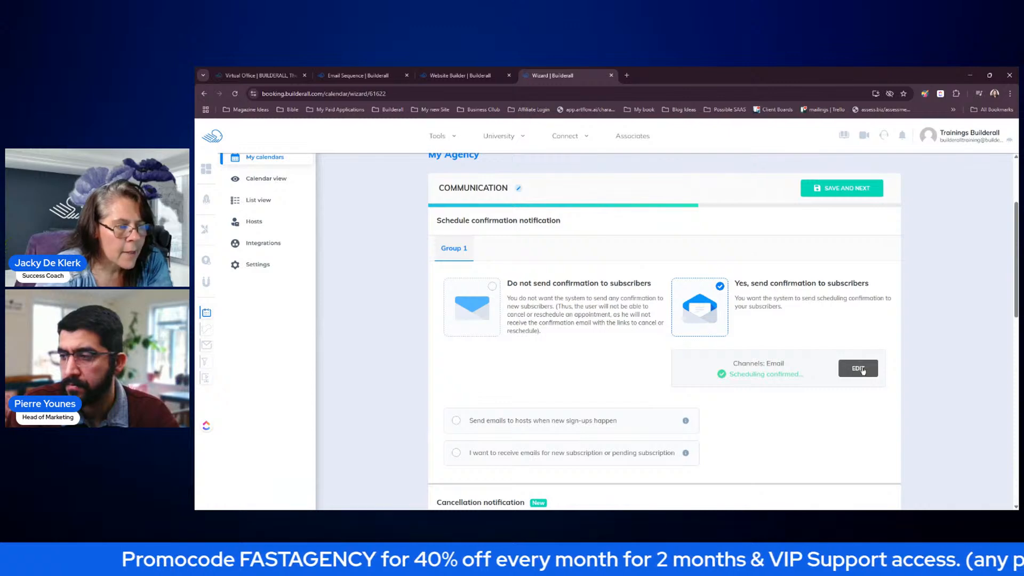
pyautogui.click(862, 368)
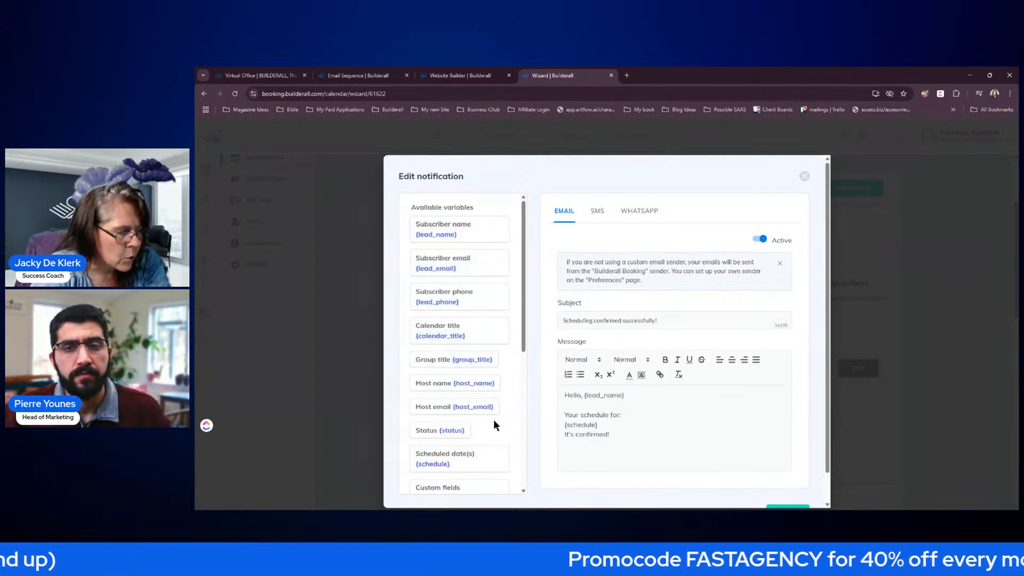
# - Join the schedule line with 'It's confirmed!' and add the closing line 'See you soon.'
pyautogui.click(629, 412)
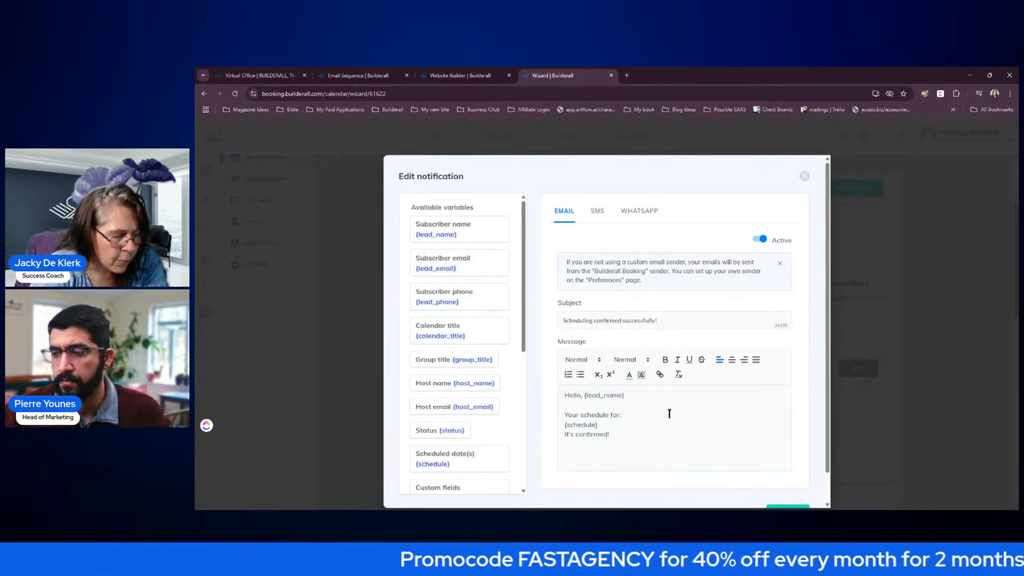
pyautogui.press('Delete')
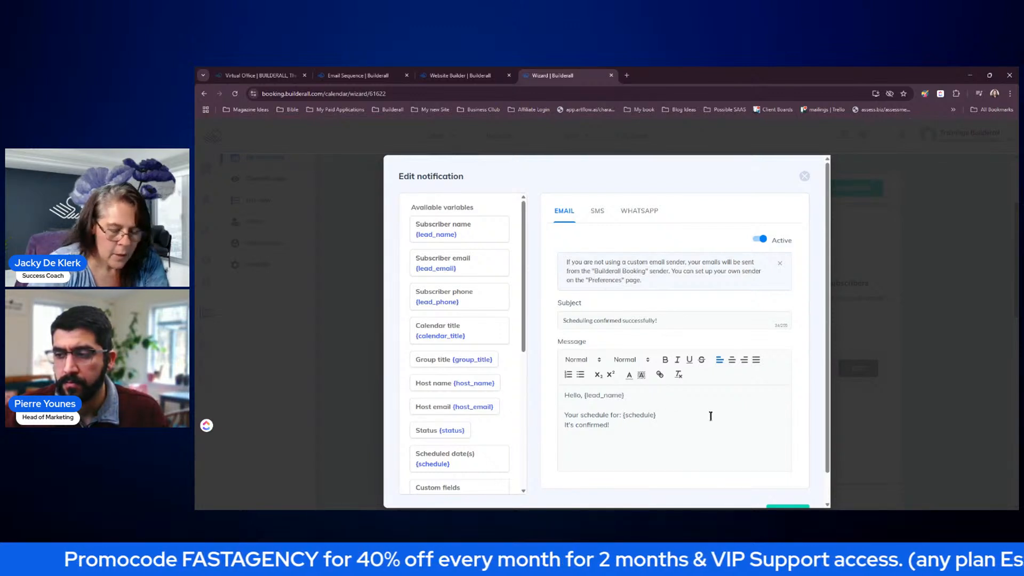
pyautogui.press('Delete')
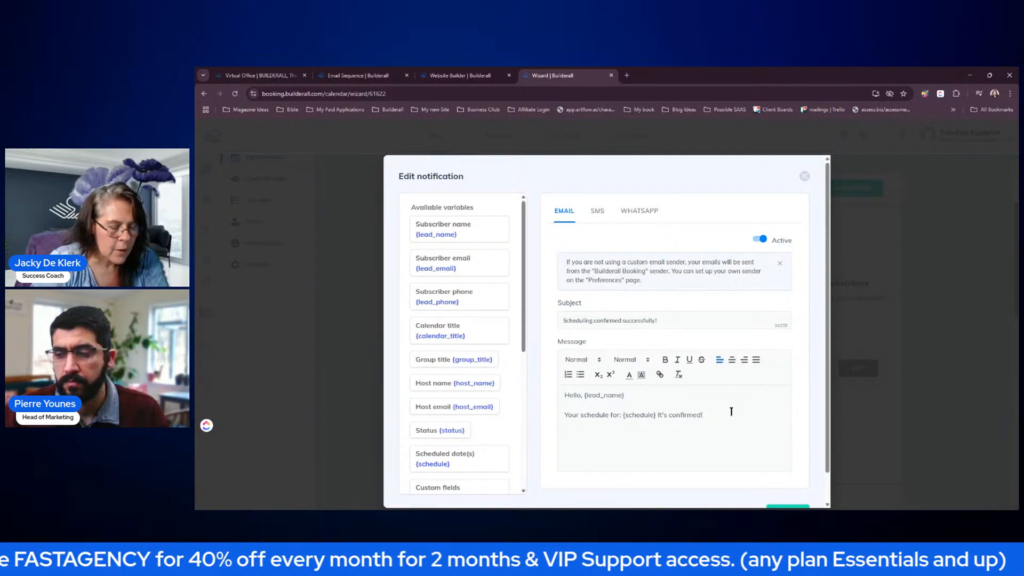
pyautogui.press('Return')
pyautogui.write('Thank')
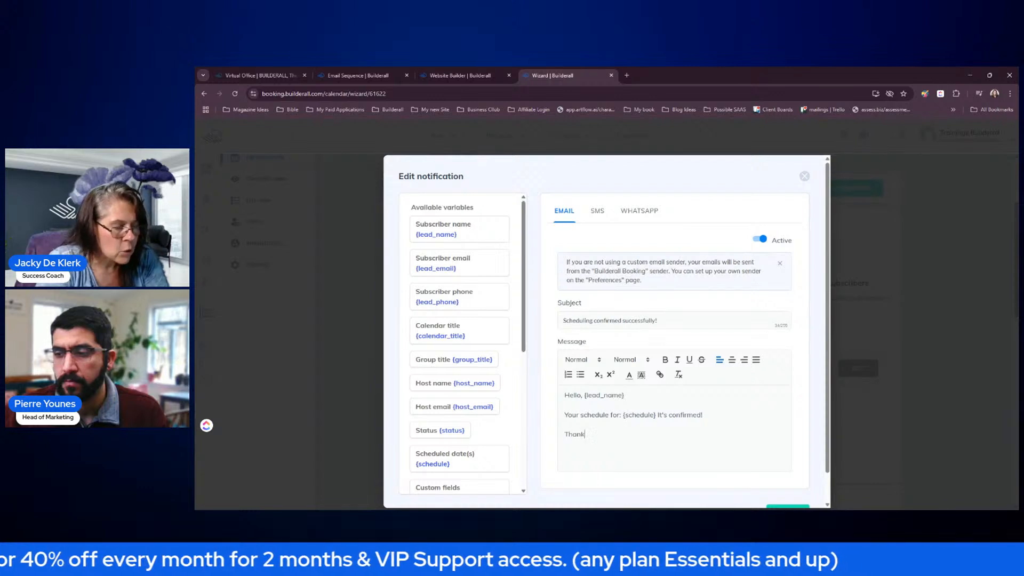
pyautogui.press('BackSpace')
pyautogui.write('See you soon.')
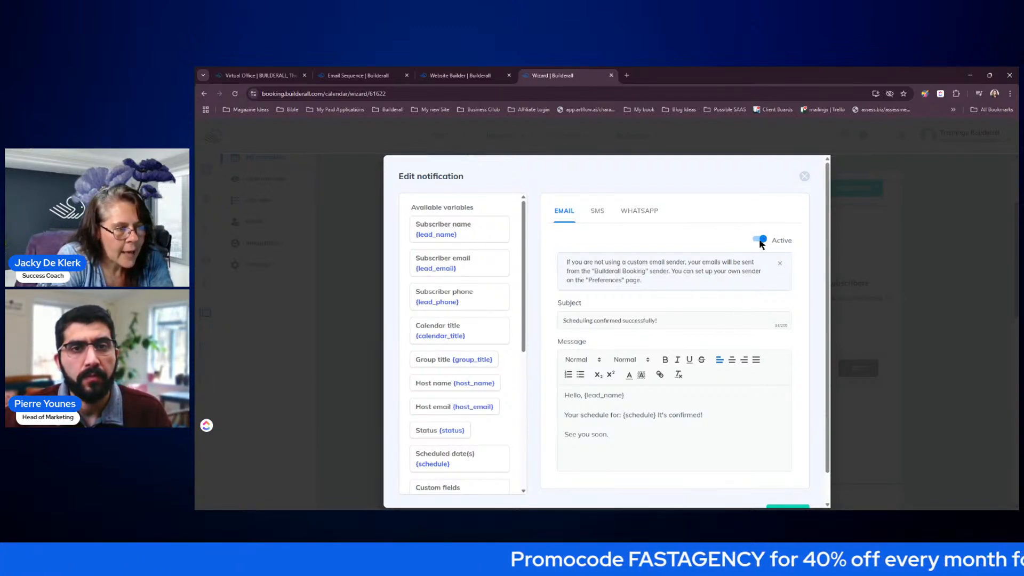
# - Insert the Meeting Join URL variable on a new line after 'It's confirmed!'
pyautogui.click(722, 412)
pyautogui.press('Return')
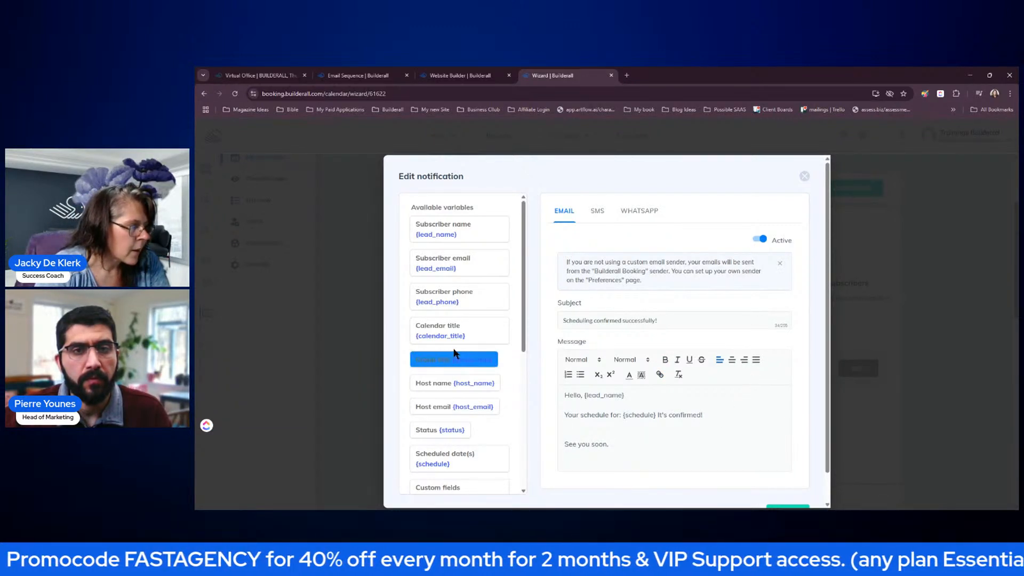
pyautogui.moveTo(524, 304); pyautogui.dragTo(525, 418)
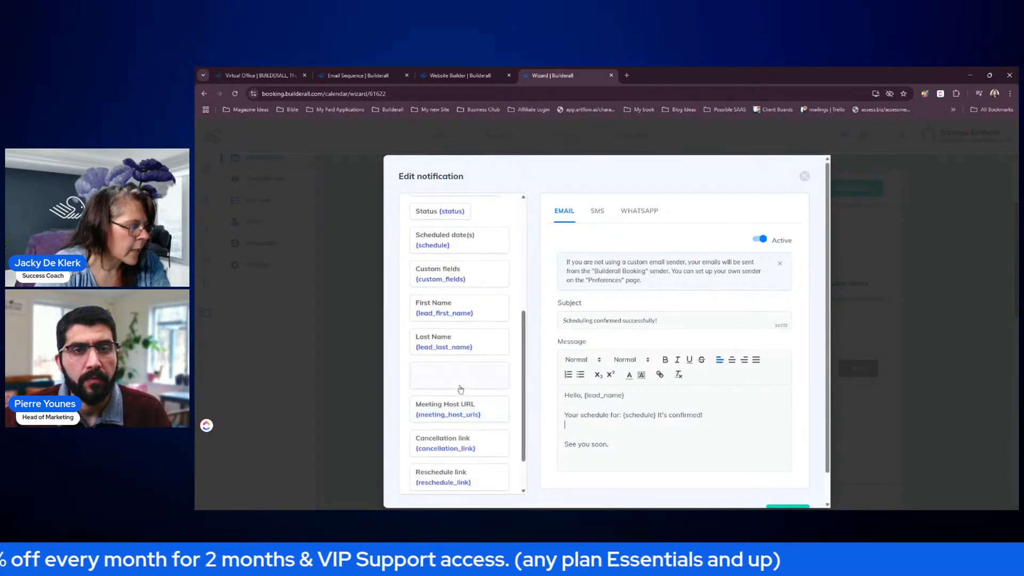
pyautogui.click(455, 384)
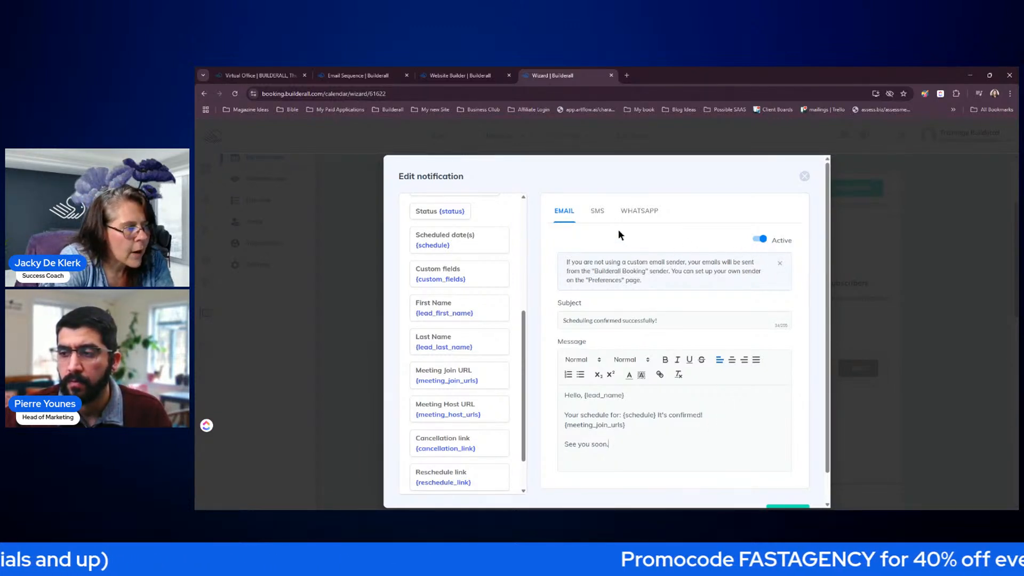
pyautogui.click(599, 212)
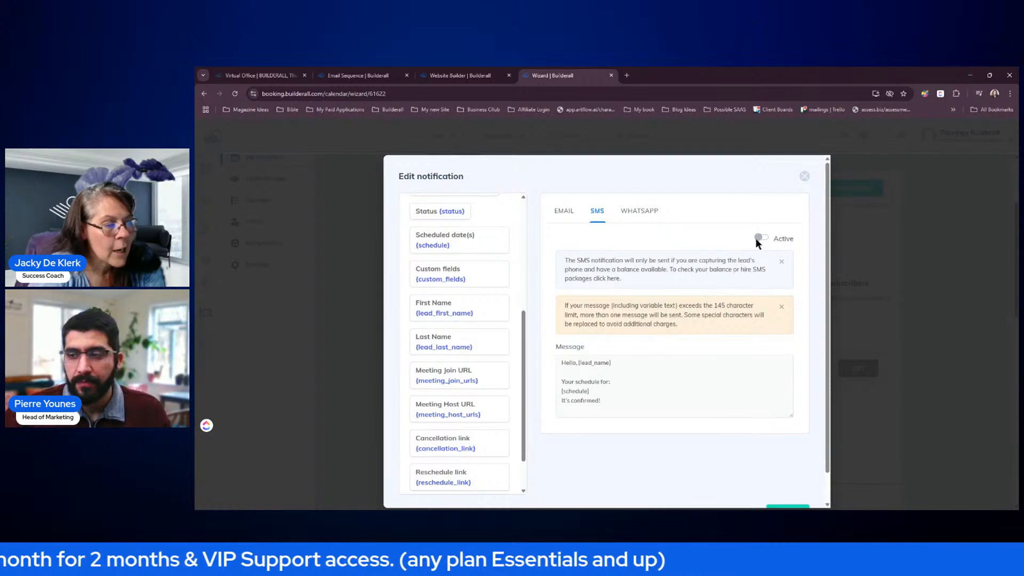
# - Check the WhatsApp version and its BuilderallZap note, then return to the email version
pyautogui.click(641, 211)
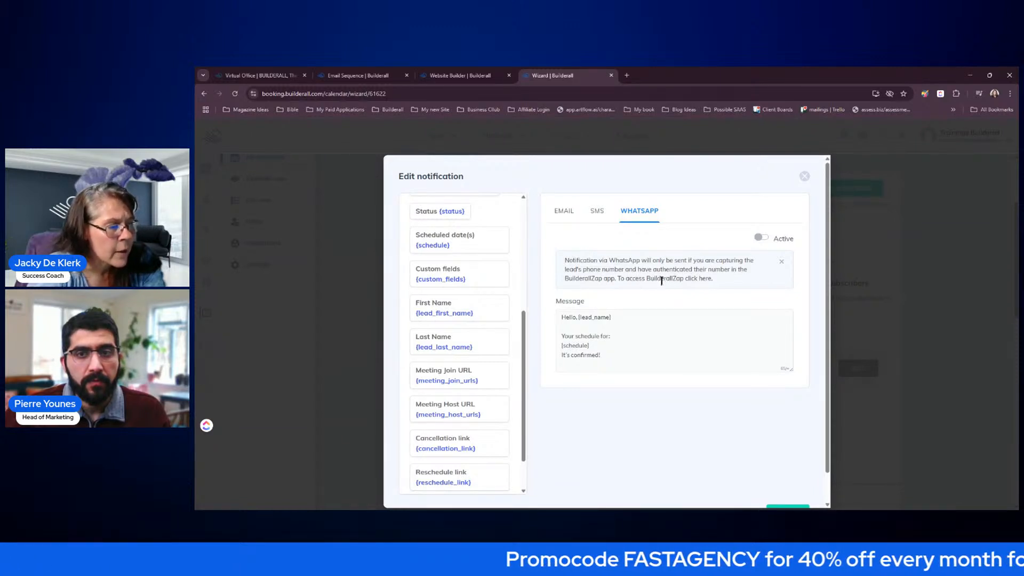
pyautogui.moveTo(624, 278); pyautogui.dragTo(683, 277)
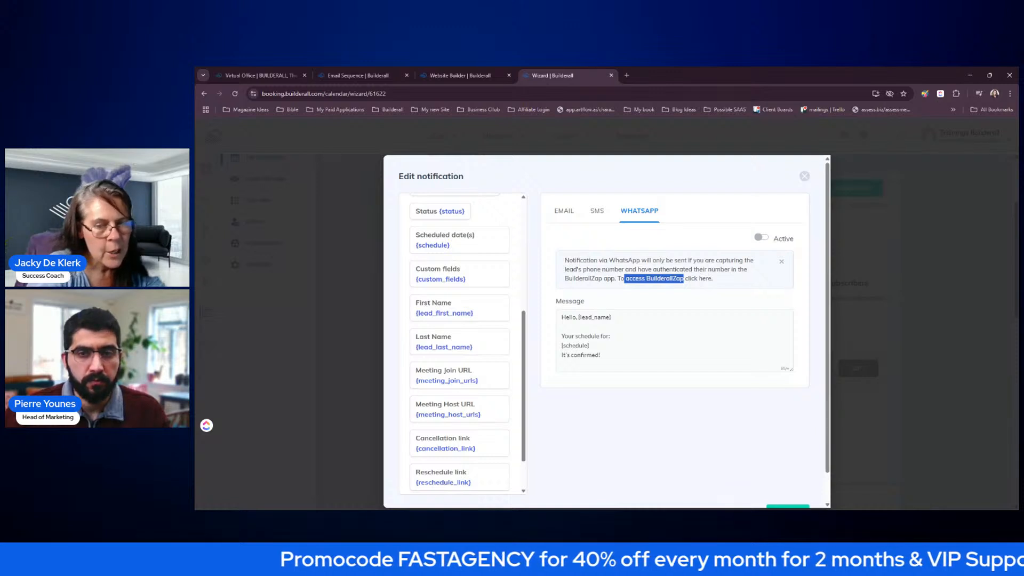
pyautogui.click(569, 215)
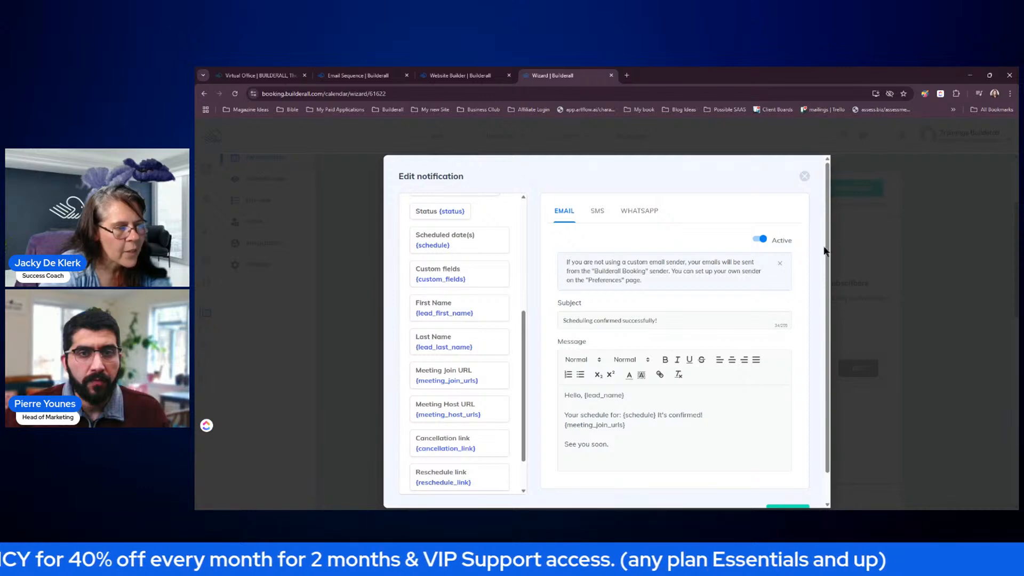
pyautogui.scroll(-1, 829, 251)
# - Save the confirmation notification edits and enable 'Send emails to hosts when new sign-ups happen'
pyautogui.click(789, 482)
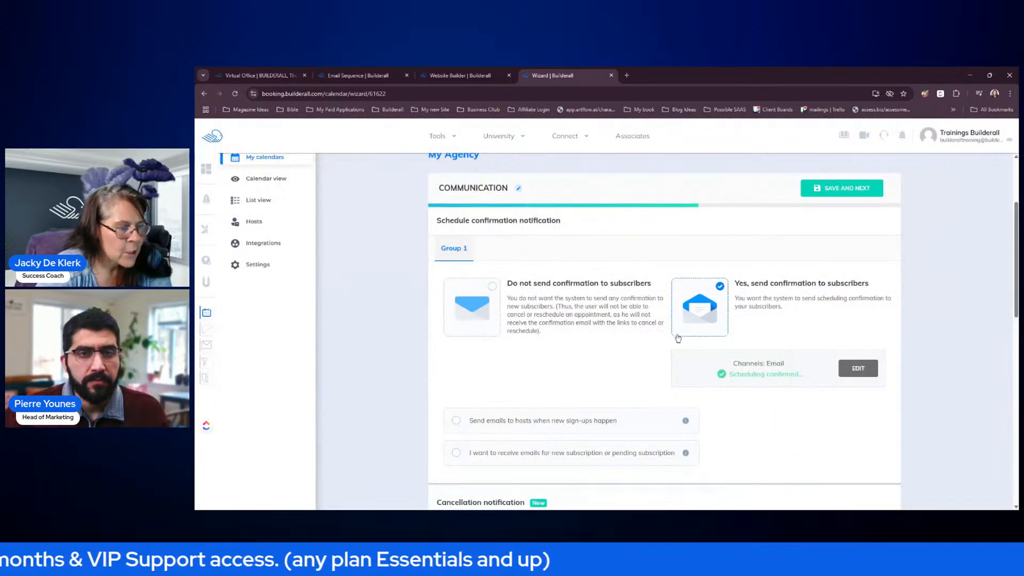
pyautogui.scroll(-2, 547, 378)
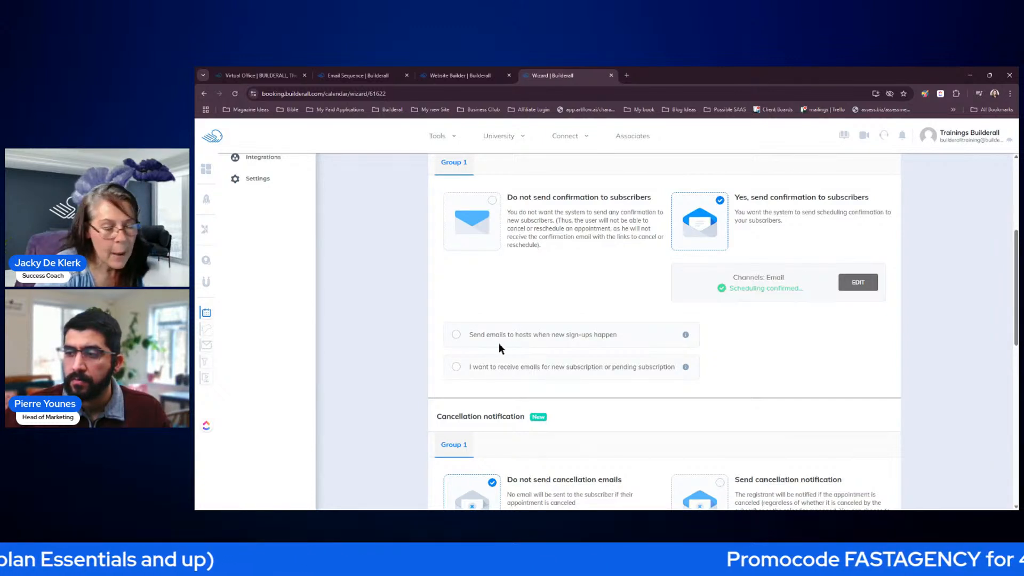
pyautogui.click(456, 334)
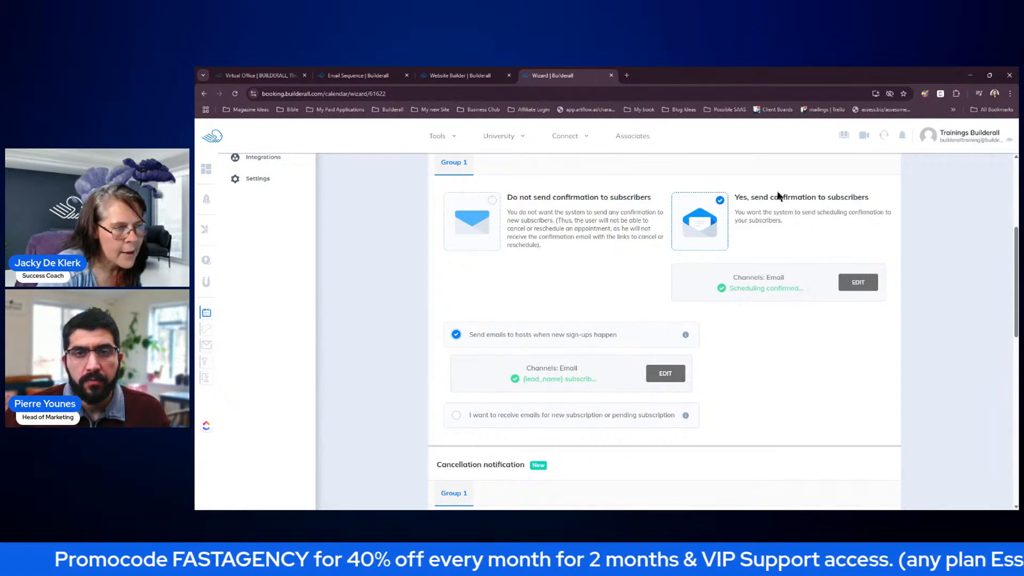
pyautogui.scroll(-2, 803, 348)
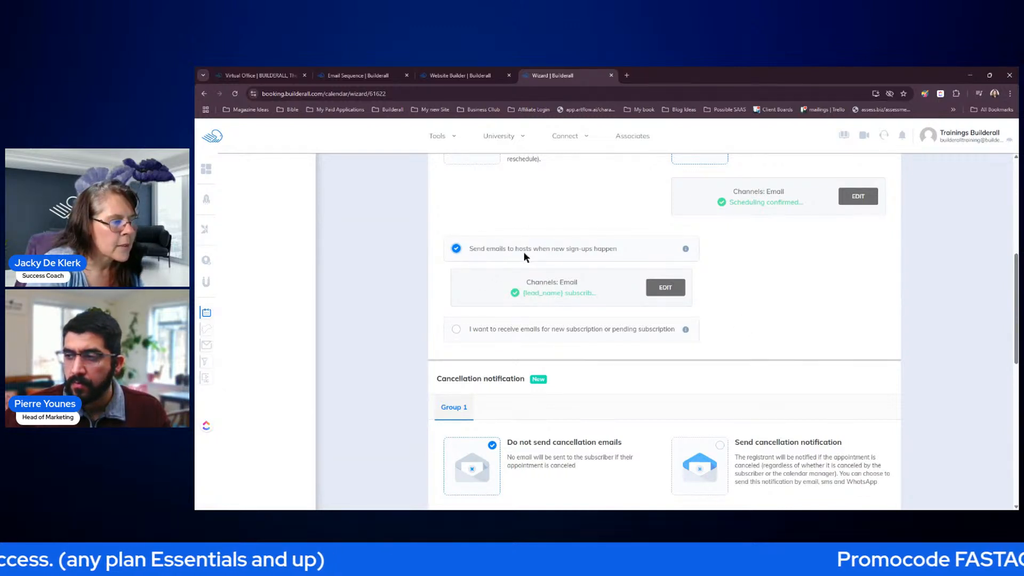
pyautogui.scroll(-3, 774, 276)
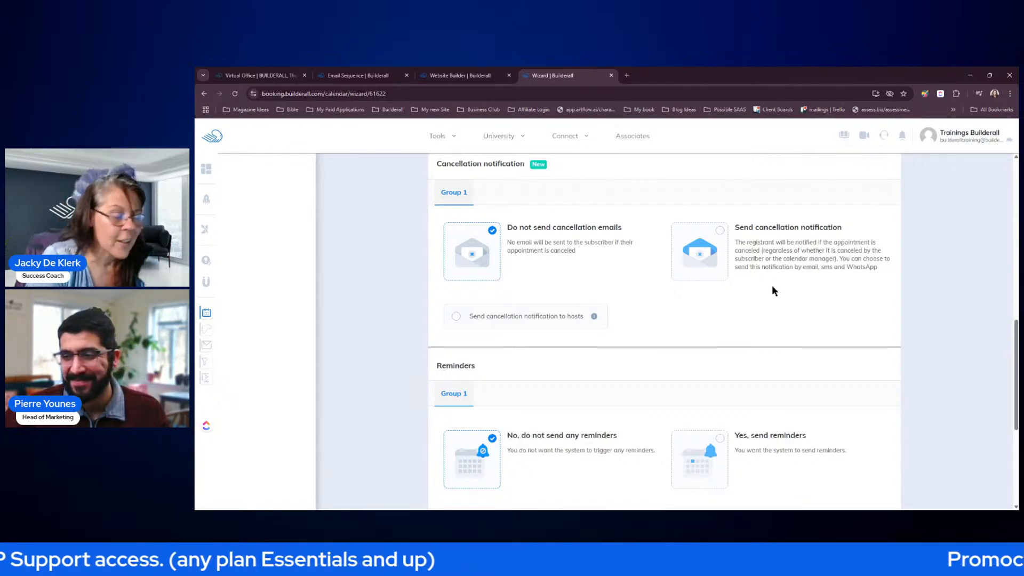
# - Turn on reminders, add a 1-hour-before subscriber email reminder, and open it for editing
pyautogui.scroll(-2, 775, 291)
pyautogui.scroll(-2, 776, 292)
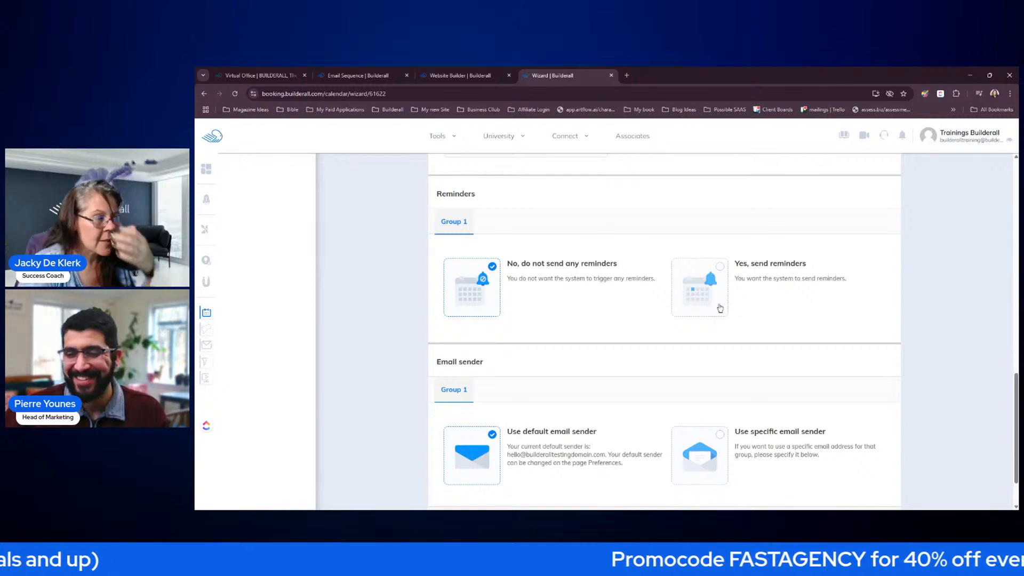
pyautogui.click(726, 268)
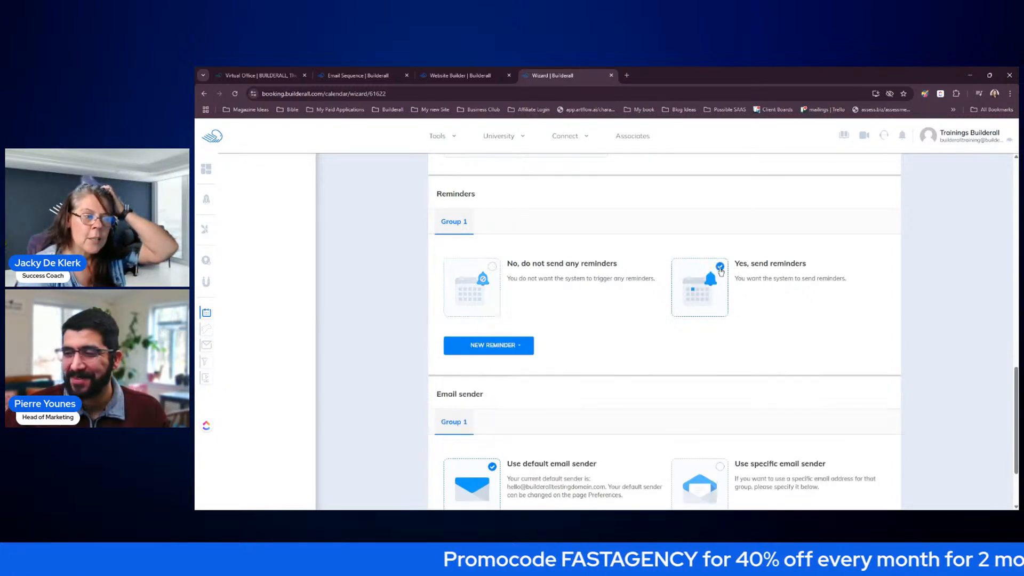
pyautogui.click(512, 345)
pyautogui.click(500, 362)
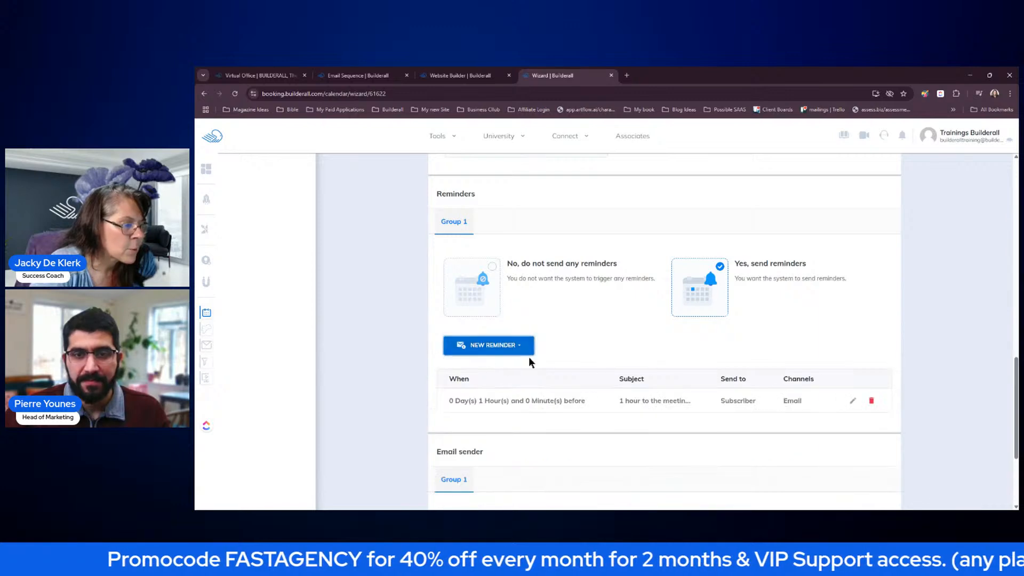
pyautogui.scroll(2, 668, 319)
pyautogui.scroll(-4, 668, 316)
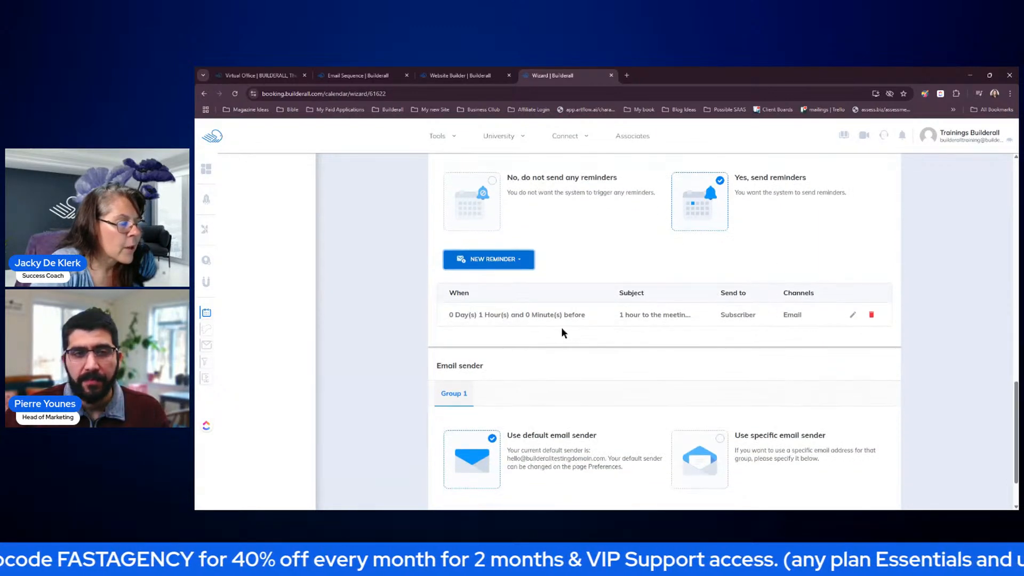
pyautogui.click(854, 317)
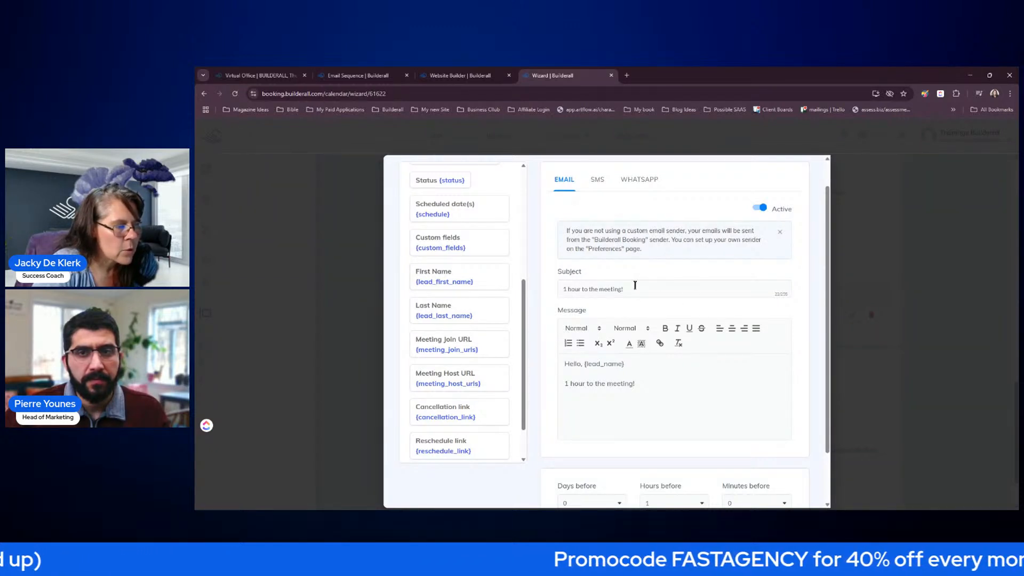
# - Insert Meeting Join URL and Scheduled date(s) placeholders into the reminder message and save it
pyautogui.click(647, 383)
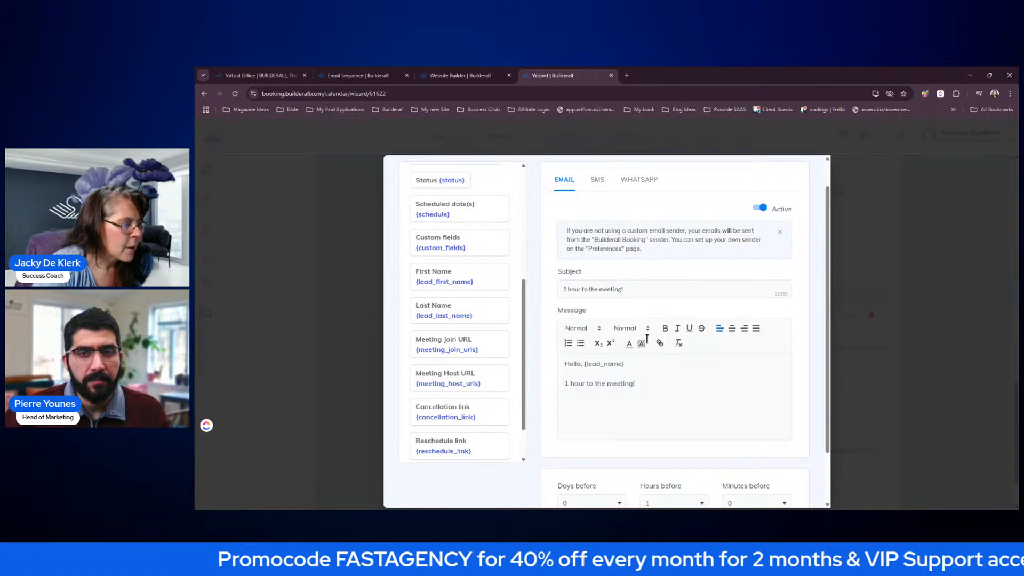
pyautogui.click(448, 352)
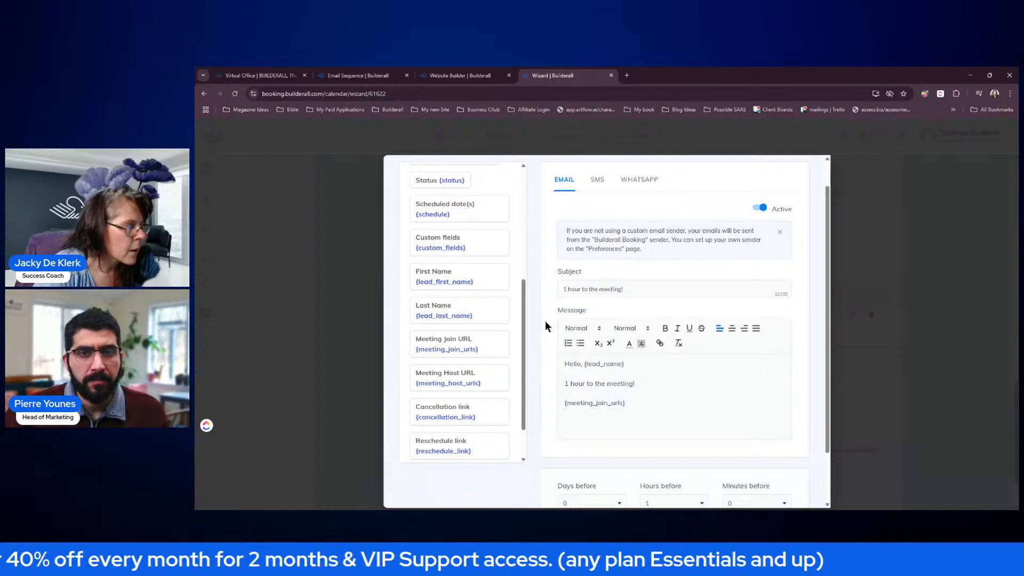
pyautogui.click(458, 208)
pyautogui.click(727, 405)
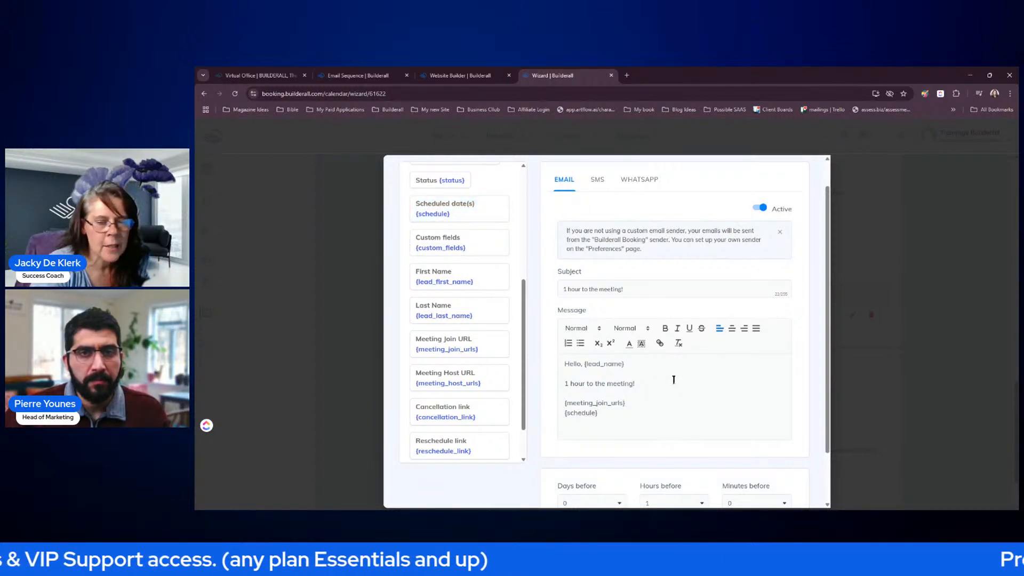
pyautogui.scroll(-2, 675, 376)
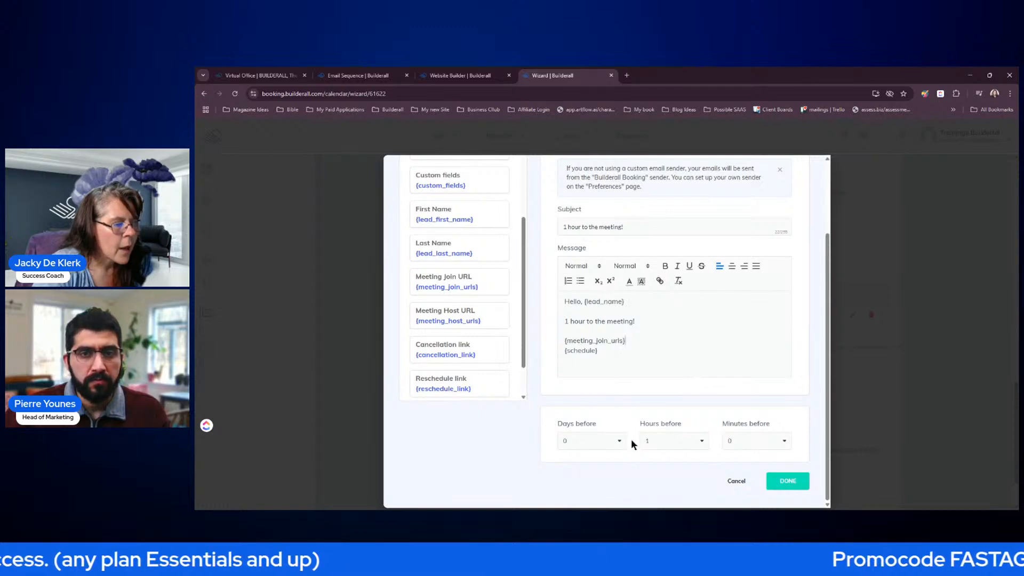
pyautogui.click(784, 481)
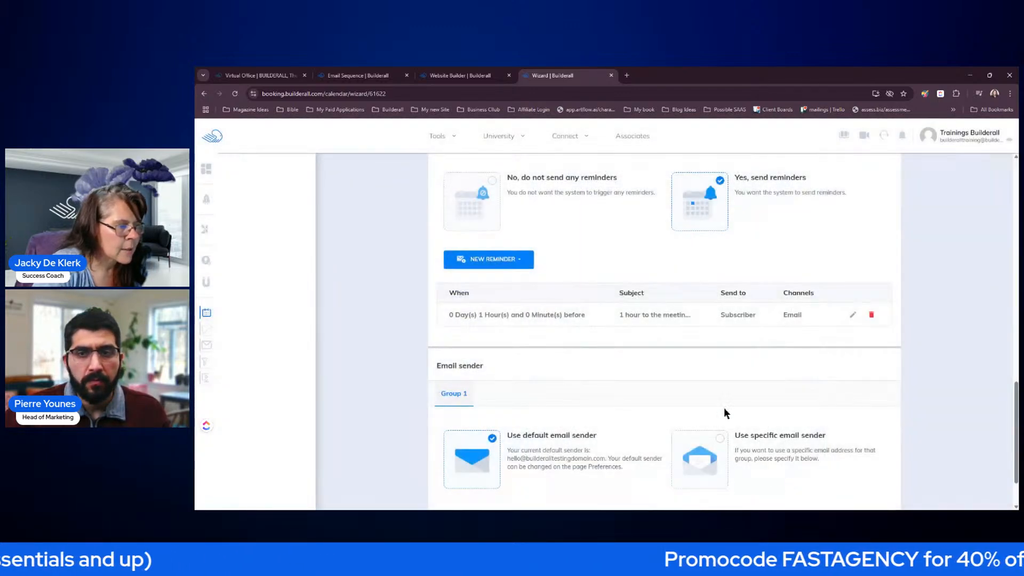
# - Add a second subscriber reminder timed 1 day and 0 hours before the meeting
pyautogui.click(505, 263)
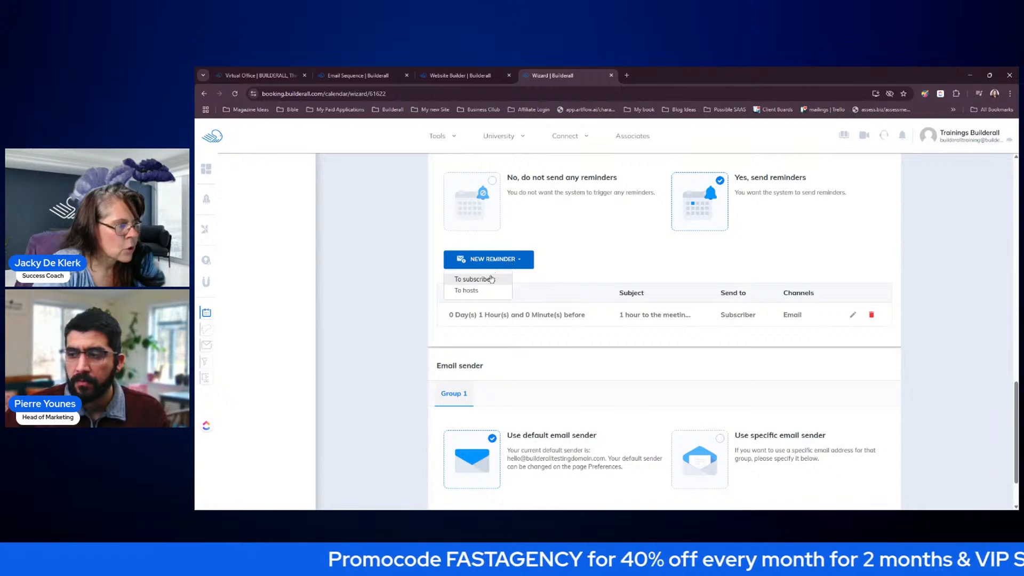
pyautogui.click(490, 279)
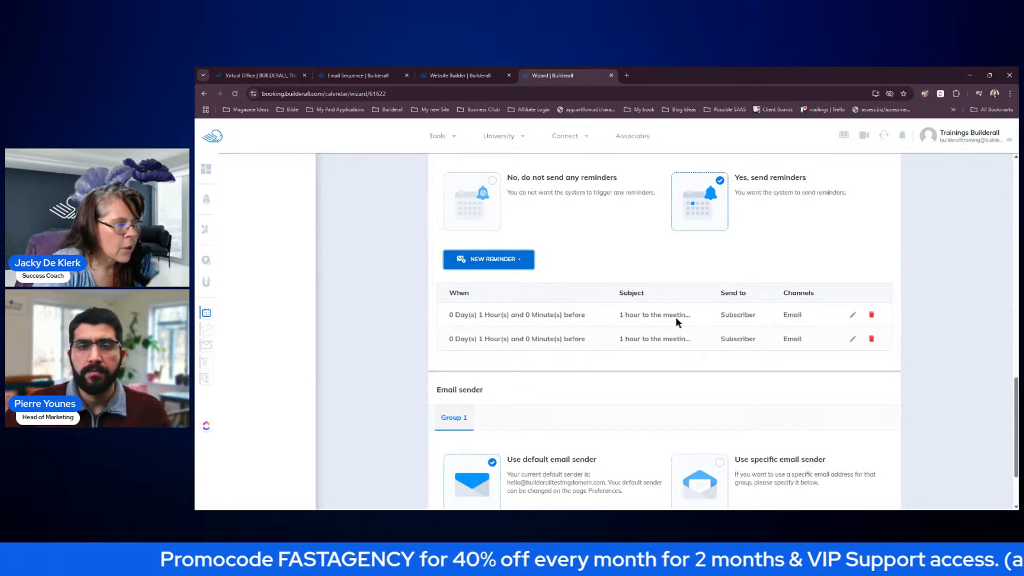
pyautogui.click(853, 315)
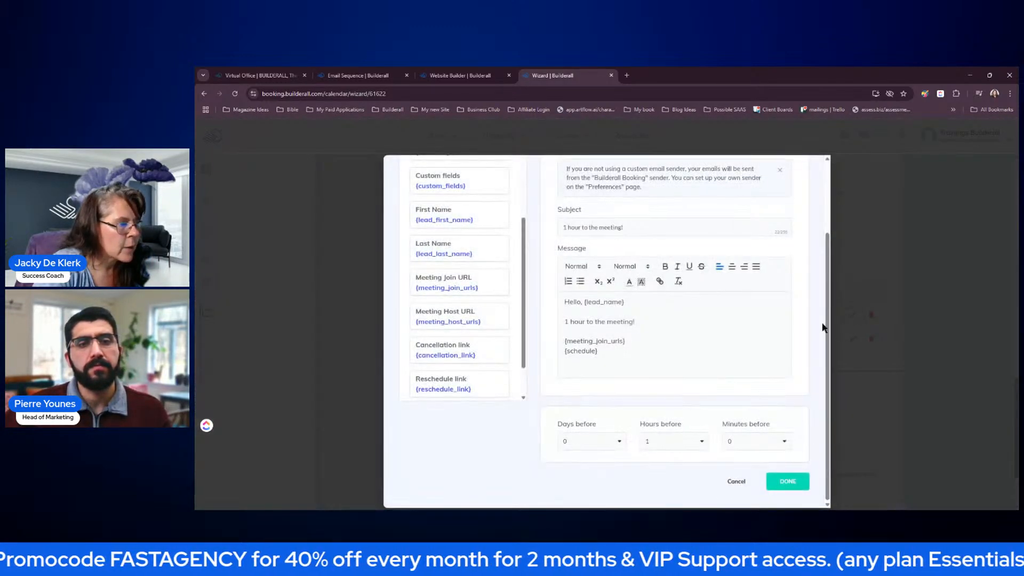
pyautogui.click(586, 437)
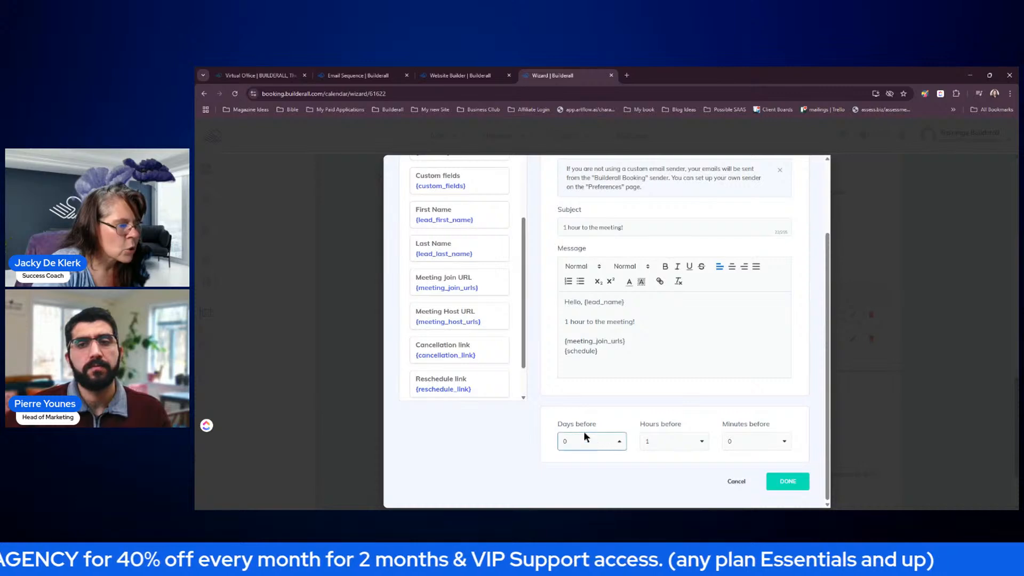
pyautogui.click(584, 431)
pyautogui.click(667, 439)
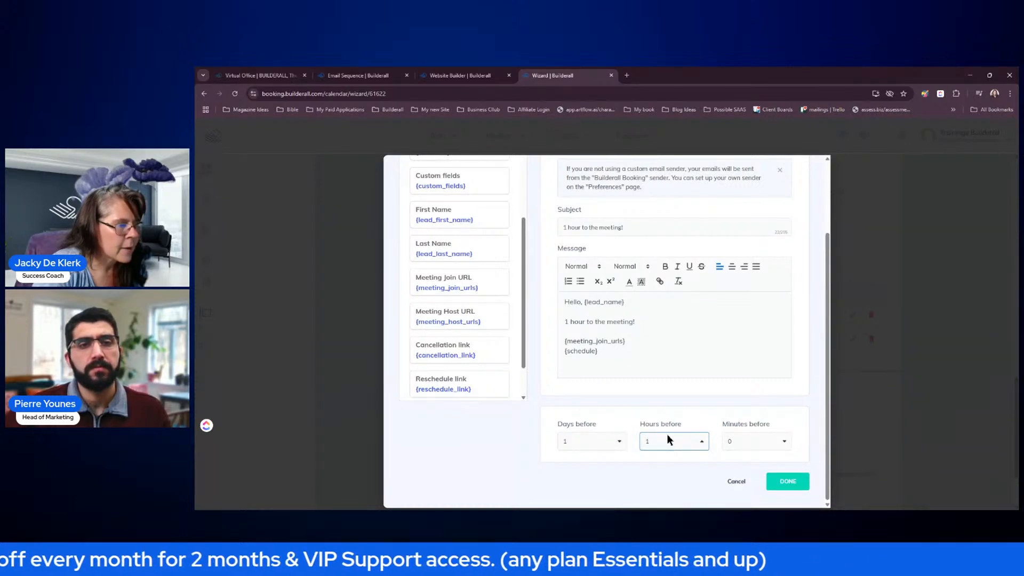
pyautogui.click(787, 482)
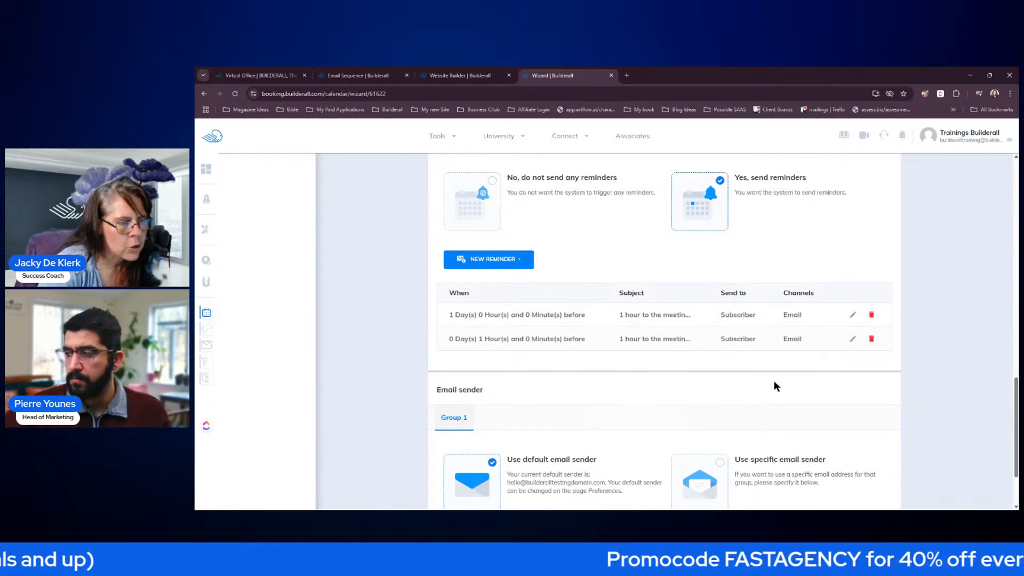
# - Try a specific email sender, then revert to the default email sender
pyautogui.scroll(-3, 765, 375)
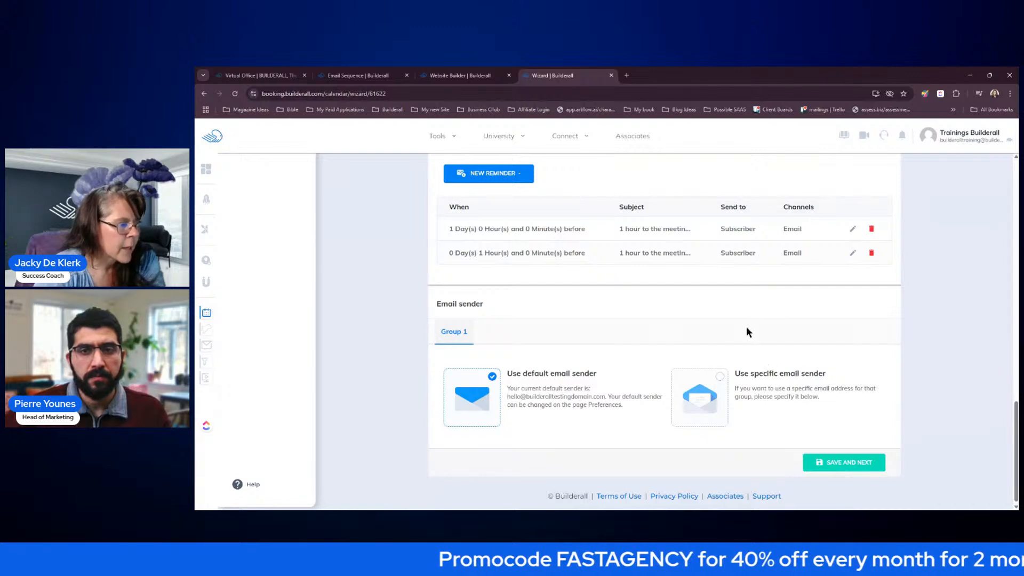
pyautogui.scroll(3, 747, 330)
pyautogui.scroll(-3, 813, 398)
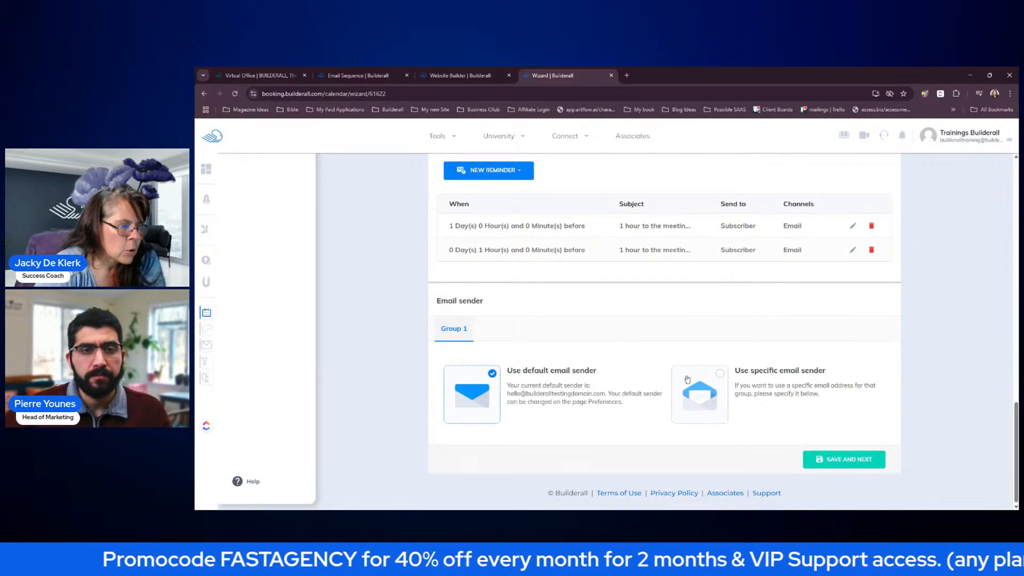
pyautogui.click(717, 378)
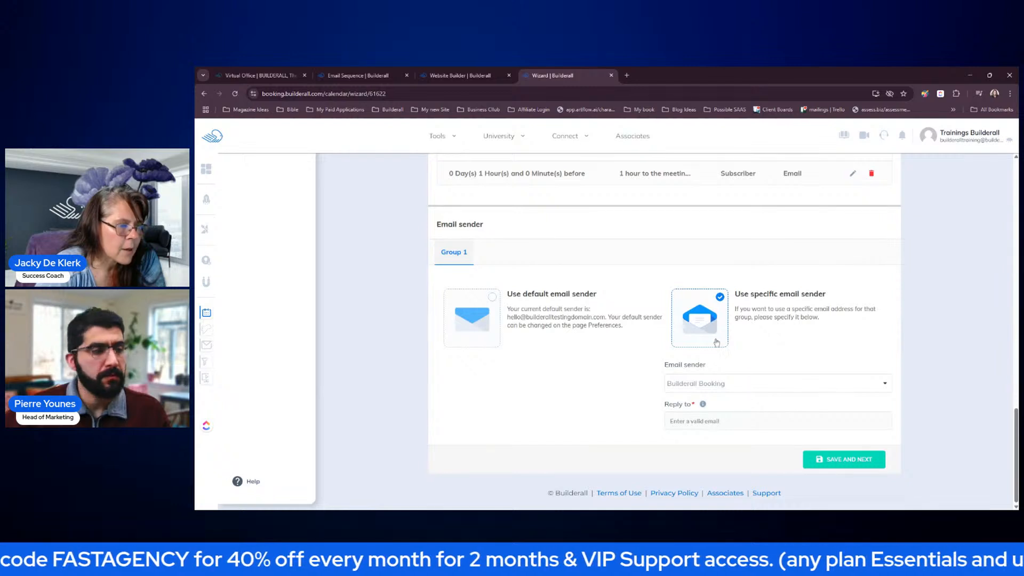
pyautogui.click(754, 424)
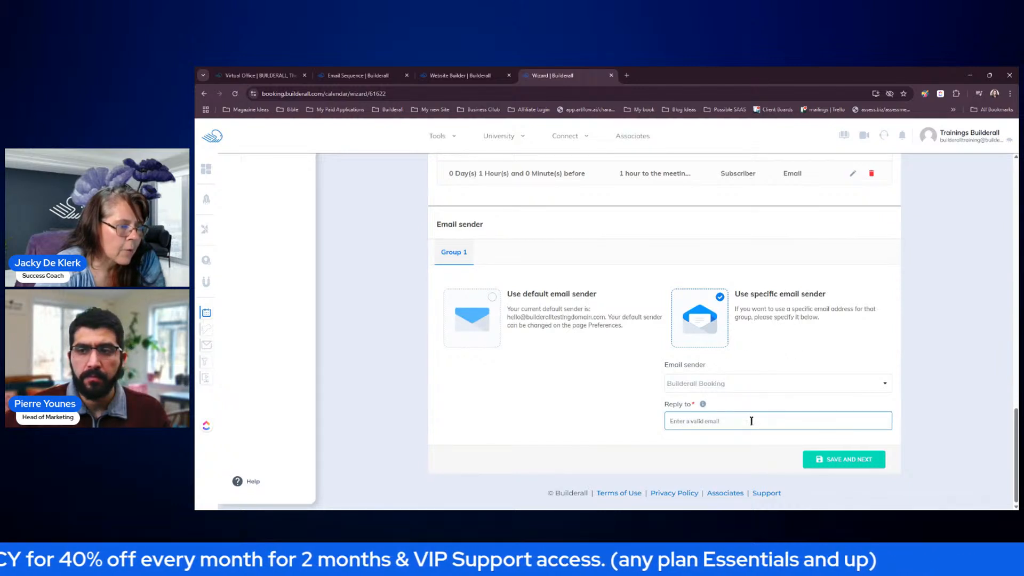
pyautogui.click(652, 413)
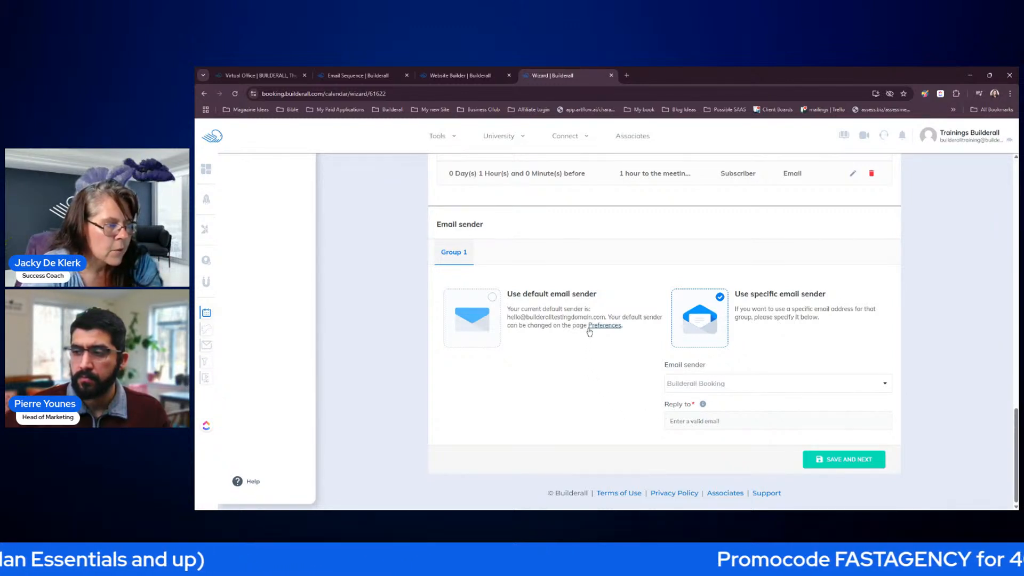
pyautogui.click(496, 300)
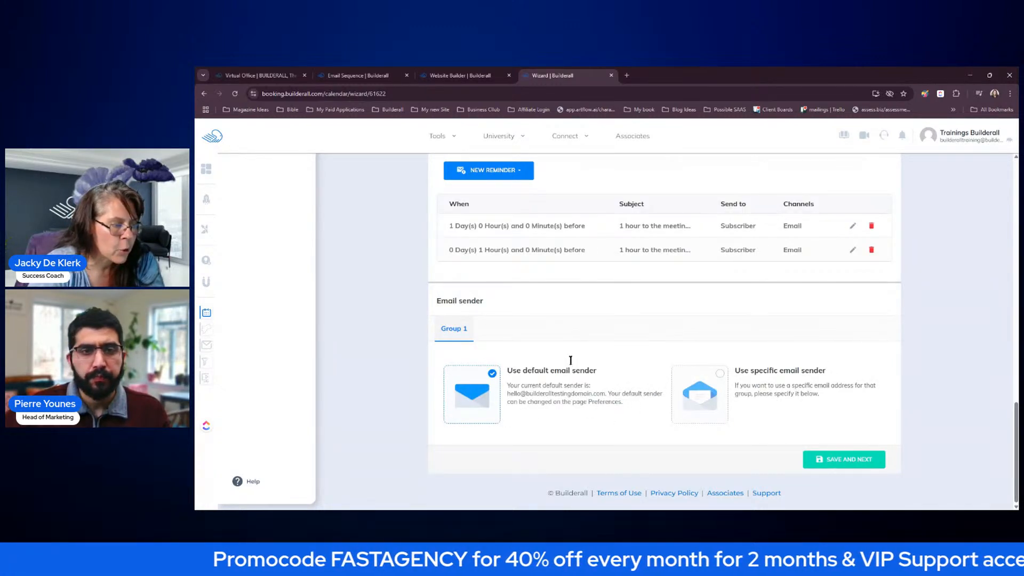
pyautogui.moveTo(508, 393); pyautogui.dragTo(606, 396)
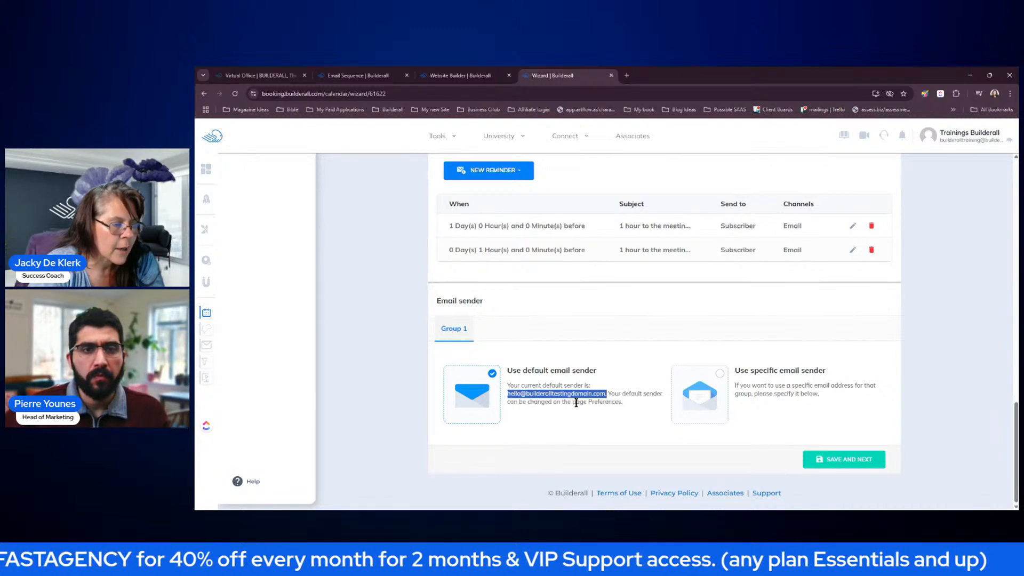
pyautogui.click(542, 421)
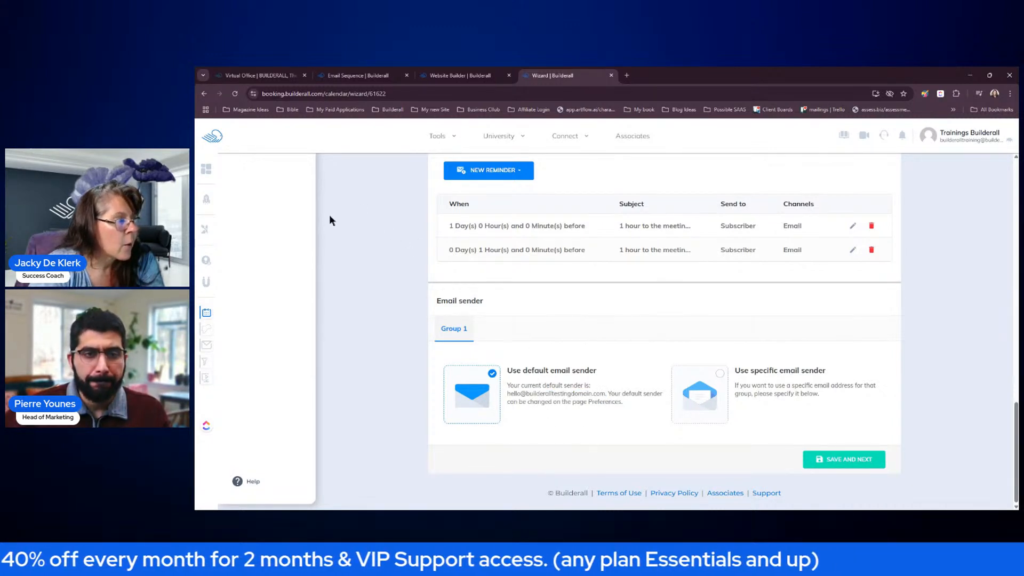
# - Save the communication settings and turn on Google Calendar syncing
pyautogui.click(844, 460)
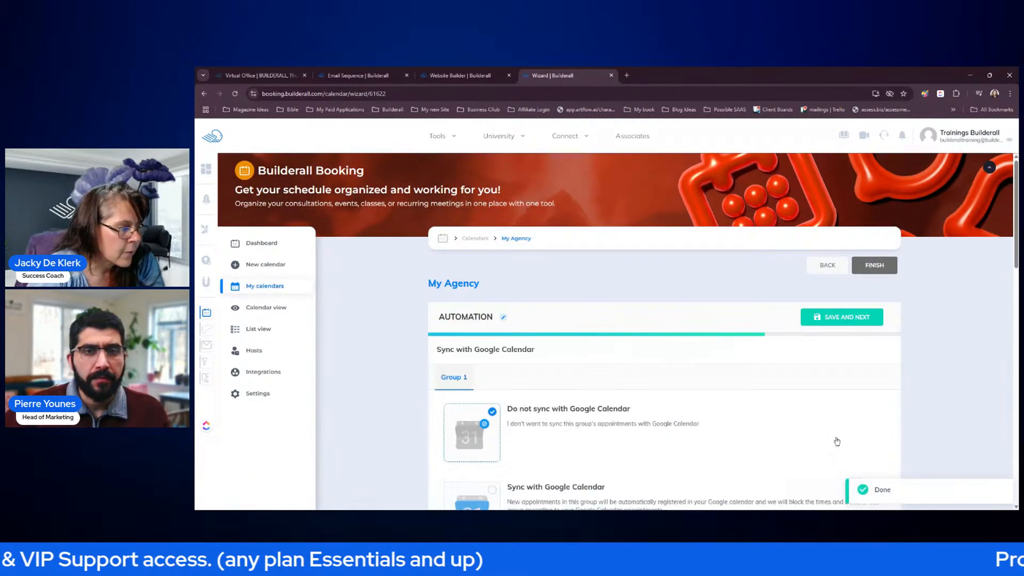
pyautogui.scroll(-2, 901, 395)
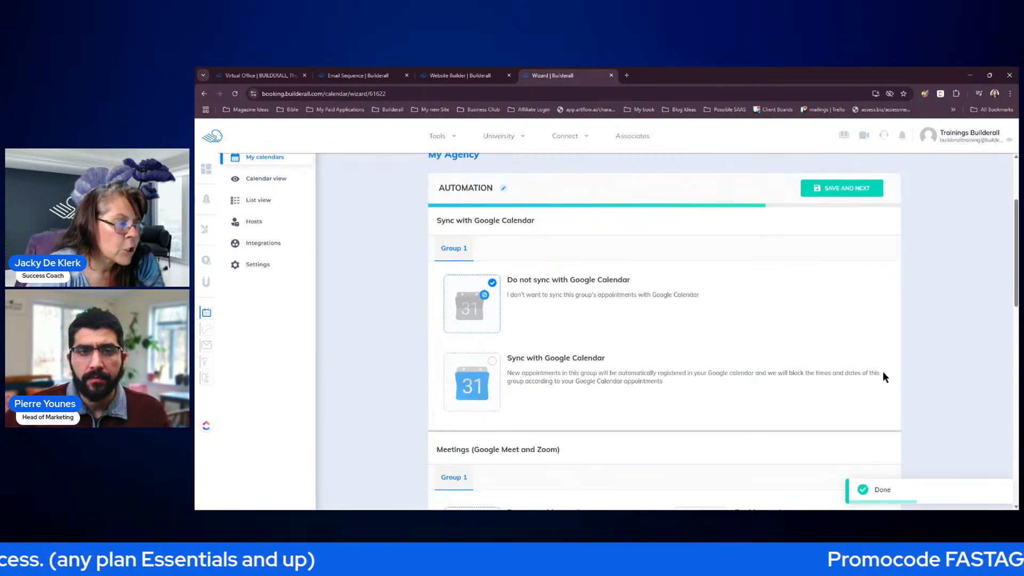
pyautogui.click(492, 361)
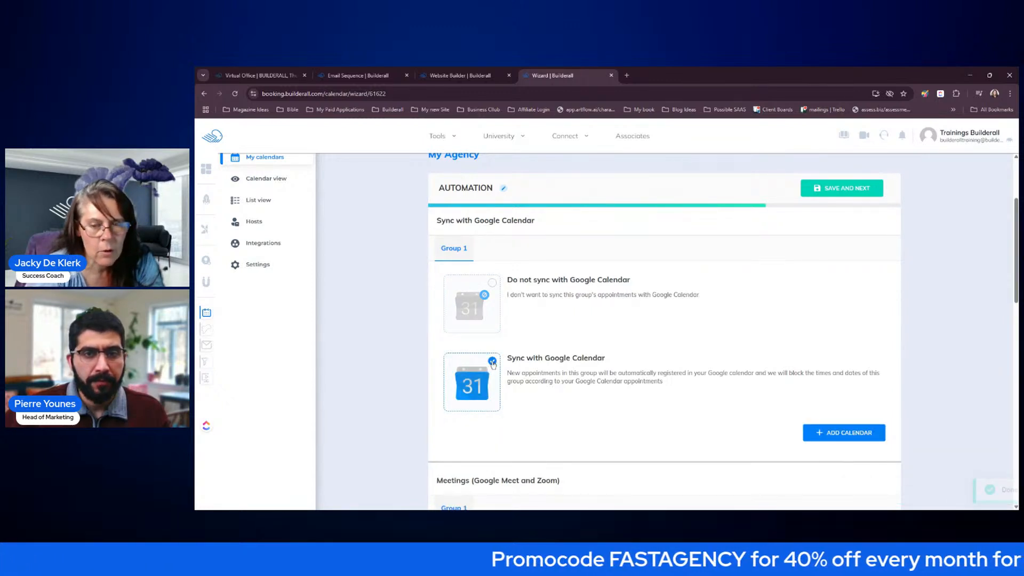
pyautogui.scroll(-1, 493, 368)
# - Add the connected Gmail account's calendar with Read (One-Way) sync
pyautogui.click(834, 390)
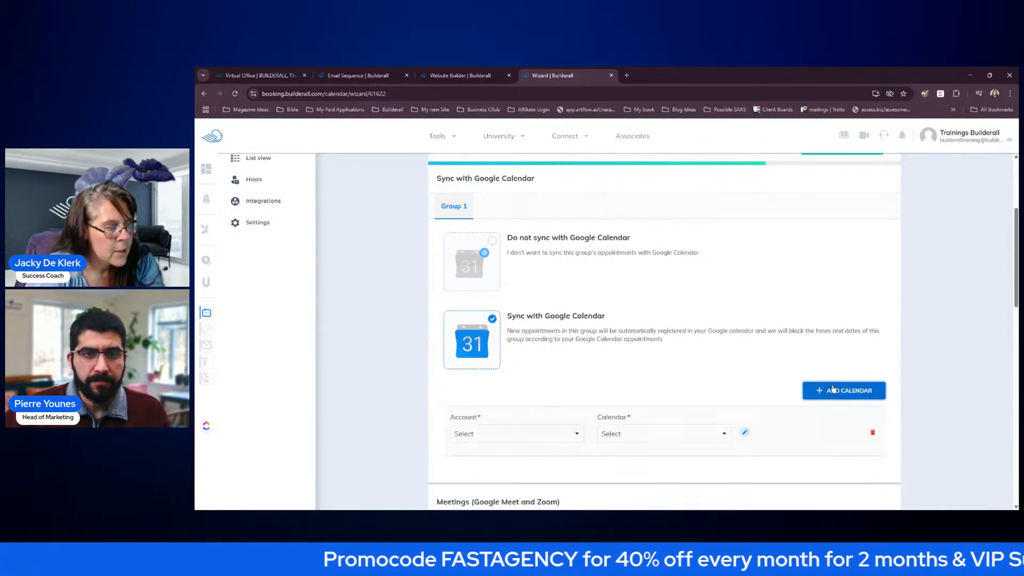
pyautogui.click(539, 434)
pyautogui.click(544, 451)
pyautogui.click(640, 434)
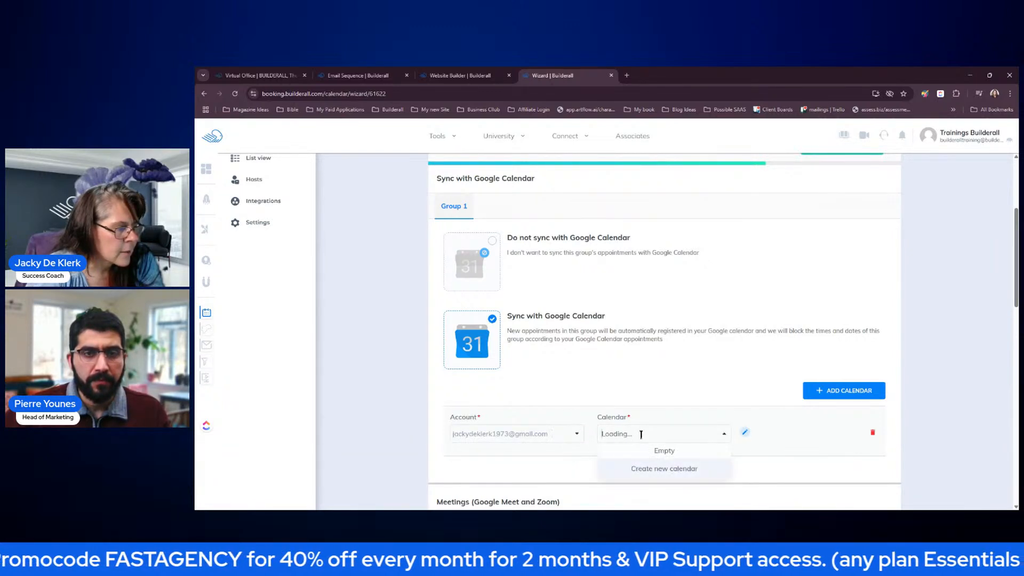
pyautogui.click(608, 453)
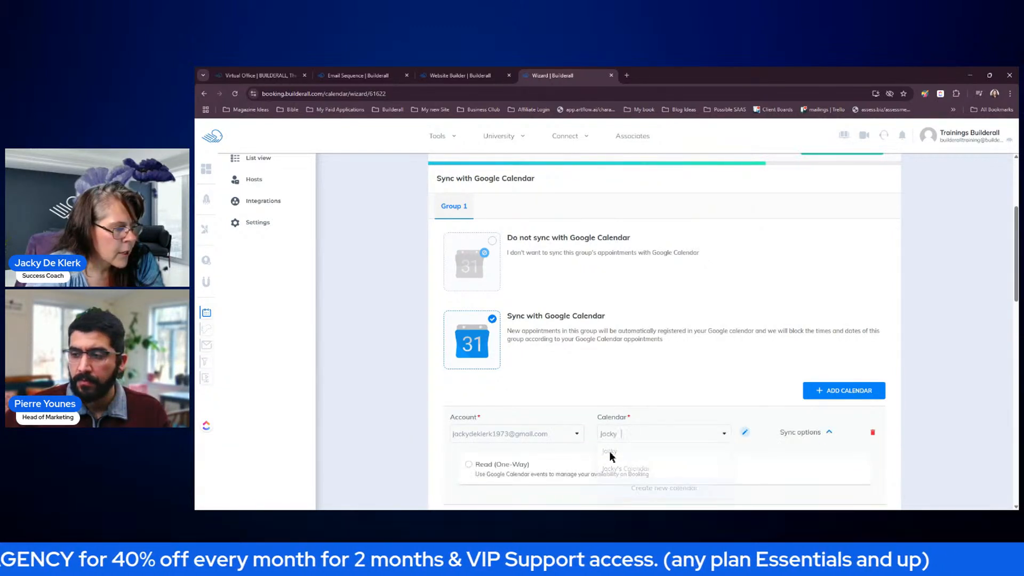
pyautogui.scroll(-5, 934, 431)
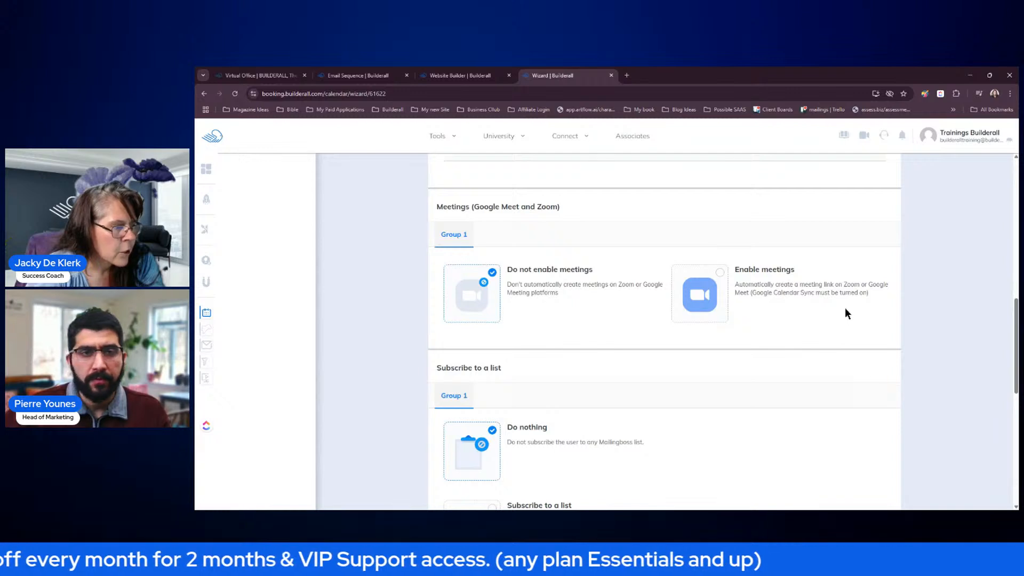
pyautogui.scroll(4, 854, 315)
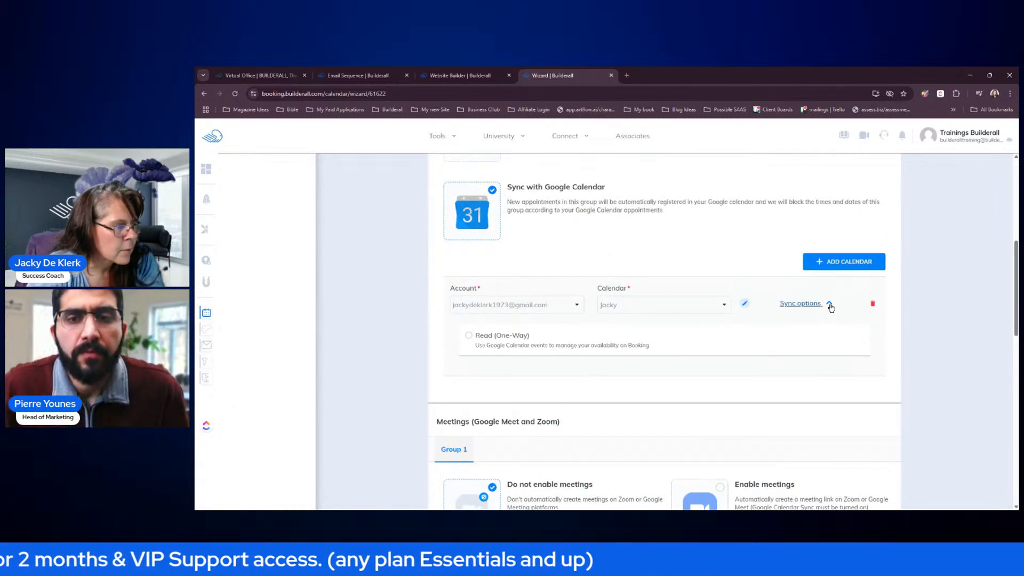
pyautogui.click(830, 305)
pyautogui.click(830, 305)
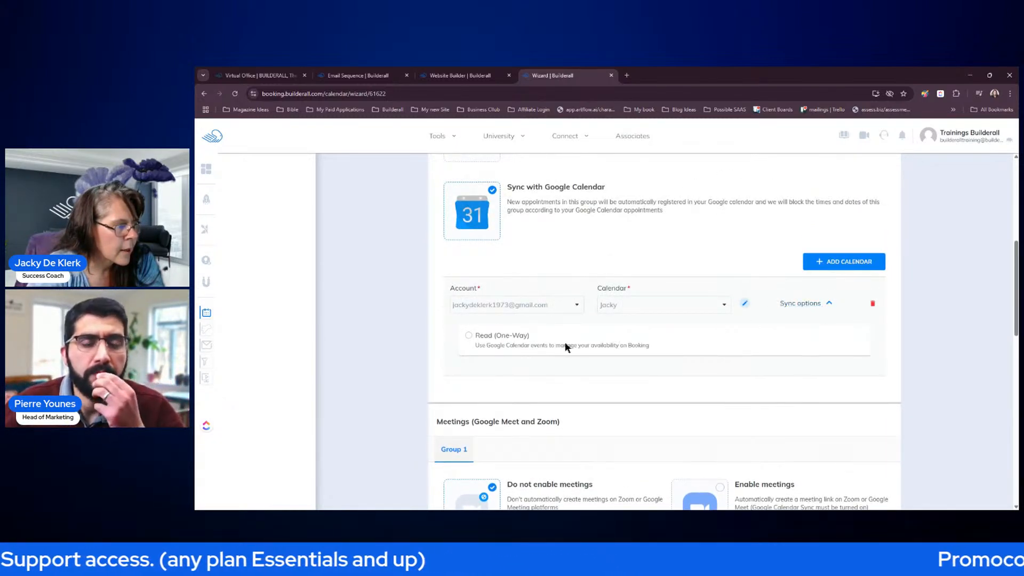
pyautogui.click(468, 337)
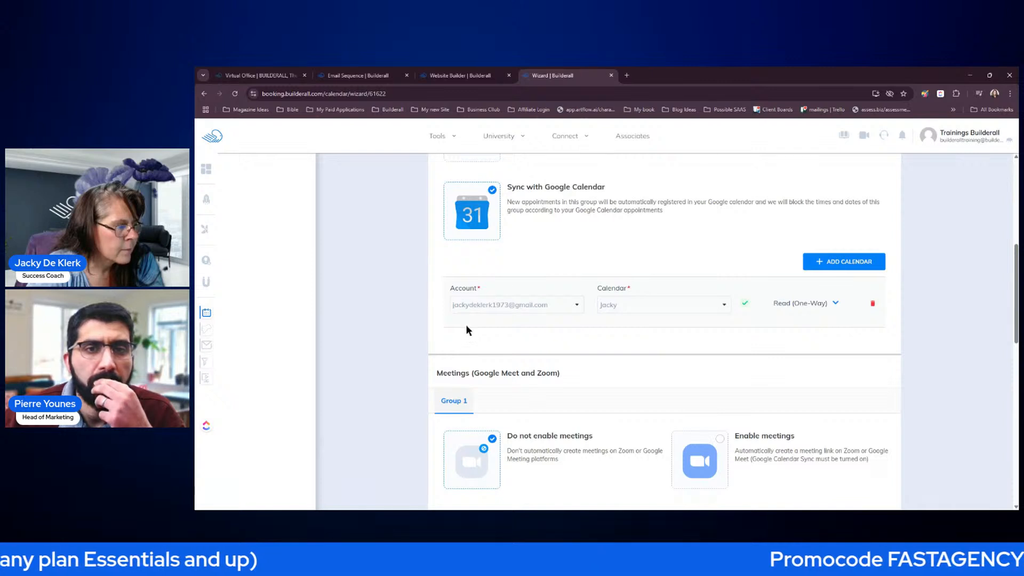
pyautogui.scroll(-3, 793, 319)
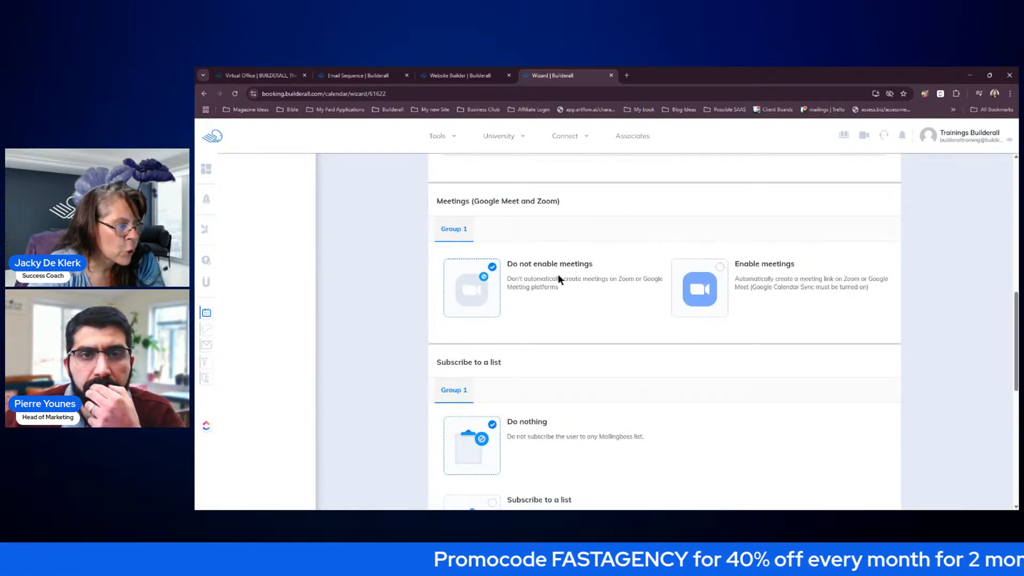
# - Enable meetings with Zoom as the platform, using the connected Zoom account
pyautogui.click(727, 267)
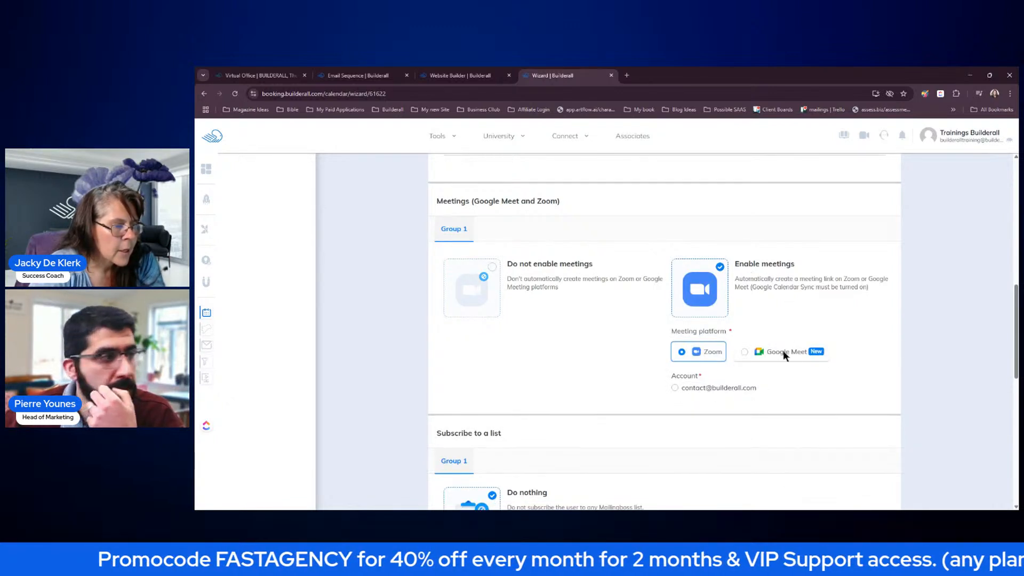
pyautogui.click(780, 352)
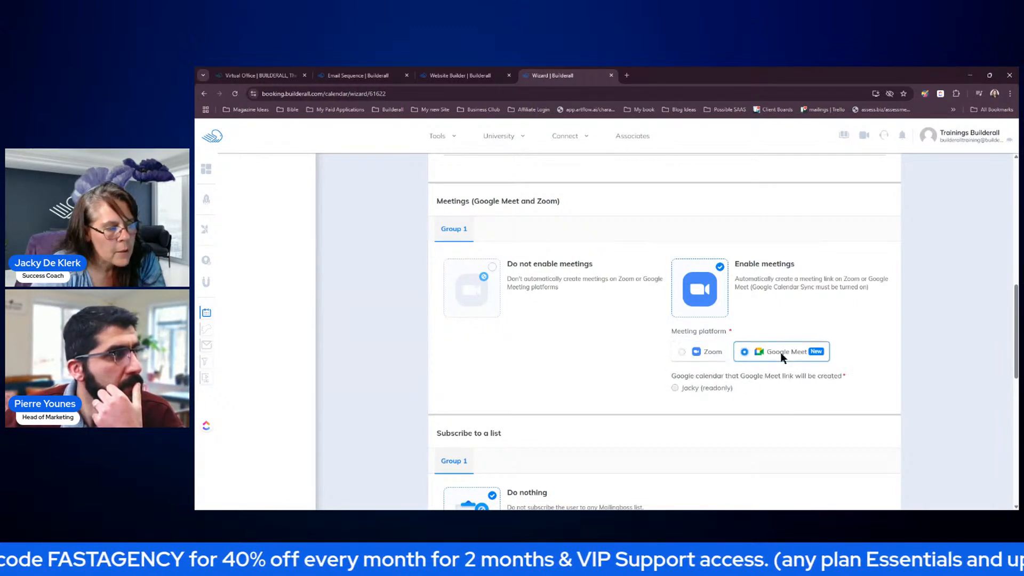
pyautogui.click(682, 352)
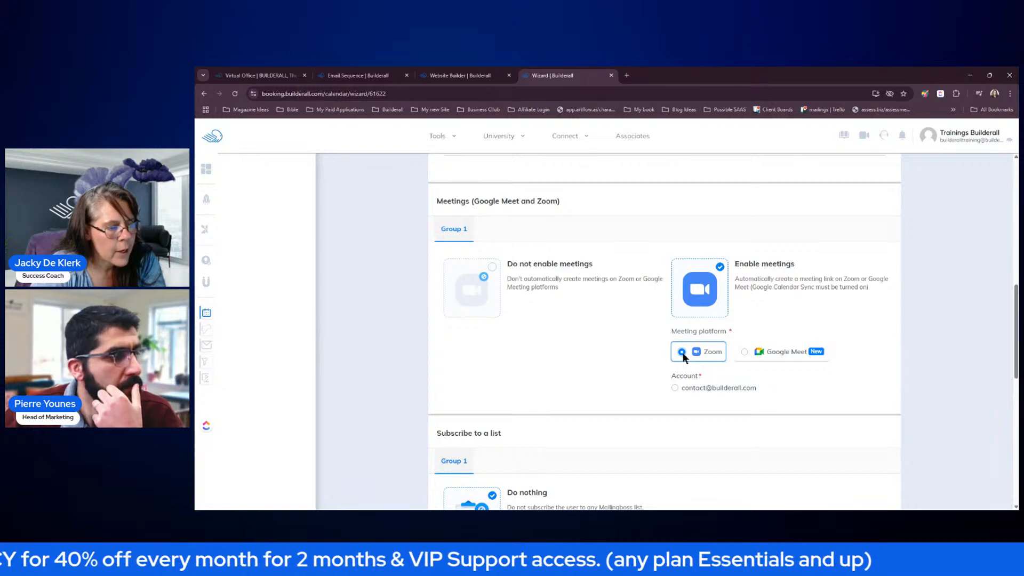
pyautogui.click(740, 352)
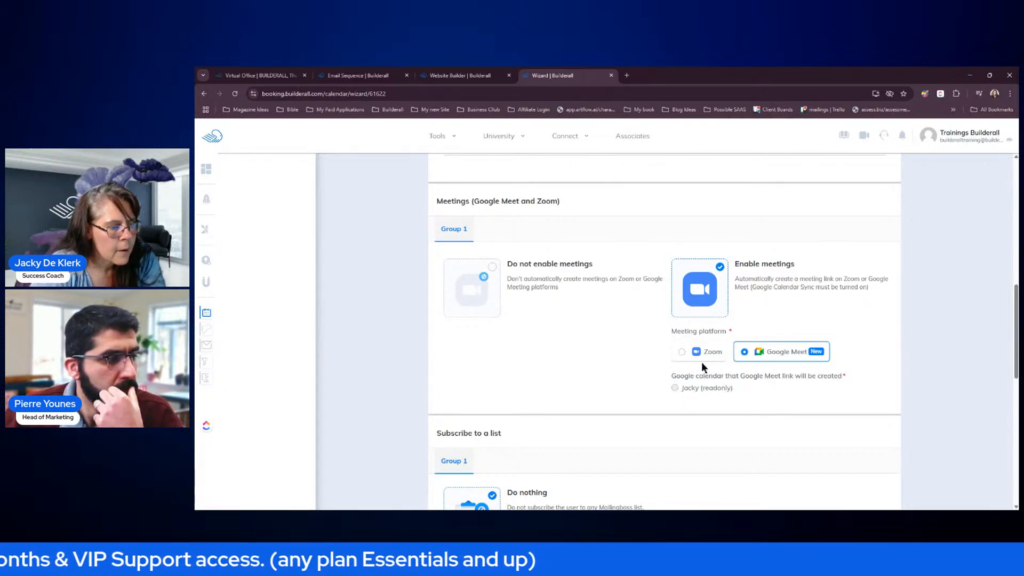
pyautogui.click(682, 352)
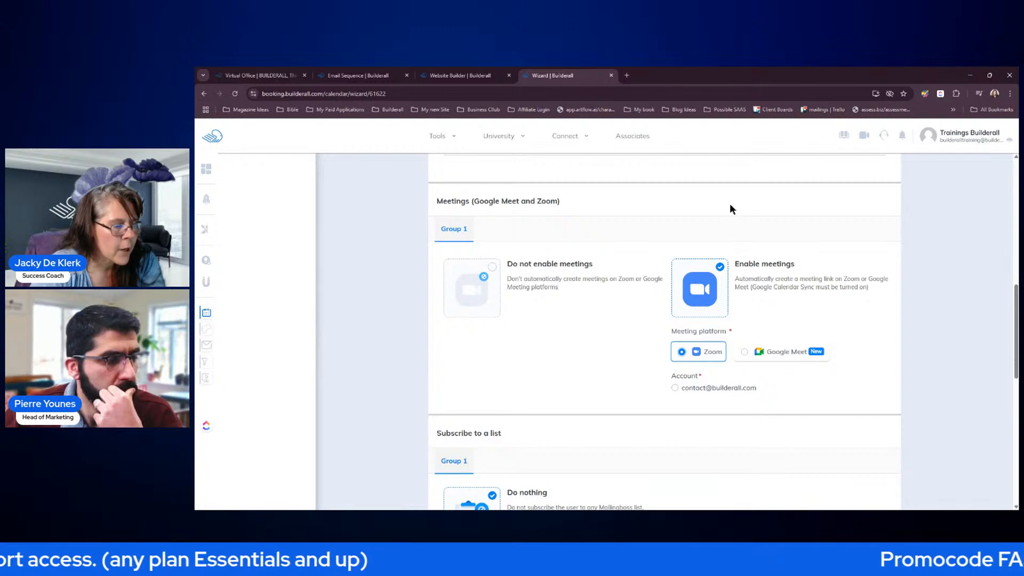
pyautogui.click(675, 388)
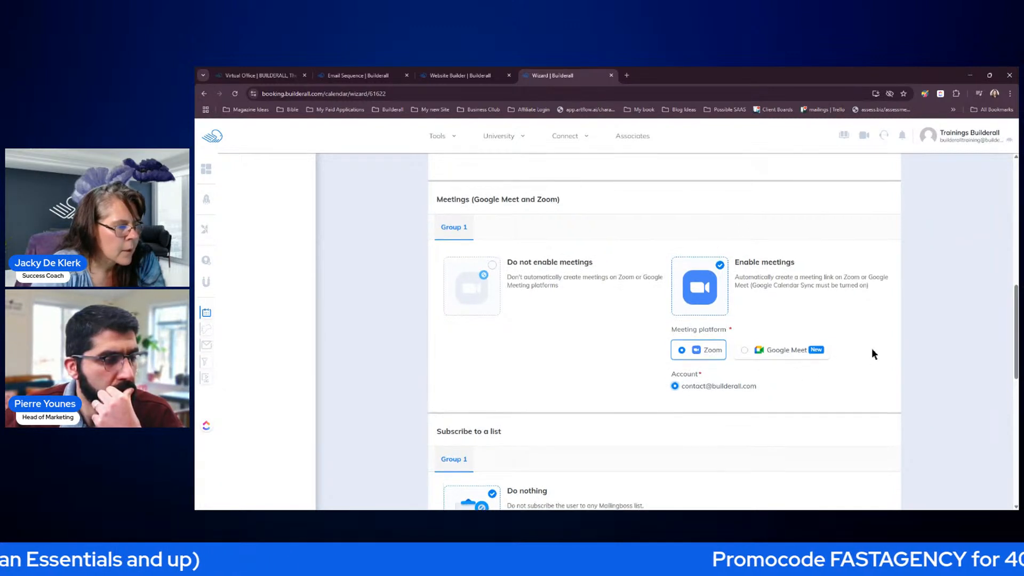
pyautogui.scroll(-2, 873, 361)
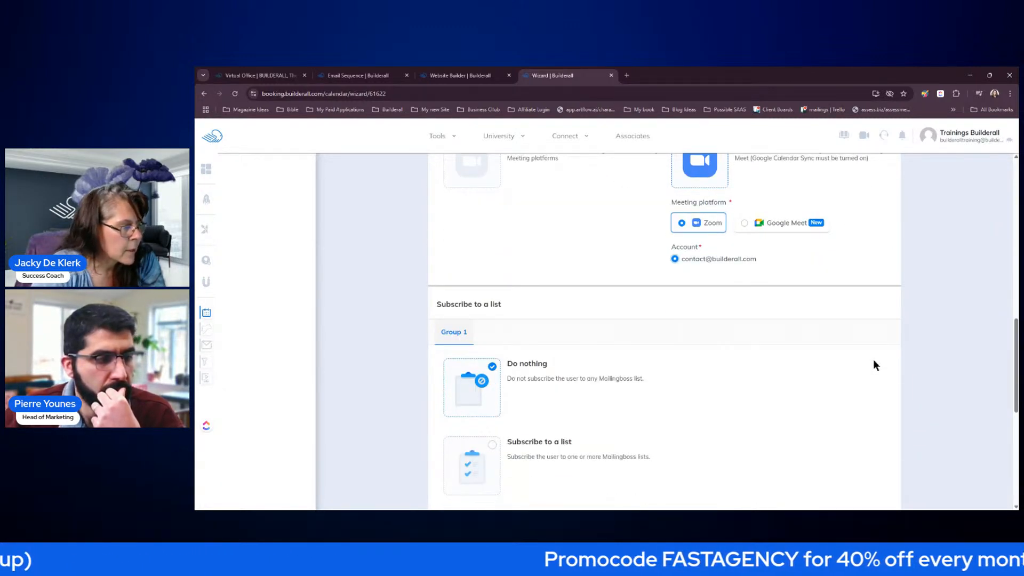
pyautogui.scroll(-1, 874, 365)
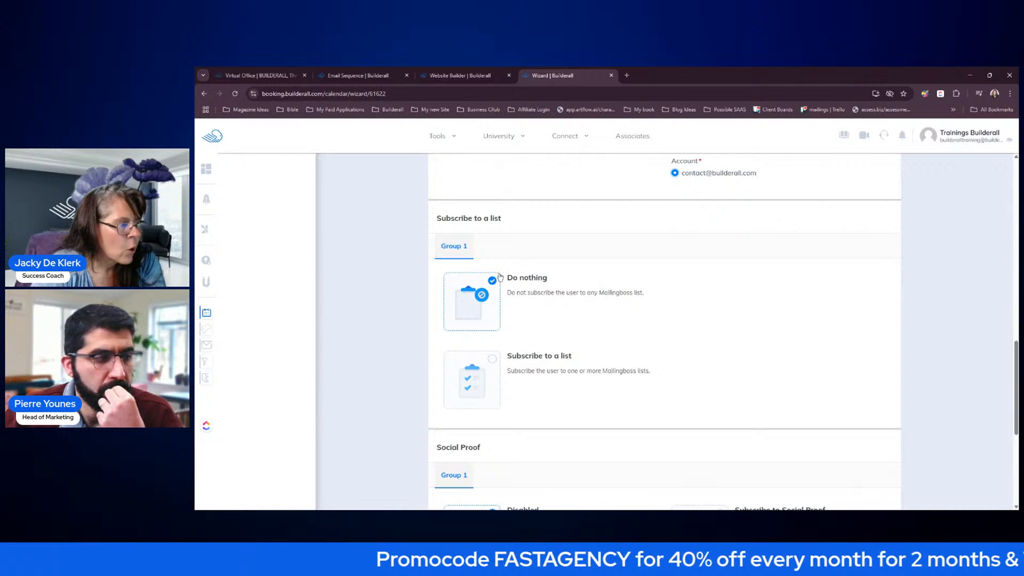
# - Subscribe bookers to the Default Form / My Agency Client list, leaving Social Proof disabled
pyautogui.click(505, 361)
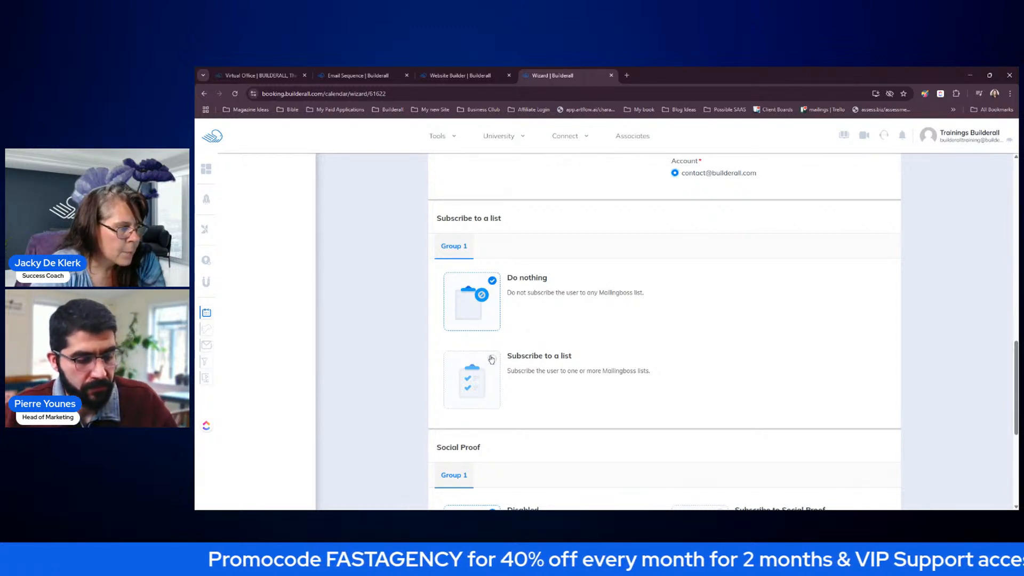
pyautogui.scroll(-1, 636, 350)
pyautogui.scroll(2, 635, 350)
pyautogui.scroll(-2, 589, 368)
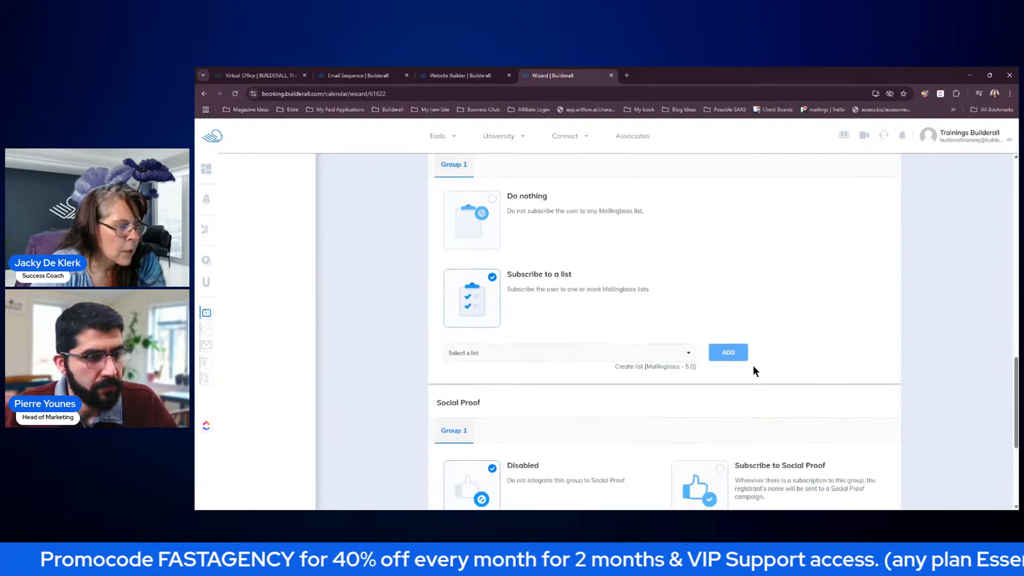
pyautogui.click(672, 356)
pyautogui.click(590, 375)
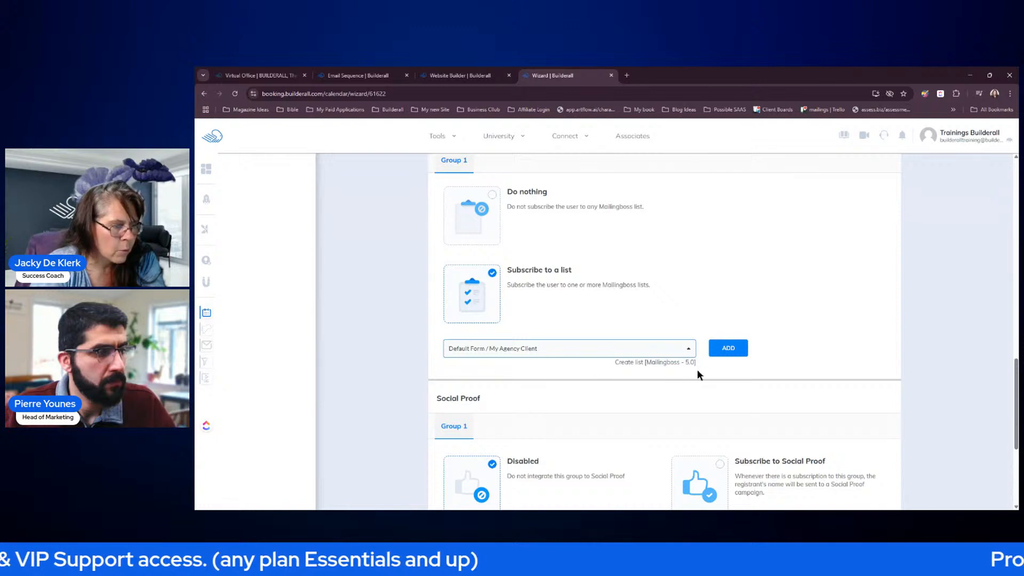
pyautogui.click(729, 348)
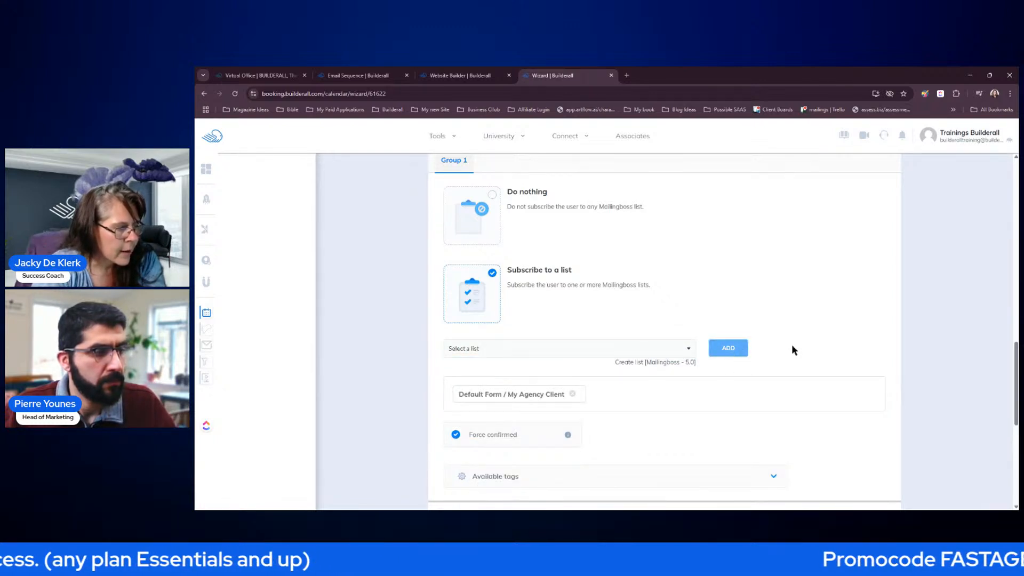
pyautogui.scroll(-3, 792, 349)
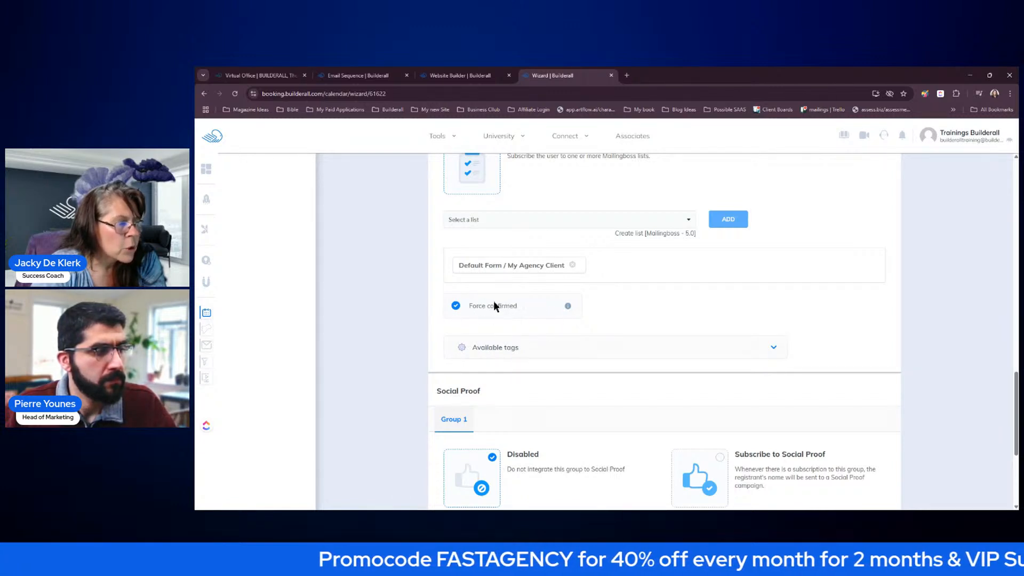
pyautogui.moveTo(567, 307)
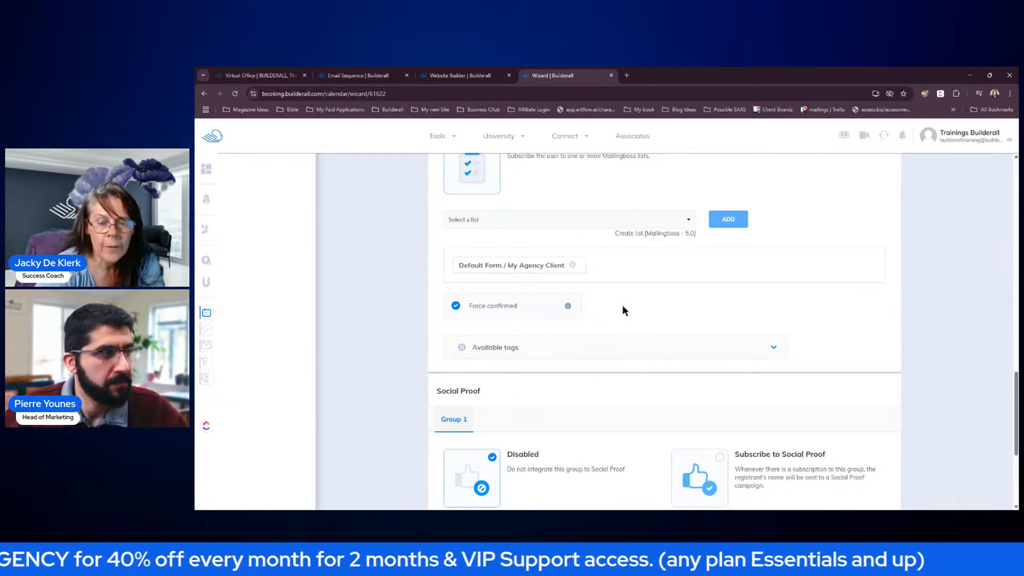
pyautogui.scroll(-2, 622, 307)
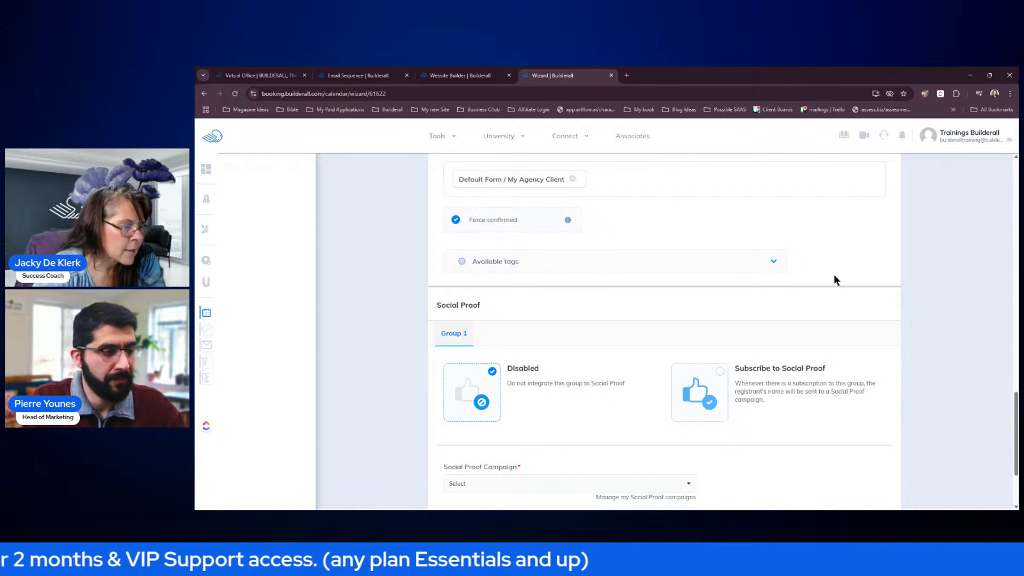
pyautogui.scroll(-2, 834, 277)
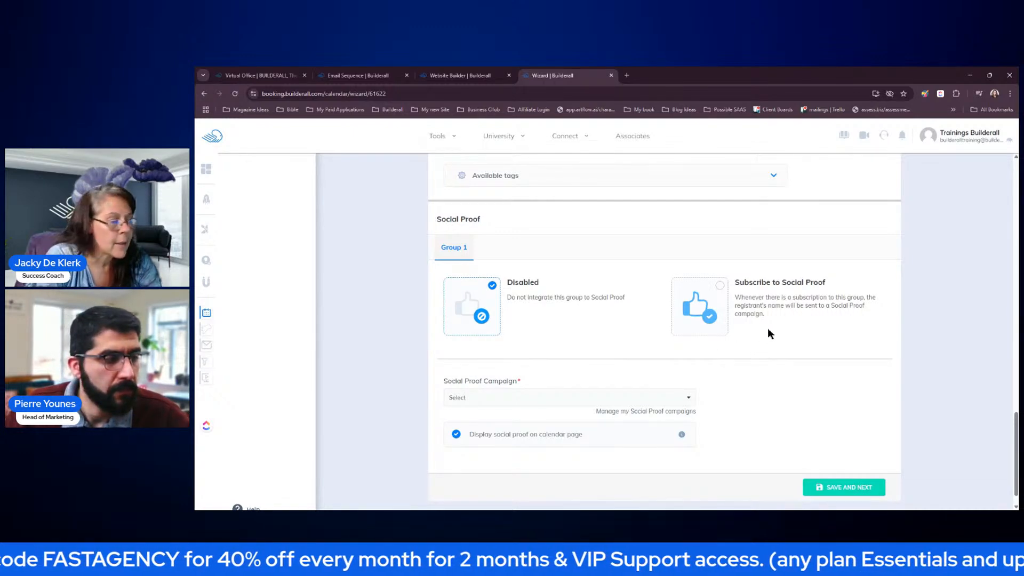
pyautogui.scroll(-1, 843, 366)
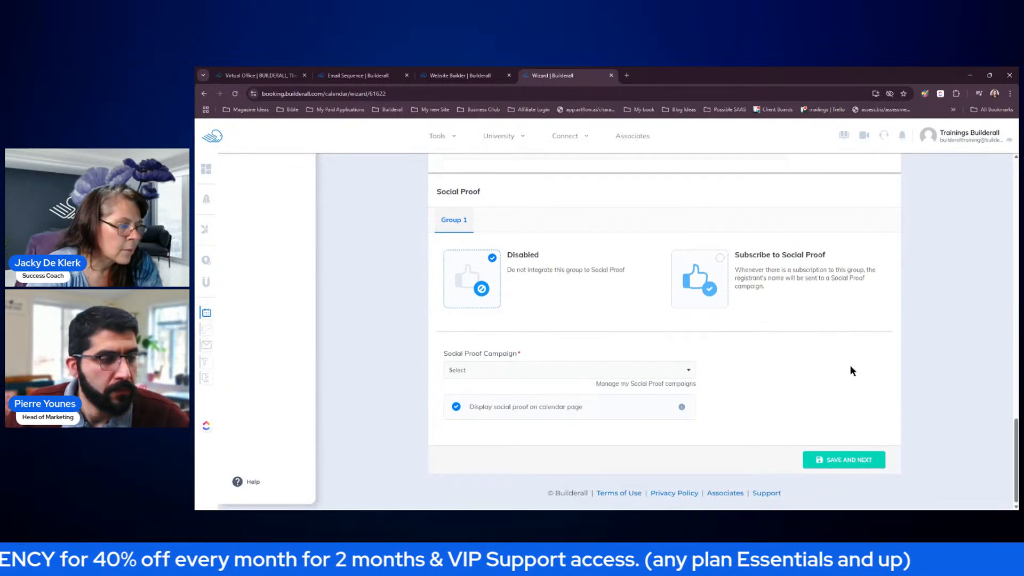
# - Save the settings and finish the calendar with payments left not enabled
pyautogui.click(843, 462)
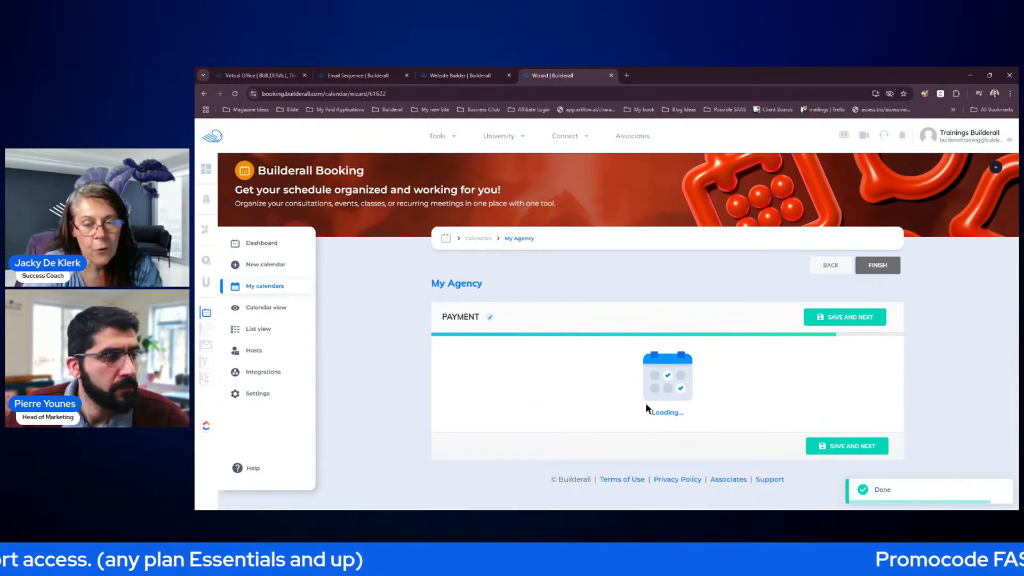
pyautogui.scroll(-1, 694, 363)
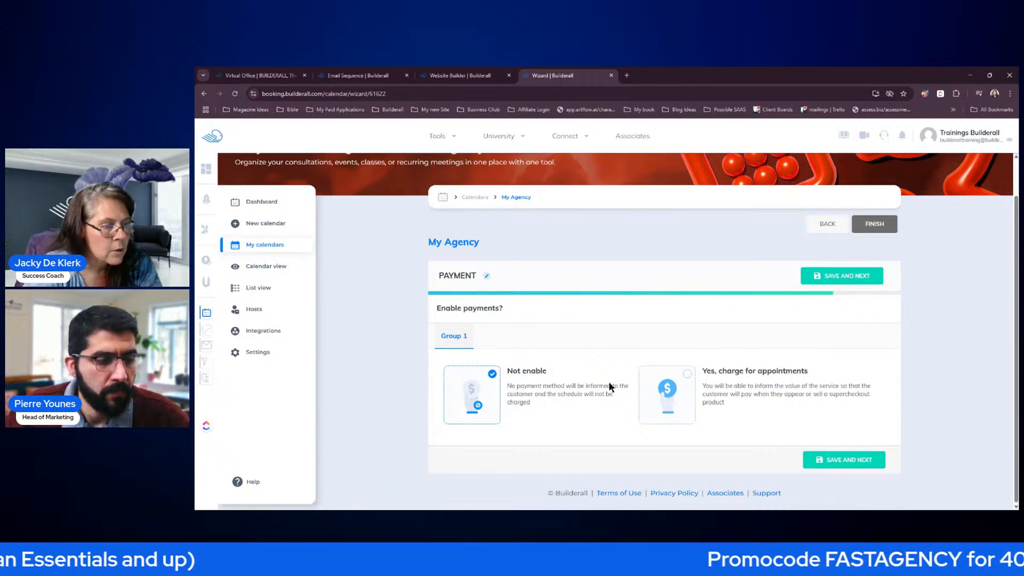
pyautogui.click(844, 459)
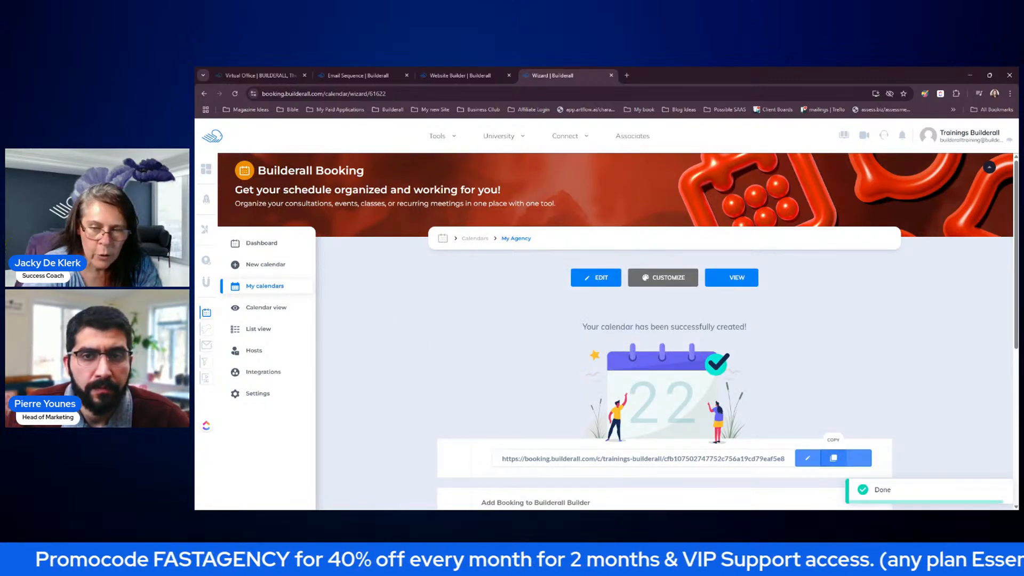
# - Open the My Agency calendar's settings from the My calendars list
pyautogui.scroll(-3, 836, 385)
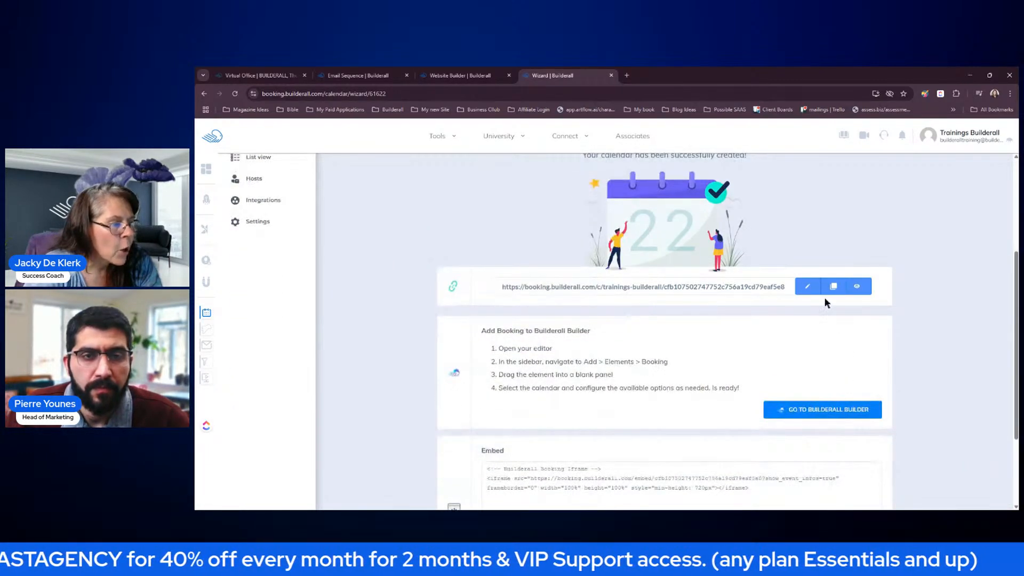
pyautogui.scroll(3, 387, 262)
pyautogui.click(278, 288)
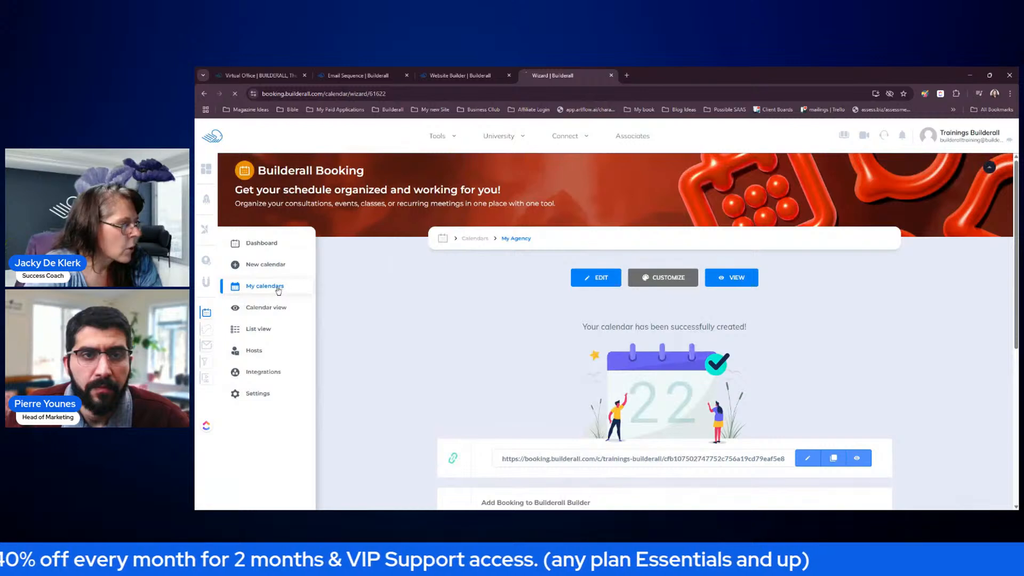
pyautogui.click(816, 350)
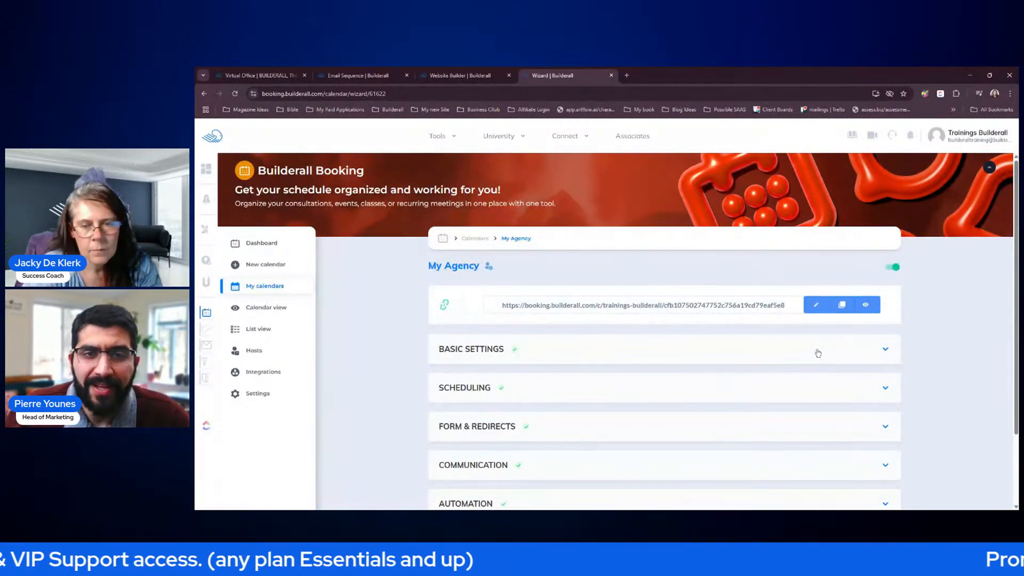
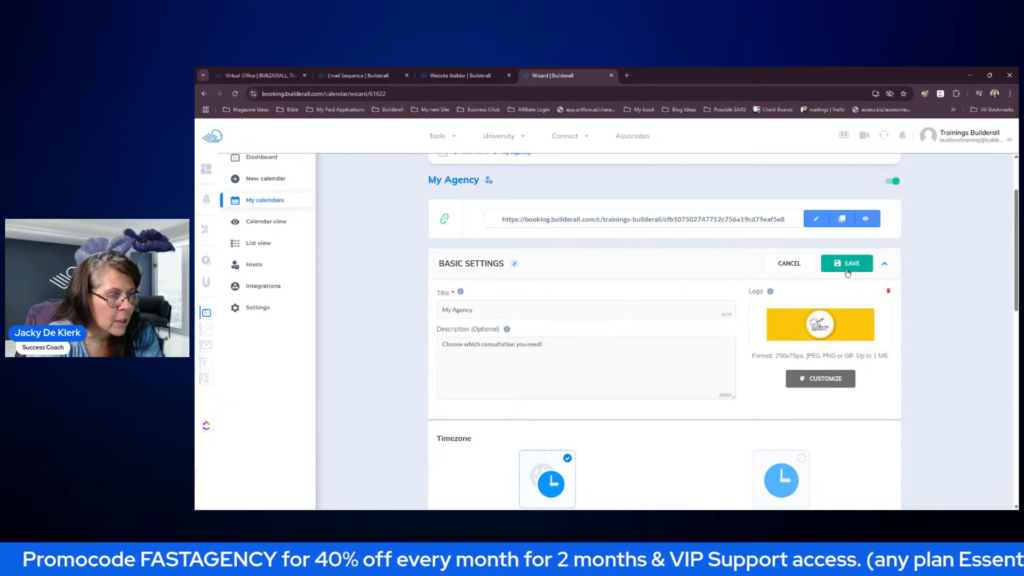
# - Close the My Agency calendar's Basic Settings step without saving any changes
pyautogui.scroll(-6, 853, 260)
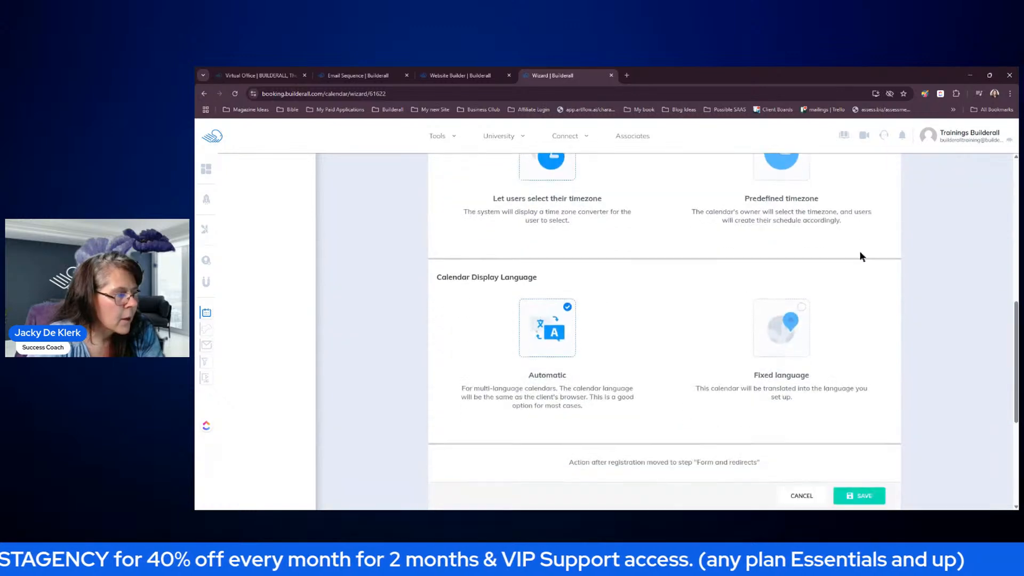
pyautogui.click(806, 481)
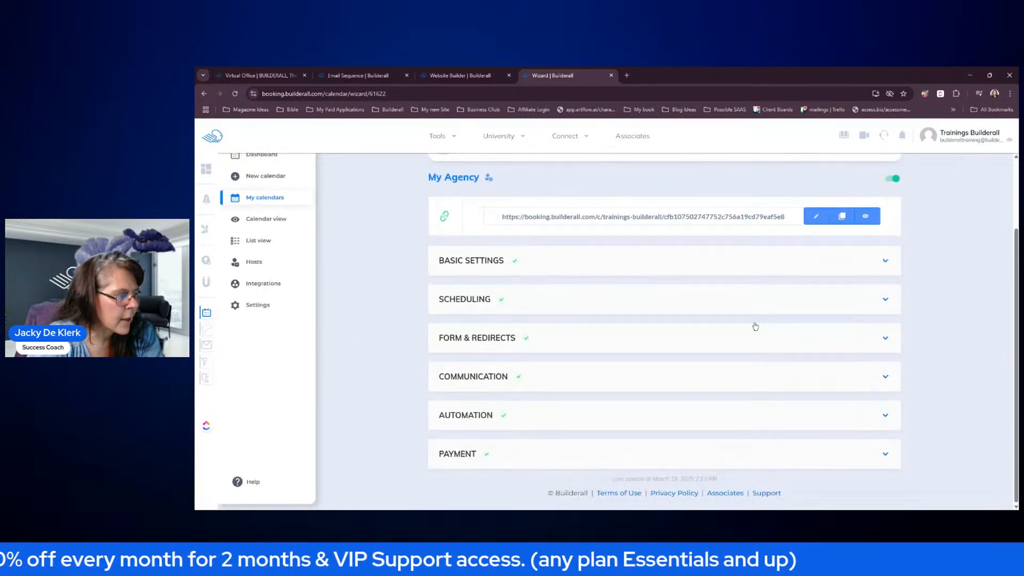
# - Duplicate the Free Consultations group in Scheduling as Group 2, then compare both group tabs
pyautogui.click(485, 296)
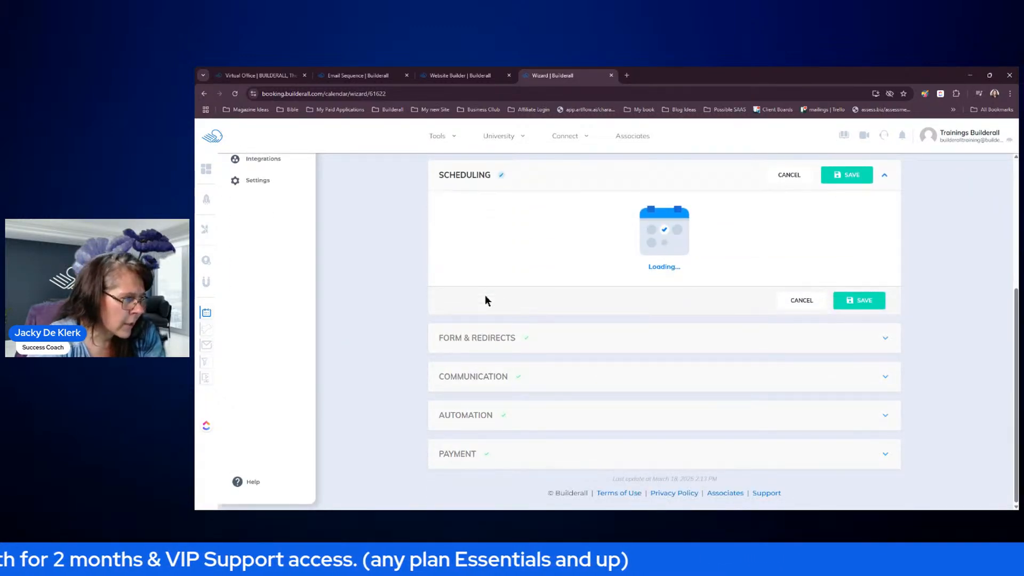
pyautogui.scroll(5, 780, 250)
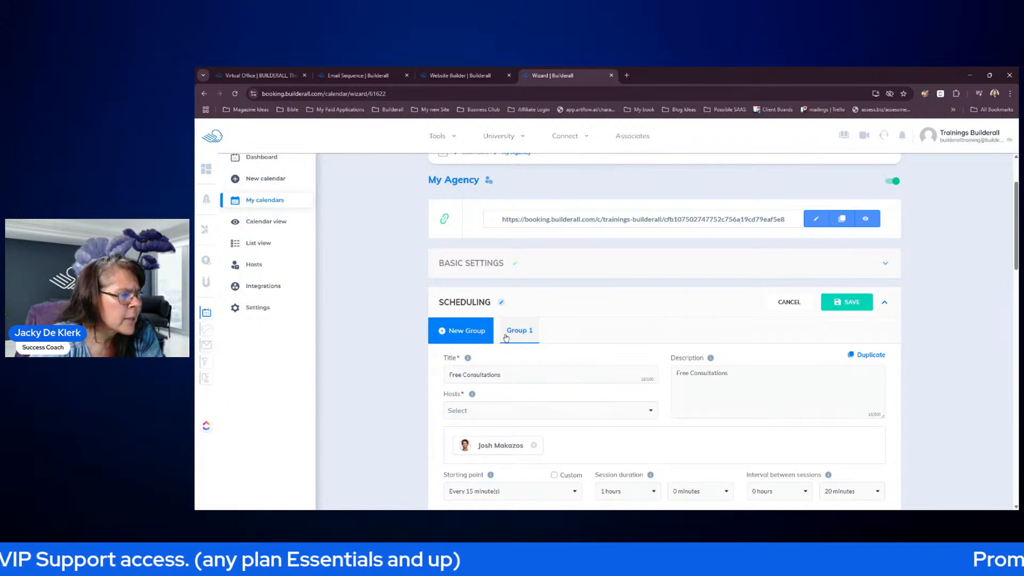
pyautogui.scroll(-2, 613, 326)
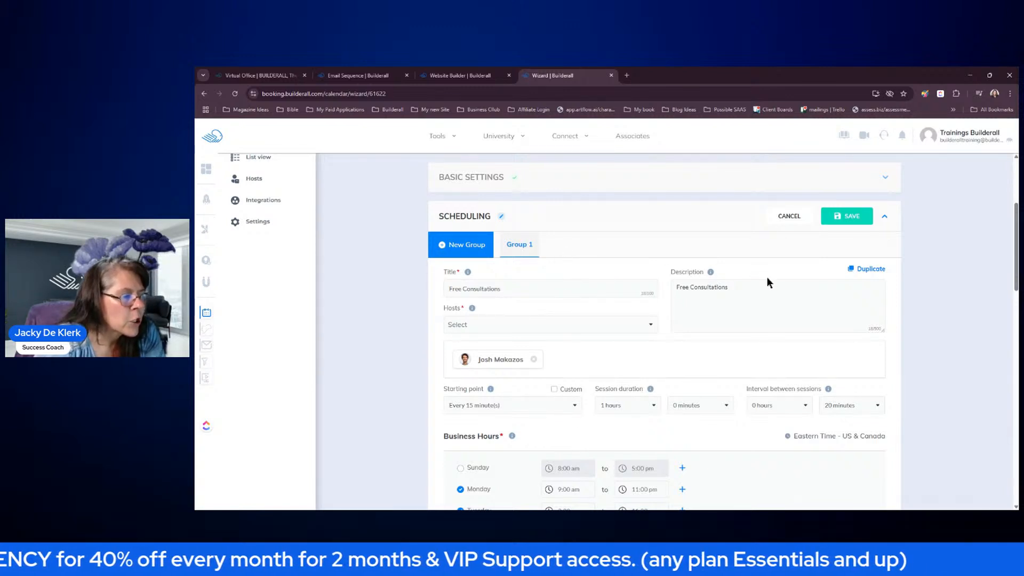
pyautogui.click(863, 270)
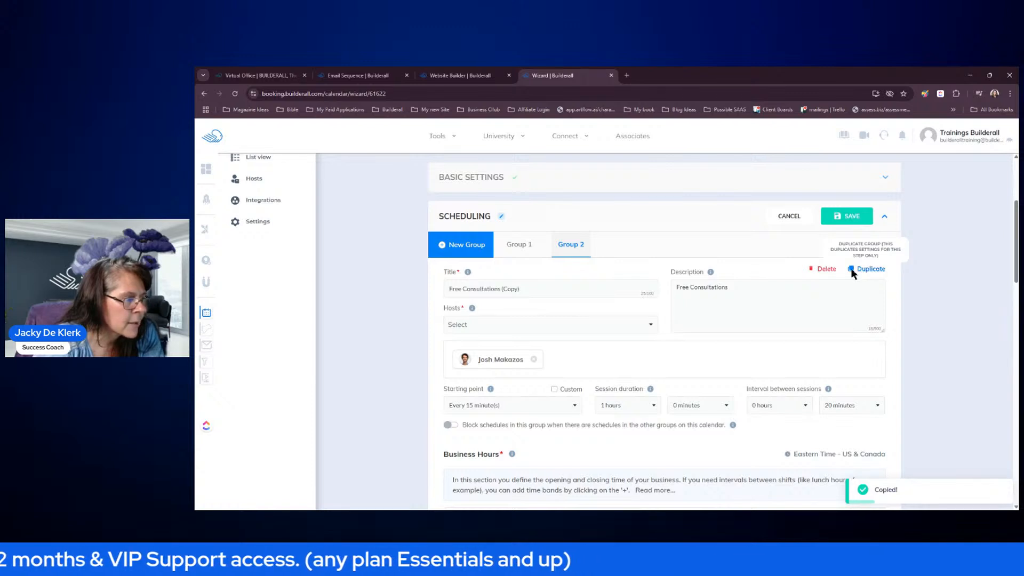
pyautogui.click(525, 249)
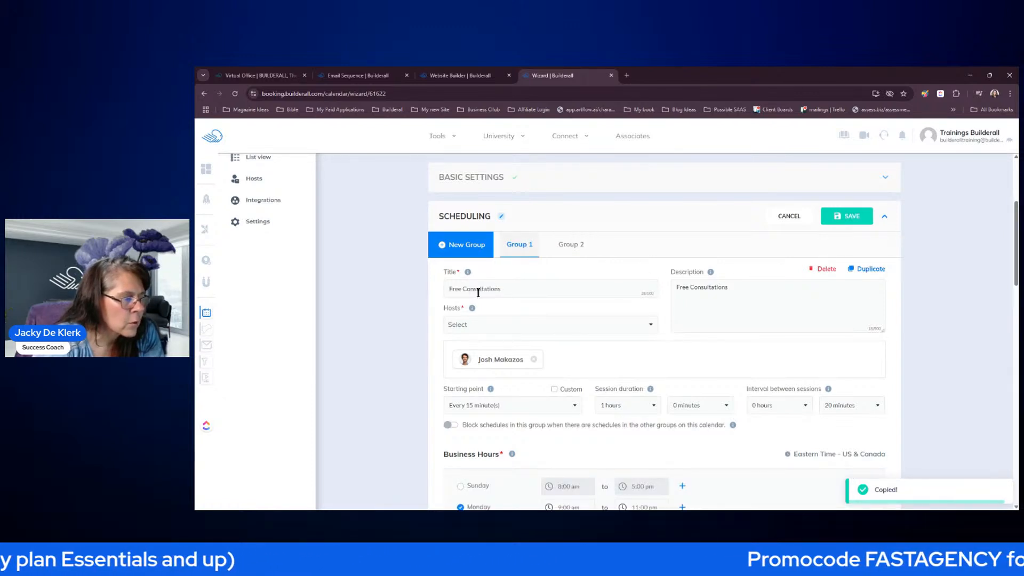
pyautogui.click(569, 247)
# - Retitle Group 2 'Existing Clients' with description 'Existing Clients please make your follow up bookings here.'
pyautogui.moveTo(520, 289); pyautogui.dragTo(446, 289)
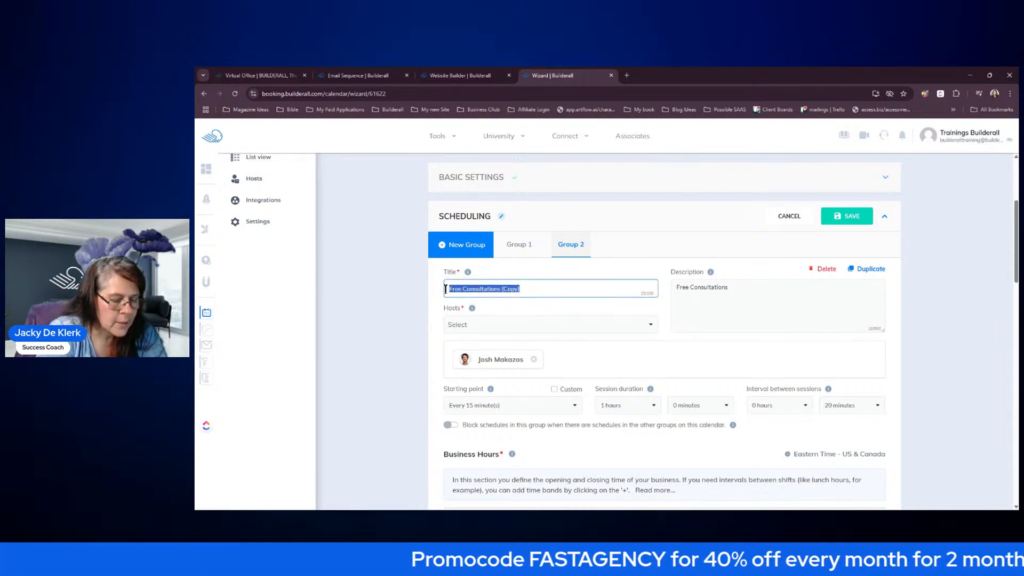
pyautogui.write('Existing')
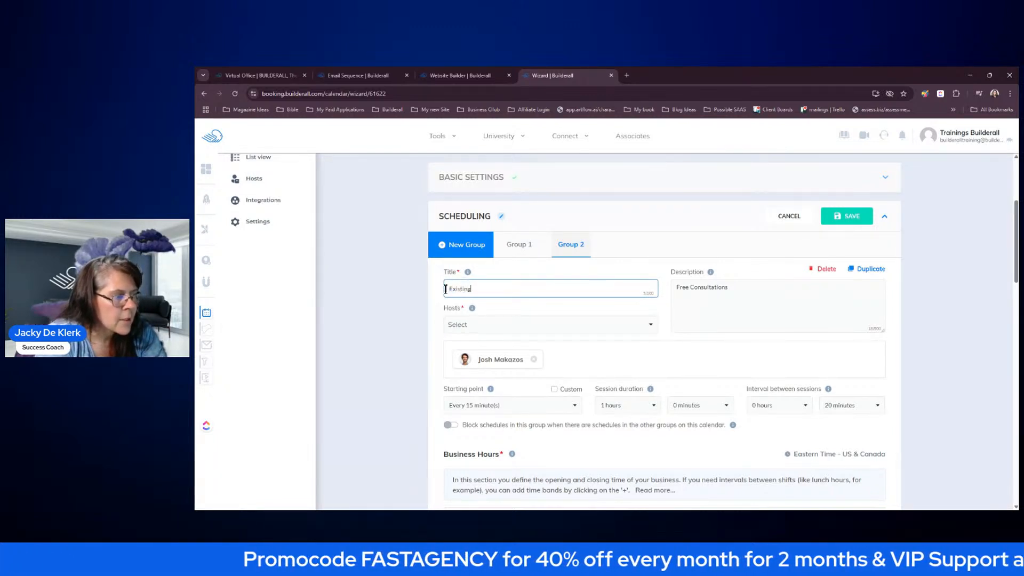
pyautogui.write(' Clients')
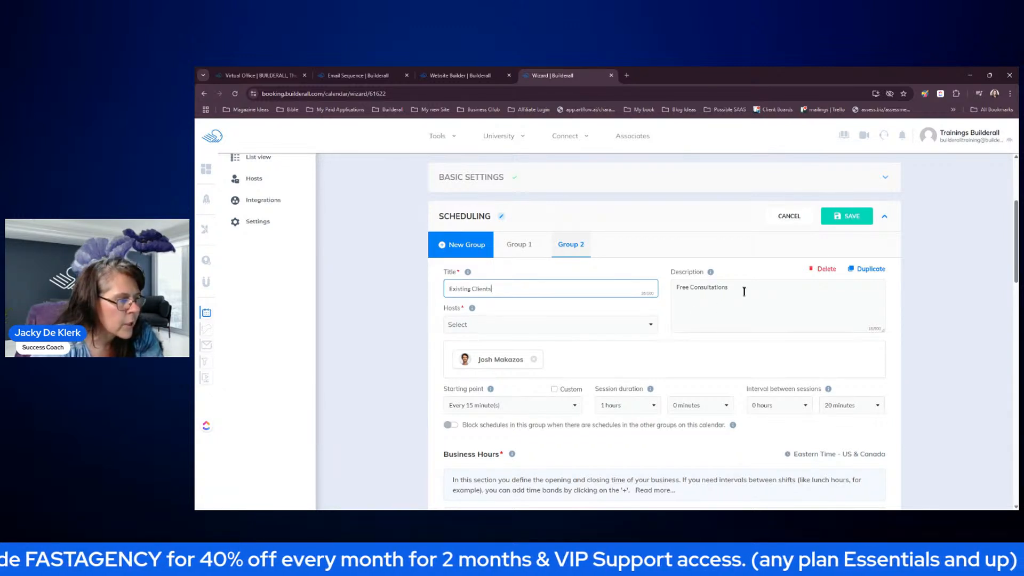
pyautogui.moveTo(732, 288); pyautogui.dragTo(670, 289)
pyautogui.write('E')
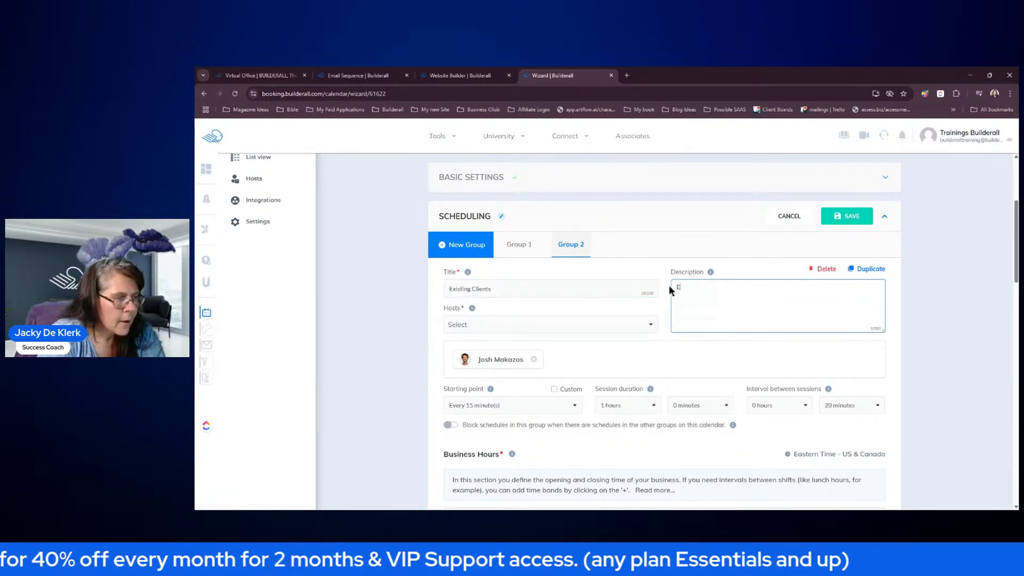
pyautogui.write('xisting C')
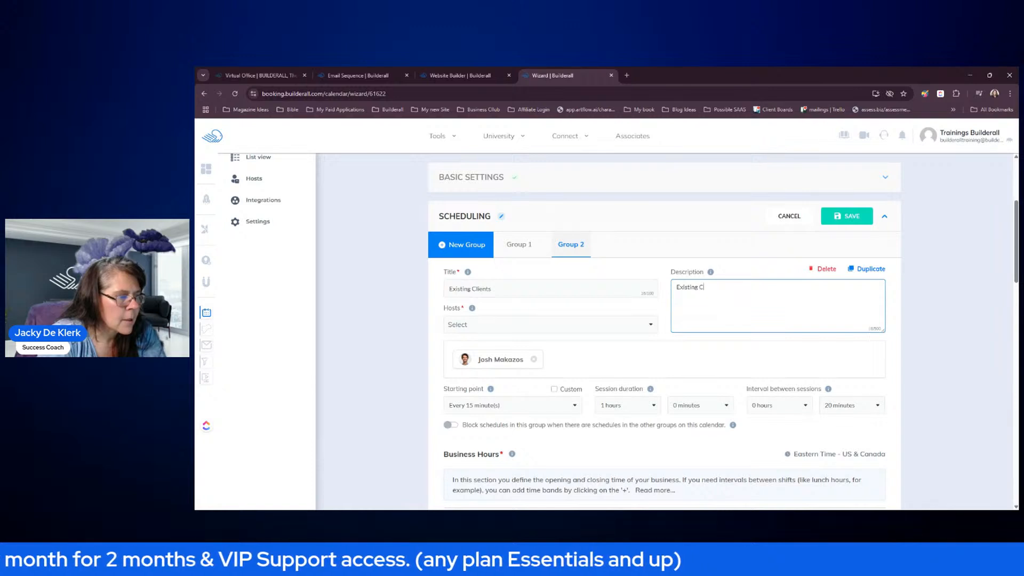
pyautogui.write('lients please')
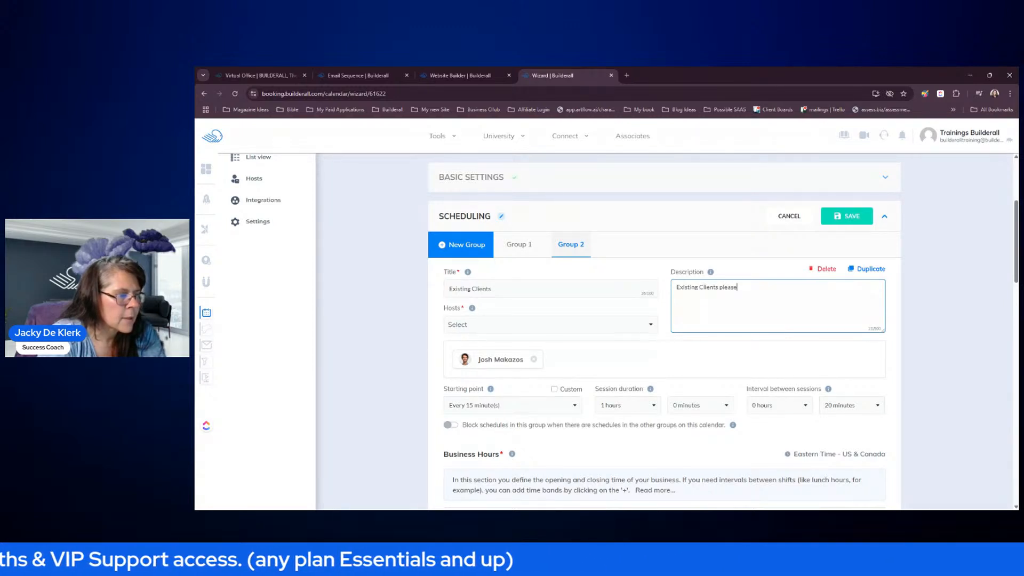
pyautogui.write(' make your f')
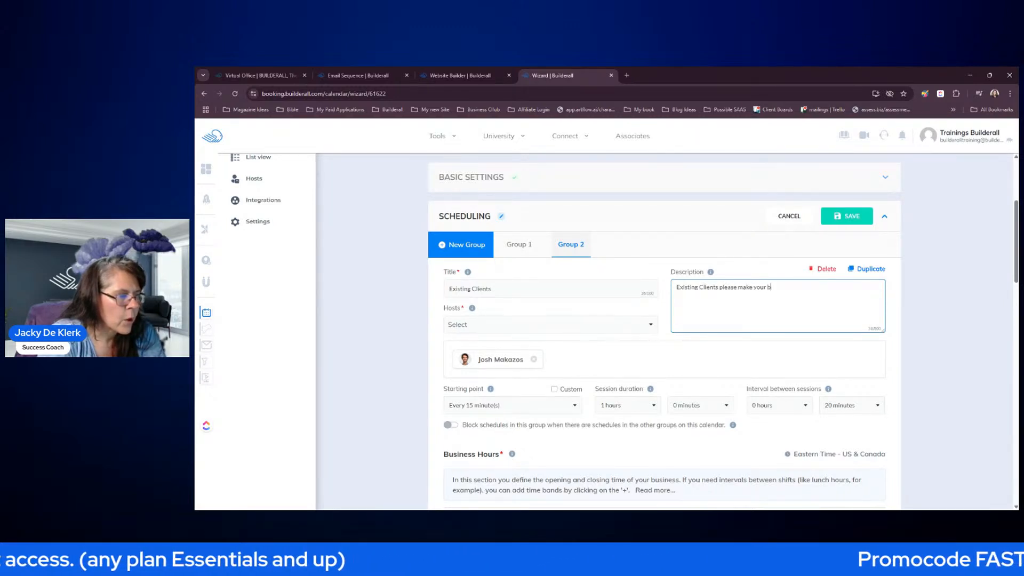
pyautogui.write('ollow up bookings here.')
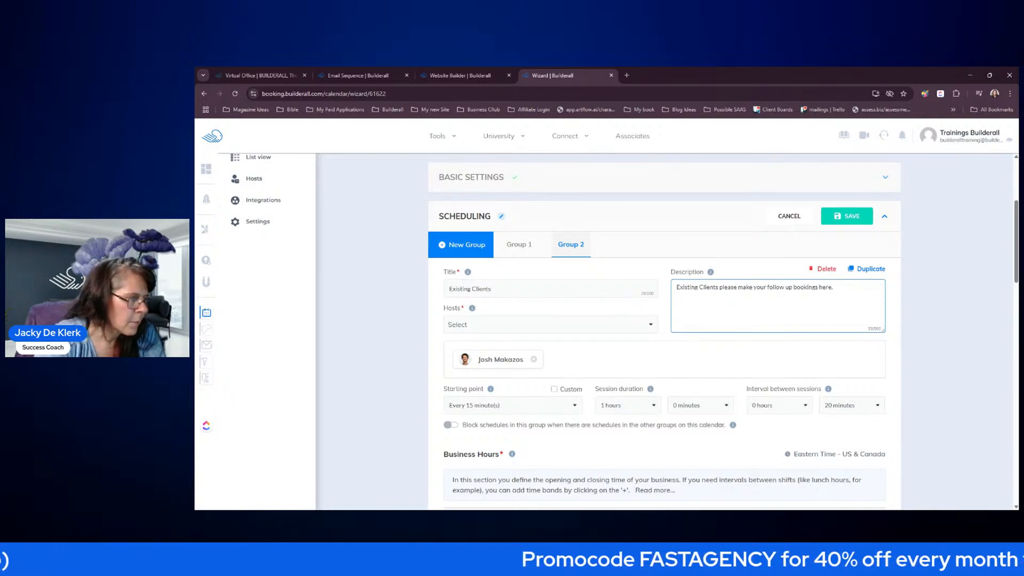
pyautogui.click(612, 353)
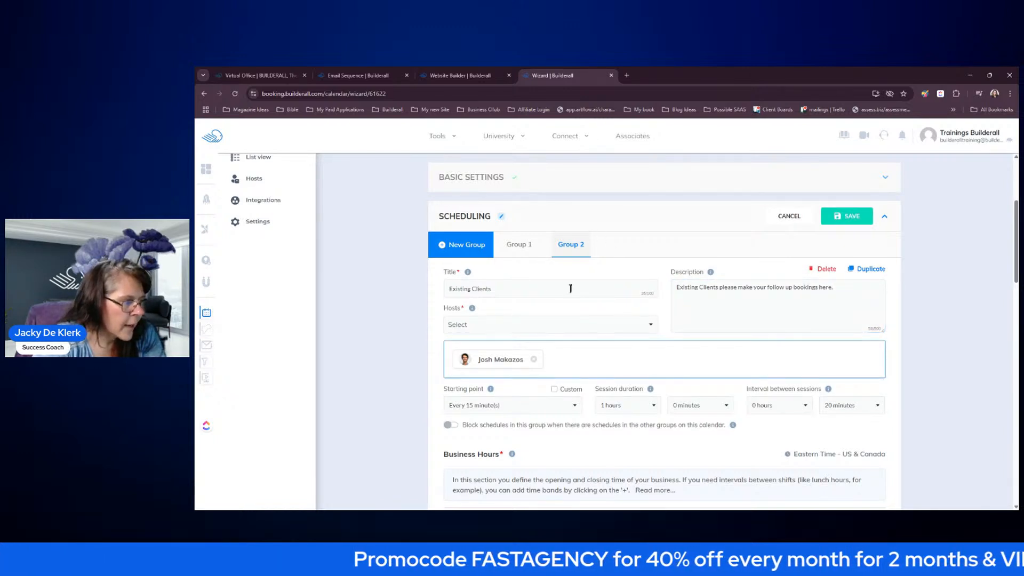
# - Change the Existing Clients session duration to 0 hours 30 minutes
pyautogui.scroll(-2, 585, 331)
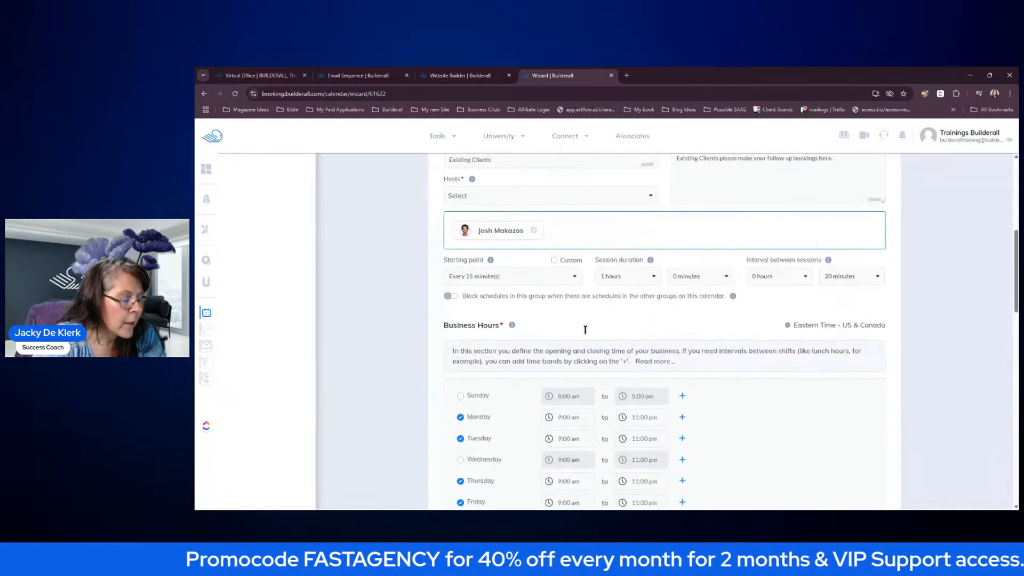
pyautogui.click(652, 278)
pyautogui.click(633, 284)
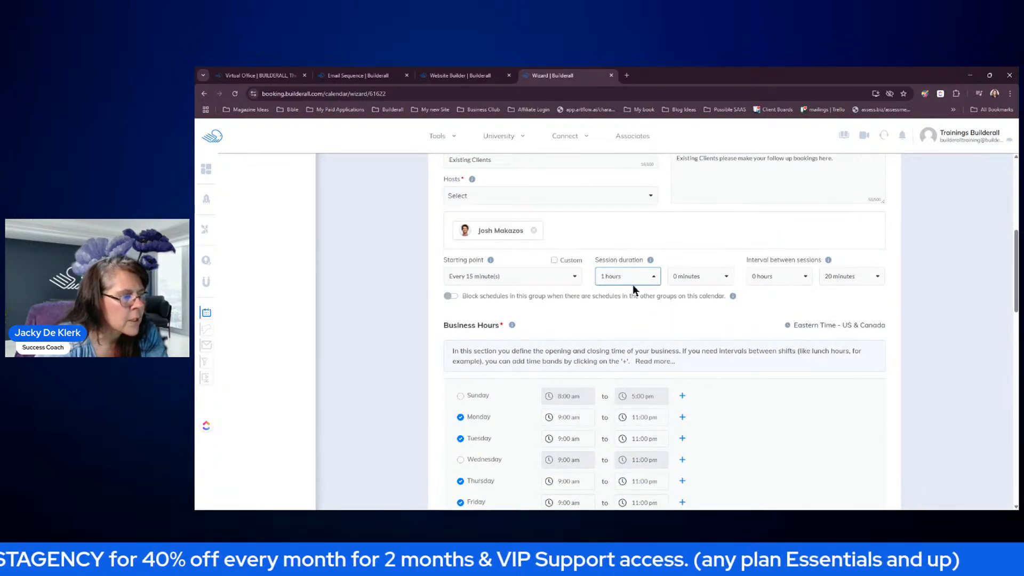
pyautogui.click(690, 276)
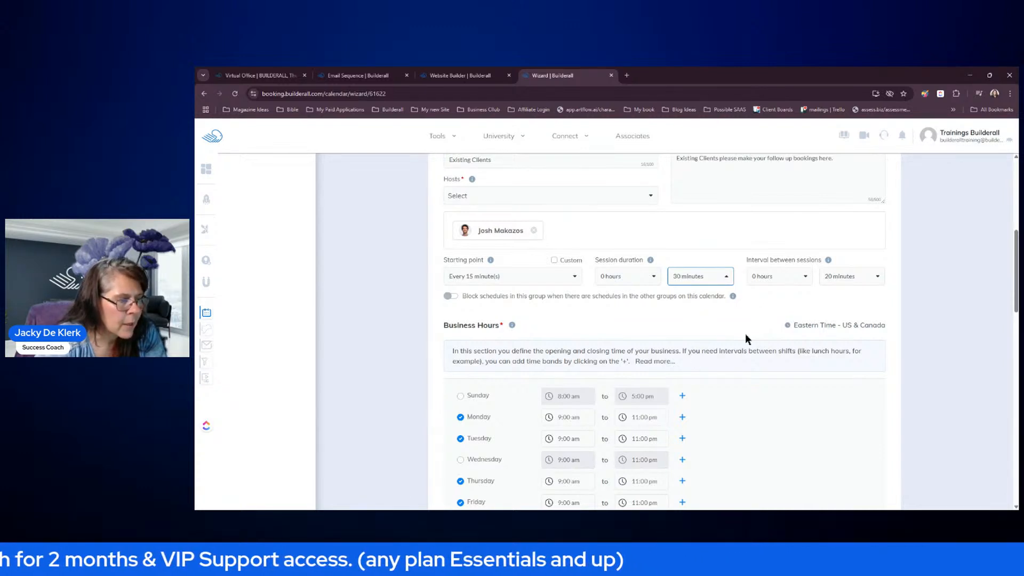
pyautogui.scroll(-3, 743, 332)
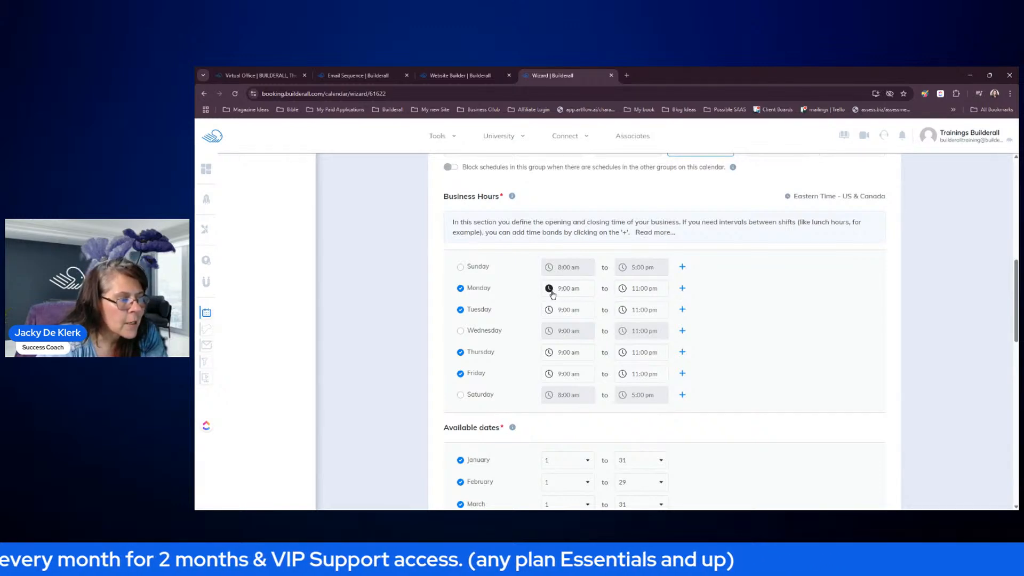
pyautogui.scroll(5, 791, 311)
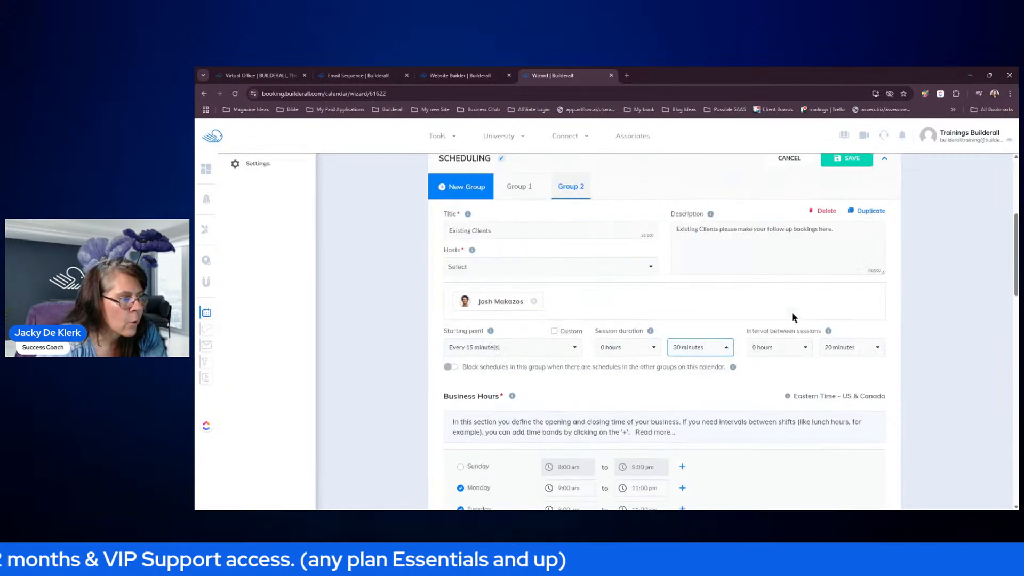
pyautogui.scroll(-5, 676, 280)
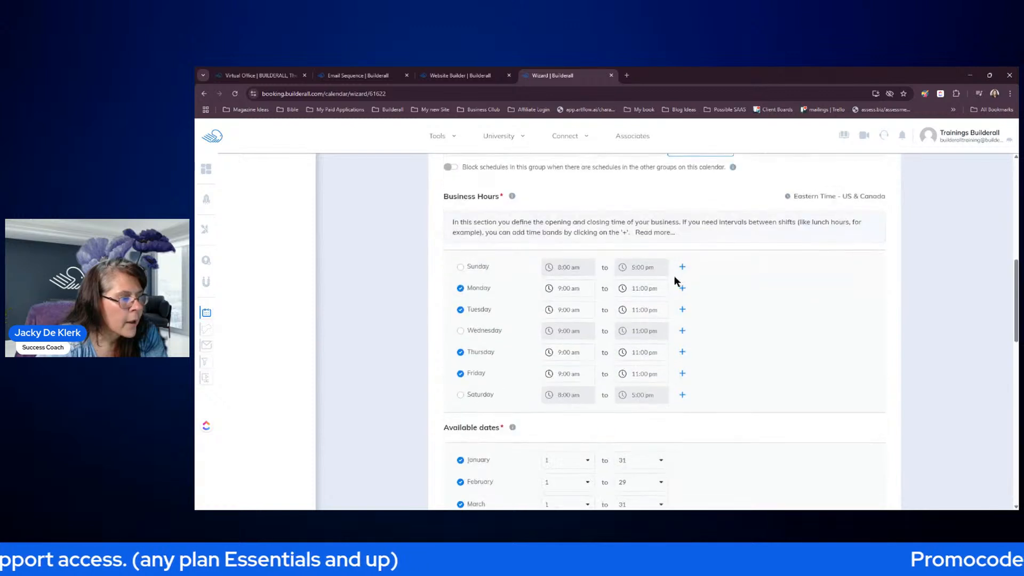
# - Set Monday and Tuesday business hours to start at 1:00 pm
pyautogui.click(552, 291)
pyautogui.click(555, 305)
pyautogui.click(555, 305)
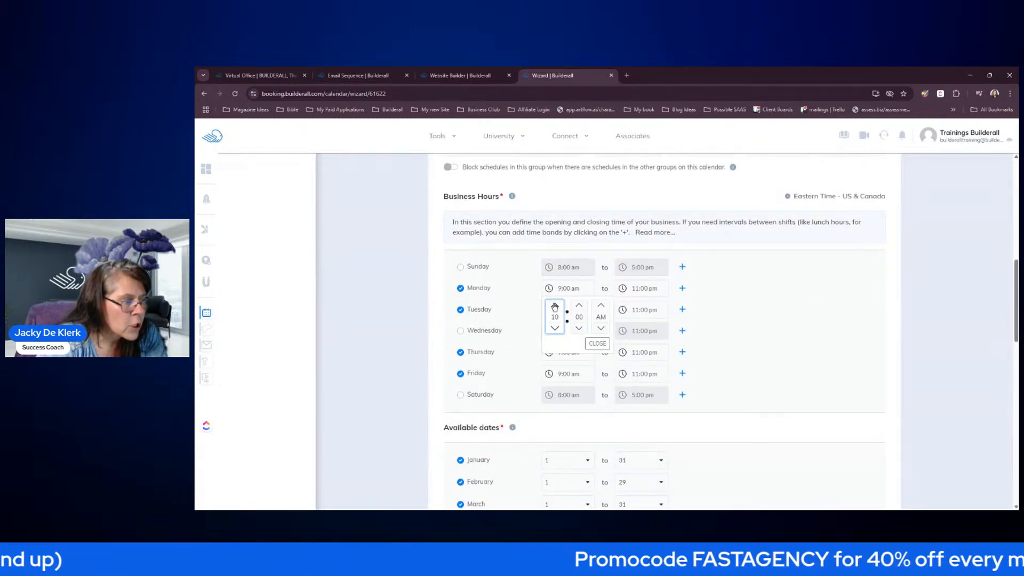
pyautogui.click(555, 305)
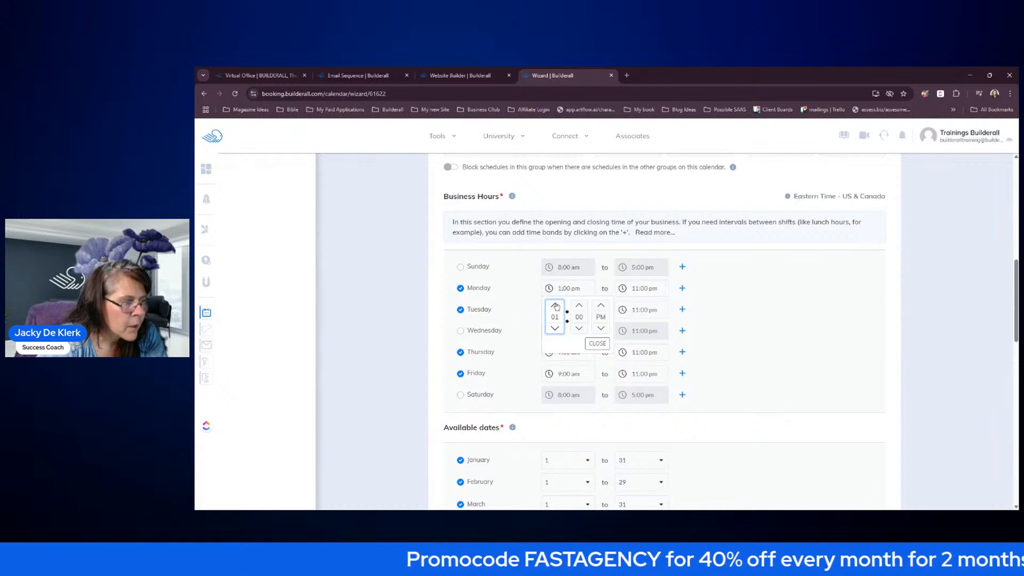
pyautogui.click(604, 344)
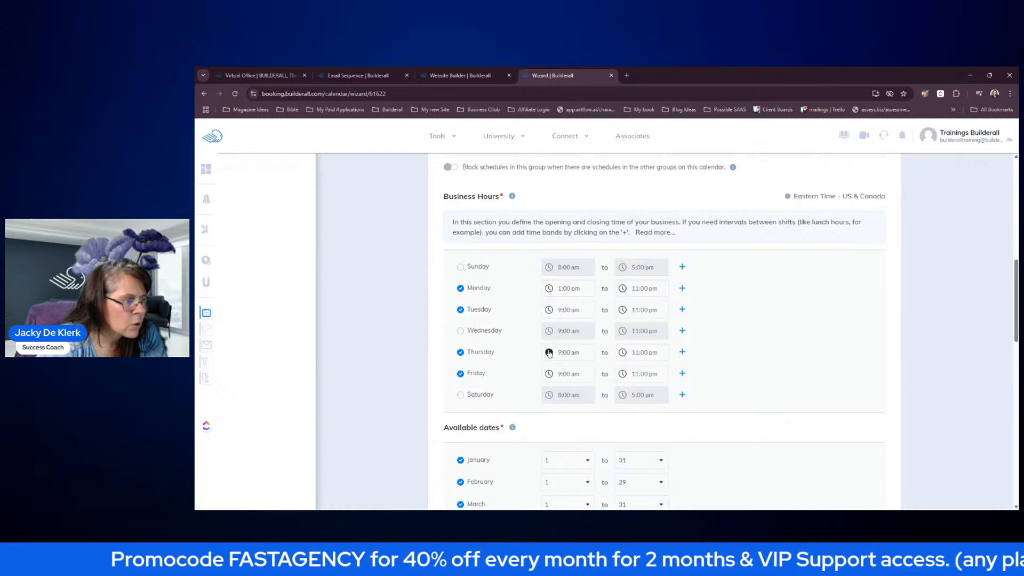
pyautogui.click(550, 310)
pyautogui.click(555, 327)
pyautogui.click(556, 327)
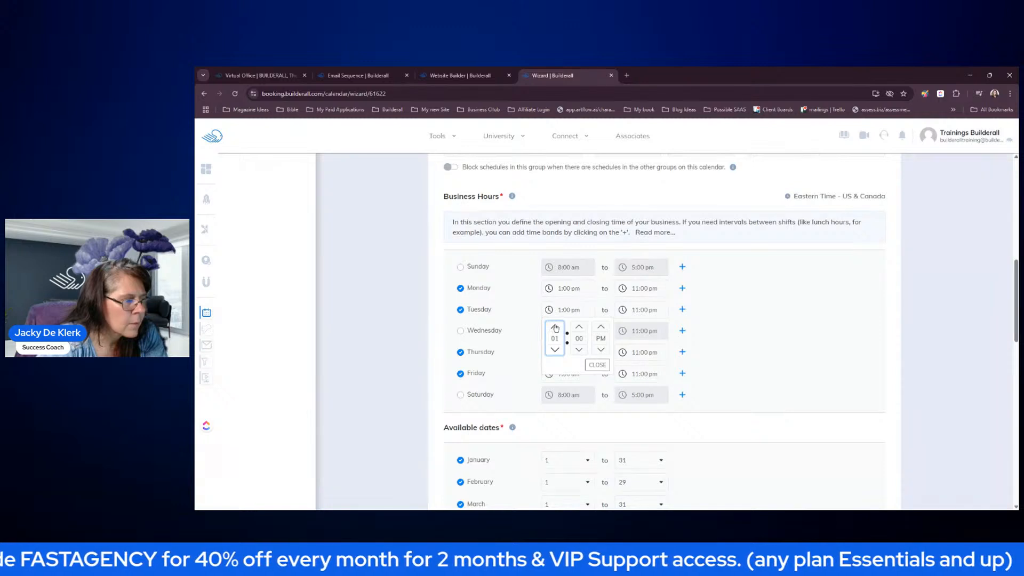
pyautogui.click(597, 365)
# - Set Thursday and Friday business hours to start at 1:00 pm
pyautogui.click(550, 353)
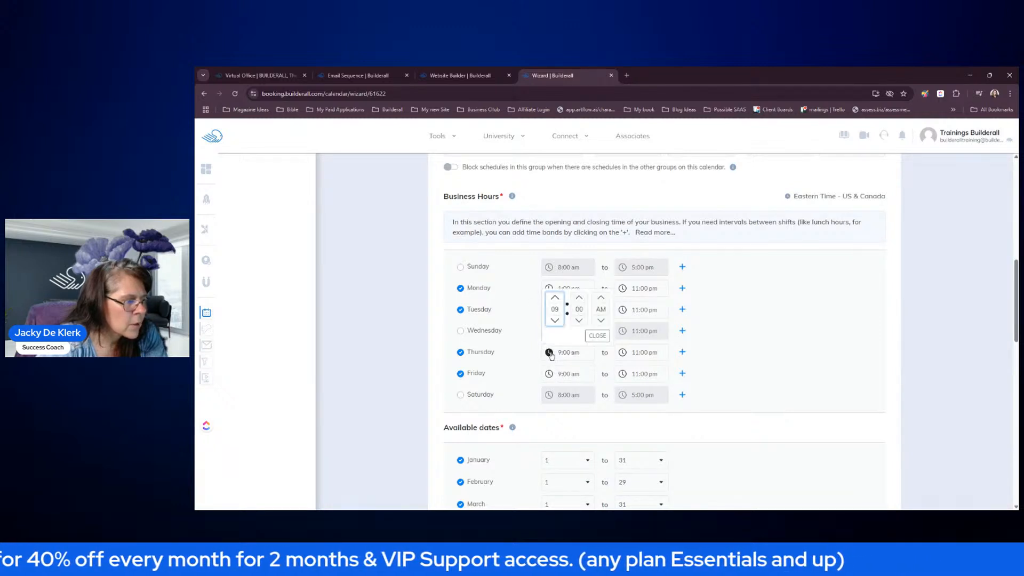
pyautogui.click(555, 299)
pyautogui.click(556, 298)
pyautogui.click(555, 299)
pyautogui.click(555, 298)
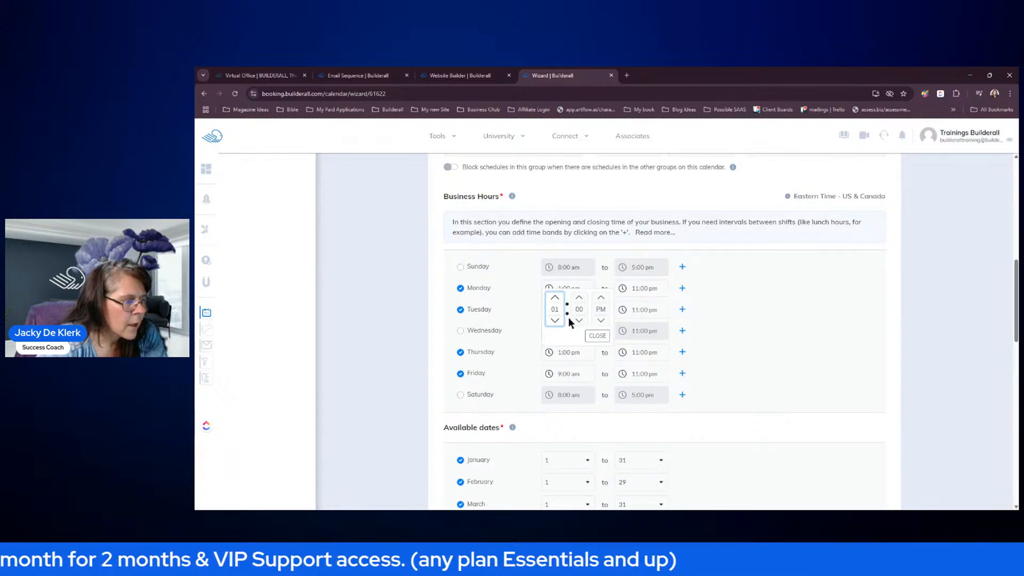
pyautogui.click(597, 336)
pyautogui.click(549, 374)
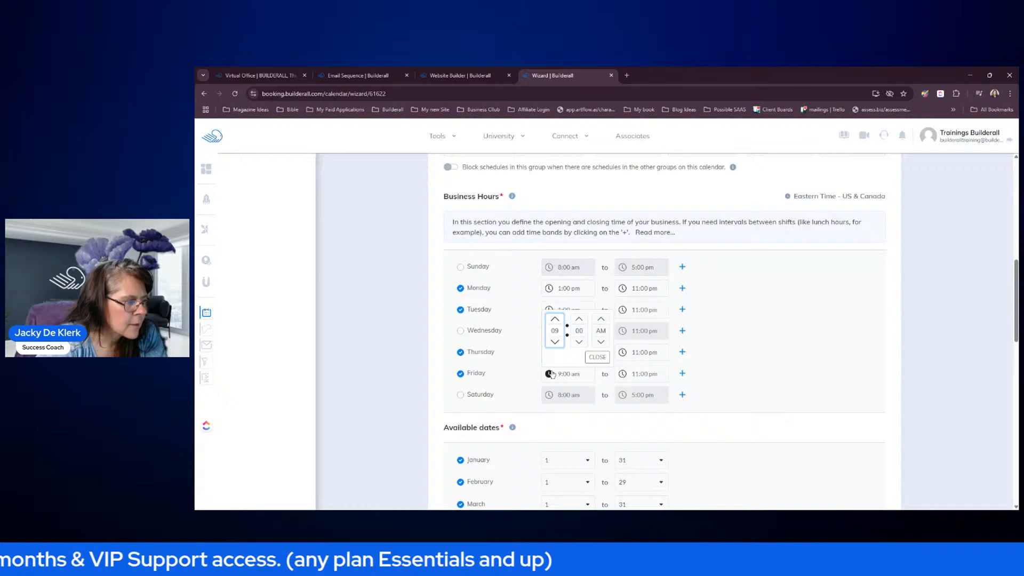
pyautogui.click(555, 319)
pyautogui.click(555, 319)
pyautogui.click(556, 319)
pyautogui.click(555, 319)
pyautogui.click(598, 357)
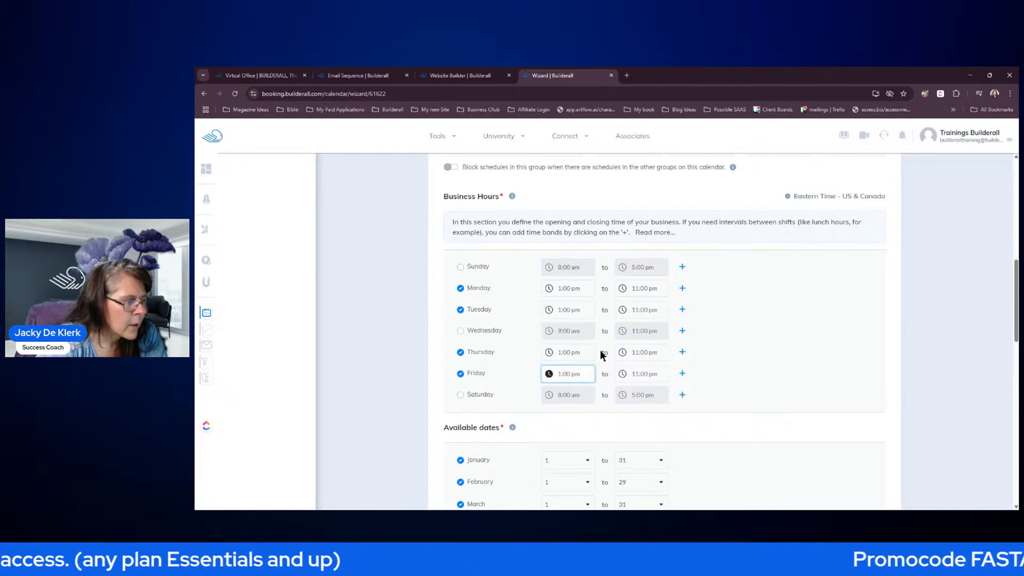
# - Set Monday's end time to 4:00 am
pyautogui.click(624, 289)
pyautogui.click(629, 305)
pyautogui.click(629, 305)
pyautogui.click(629, 305)
pyautogui.click(629, 306)
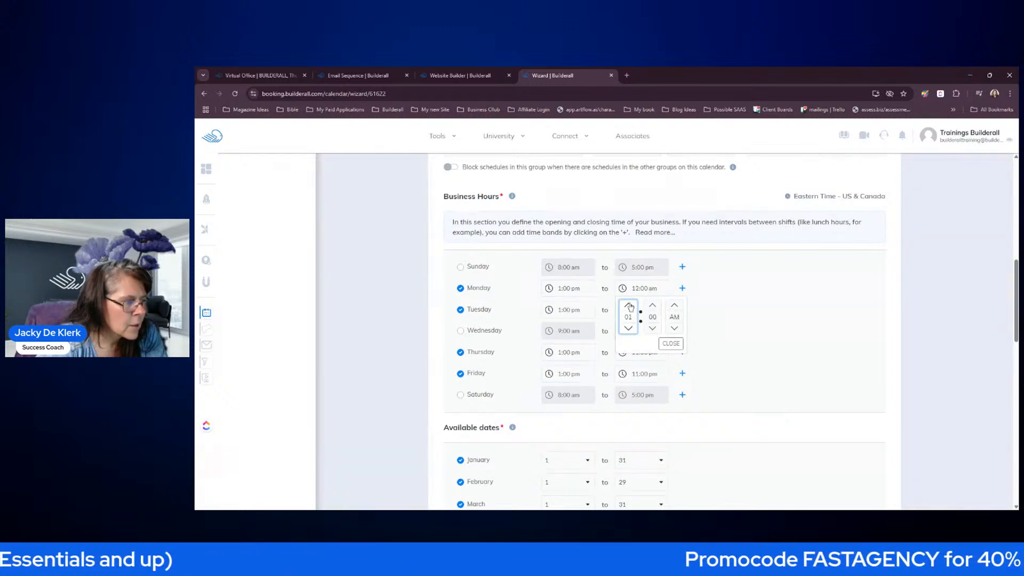
pyautogui.click(671, 344)
pyautogui.click(624, 292)
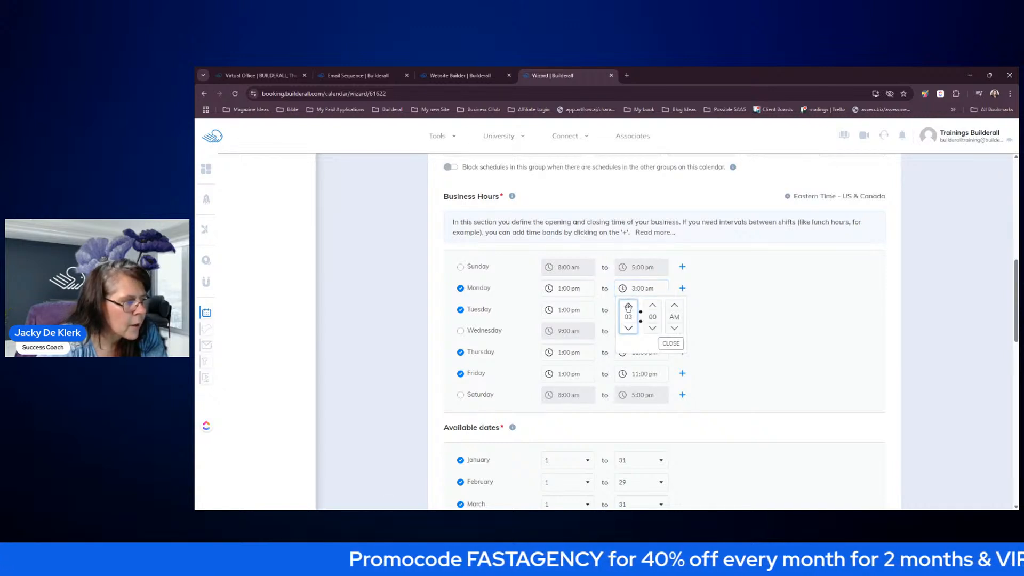
pyautogui.click(629, 305)
pyautogui.click(671, 343)
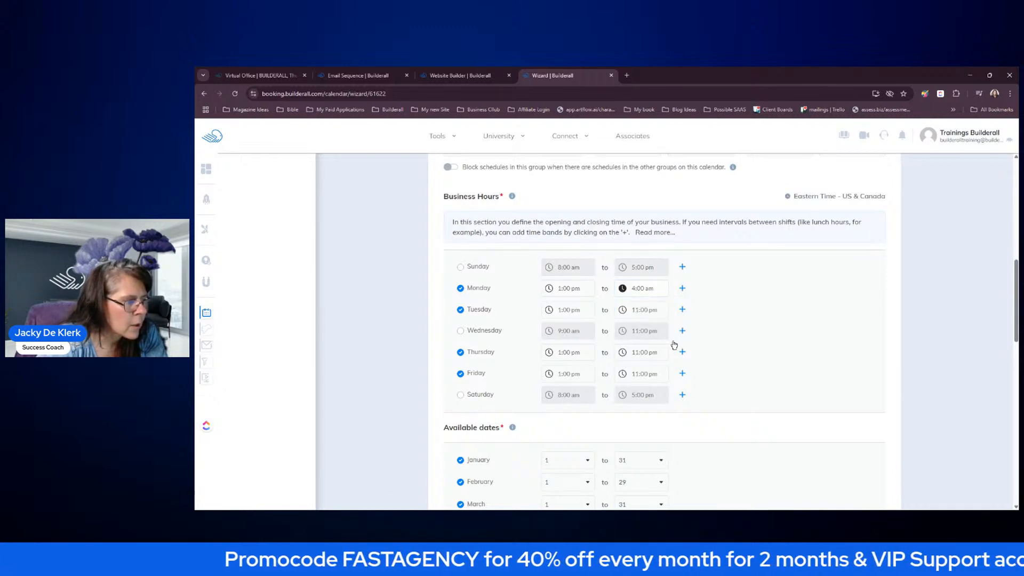
pyautogui.click(623, 331)
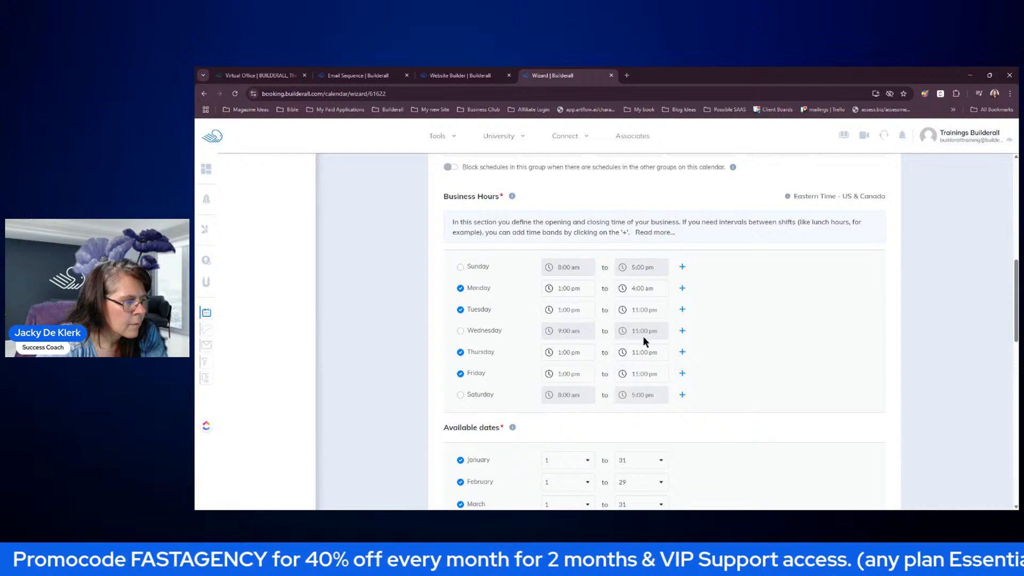
pyautogui.tripleClick(755, 350)
pyautogui.click(738, 329)
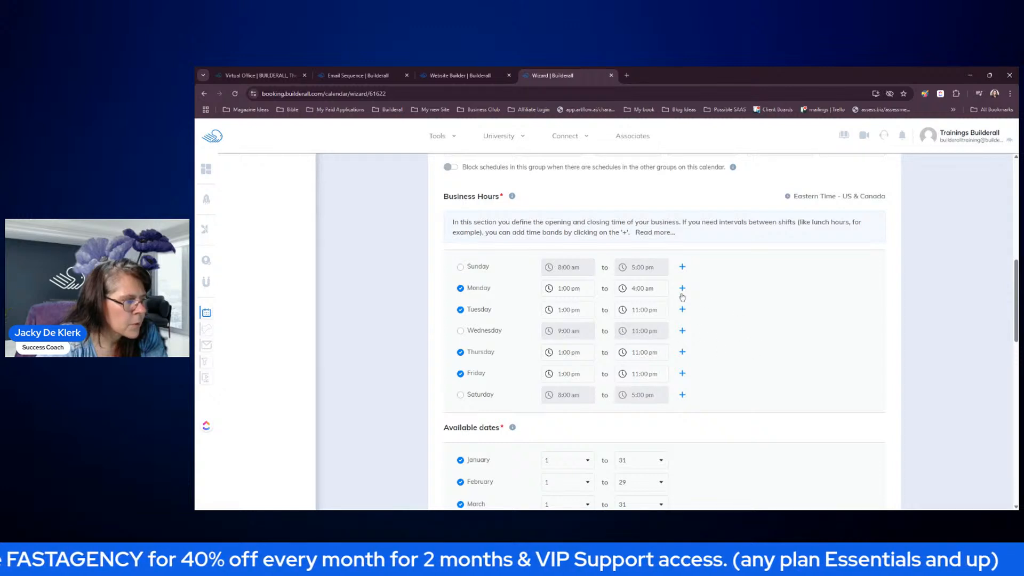
# - Set Tuesday, Thursday and Friday end times to 4:00 am
pyautogui.click(620, 317)
pyautogui.click(628, 326)
pyautogui.click(629, 326)
pyautogui.click(628, 327)
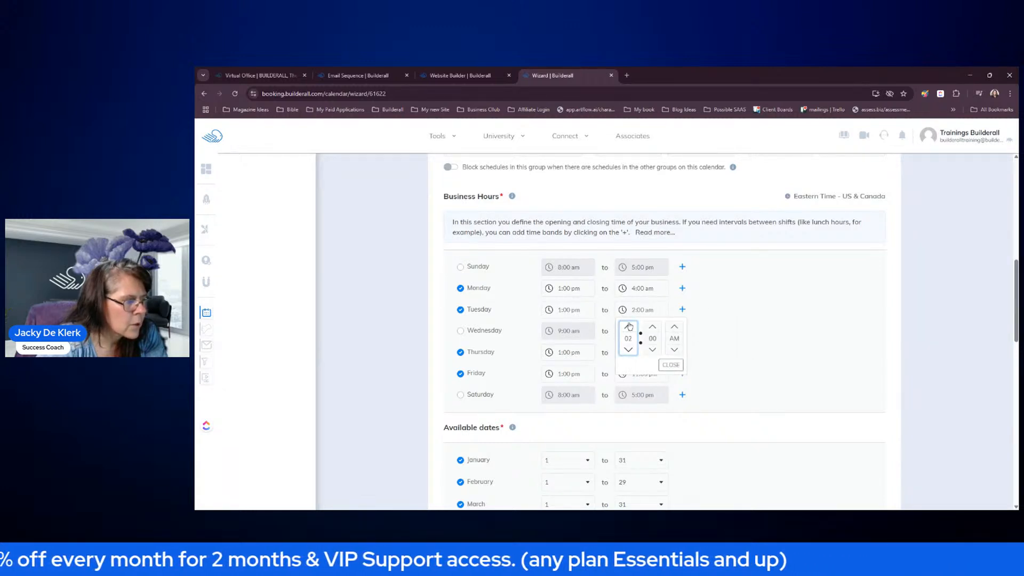
pyautogui.click(629, 326)
pyautogui.click(671, 365)
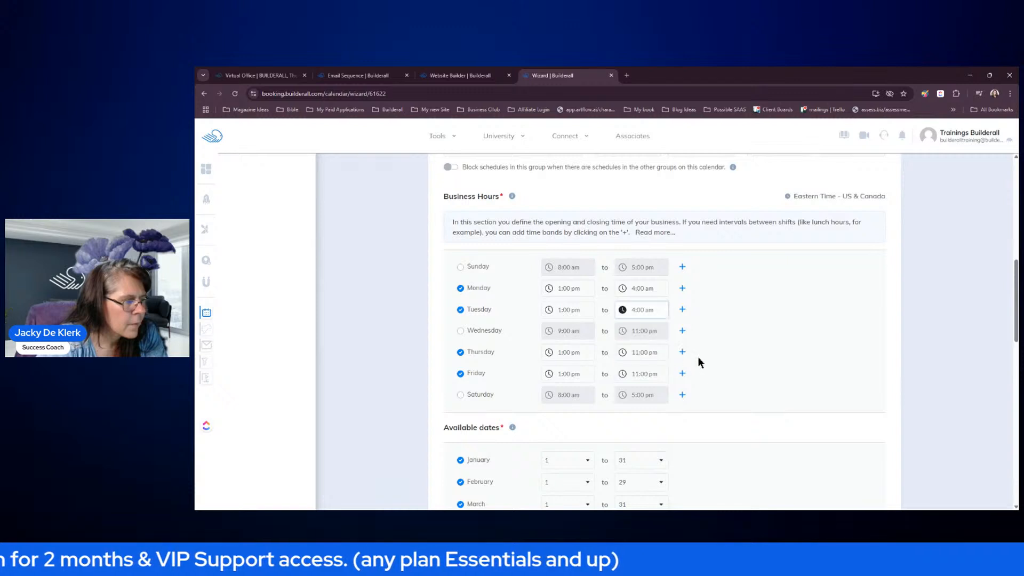
pyautogui.click(623, 353)
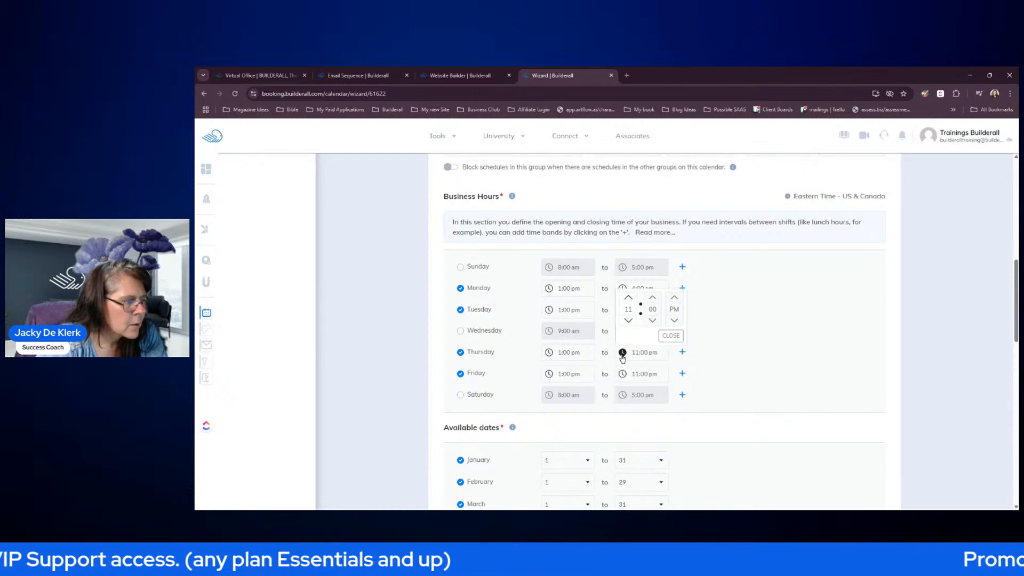
pyautogui.click(628, 298)
pyautogui.click(629, 298)
pyautogui.click(628, 298)
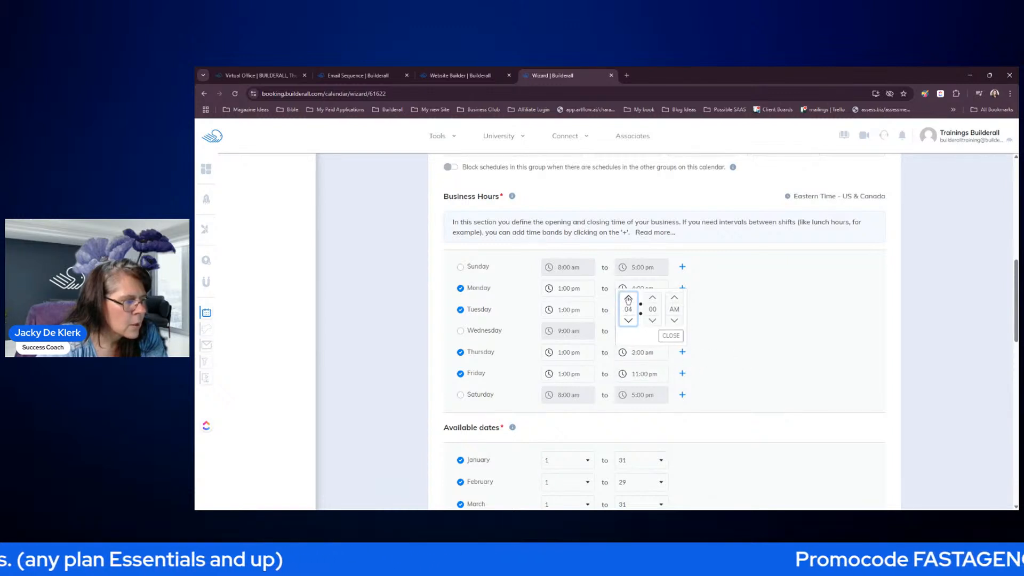
pyautogui.click(671, 336)
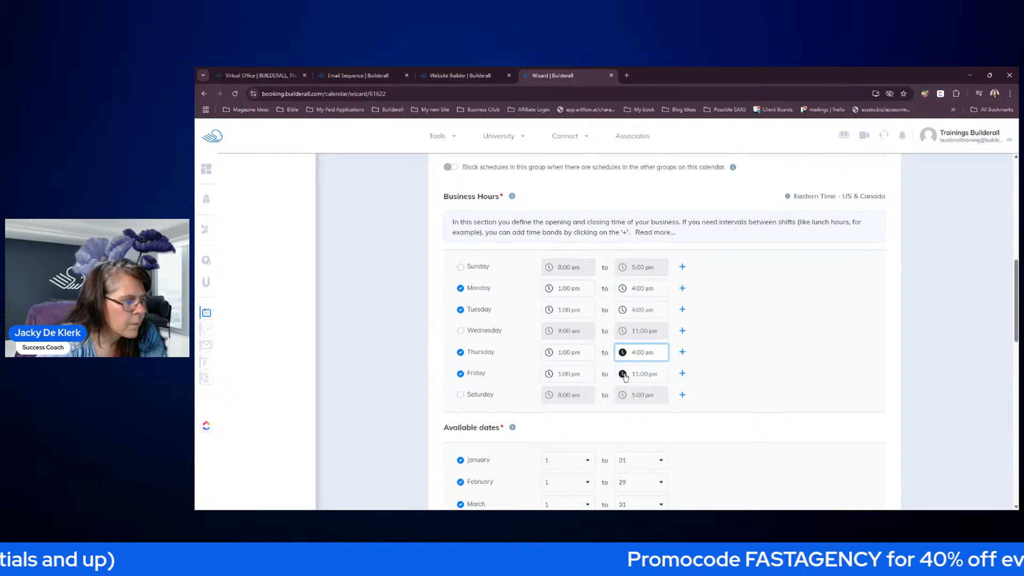
pyautogui.click(623, 375)
pyautogui.click(629, 319)
pyautogui.click(628, 319)
pyautogui.click(629, 320)
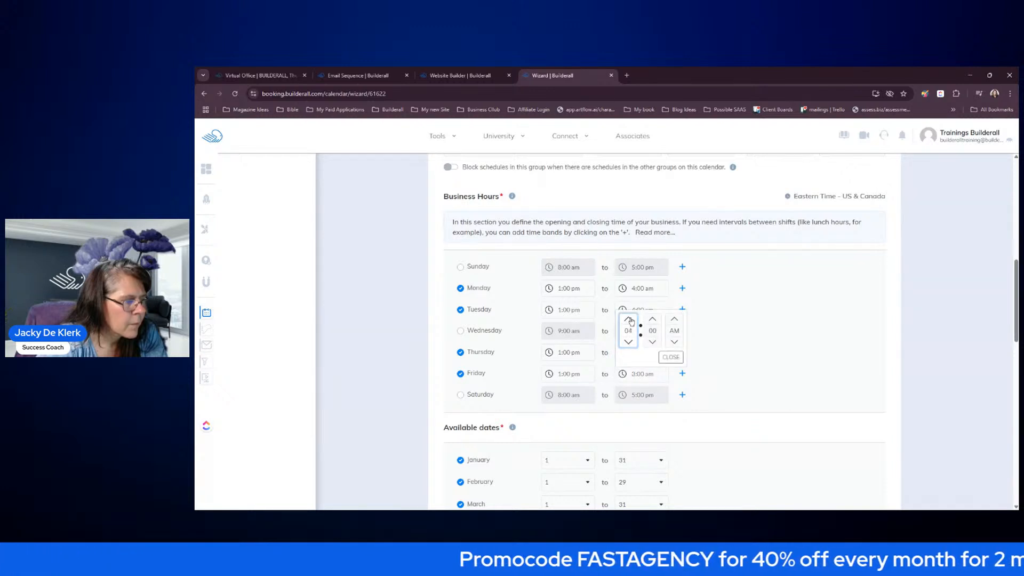
pyautogui.click(670, 357)
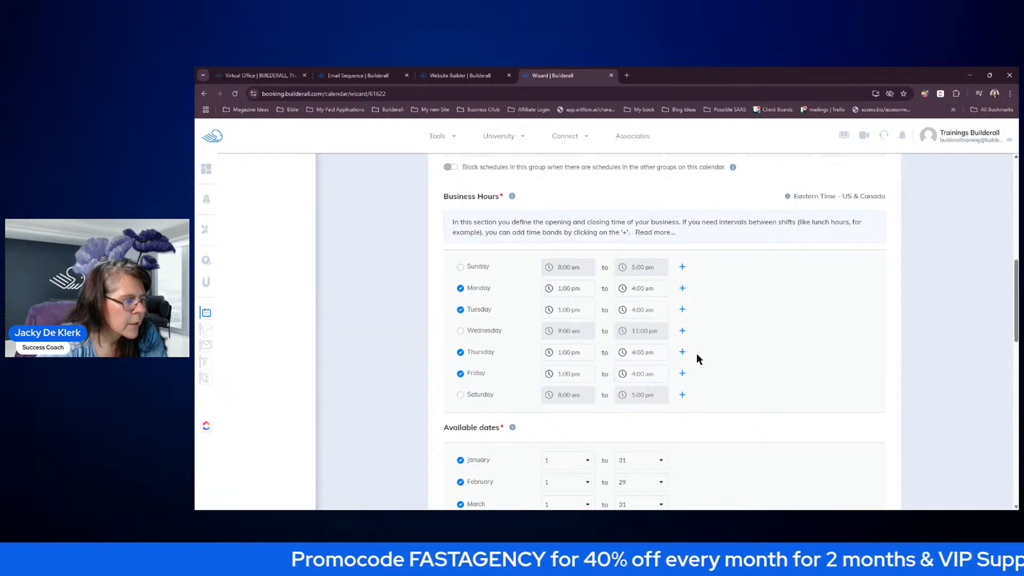
# - Leave Wednesday off as a business day and save the scheduling settings
pyautogui.click(461, 330)
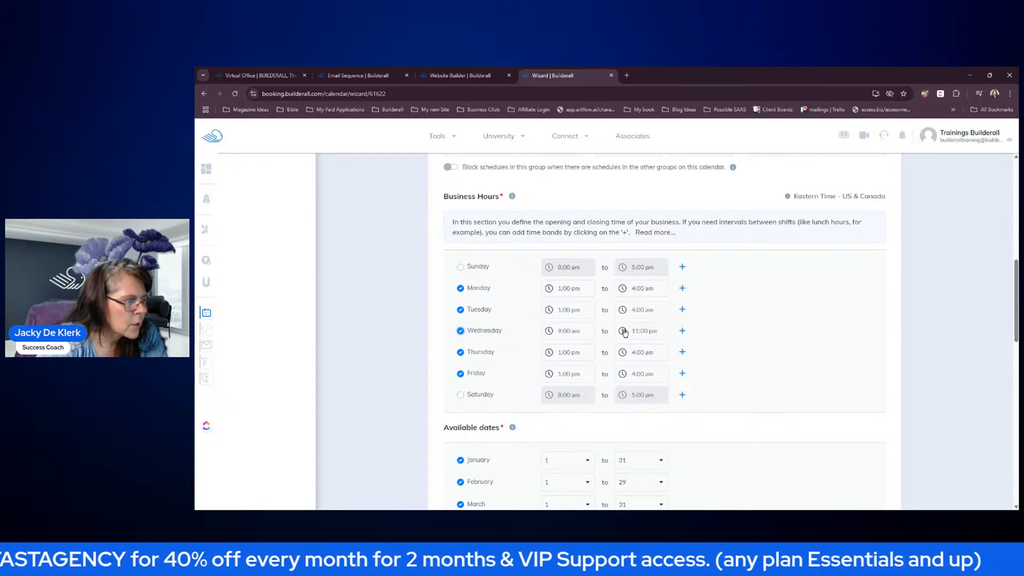
pyautogui.click(550, 332)
pyautogui.click(460, 331)
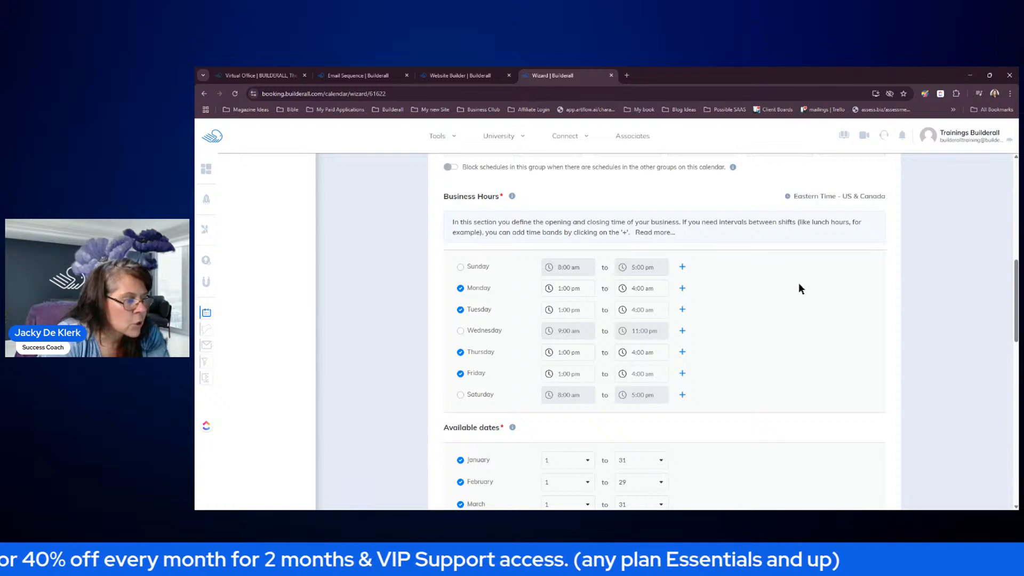
pyautogui.scroll(-3, 803, 291)
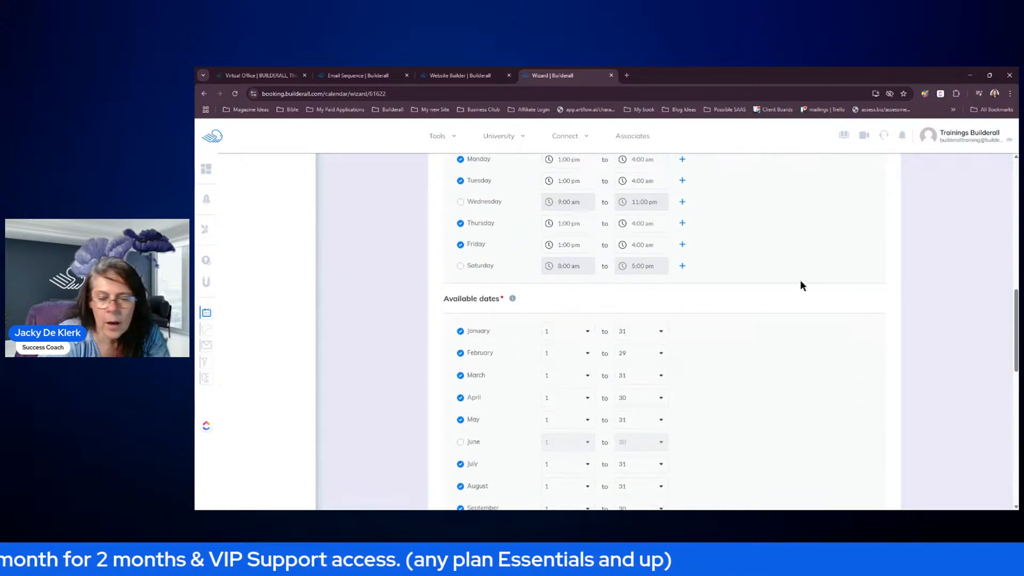
pyautogui.scroll(-9, 795, 274)
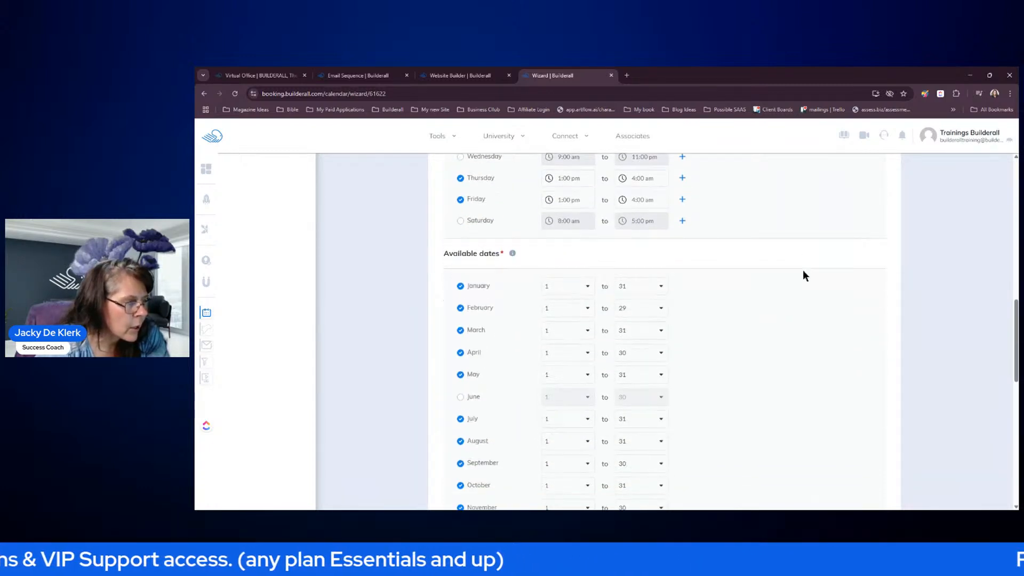
pyautogui.scroll(-3, 795, 275)
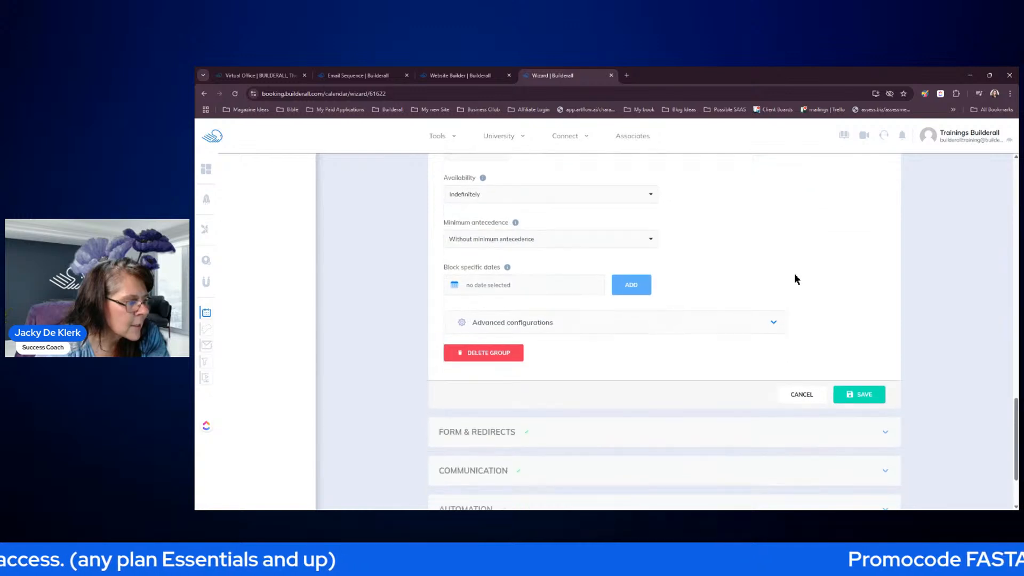
pyautogui.scroll(-1, 799, 308)
pyautogui.click(851, 307)
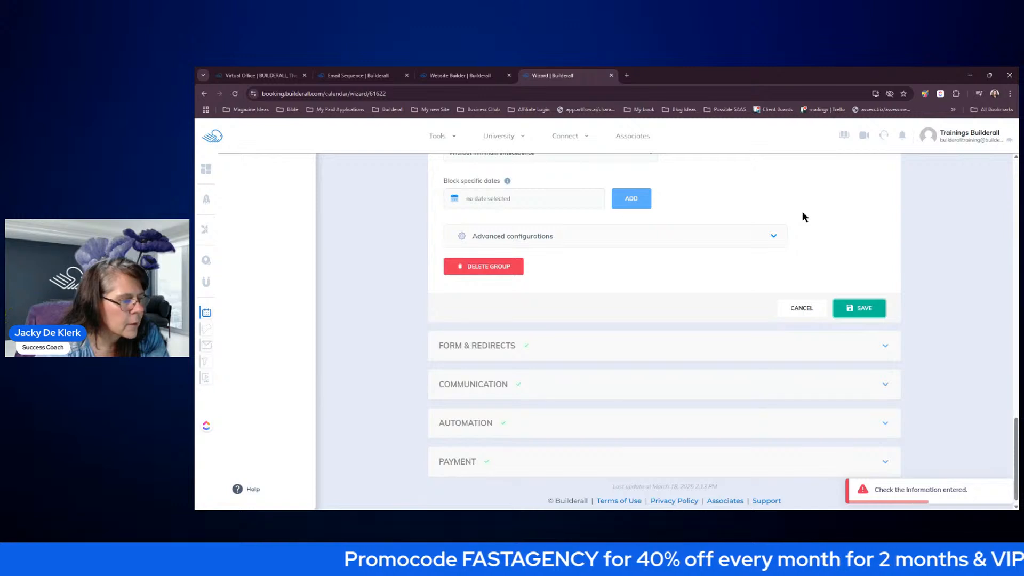
# - Change Monday and Tuesday end times from 4:00 am to 4:00 pm
pyautogui.scroll(9, 802, 211)
pyautogui.scroll(5, 818, 219)
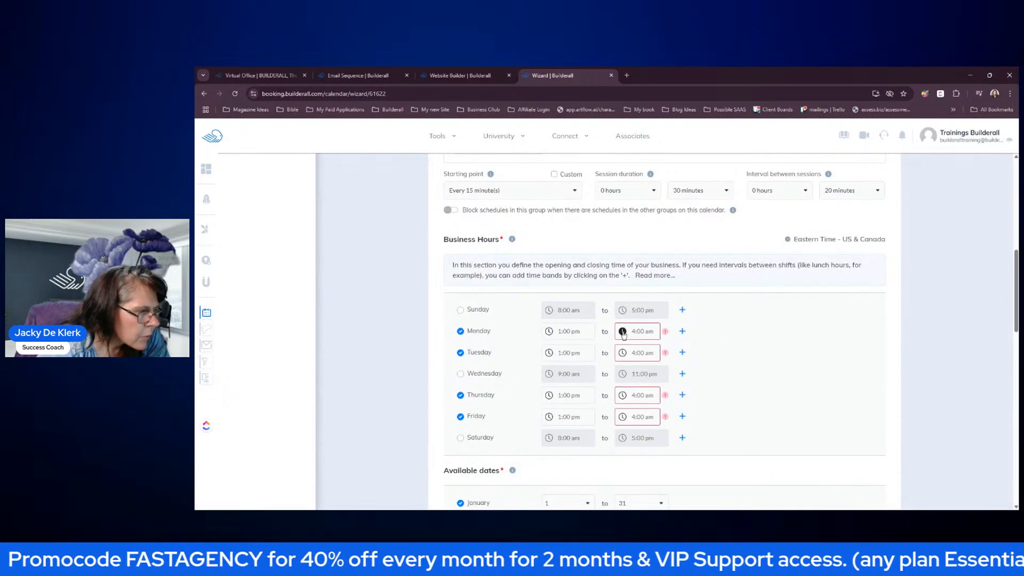
pyautogui.click(654, 332)
pyautogui.click(674, 349)
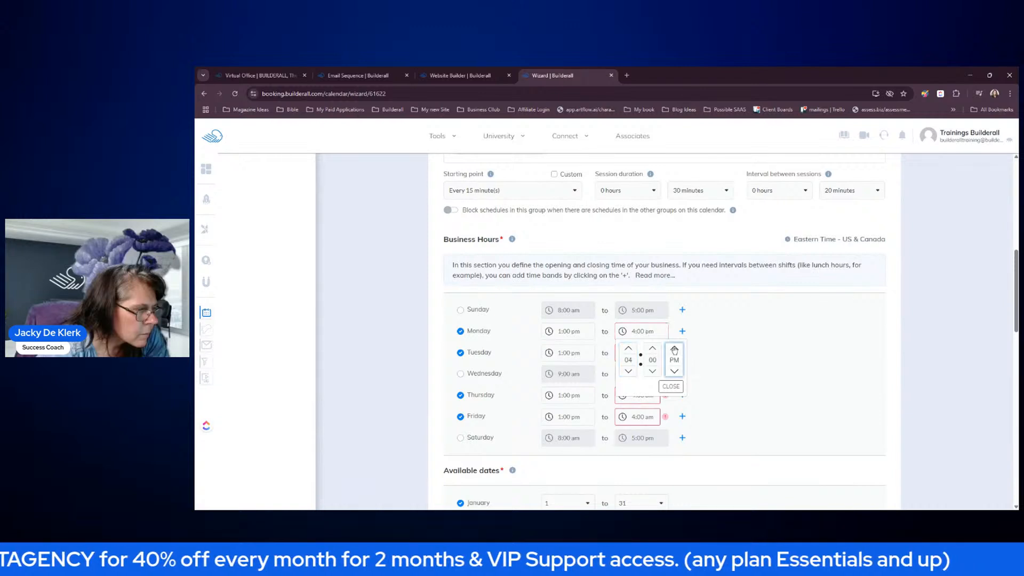
pyautogui.click(738, 378)
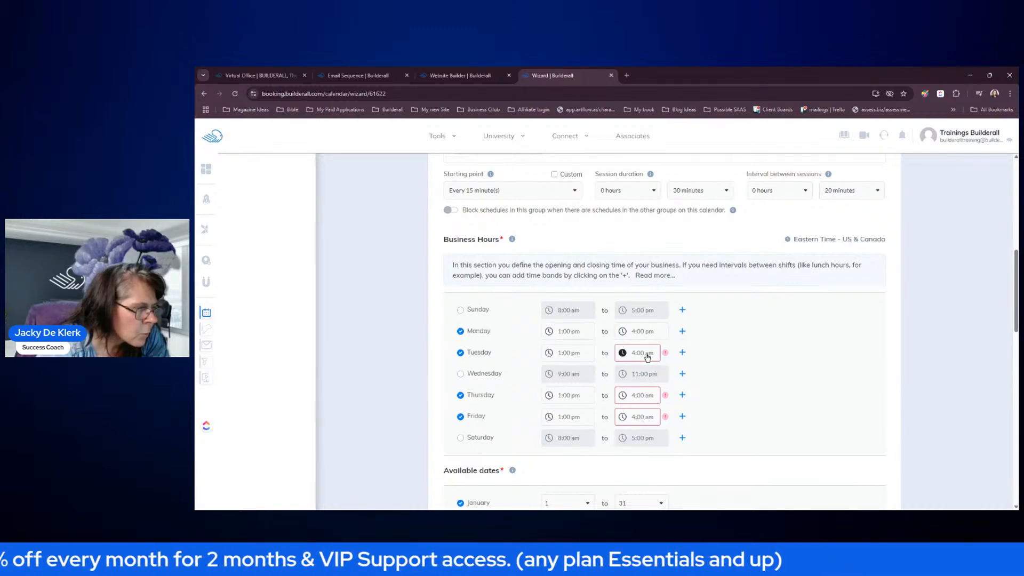
pyautogui.click(643, 353)
pyautogui.click(675, 370)
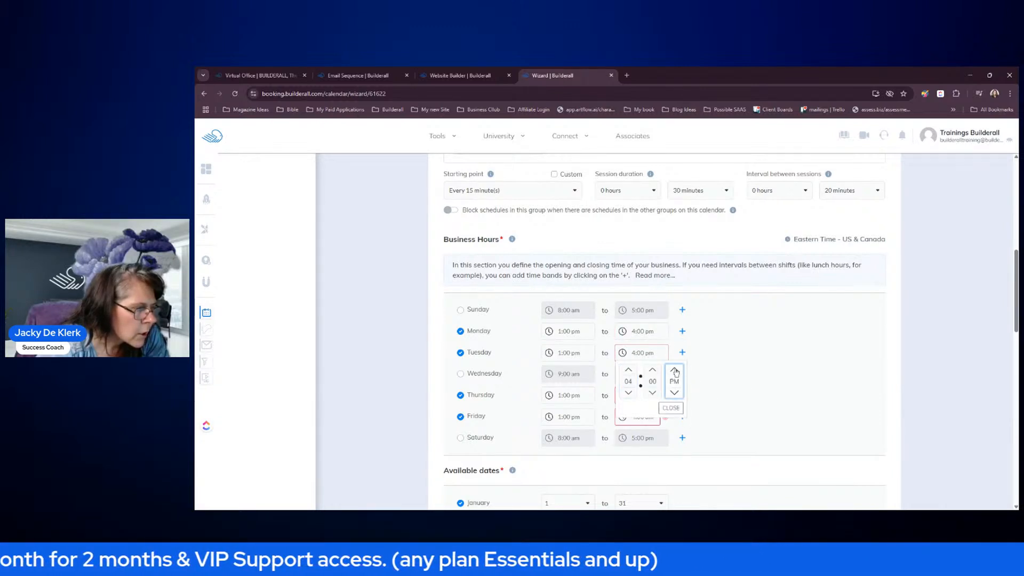
pyautogui.click(671, 407)
# - Change Thursday and Friday end times to 4:00 pm and save the scheduling settings
pyautogui.click(649, 395)
pyautogui.click(675, 340)
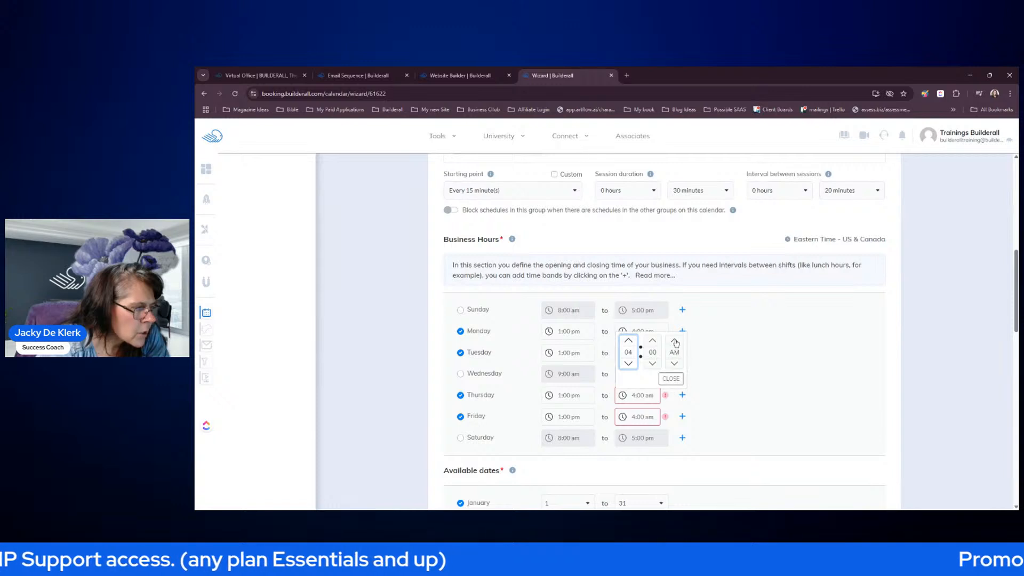
pyautogui.click(671, 378)
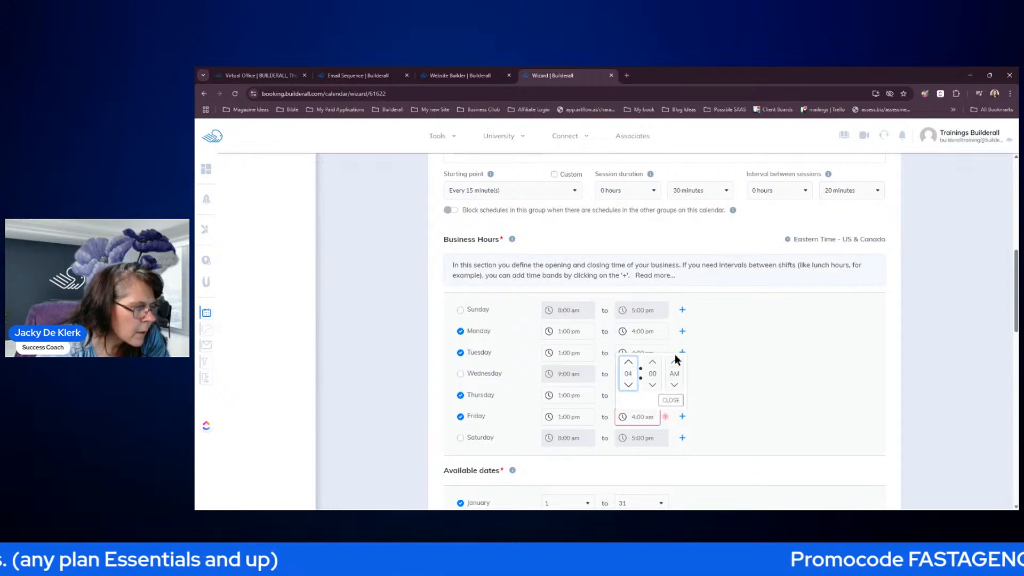
pyautogui.click(675, 362)
pyautogui.click(671, 400)
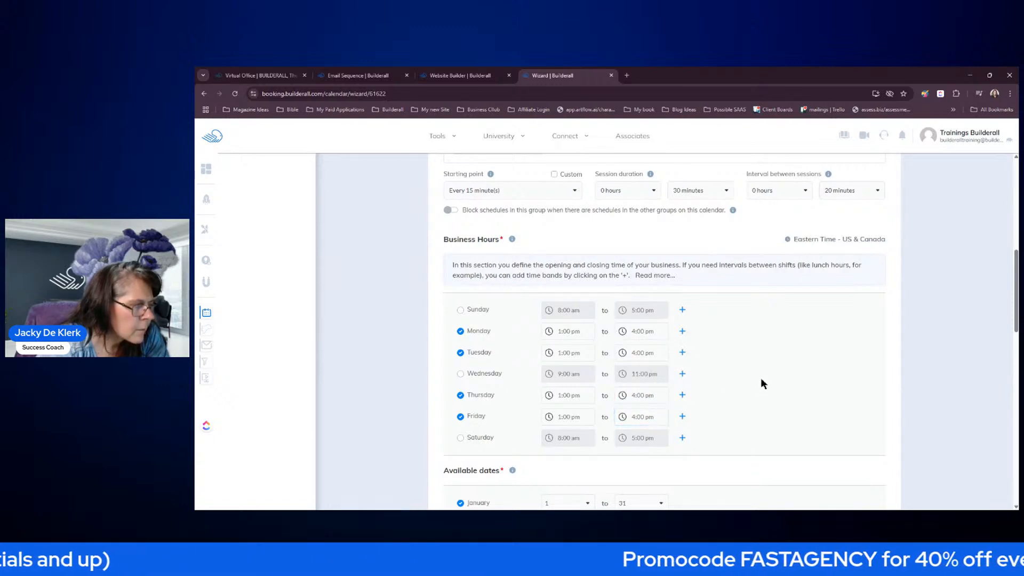
pyautogui.scroll(-9, 776, 355)
pyautogui.scroll(-3, 775, 359)
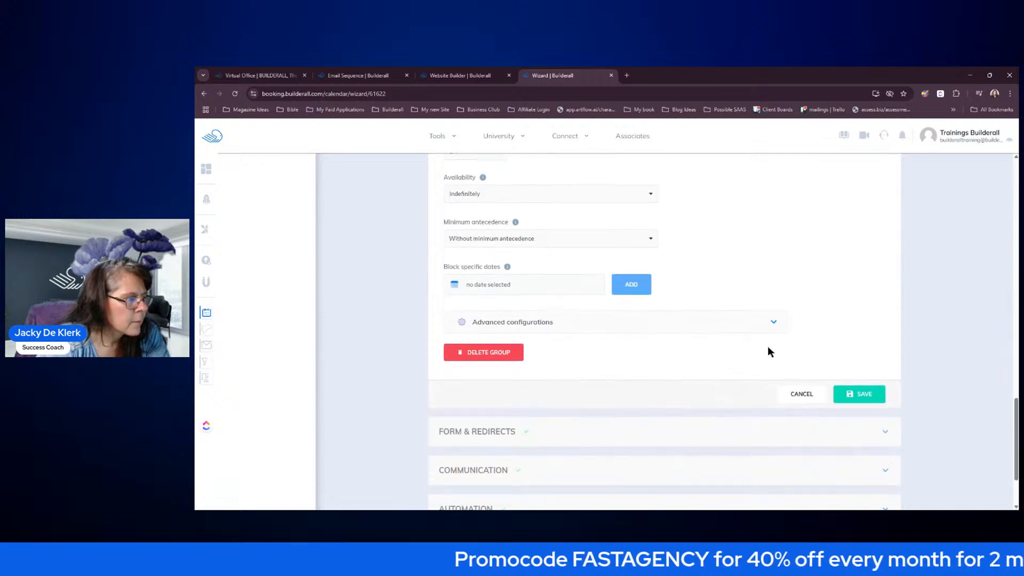
pyautogui.click(839, 401)
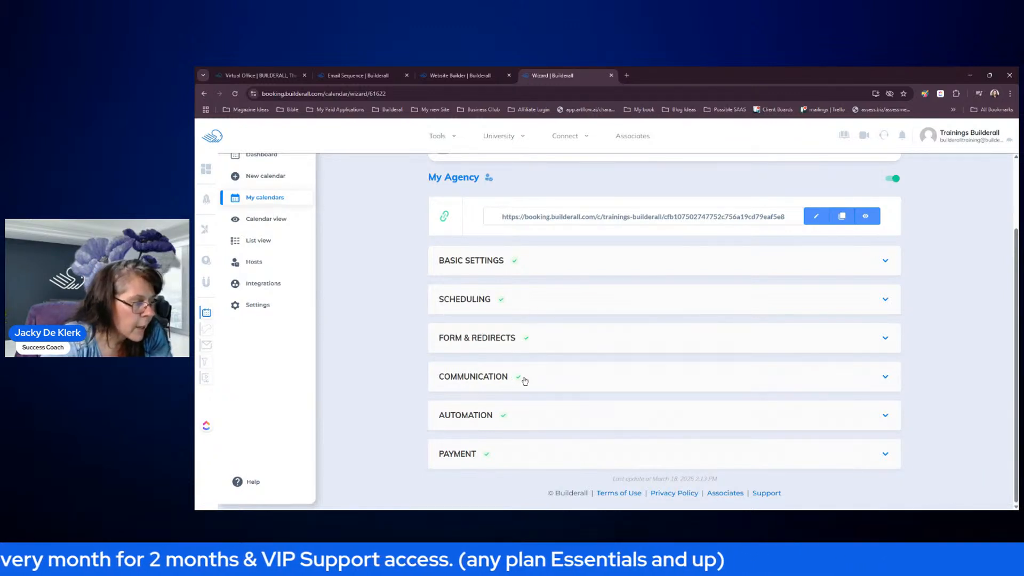
# - Reopen the Scheduling step and close it again without saving changes
pyautogui.click(504, 300)
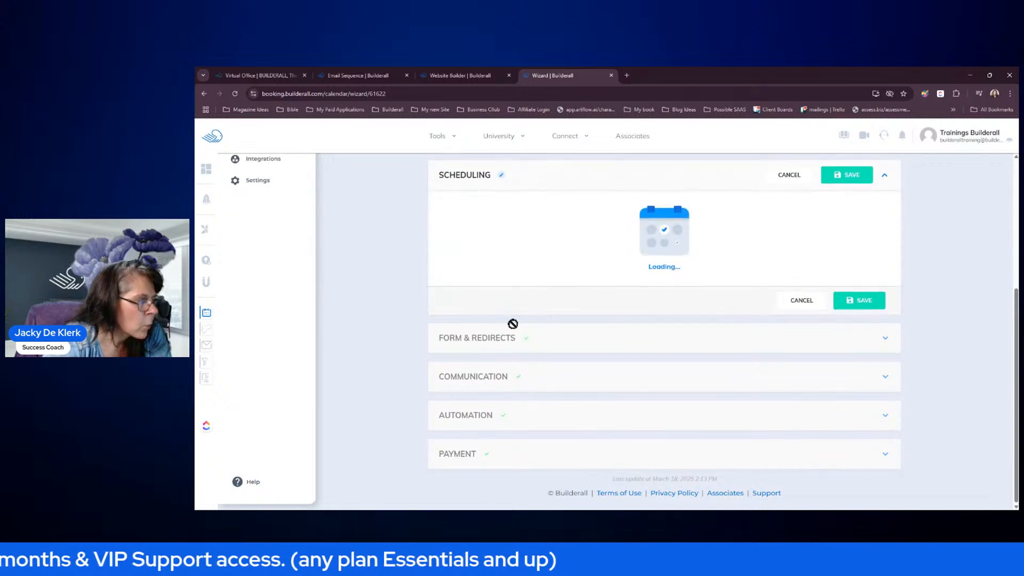
pyautogui.scroll(-4, 370, 321)
pyautogui.scroll(-10, 375, 328)
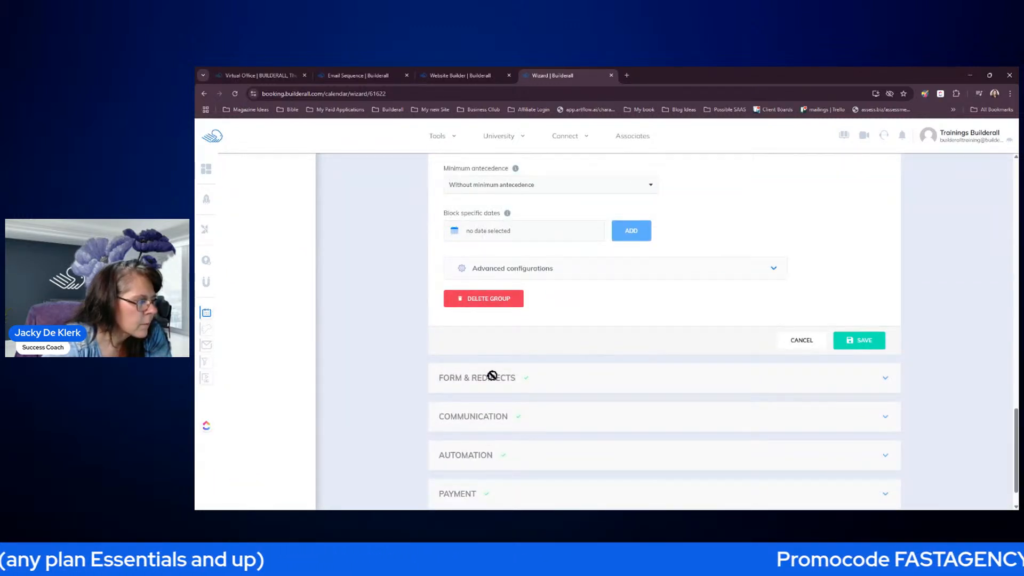
pyautogui.click(798, 340)
# - Make the Phone field required on Group 2's booking form in Form & Redirects
pyautogui.click(542, 384)
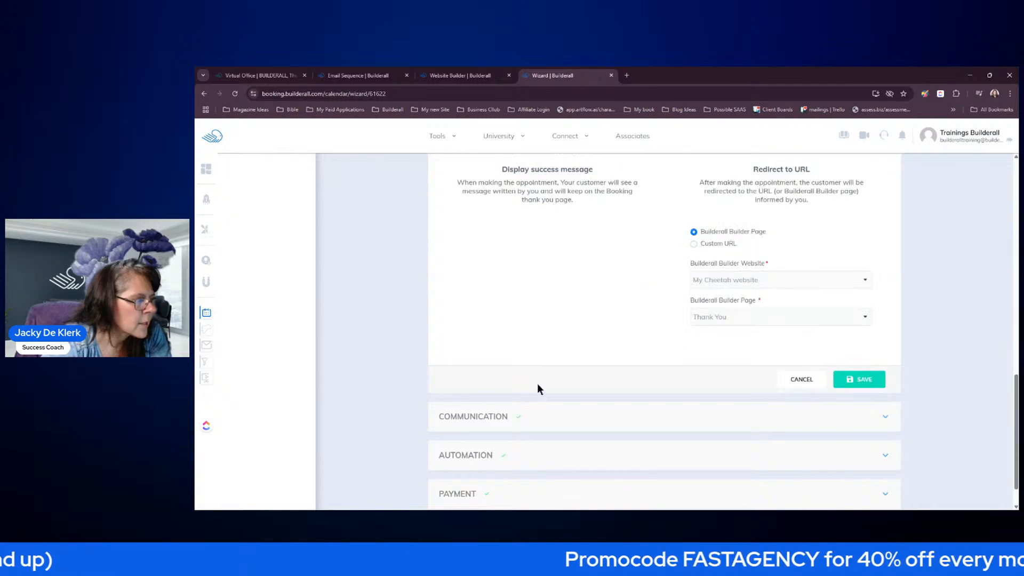
pyautogui.scroll(7, 694, 310)
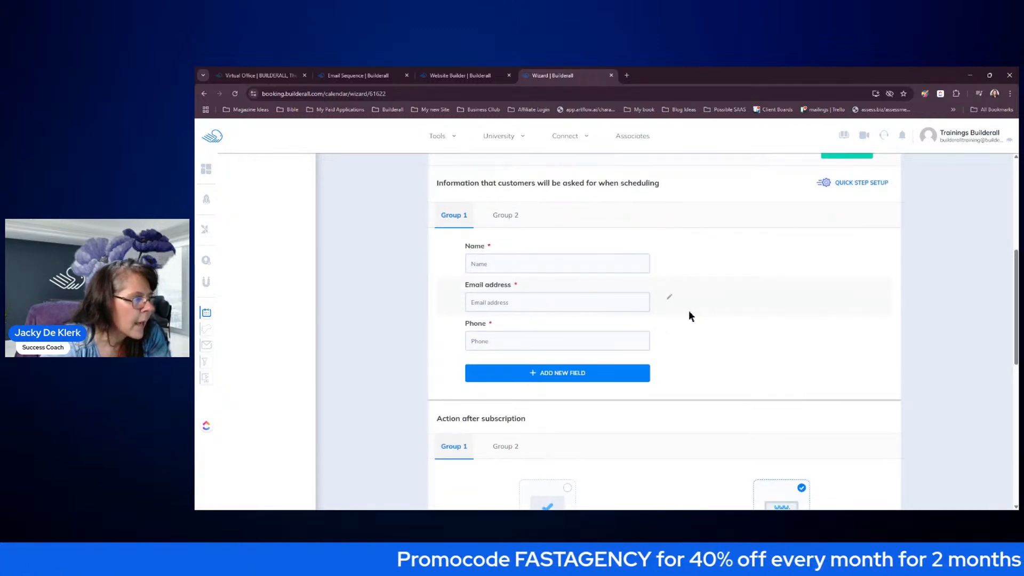
pyautogui.scroll(2, 688, 308)
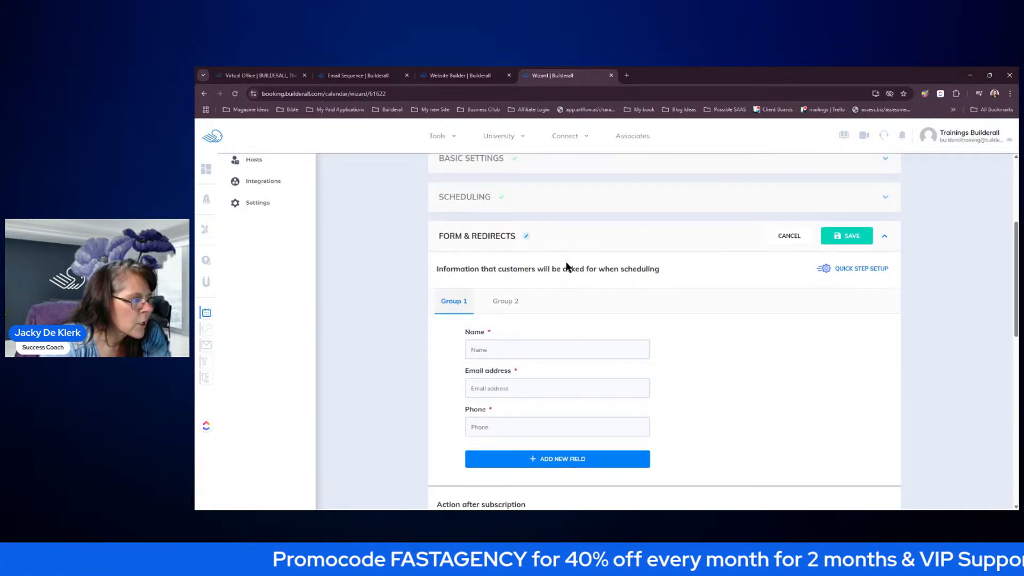
pyautogui.click(506, 302)
pyautogui.scroll(-2, 540, 438)
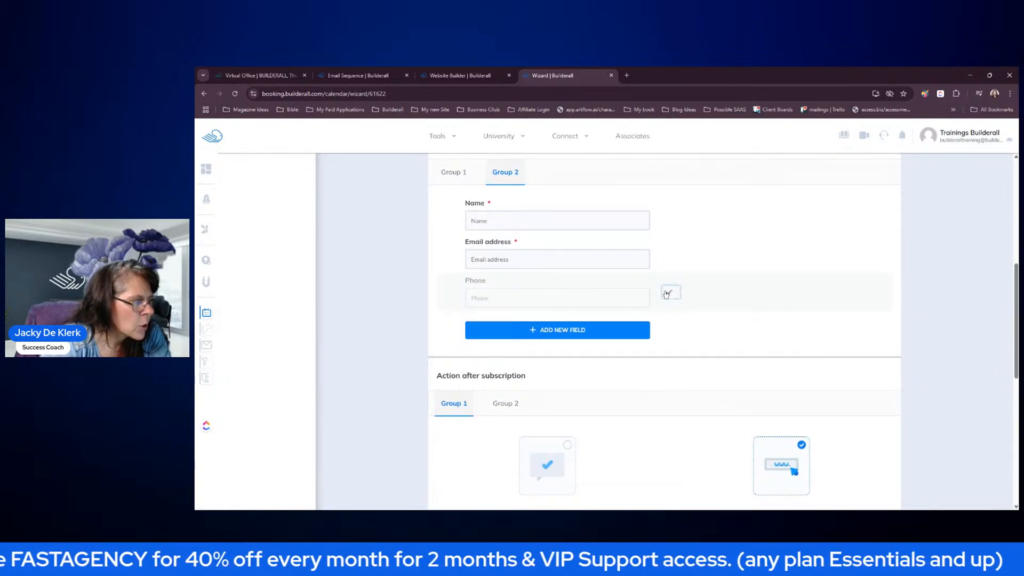
pyautogui.click(666, 292)
pyautogui.click(543, 330)
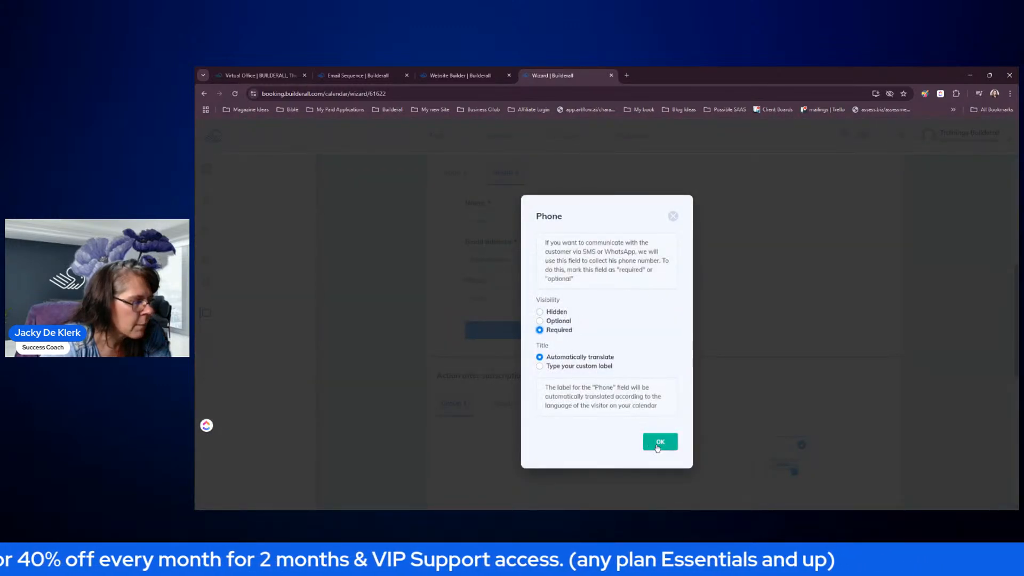
pyautogui.click(661, 442)
# - Redirect Group 2 bookers to the My Cheetah website's Thank You page and save
pyautogui.scroll(-2, 702, 315)
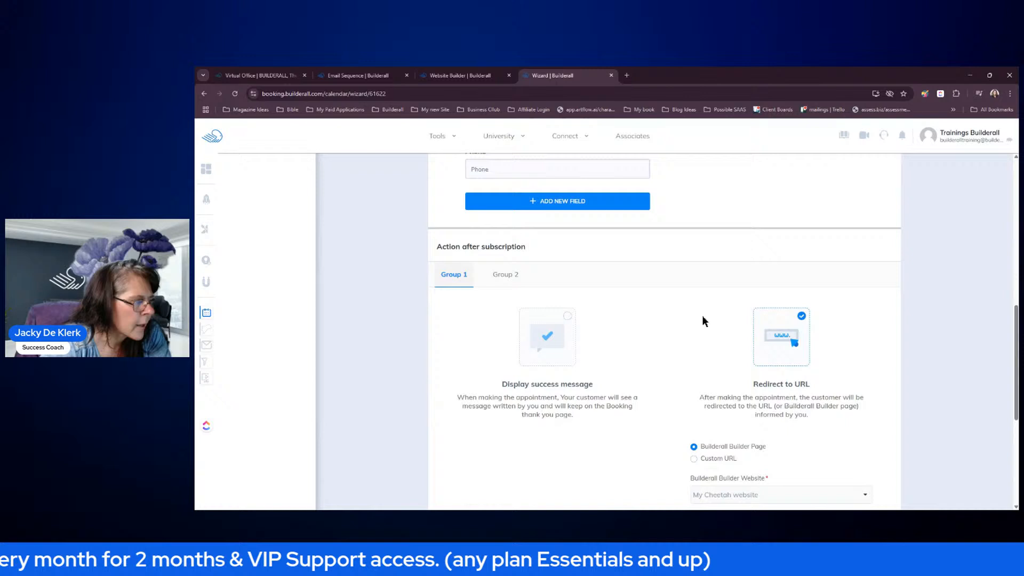
pyautogui.click(510, 276)
pyautogui.scroll(-3, 501, 283)
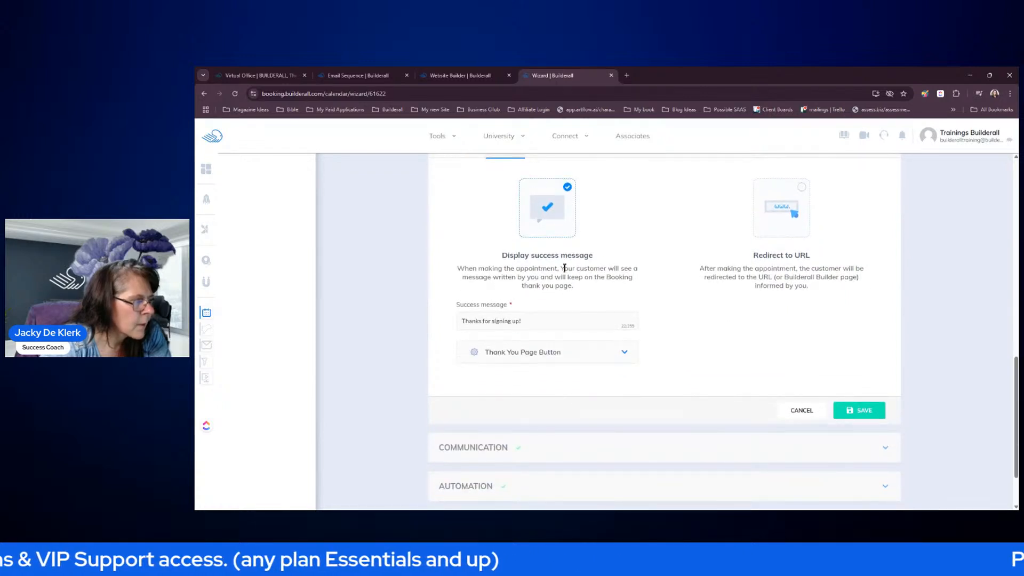
pyautogui.scroll(2, 500, 293)
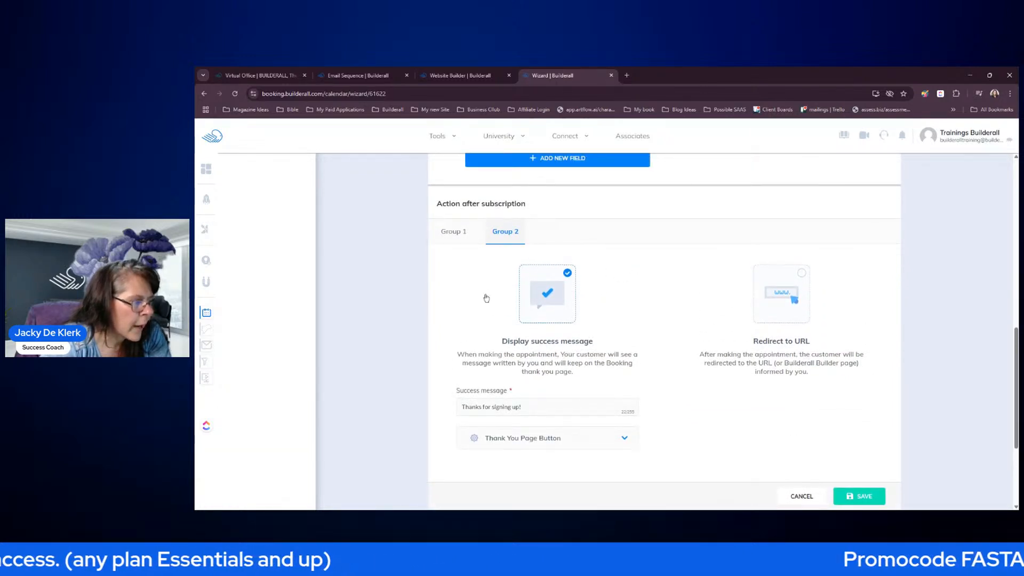
pyautogui.click(801, 275)
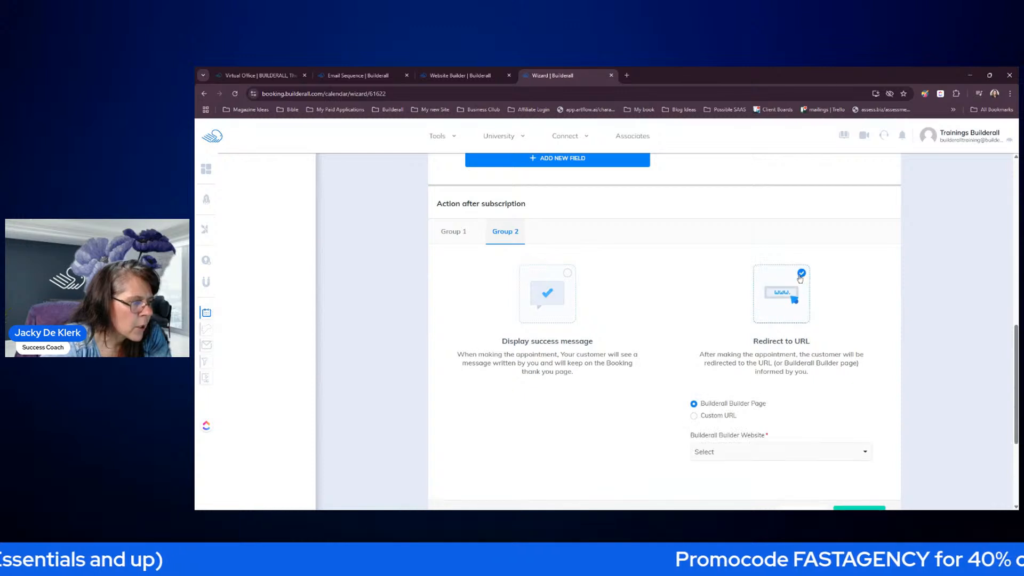
pyautogui.click(744, 451)
pyautogui.scroll(-4, 799, 416)
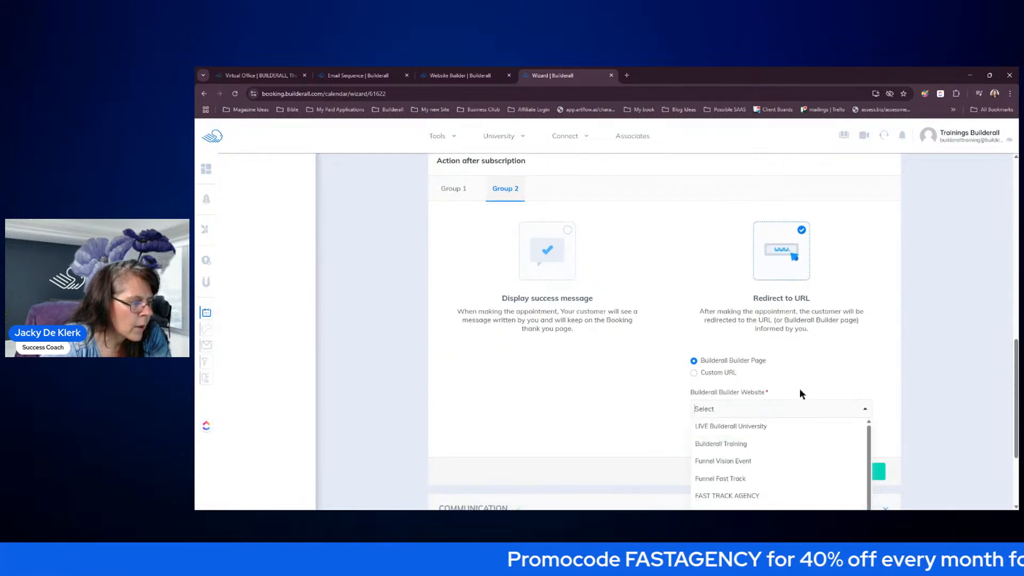
pyautogui.scroll(-3, 848, 345)
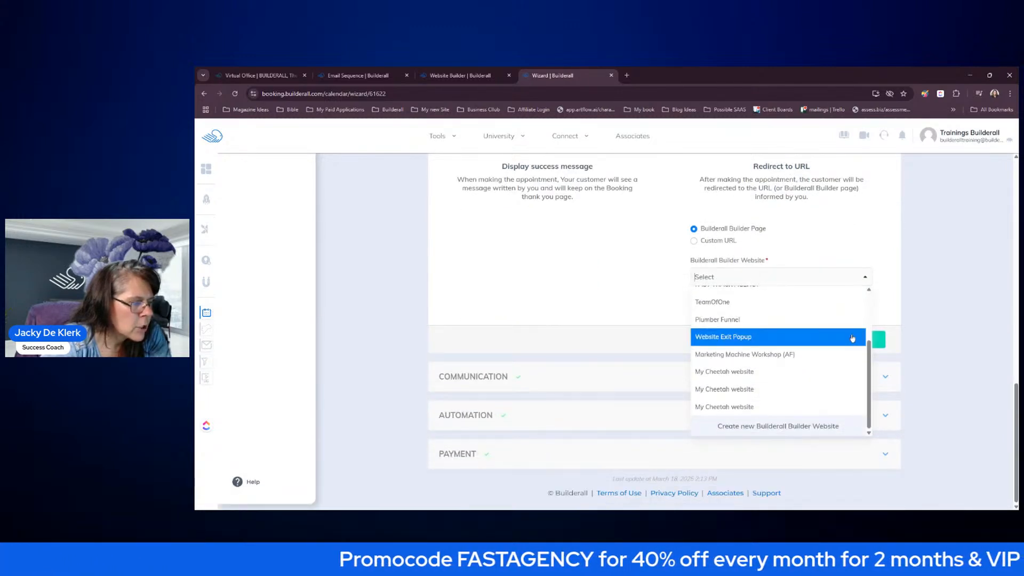
pyautogui.click(744, 408)
pyautogui.click(773, 276)
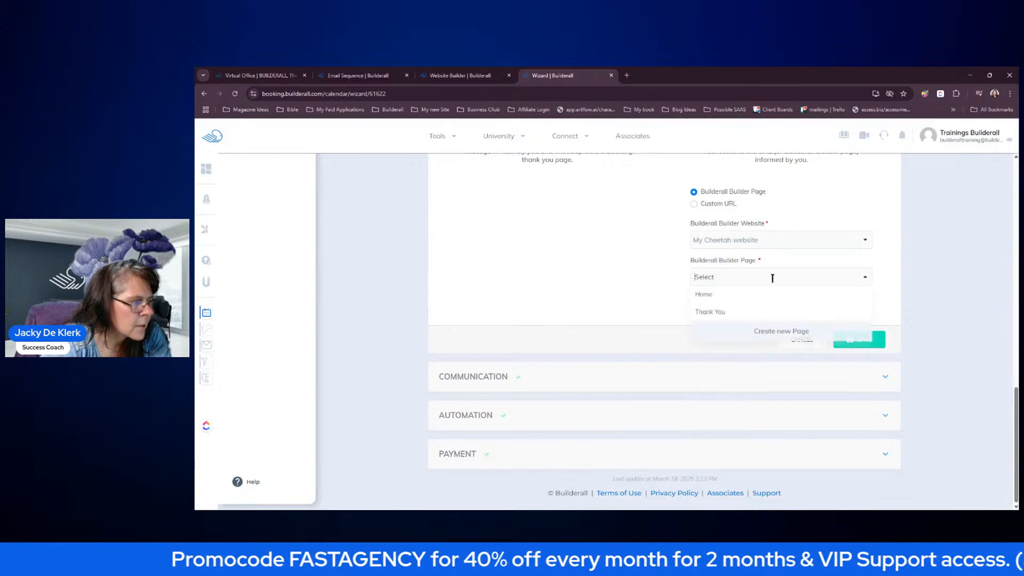
pyautogui.click(732, 315)
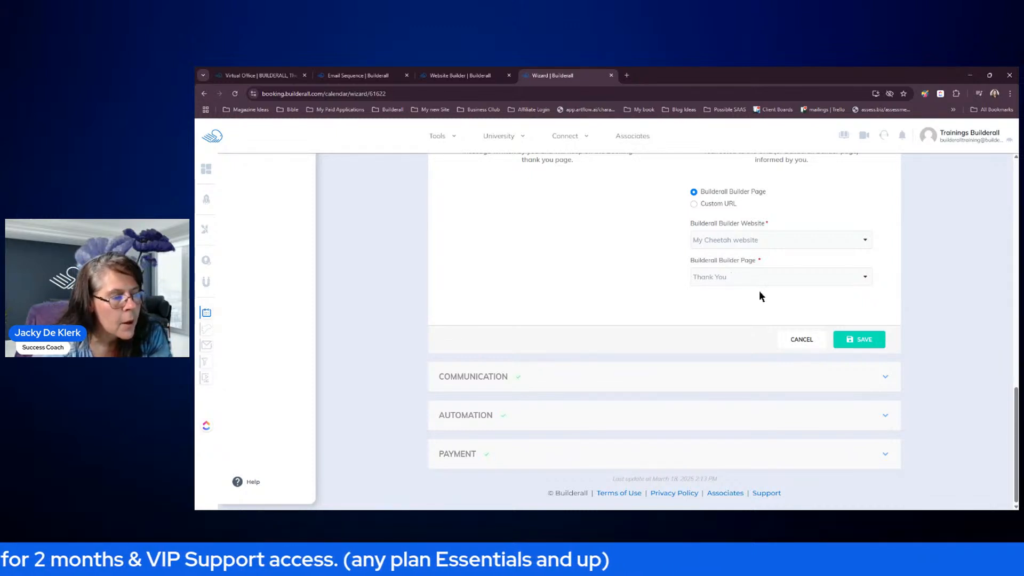
pyautogui.click(848, 340)
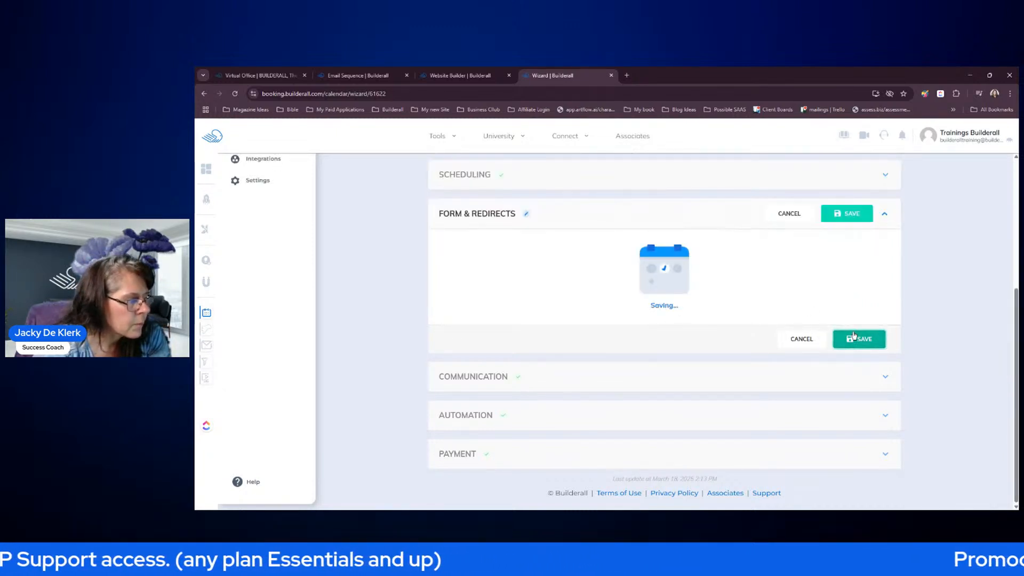
# - Review the Communication confirmations, reminders and sender settings, then save them
pyautogui.click(604, 373)
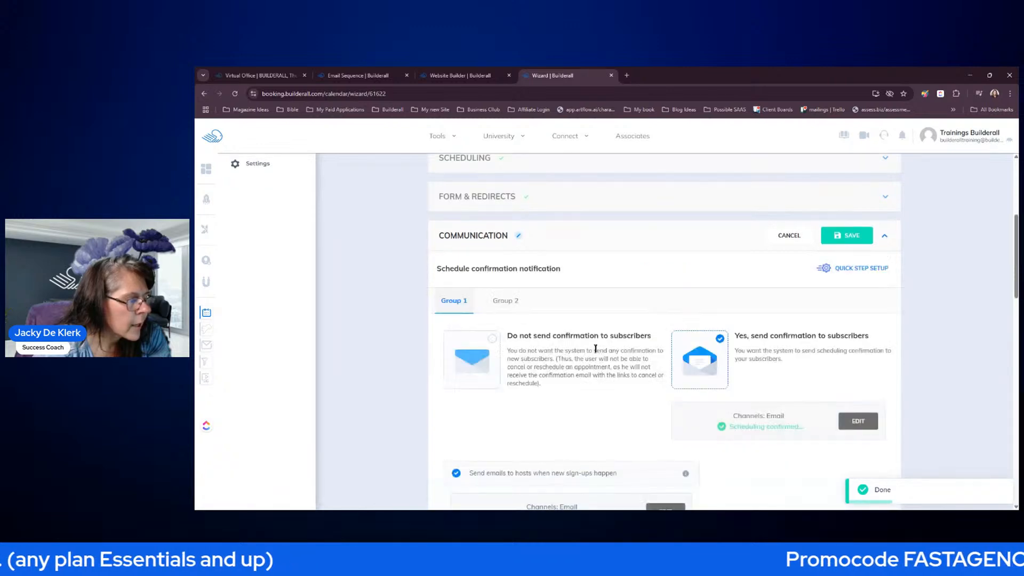
pyautogui.scroll(-3, 596, 345)
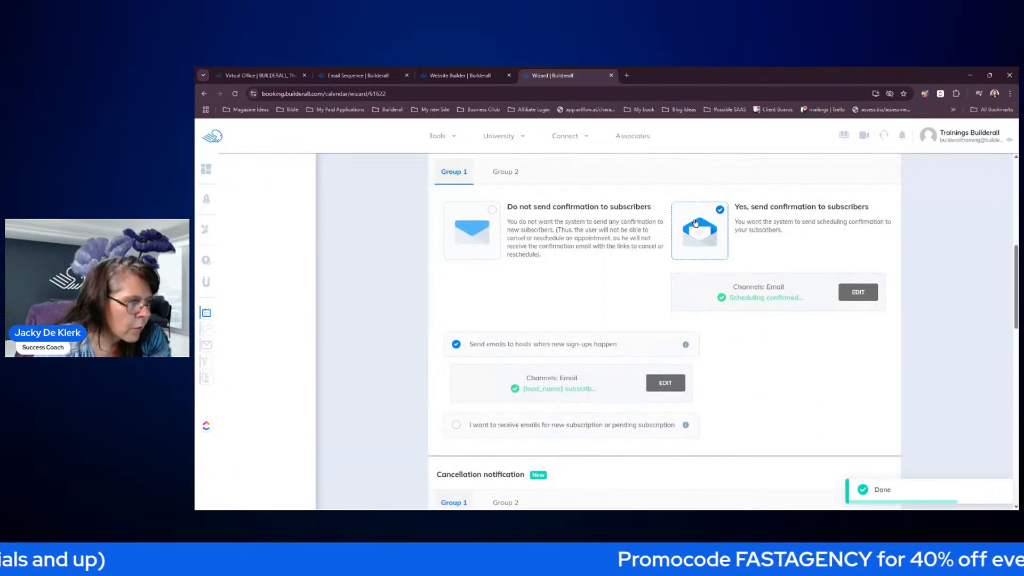
pyautogui.scroll(-5, 862, 335)
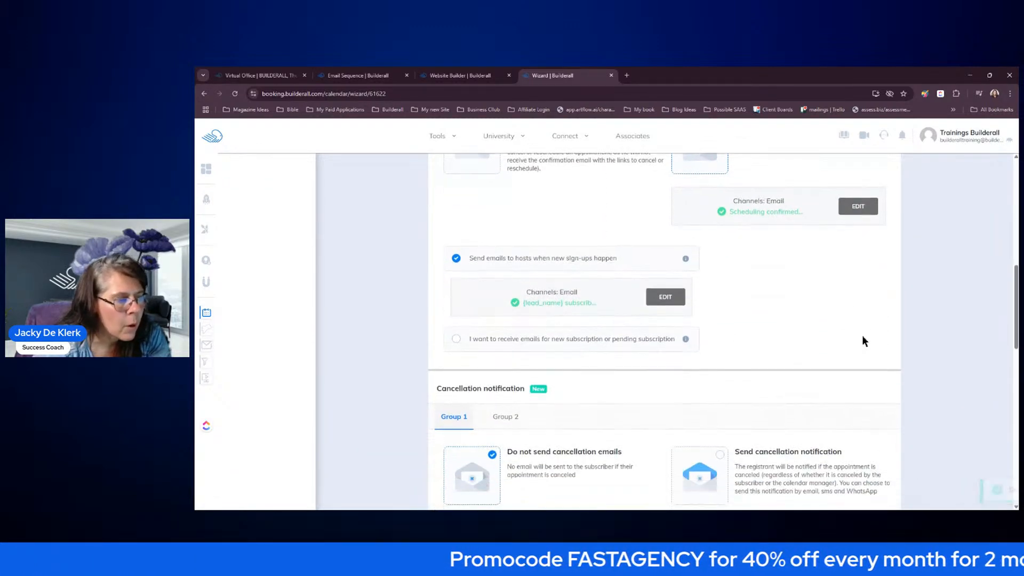
pyautogui.scroll(-2, 857, 331)
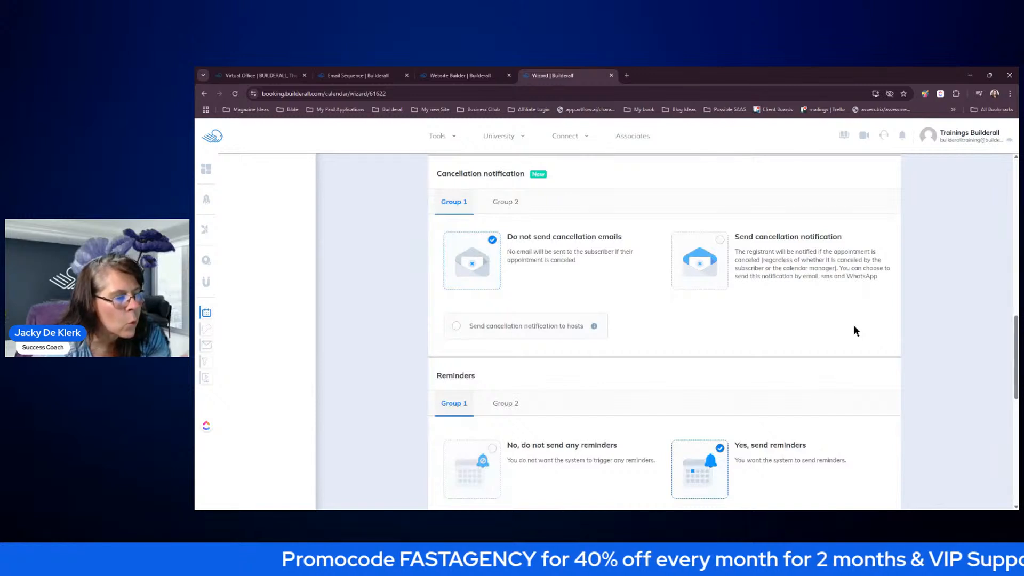
pyautogui.scroll(-4, 854, 327)
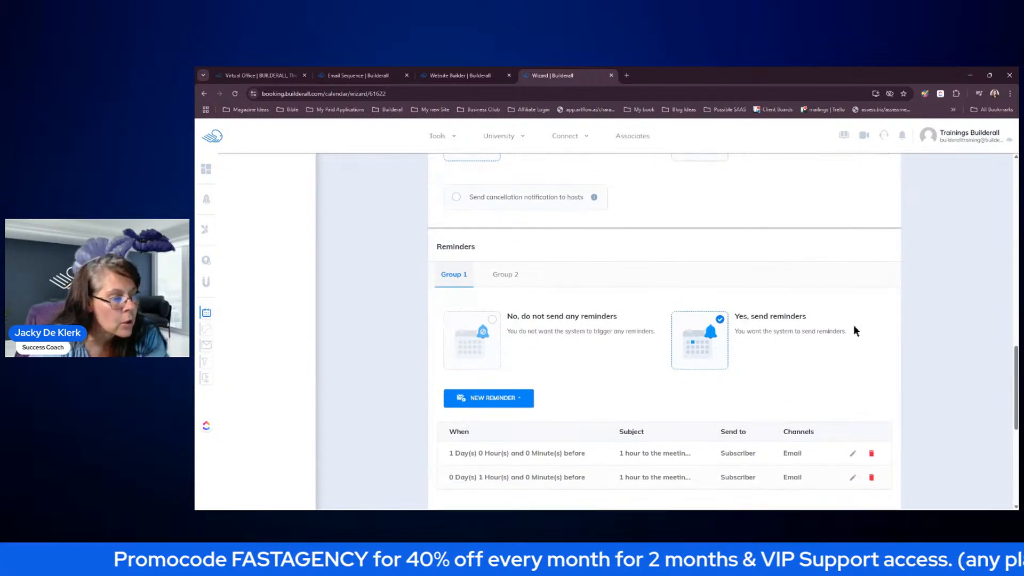
pyautogui.scroll(-1, 854, 326)
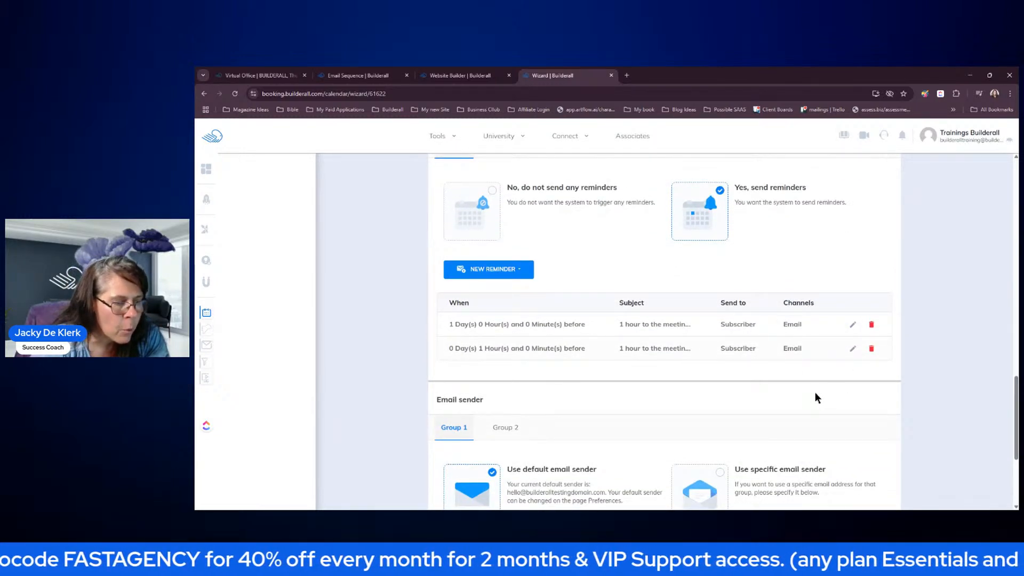
pyautogui.scroll(-3, 815, 392)
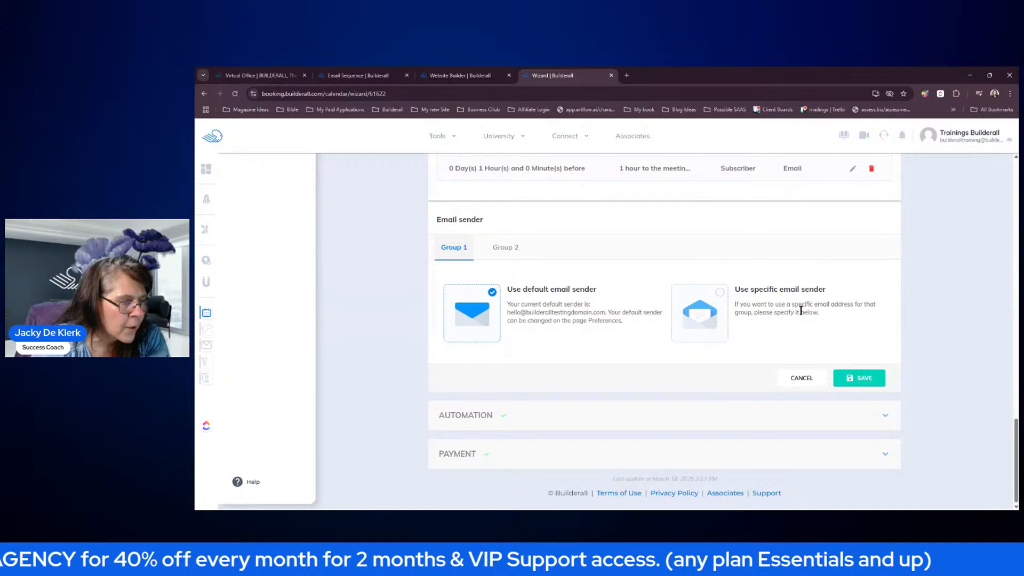
pyautogui.click(846, 378)
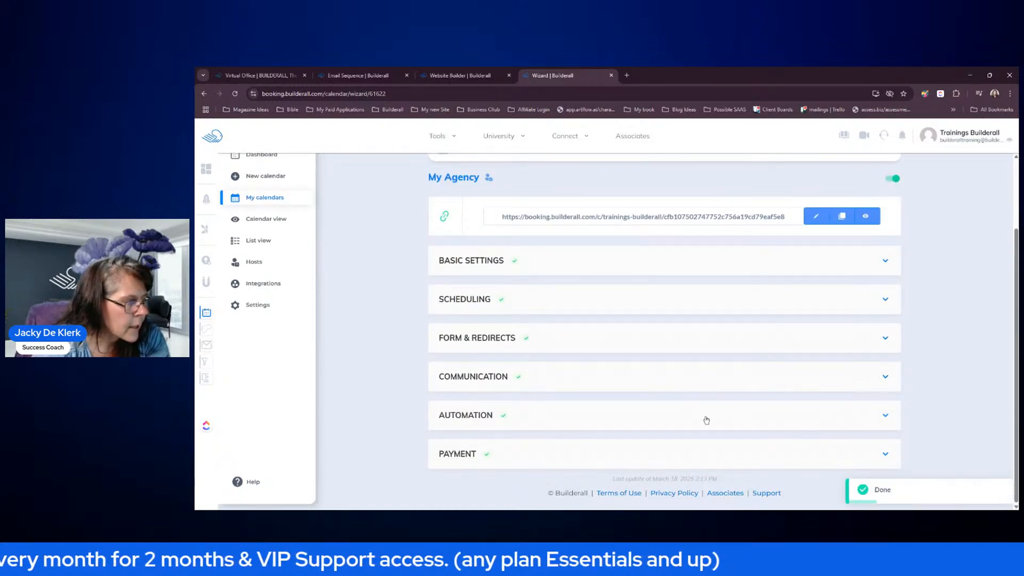
# - Review the Automation Google Calendar, list and Social Proof options, then save them
pyautogui.click(705, 417)
pyautogui.scroll(-6, 737, 358)
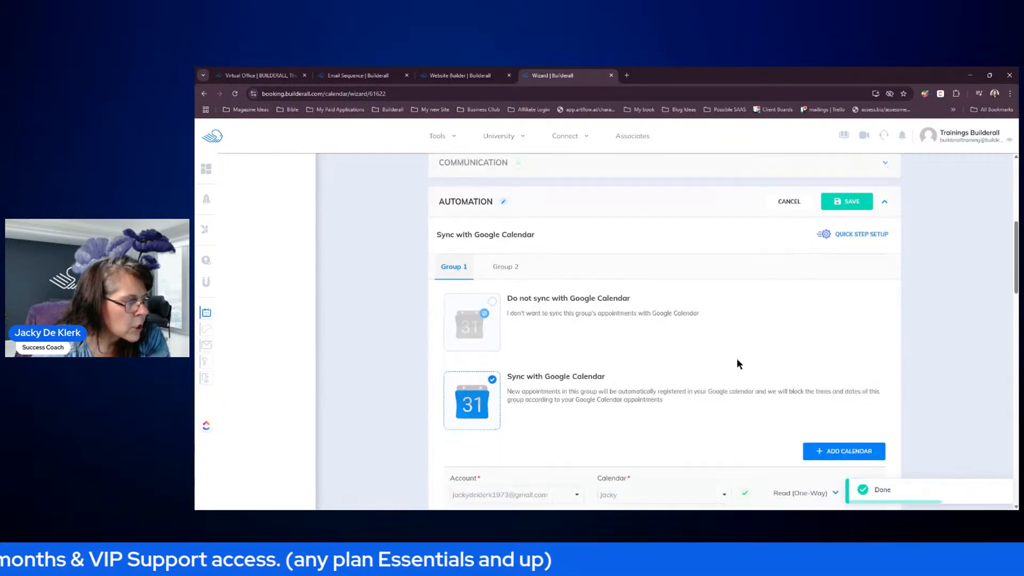
pyautogui.scroll(-5, 751, 352)
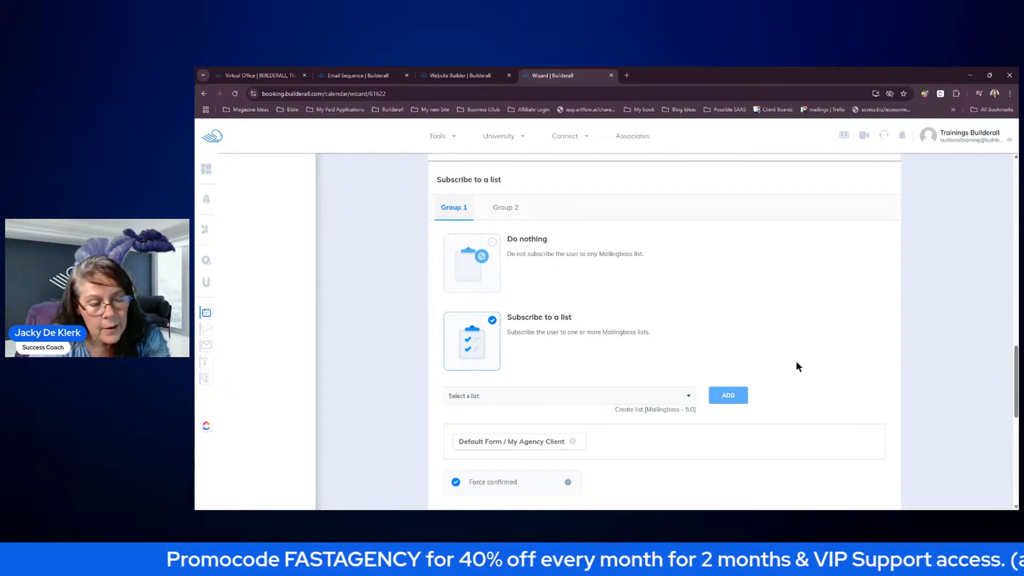
pyautogui.scroll(-3, 798, 358)
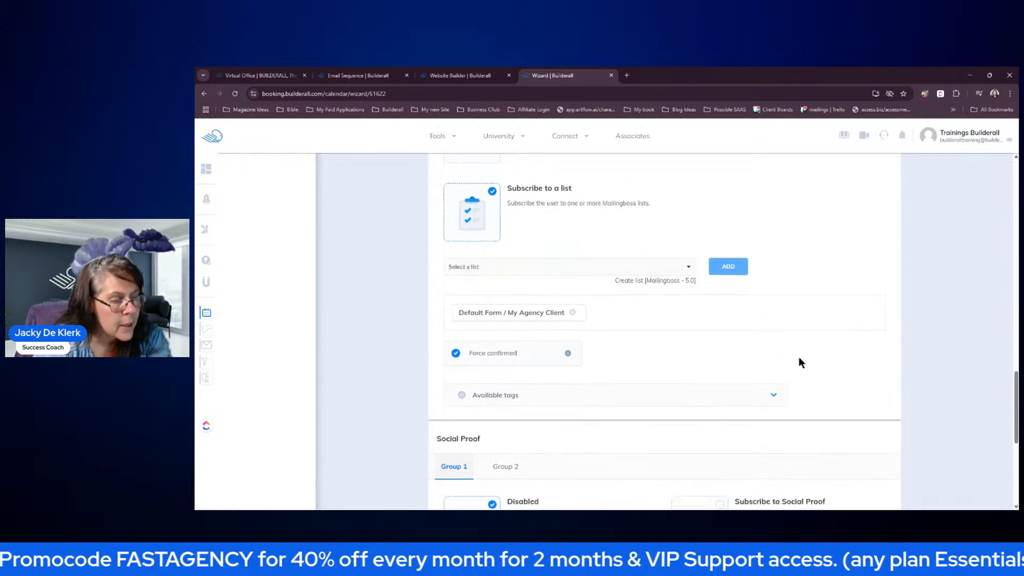
pyautogui.scroll(-5, 799, 357)
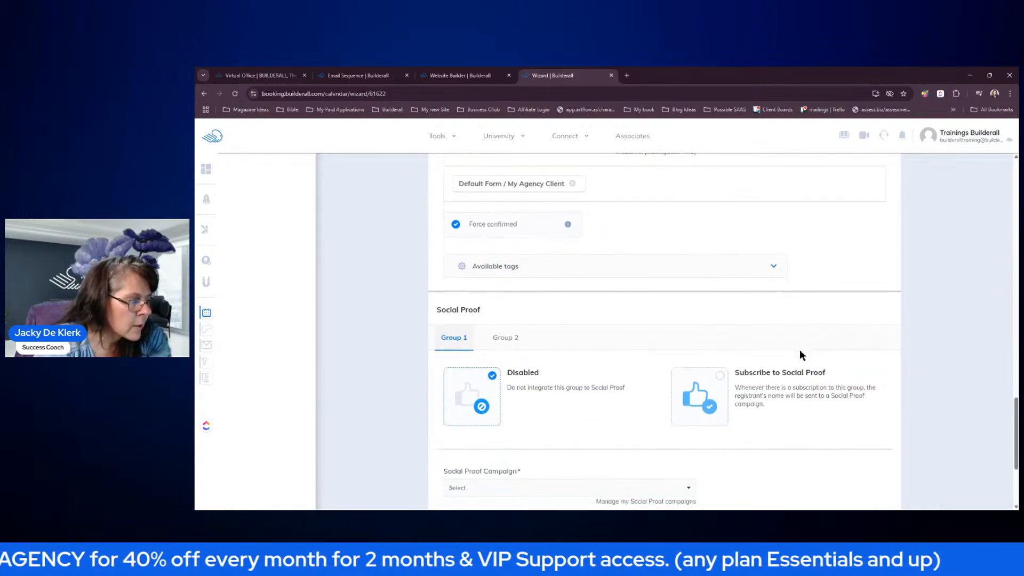
pyautogui.scroll(-1, 801, 337)
pyautogui.click(854, 446)
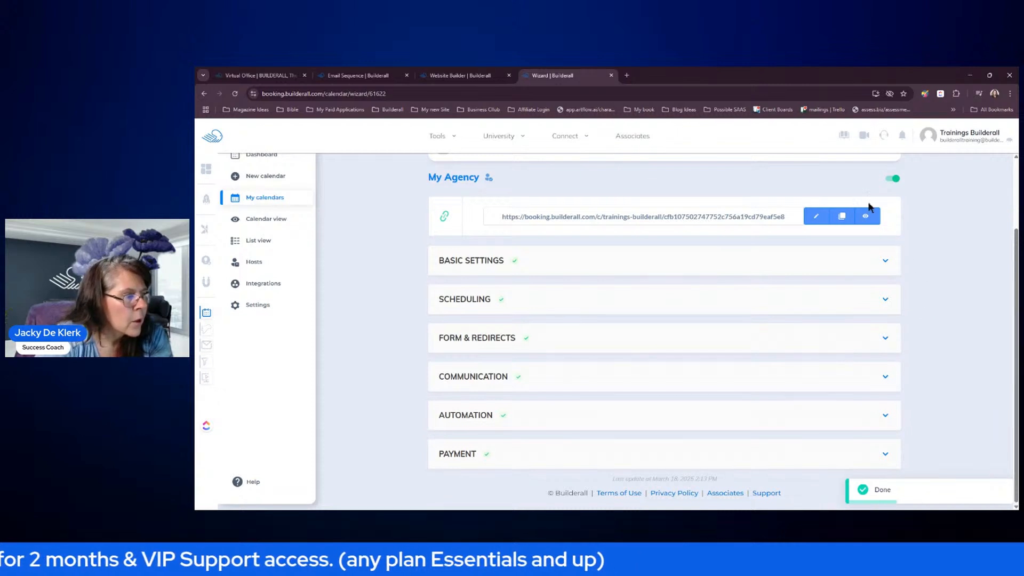
pyautogui.scroll(1, 720, 174)
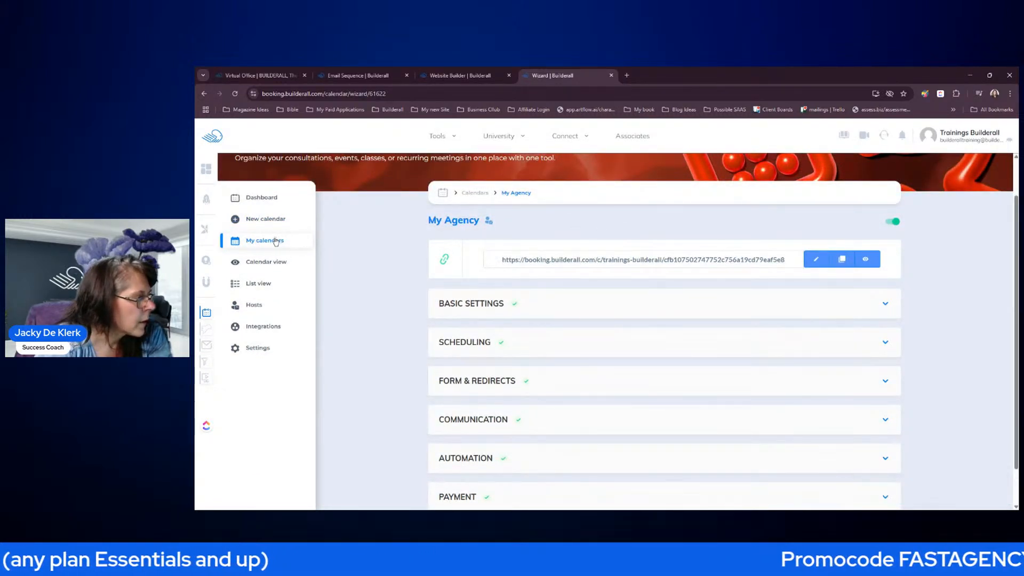
# - Set the My Agency calendar's primary colour to dark navy #16183b under Customize
pyautogui.click(276, 242)
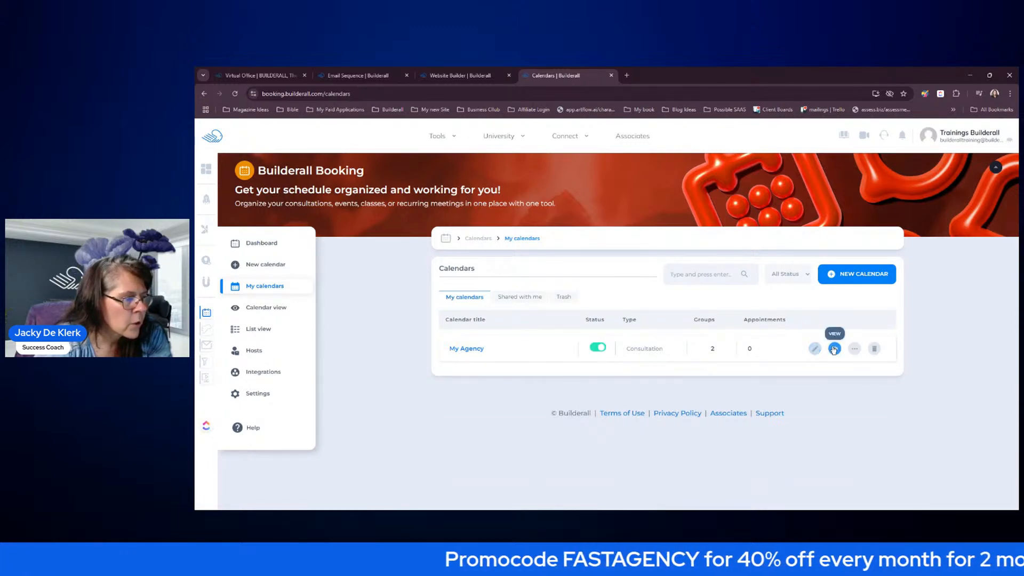
pyautogui.click(855, 348)
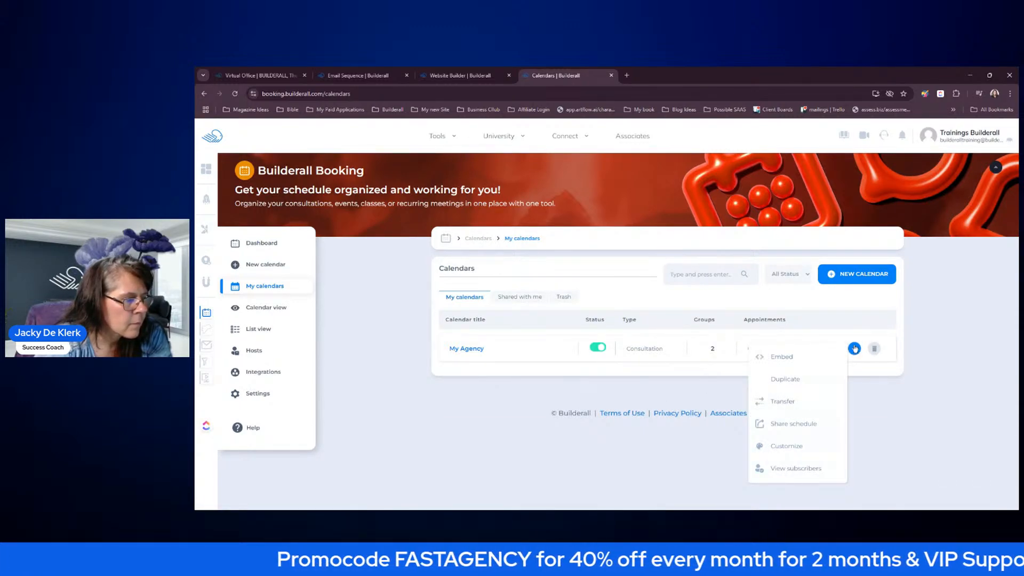
pyautogui.click(789, 446)
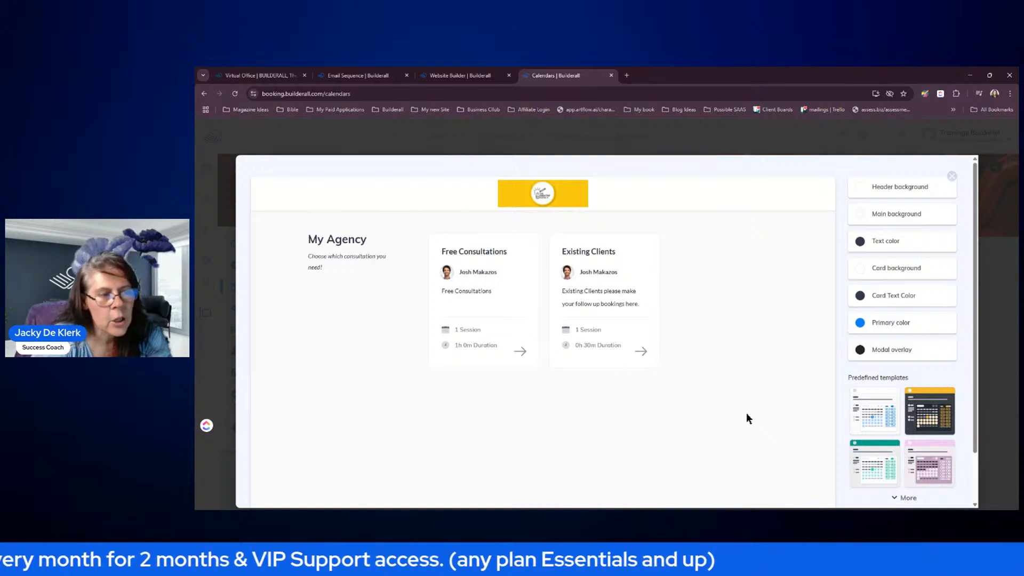
pyautogui.click(859, 324)
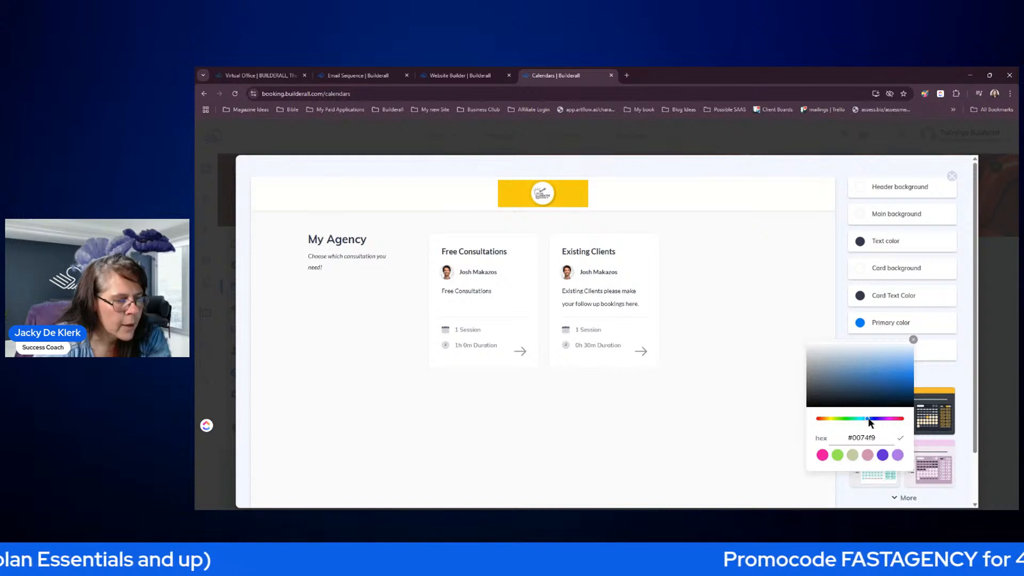
pyautogui.moveTo(870, 422)
pyautogui.mouseDown()
pyautogui.moveTo(864, 394)
pyautogui.moveTo(855, 397)
pyautogui.mouseUp()
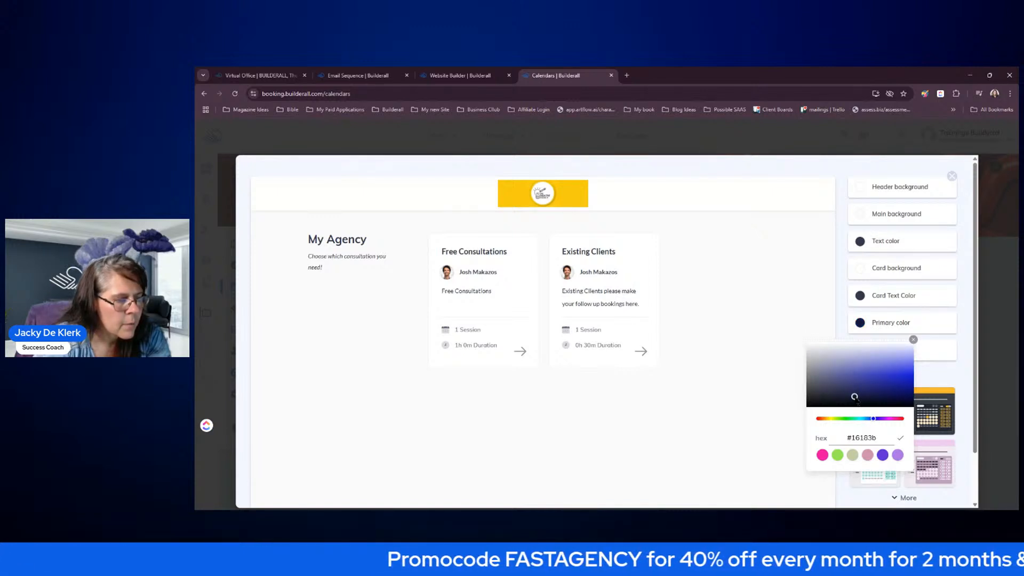
pyautogui.click(901, 439)
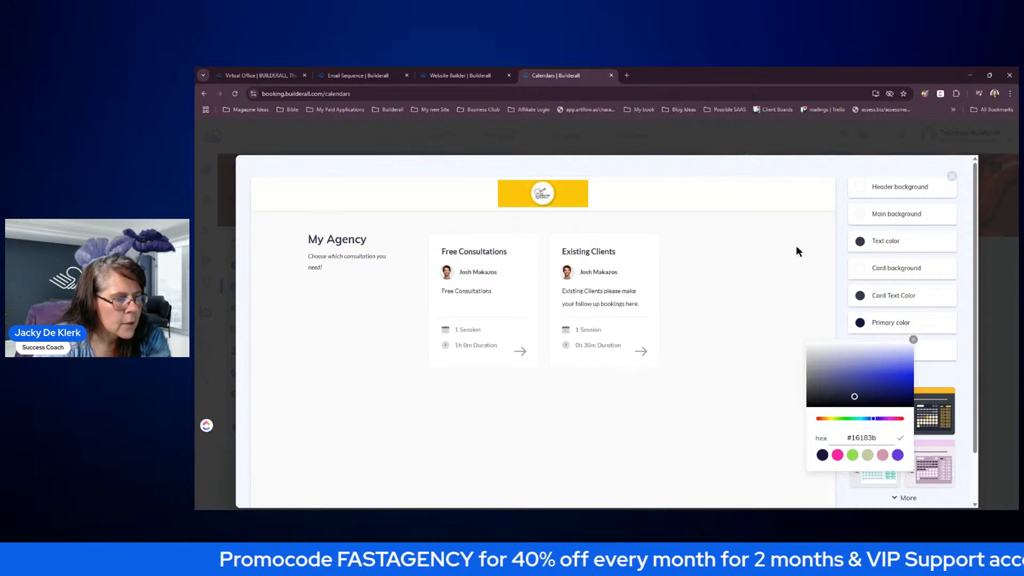
pyautogui.click(914, 340)
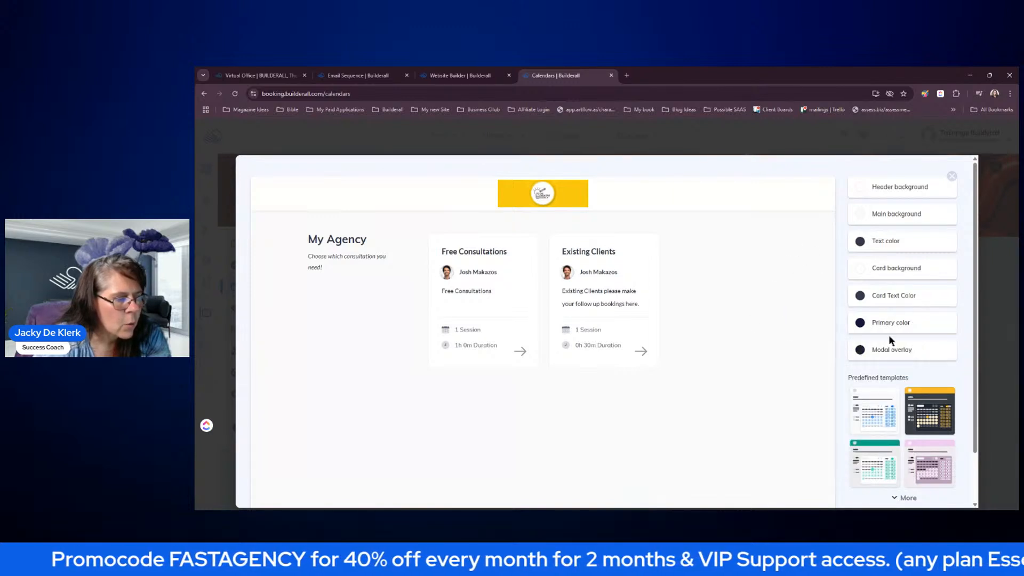
# - Browse the predefined colour templates, then save the calendar's new colours
pyautogui.scroll(-2, 889, 339)
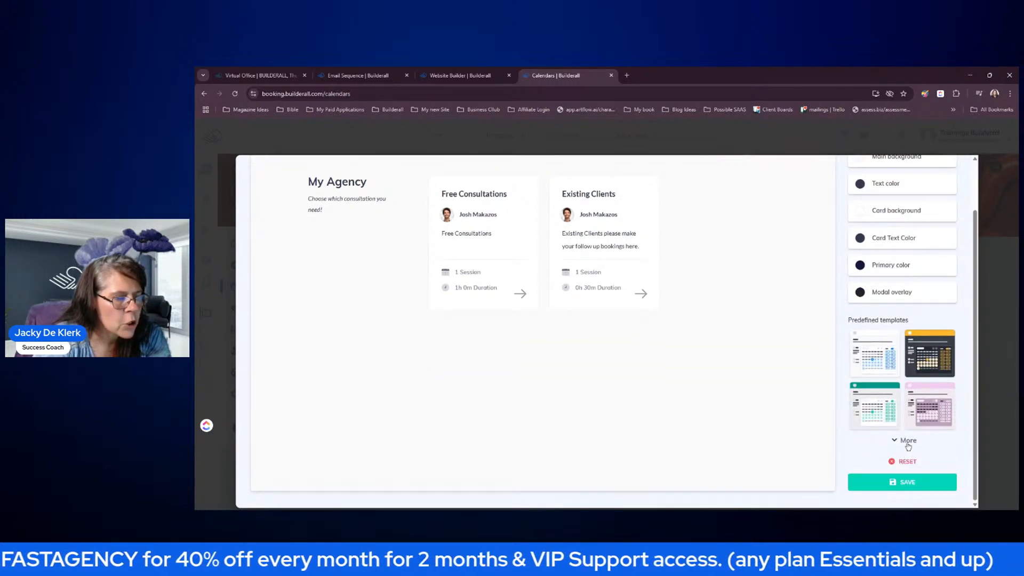
pyautogui.click(908, 442)
pyautogui.scroll(-3, 924, 460)
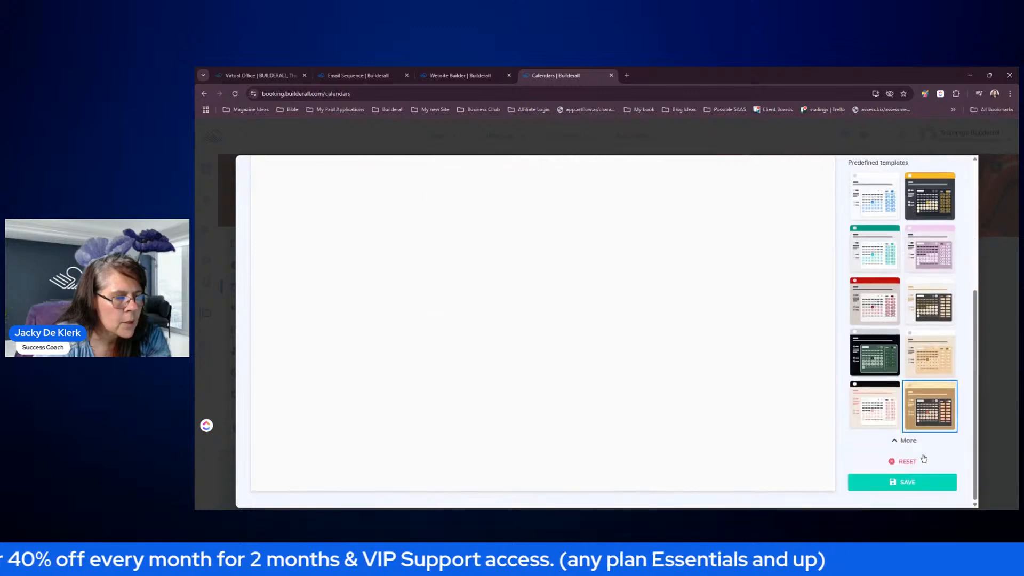
pyautogui.scroll(6, 920, 456)
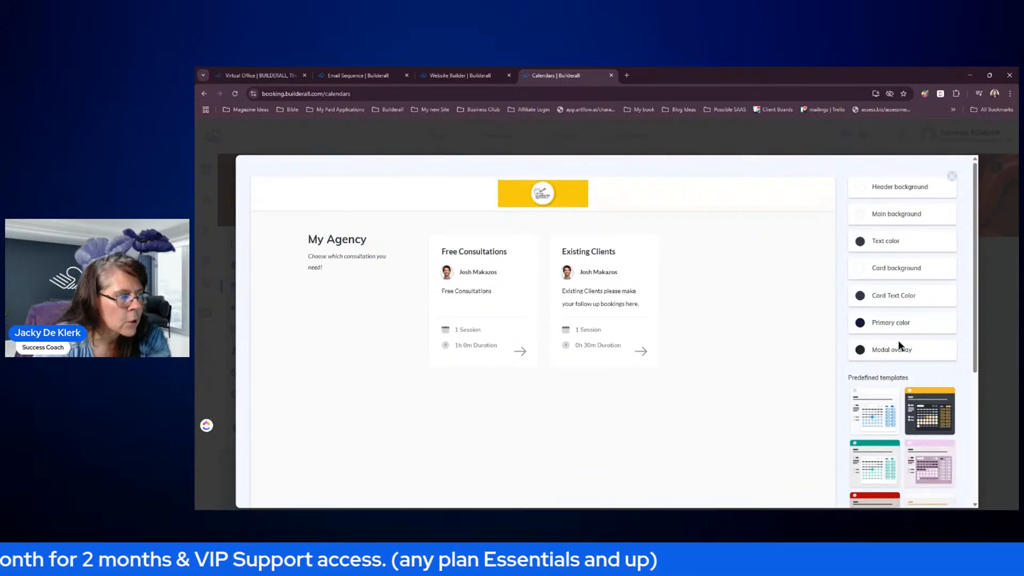
pyautogui.scroll(-5, 902, 427)
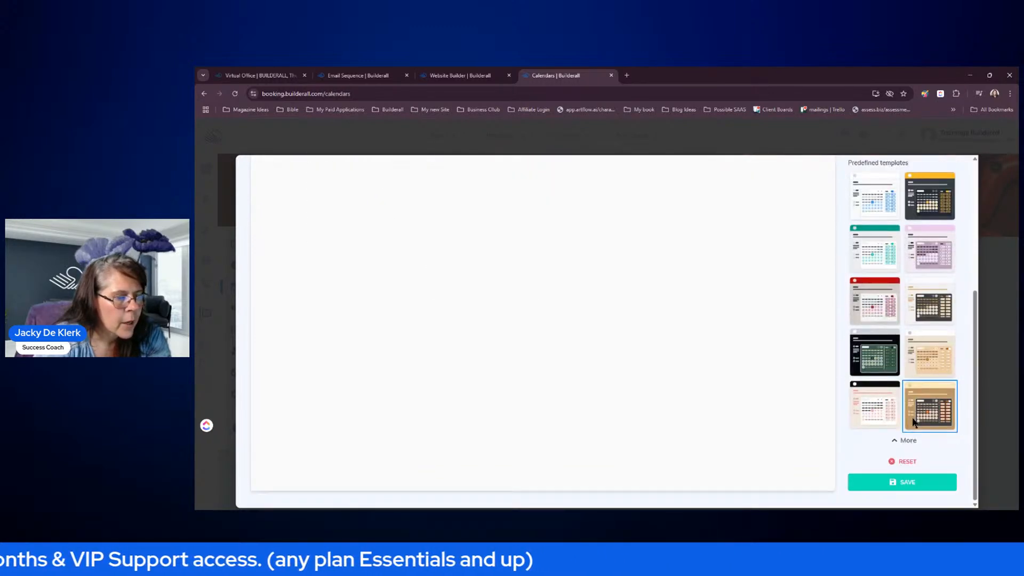
pyautogui.click(908, 483)
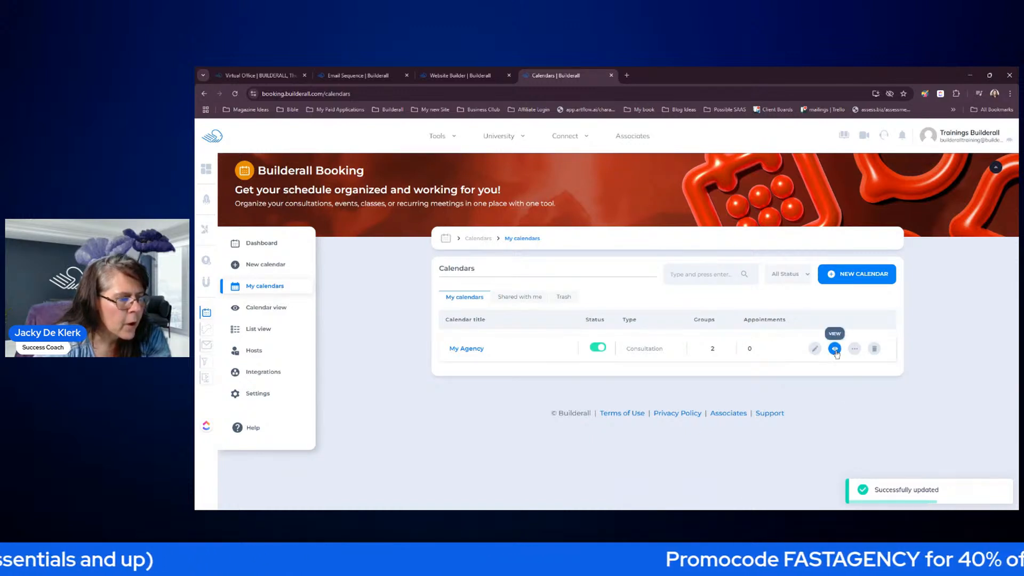
# - Preview My Agency's public Free Consultations booking page and select its web address
pyautogui.click(835, 349)
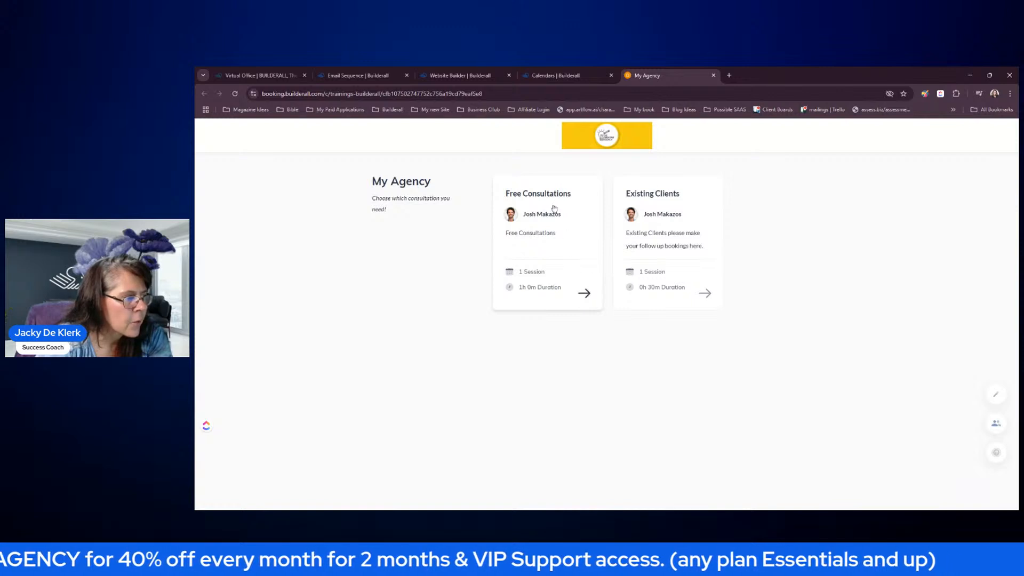
pyautogui.click(593, 296)
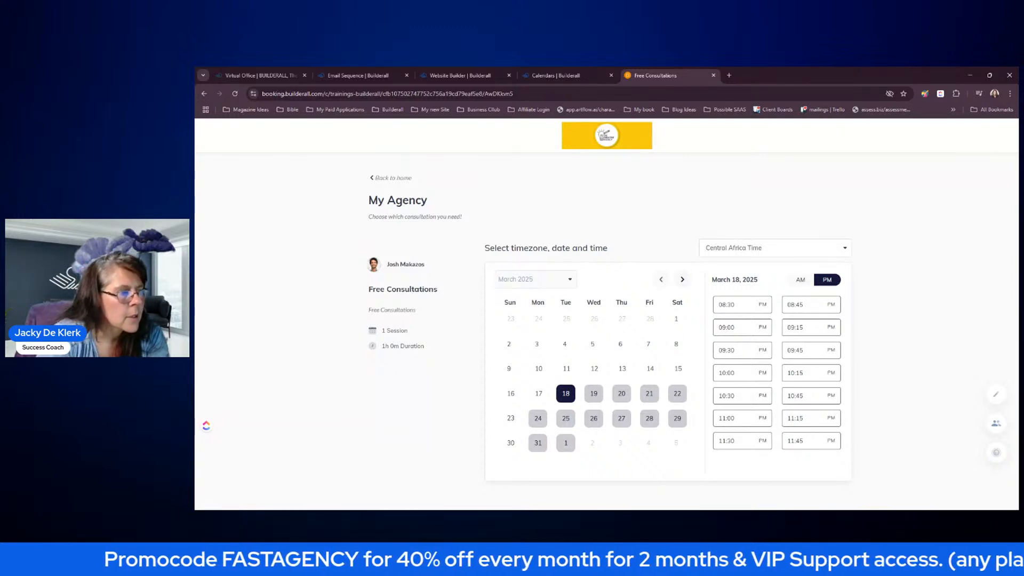
pyautogui.click(556, 75)
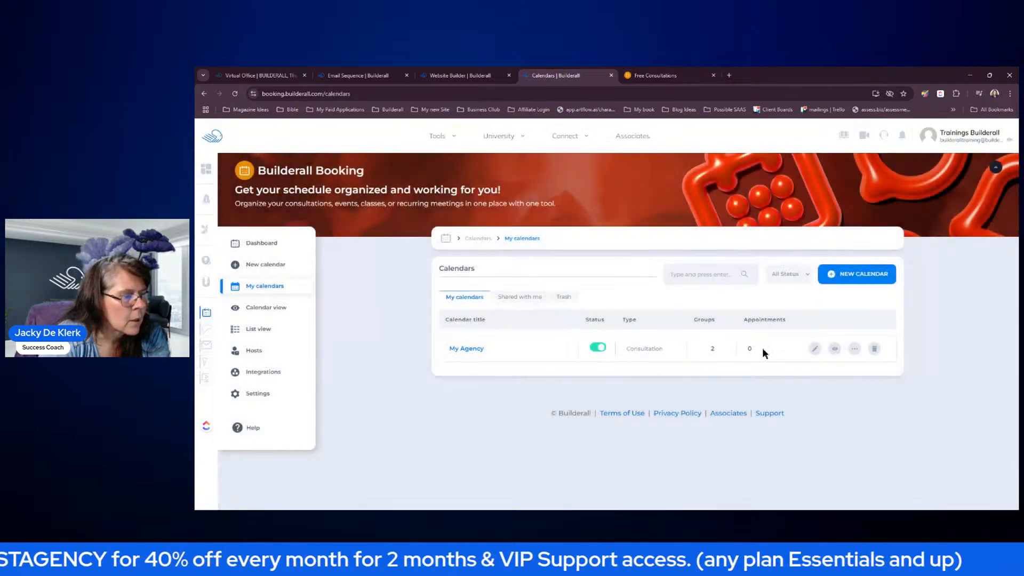
pyautogui.click(835, 348)
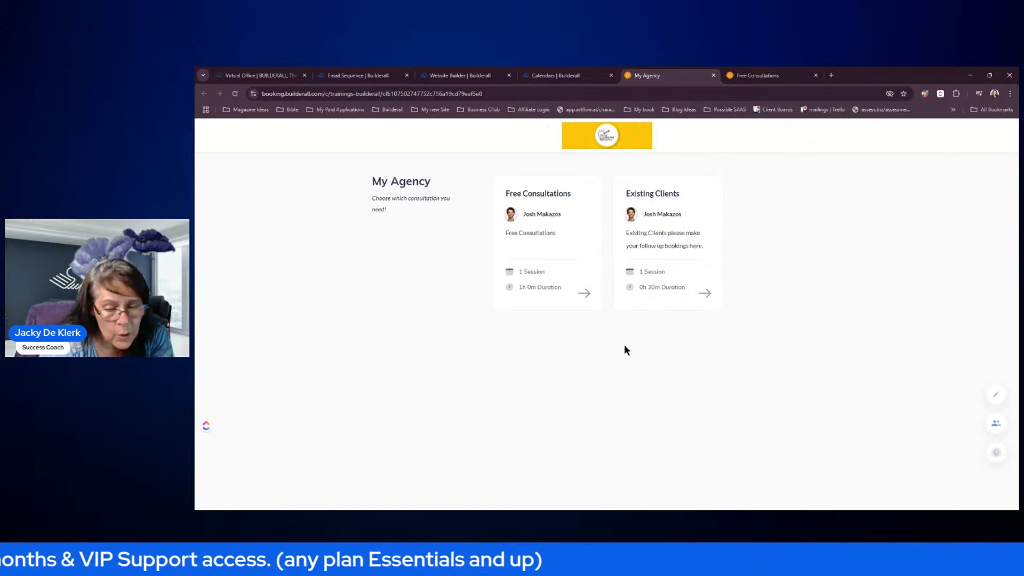
pyautogui.click(713, 75)
pyautogui.click(649, 78)
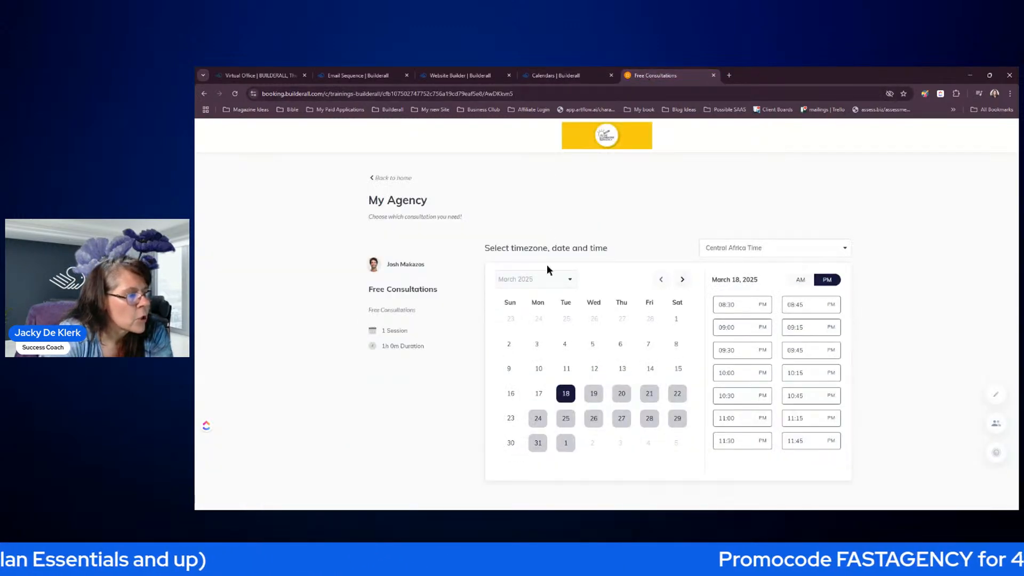
pyautogui.click(534, 94)
pyautogui.hotkey('ctrl', 'c')
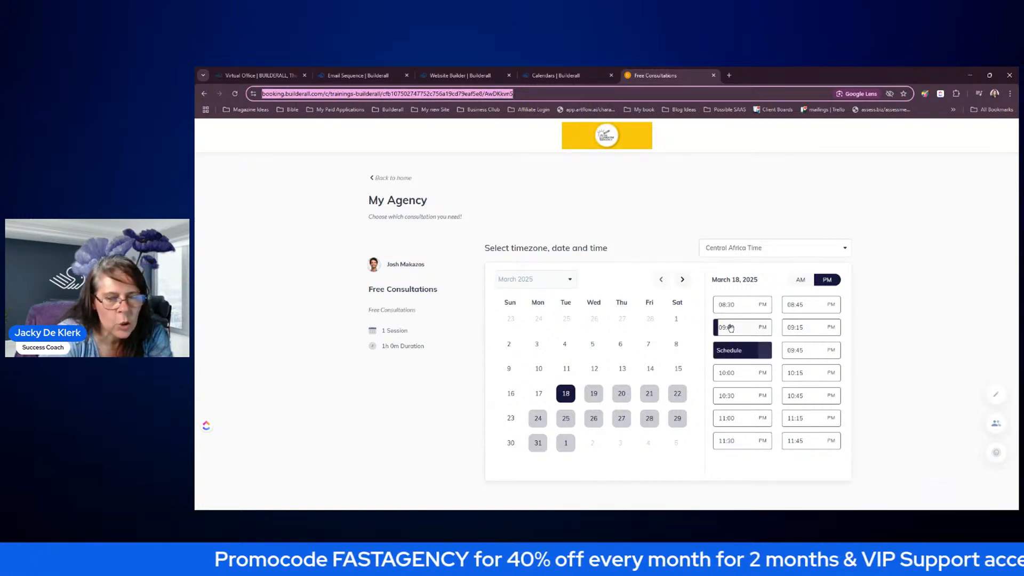
# - Link the BOOK FREE CONSULTATION NOW! button to the pasted Free Consultations booking URL
pyautogui.click(478, 76)
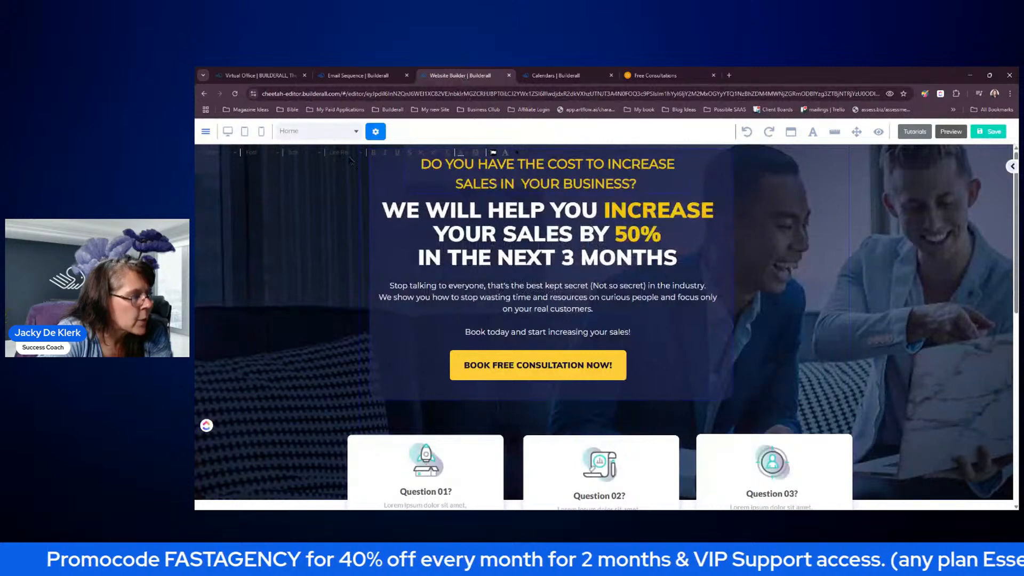
pyautogui.click(507, 368)
pyautogui.click(512, 350)
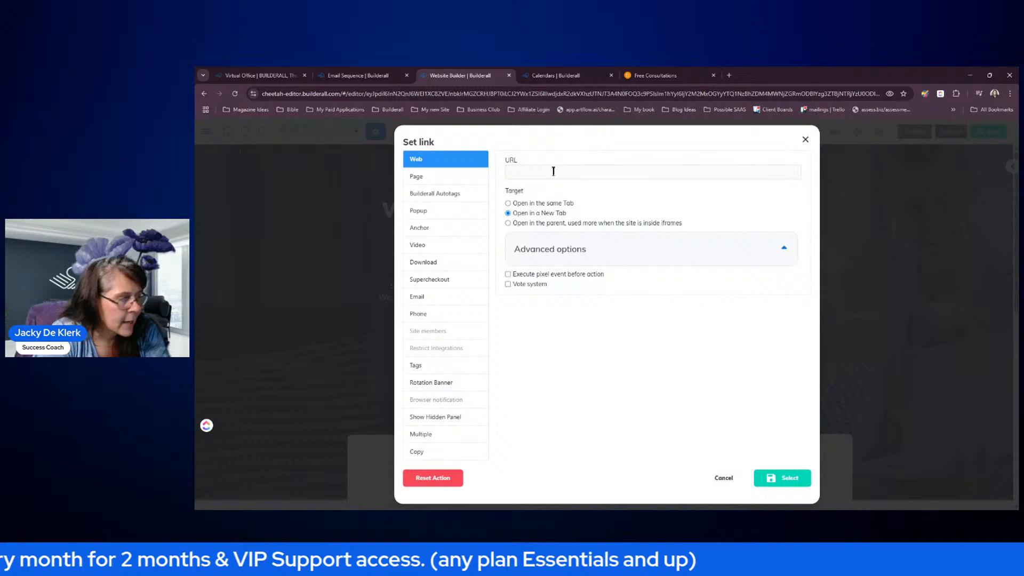
pyautogui.click(553, 172)
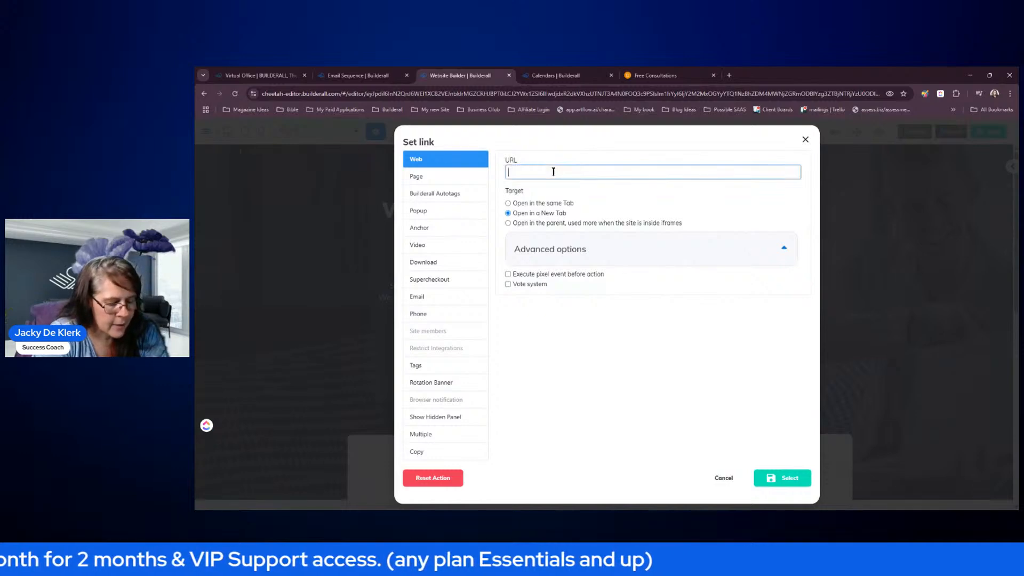
pyautogui.hotkey('ctrl', 'v')
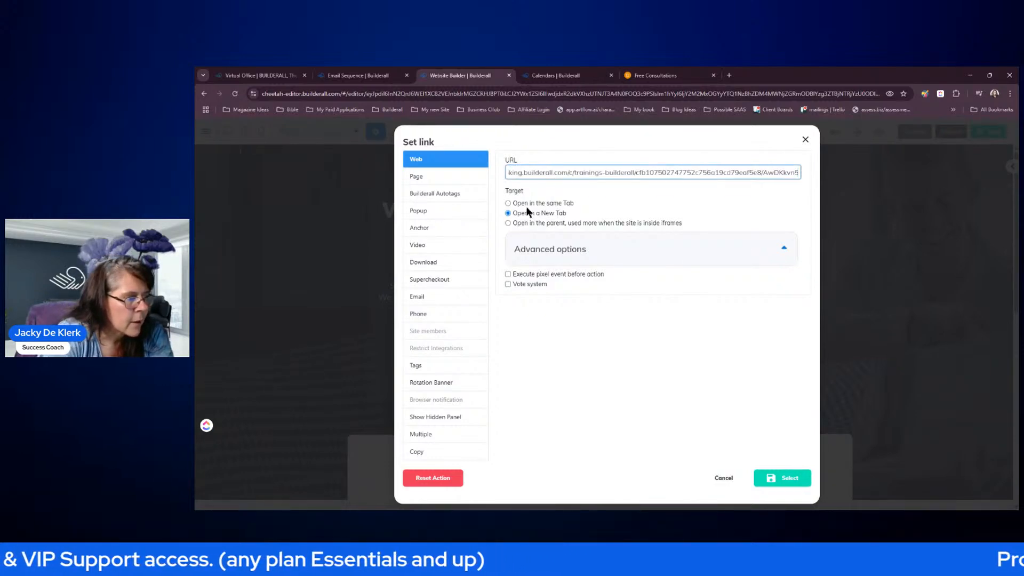
pyautogui.click(783, 478)
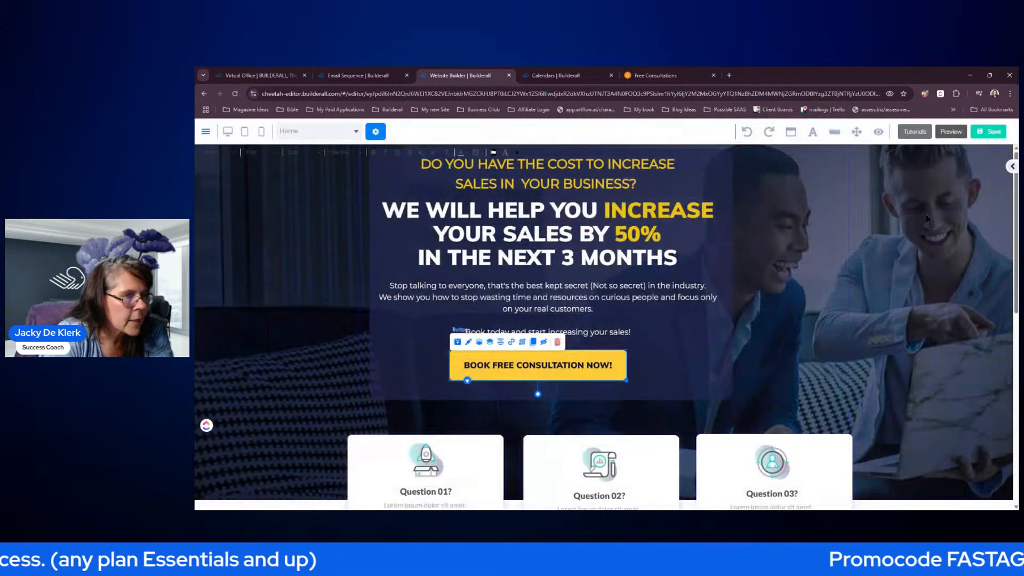
# - Save the website and republish it
pyautogui.click(988, 133)
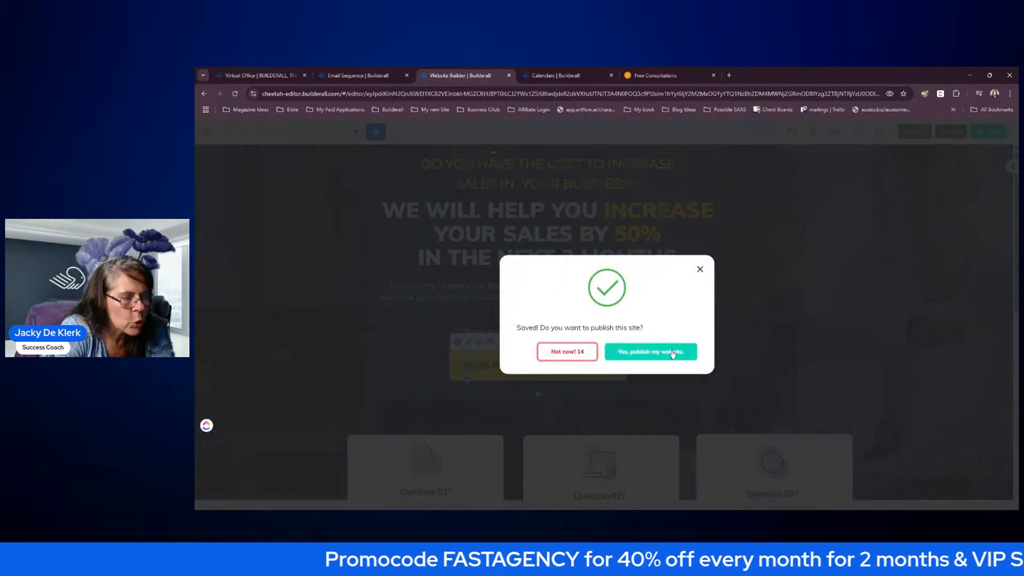
pyautogui.click(673, 353)
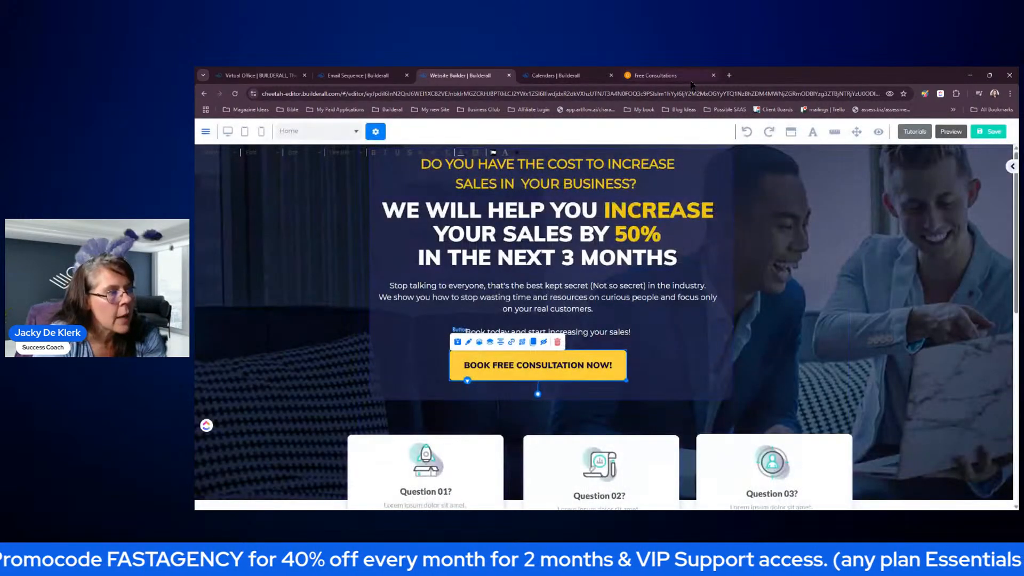
pyautogui.click(692, 81)
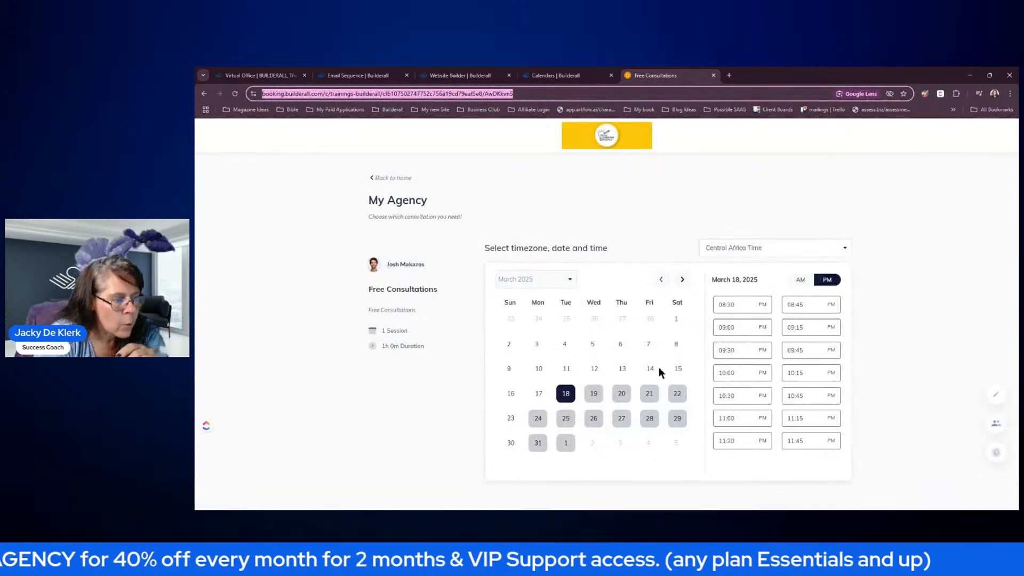
# - Close the Free Consultations page, then preview and close My Agency's Existing Clients booking page
pyautogui.moveTo(771, 437)
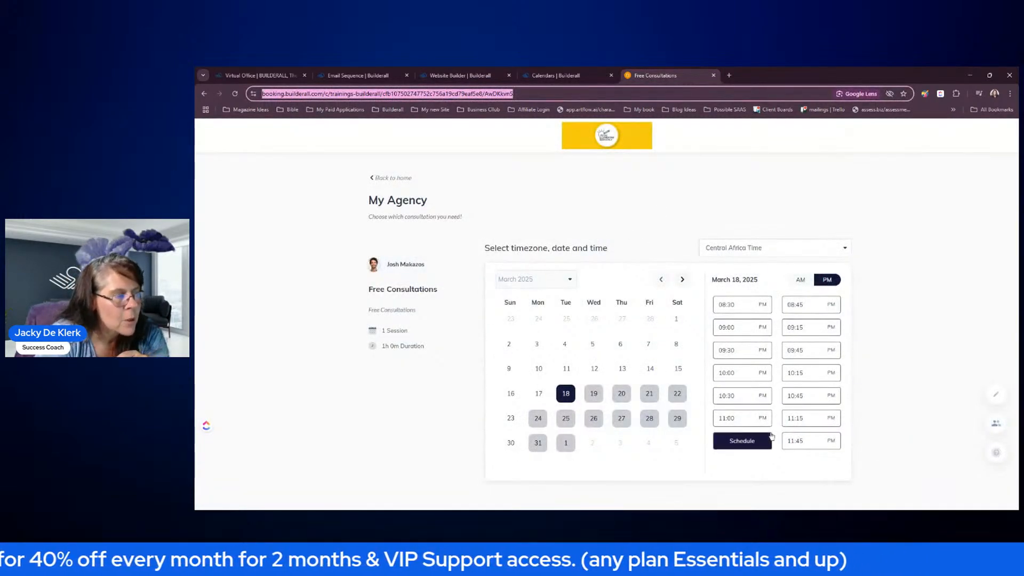
pyautogui.click(713, 76)
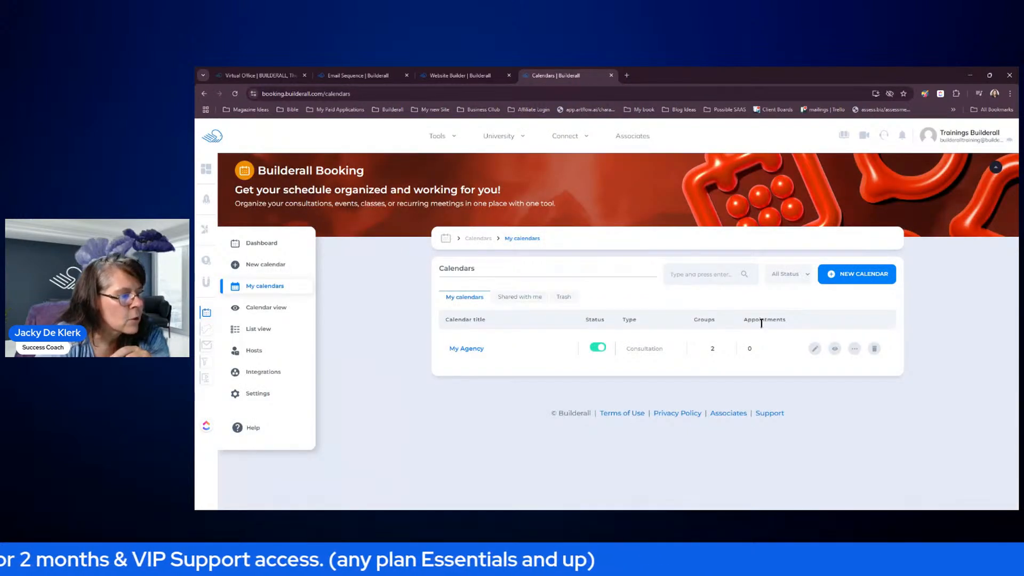
pyautogui.click(835, 349)
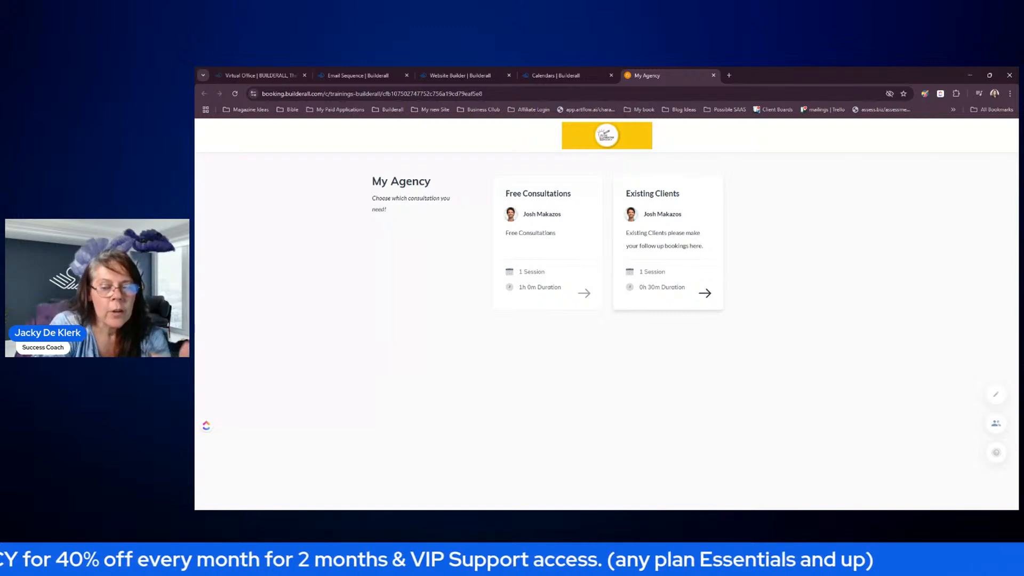
pyautogui.click(707, 295)
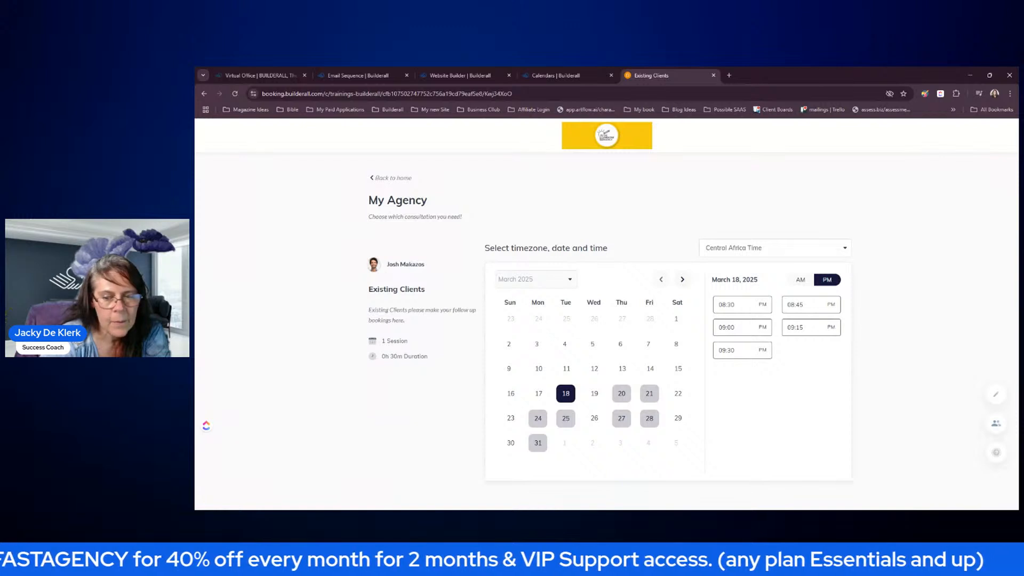
pyautogui.click(713, 75)
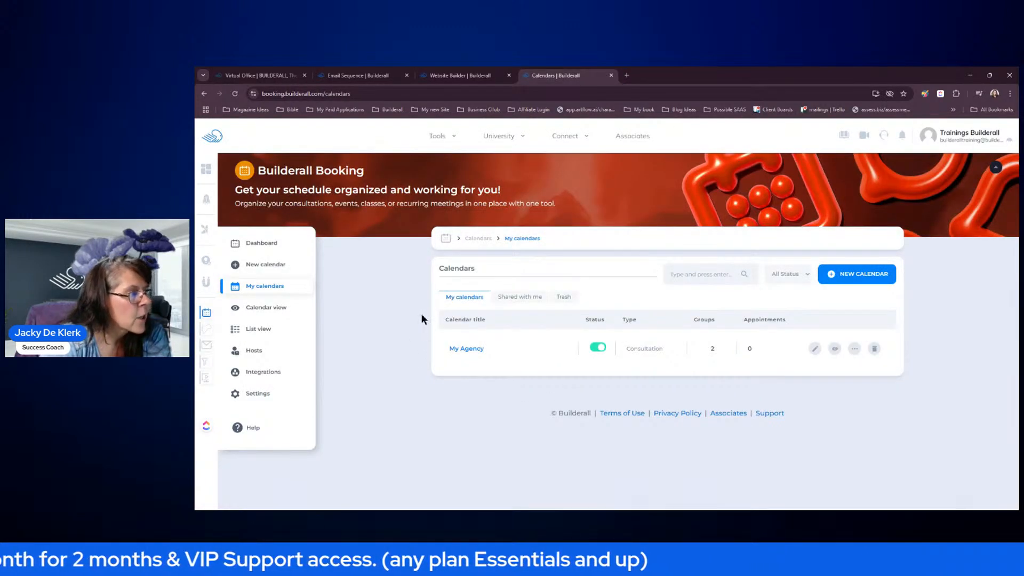
# - Save the website edits and publish the site again
pyautogui.click(611, 75)
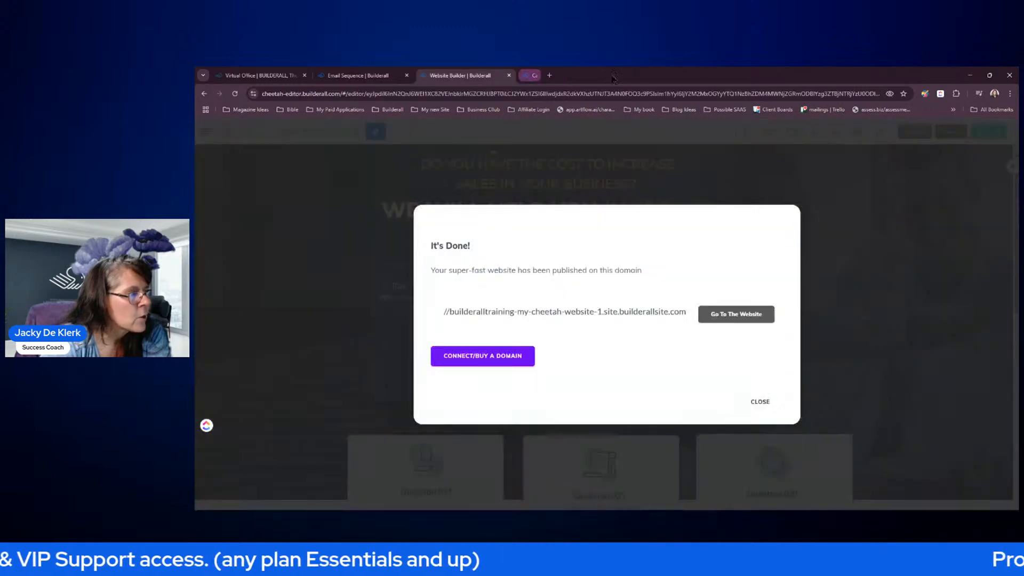
pyautogui.click(759, 400)
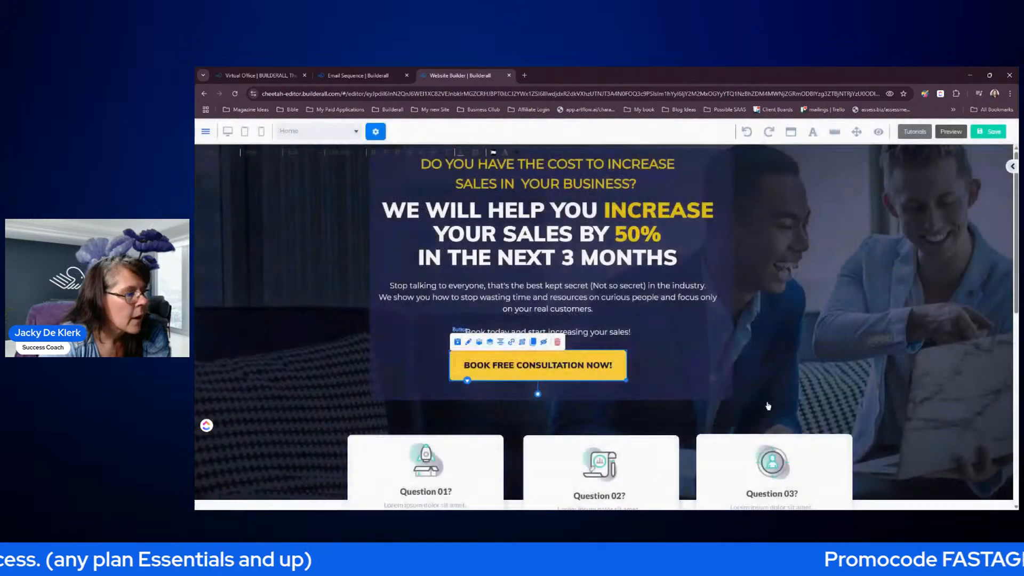
pyautogui.click(999, 131)
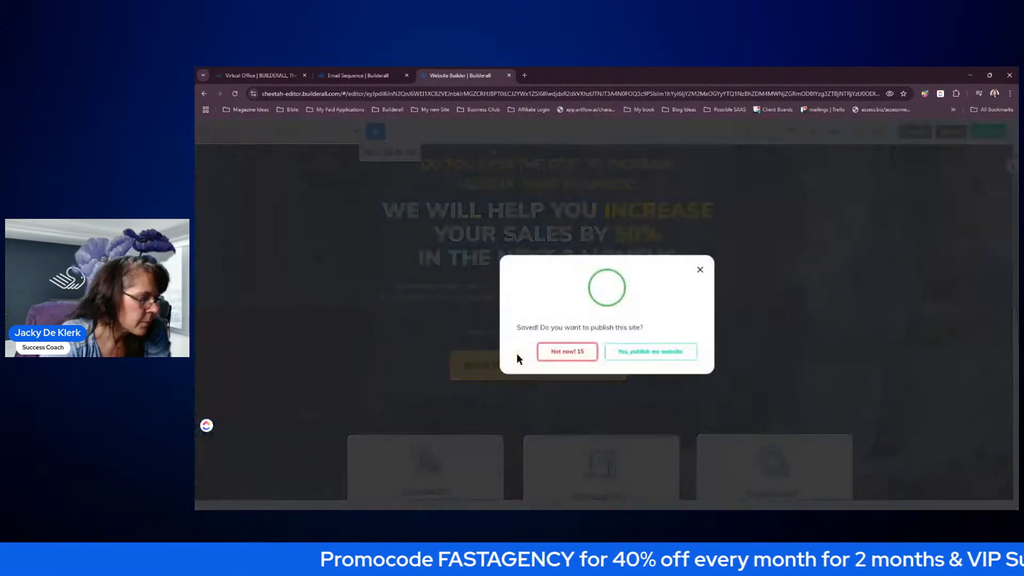
pyautogui.click(647, 352)
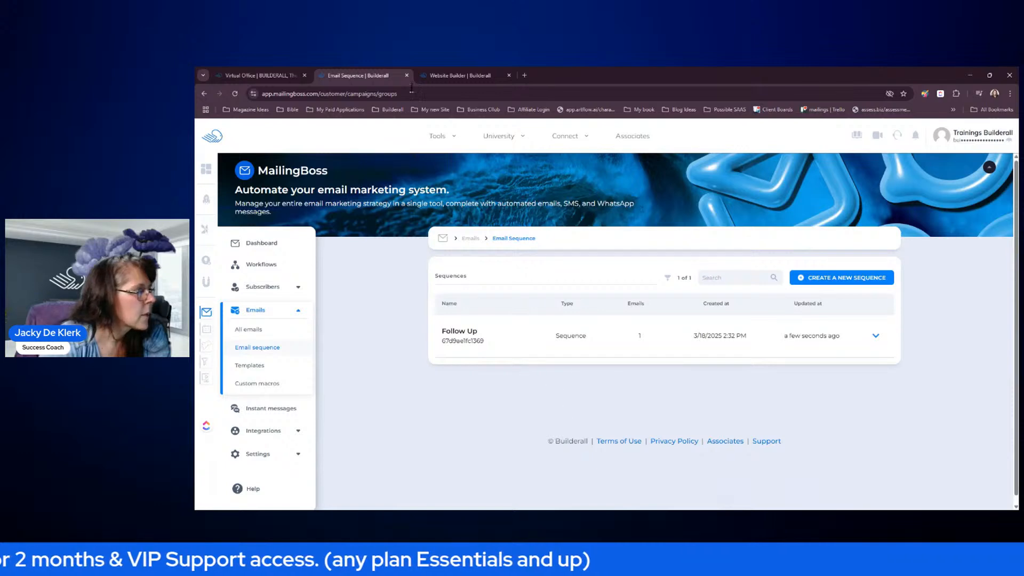
pyautogui.click(407, 75)
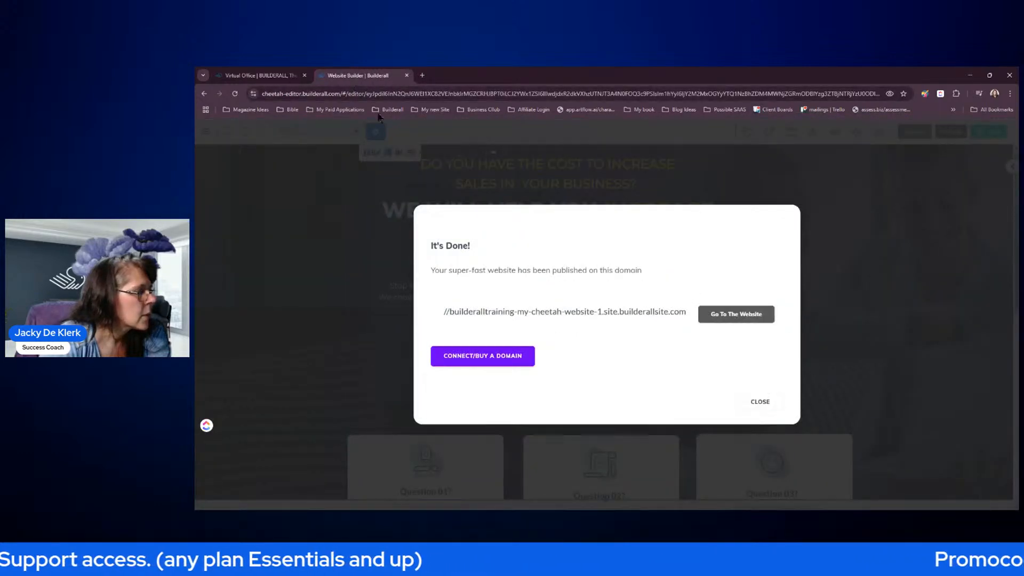
pyautogui.click(760, 402)
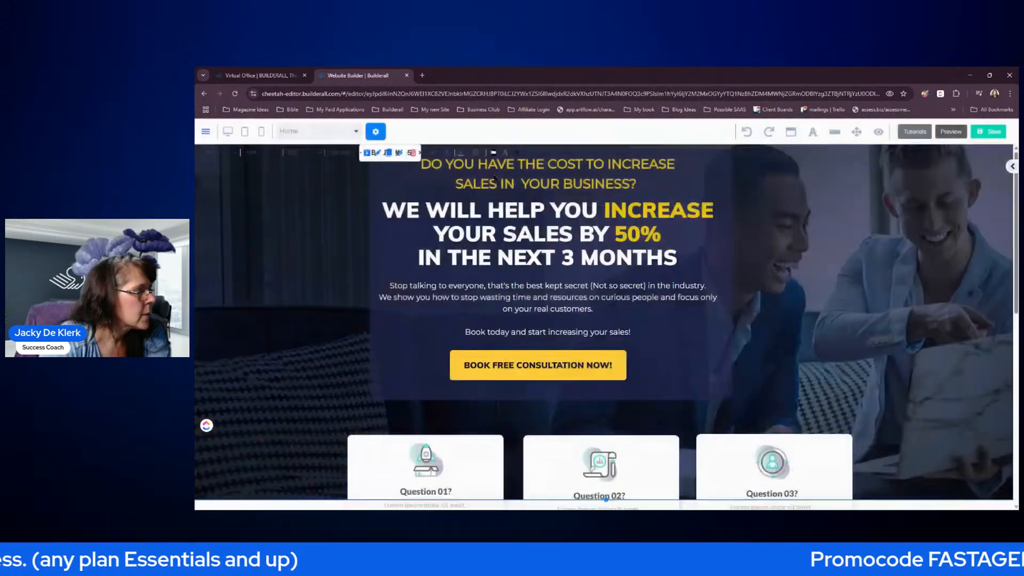
# - Republish the whole site from the List of pages and view the live Home page
pyautogui.click(206, 131)
pyautogui.click(236, 240)
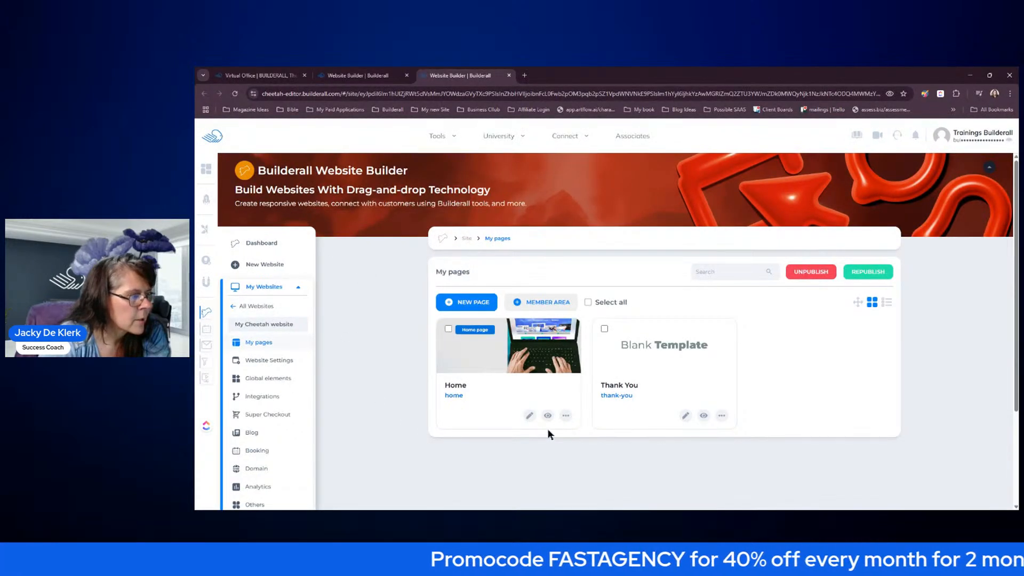
pyautogui.click(860, 272)
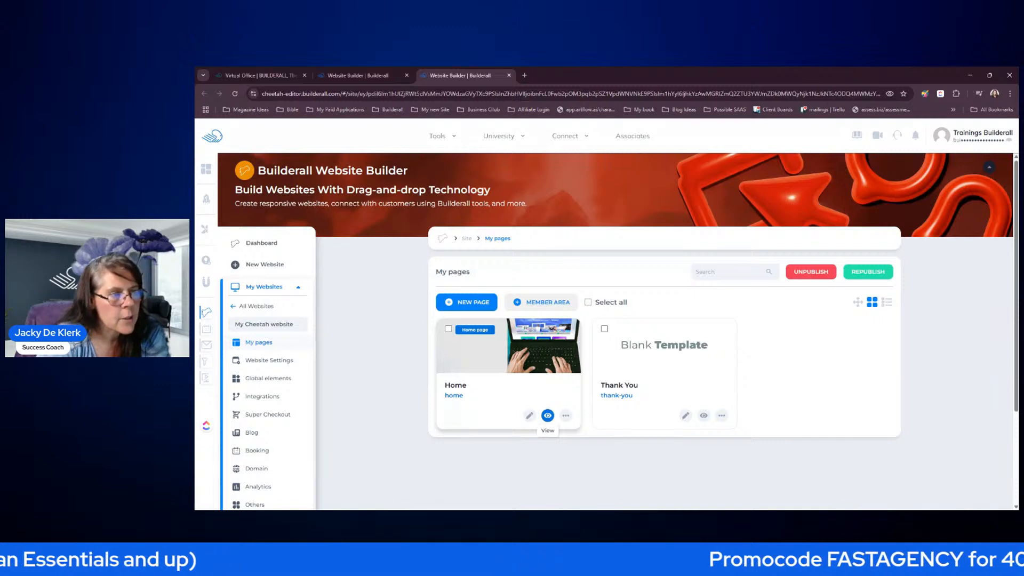
pyautogui.click(548, 416)
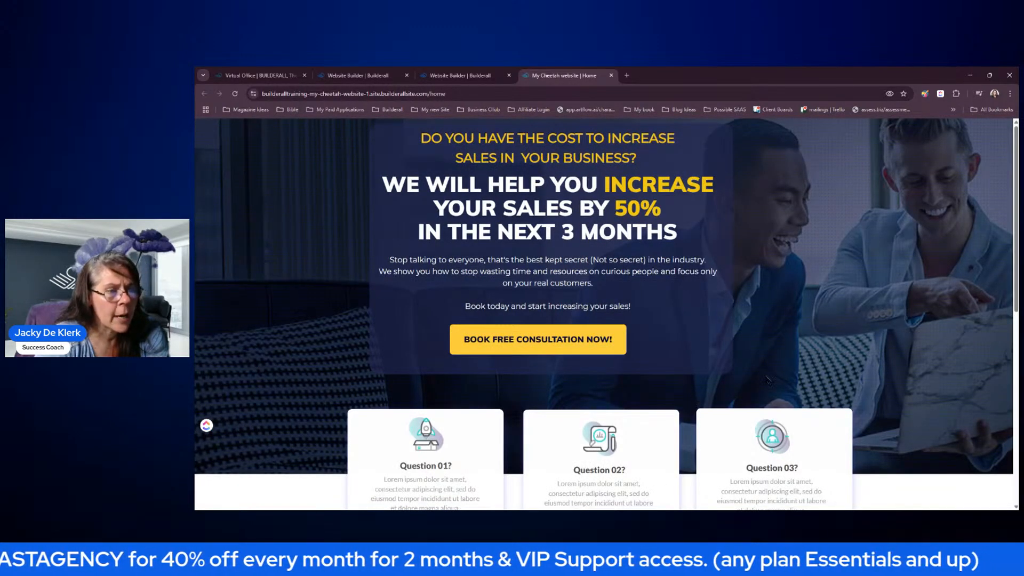
# - From the live site's Book Free Consultation button, pick March 18 at 08:30 PM and autofill details
pyautogui.scroll(-7, 850, 309)
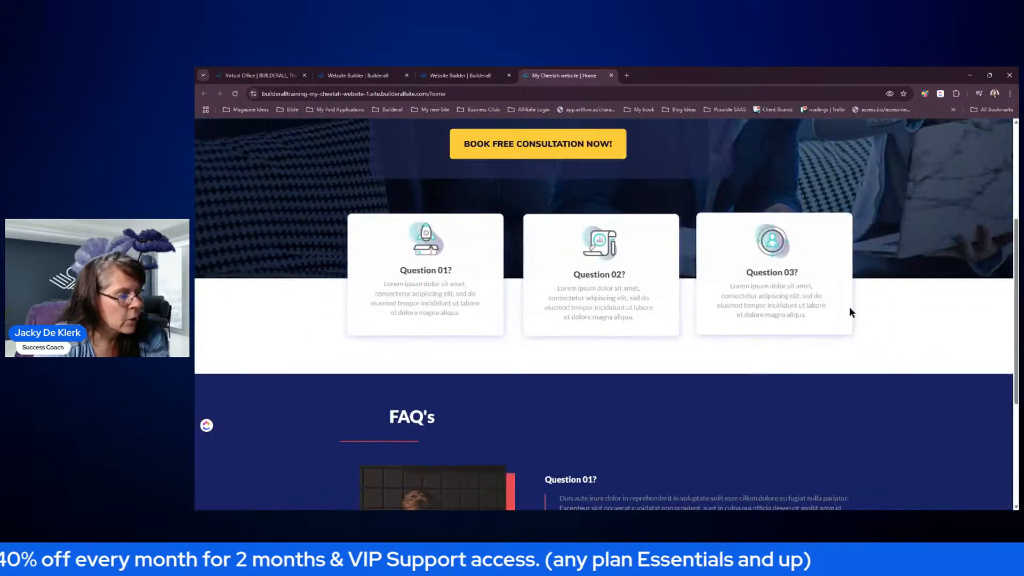
pyautogui.scroll(7, 860, 314)
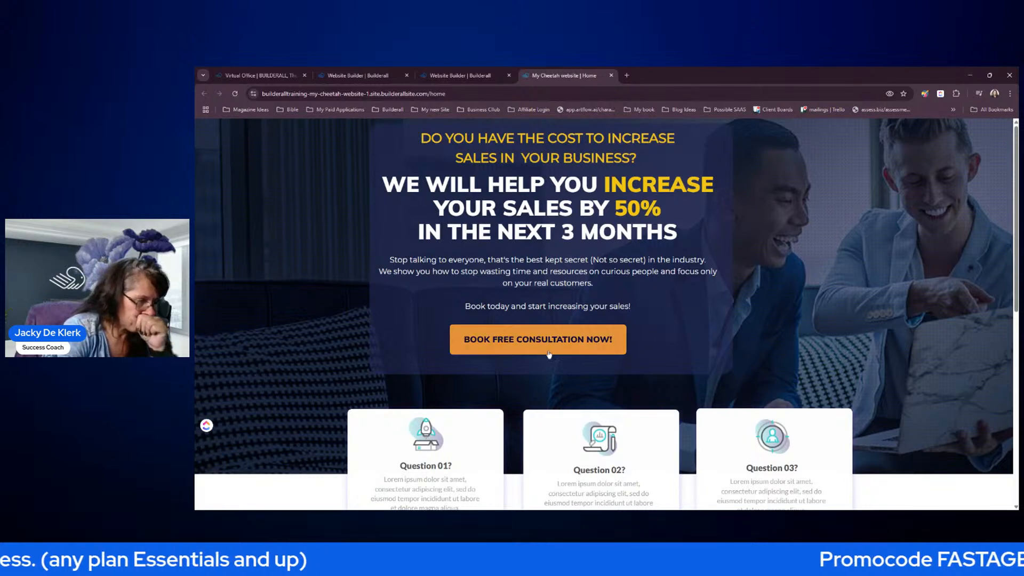
pyautogui.click(528, 347)
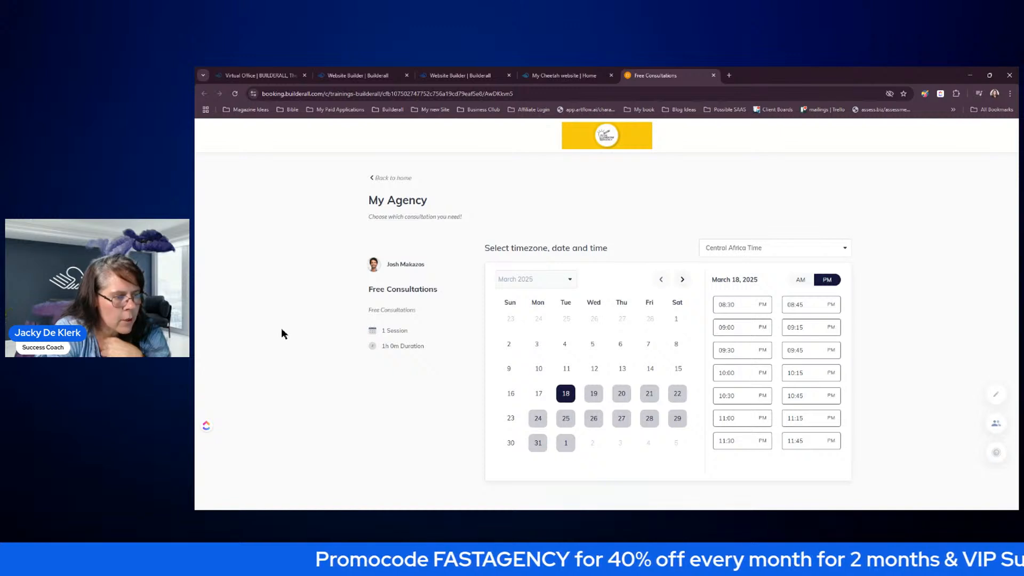
pyautogui.click(740, 304)
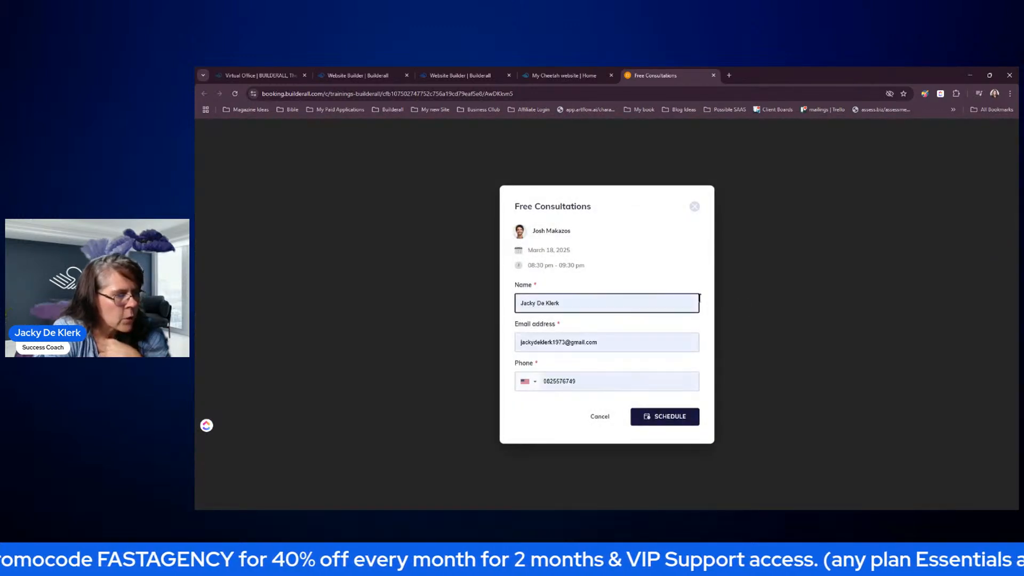
pyautogui.click(585, 320)
# - Set the phone country to South Africa and schedule the Free Consultations booking
pyautogui.click(553, 403)
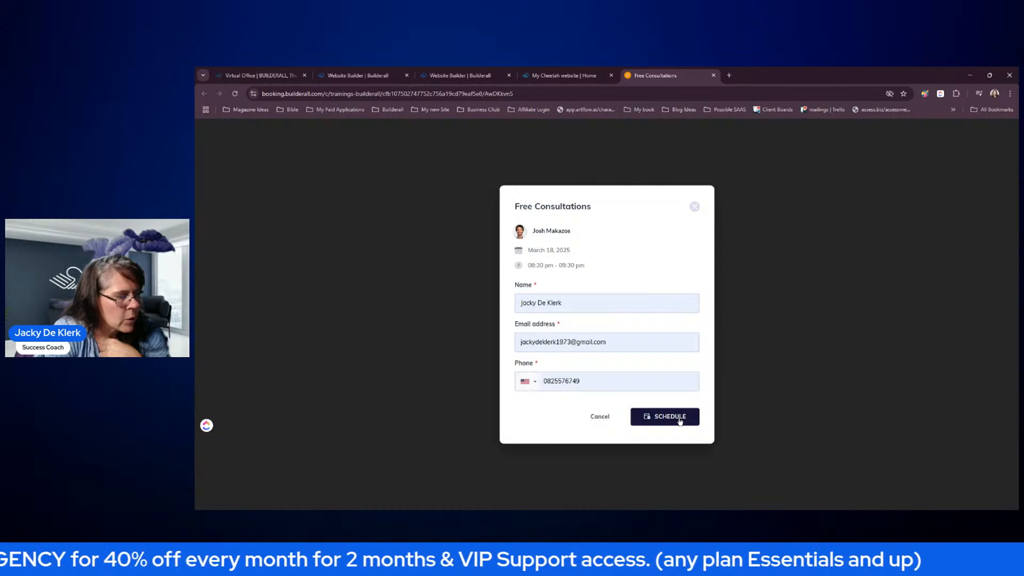
pyautogui.click(663, 415)
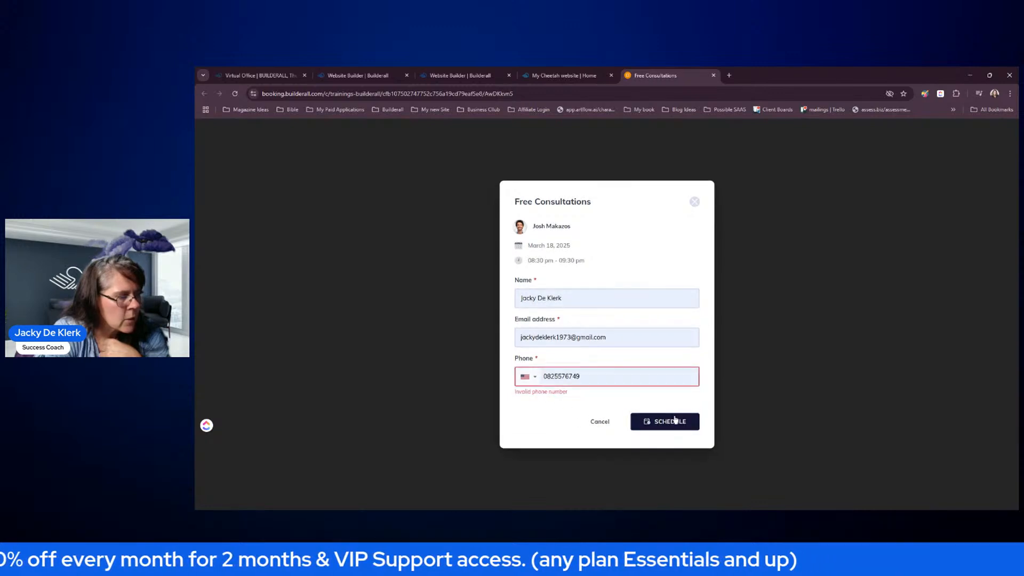
pyautogui.click(536, 377)
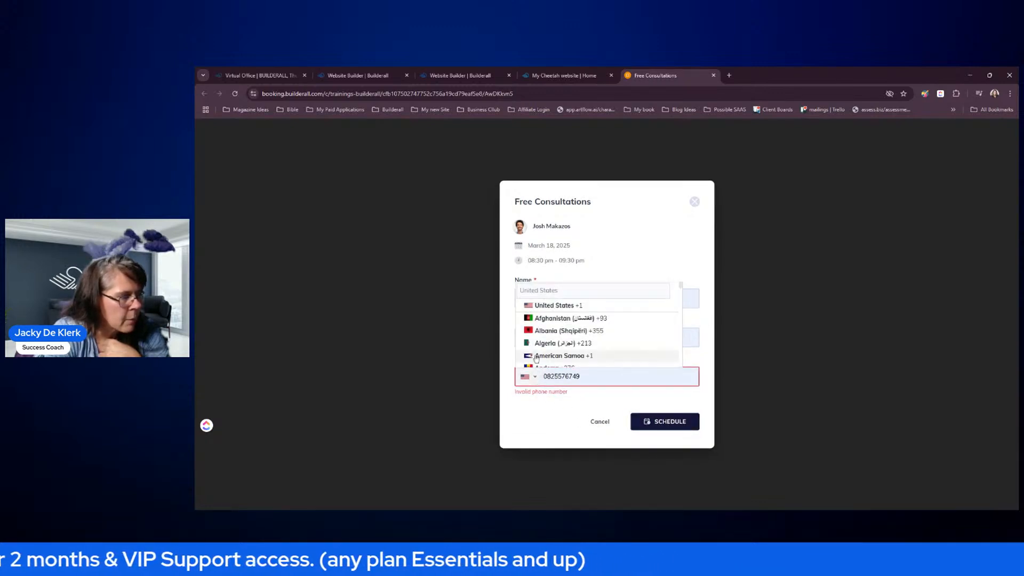
pyautogui.click(563, 291)
pyautogui.write('south')
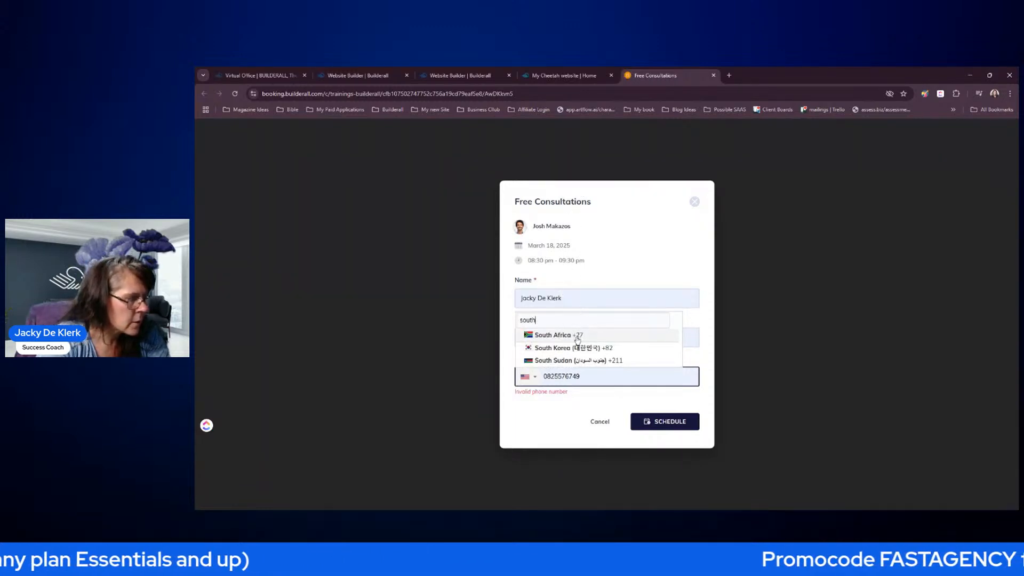
pyautogui.click(577, 337)
pyautogui.click(667, 421)
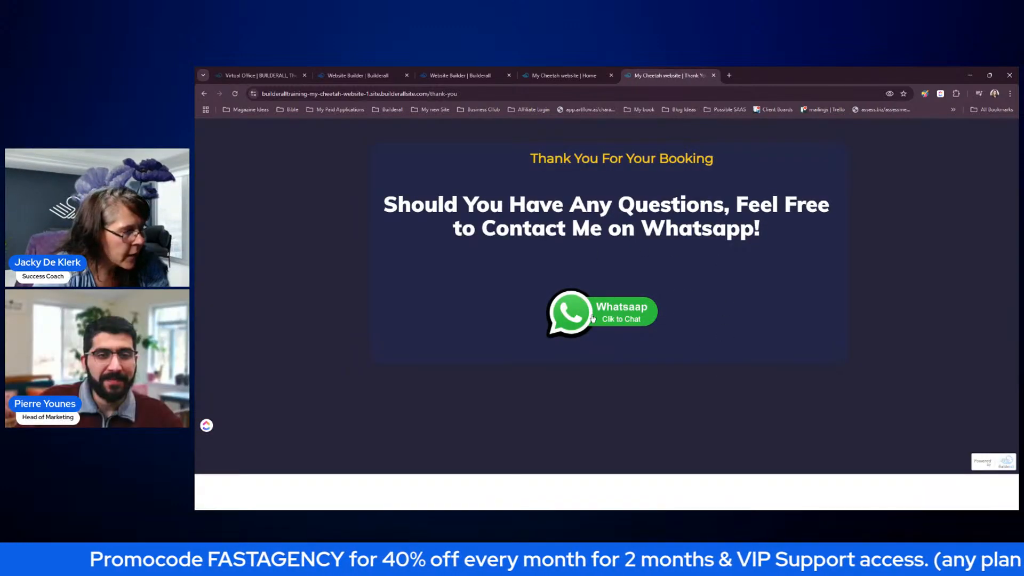
# - Test the Thank You page's WhatsApp Clik to Chat link and close the error tab
pyautogui.click(592, 318)
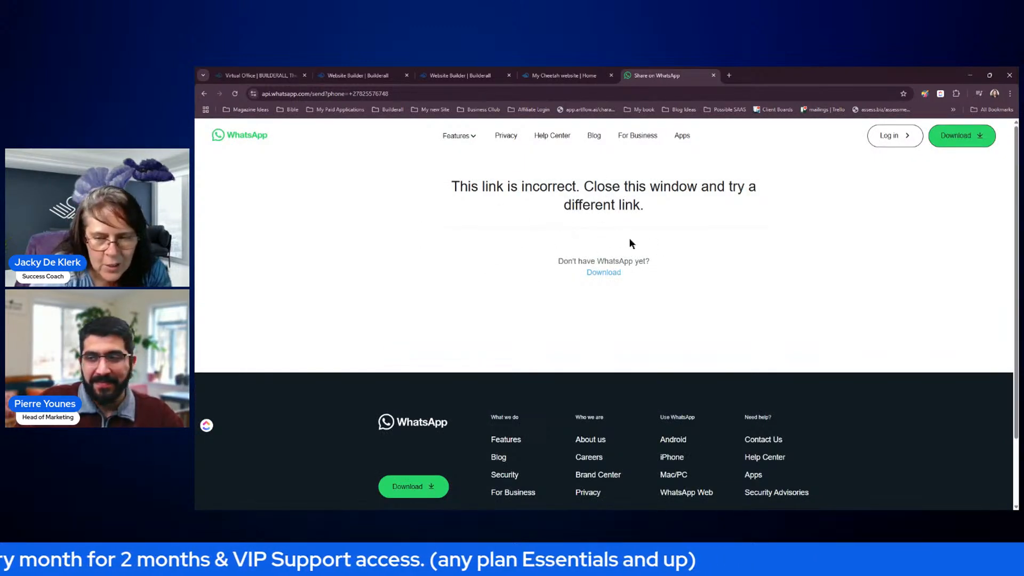
pyautogui.click(713, 75)
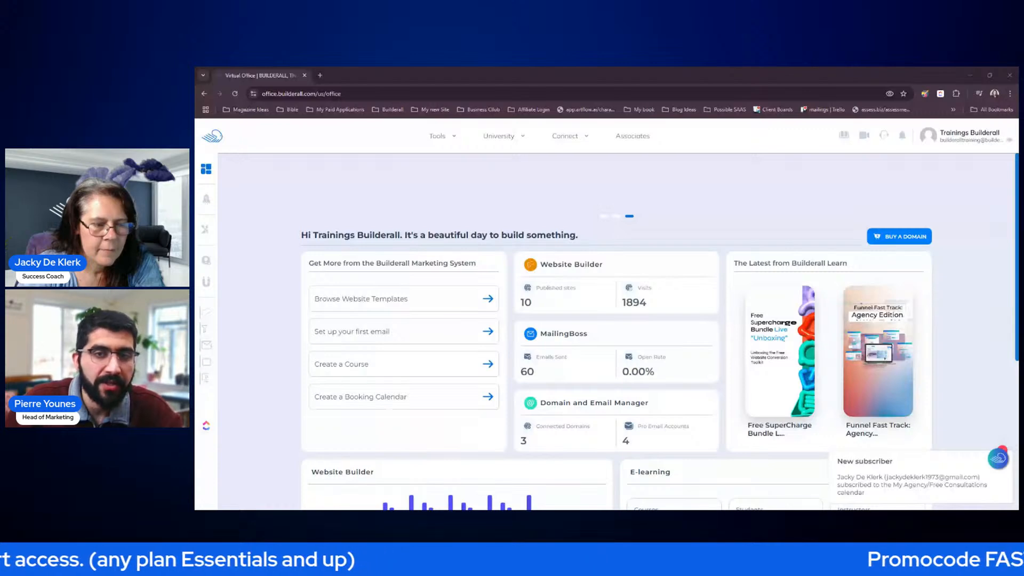
pyautogui.scroll(-3, 947, 402)
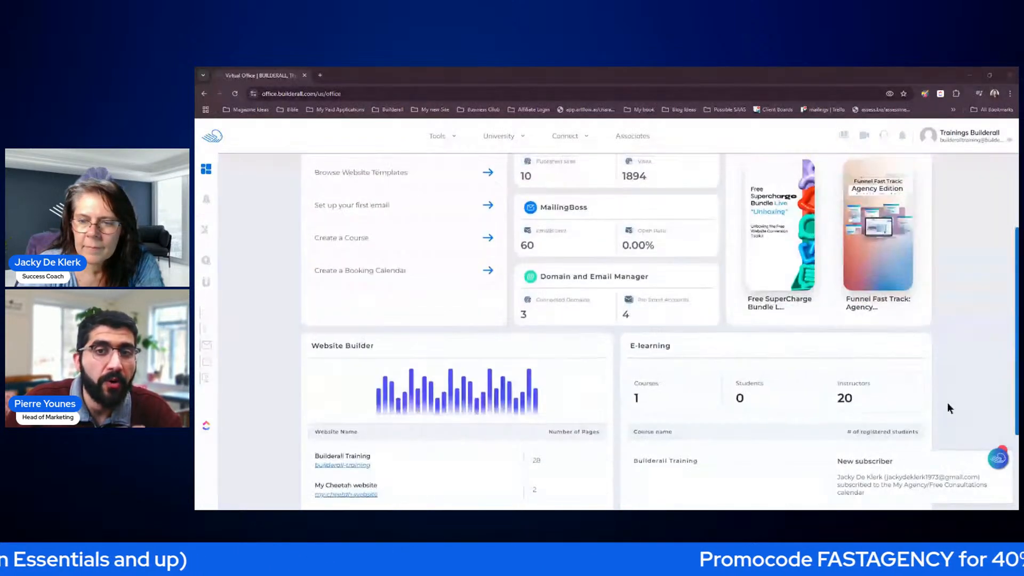
pyautogui.scroll(3, 946, 365)
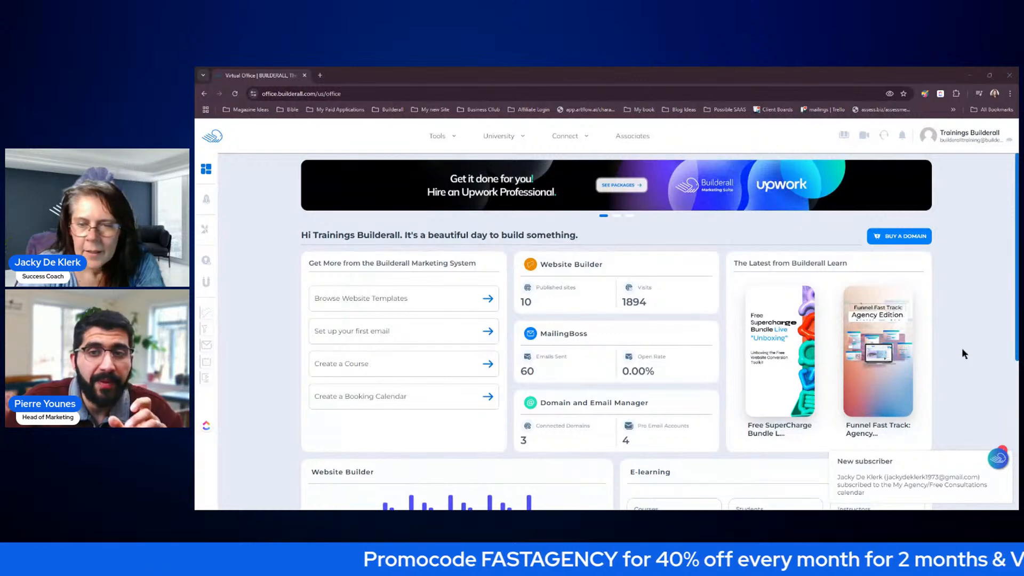
pyautogui.scroll(-1, 962, 349)
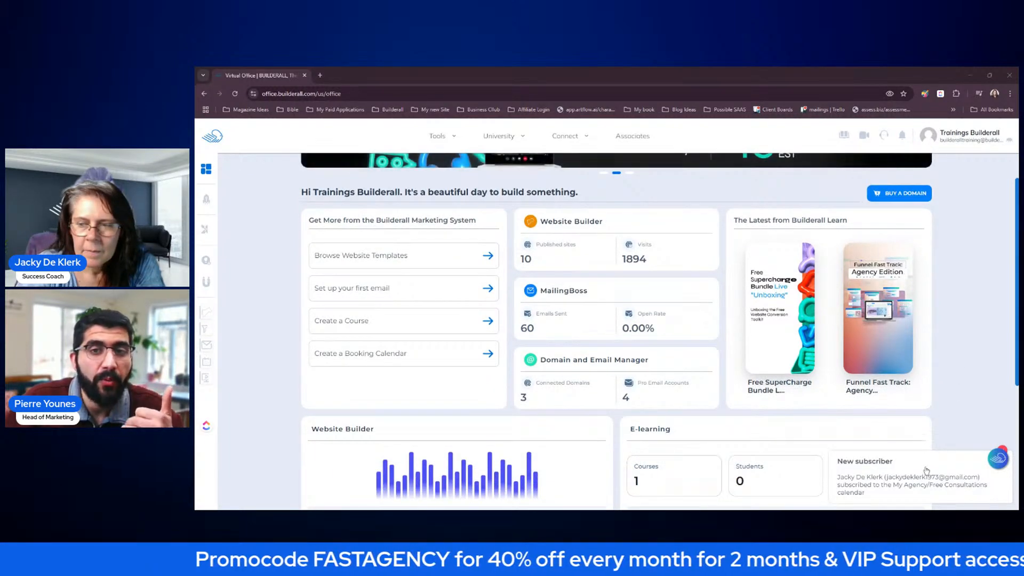